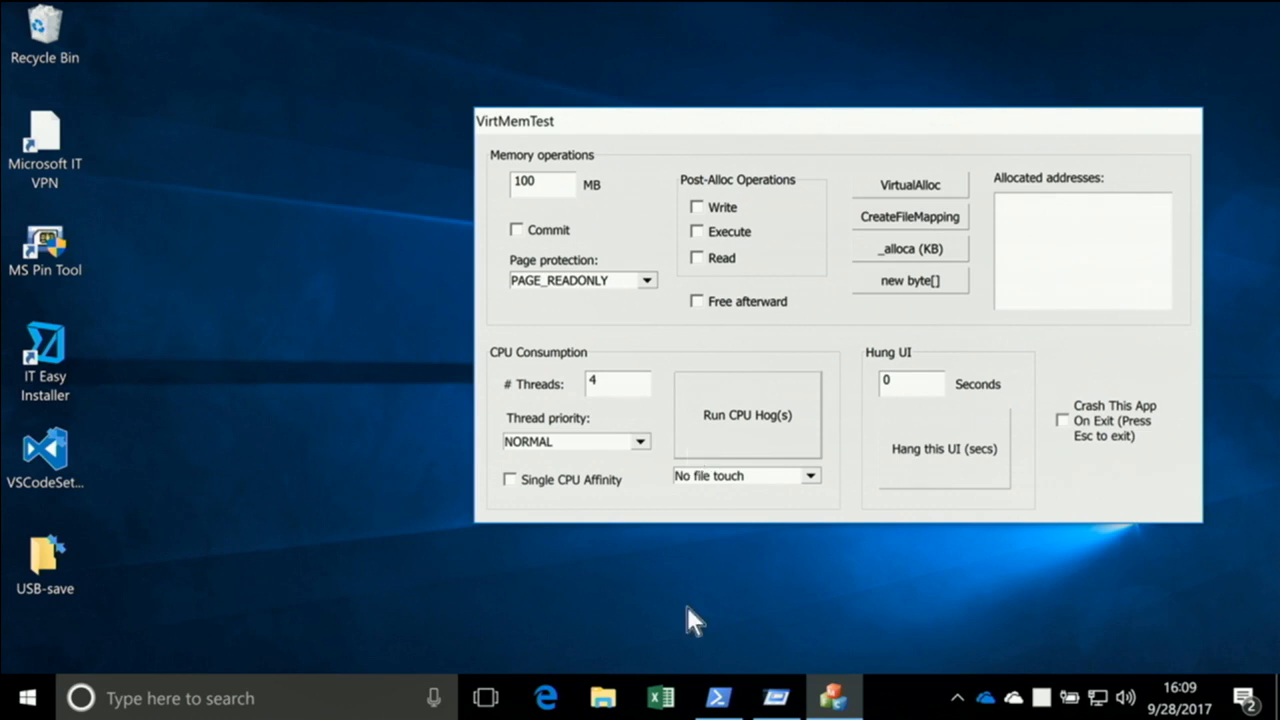
# Review the Zoom, LiveZoom, Draw, Type and Break settings in the ZoomIt options and accept them as they are
pyautogui.click(957, 698)
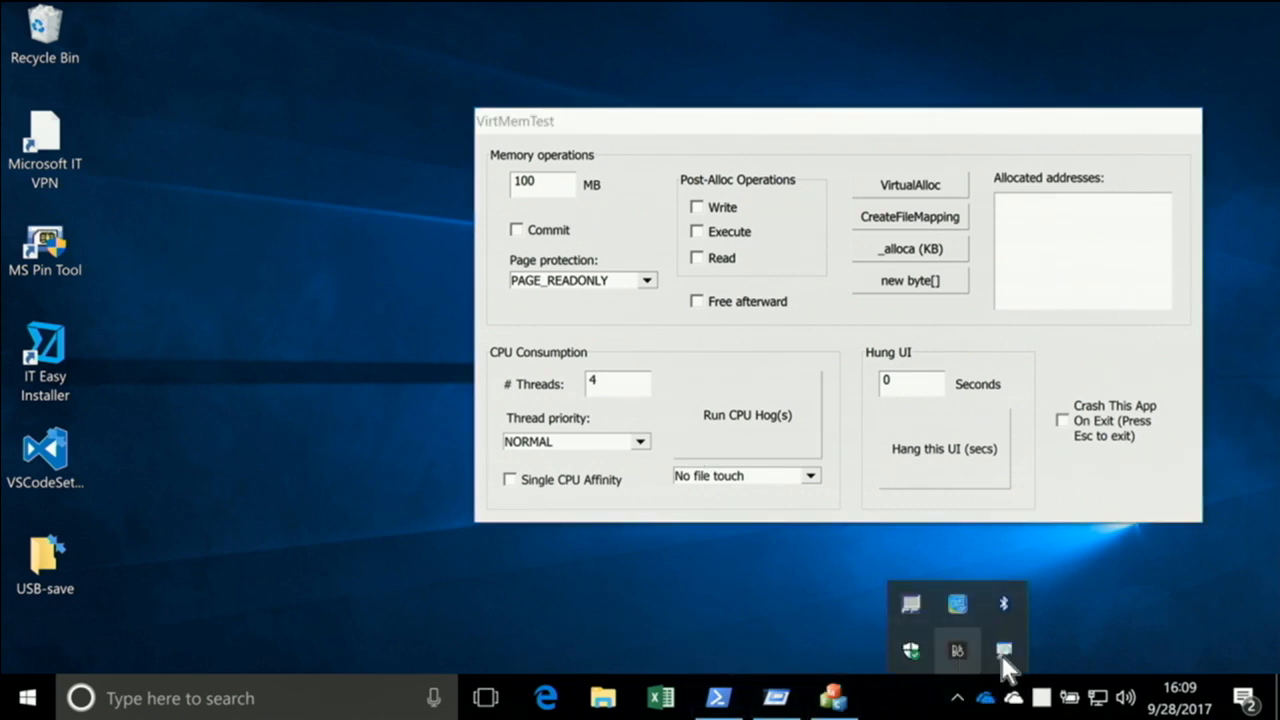
pyautogui.rightClick(1002, 652)
pyautogui.click(1030, 557)
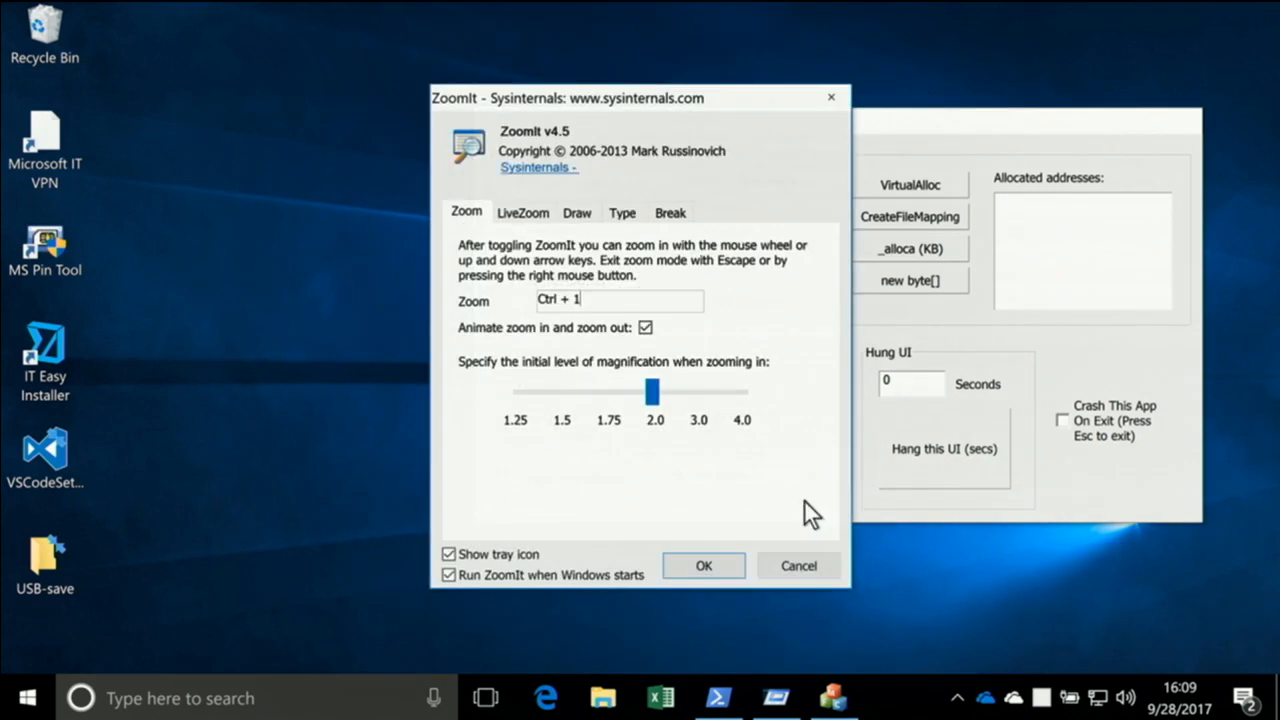
pyautogui.click(525, 214)
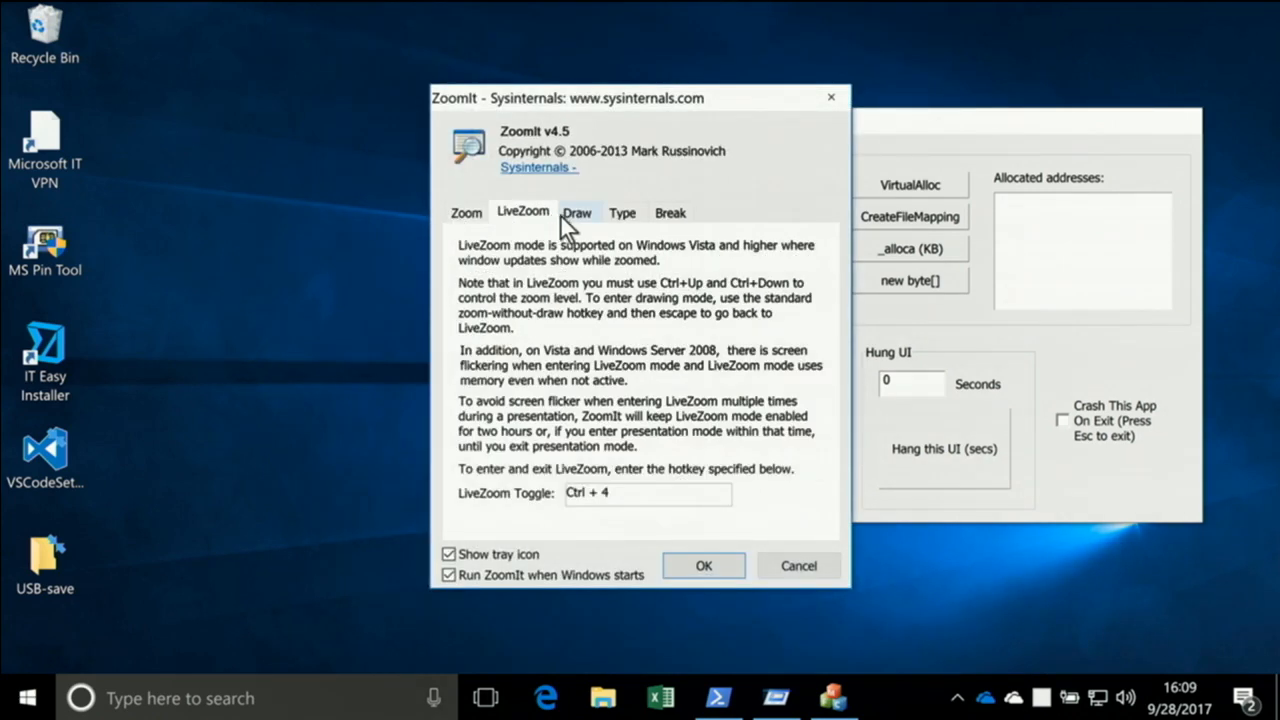
pyautogui.click(572, 213)
pyautogui.click(626, 215)
pyautogui.click(666, 215)
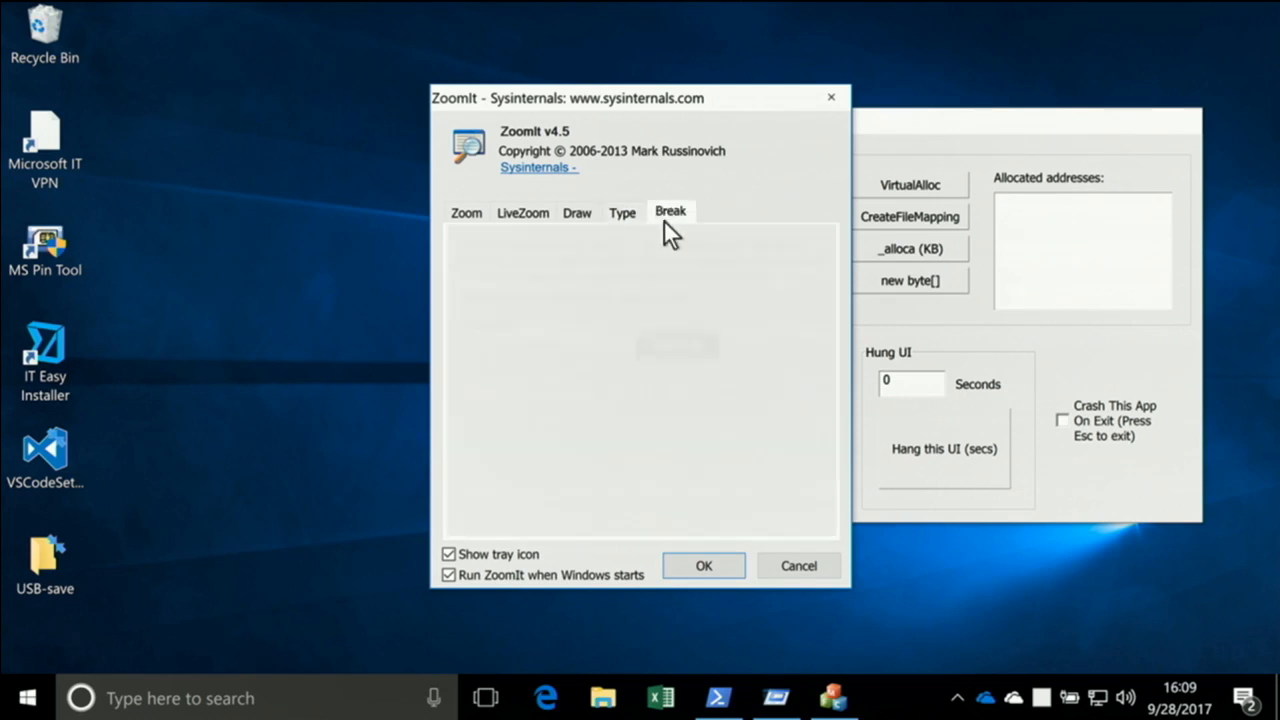
pyautogui.click(467, 214)
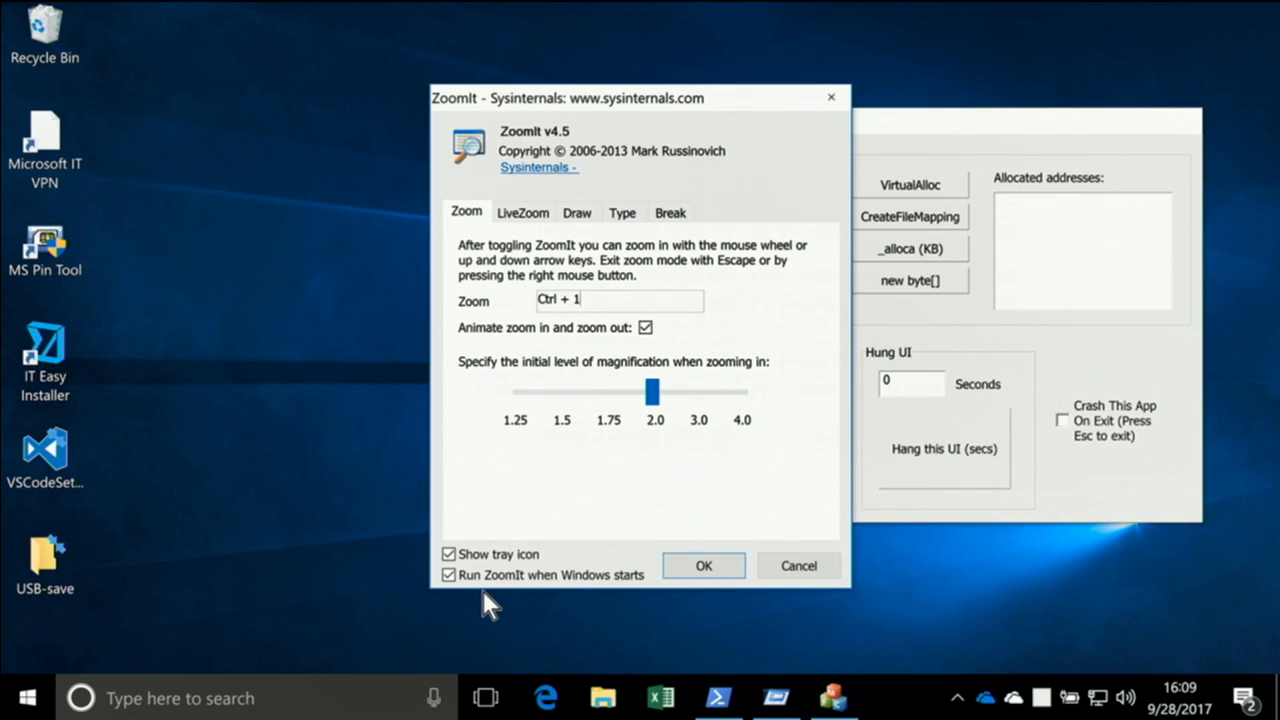
pyautogui.press('Return')
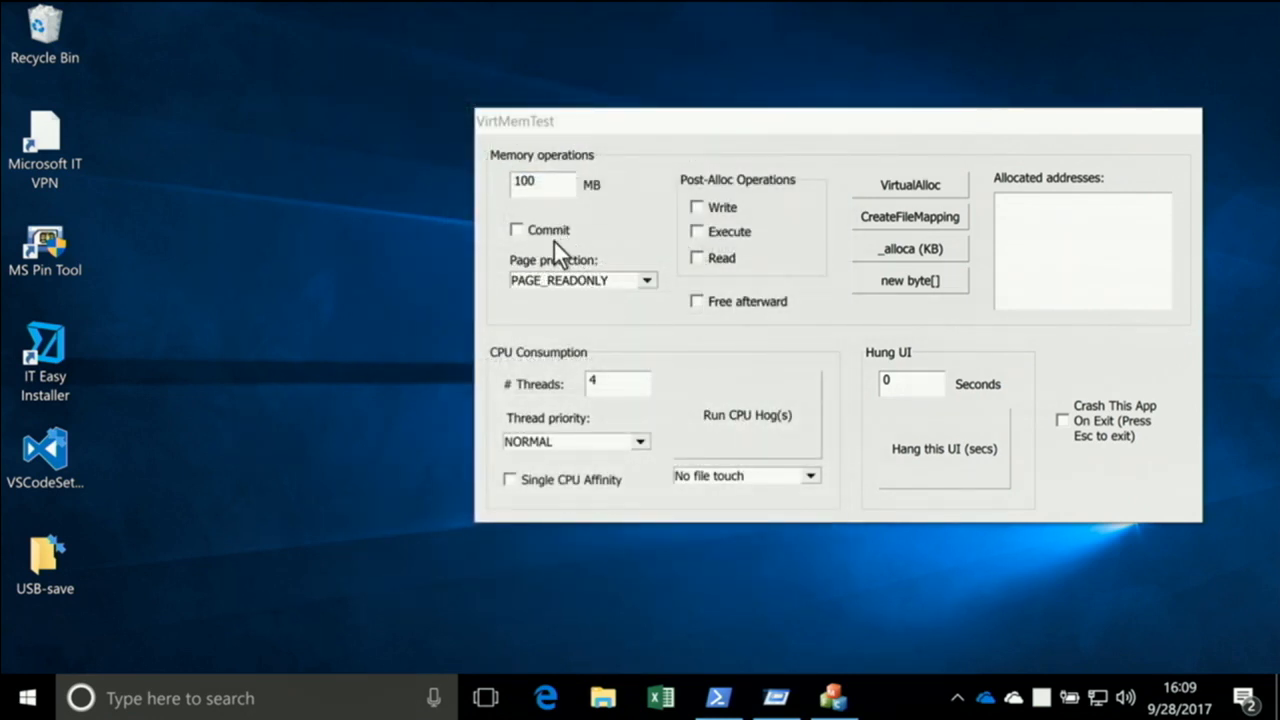
# On a ZoomIt magnified view of VirtMemTest, draw a red rectangle around Commit and a red arrow from Execute toward it
pyautogui.hotkey('ctrl', '1')
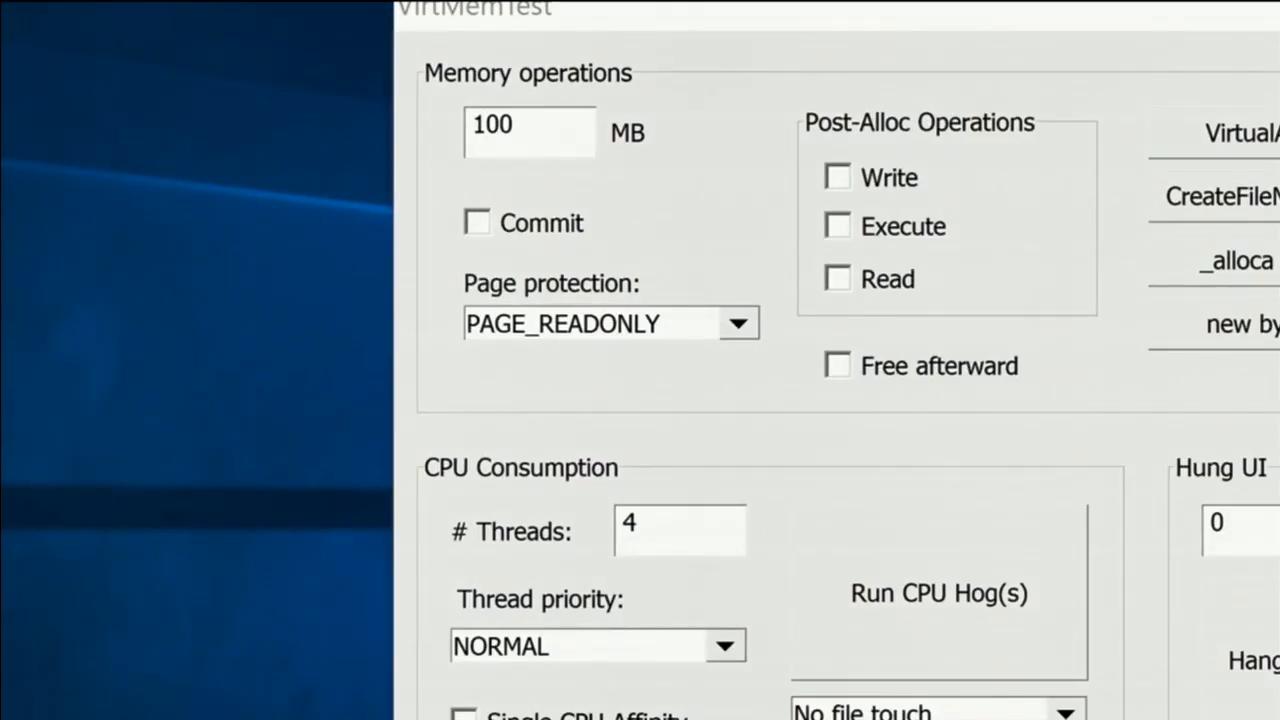
pyautogui.scroll(7, 555, 236)
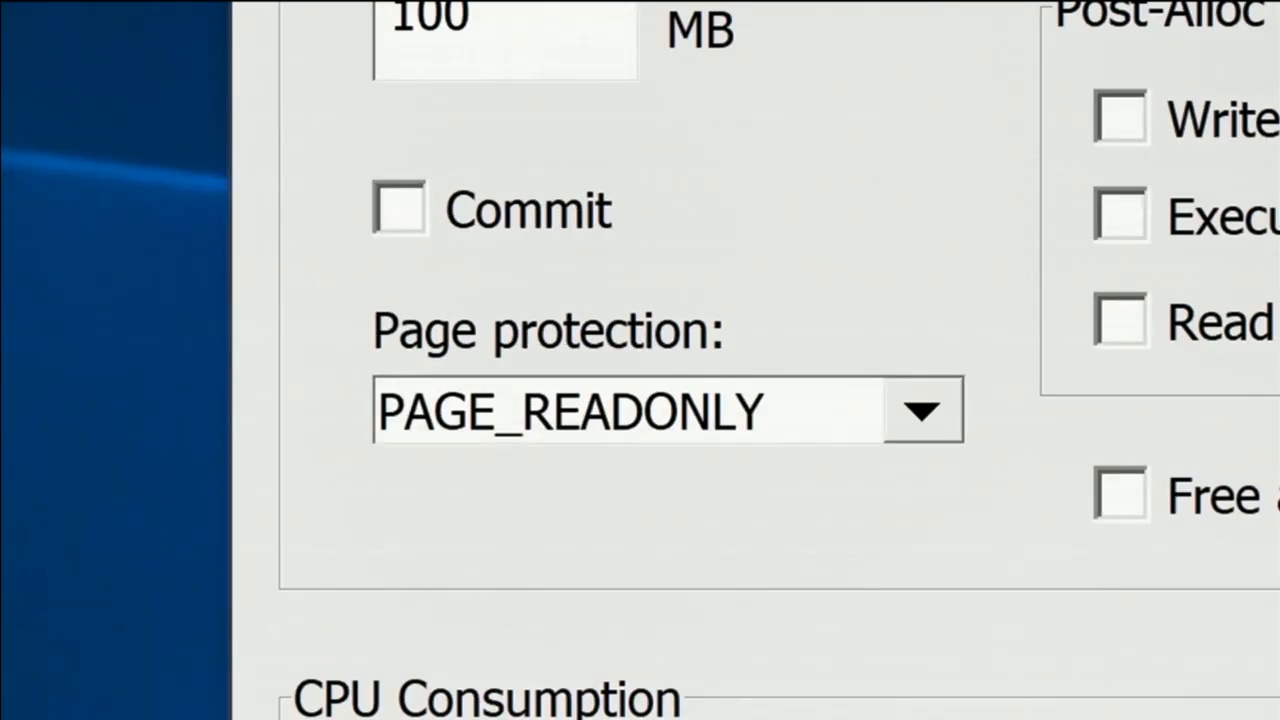
pyautogui.scroll(-8, 555, 300)
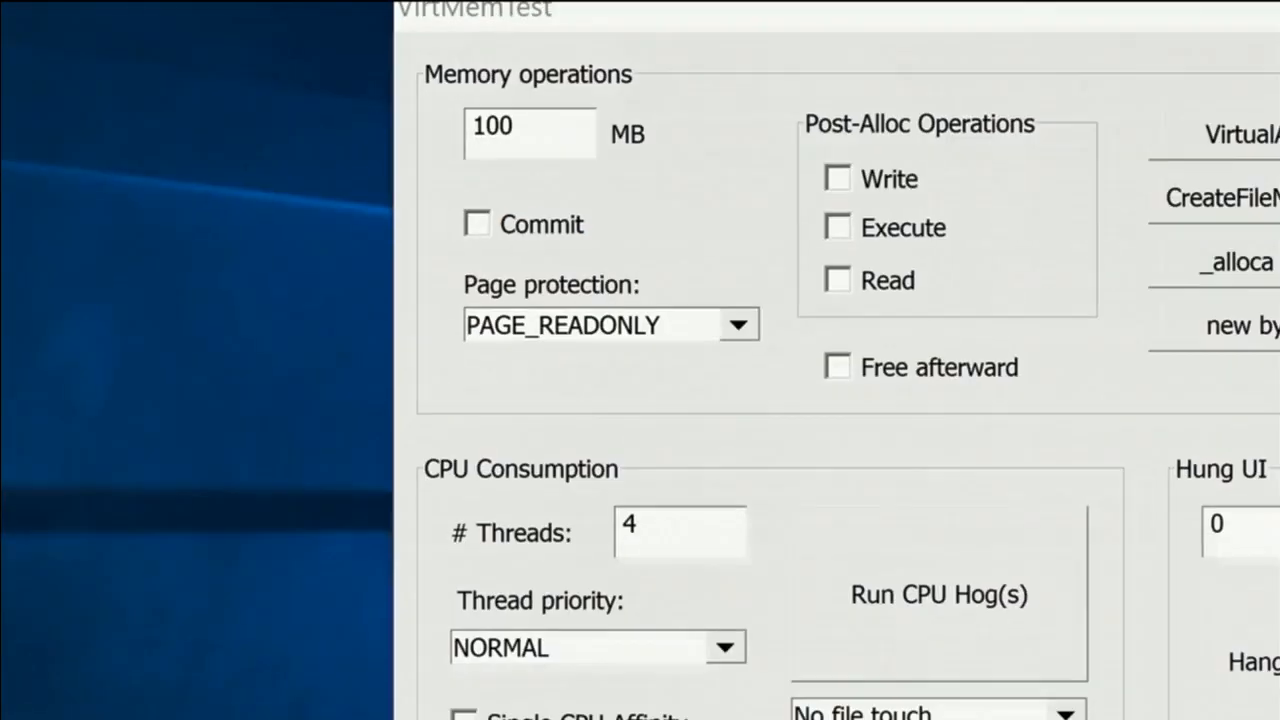
pyautogui.click(526, 175)
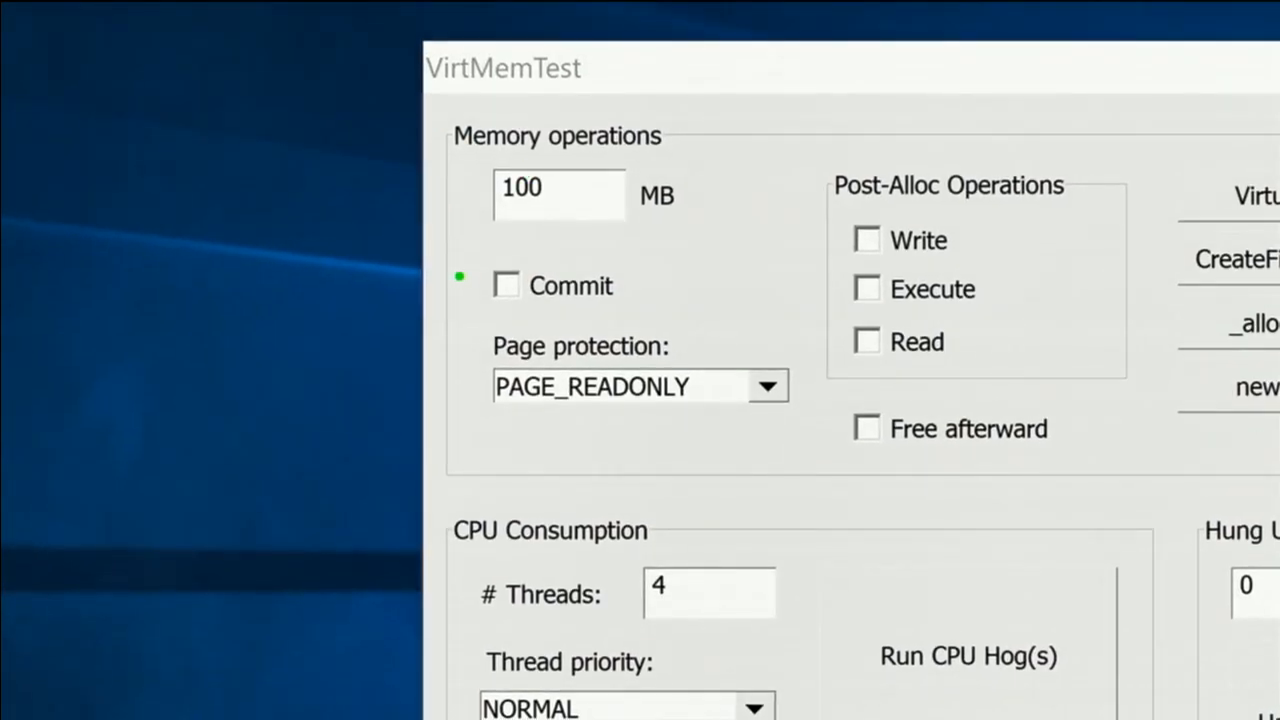
pyautogui.press('r')
pyautogui.moveTo(462, 238)
pyautogui.mouseDown()
pyautogui.moveTo(543, 329)
pyautogui.moveTo(667, 324)
pyautogui.moveTo(856, 289)
pyautogui.mouseUp()
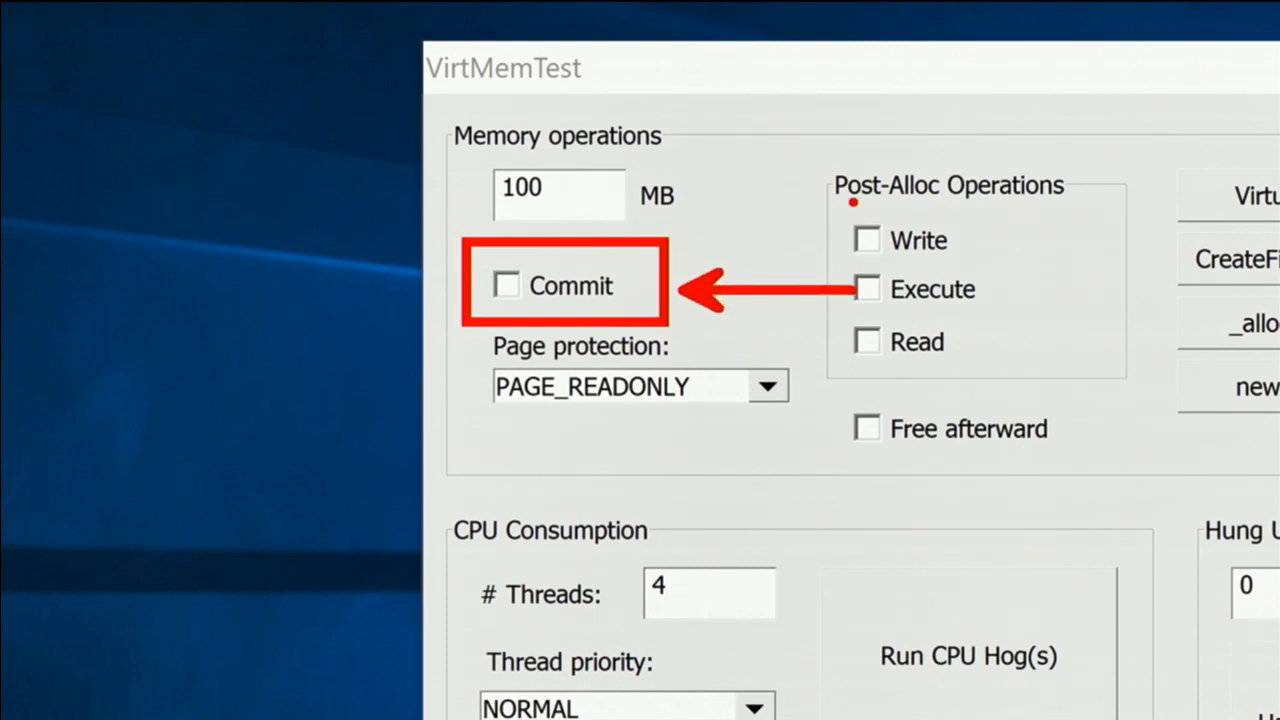
# Draw a red circle around the Write, Execute and Read checkboxes and a green rectangle around the Page protection setting
pyautogui.moveTo(820, 196)
pyautogui.mouseDown()
pyautogui.moveTo(968, 312)
pyautogui.moveTo(1050, 440)
pyautogui.moveTo(1046, 428)
pyautogui.mouseUp()
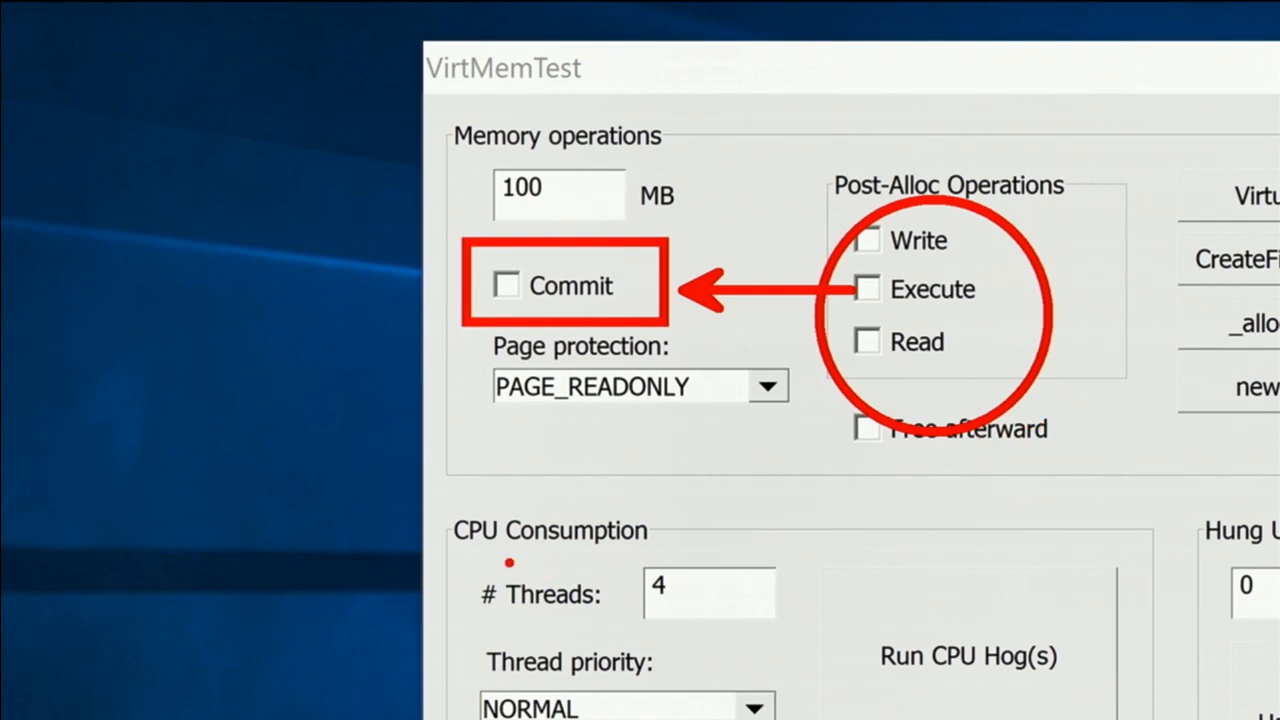
pyautogui.press('g')
pyautogui.moveTo(471, 323)
pyautogui.mouseDown()
pyautogui.moveTo(620, 410)
pyautogui.moveTo(766, 438)
pyautogui.mouseUp()
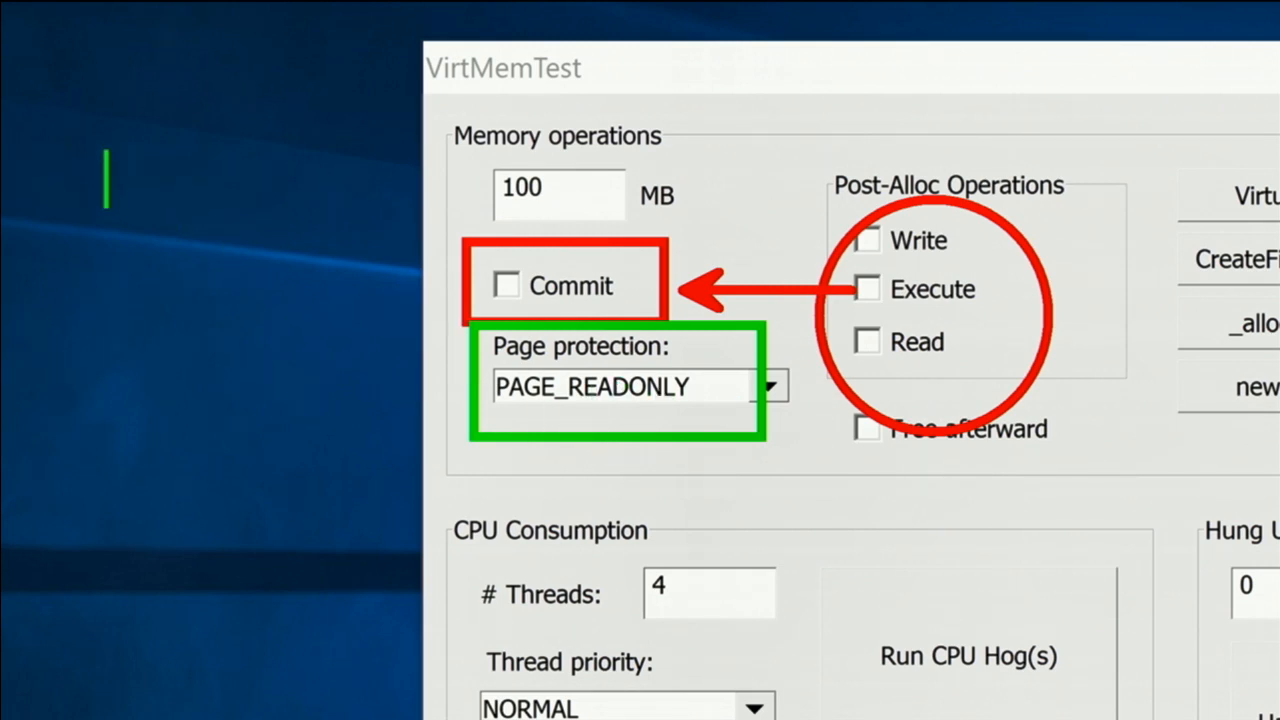
# Write "text anywhere on the screen" in green across the upper part of the magnified view, and leave ZoomIt's zoom mode
pyautogui.write('text an')
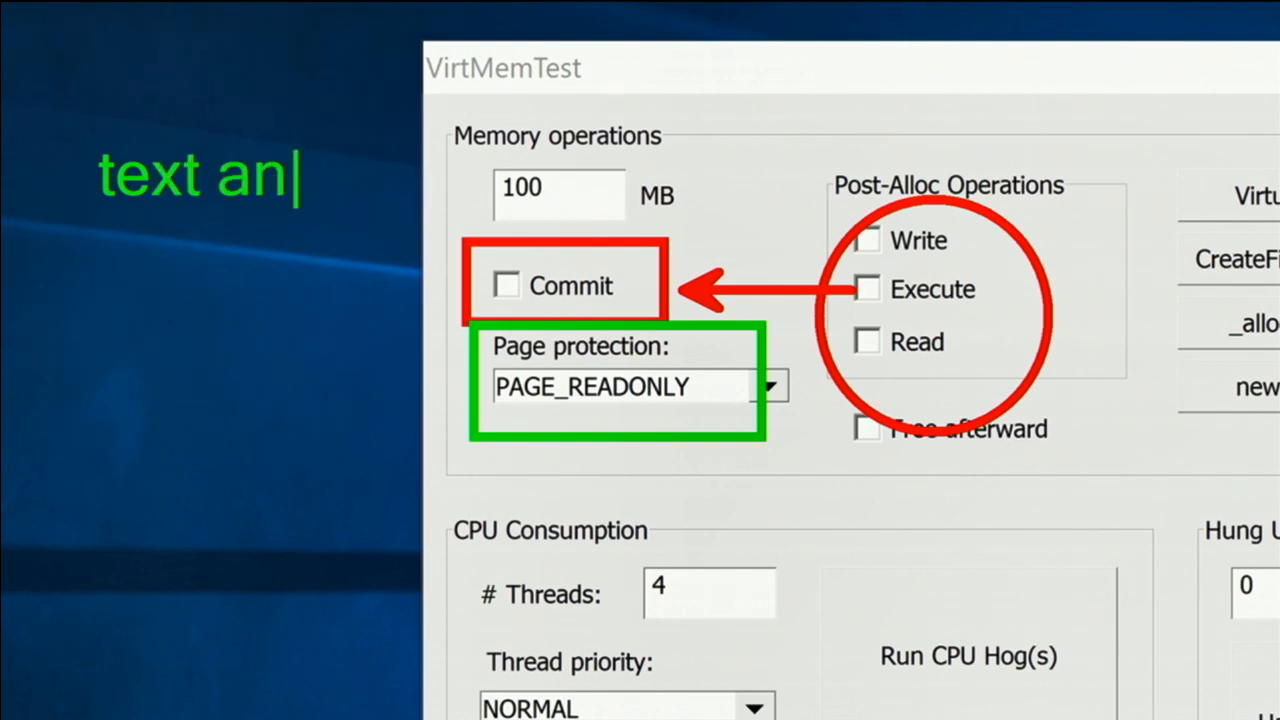
pyautogui.write('ywhere on the scr')
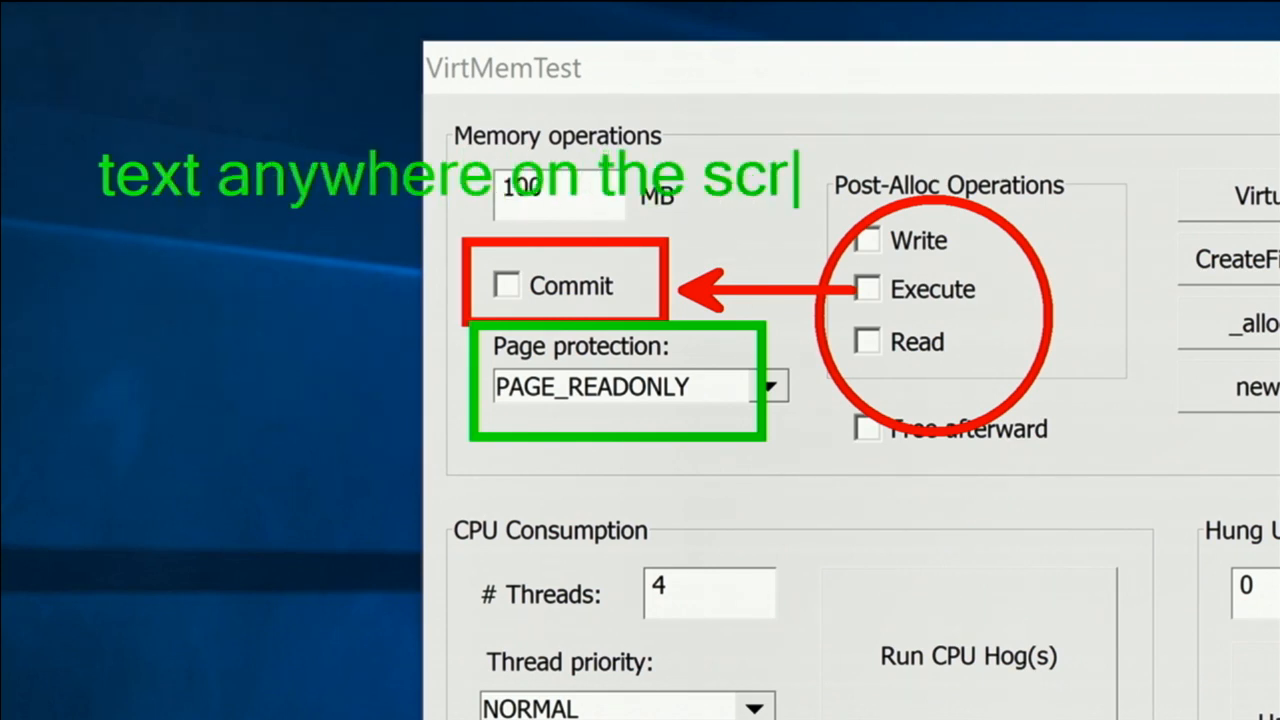
pyautogui.write('een')
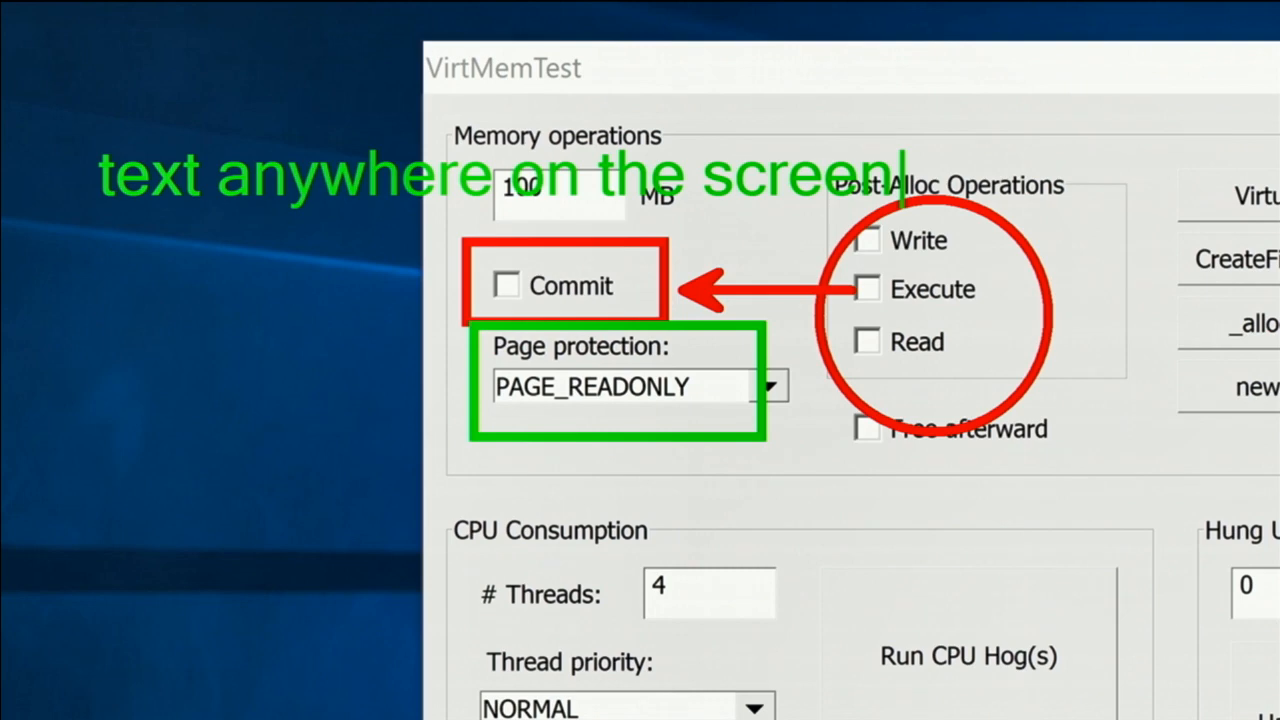
pyautogui.press('Escape')
pyautogui.press('Escape')
# Switch to Paint and paste the copied annotated screen capture onto the canvas, viewed at 50%
pyautogui.click(46, 698)
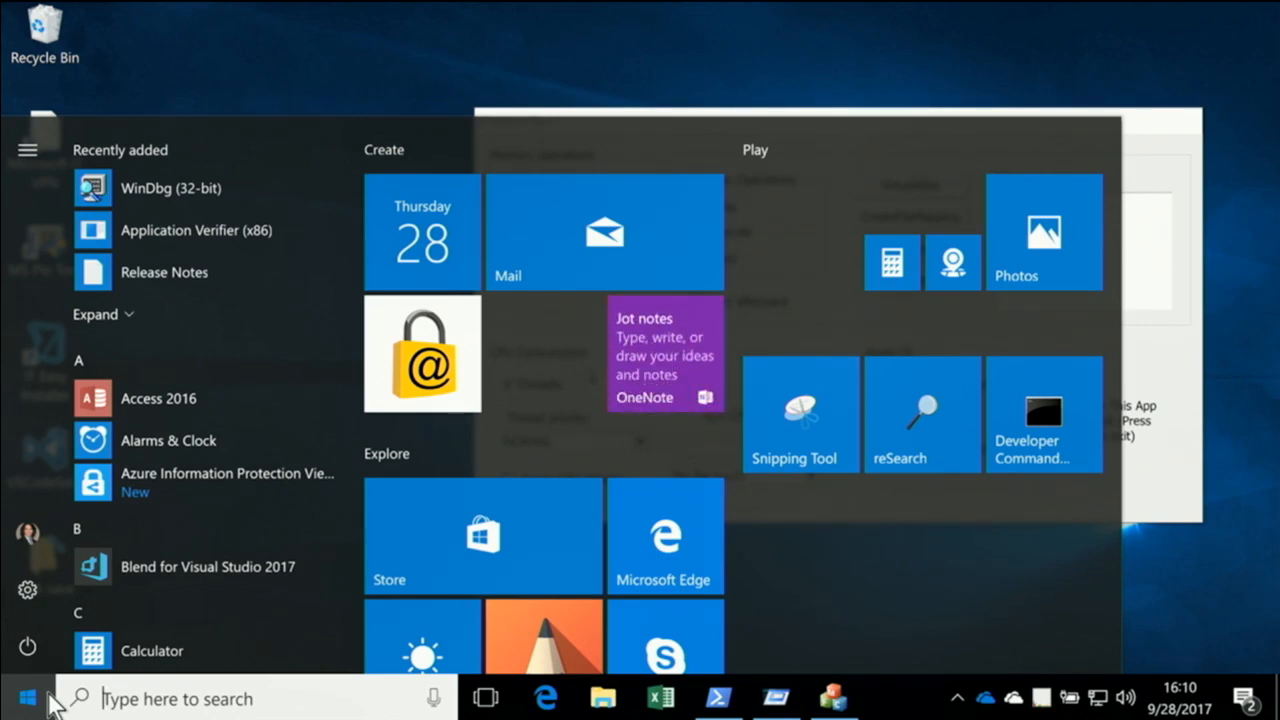
pyautogui.write('paint')
pyautogui.press('Return')
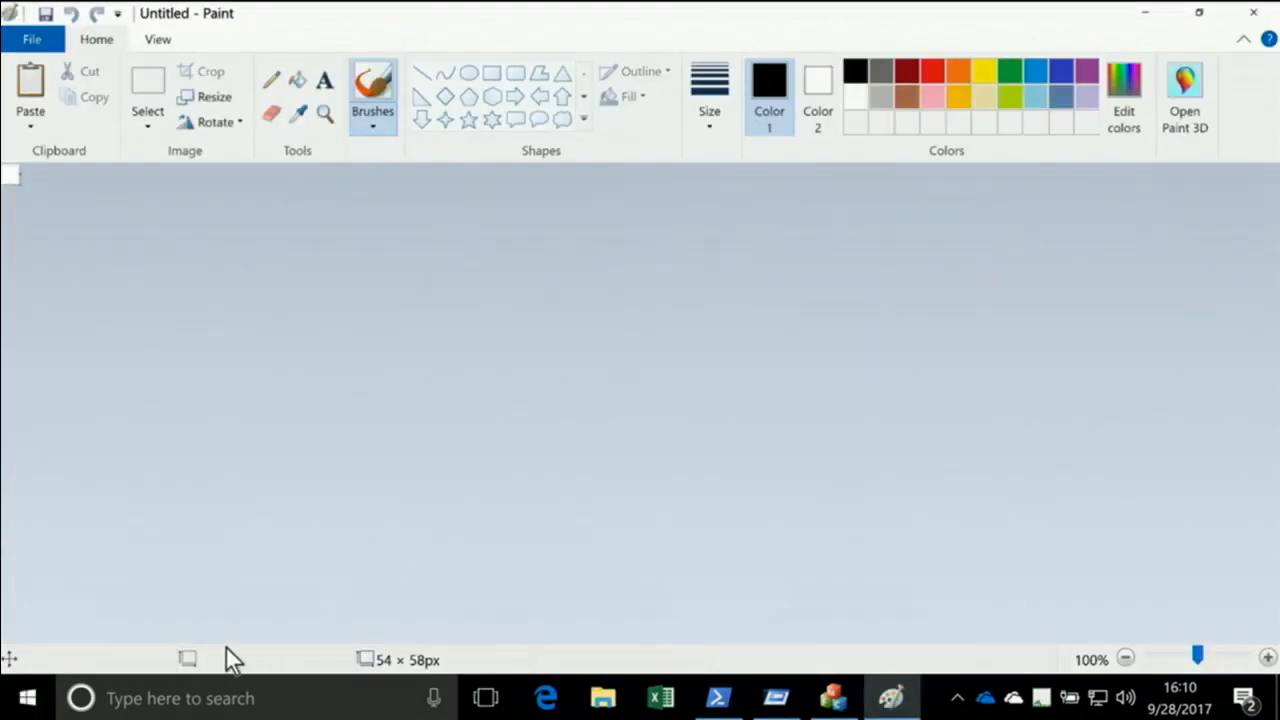
pyautogui.hotkey('ctrl', 'v')
pyautogui.keyDown('ctrl'); pyautogui.scroll(-1, 607, 408); pyautogui.keyUp('ctrl')
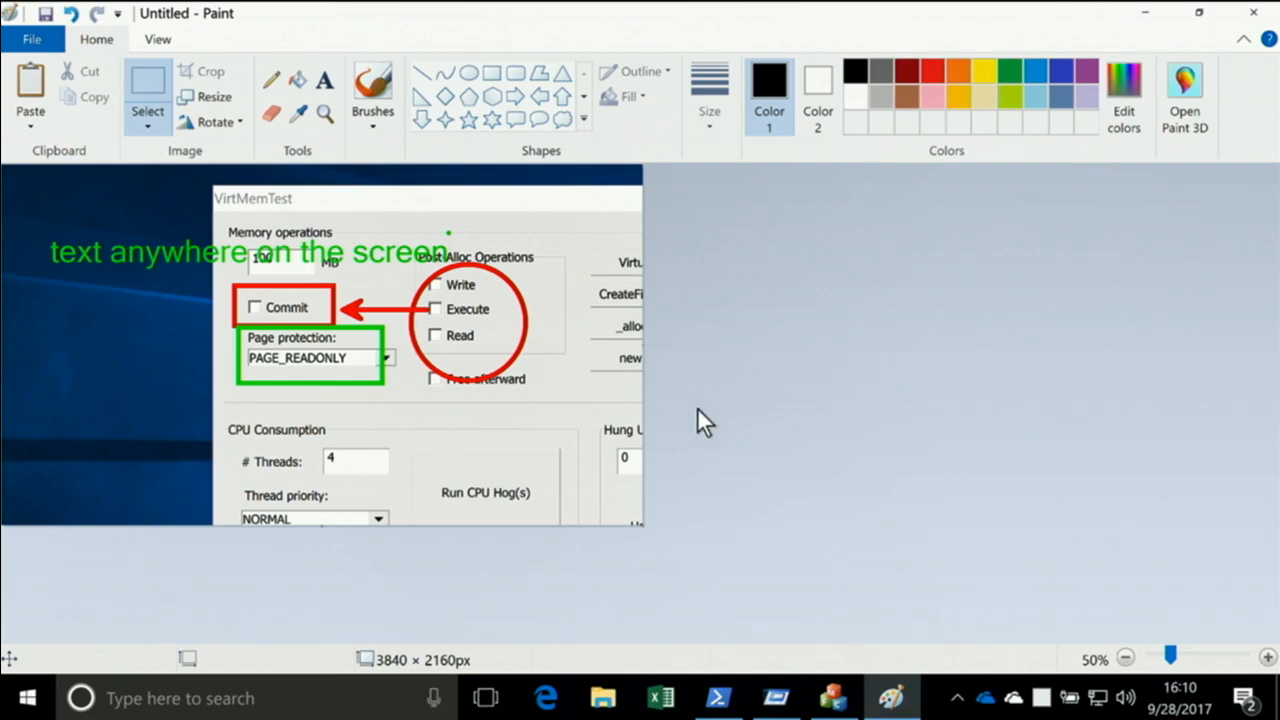
# Start a new Paint image without saving the pasted capture, and close Paint
pyautogui.hotkey('ctrl', 'n')
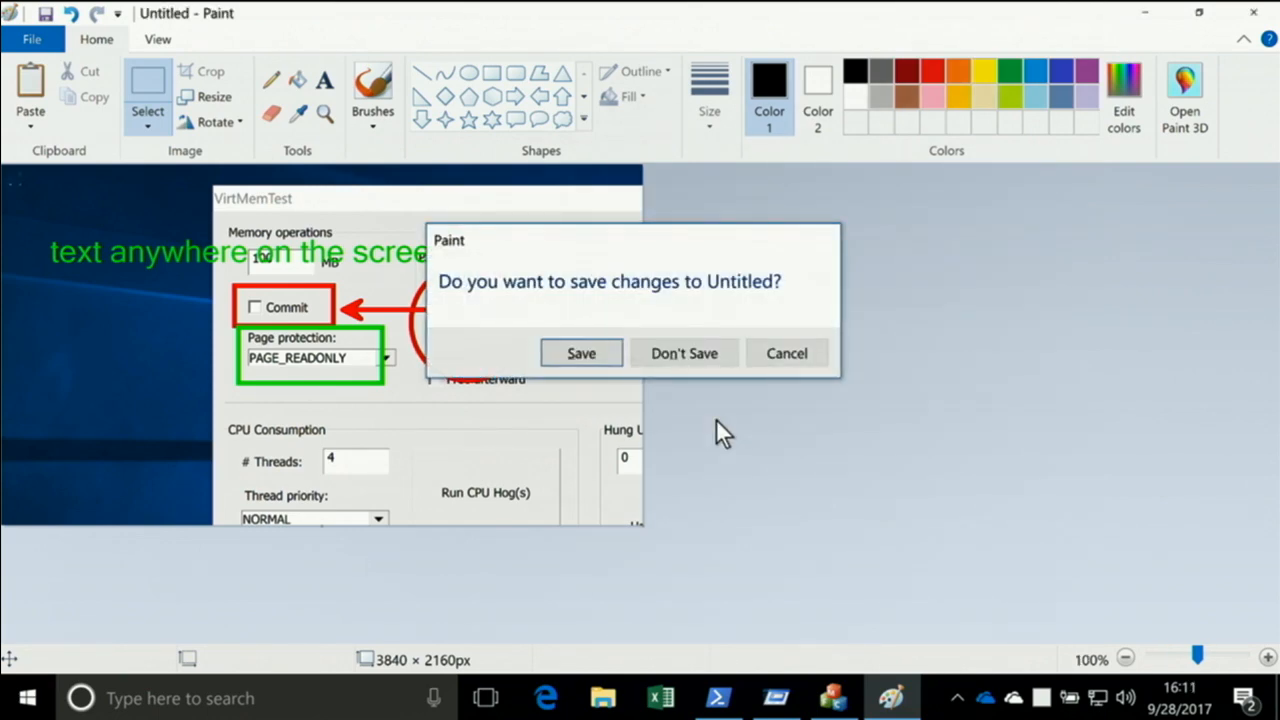
pyautogui.press('n')
pyautogui.click(1254, 12)
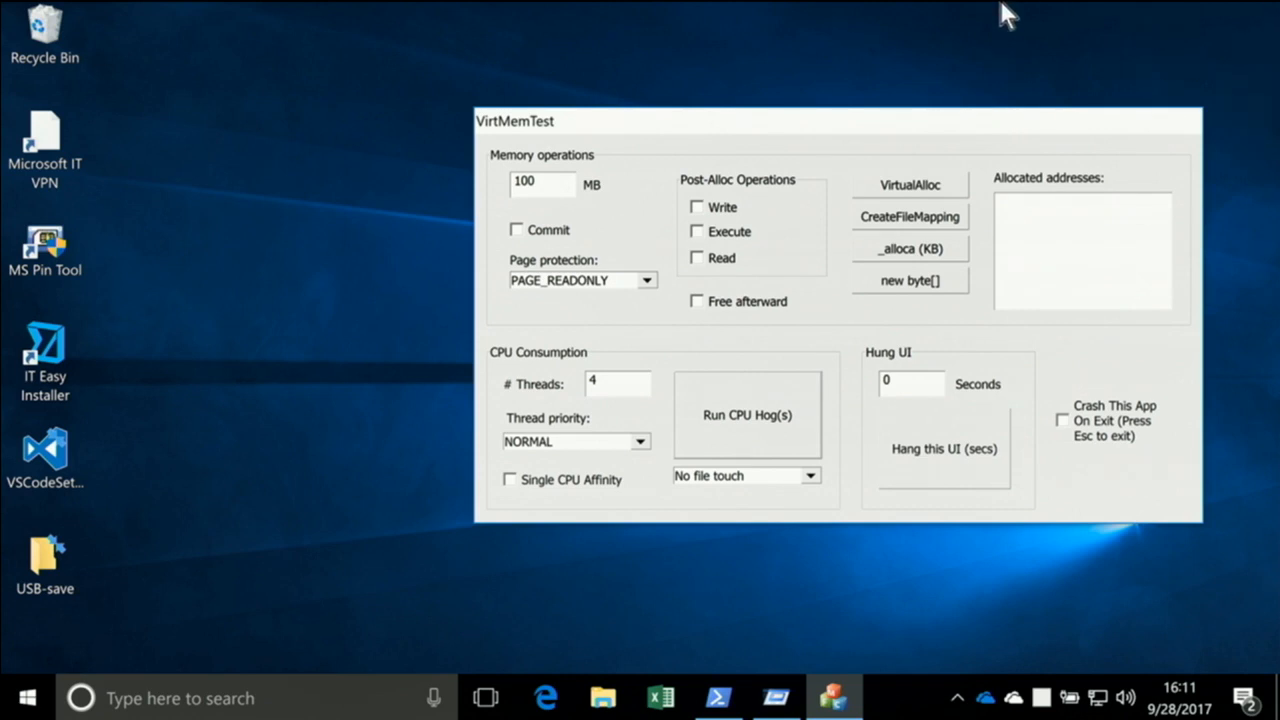
# Open the ZoomIt options dialog again from its notification-area menu
pyautogui.click(957, 698)
pyautogui.rightClick(1001, 652)
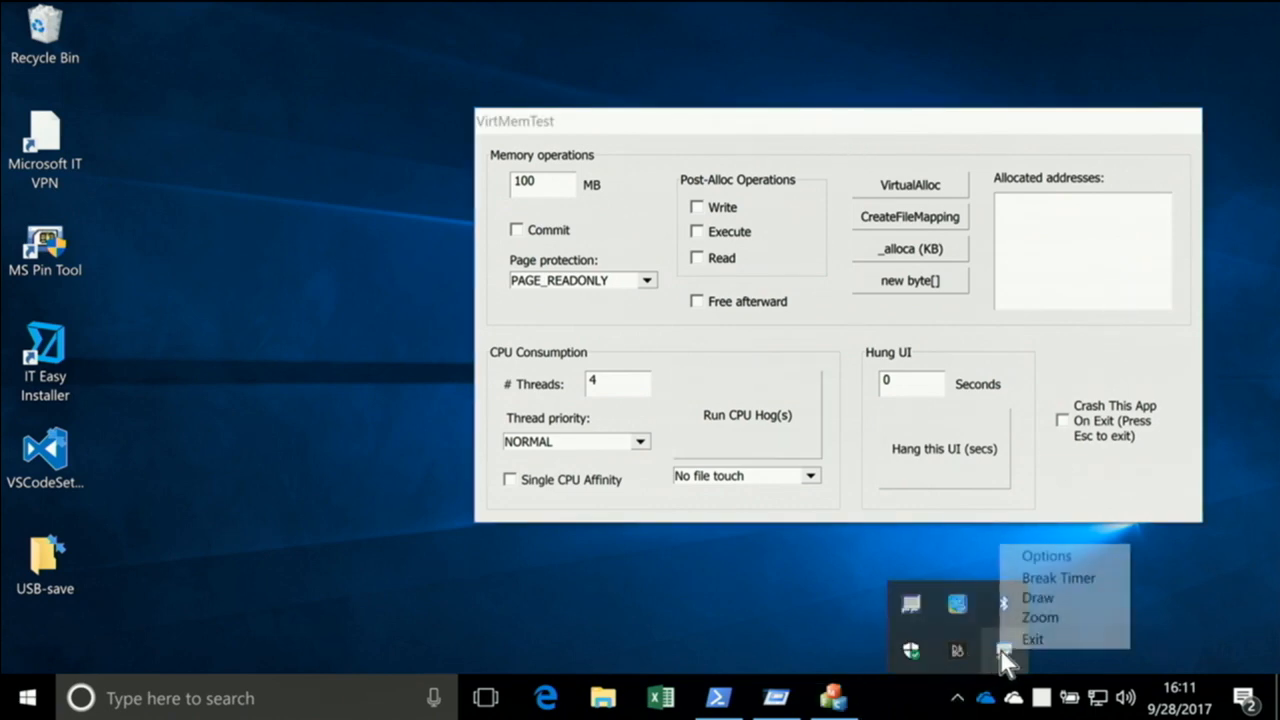
pyautogui.click(1037, 554)
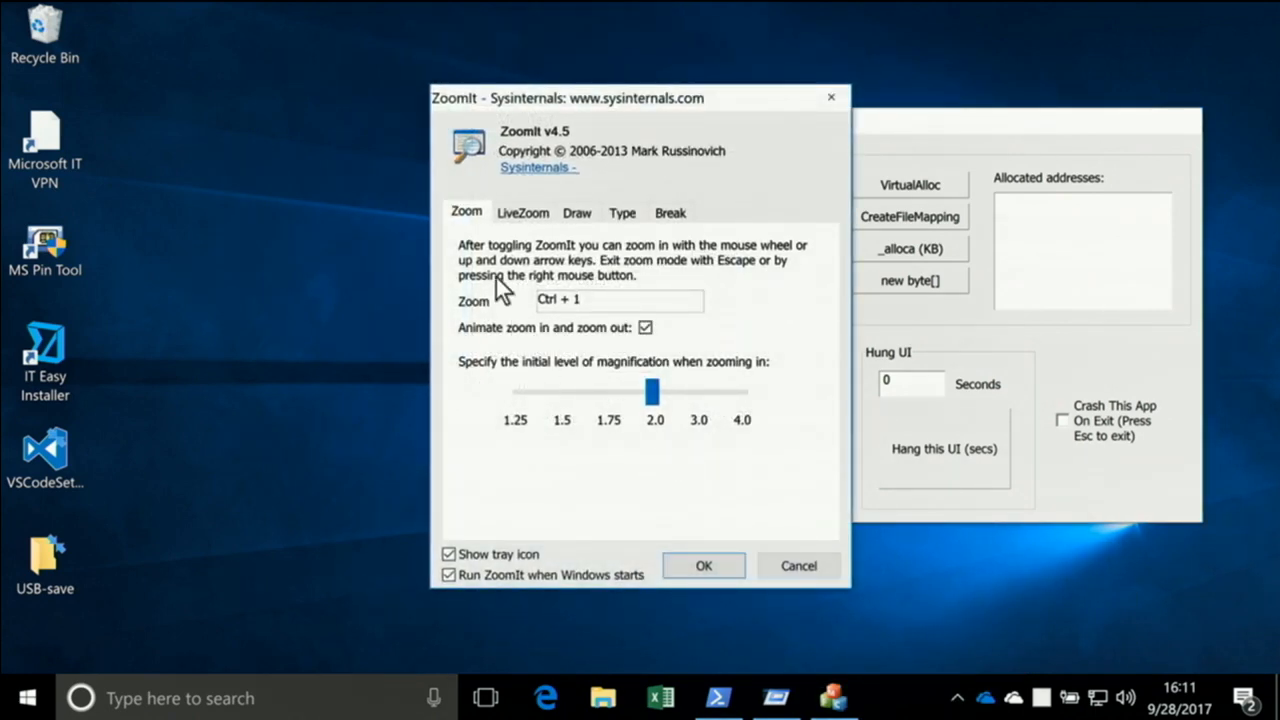
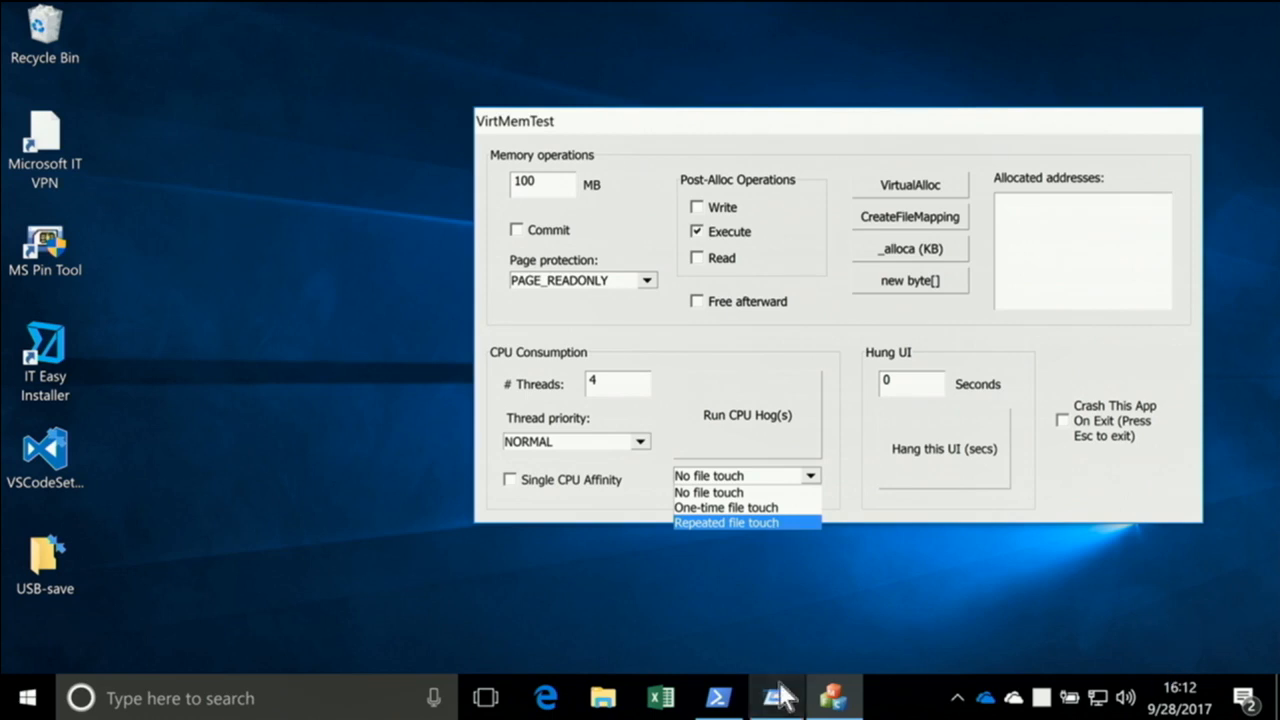
# Switch to Autoruns and widen the Publisher column in the list of all autostart entries
pyautogui.click(790, 592)
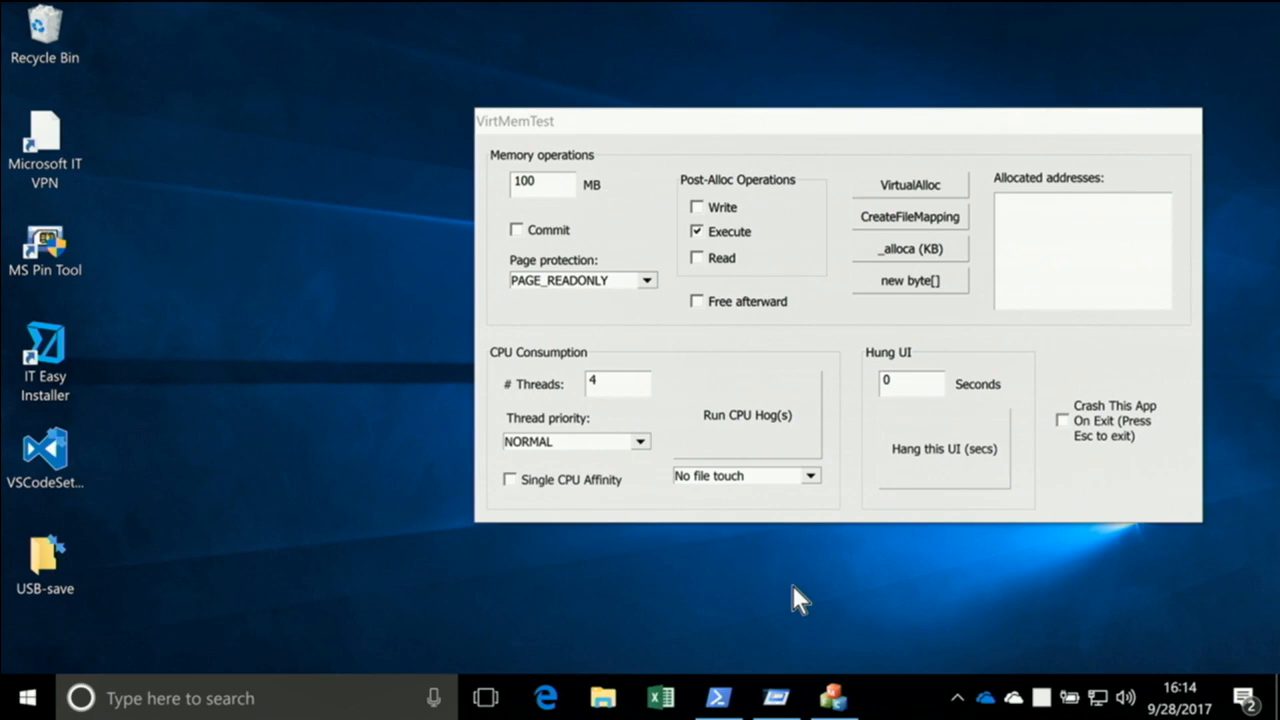
pyautogui.click(776, 698)
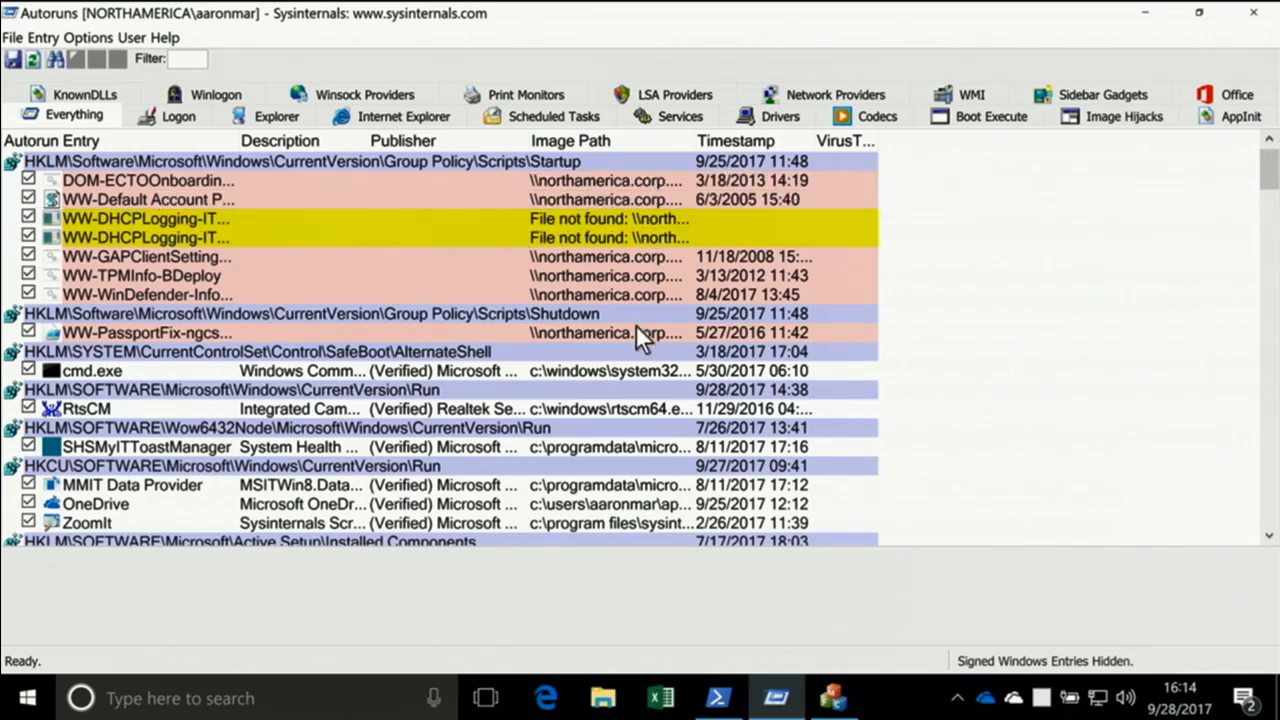
pyautogui.scroll(-3, 540, 240)
pyautogui.scroll(3, 522, 228)
pyautogui.moveTo(527, 143); pyautogui.dragTo(594, 143)
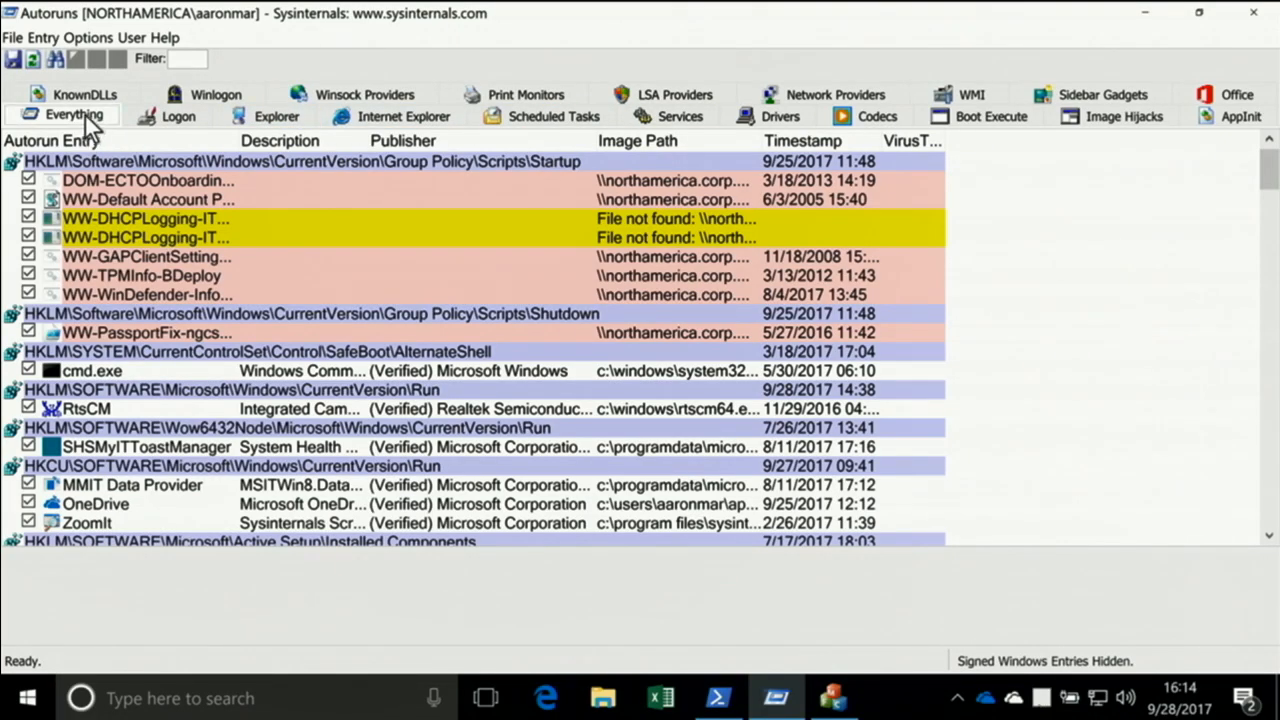
pyautogui.moveTo(1266, 186)
pyautogui.mouseDown()
pyautogui.moveTo(1268, 385)
pyautogui.moveTo(1266, 186)
pyautogui.mouseUp()
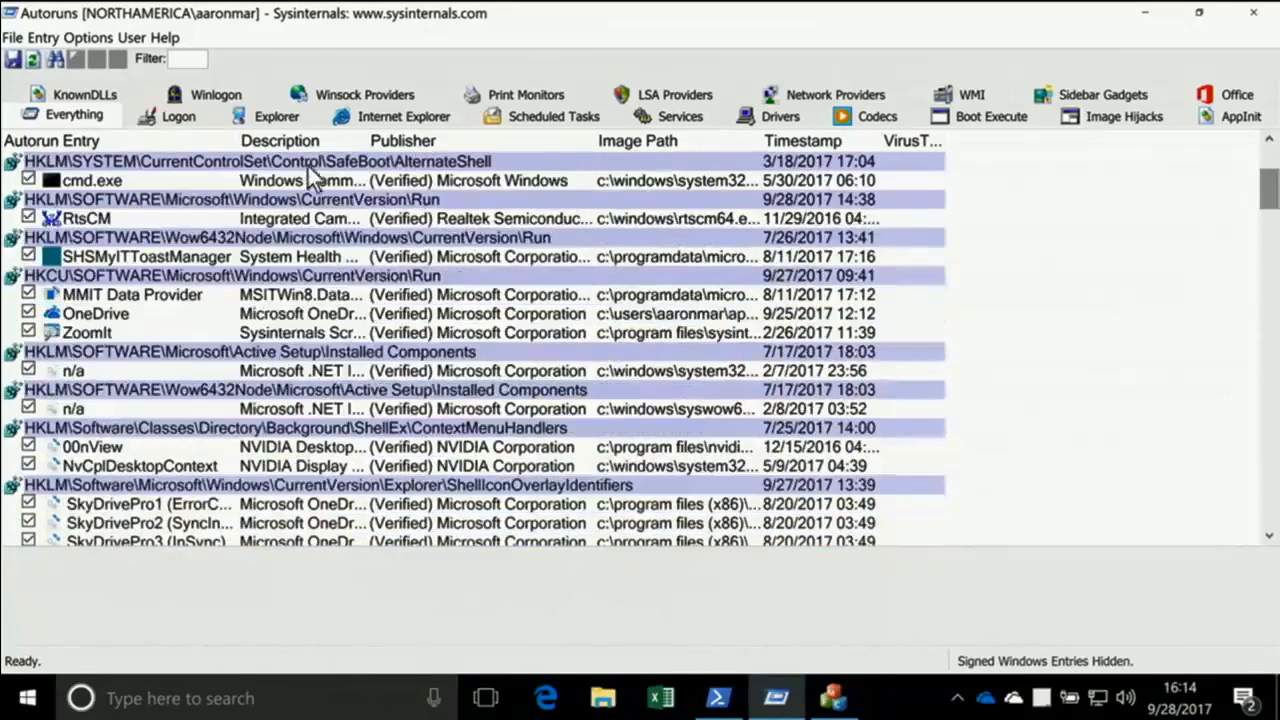
# Review the autostart entries by category: Logon, Explorer, Internet Explorer, Scheduled Tasks, Services and Drivers
pyautogui.click(180, 115)
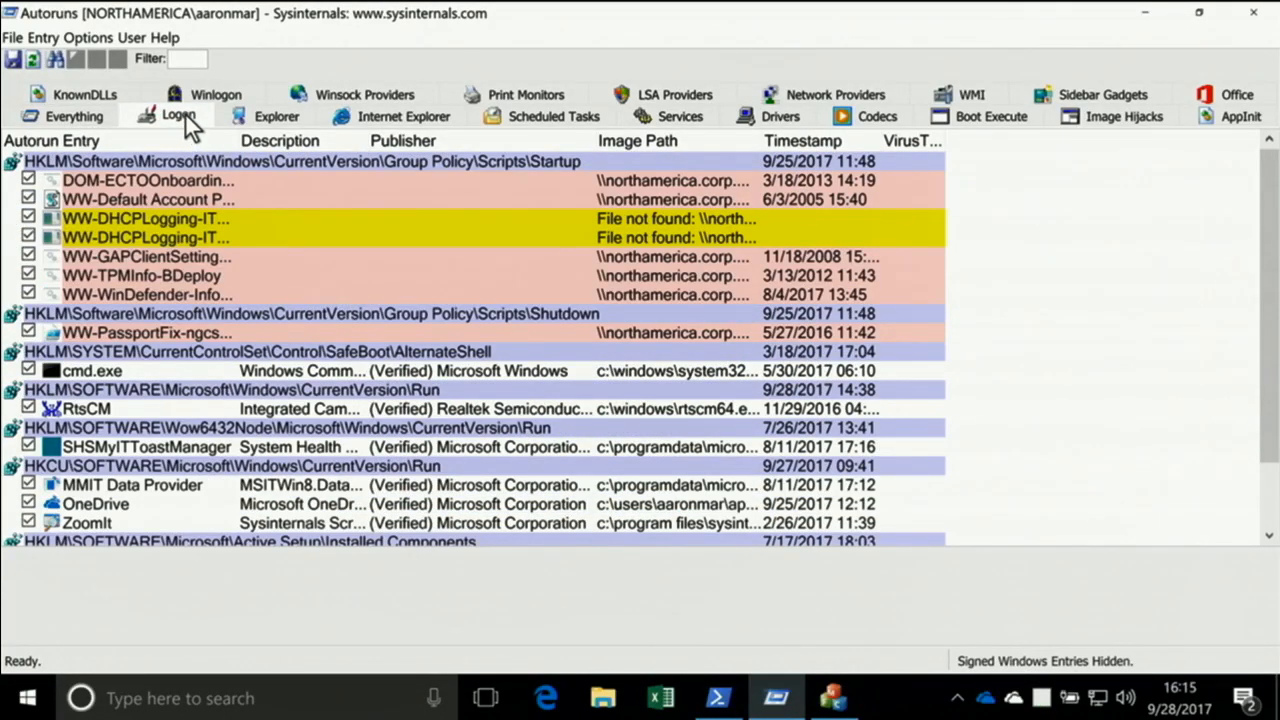
pyautogui.moveTo(1268, 300); pyautogui.dragTo(1268, 362)
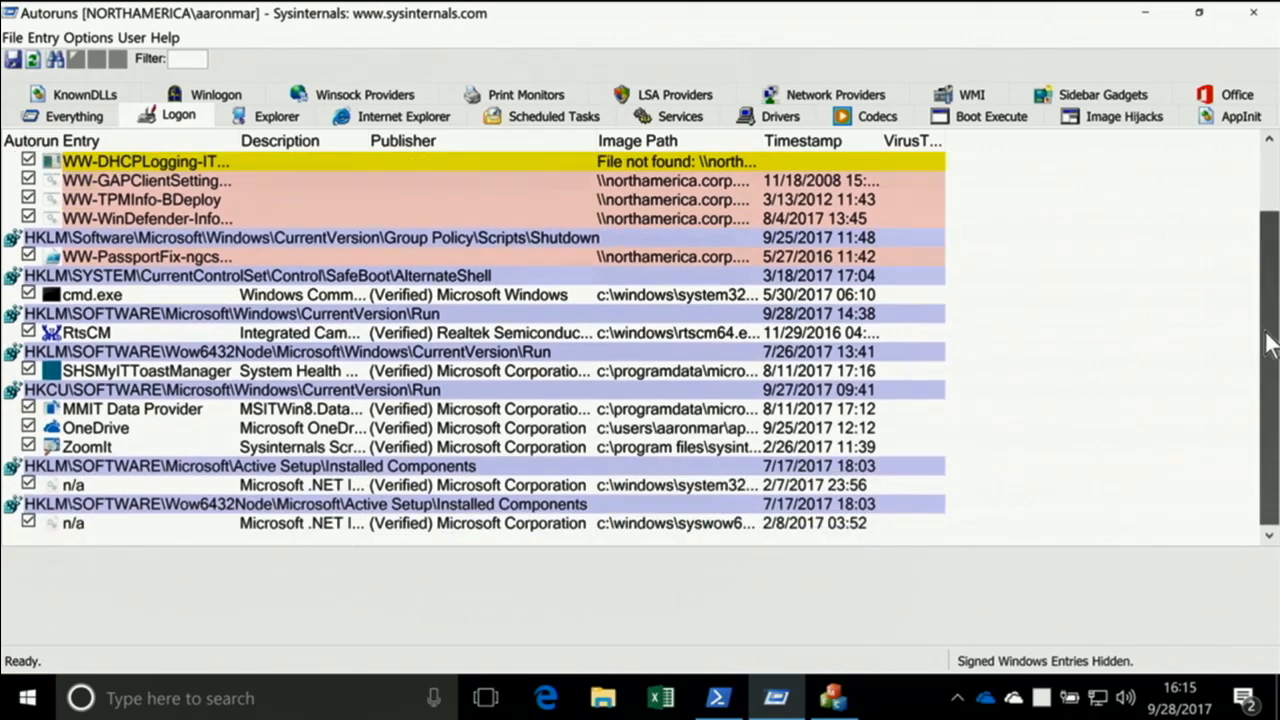
pyautogui.click(284, 117)
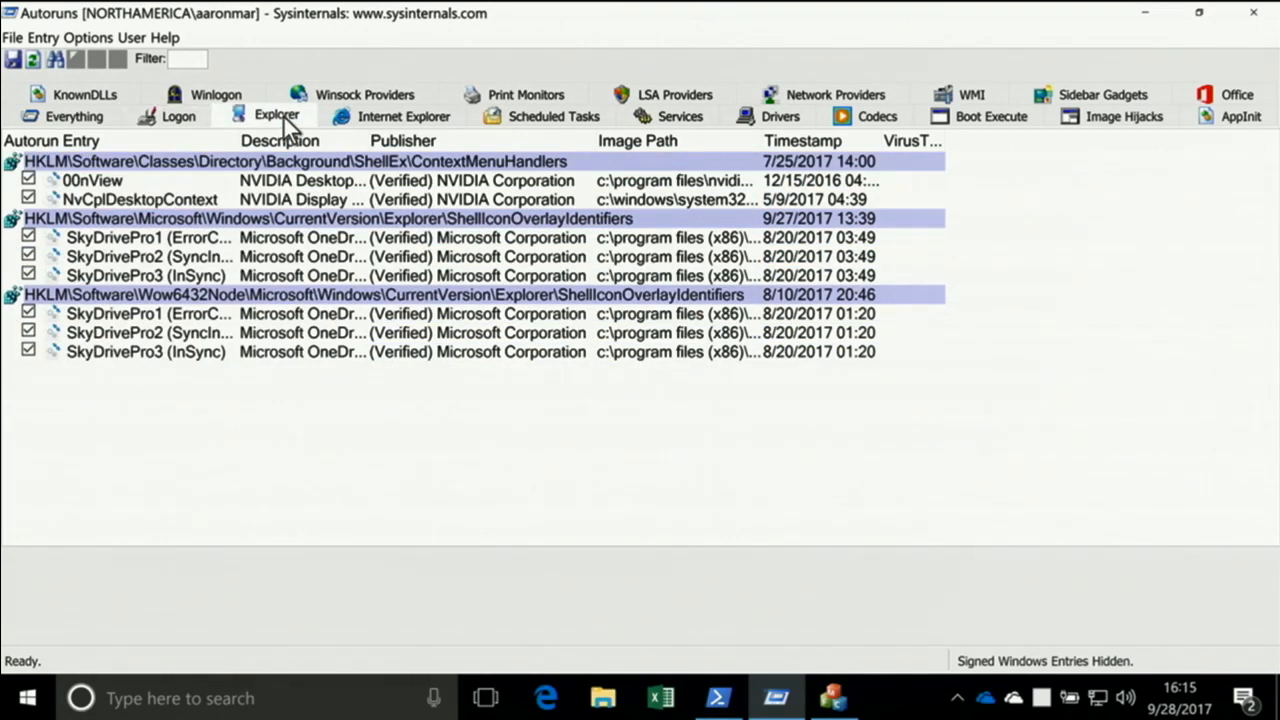
pyautogui.click(381, 122)
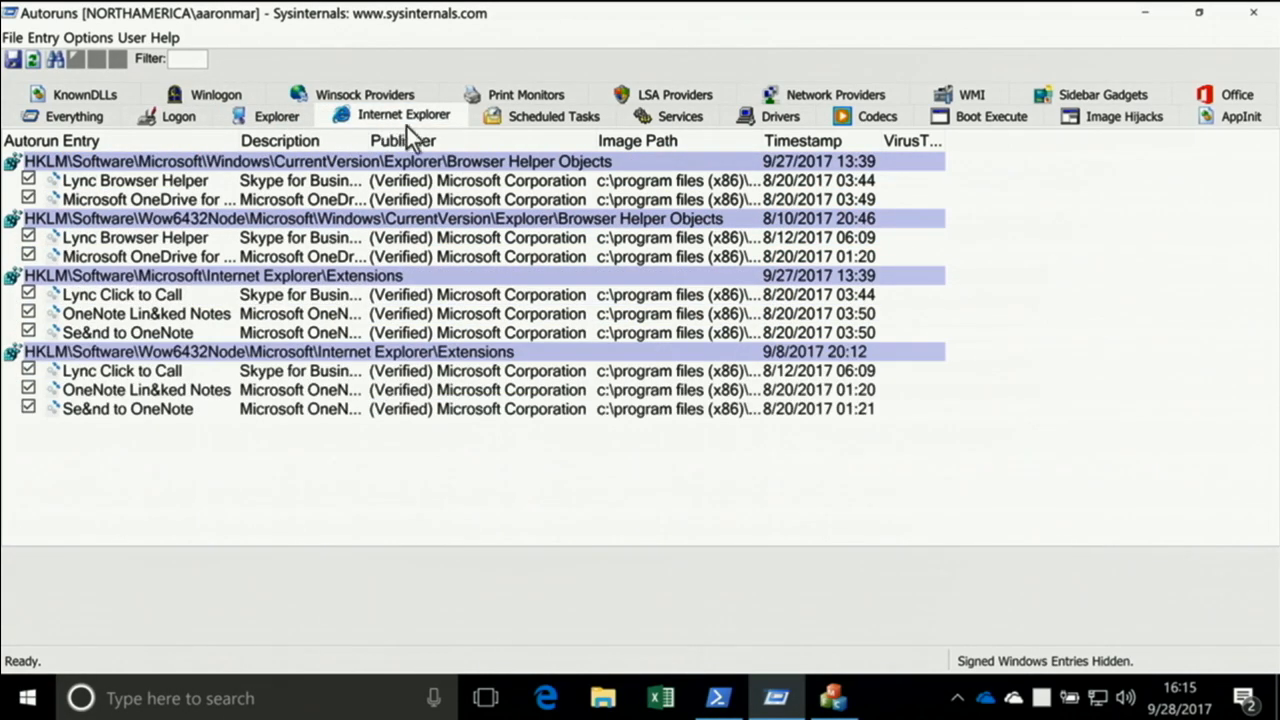
pyautogui.click(534, 116)
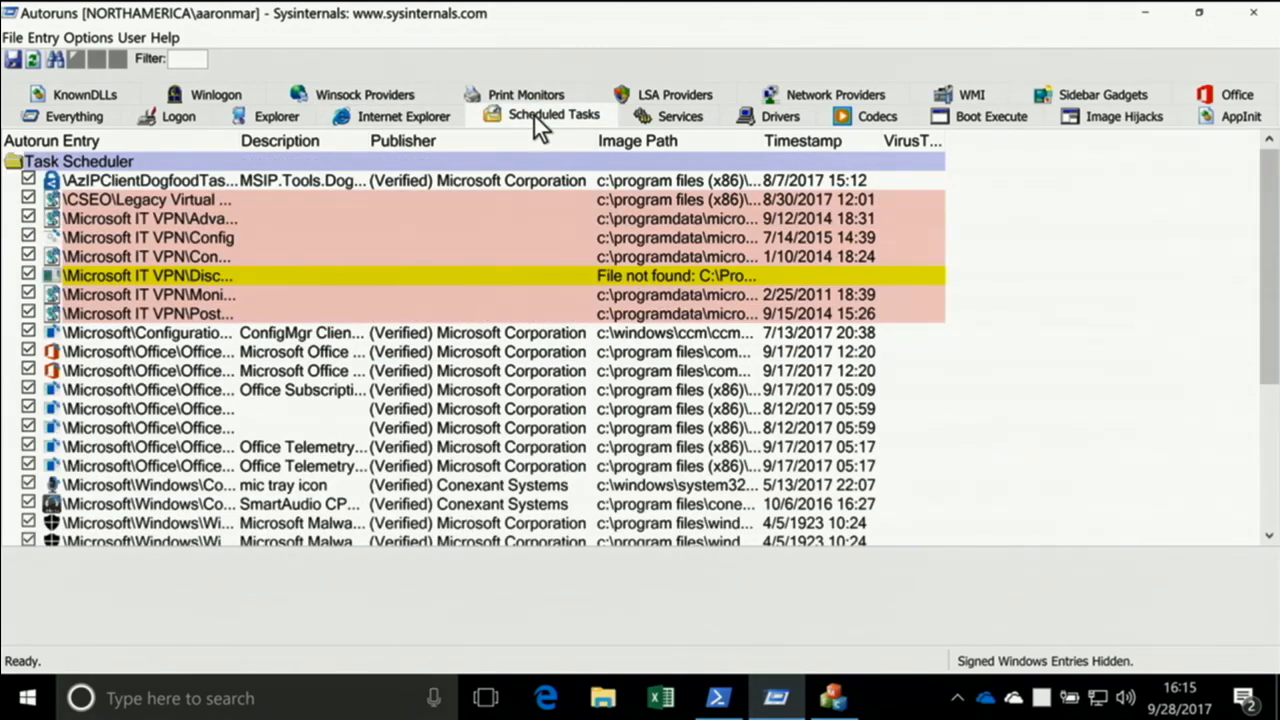
pyautogui.click(684, 121)
pyautogui.click(785, 121)
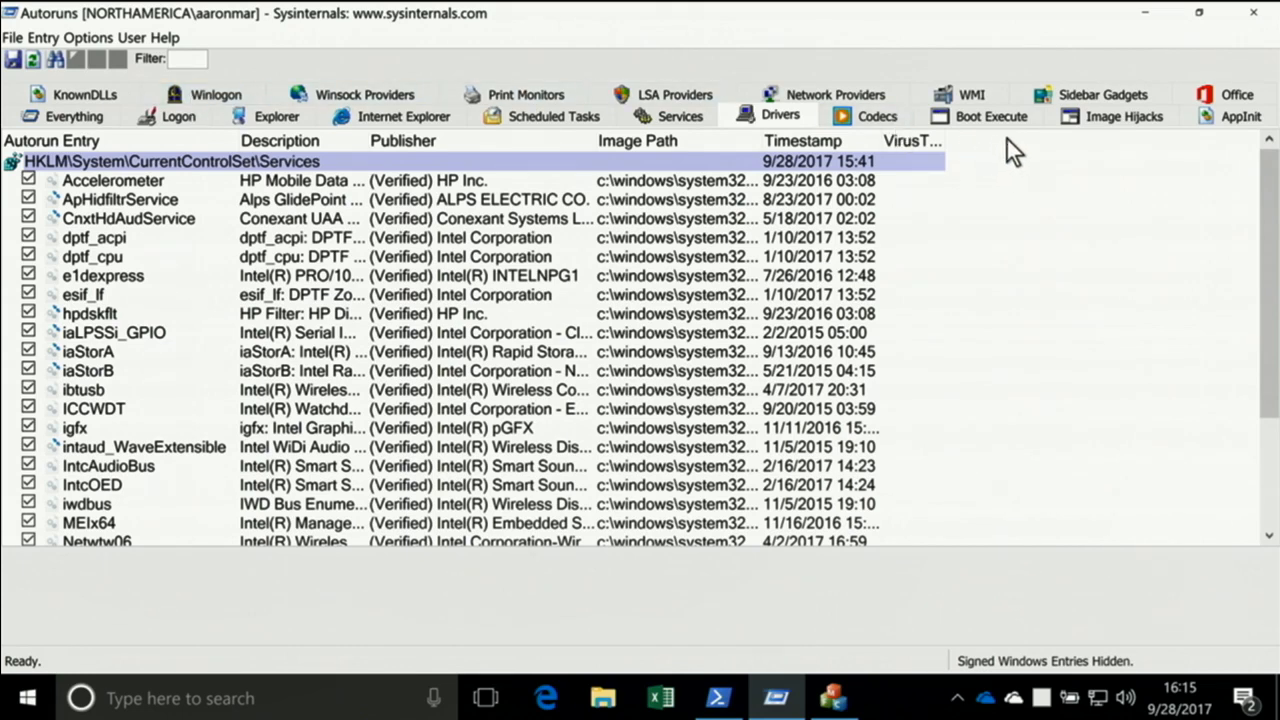
# Return to the list of all autostart entries and select the SafeBoot\AlternateShell registry location
pyautogui.click(71, 118)
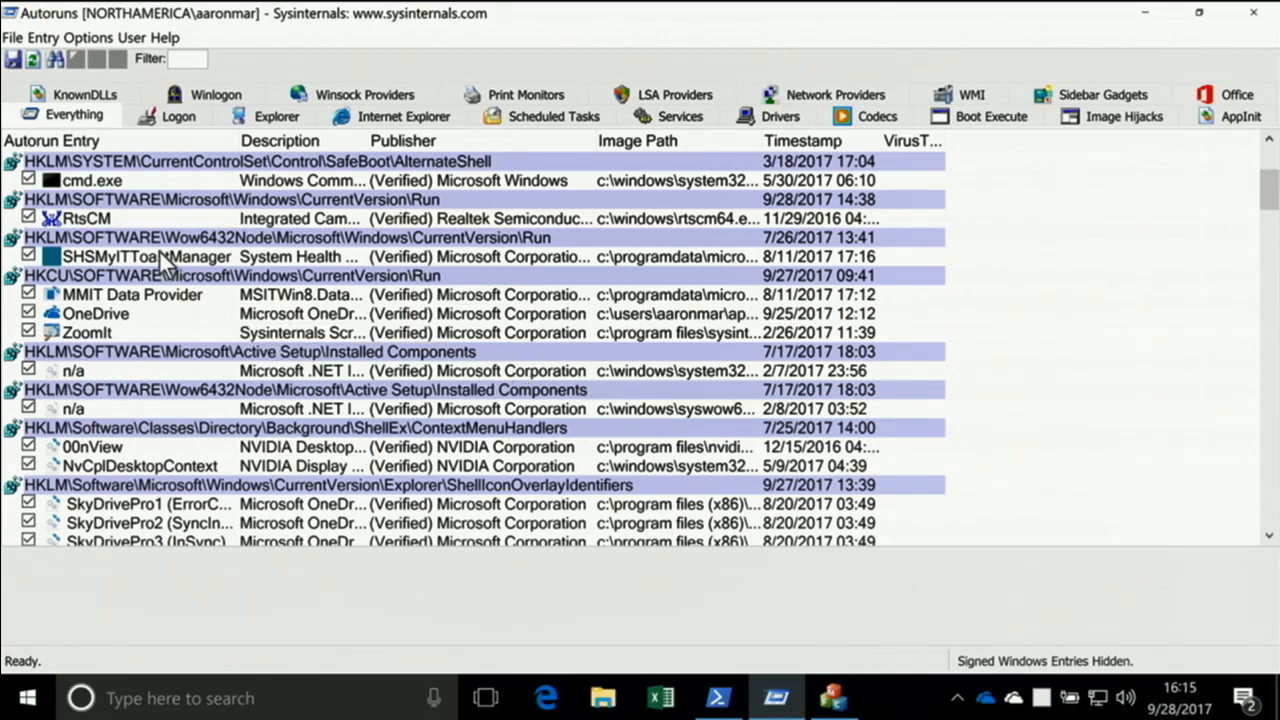
pyautogui.scroll(1, 219, 178)
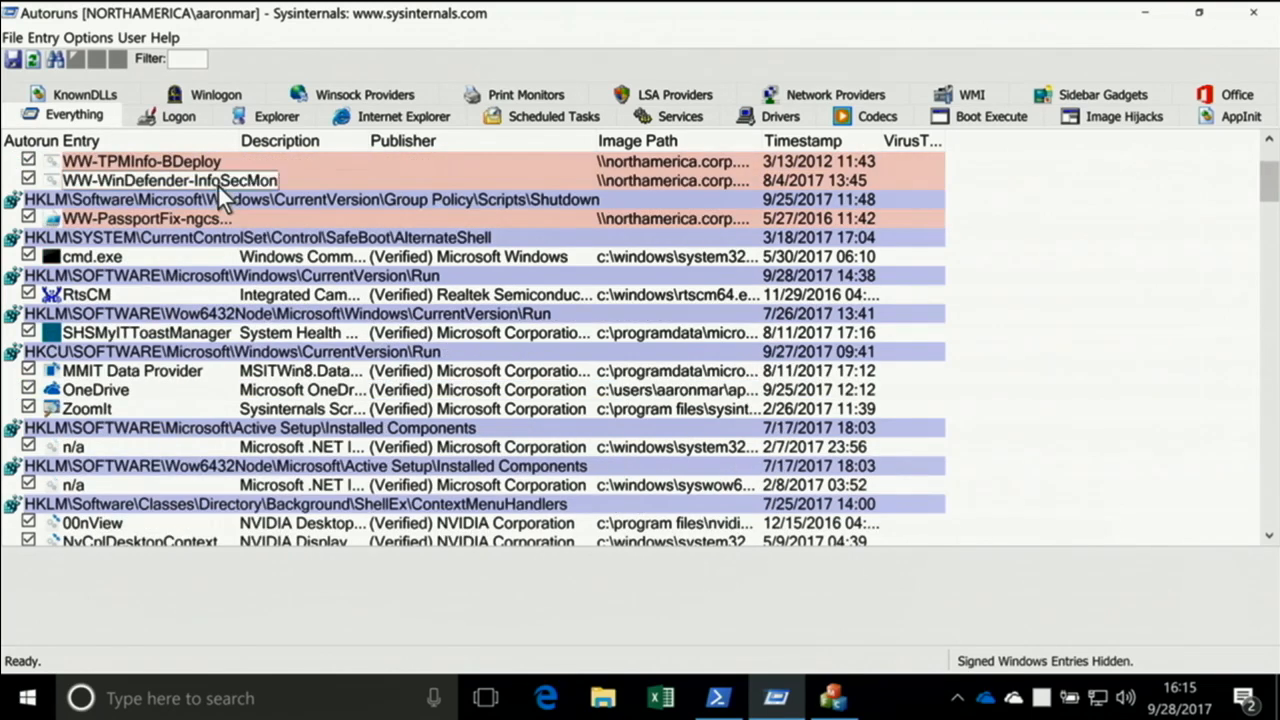
pyautogui.click(135, 239)
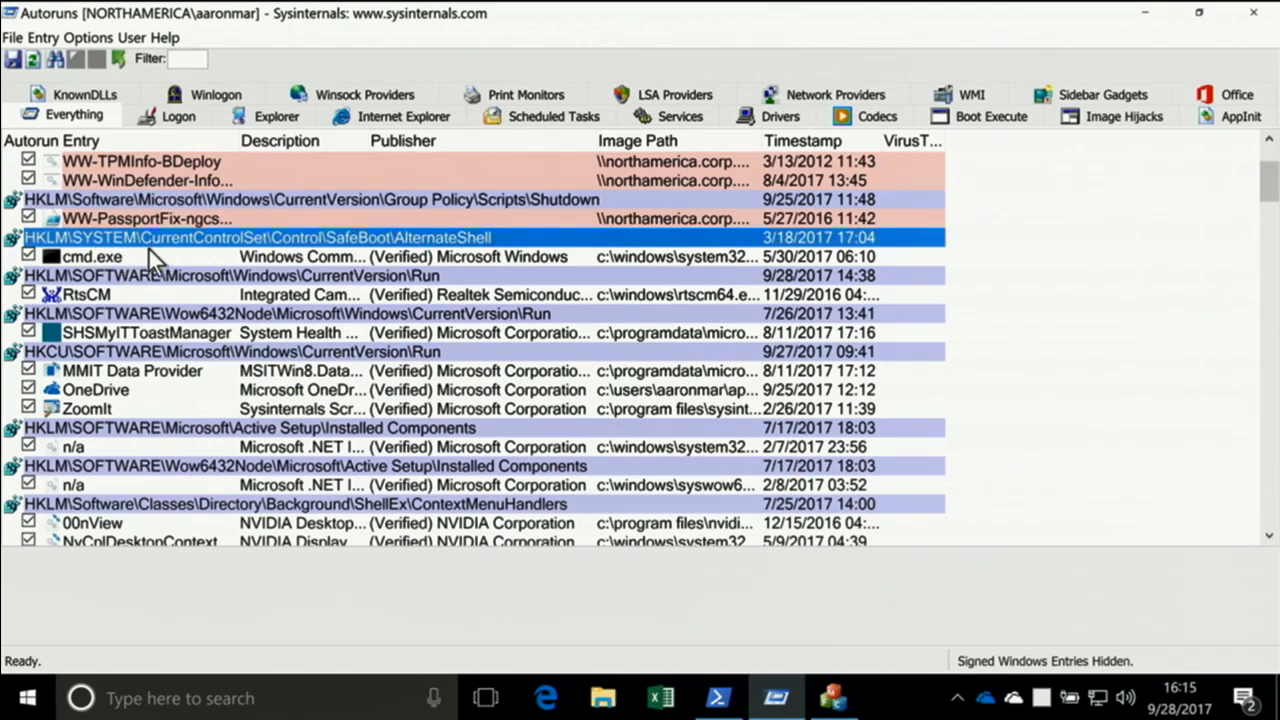
pyautogui.scroll(-5, 192, 300)
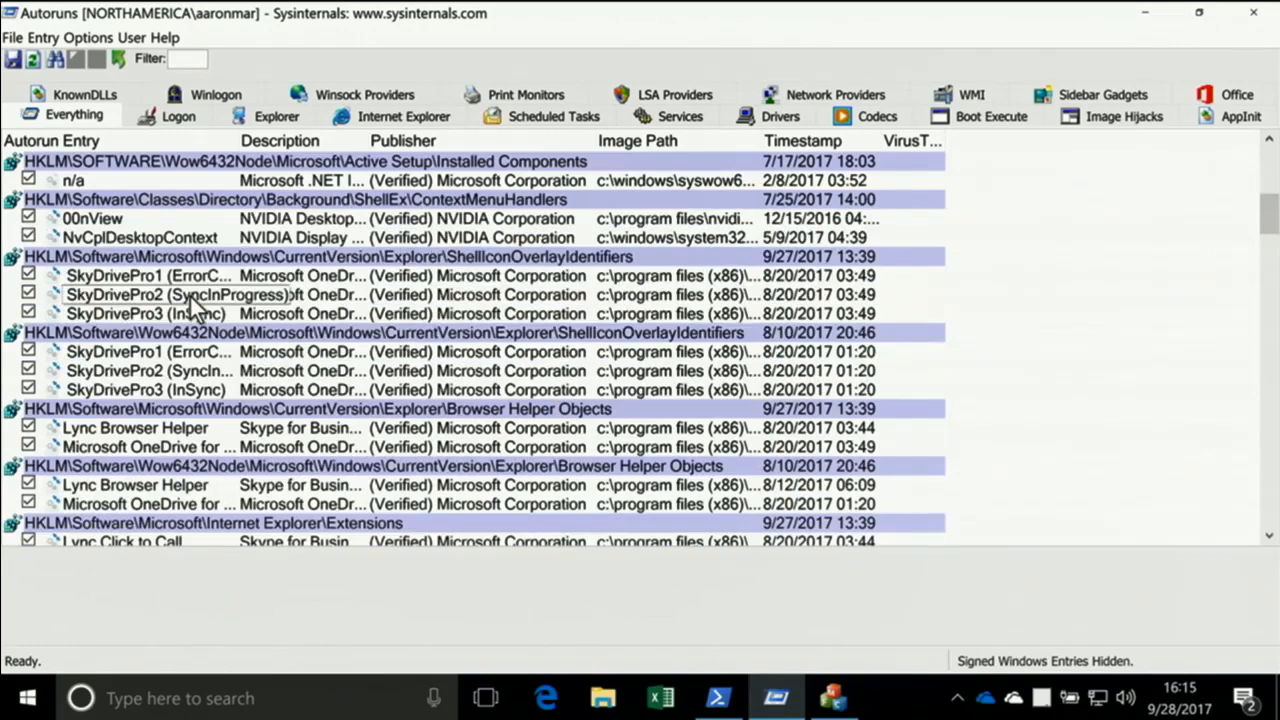
pyautogui.scroll(4, 145, 288)
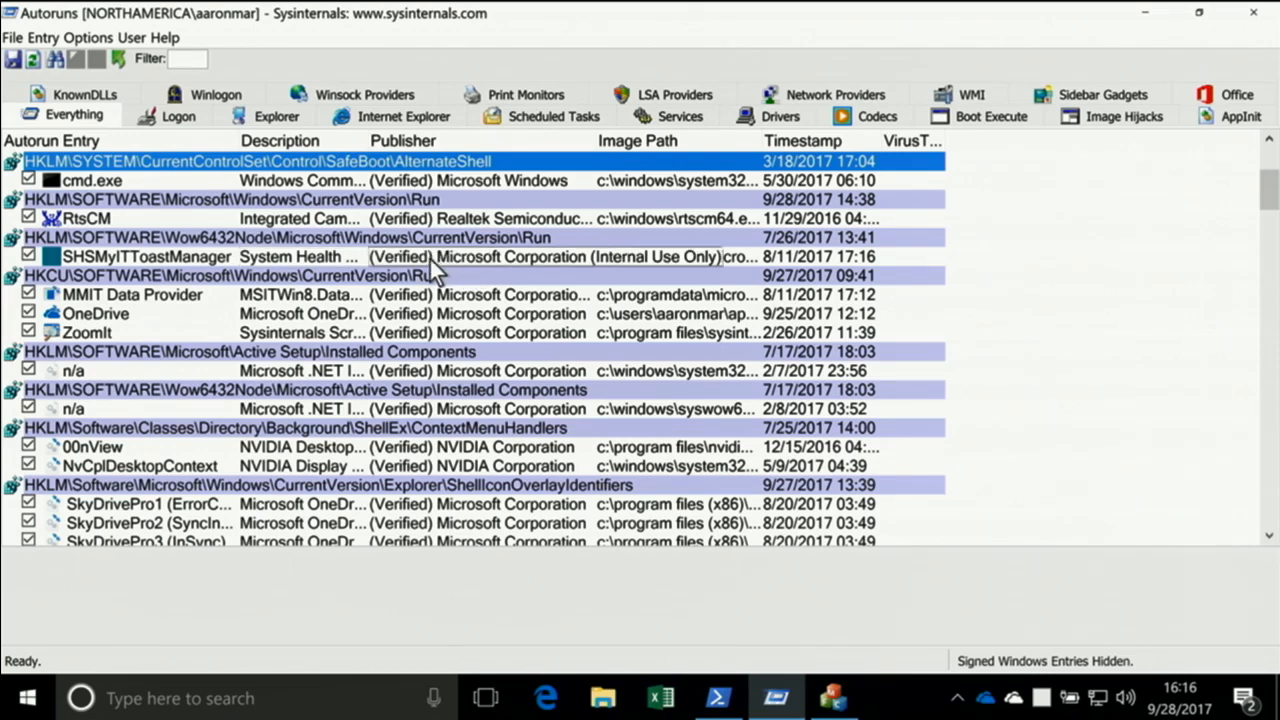
# Check the scan options for code signature verification and VirusTotal, cancel without rescanning, and look over the publisher signatures
pyautogui.click(88, 37)
pyautogui.click(97, 140)
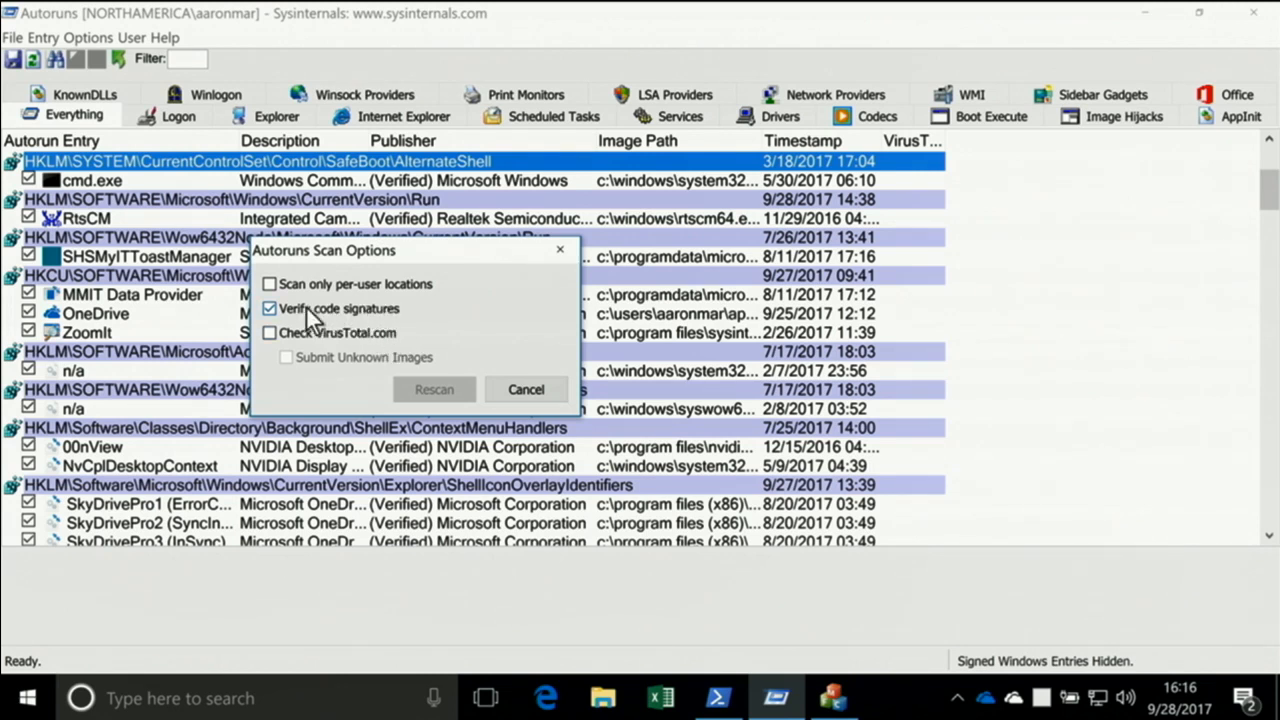
pyautogui.click(504, 385)
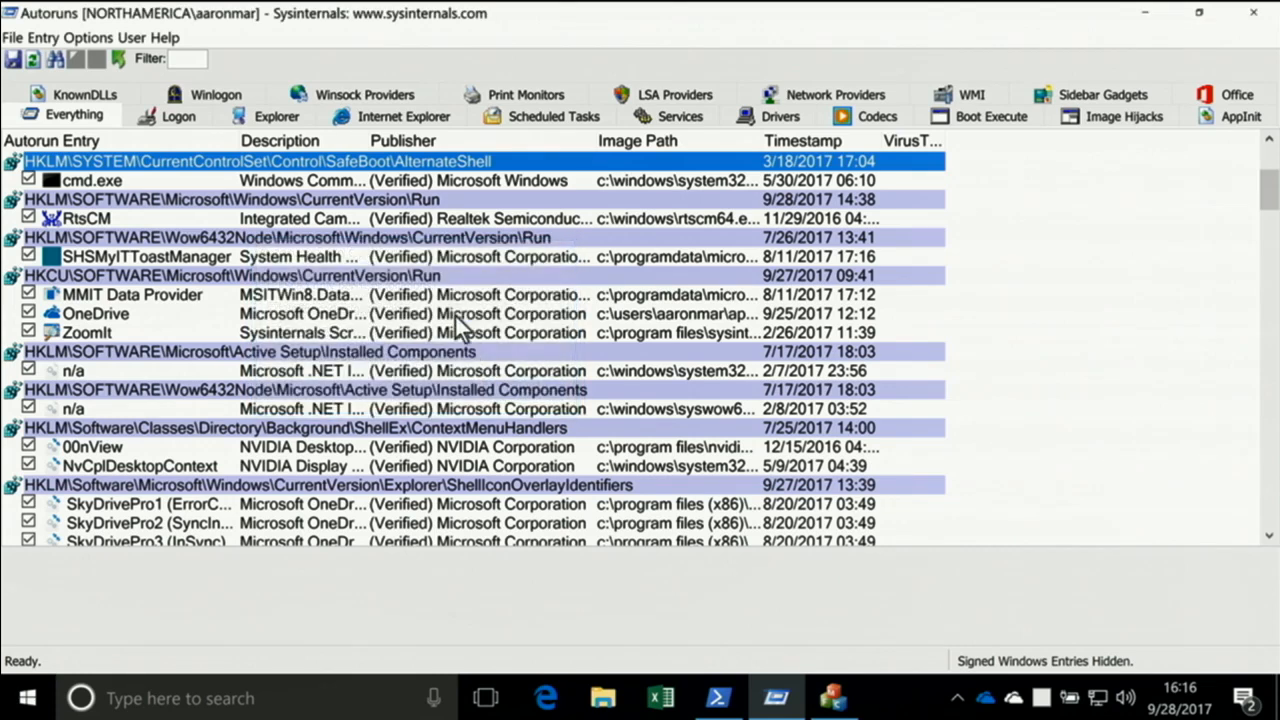
pyautogui.scroll(-4, 440, 314)
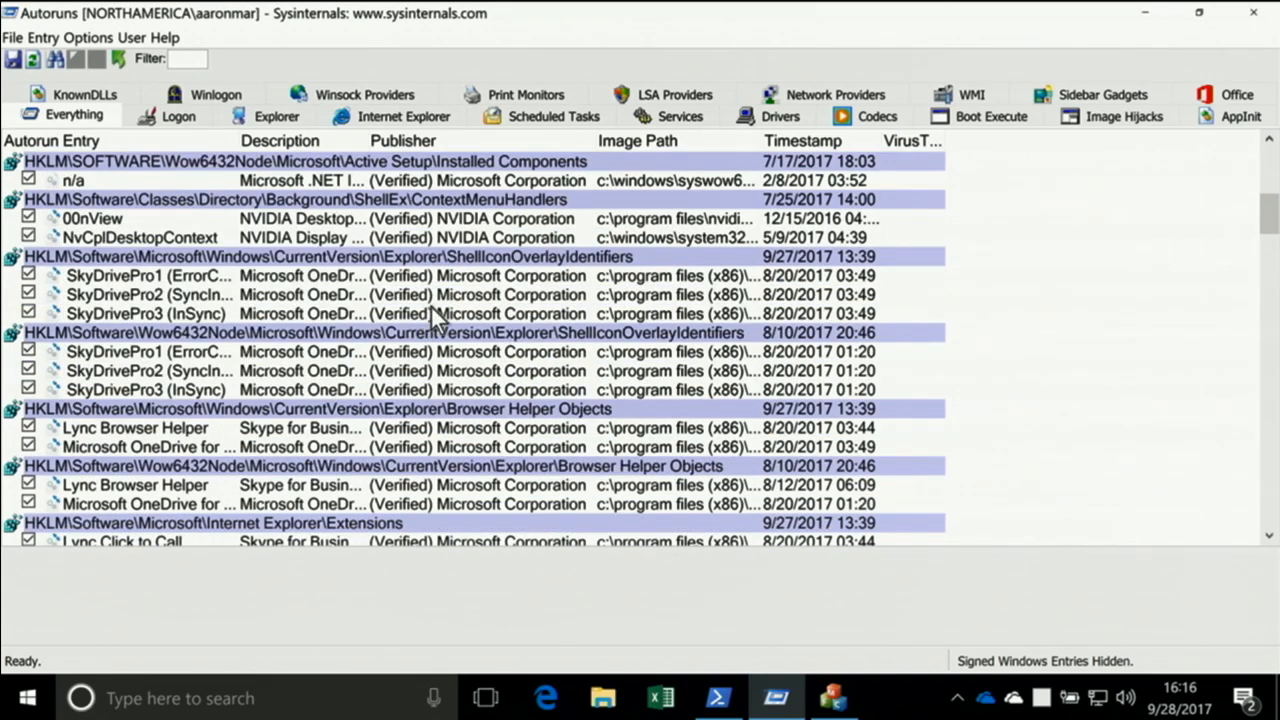
# Look over the options for hiding empty locations and Microsoft, Windows or VirusTotal-clean entries, and the selectable user accounts
pyautogui.click(89, 37)
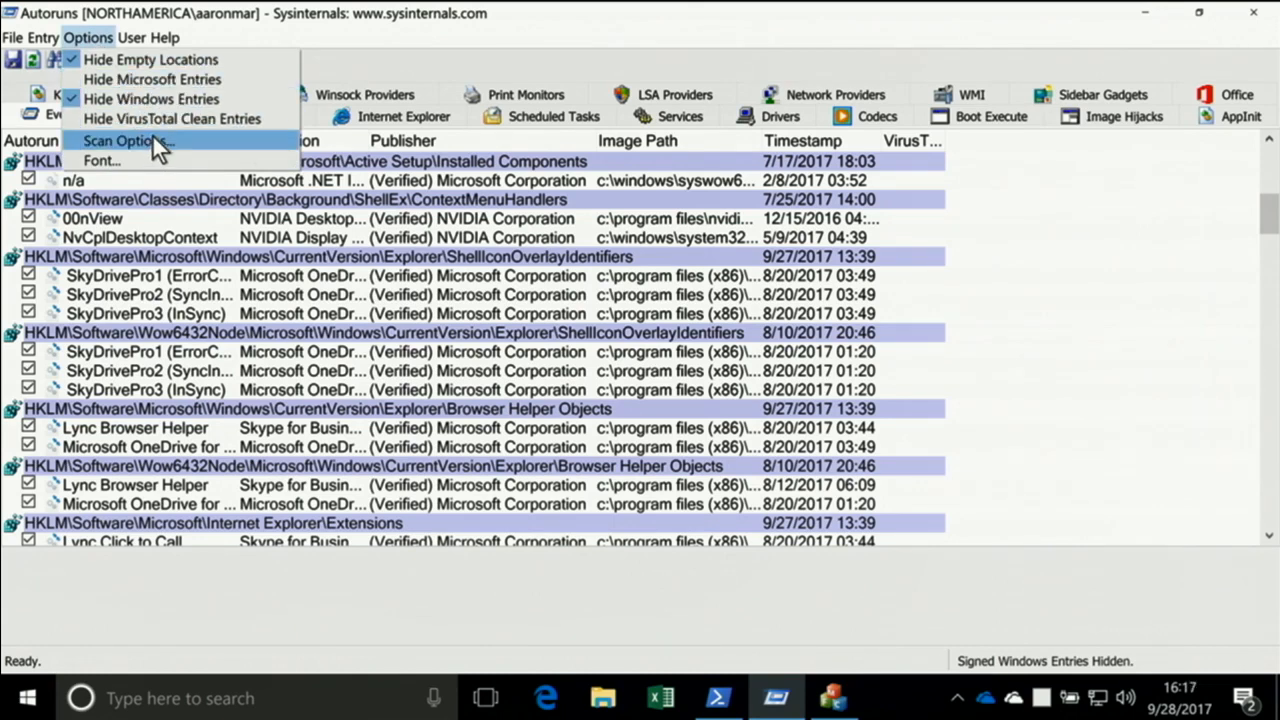
pyautogui.click(104, 34)
pyautogui.click(106, 37)
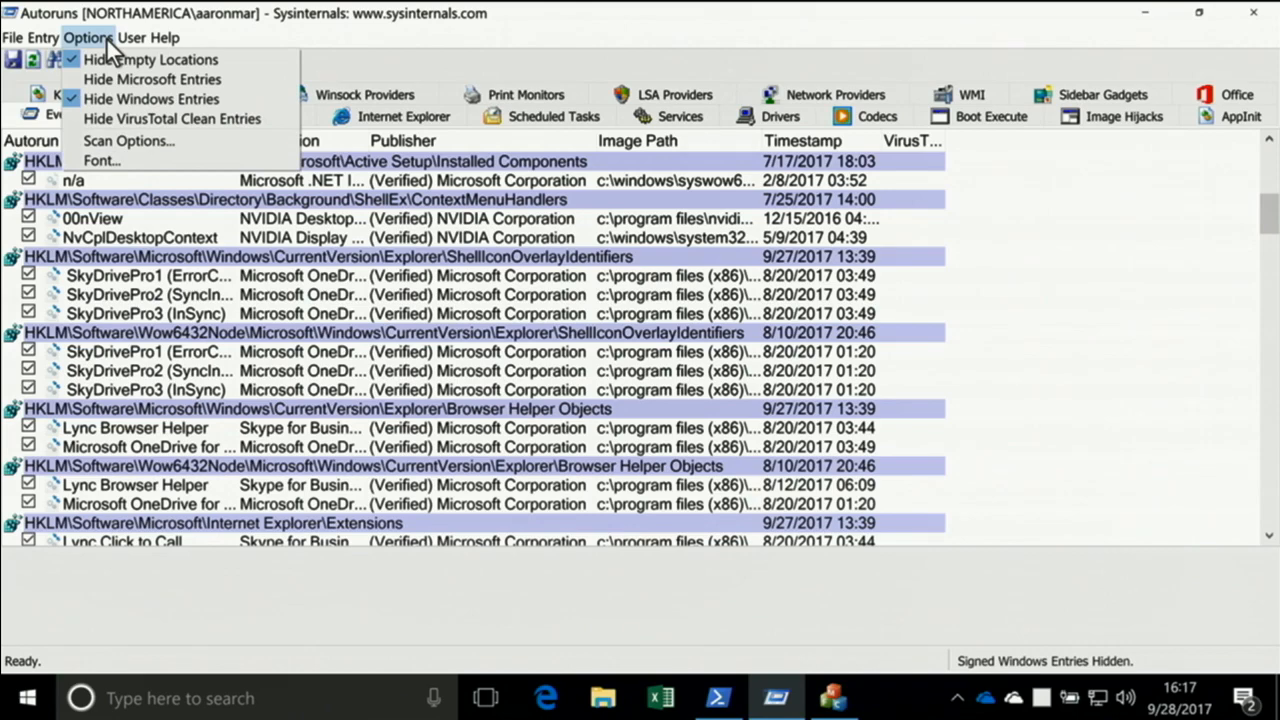
pyautogui.click(101, 38)
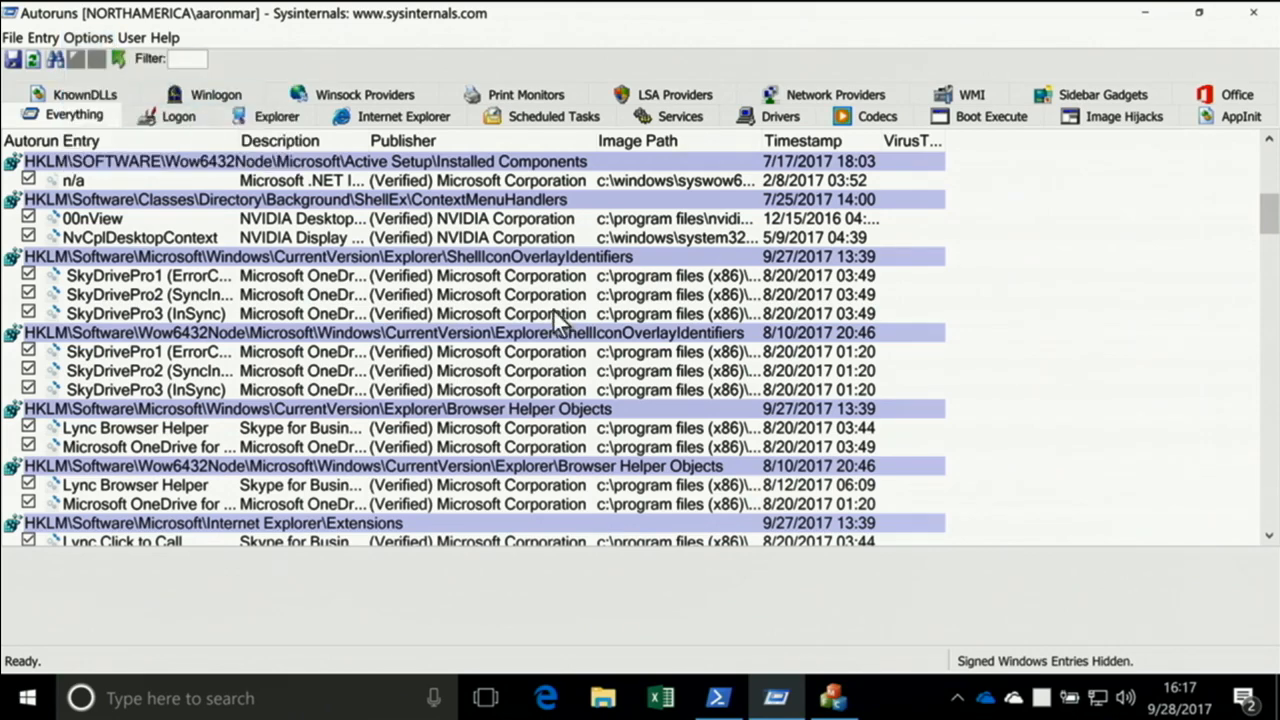
# Select the Lync Click to Call entry under the Wow6432Node Internet Explorer Extensions location to show its file details
pyautogui.scroll(-3, 535, 325)
pyautogui.scroll(10, 527, 317)
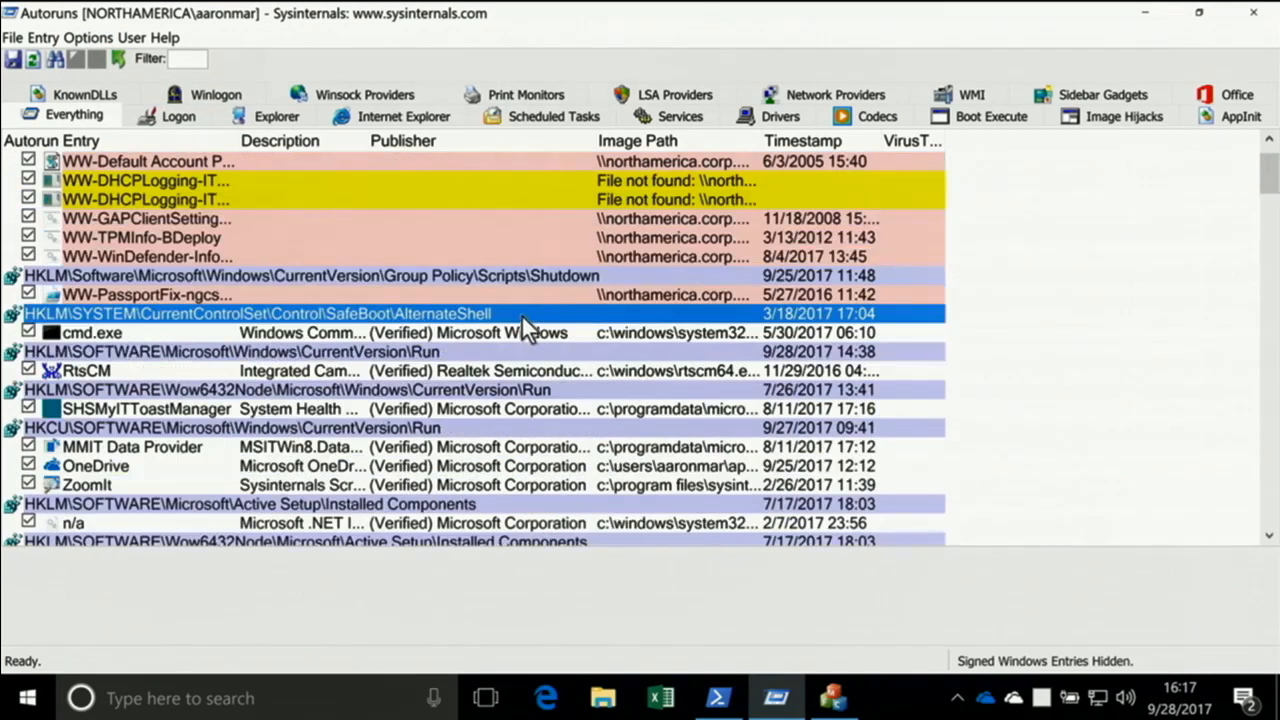
pyautogui.scroll(-10, 668, 351)
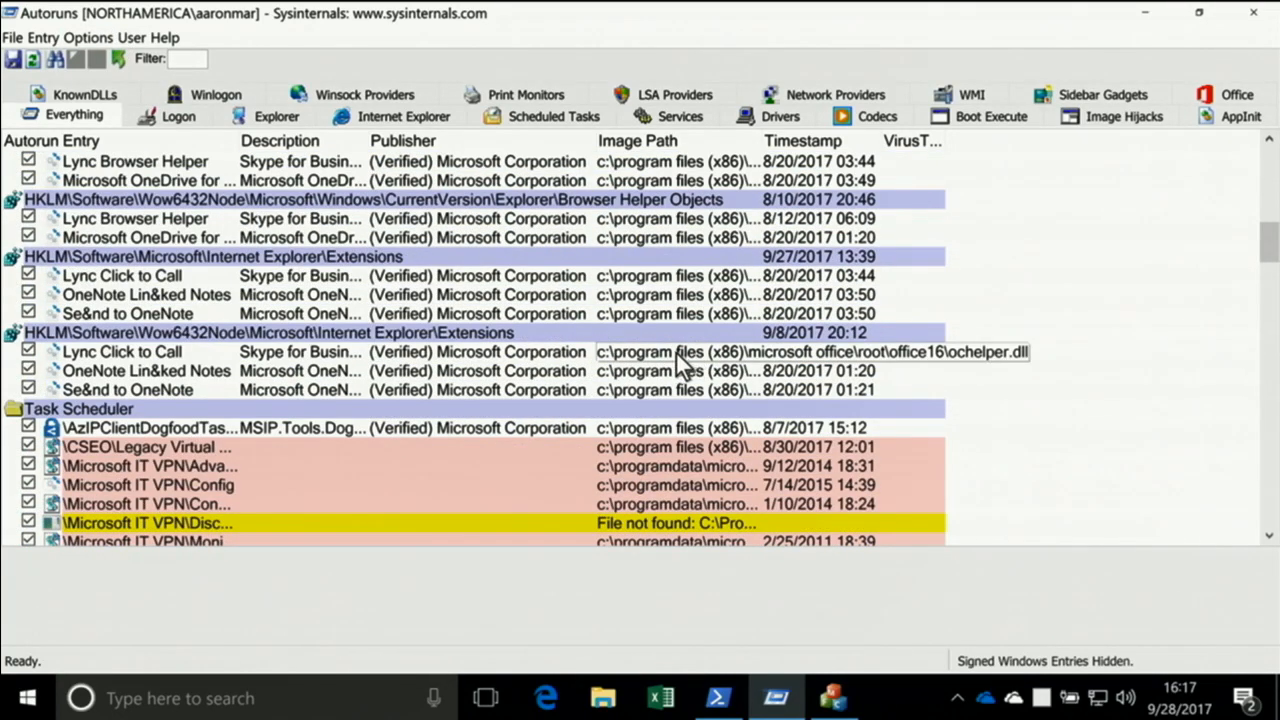
pyautogui.click(679, 352)
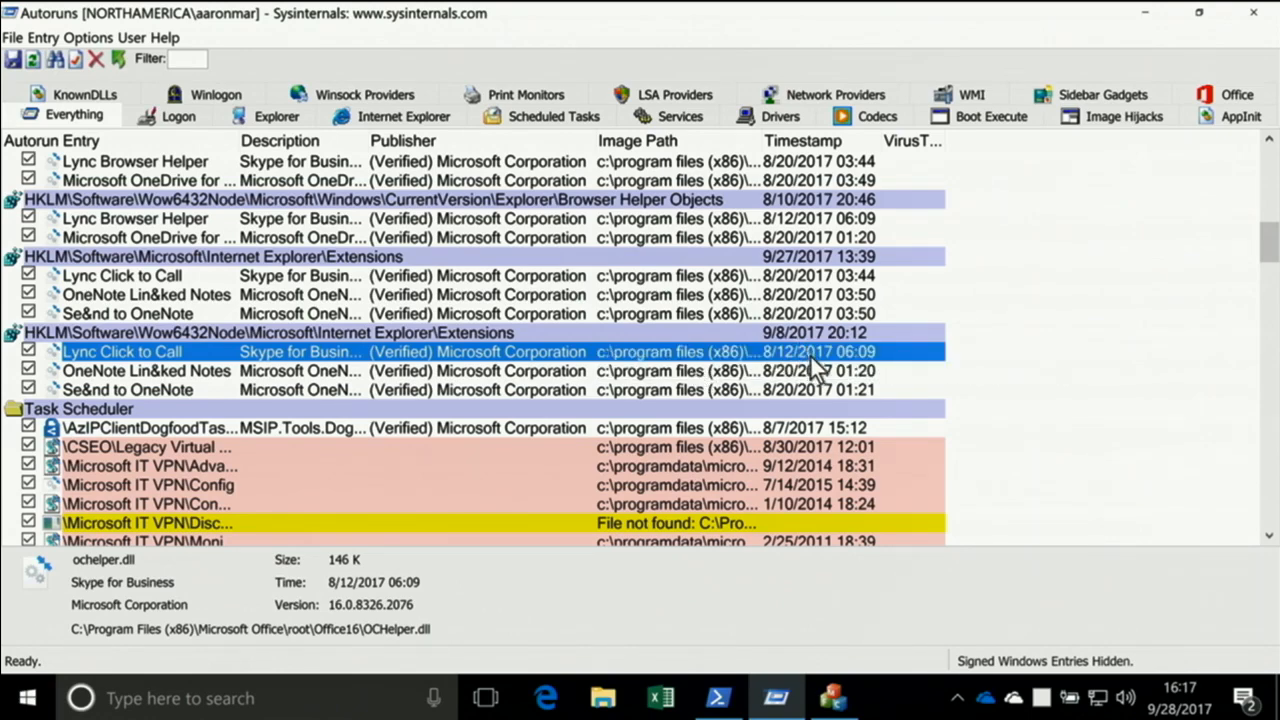
# Jump to the image file of the SHSMyITToastManager Run entry in File Explorer, and return to Autoruns
pyautogui.scroll(15, 507, 313)
pyautogui.scroll(2, 505, 316)
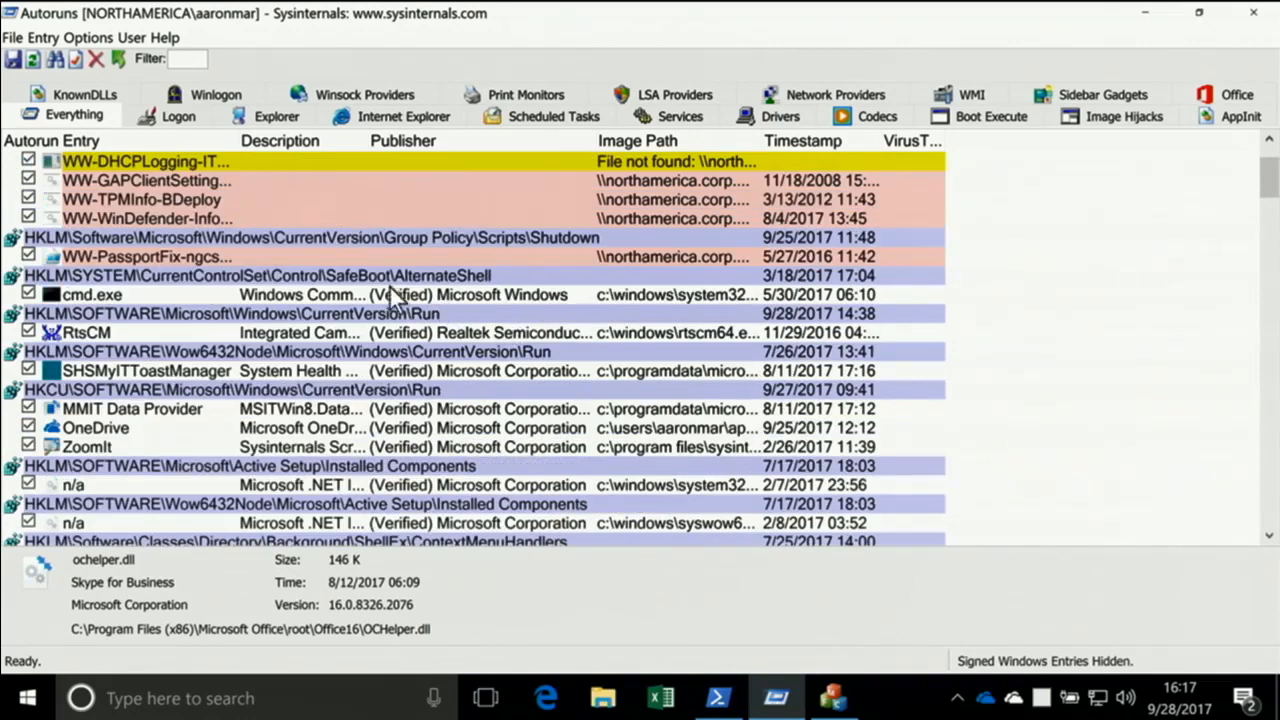
pyautogui.click(133, 372)
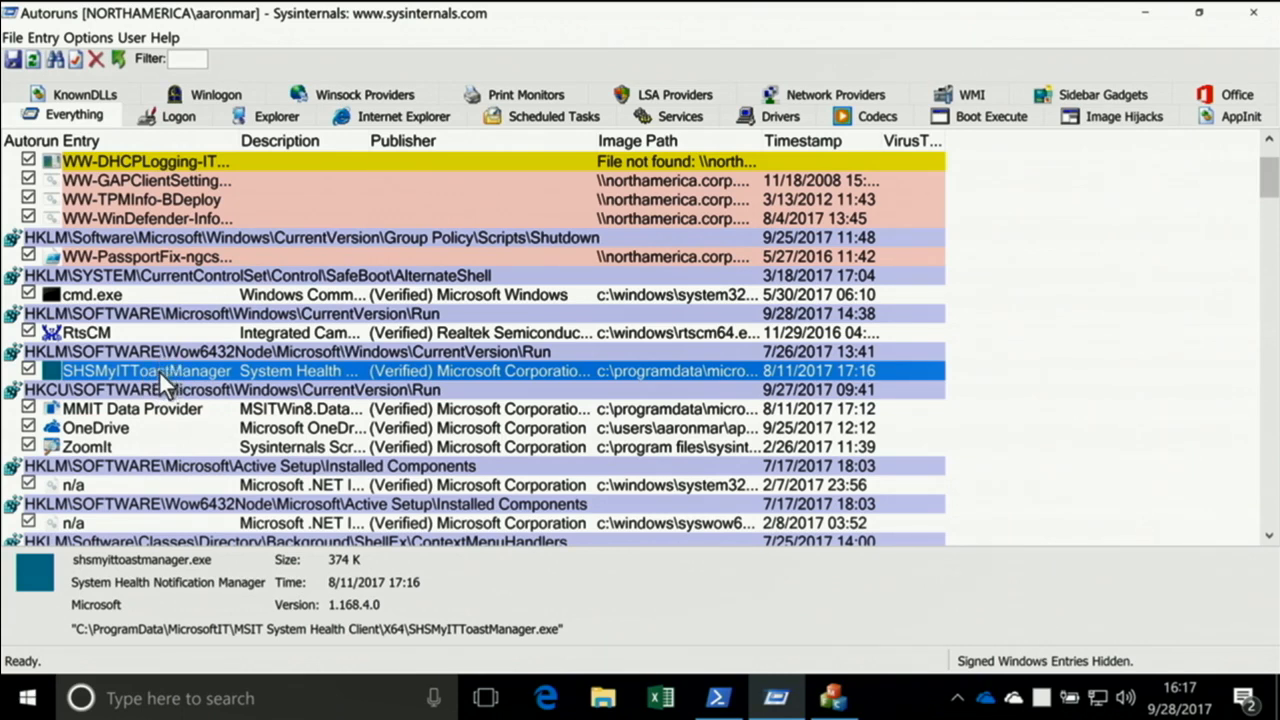
pyautogui.rightClick(158, 370)
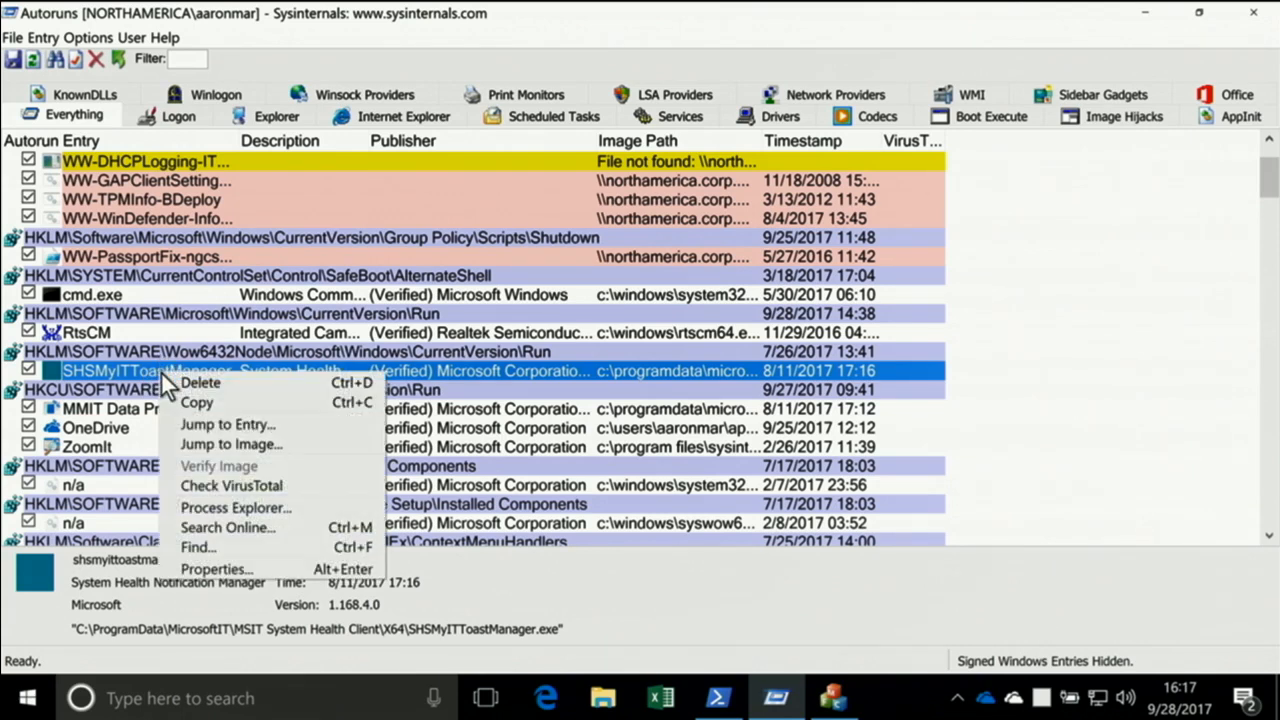
pyautogui.click(221, 441)
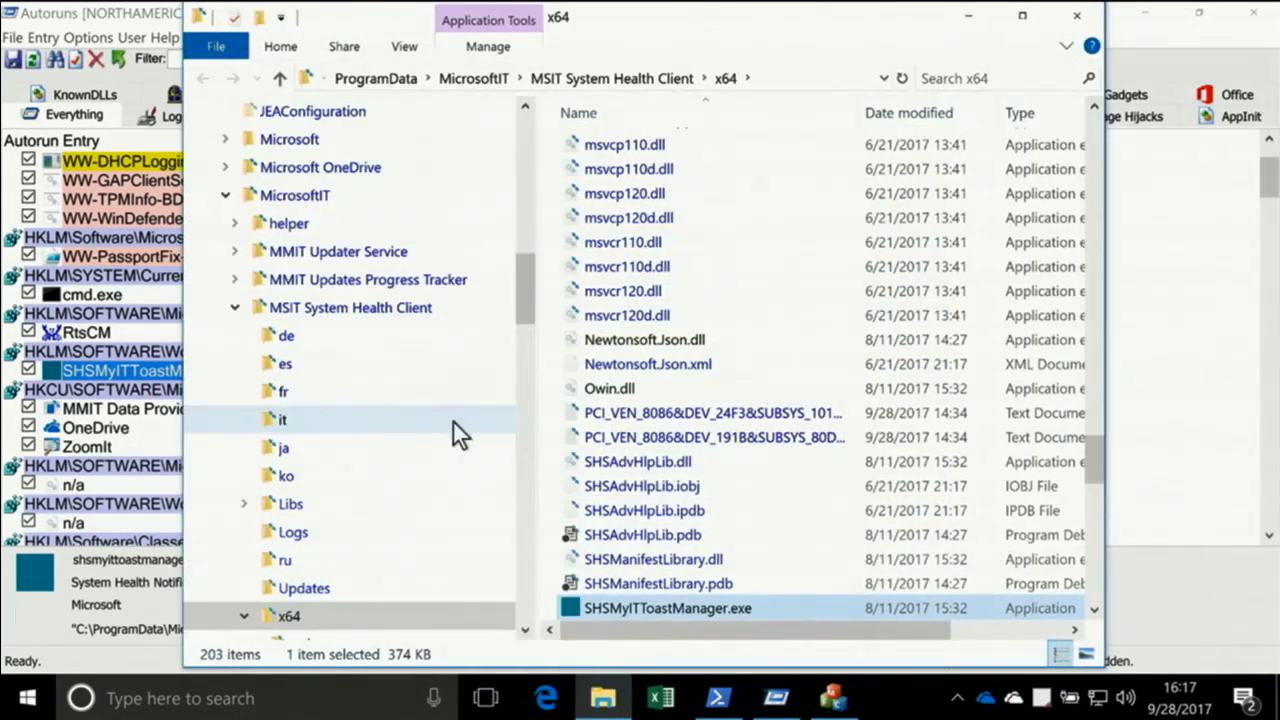
pyautogui.scroll(-5, 783, 509)
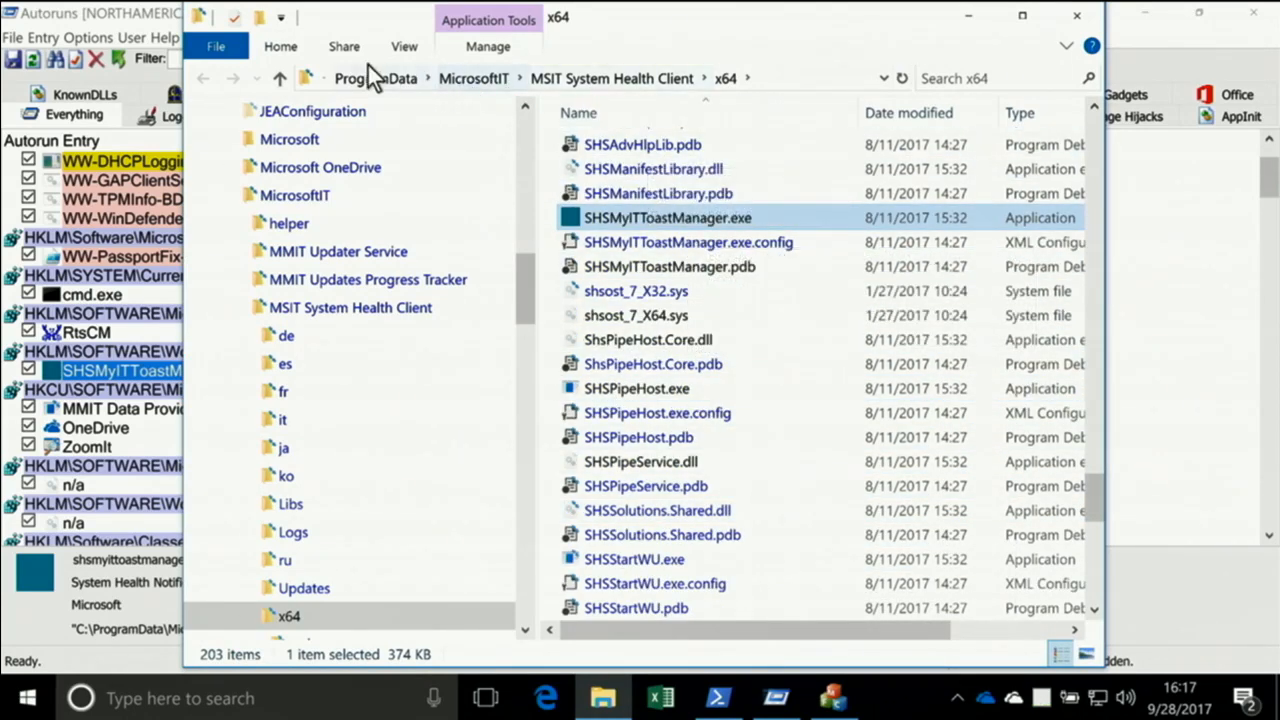
pyautogui.click(140, 16)
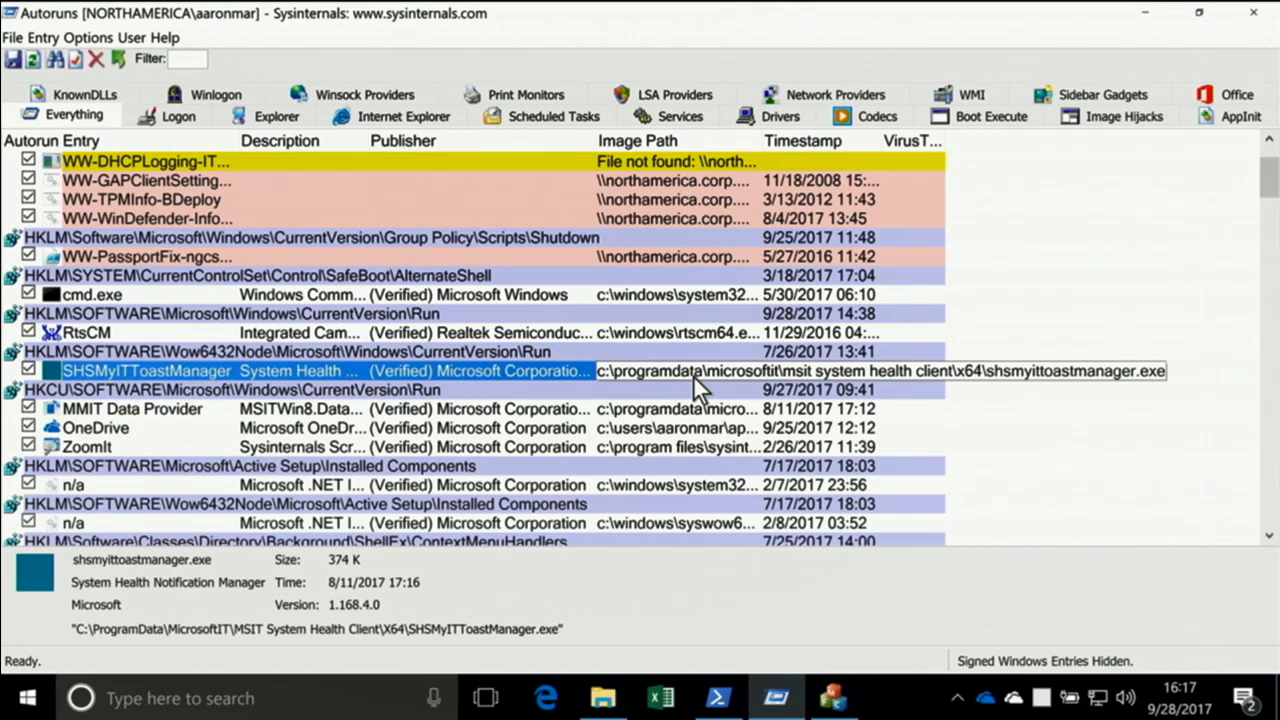
# Jump to the SHSMyITToastManager entry in Registry Editor with a wider key tree, and highlight Microsoft\Windows\CurrentVersion\Run in its path
pyautogui.rightClick(218, 376)
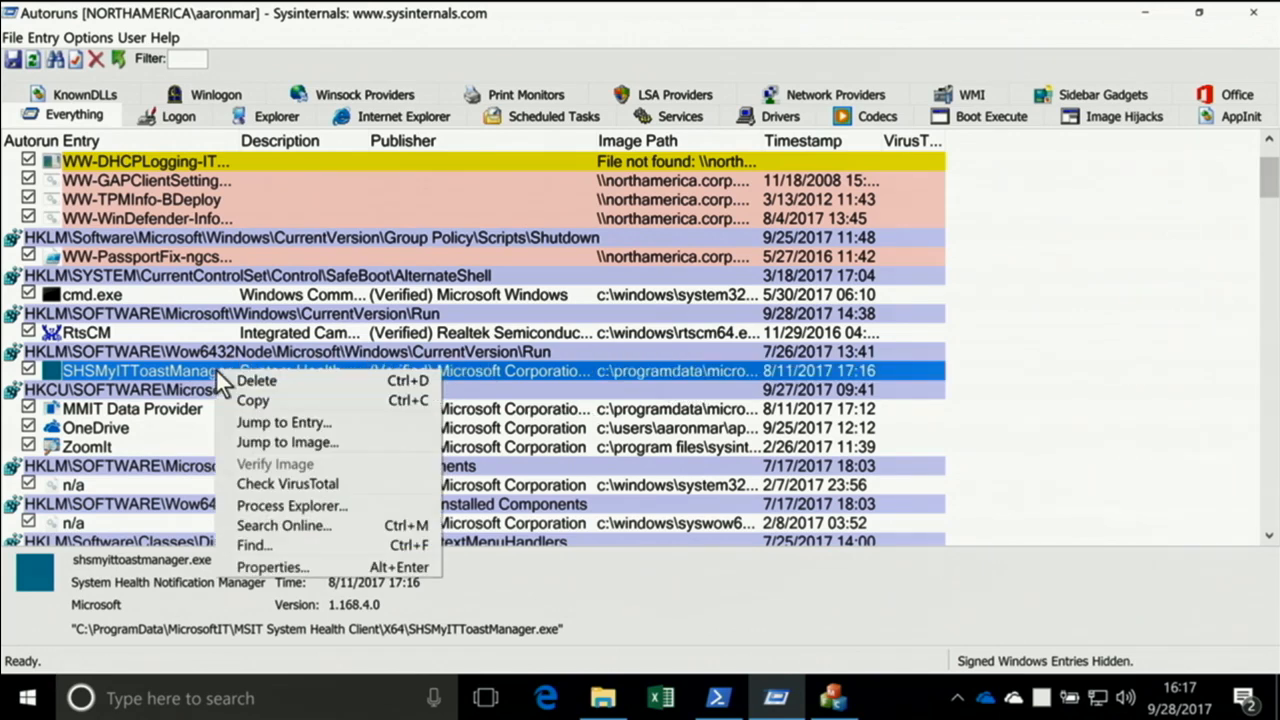
pyautogui.click(274, 421)
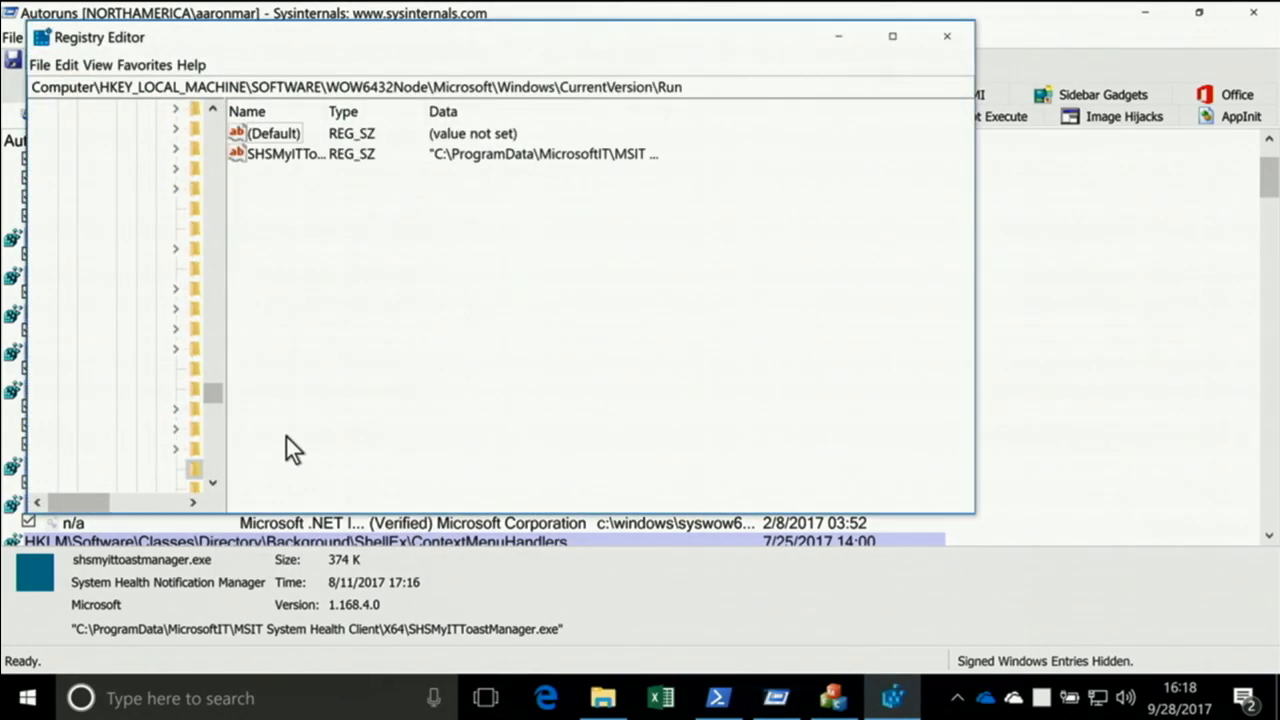
pyautogui.moveTo(226, 322); pyautogui.dragTo(372, 329)
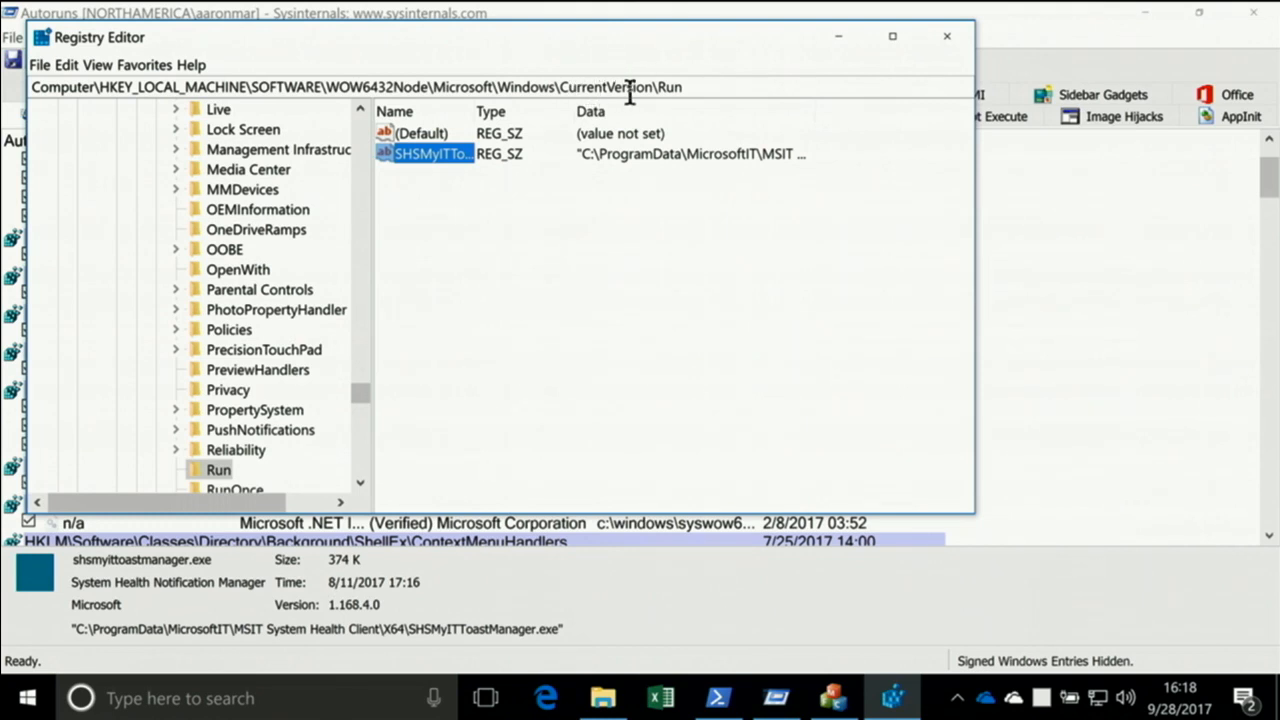
pyautogui.moveTo(700, 90); pyautogui.dragTo(30, 84)
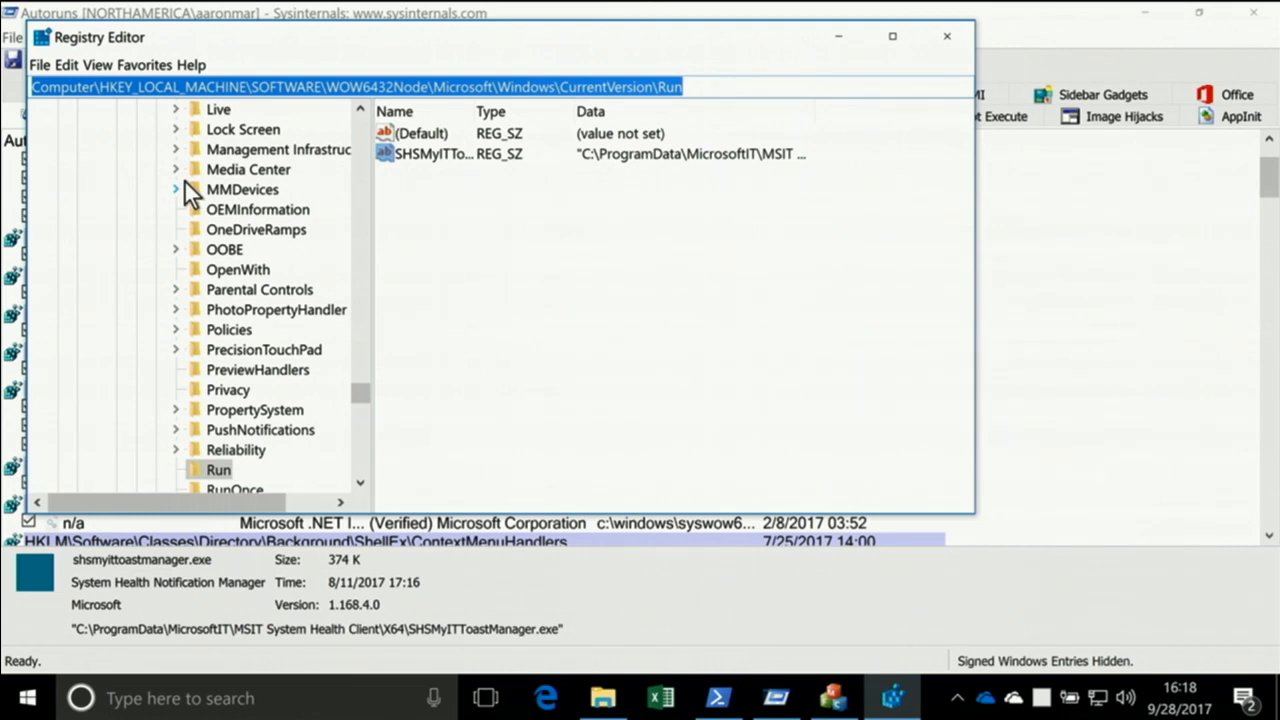
pyautogui.moveTo(433, 88); pyautogui.dragTo(768, 135)
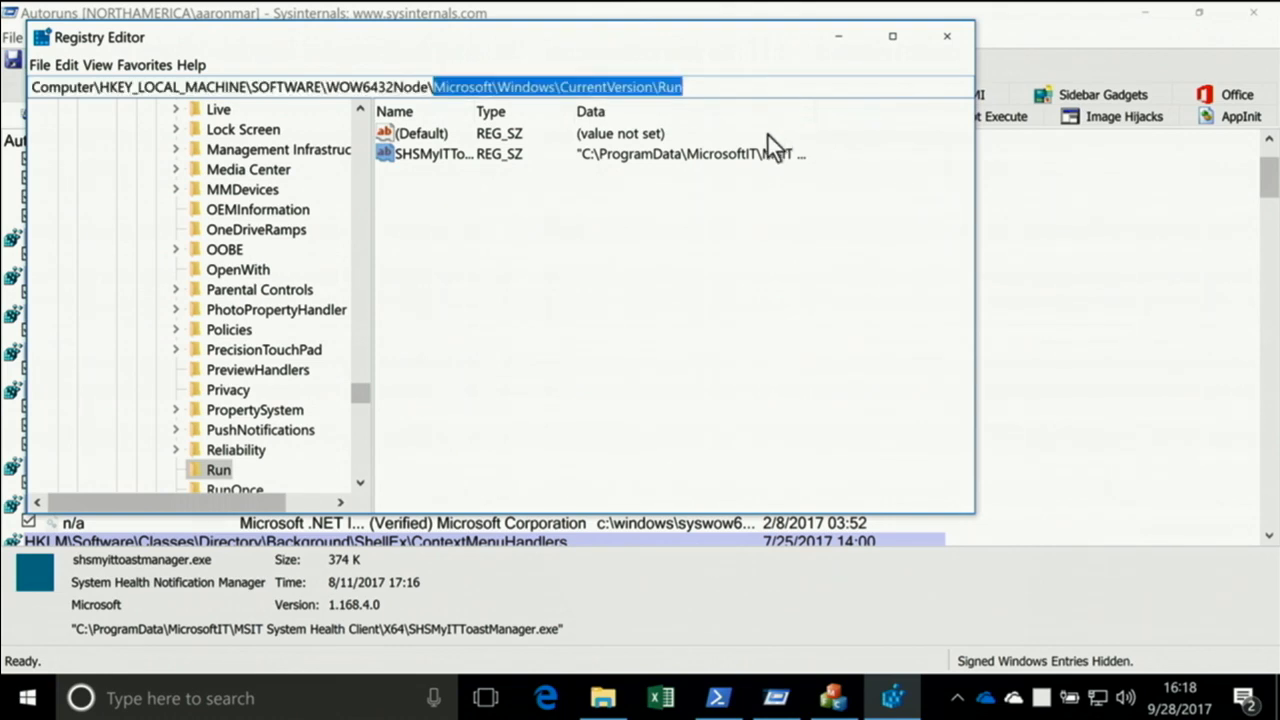
# Shorten the Registry Editor path to HKEY_LOCAL_MACHINE\SOFTWARE\WOW6432Node and go to that key, and return to Autoruns
pyautogui.press('Delete')
pyautogui.press('Return')
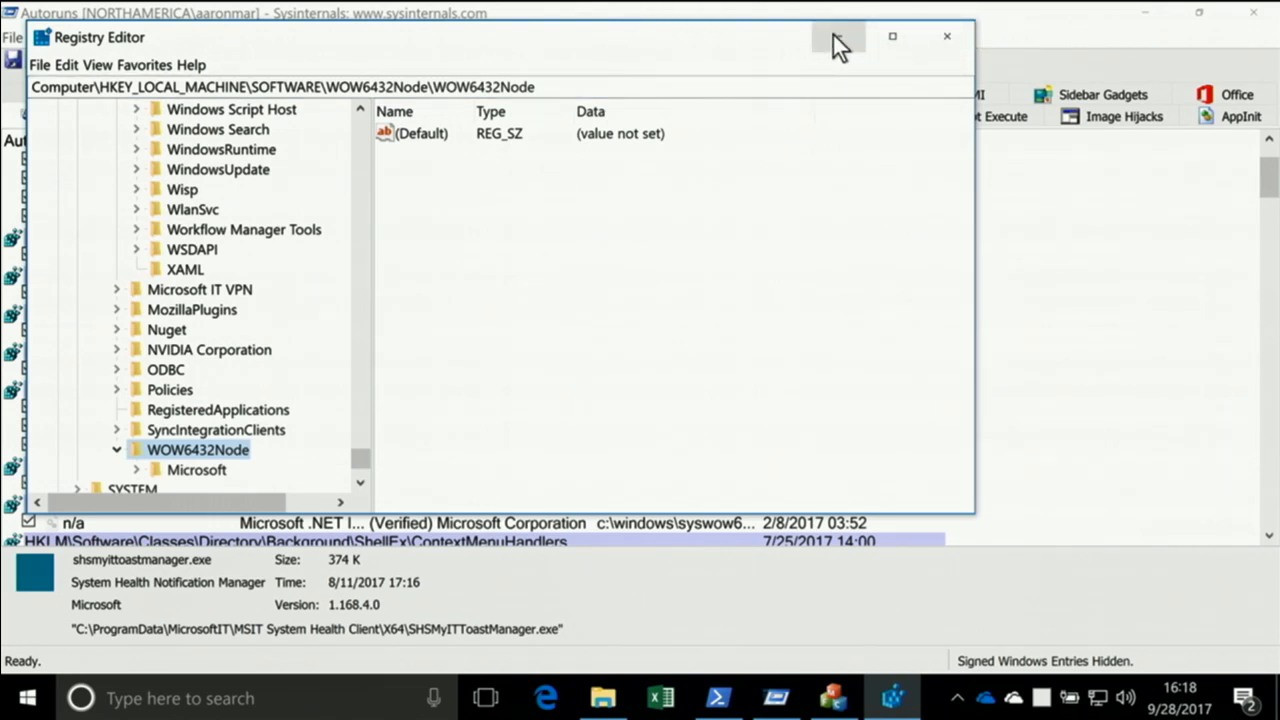
pyautogui.click(751, 18)
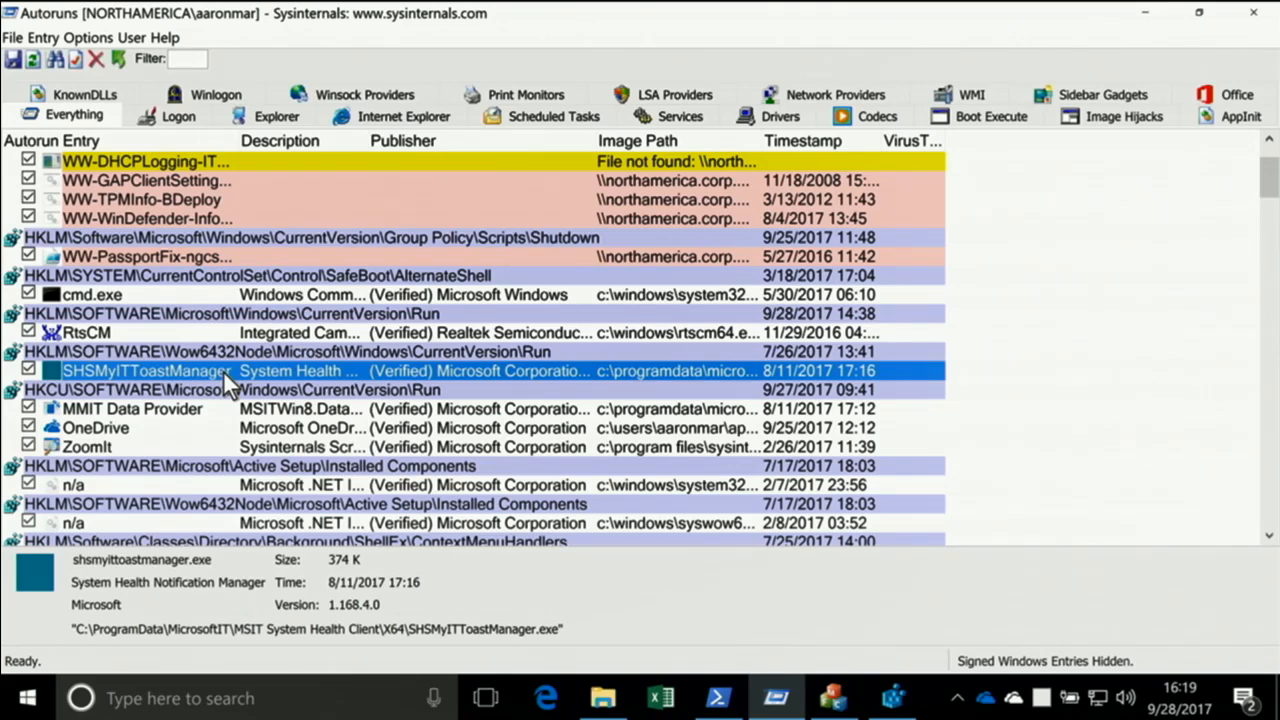
# Disable the SHSMyITToastManager autostart entry under the Wow6432Node Run location
pyautogui.rightClick(179, 370)
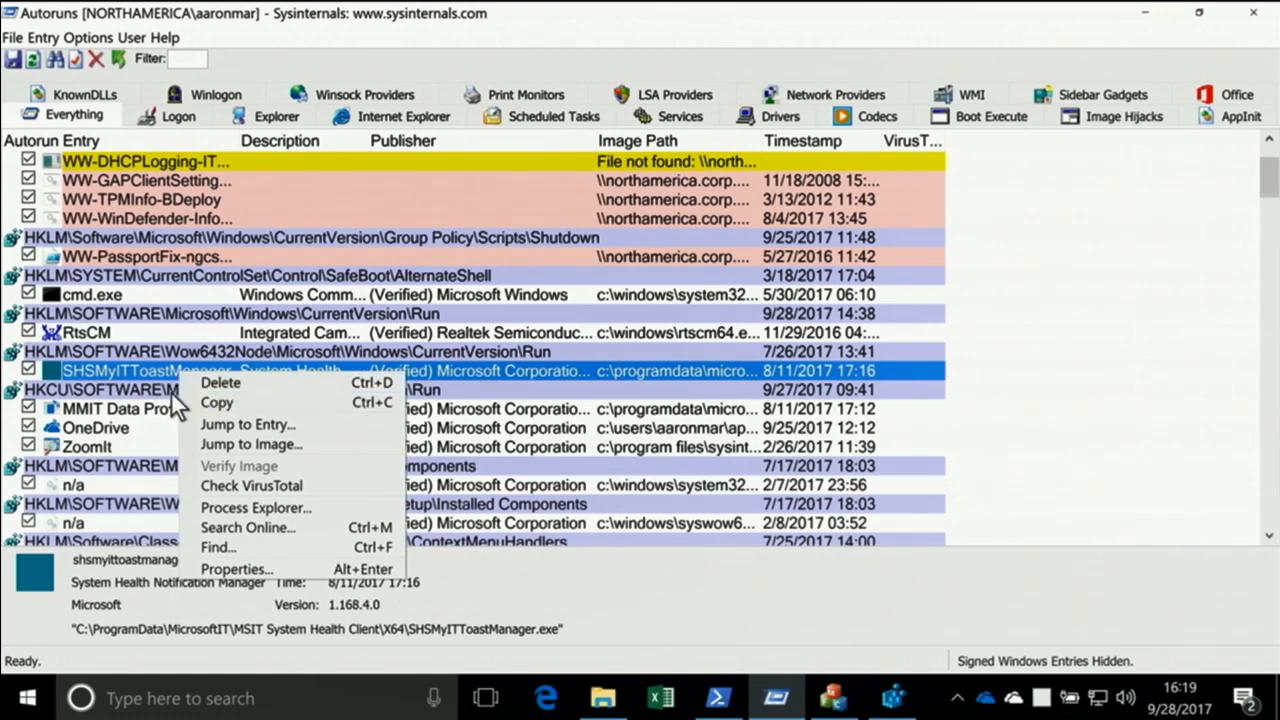
pyautogui.click(132, 373)
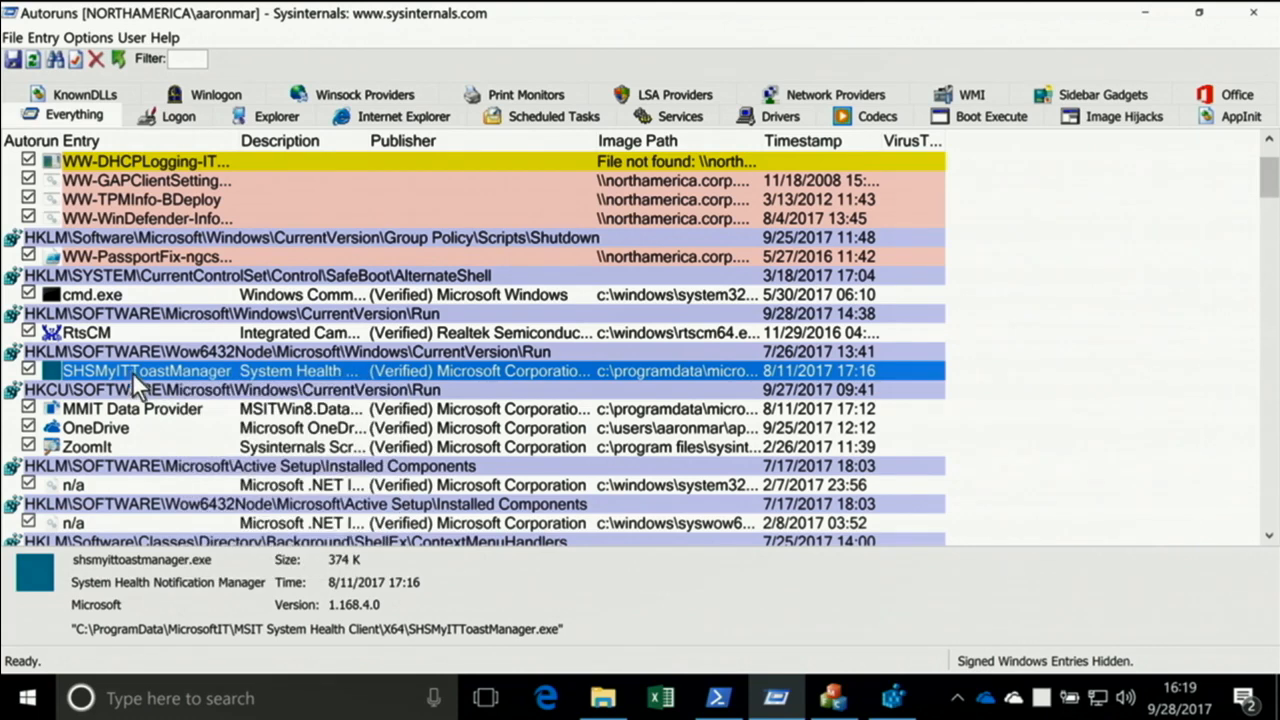
pyautogui.click(28, 370)
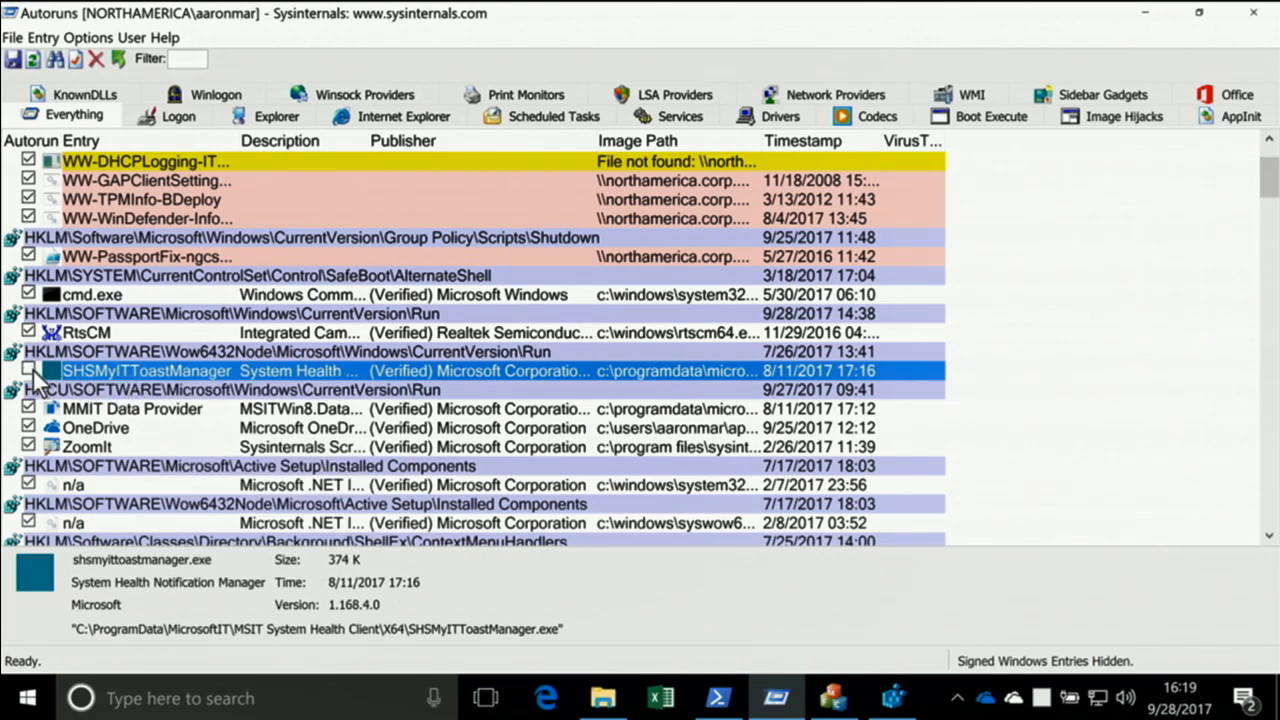
# Jump to the SHSMyITToastManager entry in Registry Editor, inspect its value under Run\AutorunsDisabled with a wider Name column, and return to Autoruns
pyautogui.rightClick(89, 370)
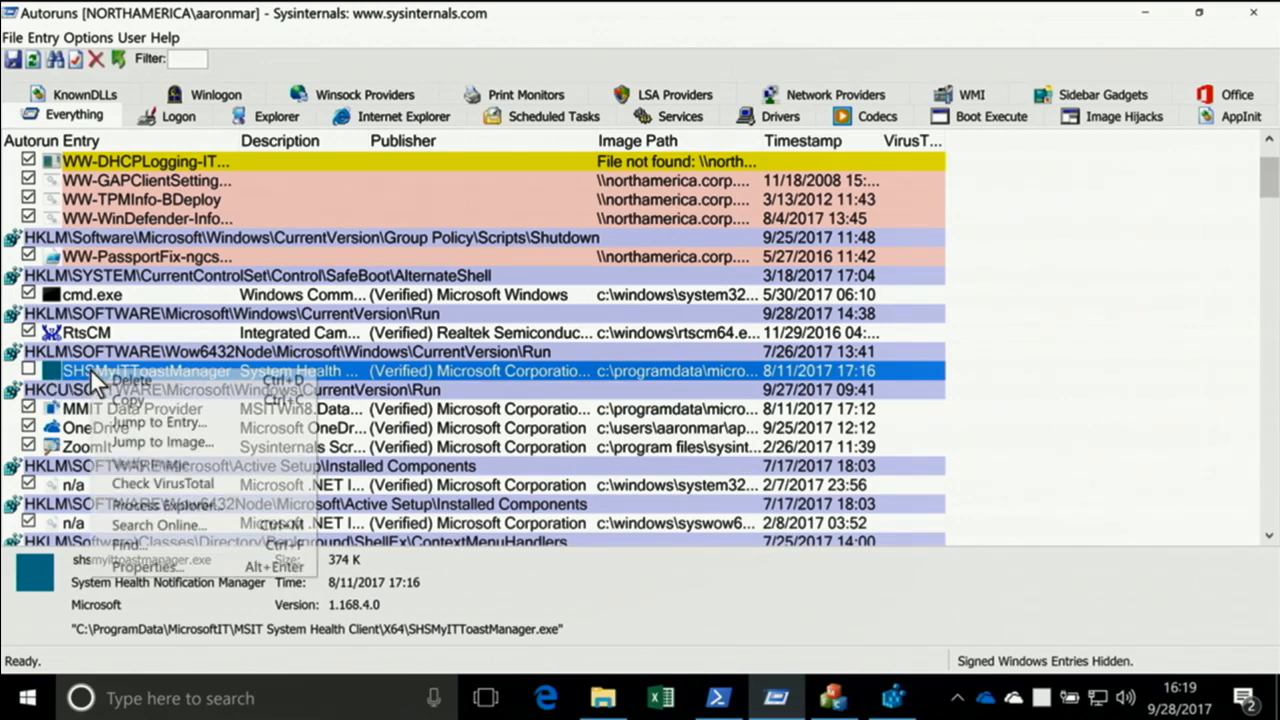
pyautogui.click(134, 422)
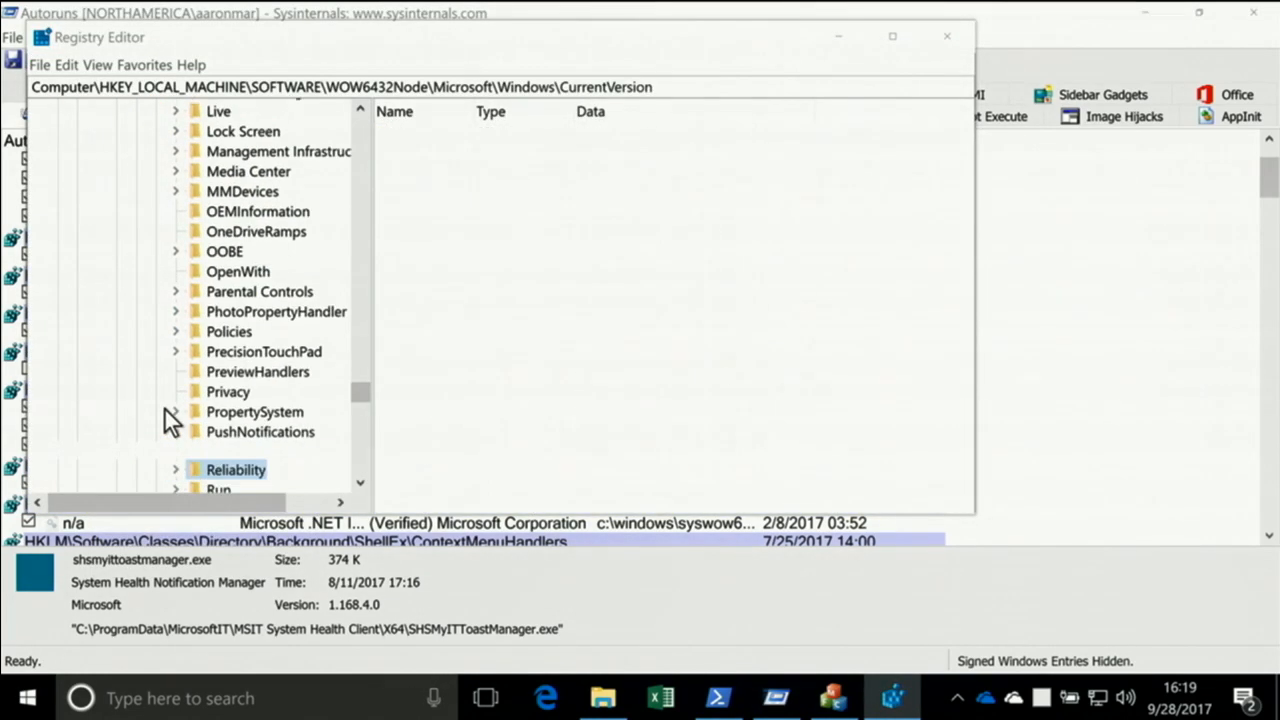
pyautogui.click(218, 450)
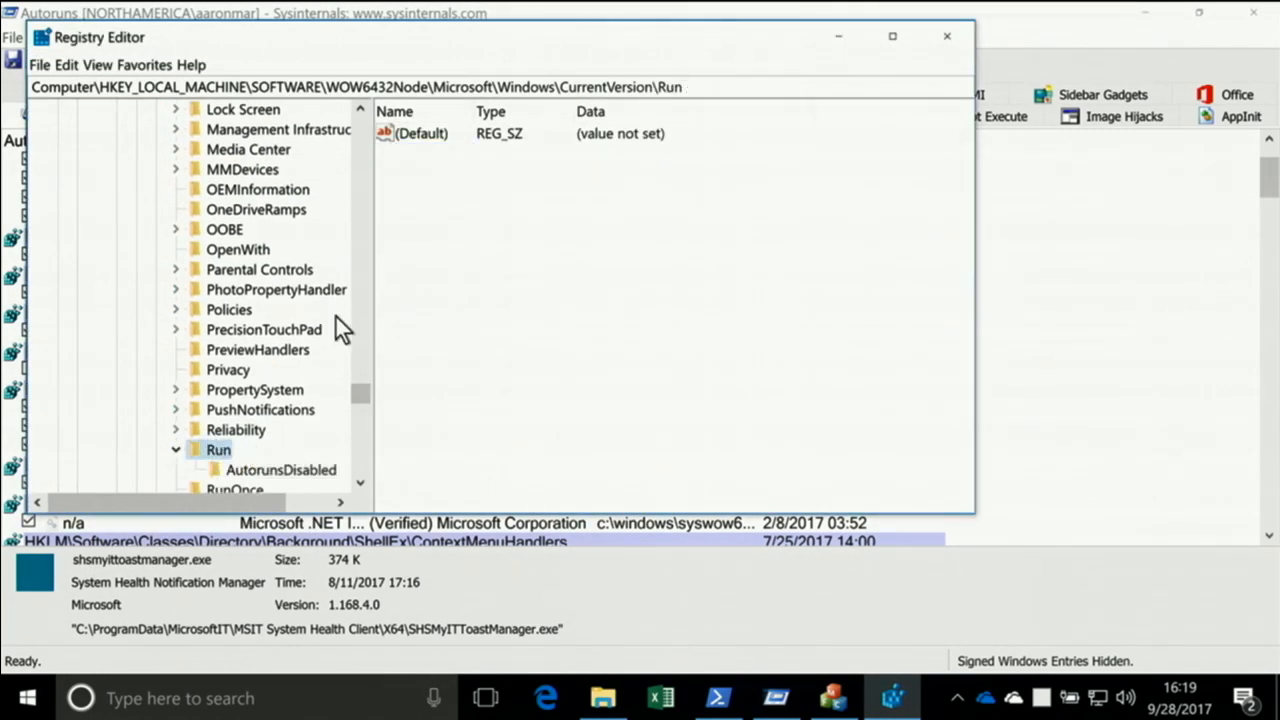
pyautogui.click(258, 468)
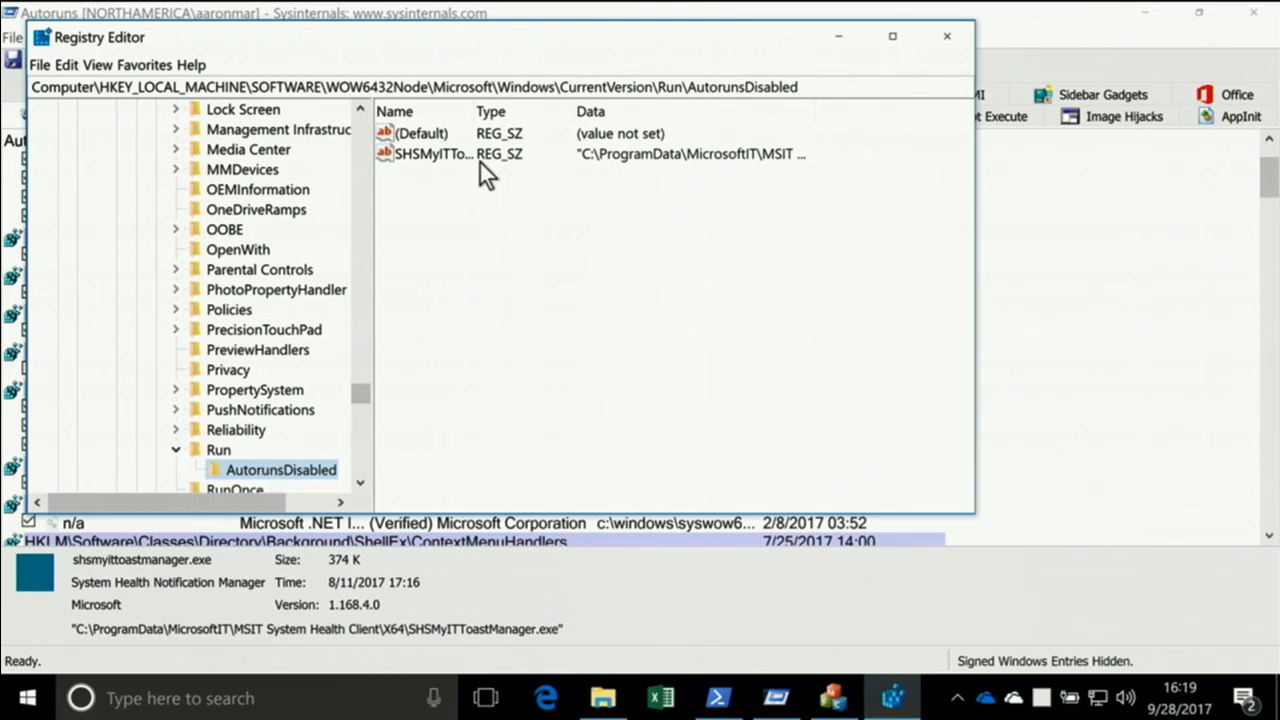
pyautogui.click(433, 160)
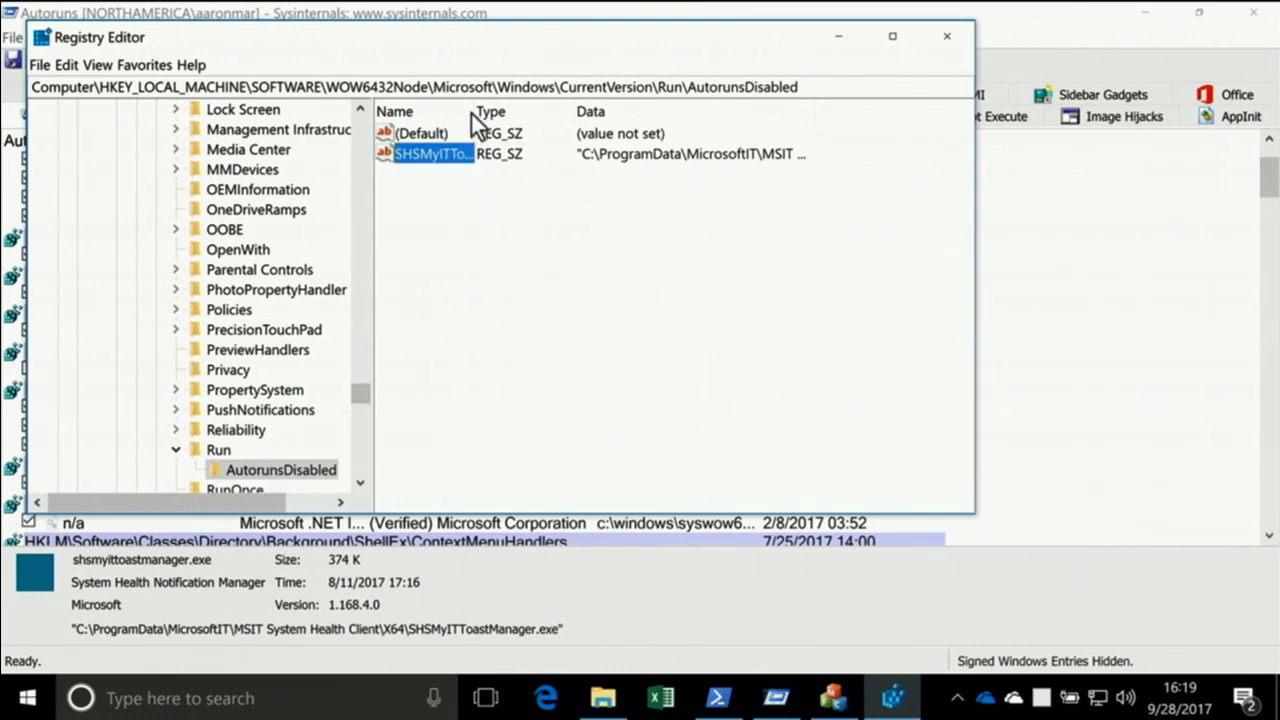
pyautogui.moveTo(471, 114); pyautogui.dragTo(520, 114)
pyautogui.click(388, 15)
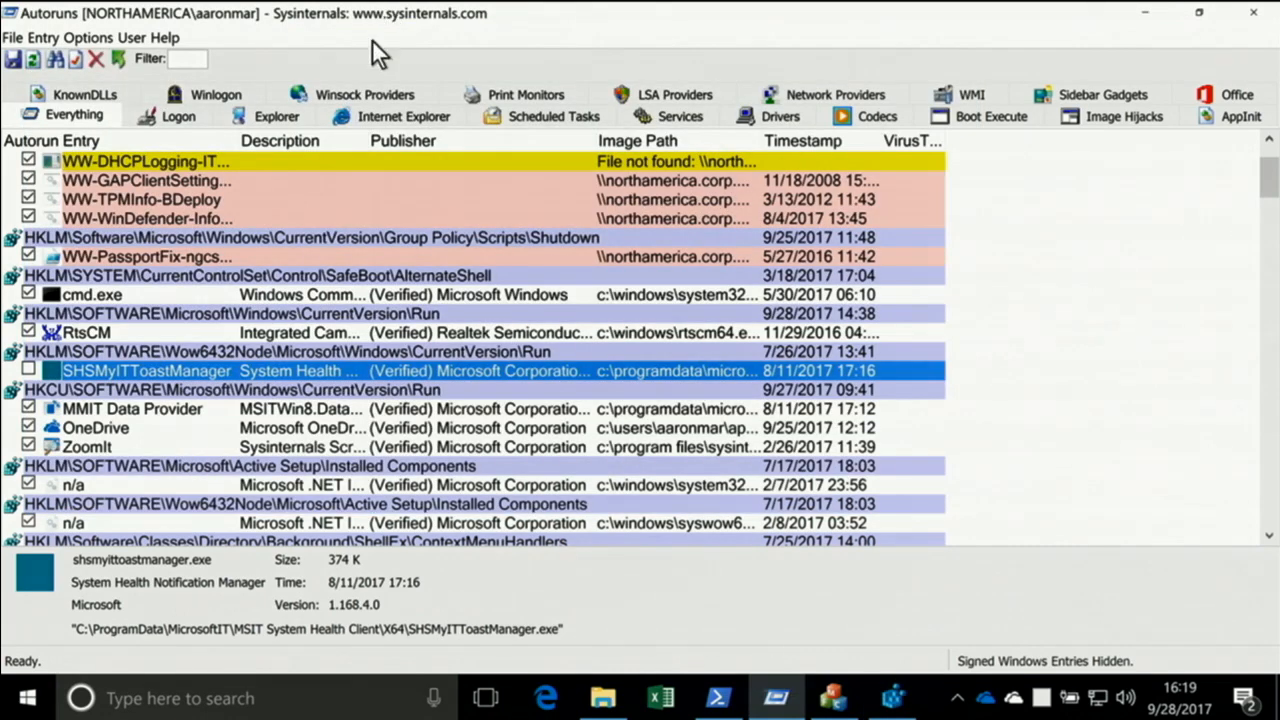
# Re-enable the SHSMyITToastManager entry, refresh Registry Editor to check its value under the Run key, and return to Autoruns
pyautogui.click(28, 369)
pyautogui.hotkey('alt', 'Tab')
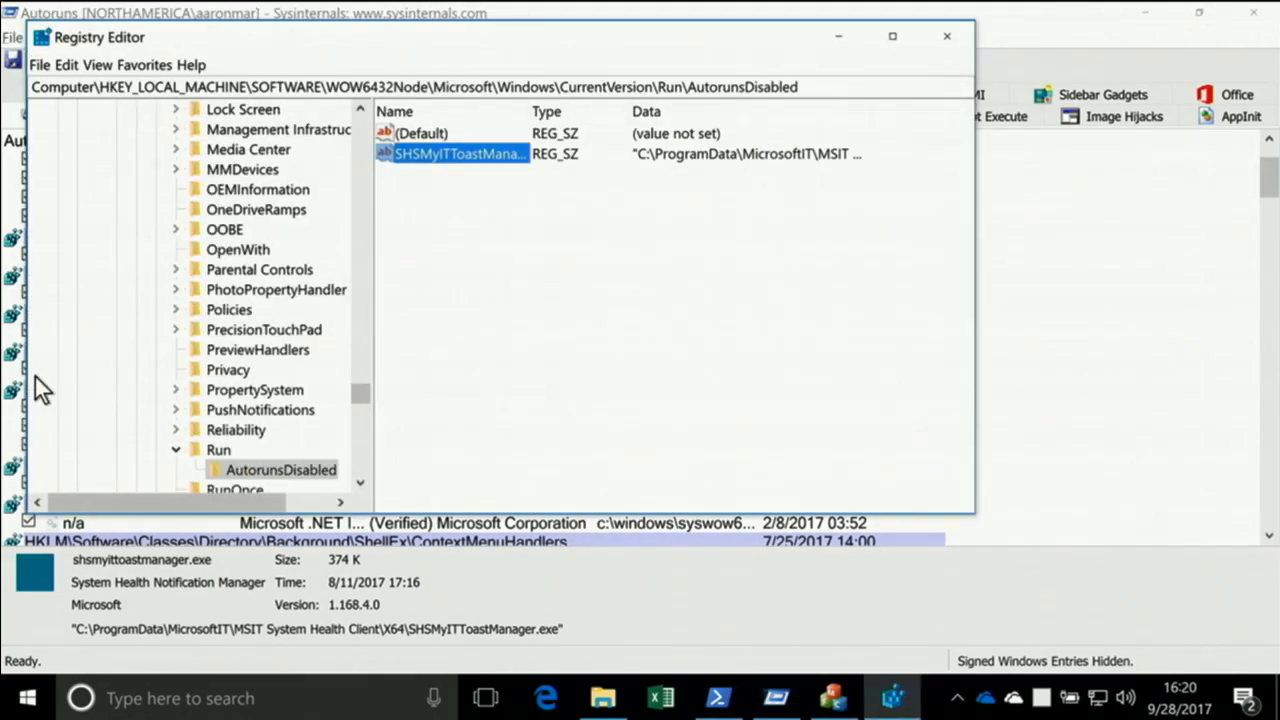
pyautogui.press('F5')
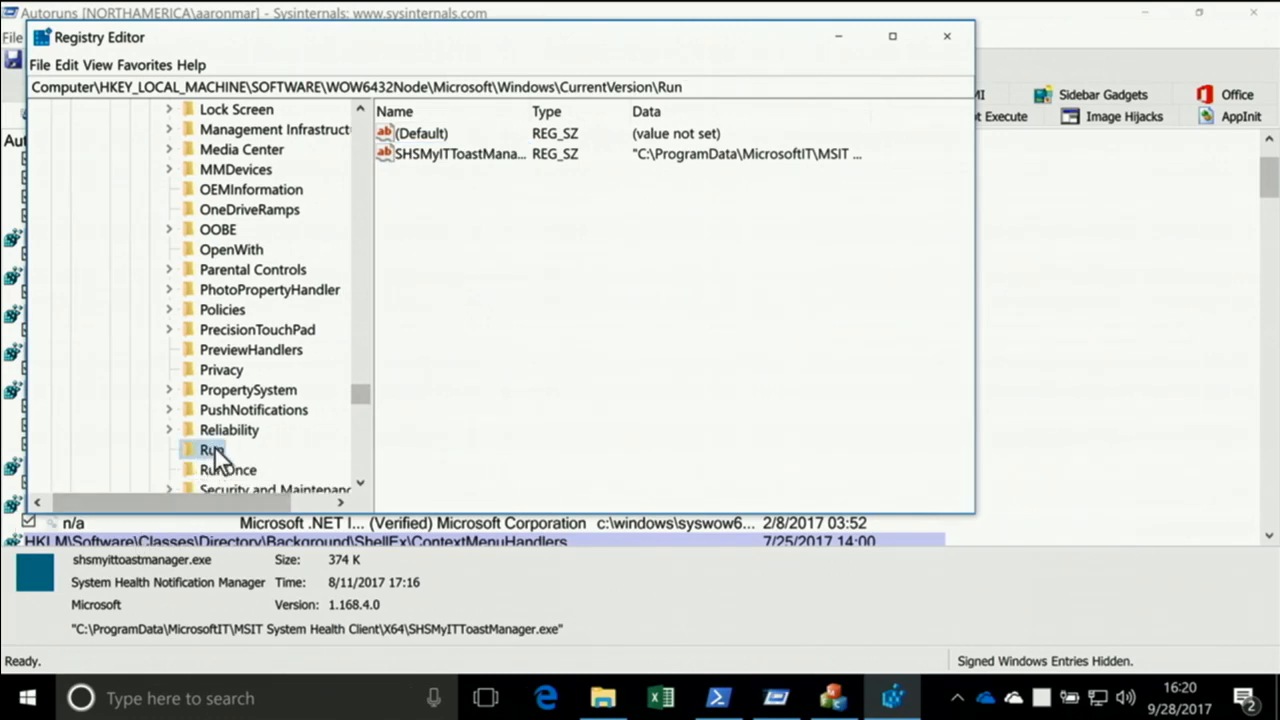
pyautogui.hotkey('alt', 'Tab')
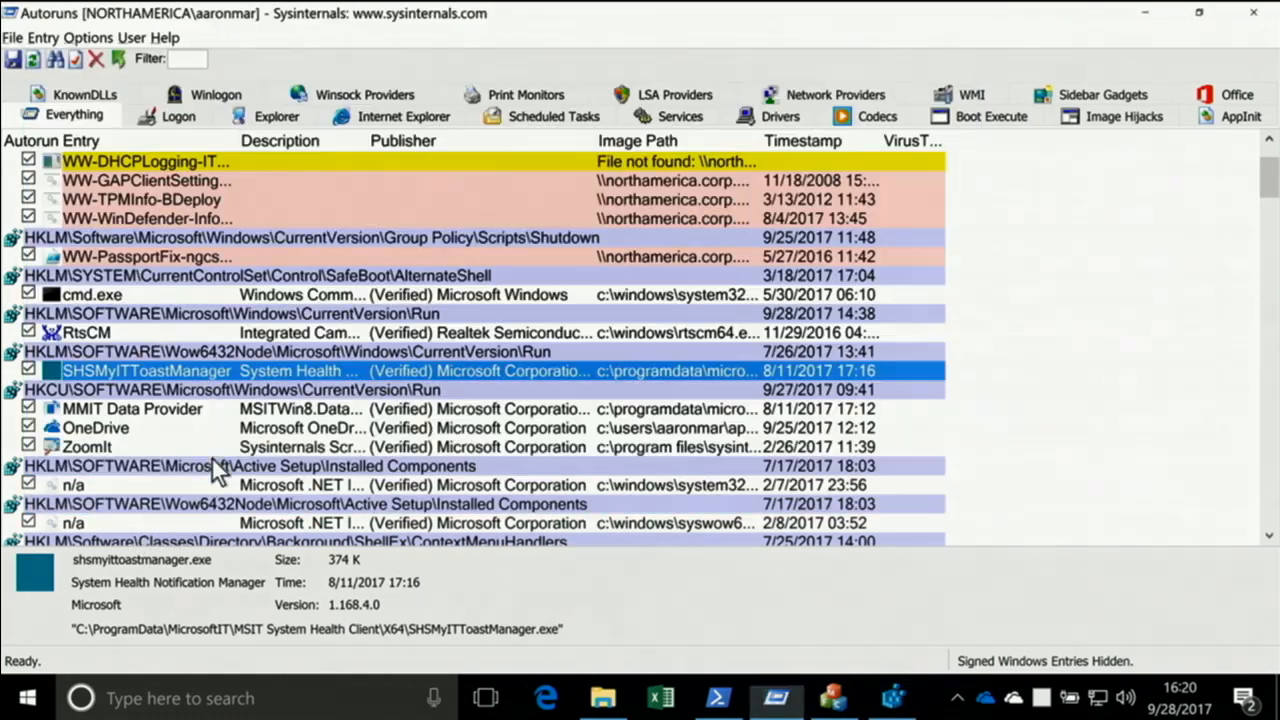
# Disable the SHSMyITToastManager entry again, check the refreshed Run\AutorunsDisabled subkey in Registry Editor, and return to Autoruns
pyautogui.click(28, 370)
pyautogui.hotkey('alt', 'Tab')
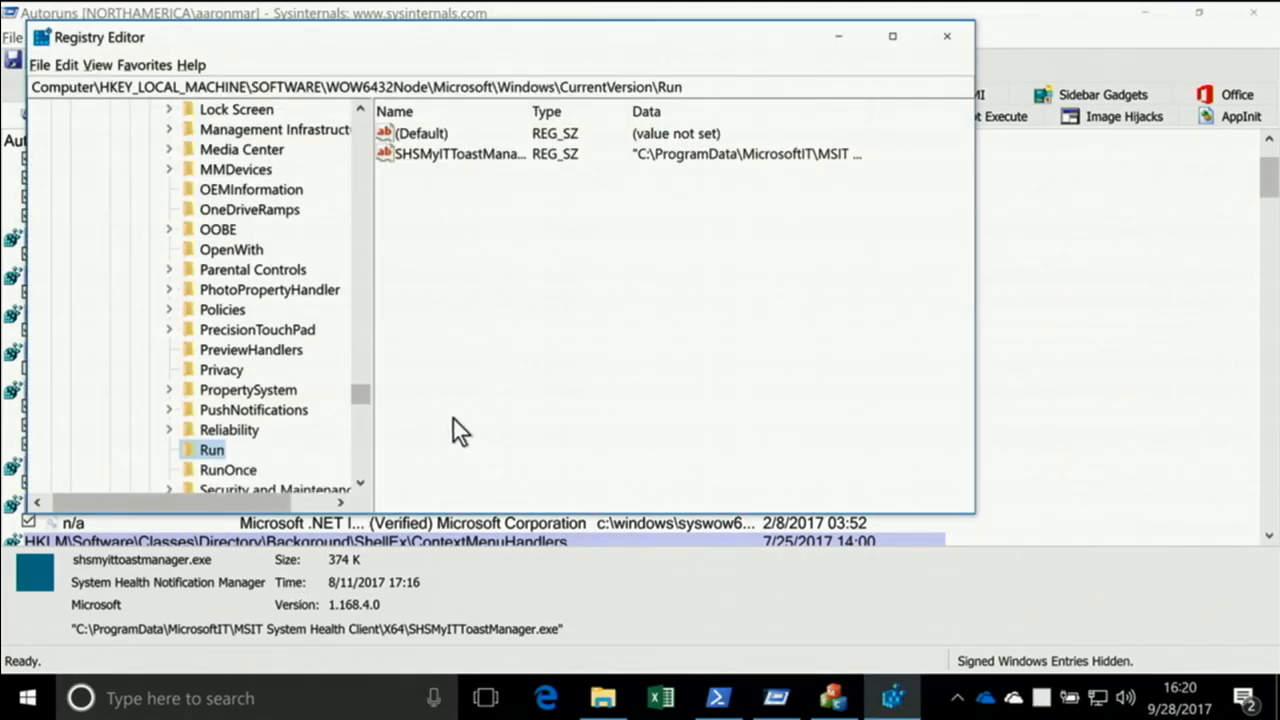
pyautogui.press('F5')
pyautogui.click(173, 445)
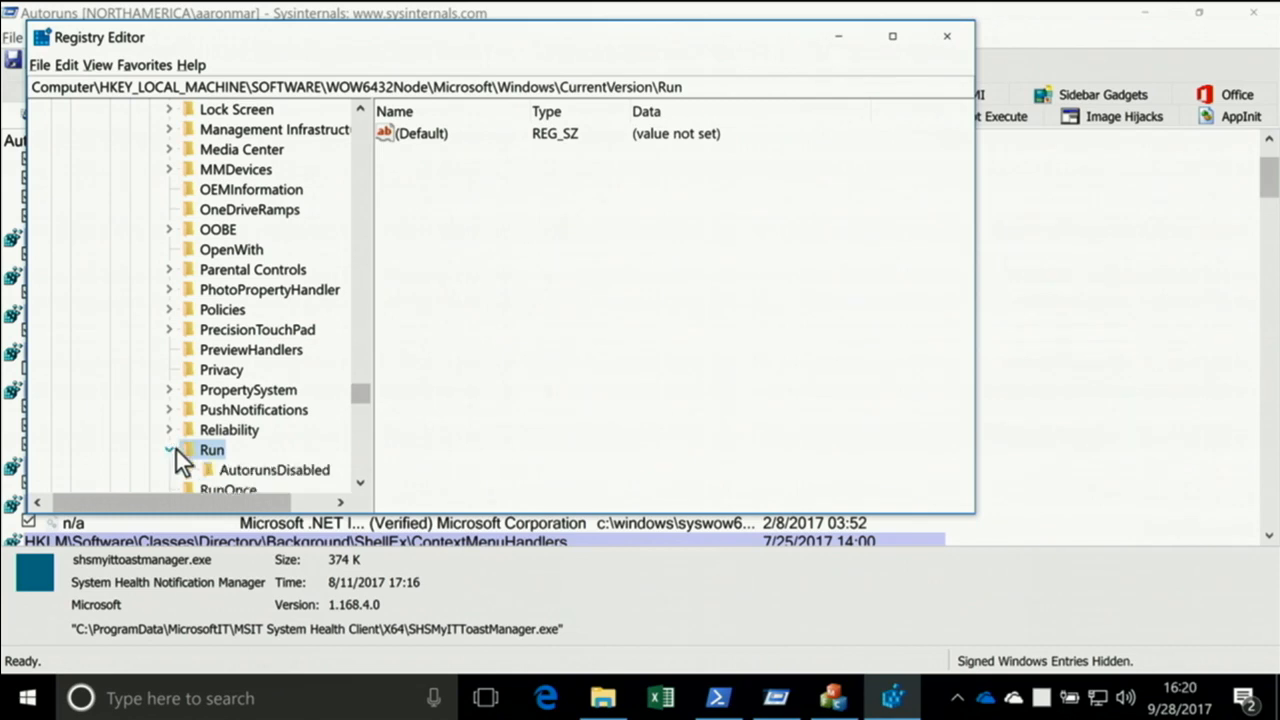
pyautogui.click(251, 471)
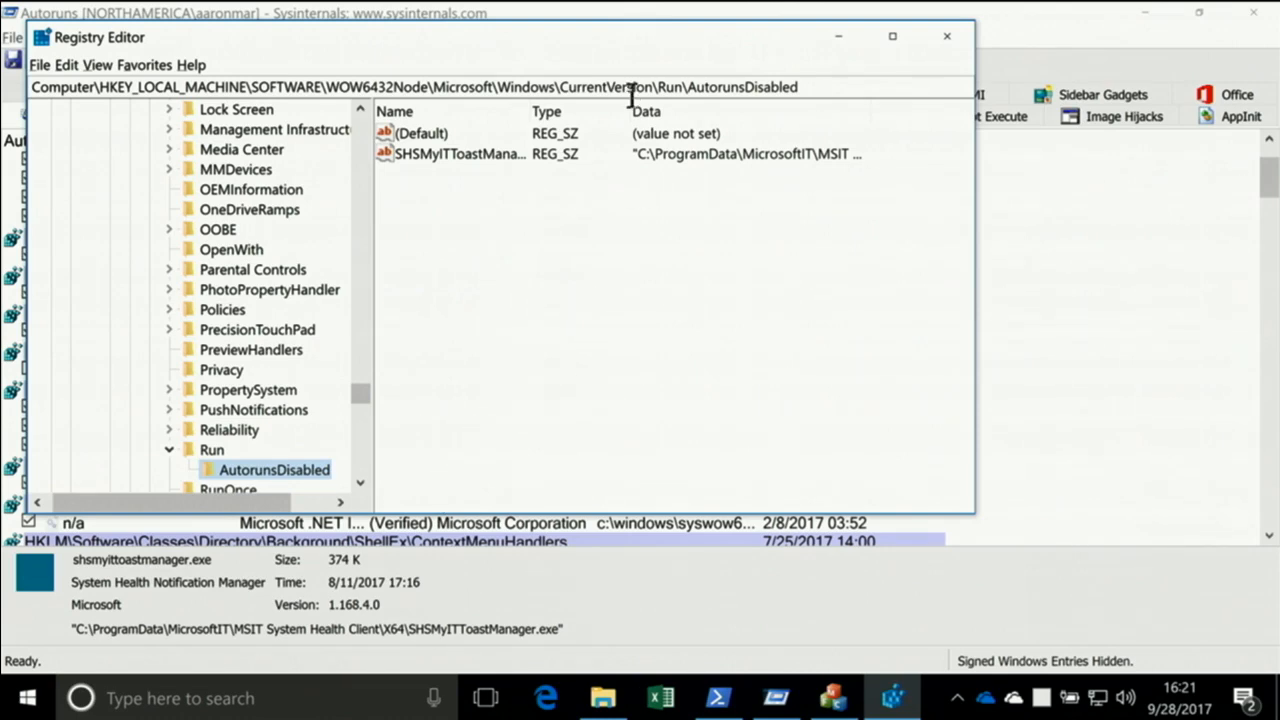
pyautogui.click(606, 14)
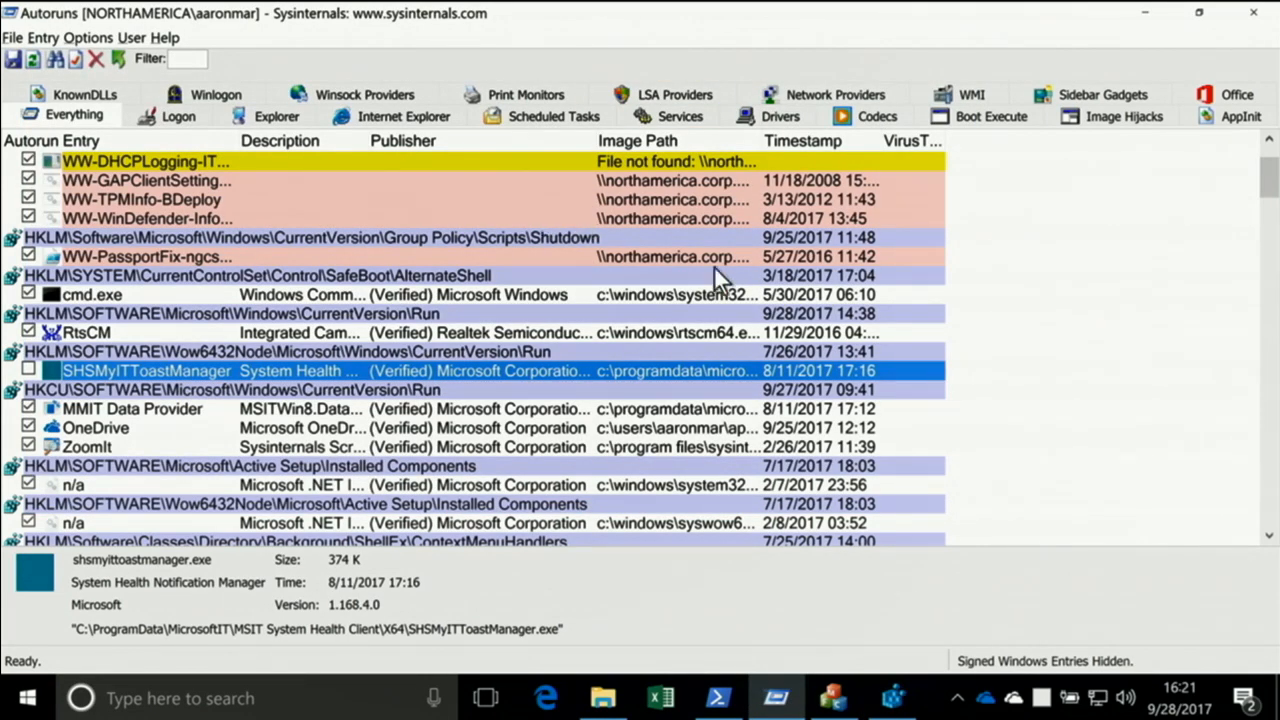
# Widen the VirusTotal column and rescan with Check VirusTotal.com on and Verify code signatures off, agreeing to VirusTotal's terms of service
pyautogui.moveTo(945, 142); pyautogui.dragTo(1046, 142)
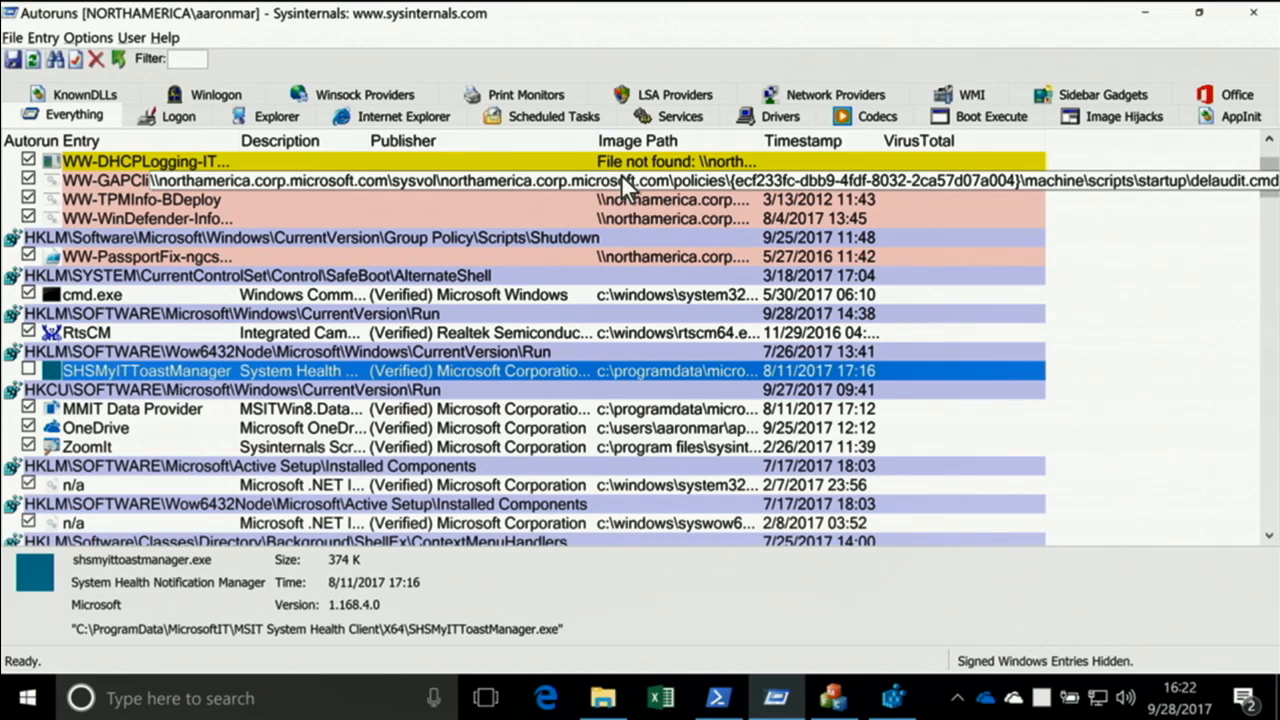
pyautogui.click(89, 38)
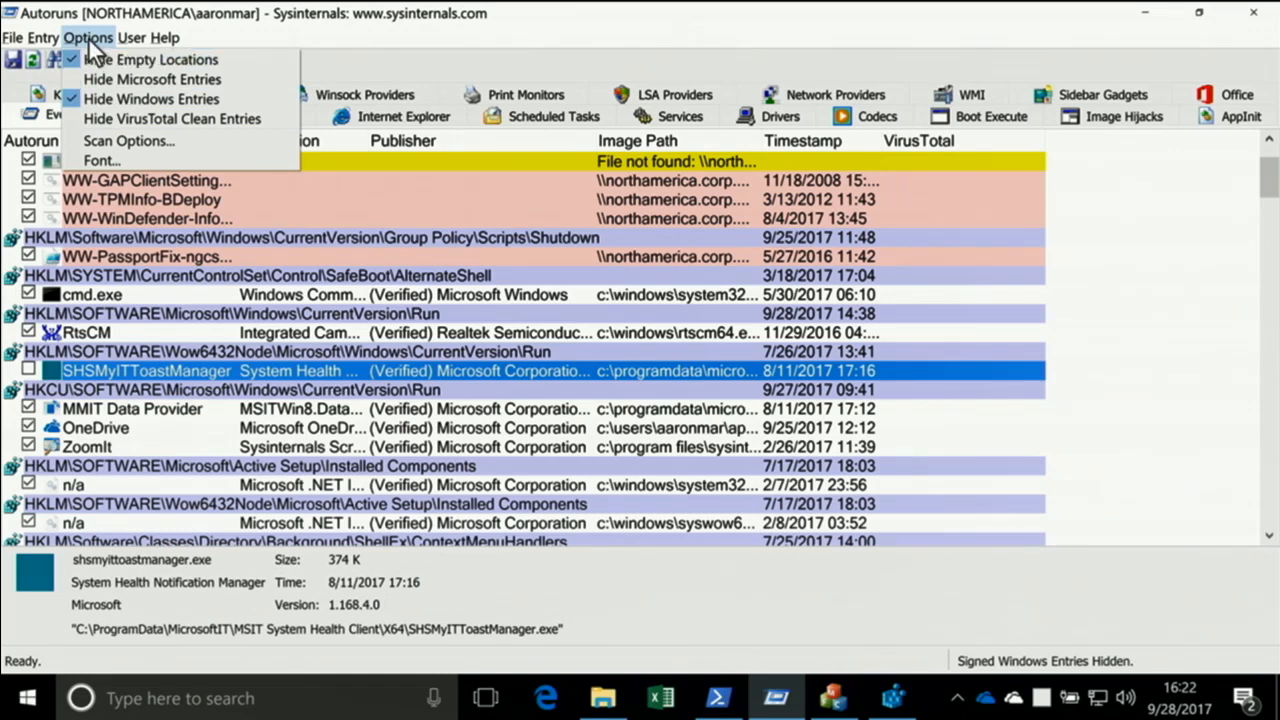
pyautogui.click(111, 140)
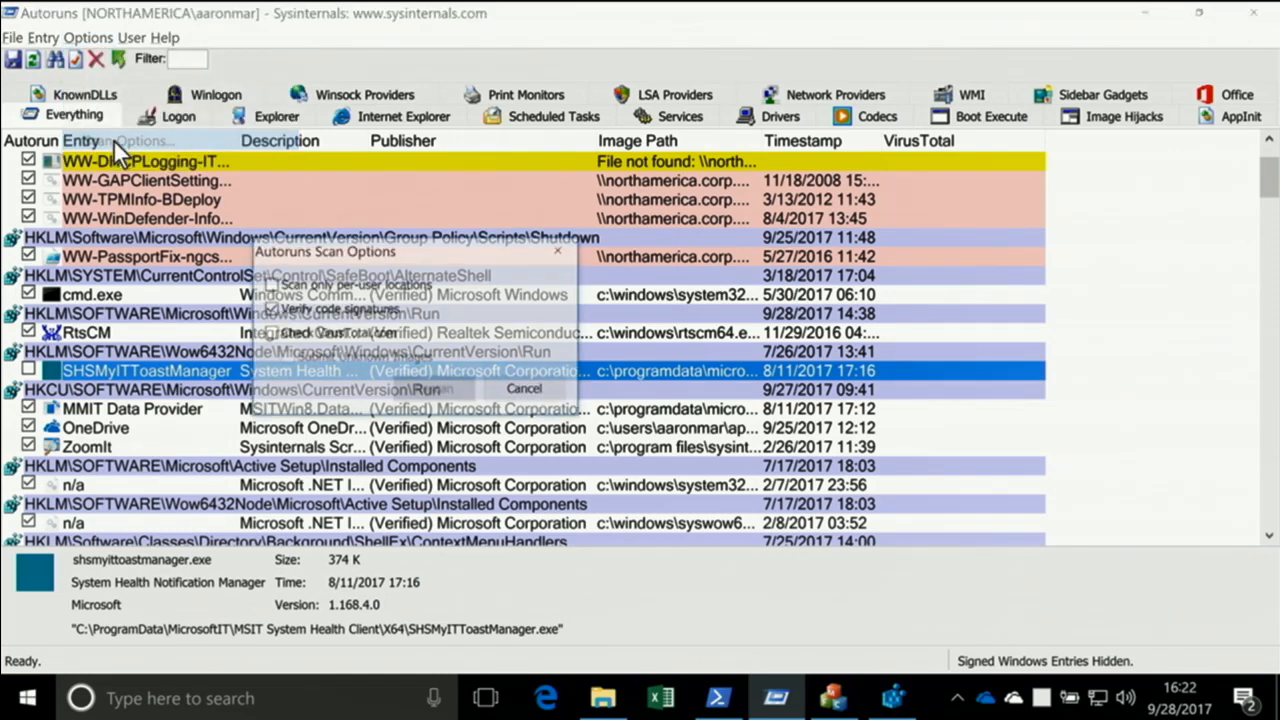
pyautogui.click(303, 329)
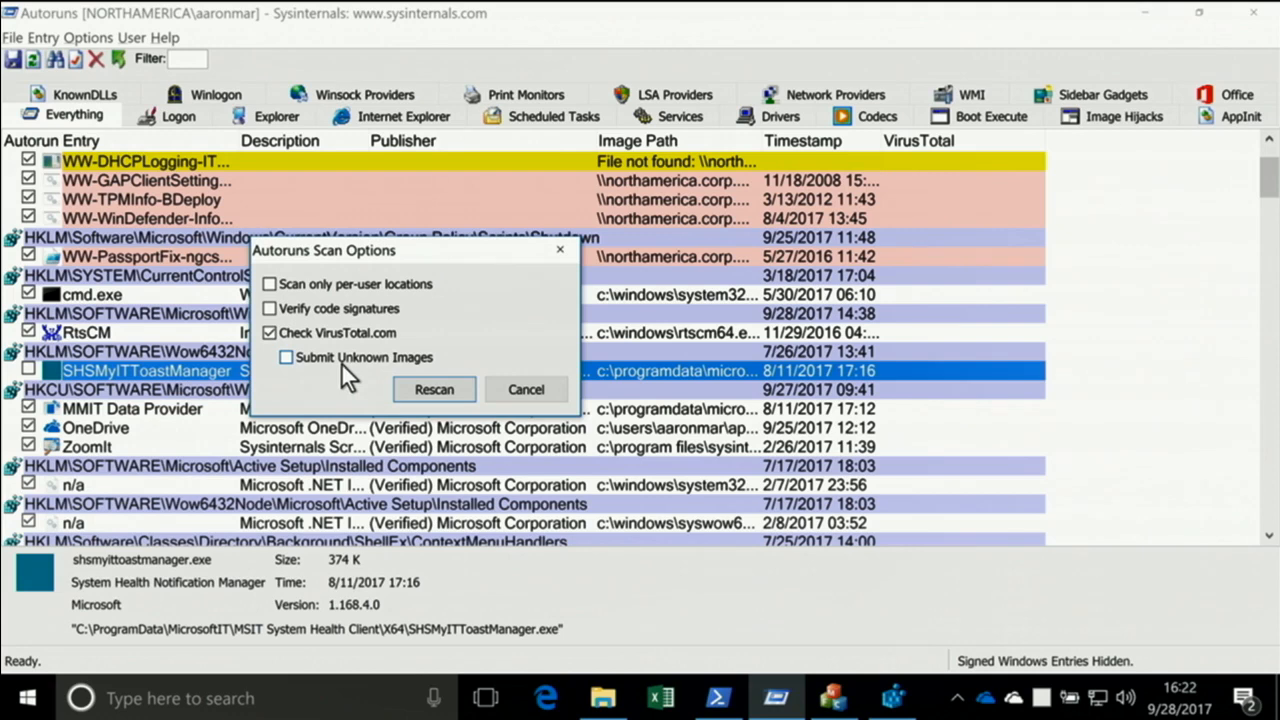
pyautogui.click(424, 389)
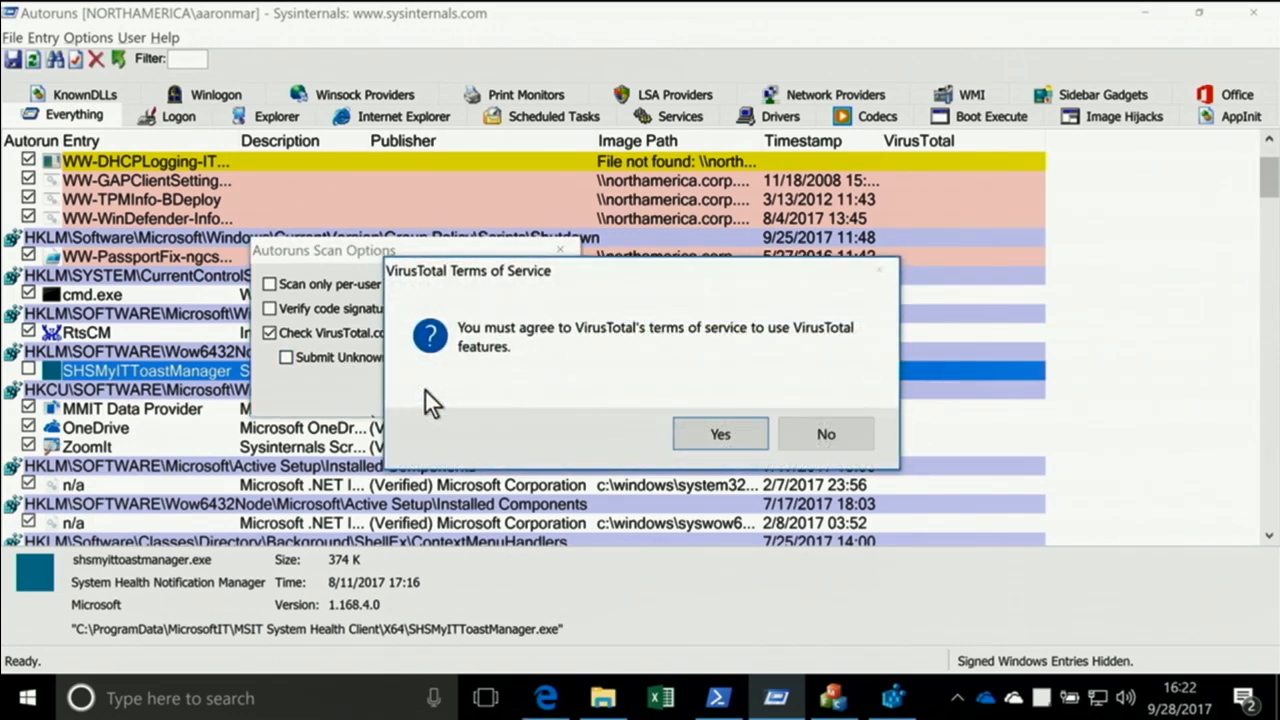
pyautogui.click(720, 438)
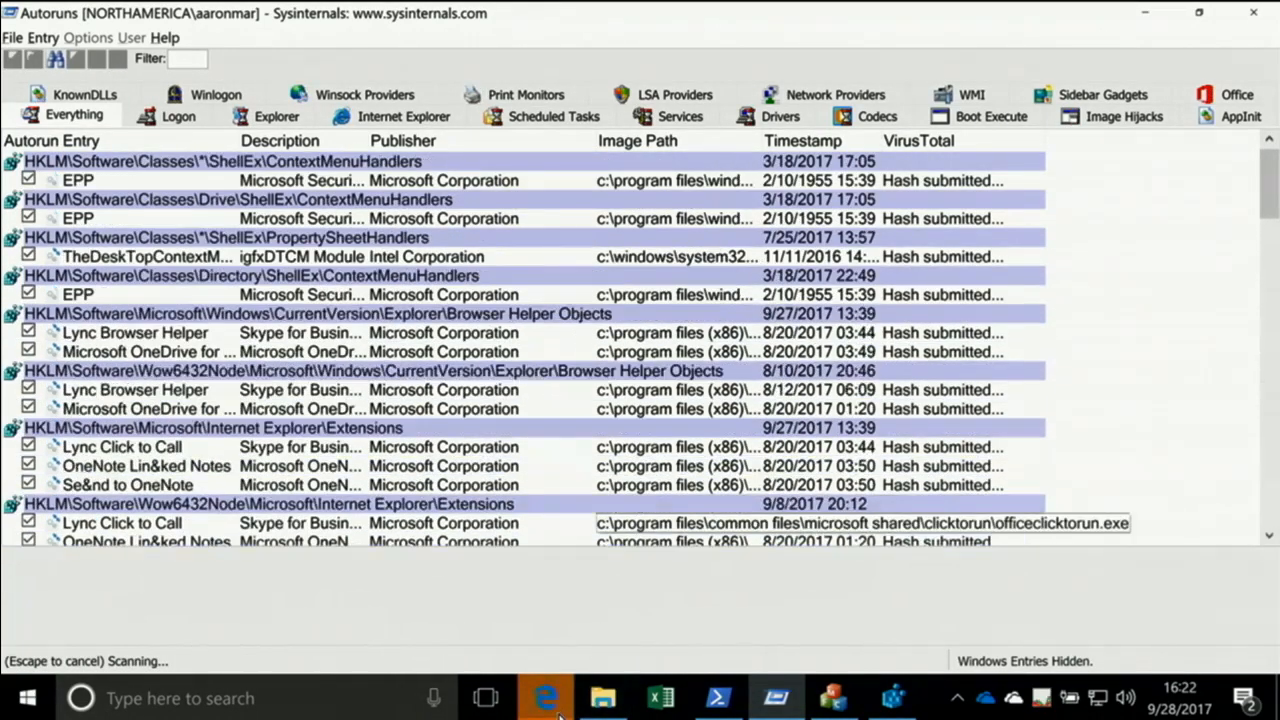
# Skim the VirusTotal terms of service in the Edge browser, close that page, and return to Autoruns
pyautogui.scroll(-5, 518, 450)
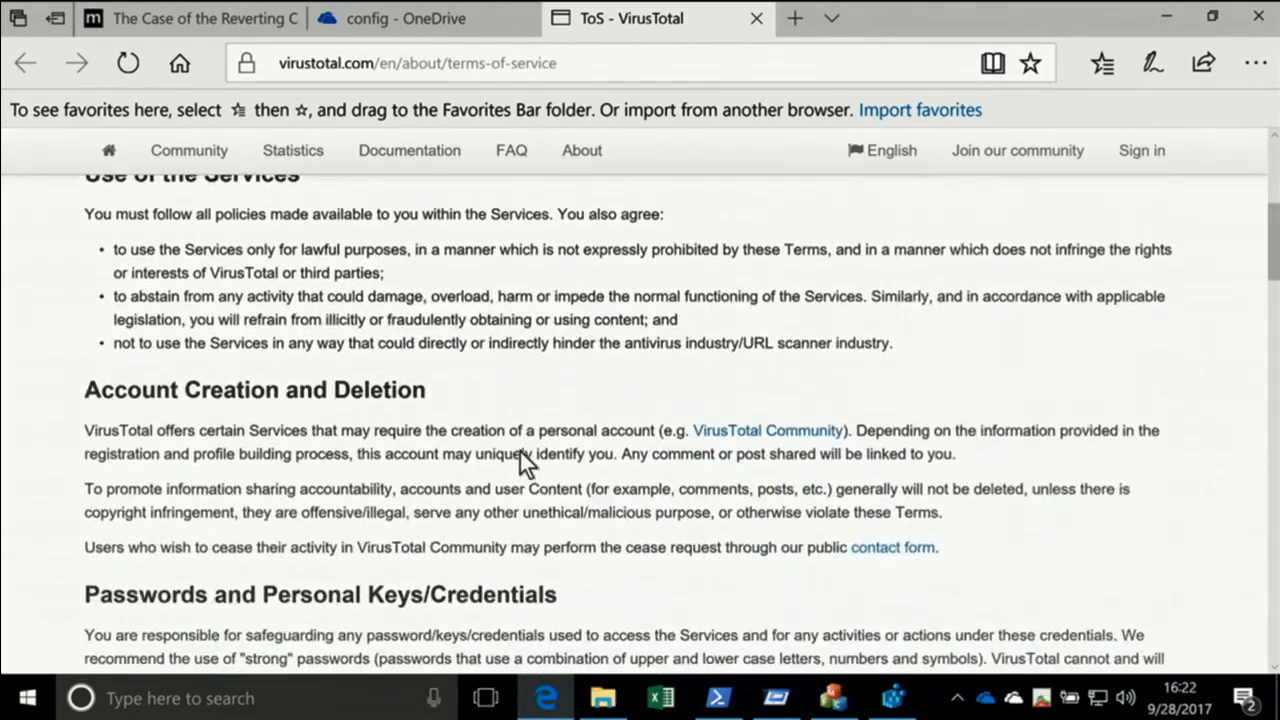
pyautogui.scroll(-7, 519, 450)
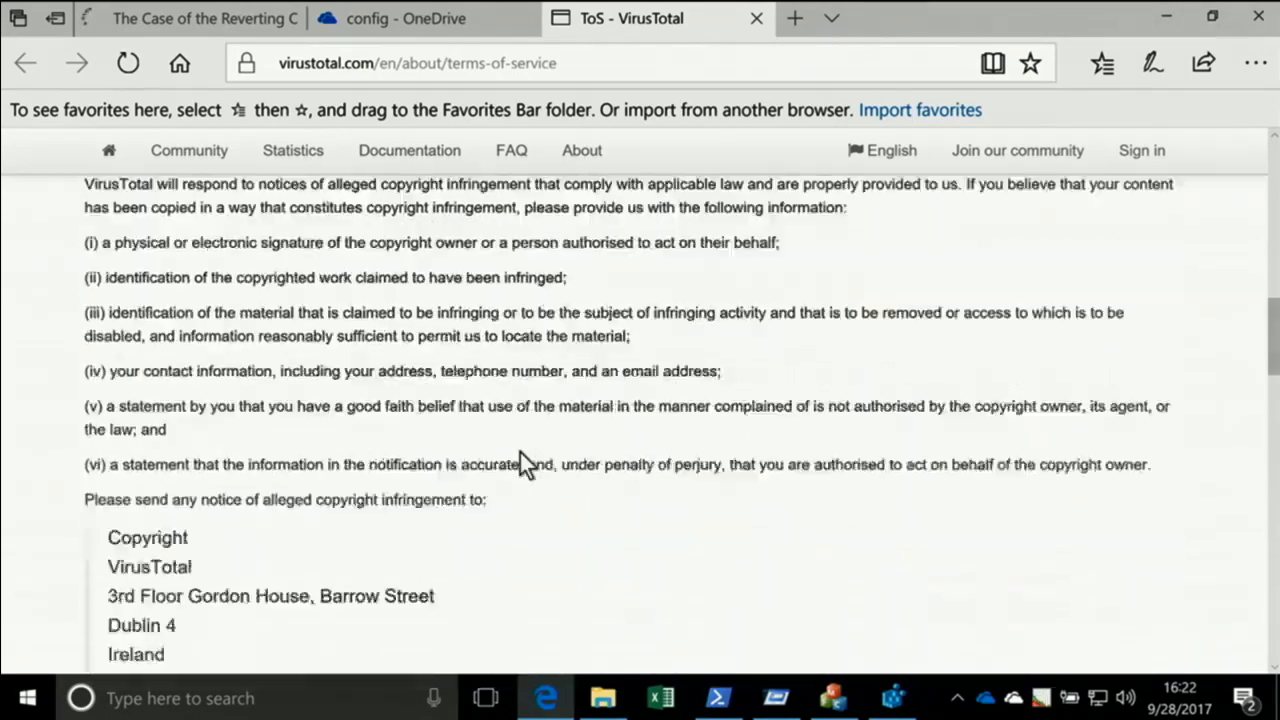
pyautogui.scroll(-9, 520, 453)
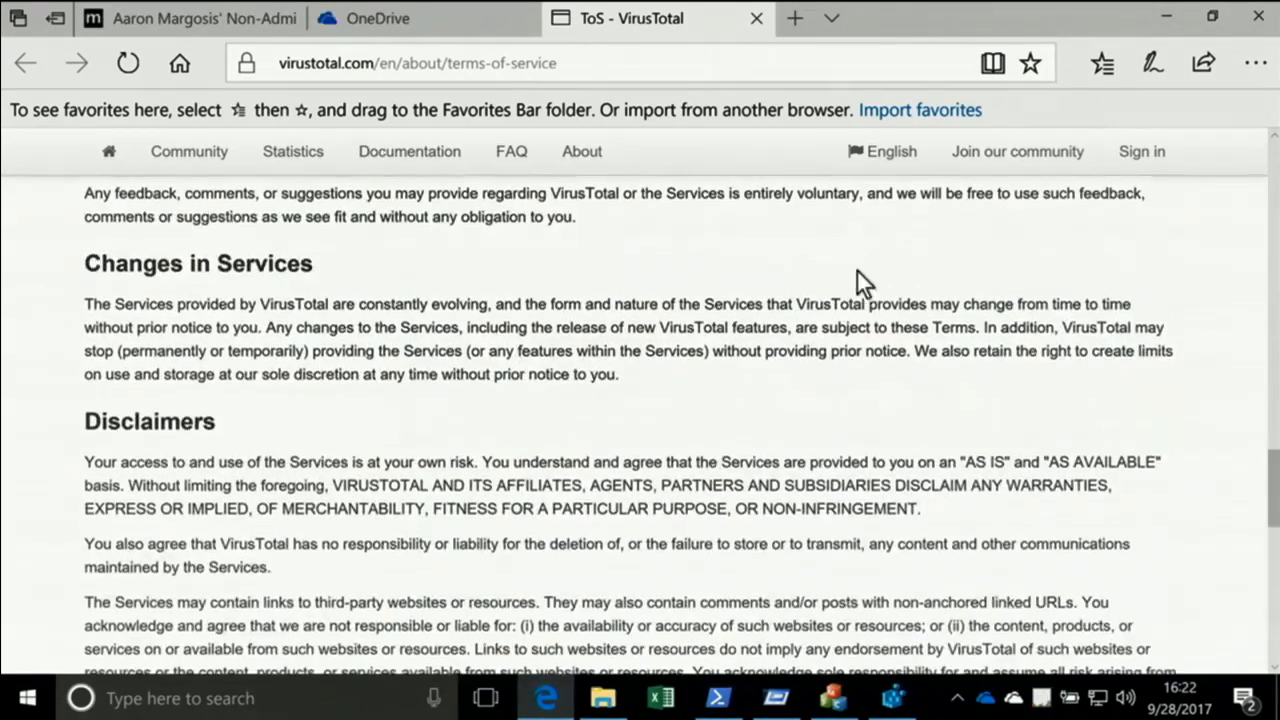
pyautogui.click(756, 20)
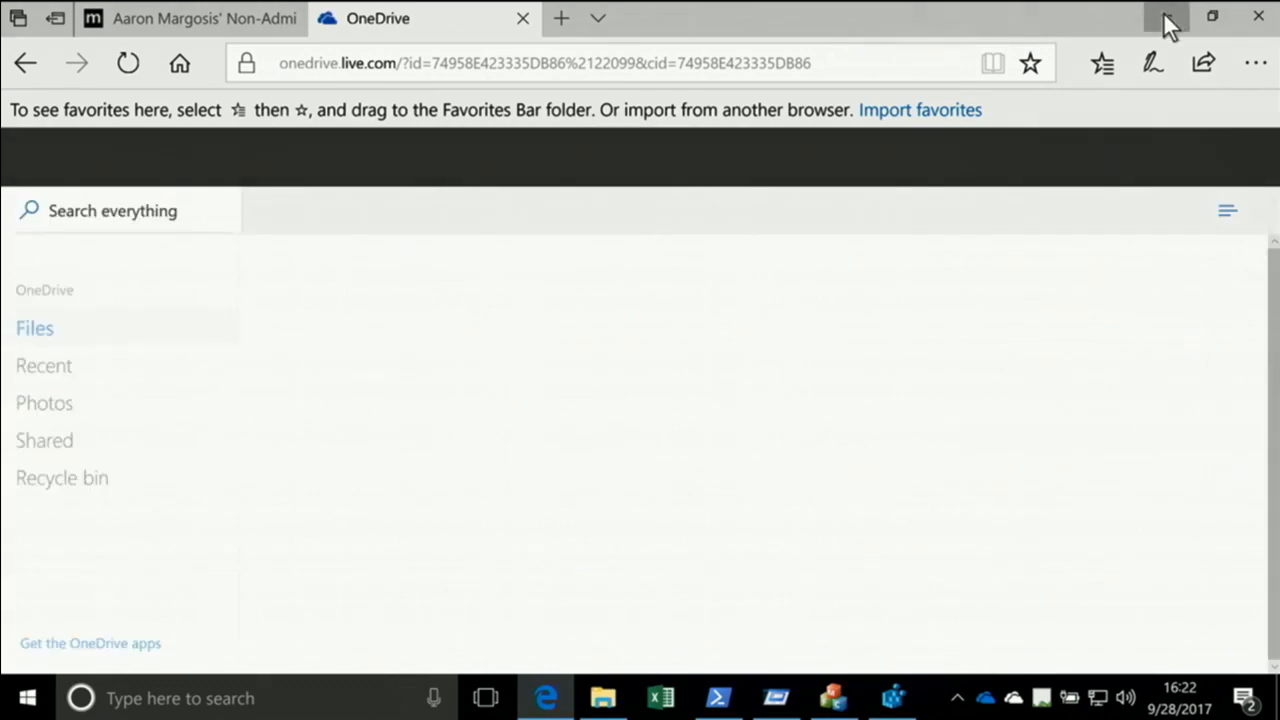
pyautogui.click(1164, 17)
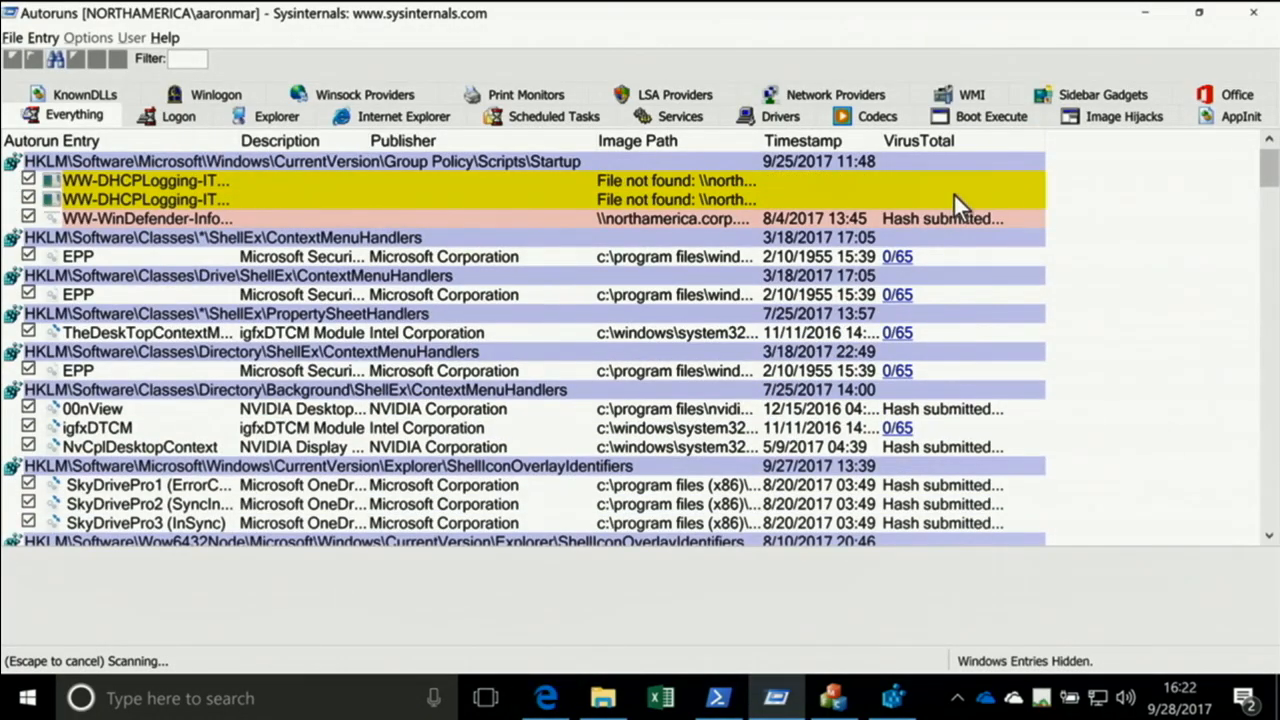
# Widen the VirusTotal column further and open the VirusTotal report for the Windows Mail entry under Wow6432Node Active Setup in the Edge browser
pyautogui.moveTo(1043, 140); pyautogui.dragTo(1074, 140)
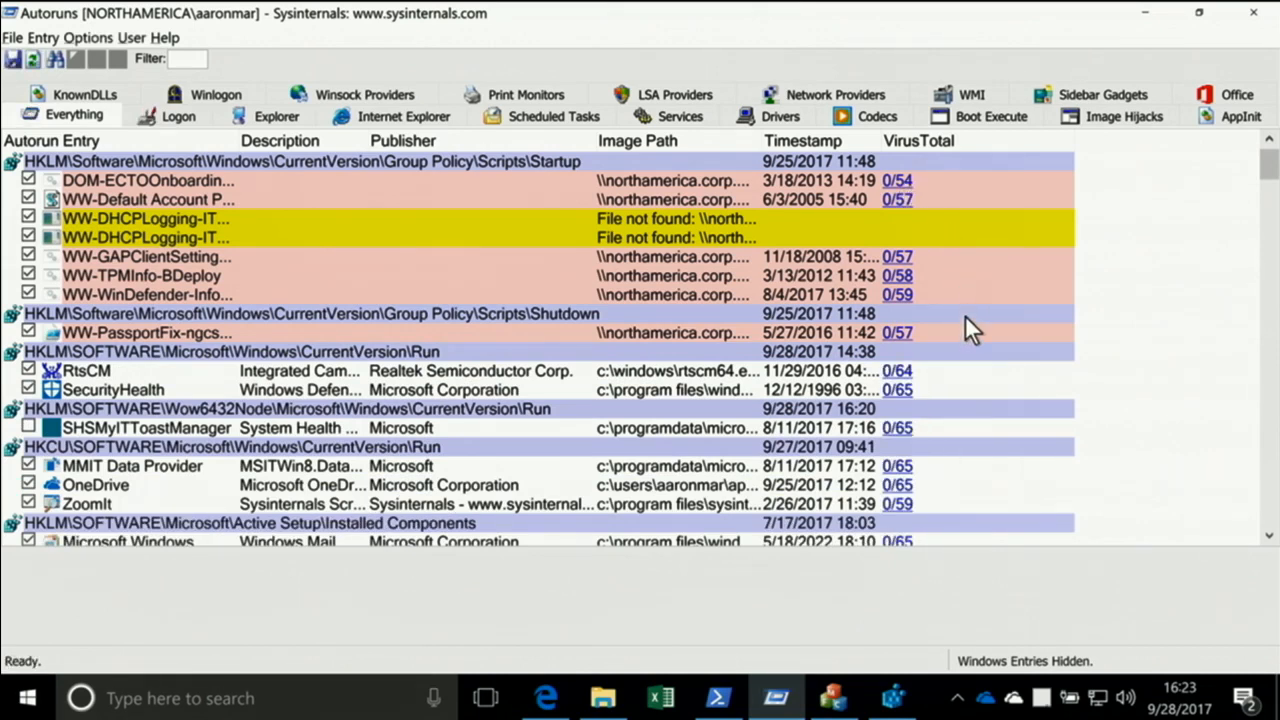
pyautogui.scroll(-4, 949, 405)
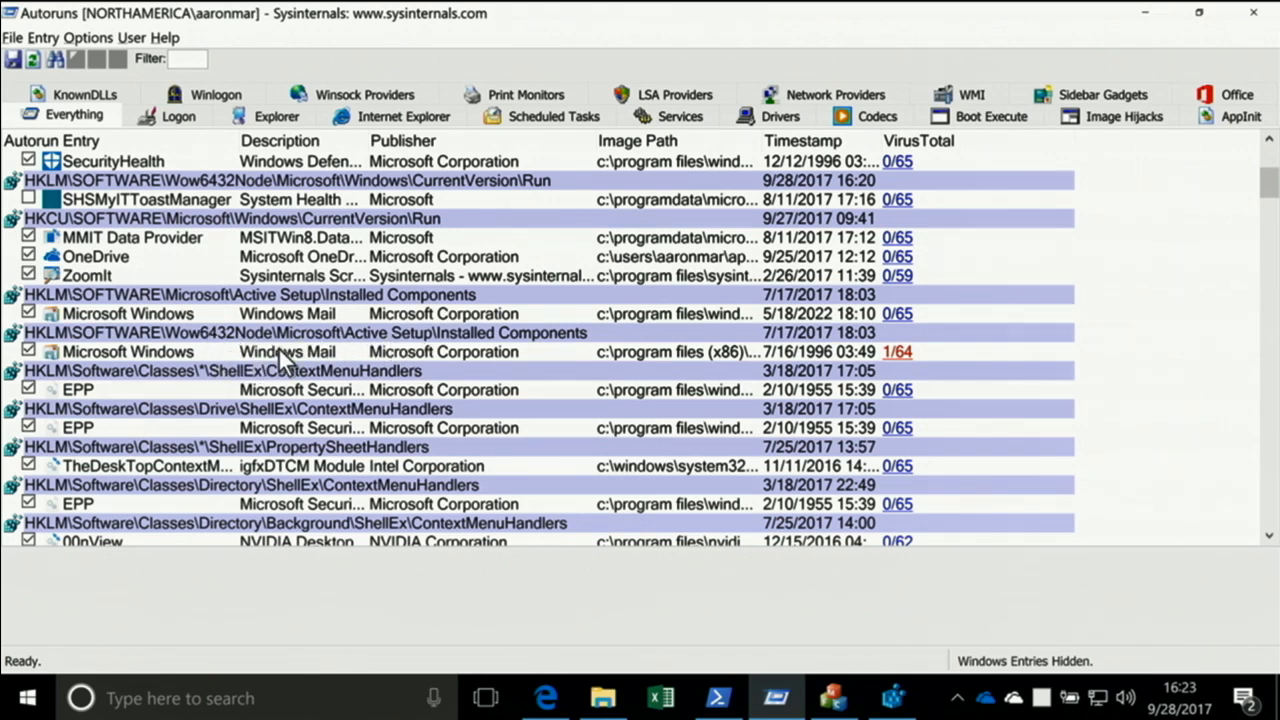
pyautogui.click(896, 353)
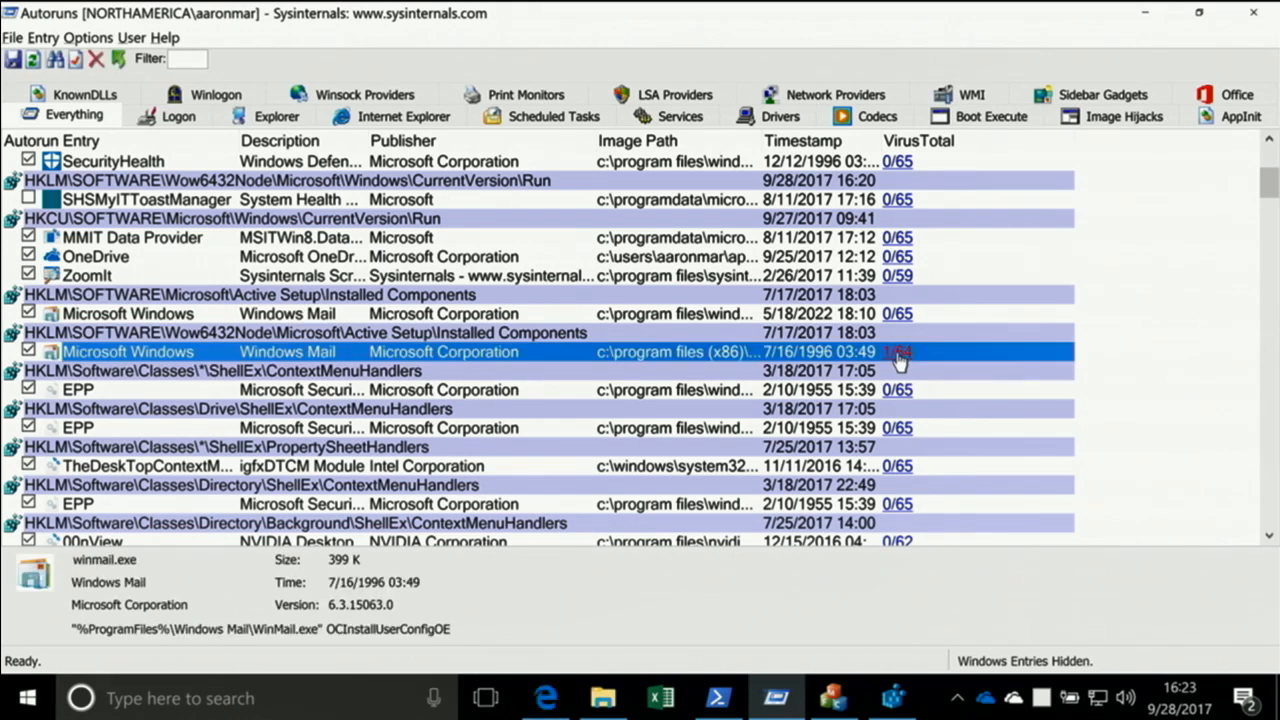
pyautogui.click(555, 711)
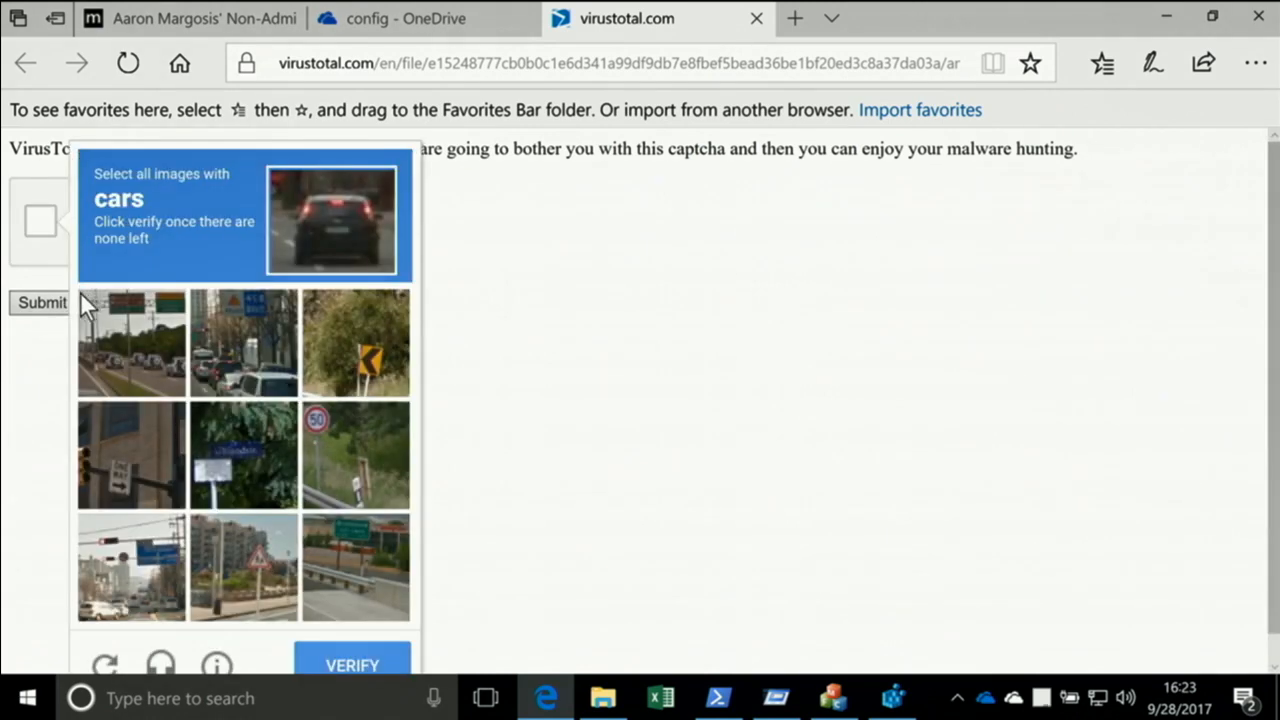
# Complete the reCAPTCHA by selecting every image with cars until none are left, and submit it to open the VirusTotal report
pyautogui.click(108, 365)
pyautogui.click(257, 371)
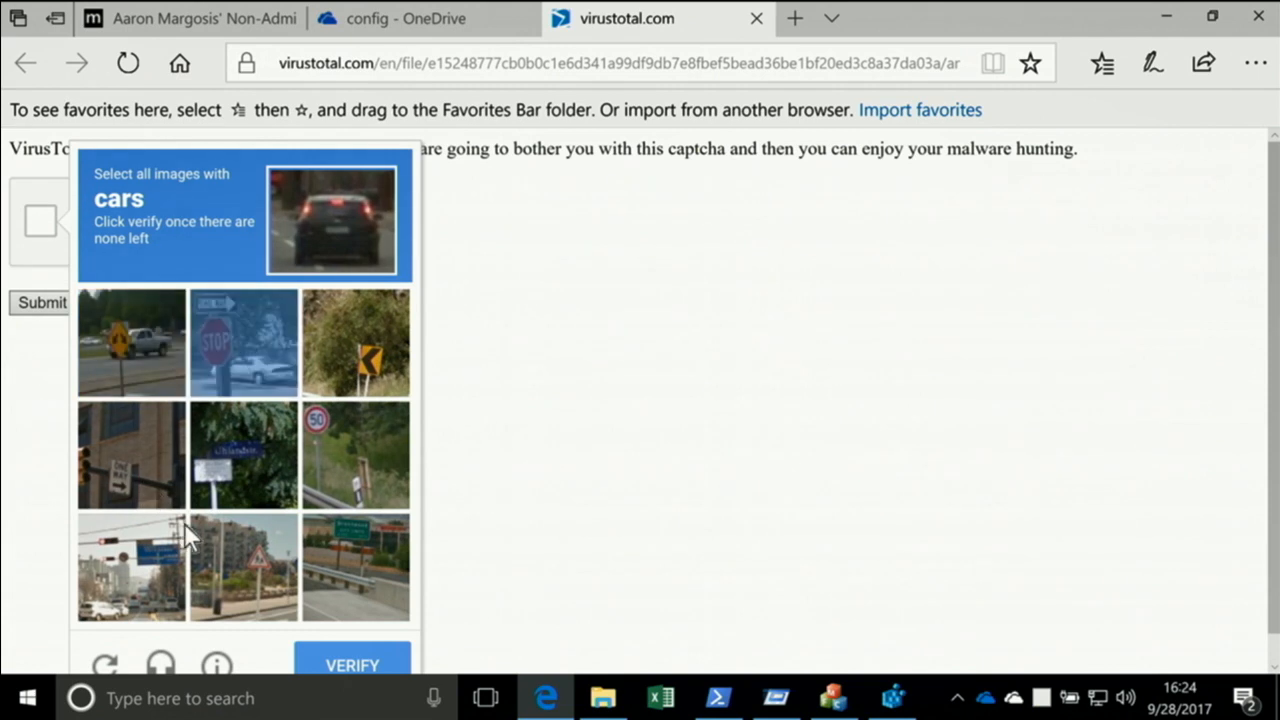
pyautogui.scroll(-1, 385, 575)
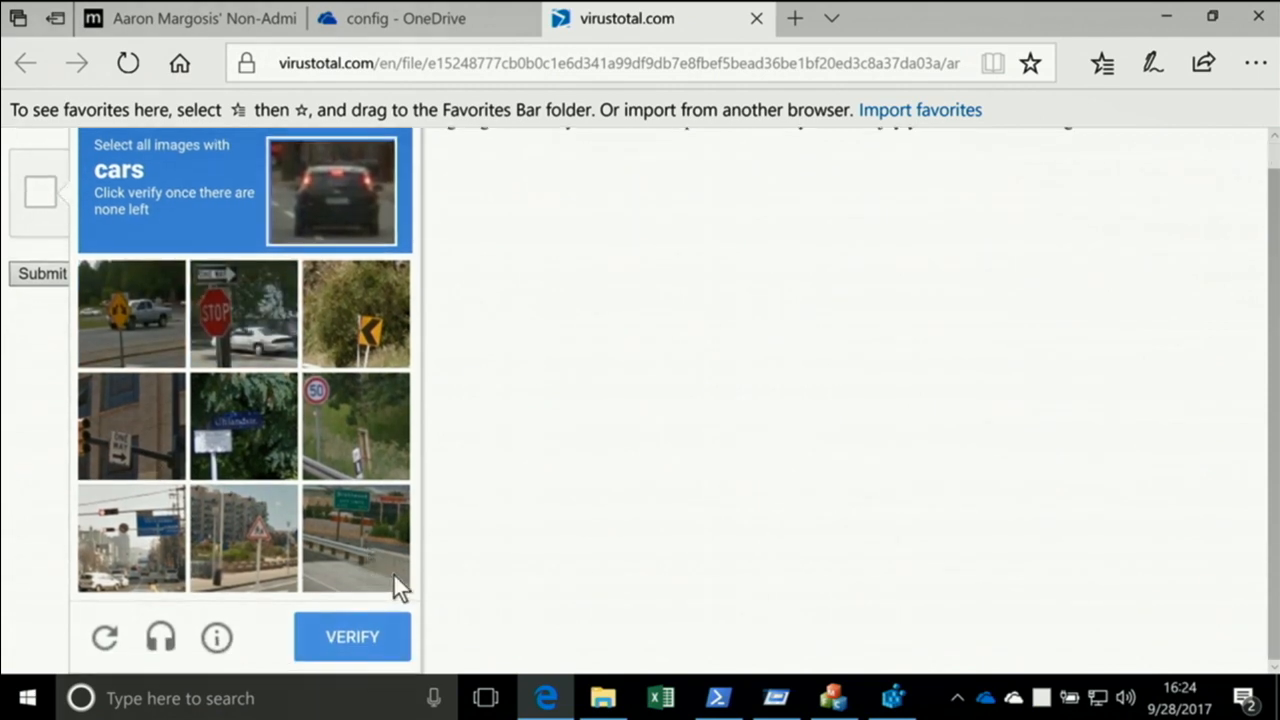
pyautogui.click(120, 540)
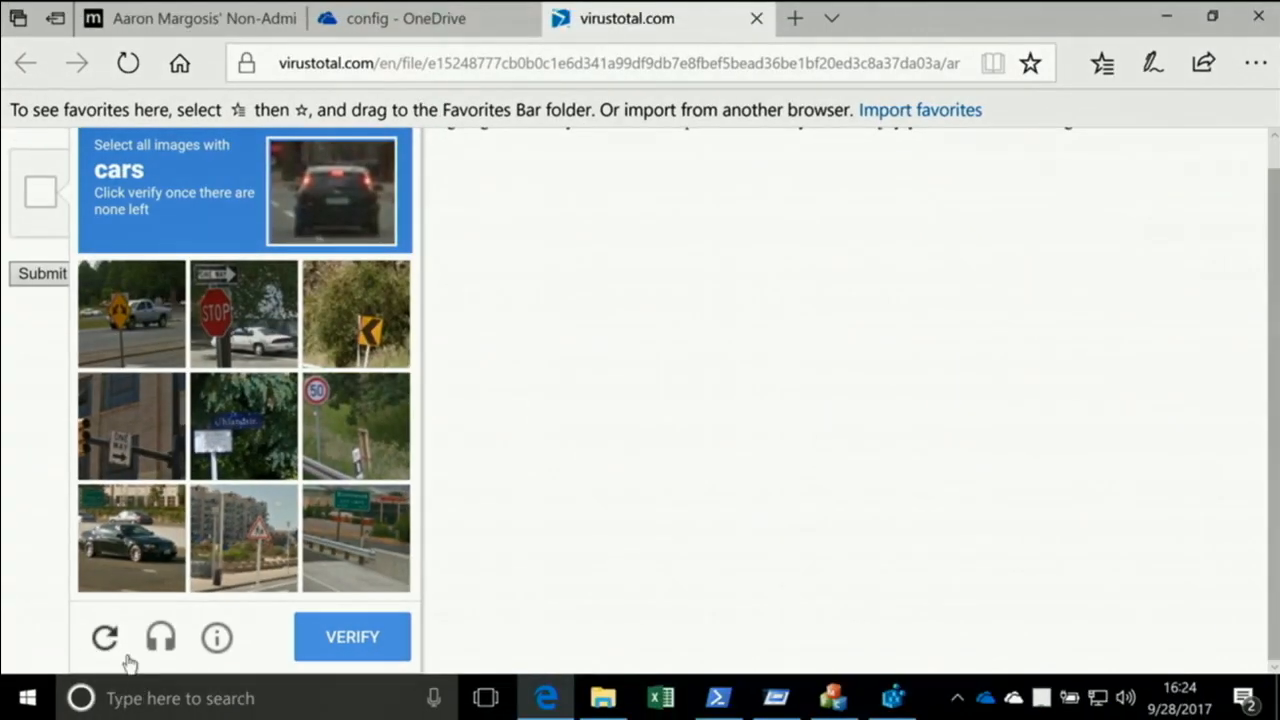
pyautogui.click(127, 543)
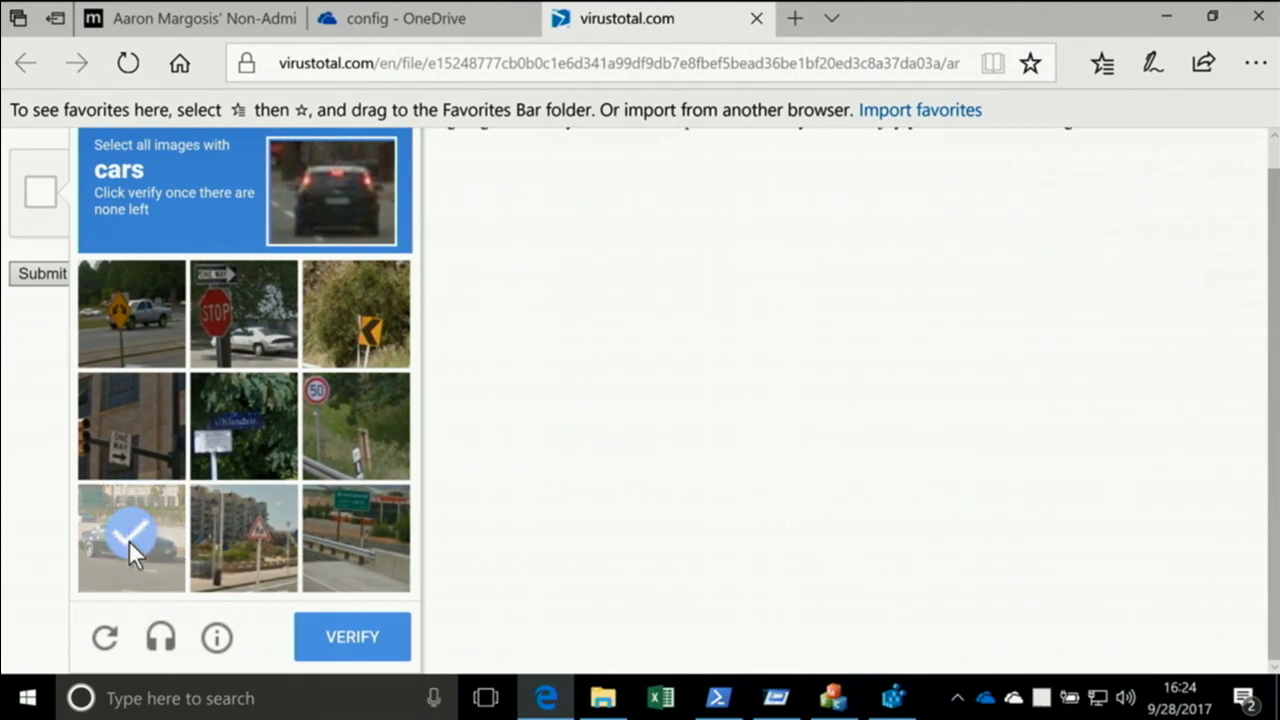
pyautogui.click(139, 324)
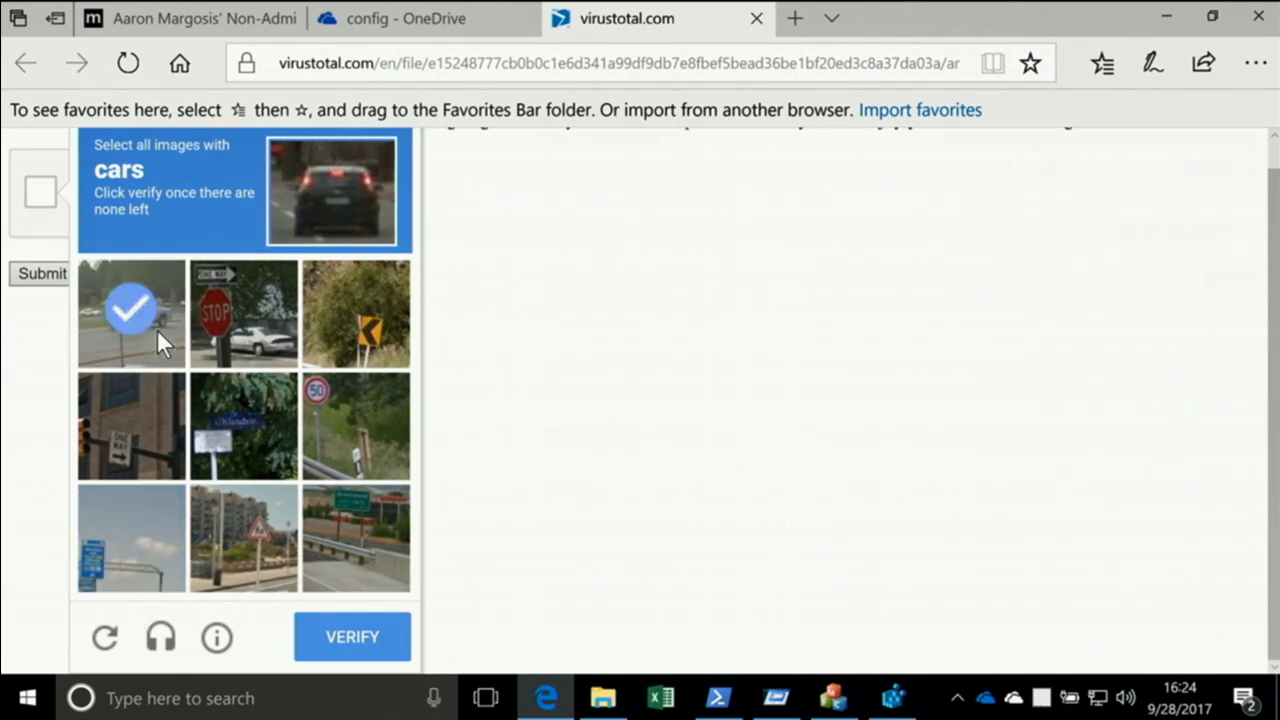
pyautogui.click(243, 337)
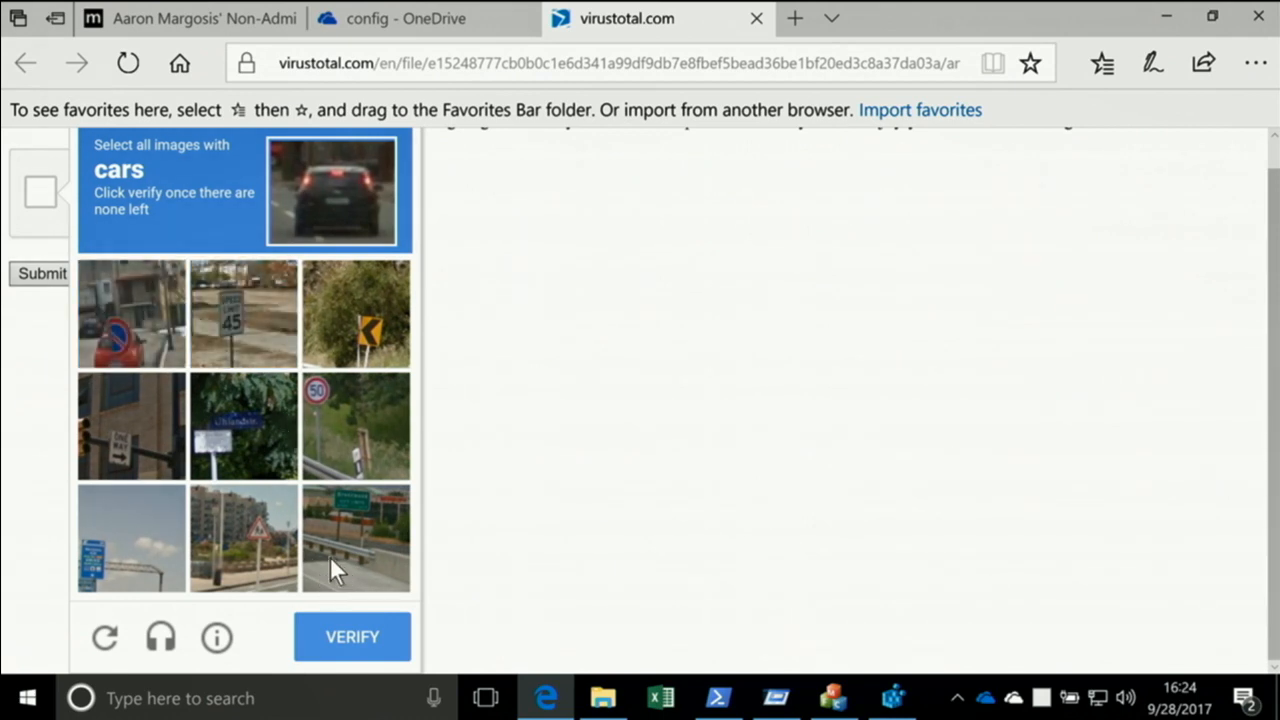
pyautogui.click(146, 328)
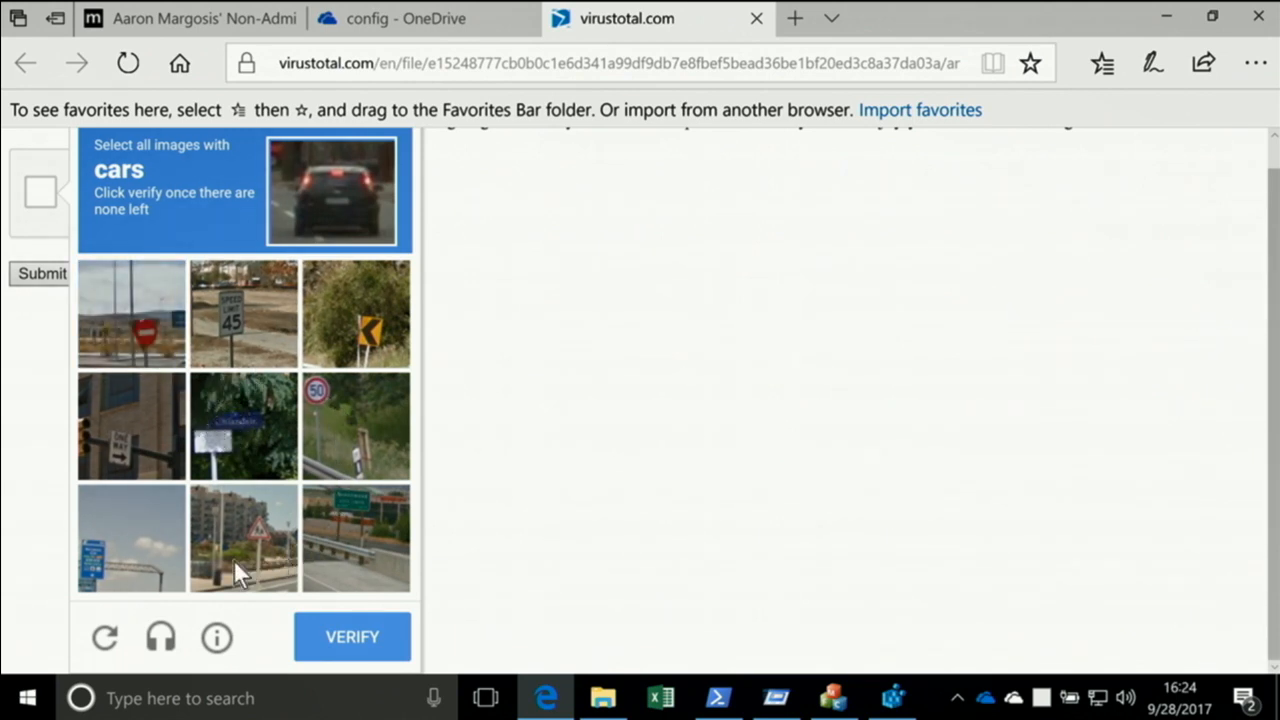
pyautogui.click(343, 643)
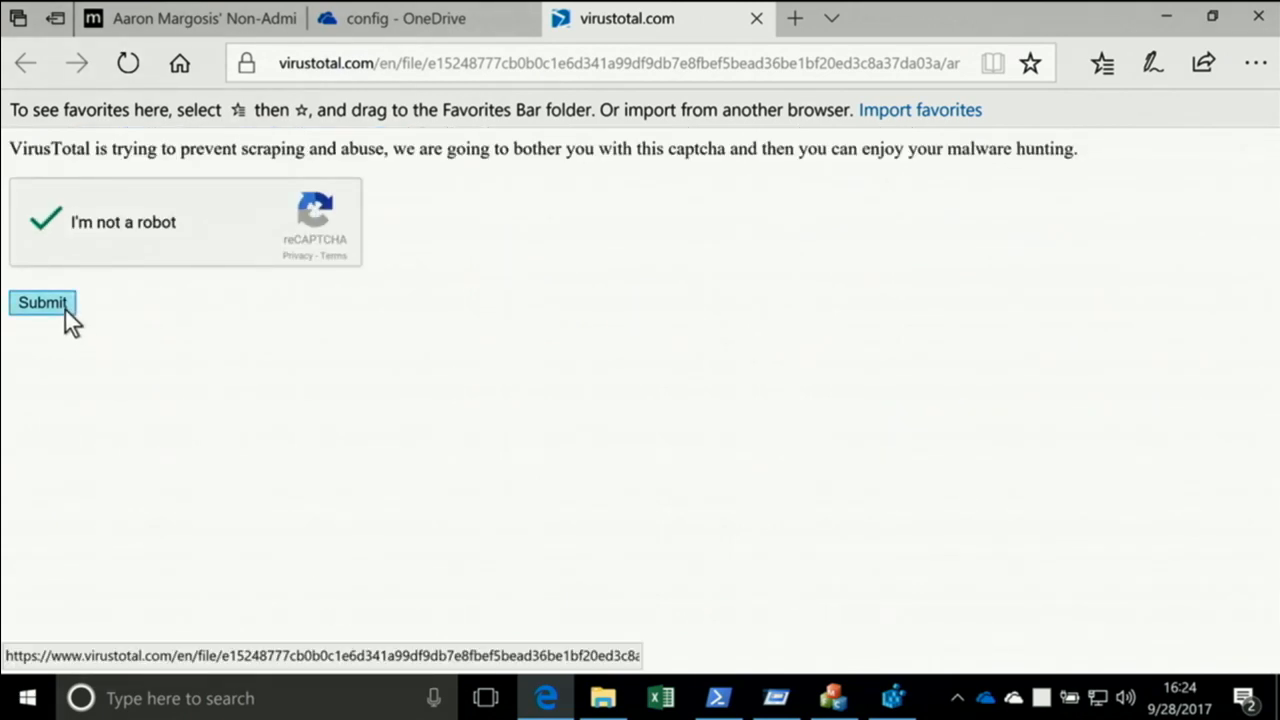
pyautogui.click(65, 310)
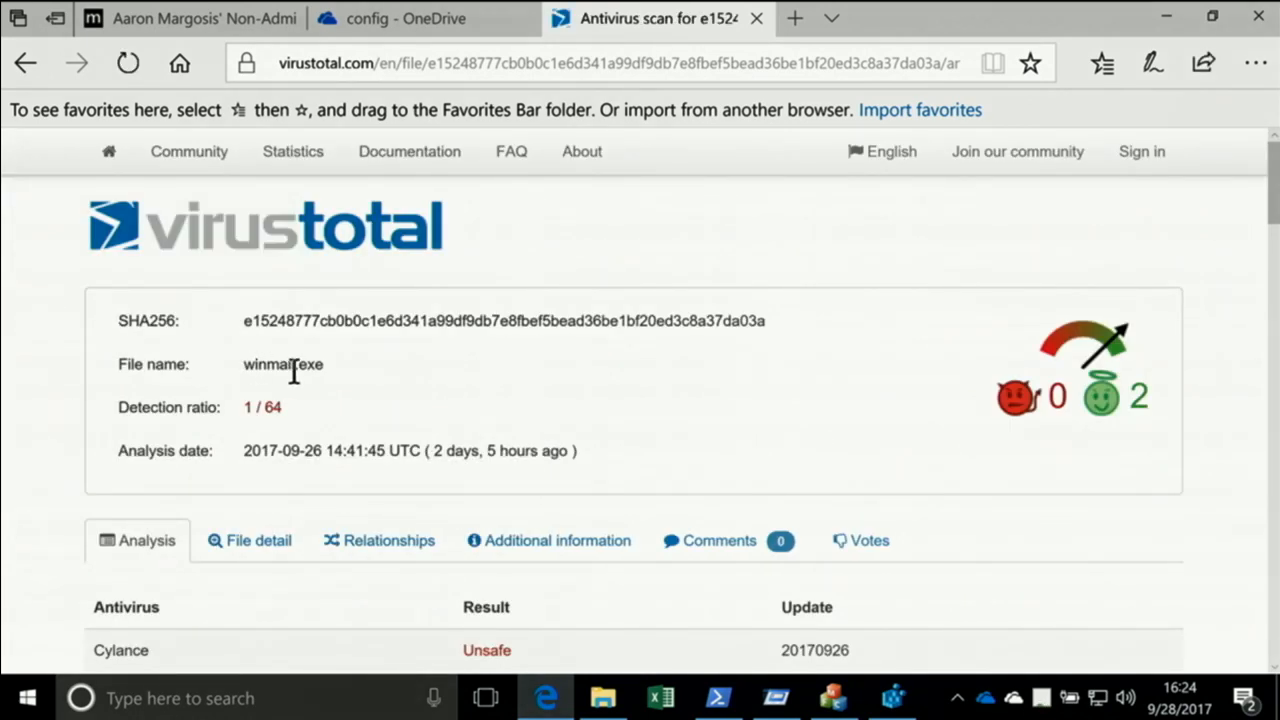
# Examine the per-engine antivirus results for winmail.exe in the VirusTotal report's analysis
pyautogui.scroll(-2, 383, 362)
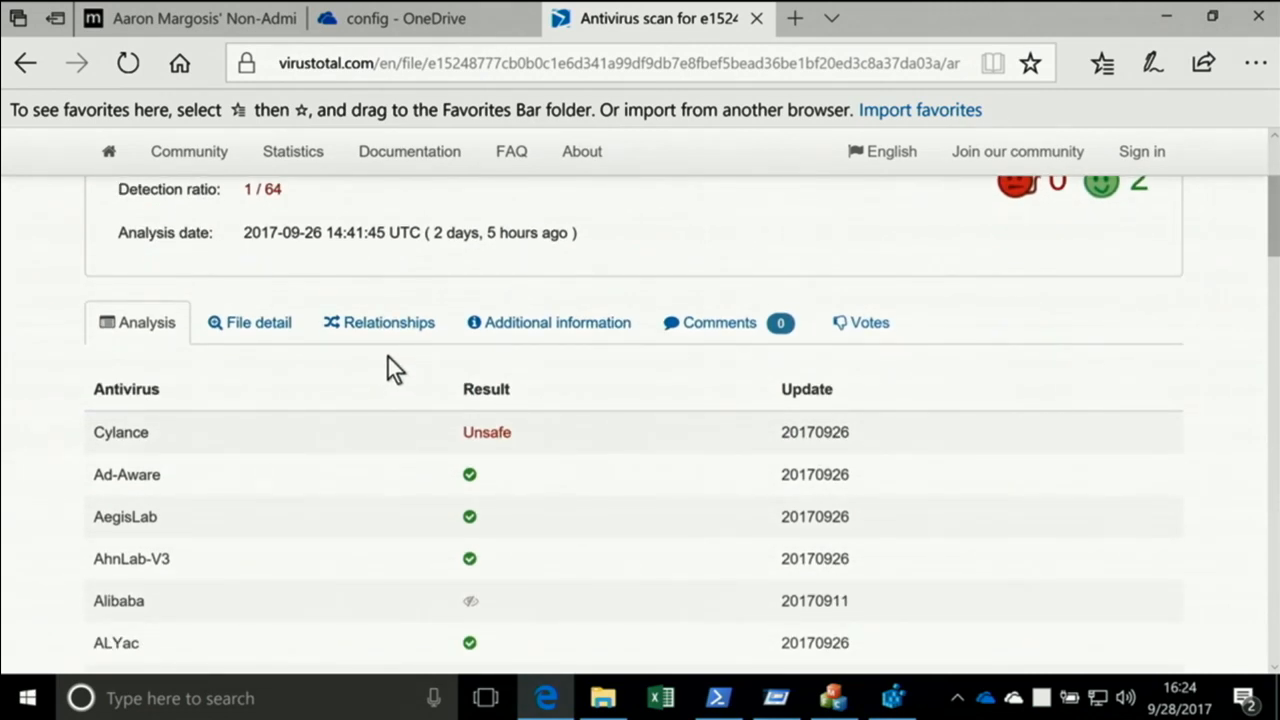
pyautogui.scroll(-1, 388, 357)
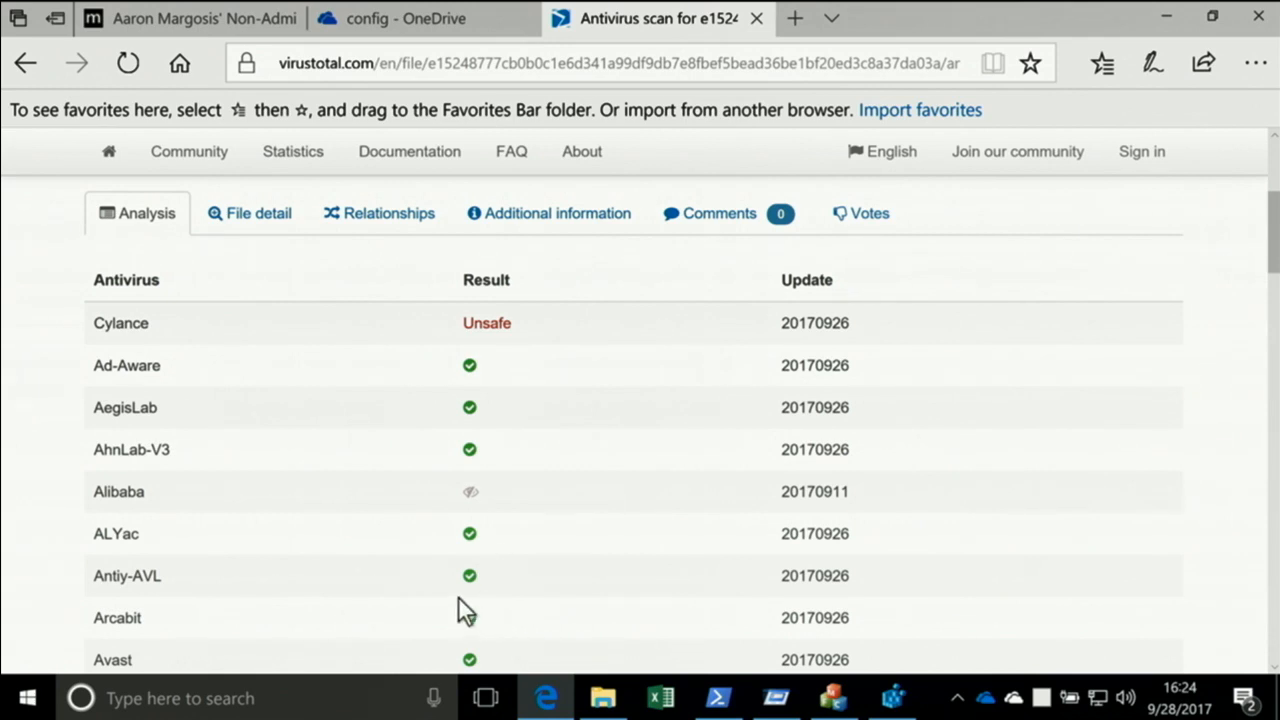
pyautogui.scroll(3, 336, 542)
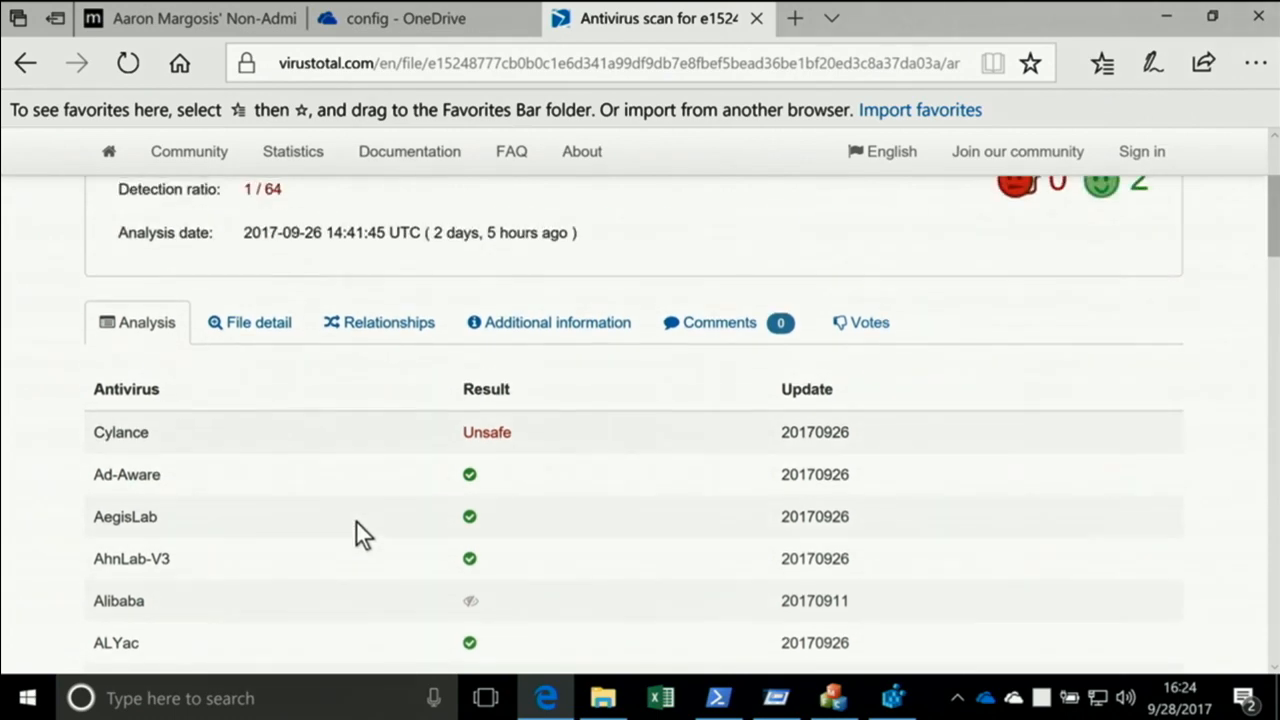
pyautogui.scroll(-3, 353, 481)
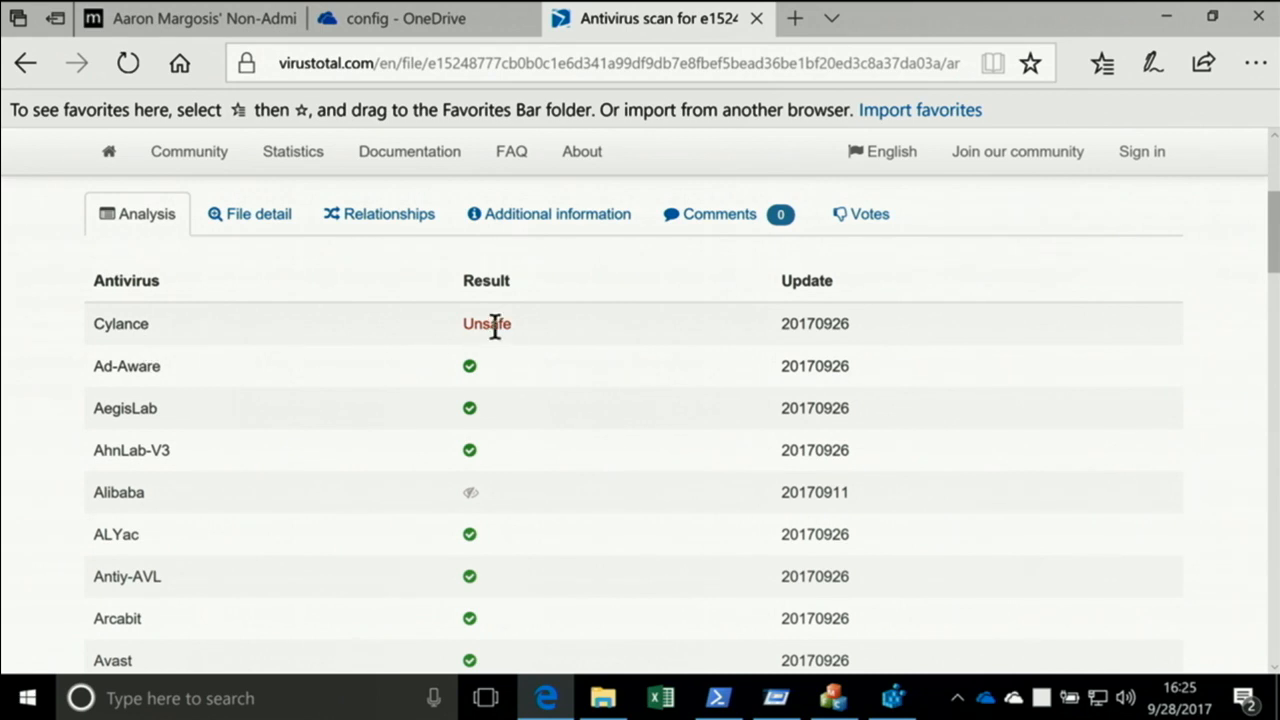
pyautogui.scroll(-1, 340, 383)
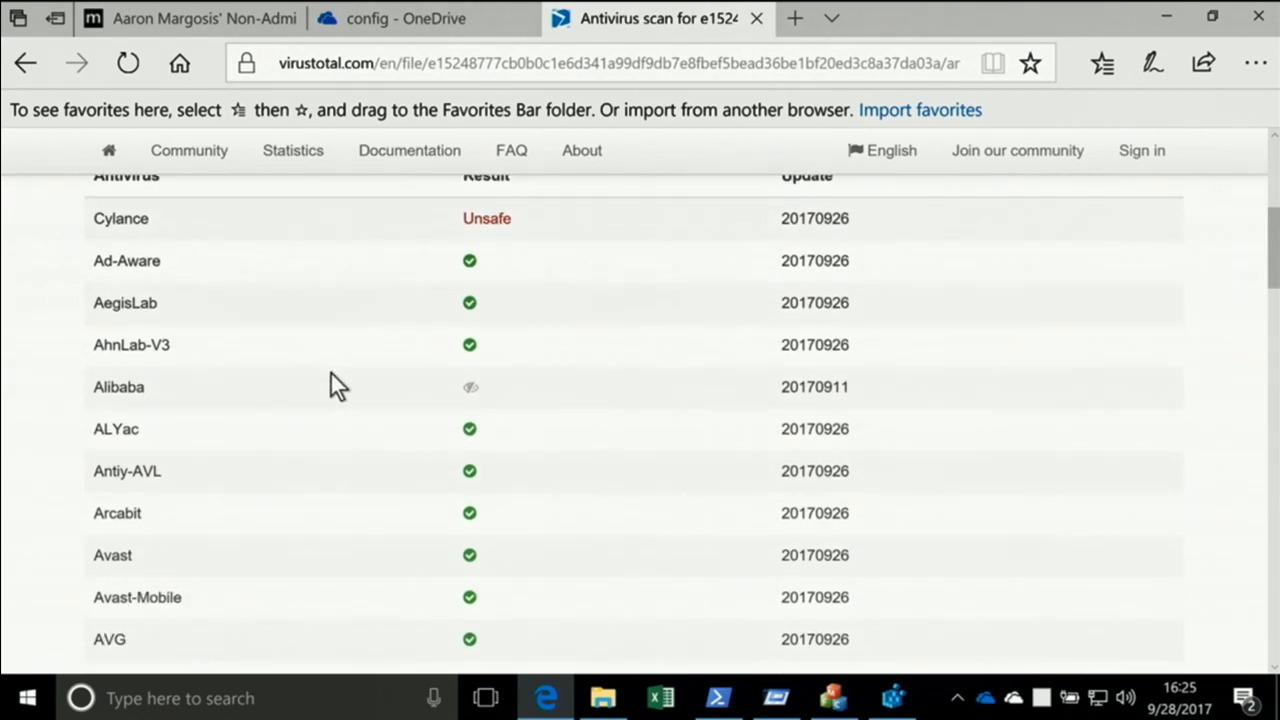
pyautogui.scroll(-3, 212, 394)
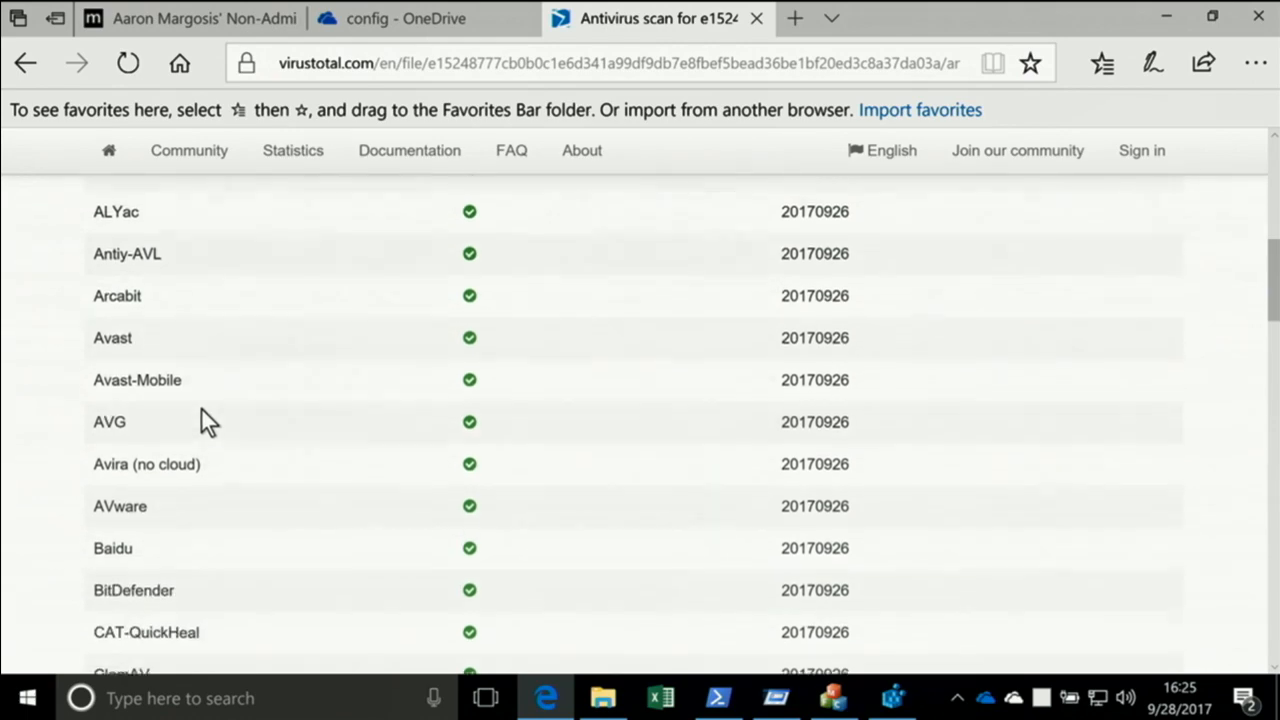
pyautogui.scroll(-2, 224, 378)
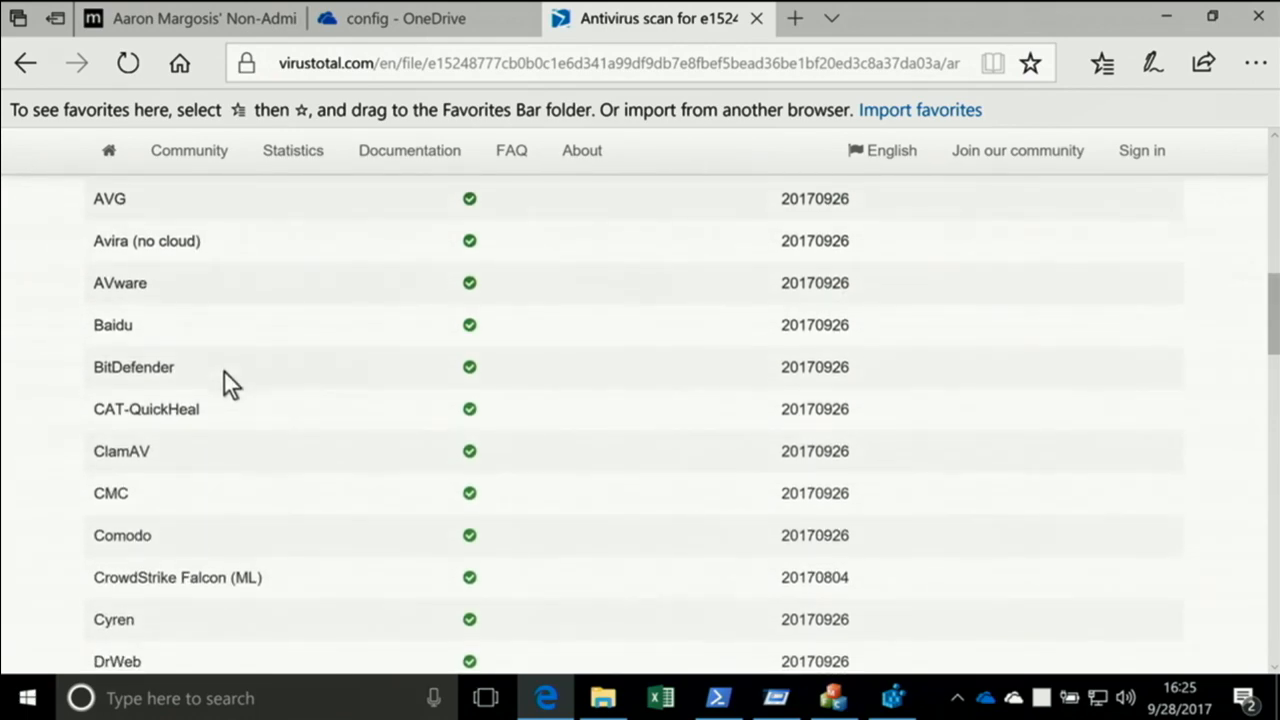
pyautogui.scroll(-3, 219, 373)
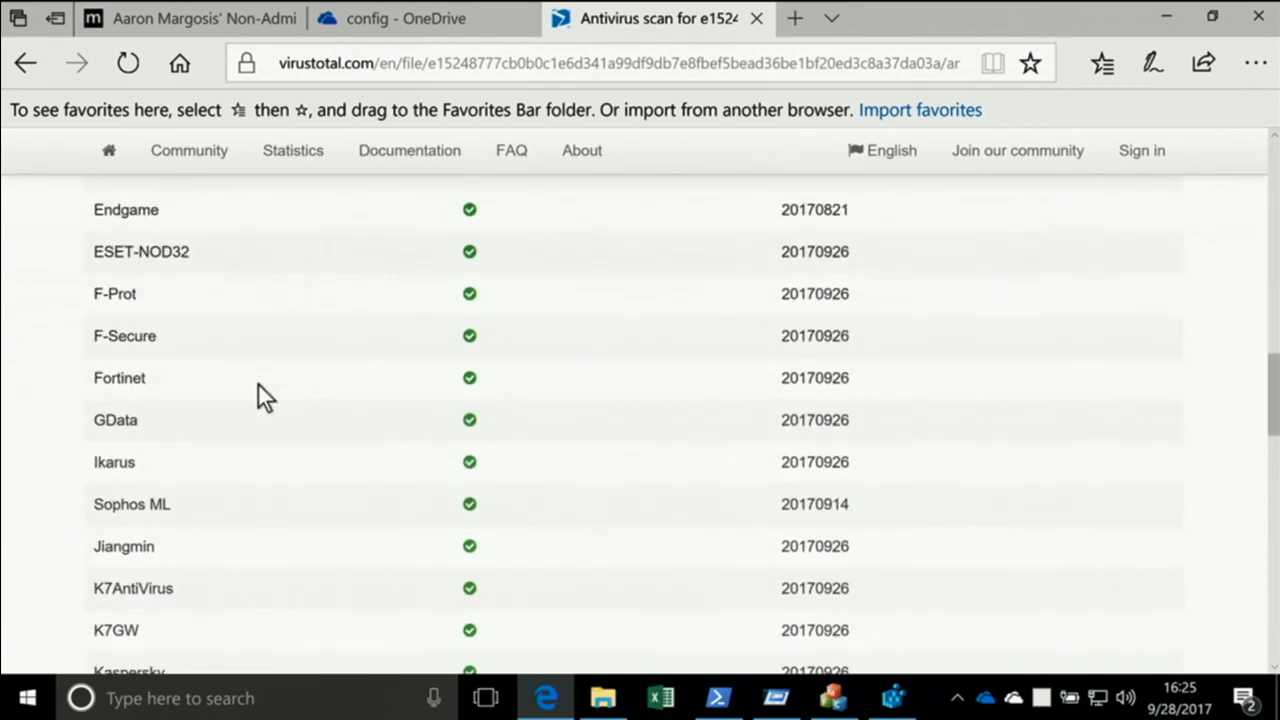
pyautogui.scroll(-9, 220, 385)
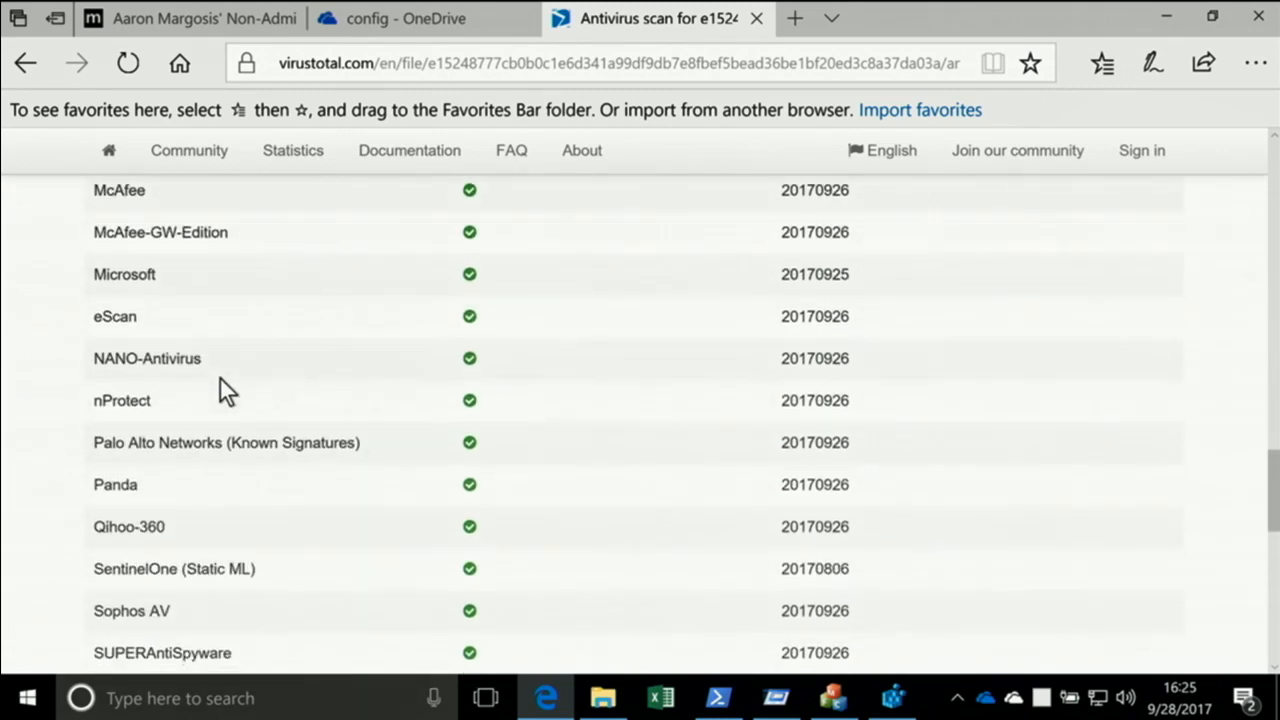
pyautogui.scroll(1, 220, 379)
pyautogui.scroll(-3, 220, 379)
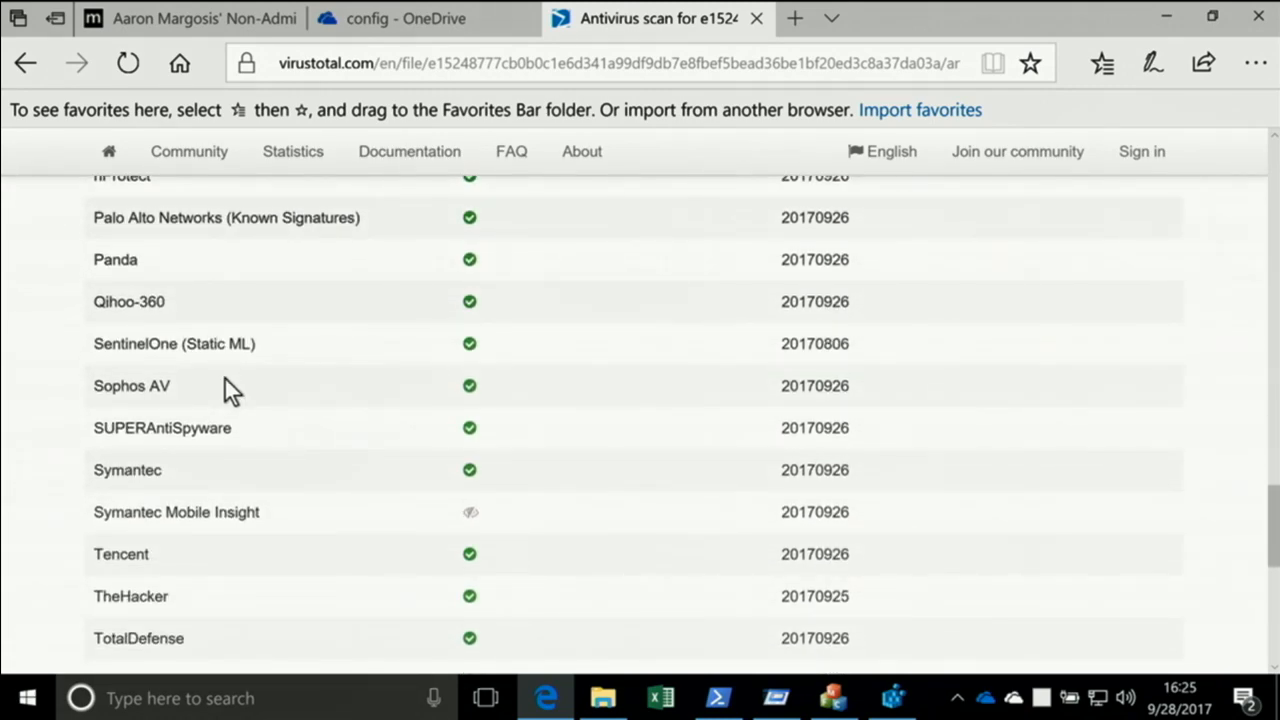
pyautogui.scroll(20, 220, 380)
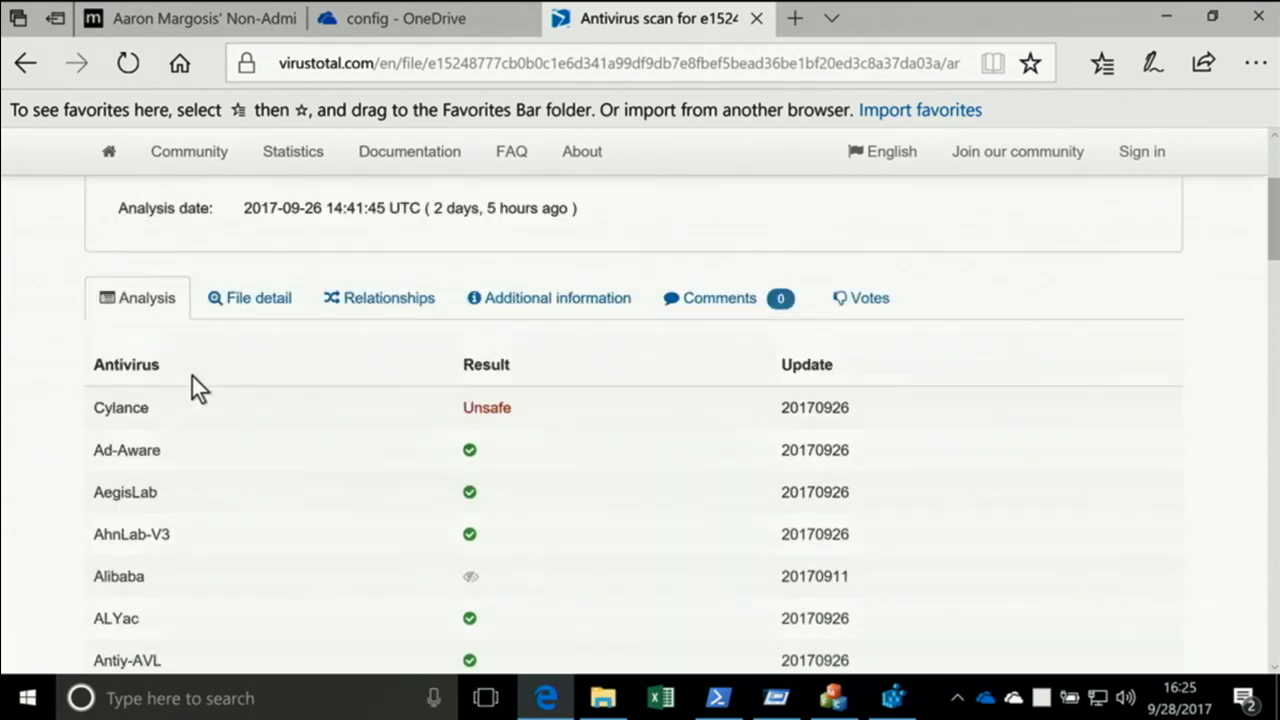
pyautogui.scroll(3, 192, 376)
pyautogui.scroll(-2, 223, 394)
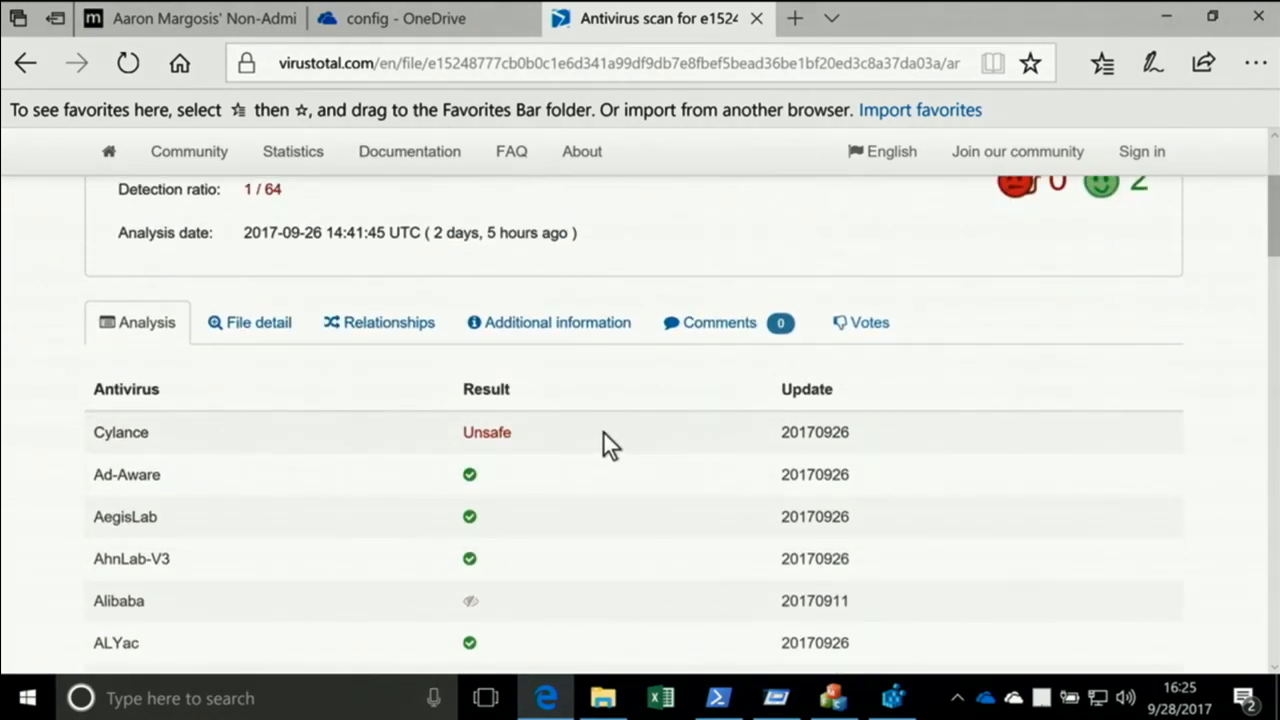
# Review the winmail.exe file details, including FileVersionInfo properties and PE header information, and return to Autoruns
pyautogui.click(250, 326)
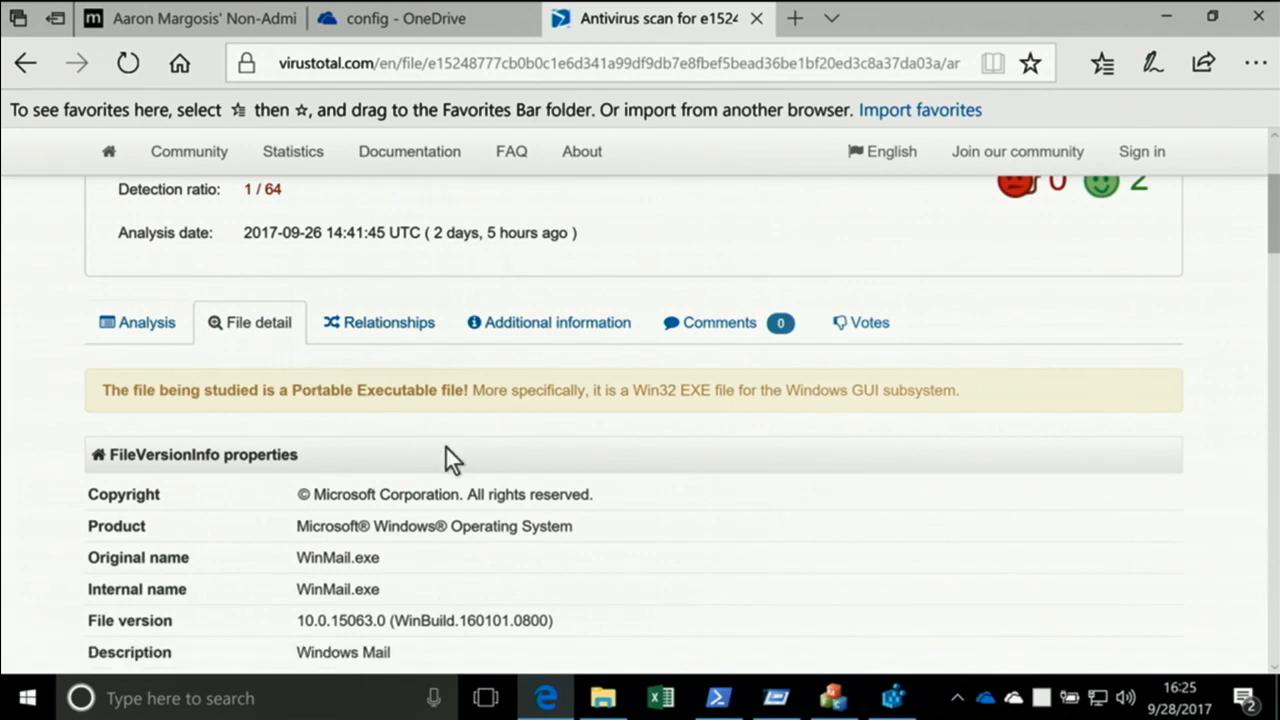
pyautogui.scroll(-1, 449, 460)
pyautogui.scroll(-3, 449, 454)
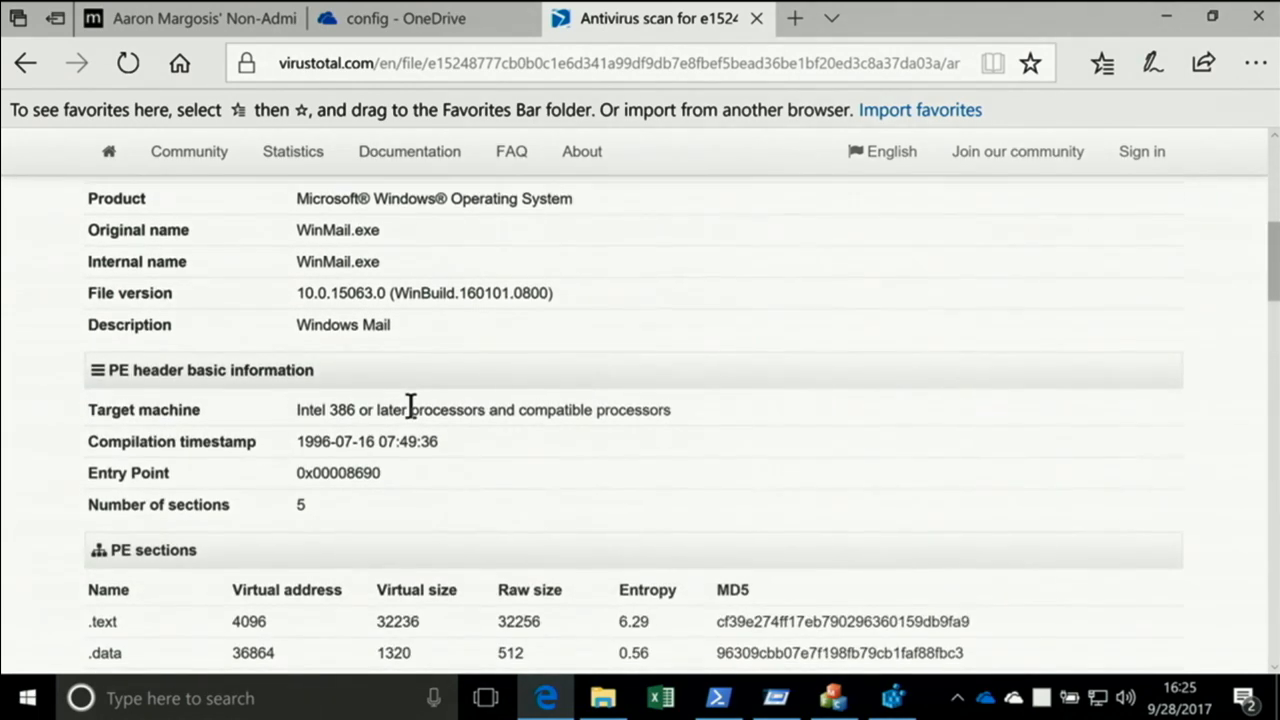
pyautogui.scroll(1, 480, 415)
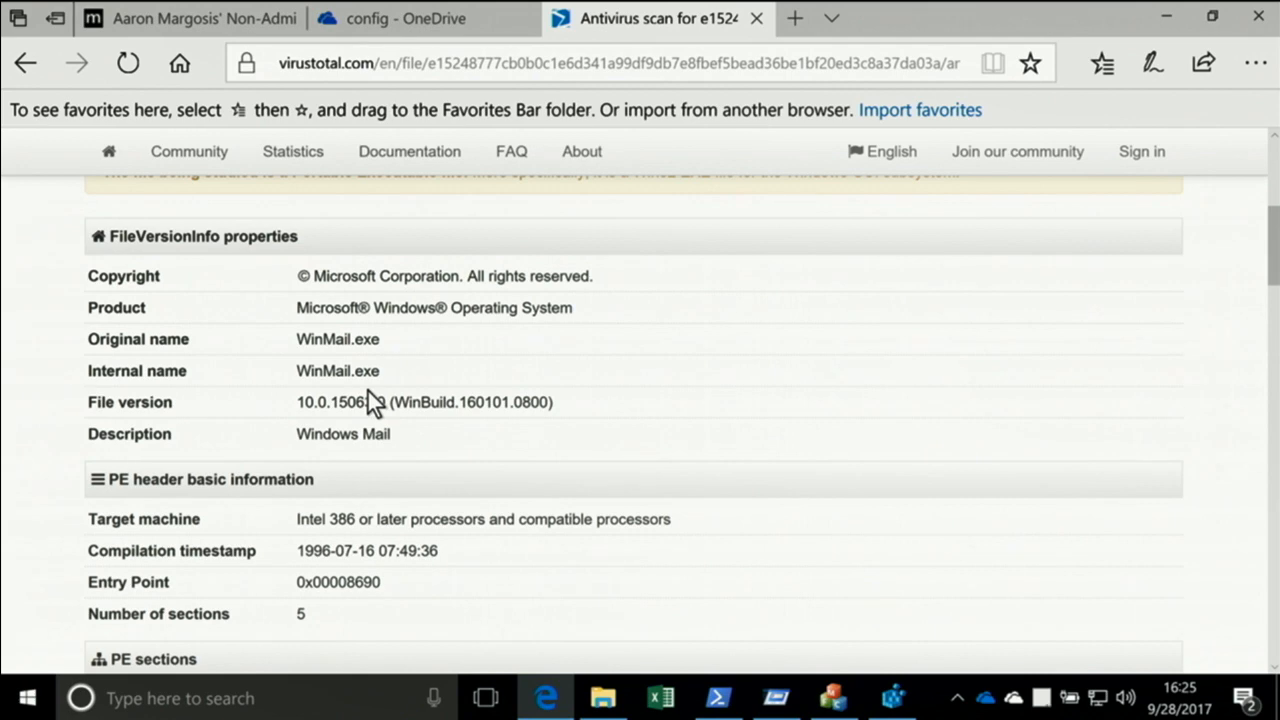
pyautogui.scroll(-2, 400, 390)
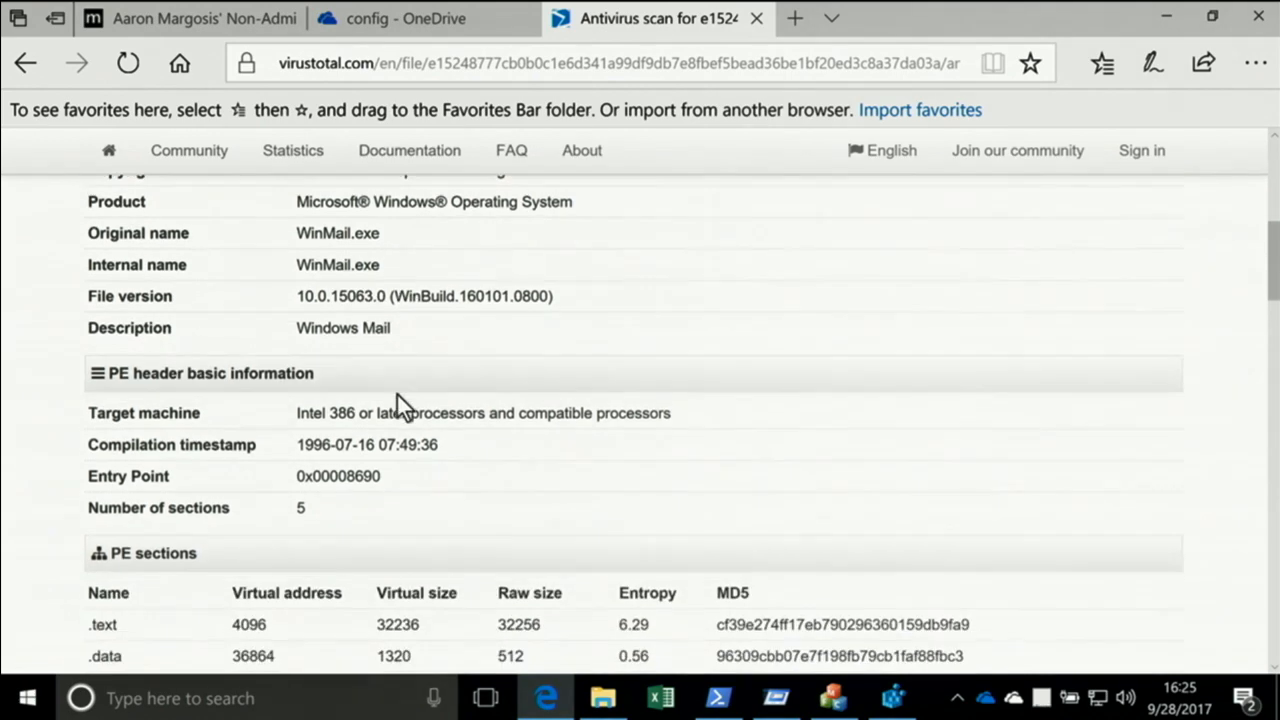
pyautogui.scroll(4, 396, 391)
pyautogui.scroll(2, 410, 392)
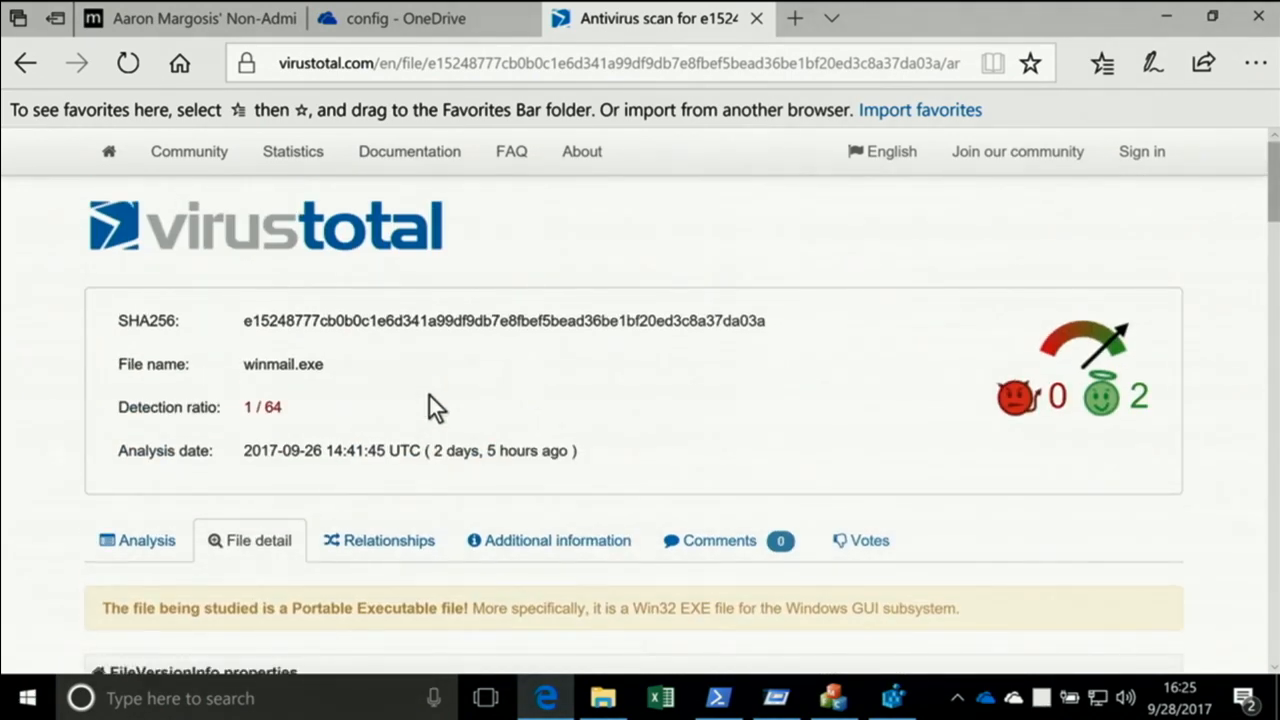
pyautogui.click(1164, 16)
# Look through the VirusTotal results of the Explorer, Task Scheduler and Services entries, and hide the VirusTotal clean entries
pyautogui.scroll(-12, 945, 405)
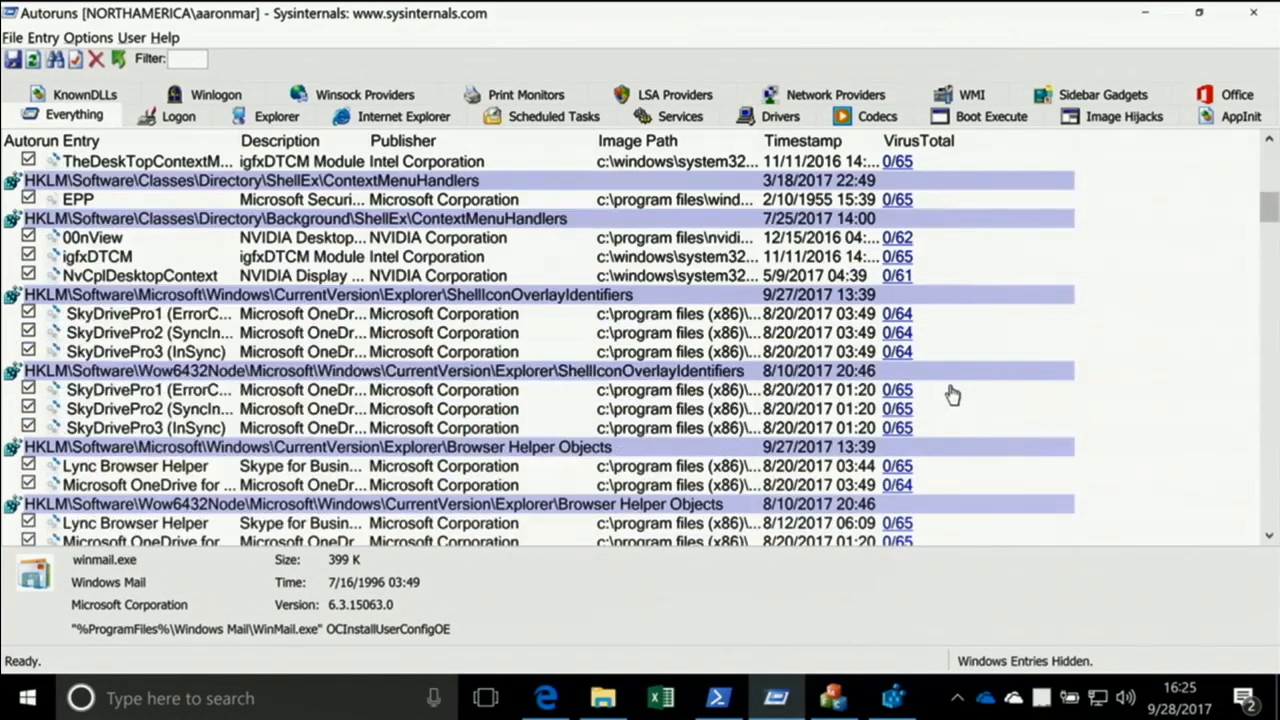
pyautogui.scroll(-2, 951, 390)
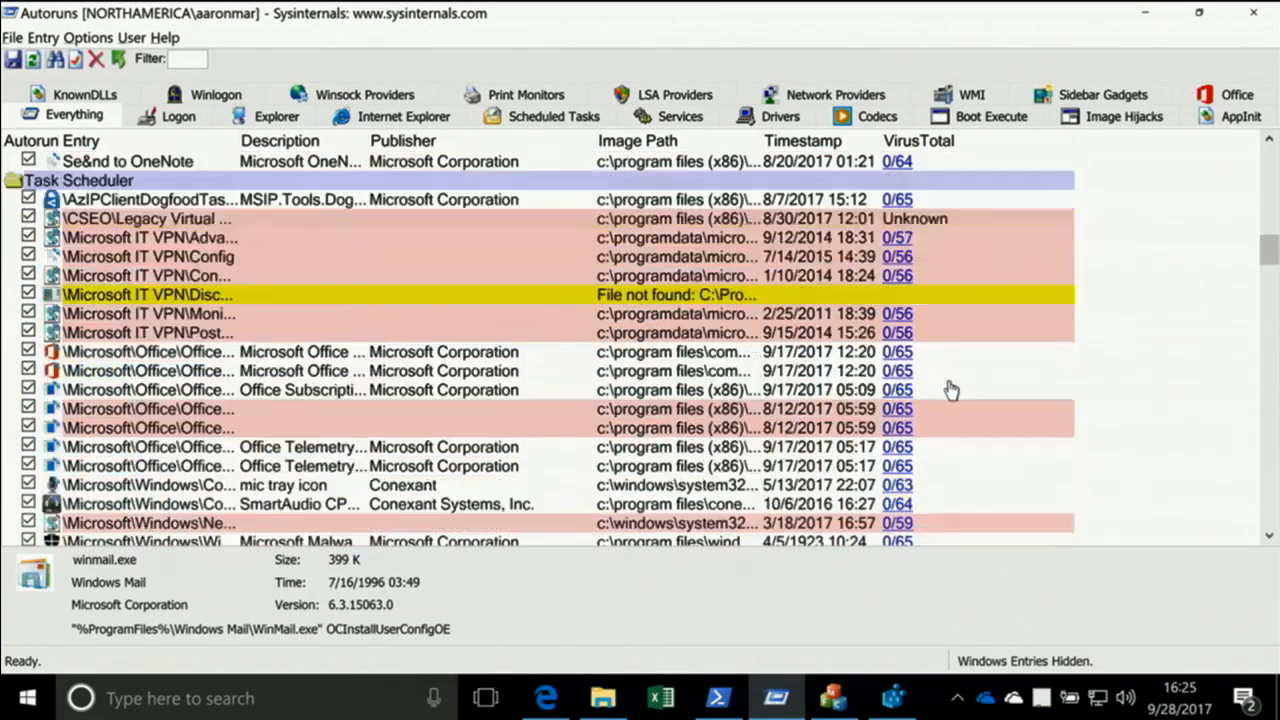
pyautogui.scroll(3, 948, 390)
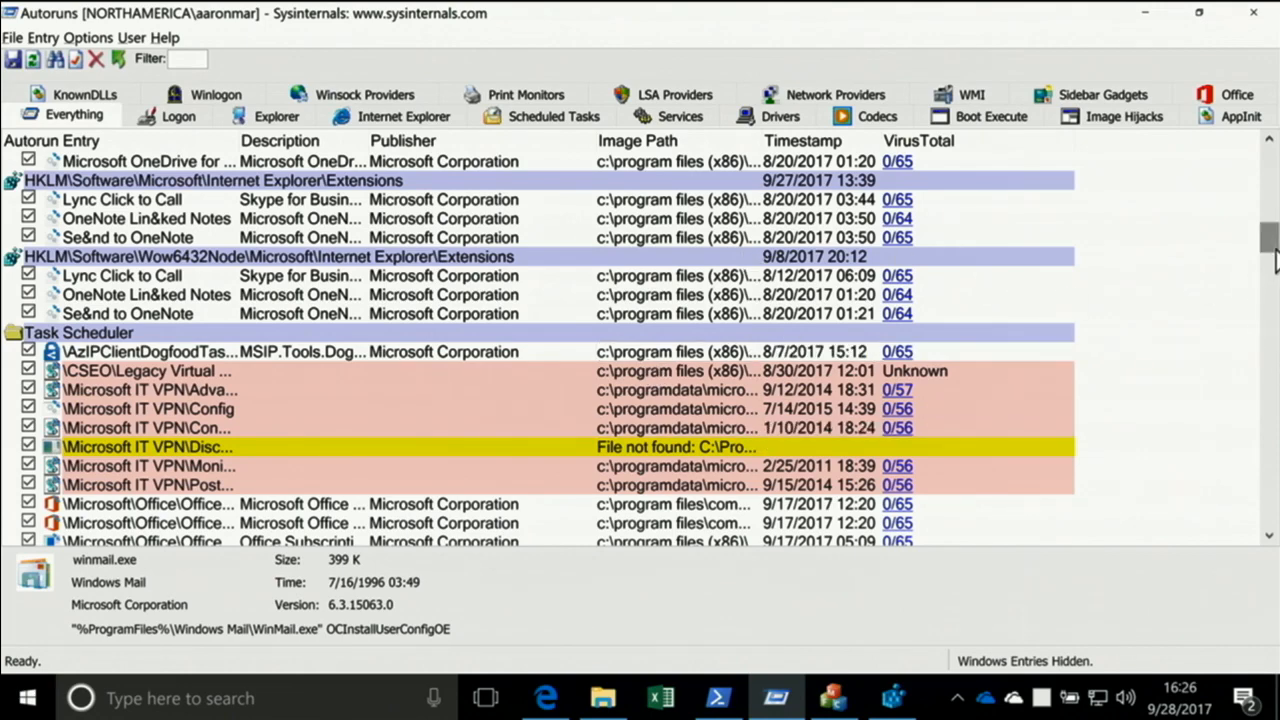
pyautogui.moveTo(1273, 250); pyautogui.dragTo(1270, 303)
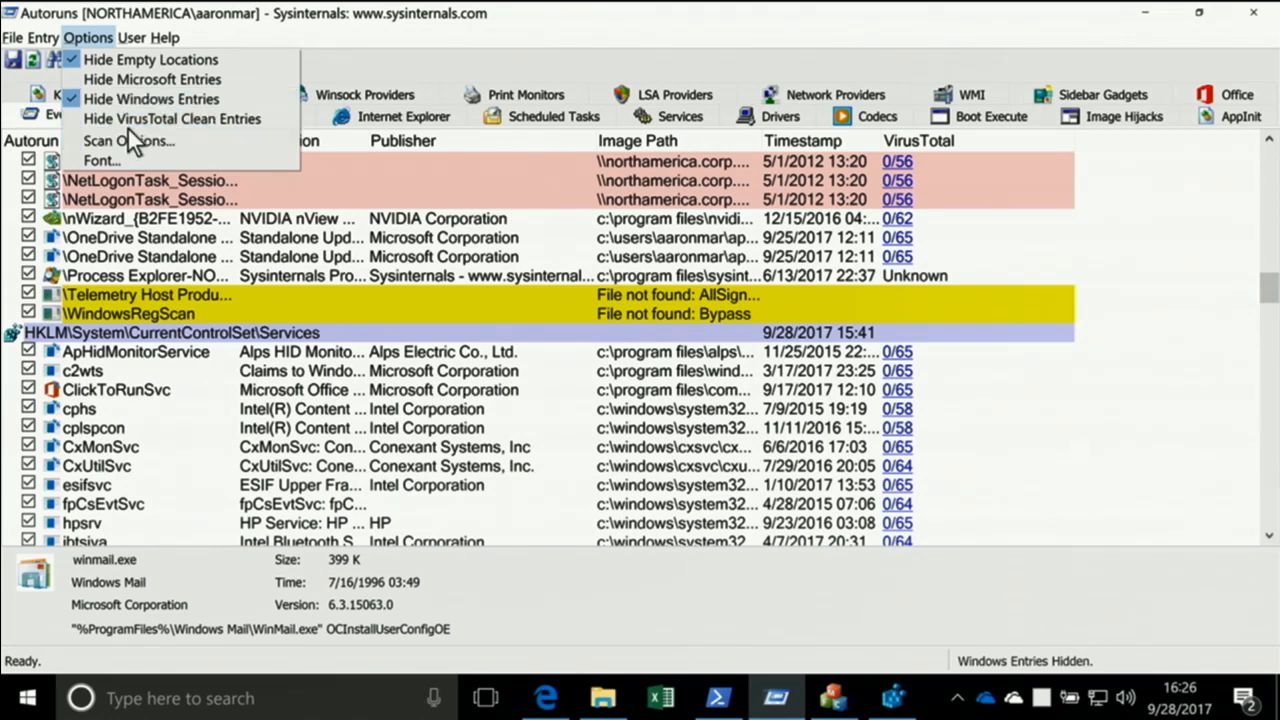
pyautogui.click(132, 119)
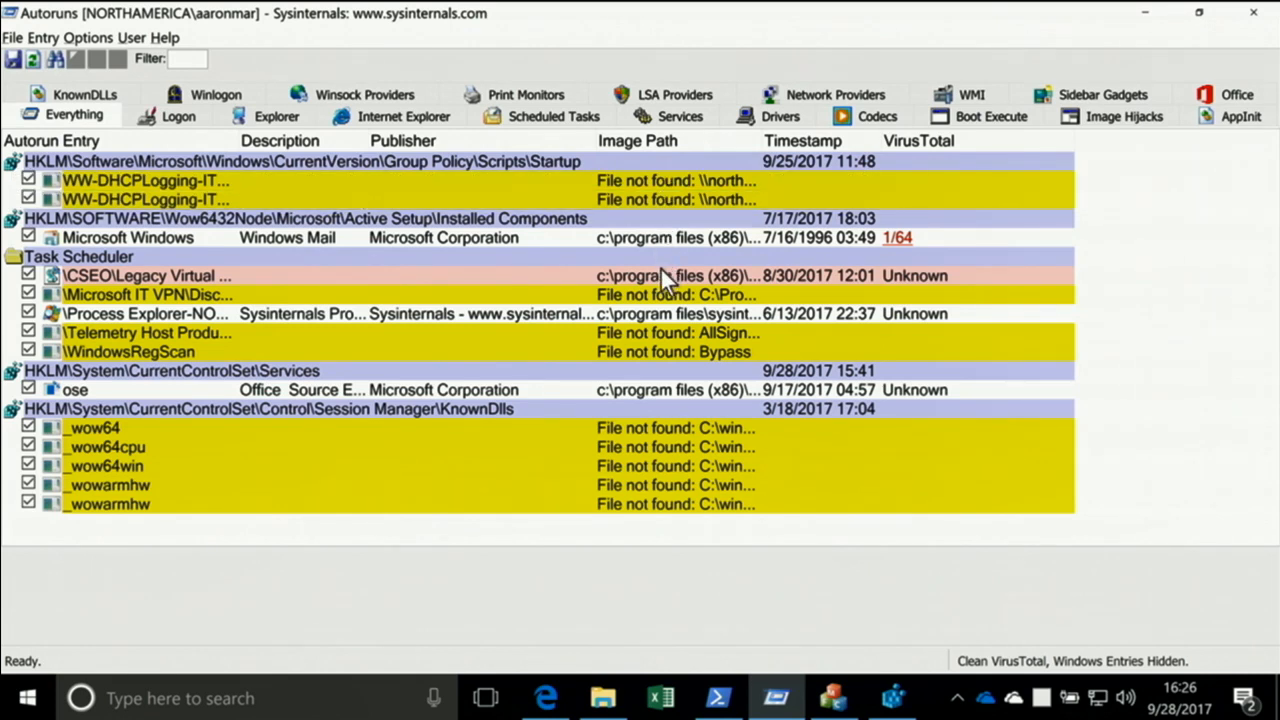
# Inspect the full PowerShell command line of the Telemetry Host task under Task Scheduler
pyautogui.click(666, 340)
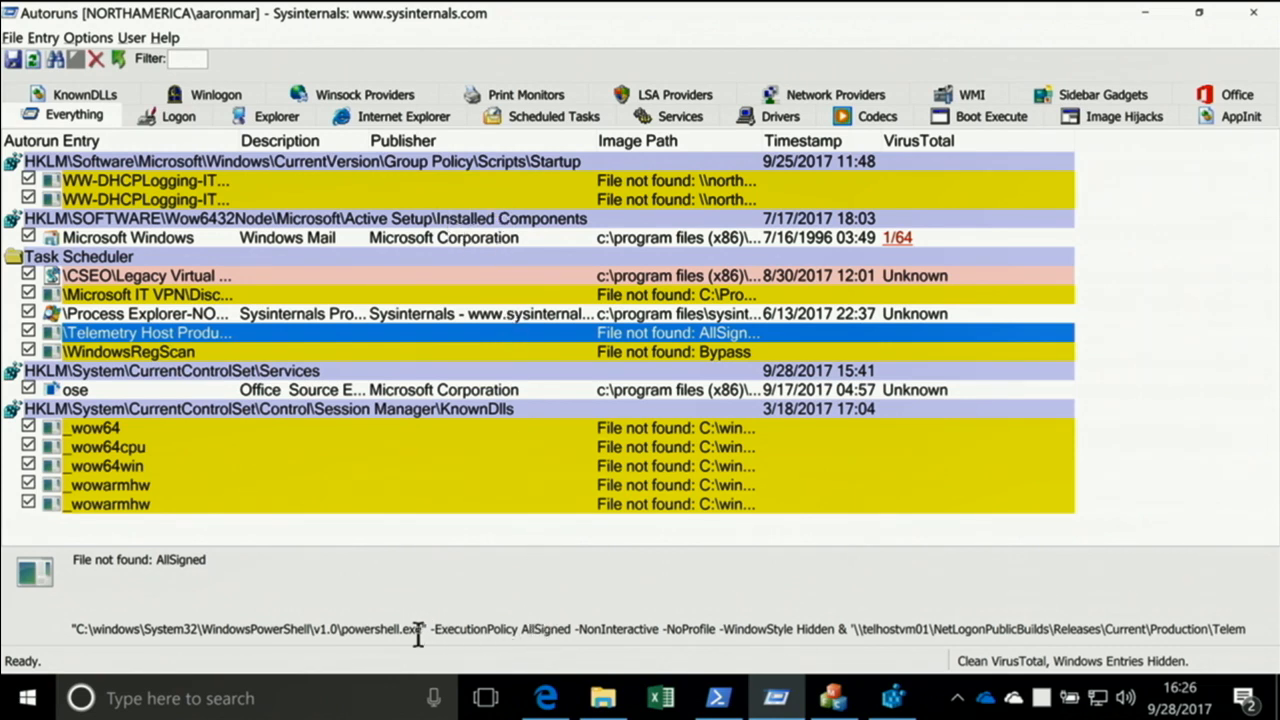
pyautogui.doubleClick(531, 629)
pyautogui.moveTo(480, 628); pyautogui.dragTo(1238, 640)
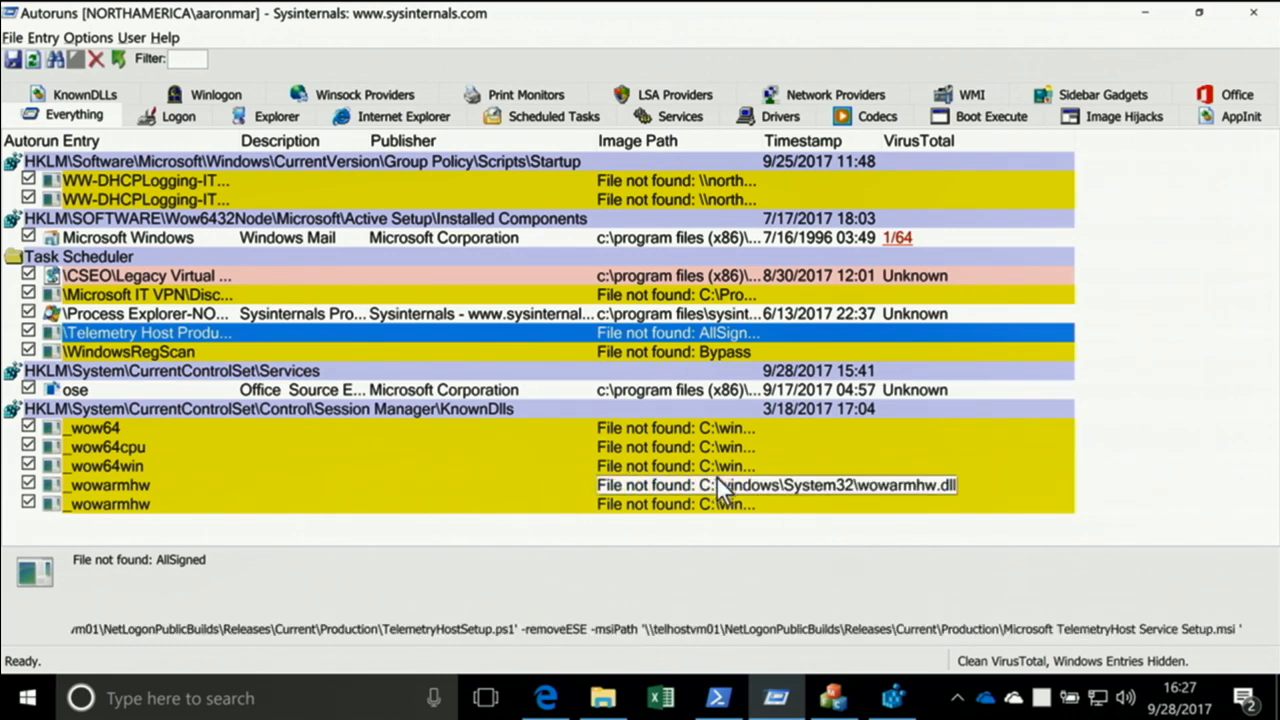
# Submit the Process Explorer scheduled task's image to VirusTotal, check its scan status page in Edge, and return to Autoruns
pyautogui.click(917, 314)
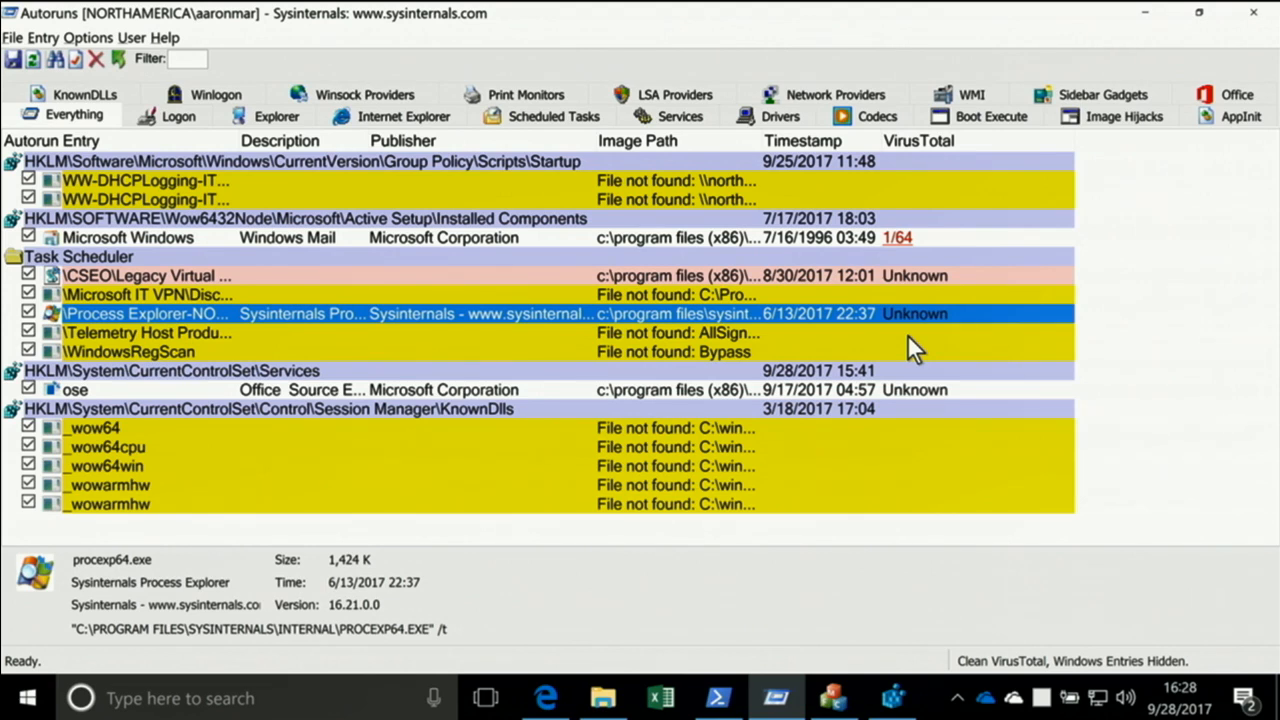
pyautogui.rightClick(692, 309)
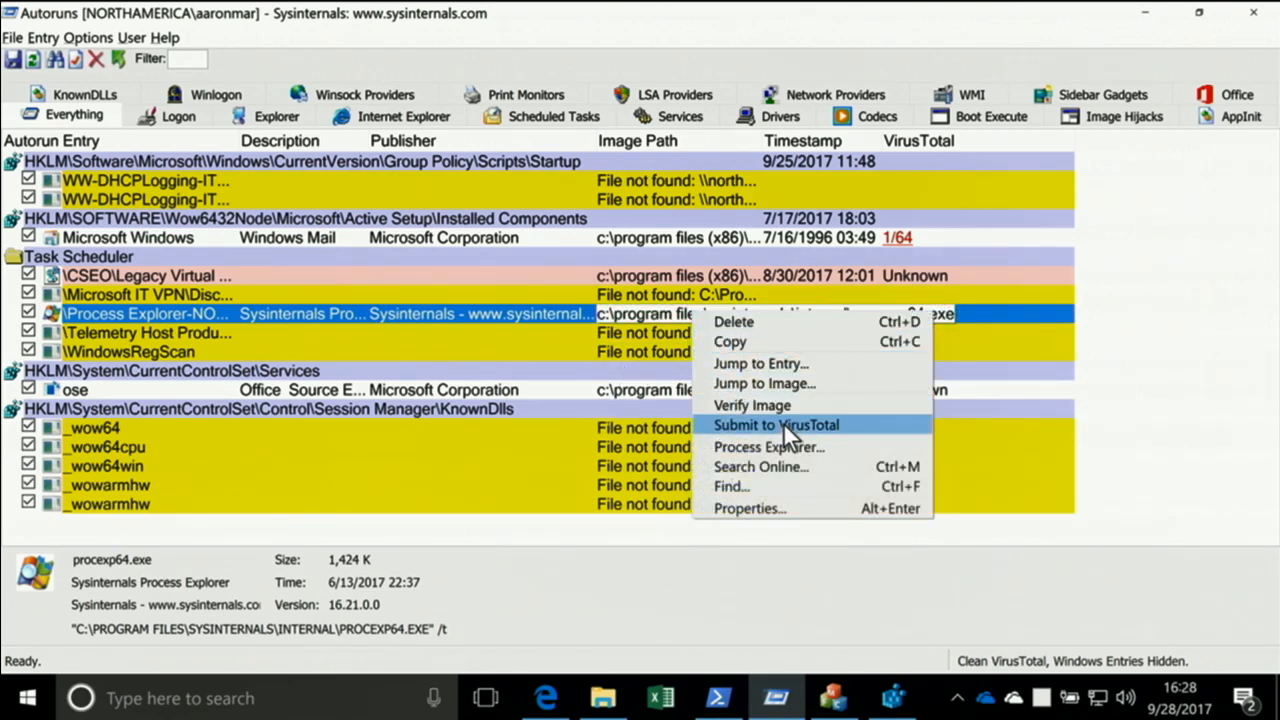
pyautogui.click(785, 425)
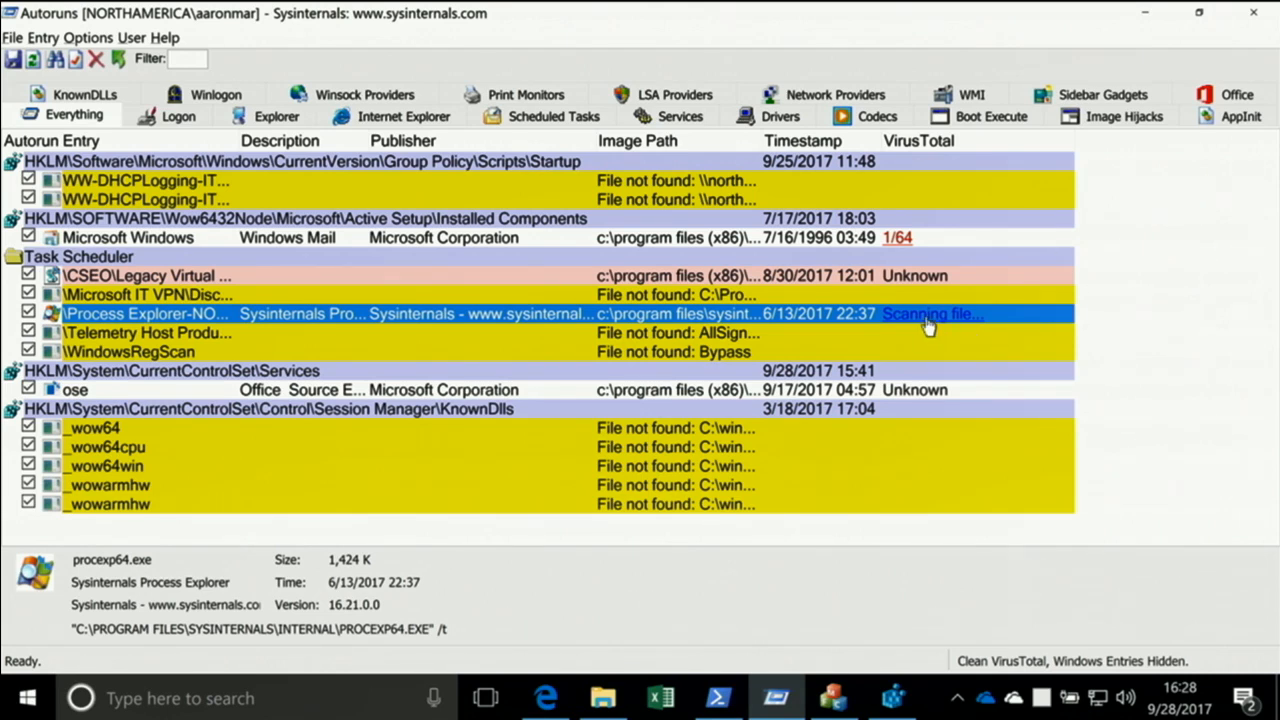
pyautogui.click(546, 700)
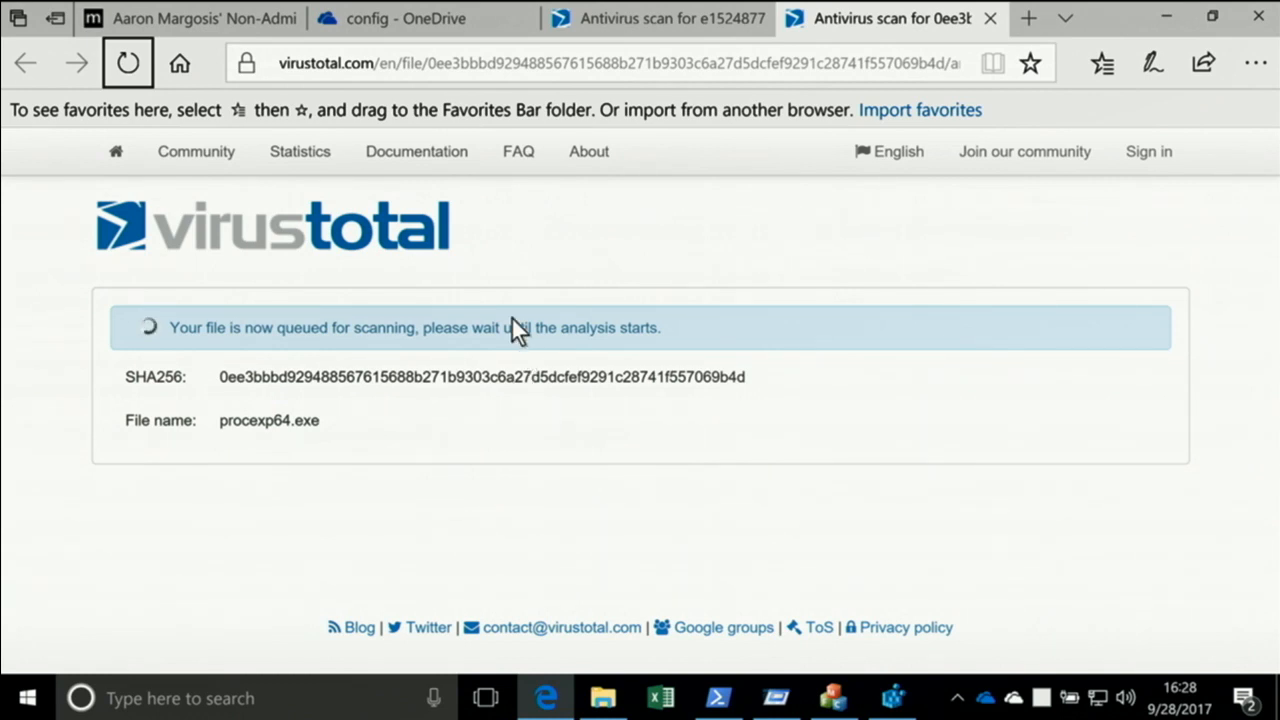
pyautogui.click(1163, 18)
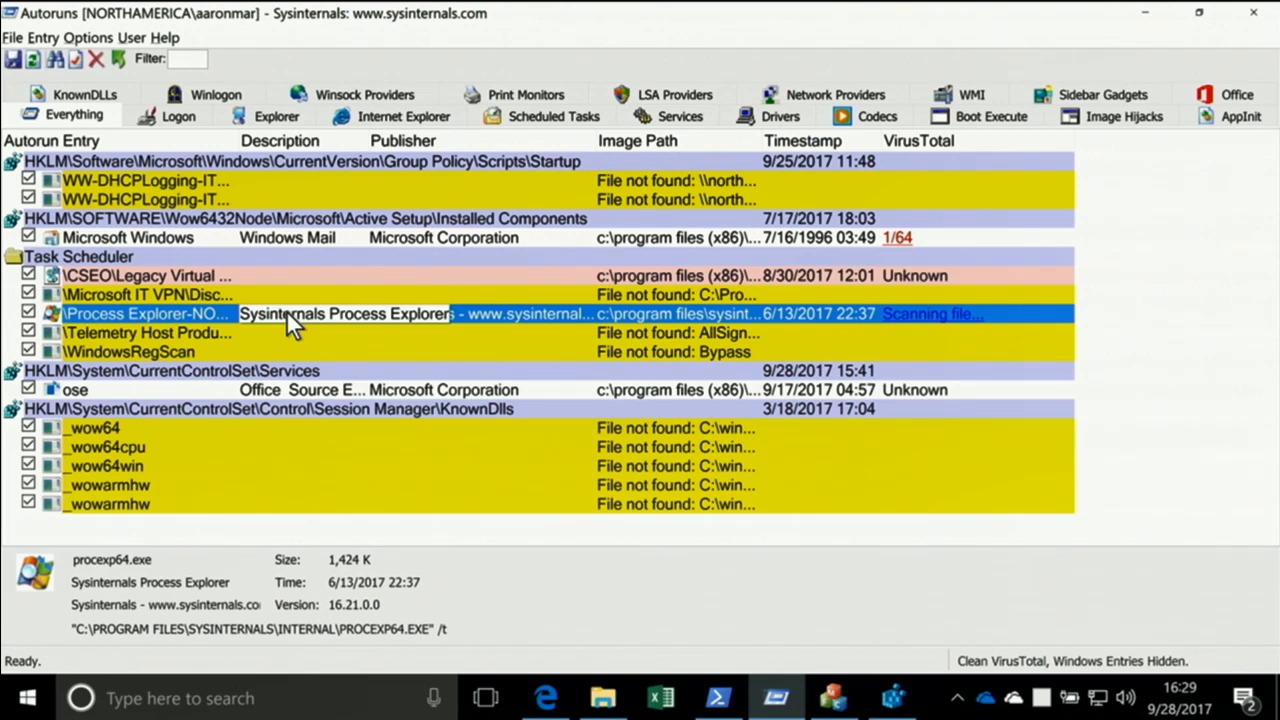
# Save the filtered Autoruns output to the Documents folder in Text (*.txt) format, keeping the suggested name
pyautogui.click(12, 37)
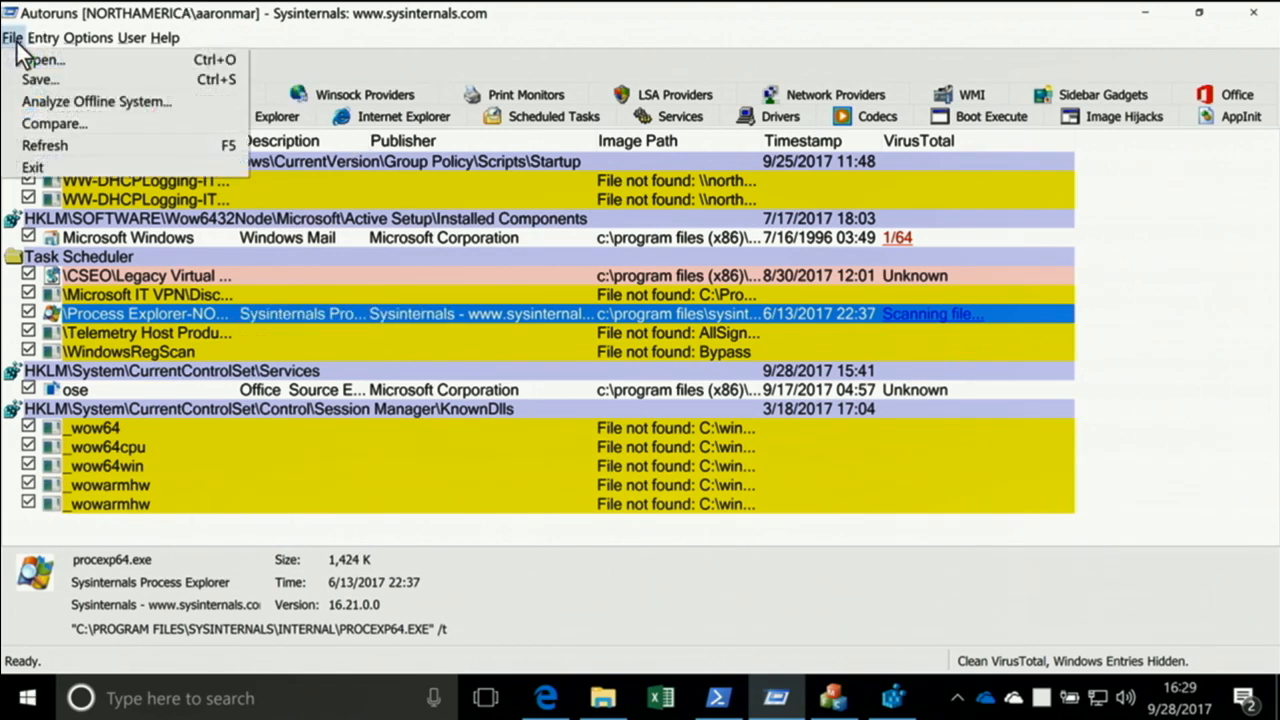
pyautogui.moveTo(43, 37)
pyautogui.click(28, 80)
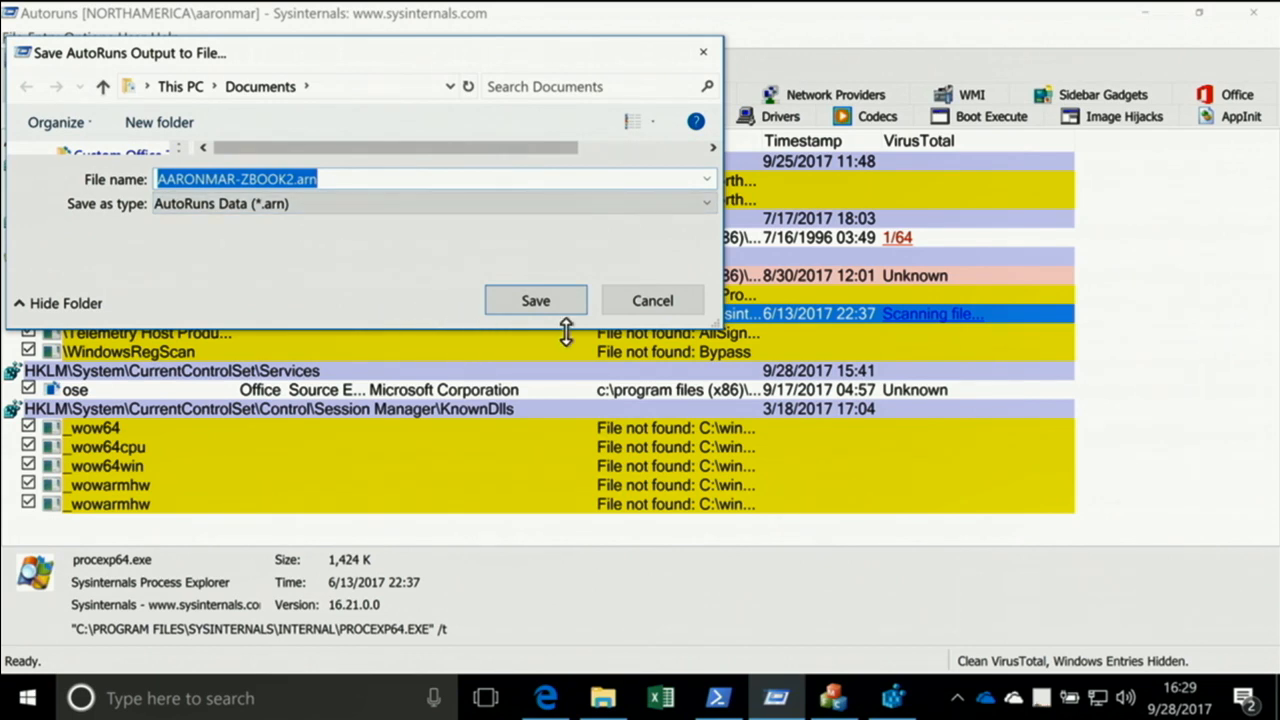
pyautogui.moveTo(720, 330); pyautogui.dragTo(814, 504)
pyautogui.click(504, 380)
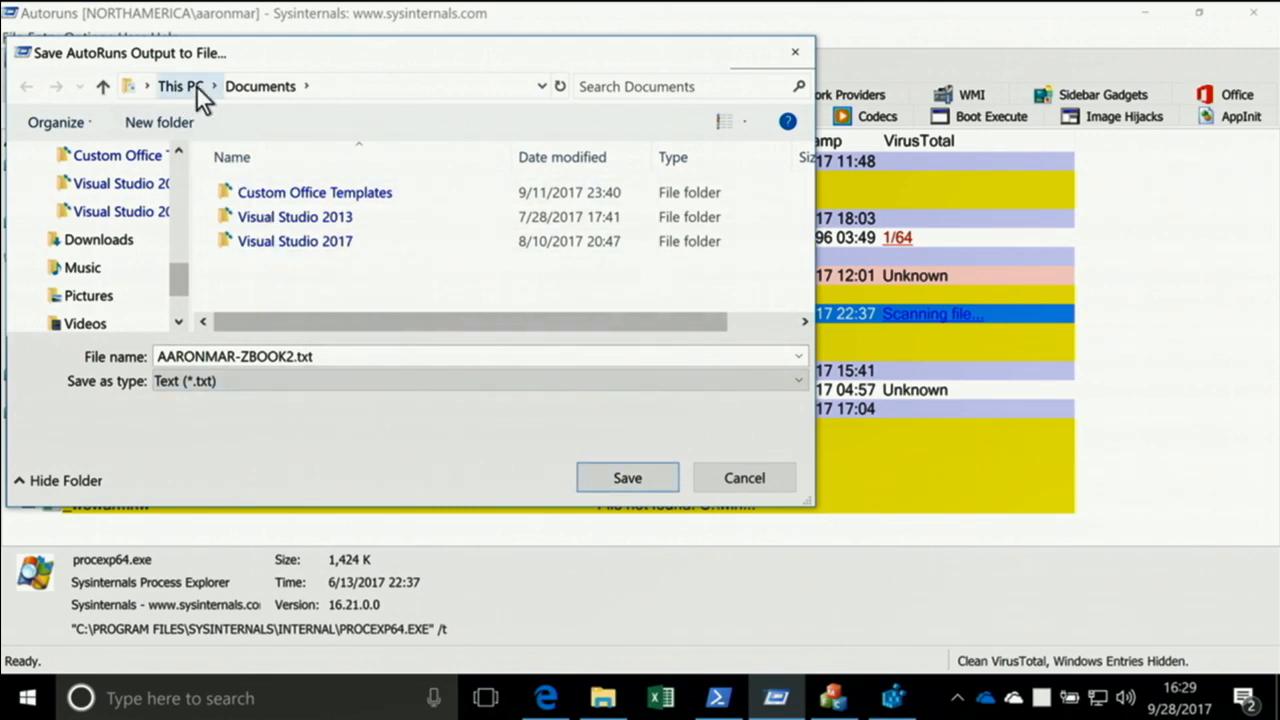
pyautogui.click(624, 478)
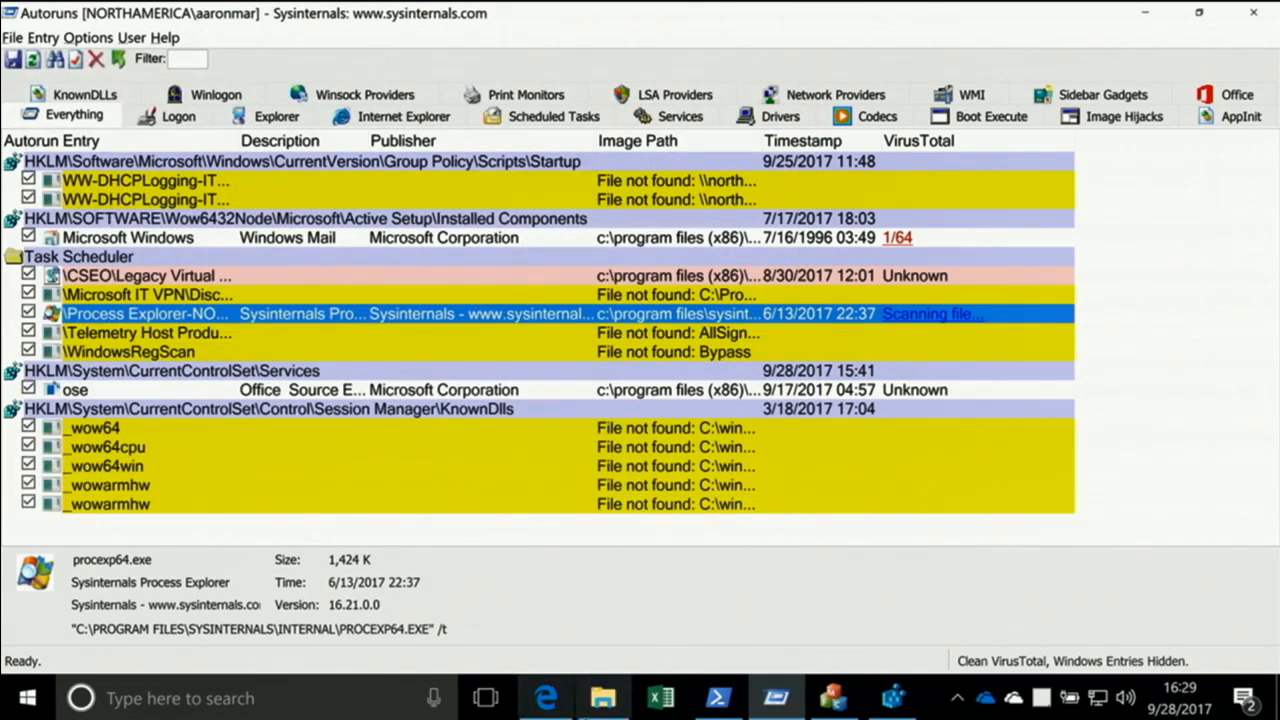
# Open the saved text export from the Documents folder in Notepad, review its contents, and close it
pyautogui.rightClick(602, 698)
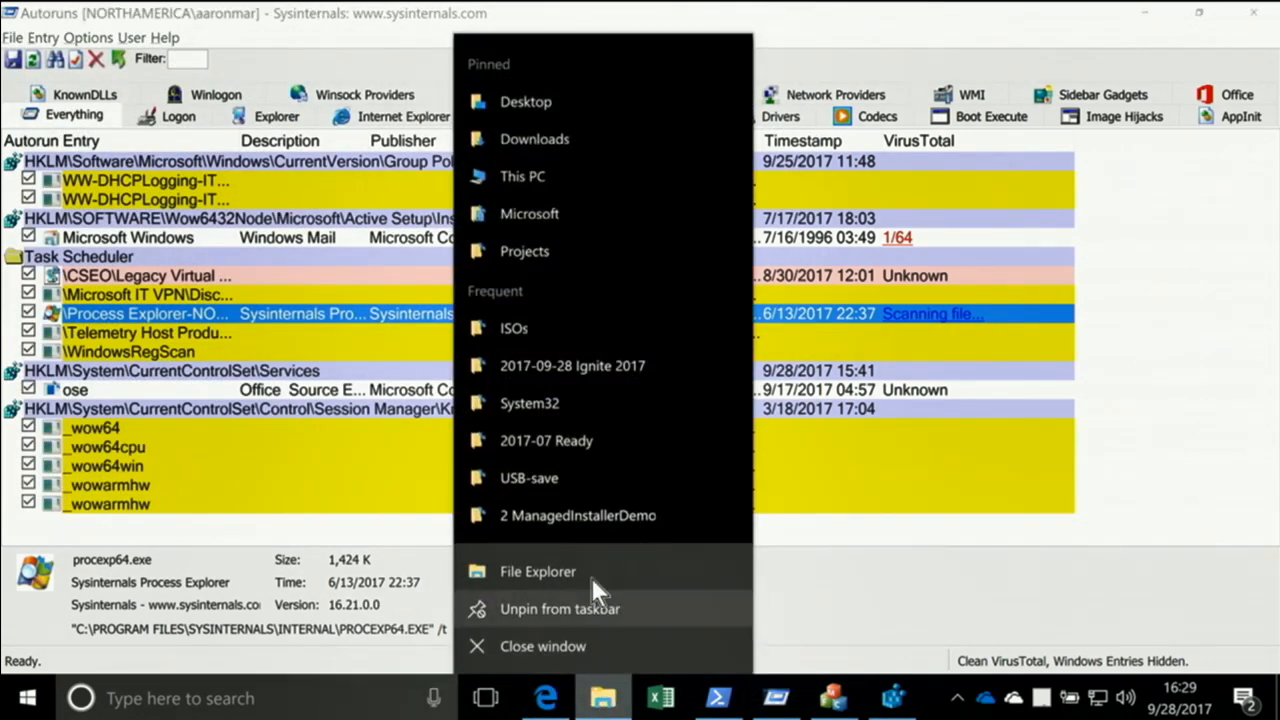
pyautogui.click(545, 107)
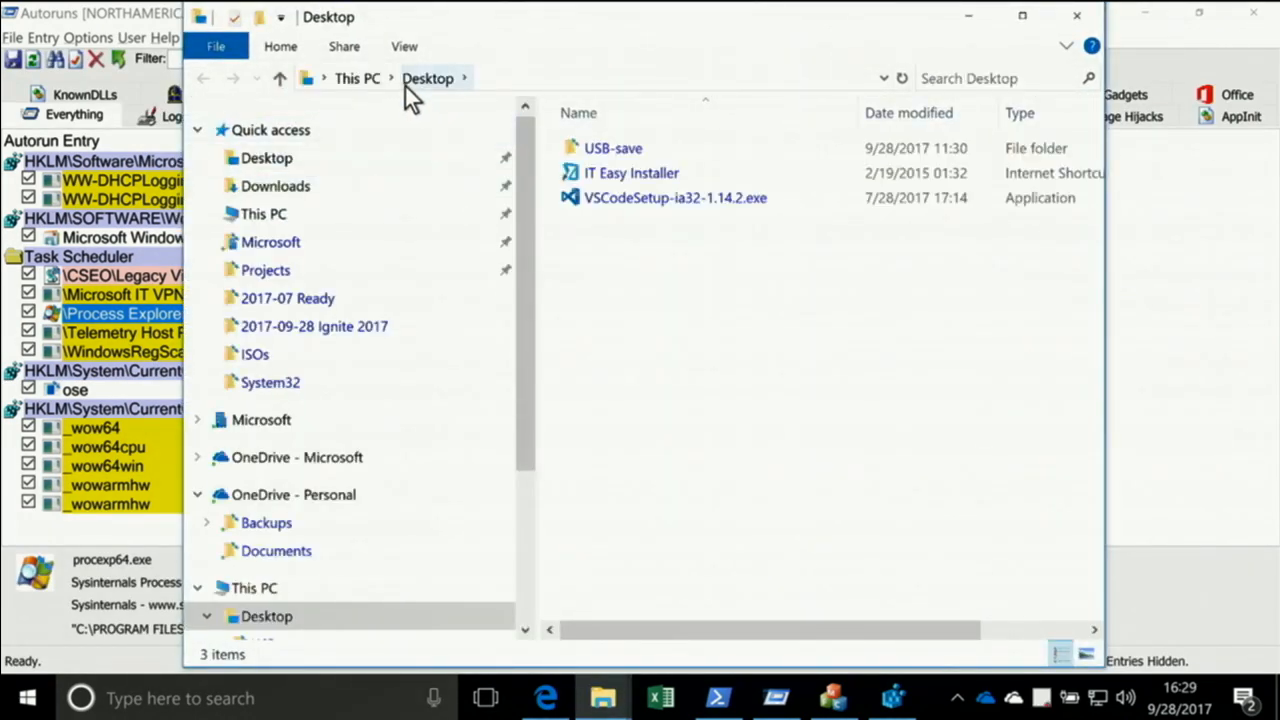
pyautogui.click(392, 80)
pyautogui.click(400, 122)
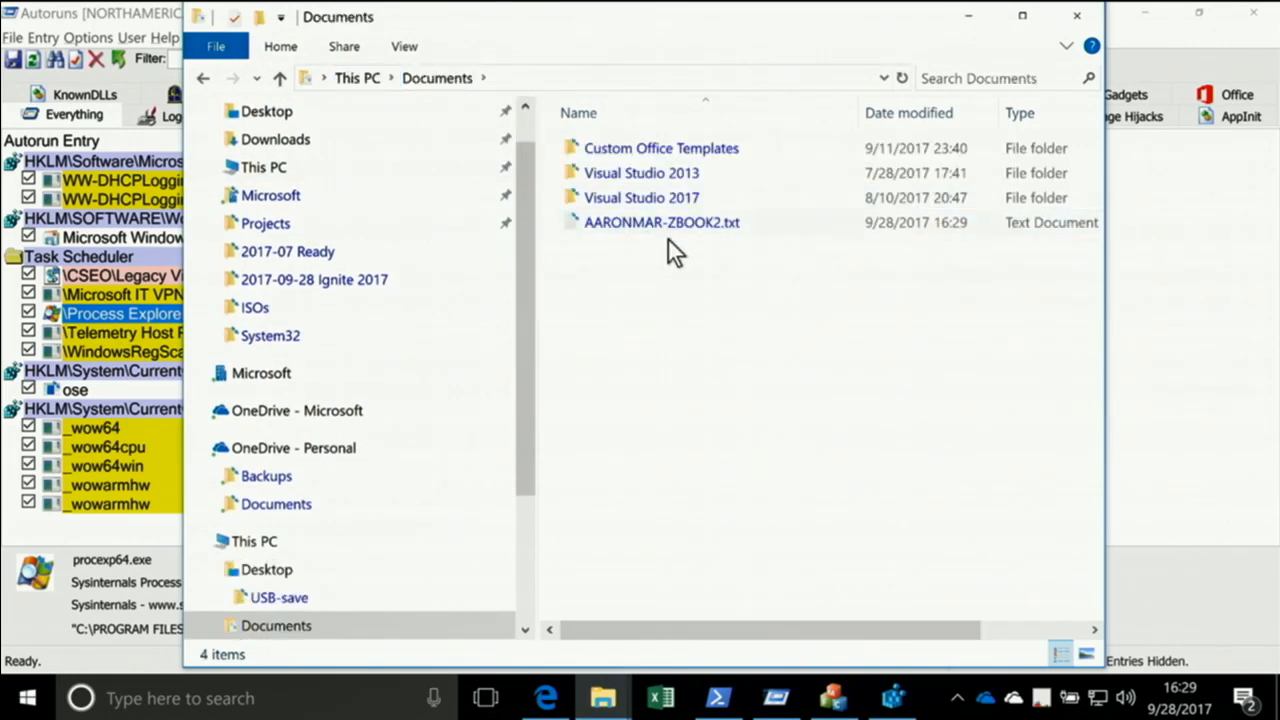
pyautogui.doubleClick(654, 224)
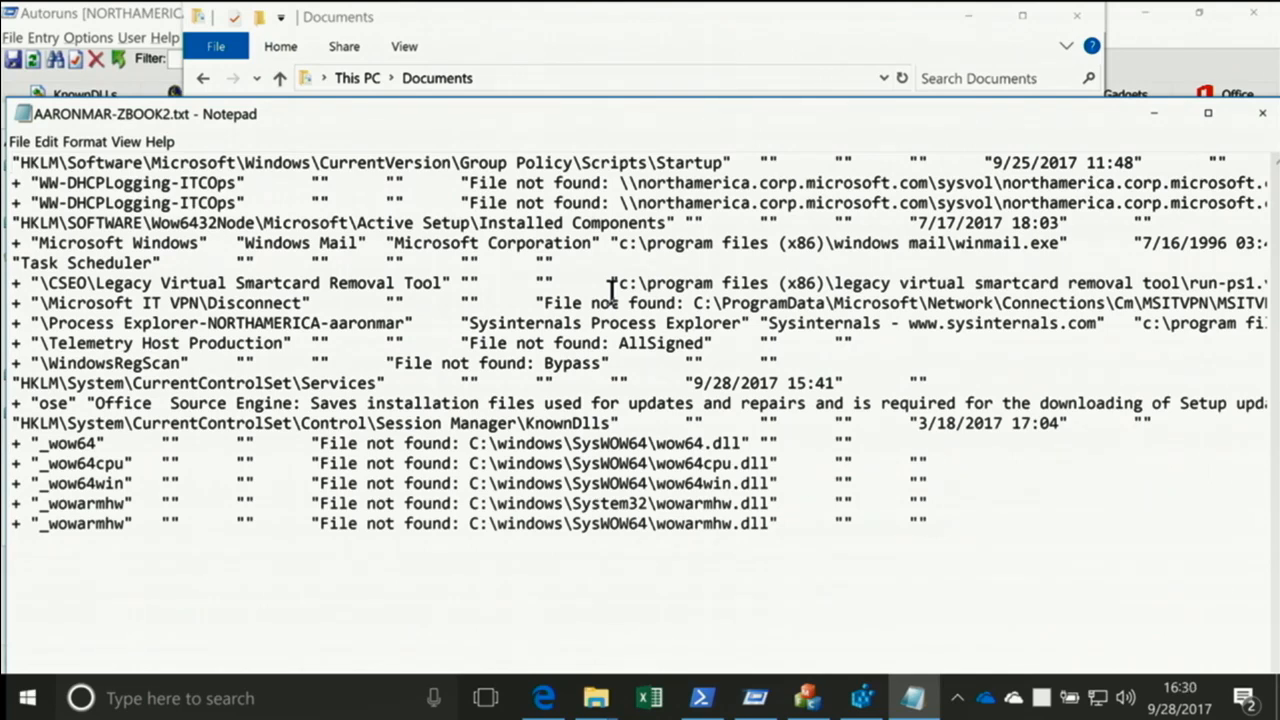
pyautogui.click(1261, 113)
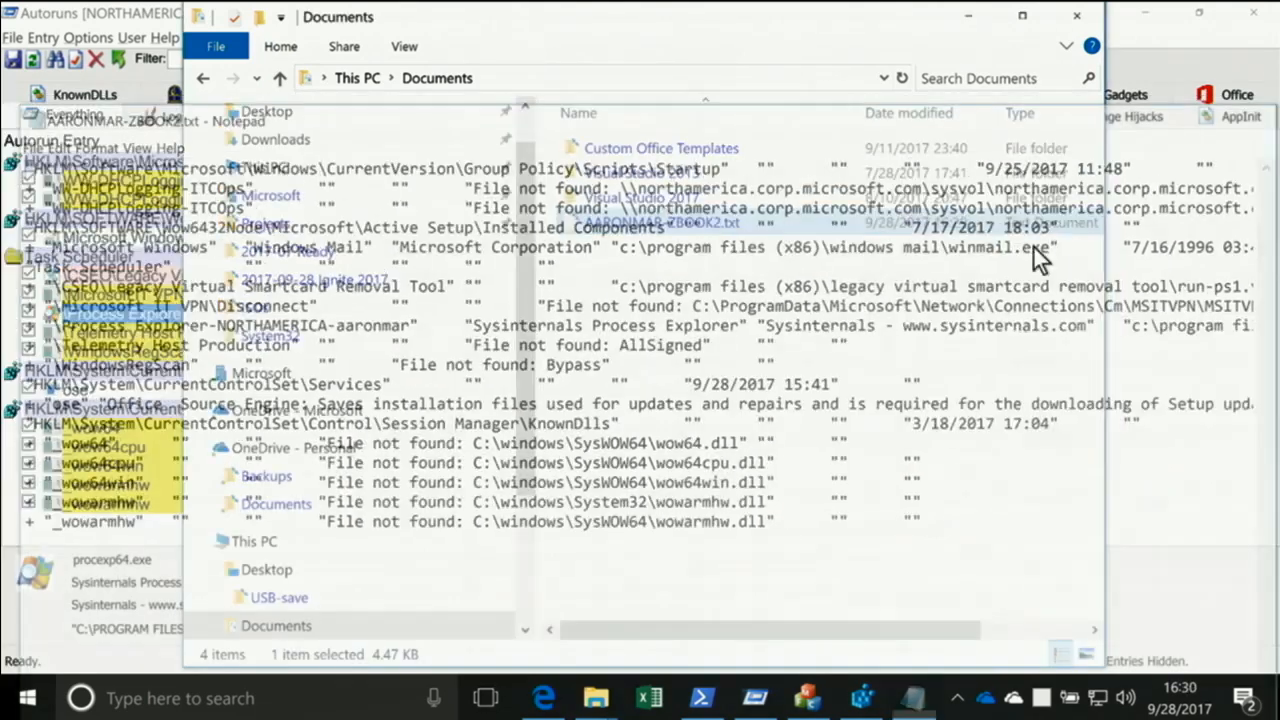
# Switch to PowerShell, display the Autoruns command-line usage with "autoruns /?", dismiss it, and clear the console
pyautogui.click(718, 698)
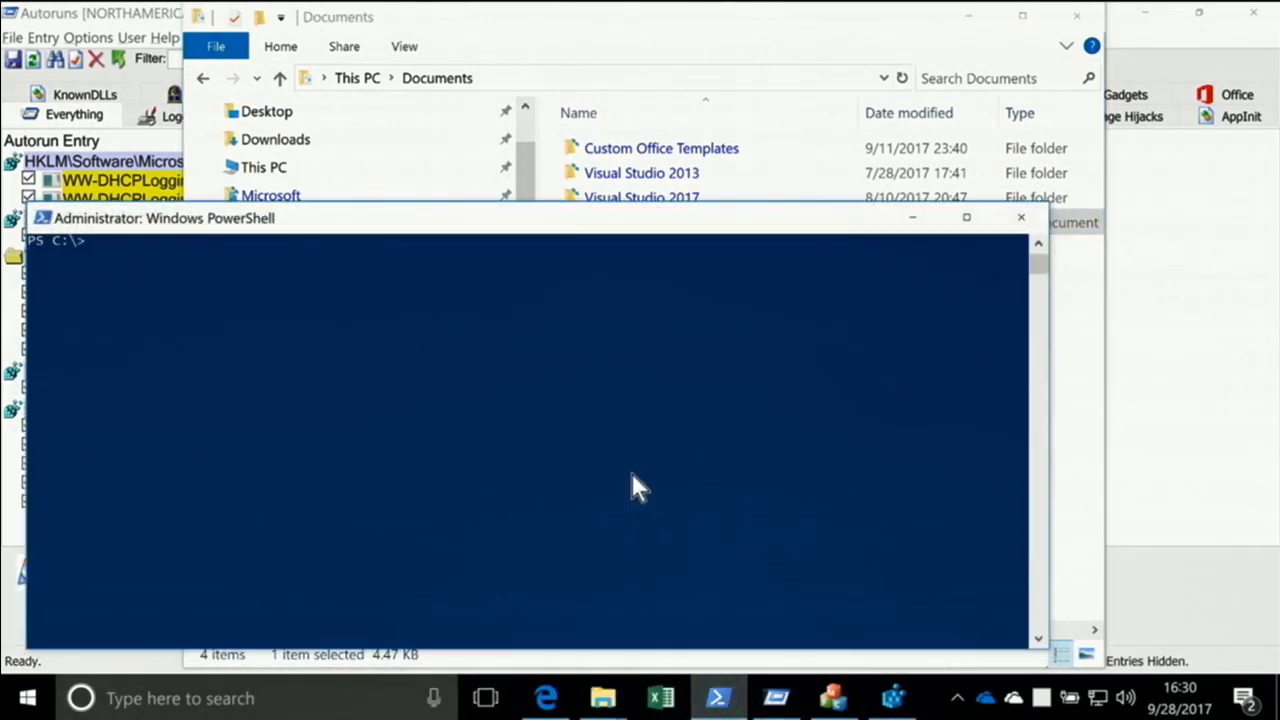
pyautogui.write('autoruns /?')
pyautogui.press('Return')
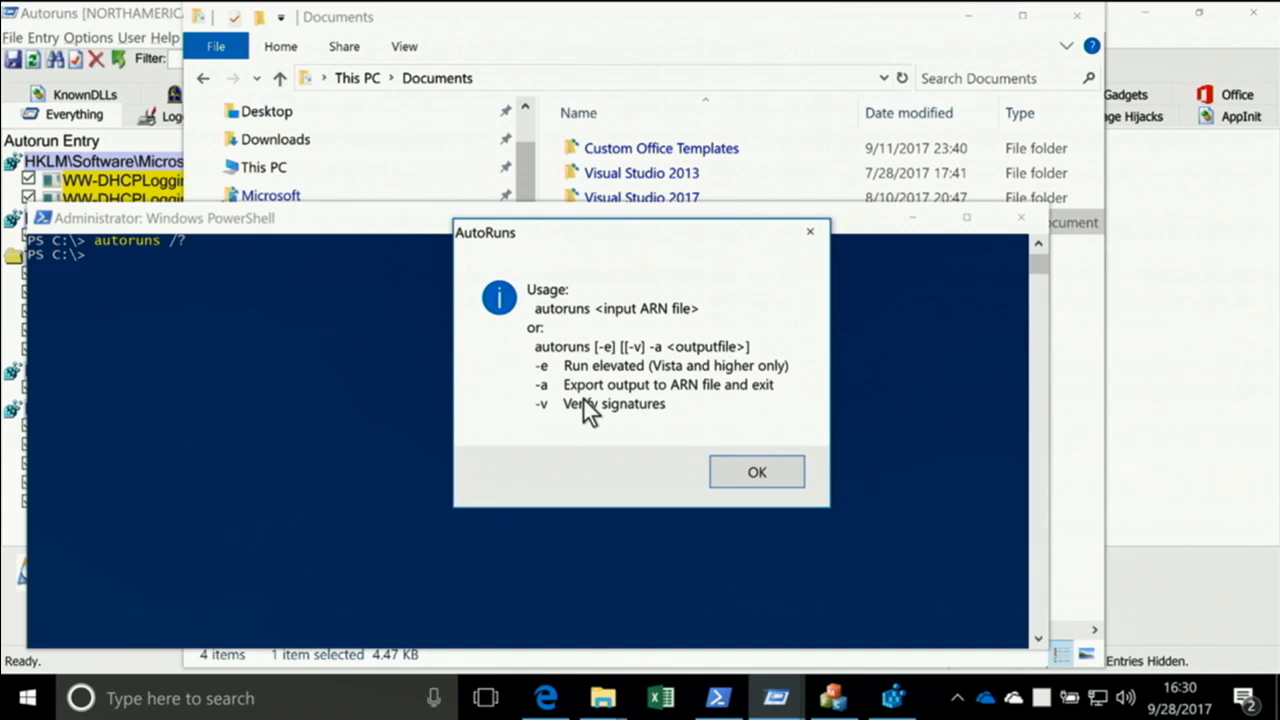
pyautogui.click(712, 468)
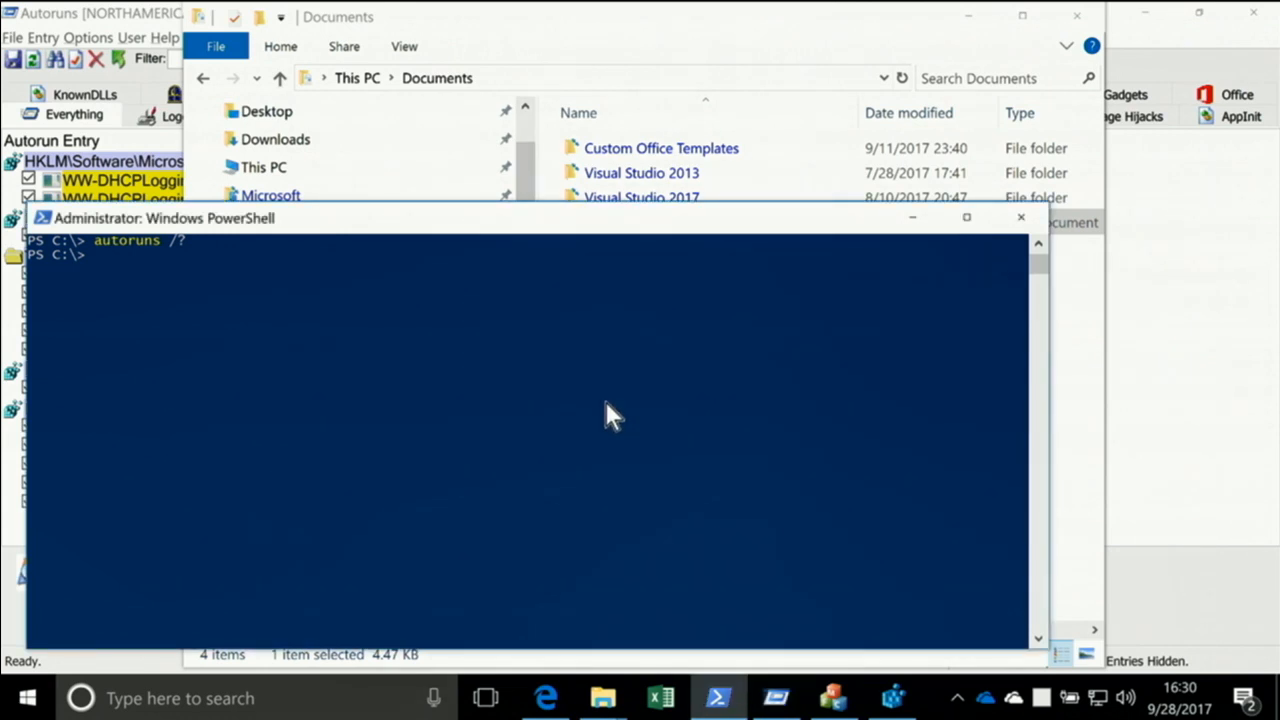
pyautogui.write('cls')
pyautogui.press('Return')
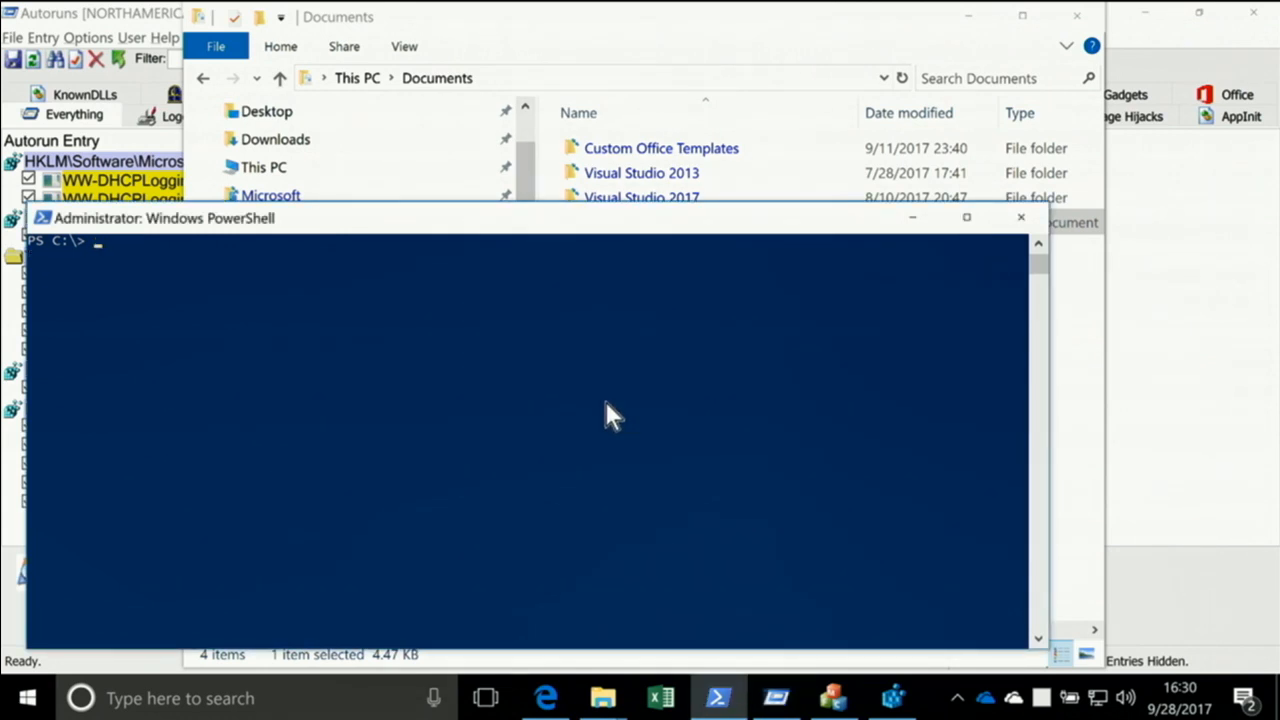
# Run autorunsc without options in PowerShell to list the autostart entries, and clear the console
pyautogui.write('sutorunsc')
pyautogui.press('Return')
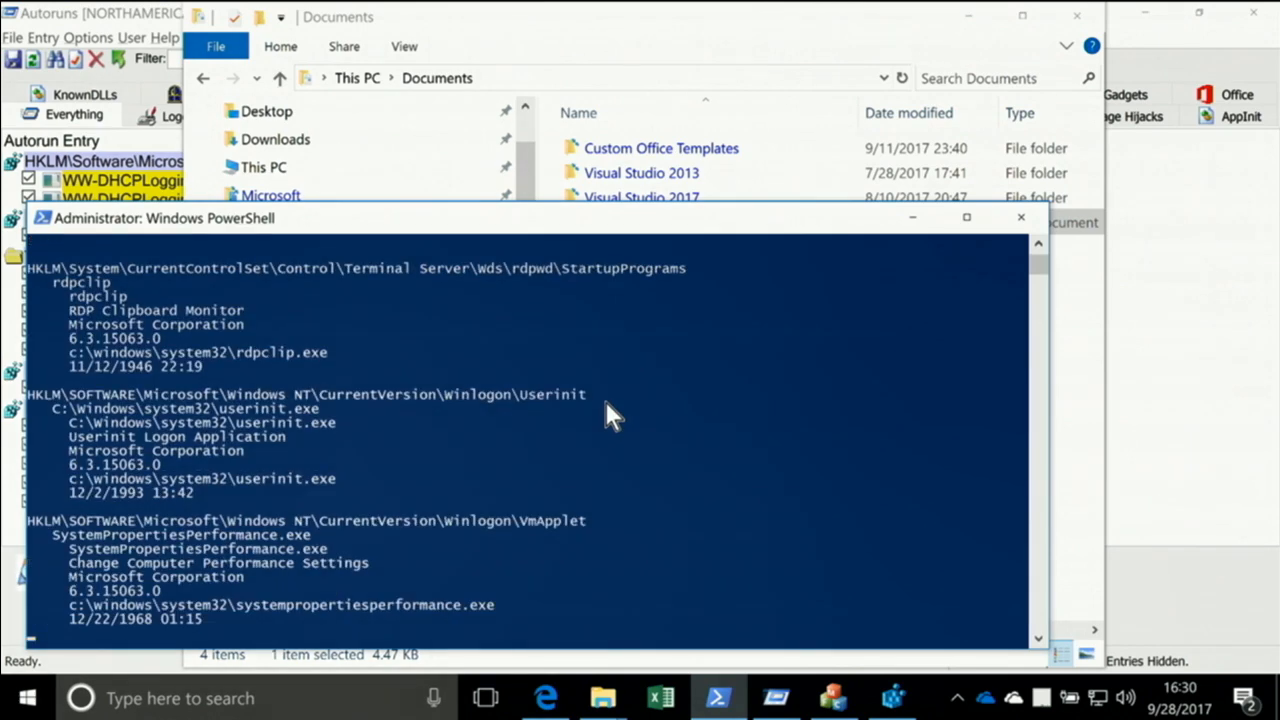
pyautogui.write('cls')
pyautogui.press('Return')
# Show PowerShell in full screen, review the autorunsc options with "autorunsc /?", and restore the windowed view
pyautogui.hotkey('alt', 'Return')
pyautogui.write('autorunsc /')
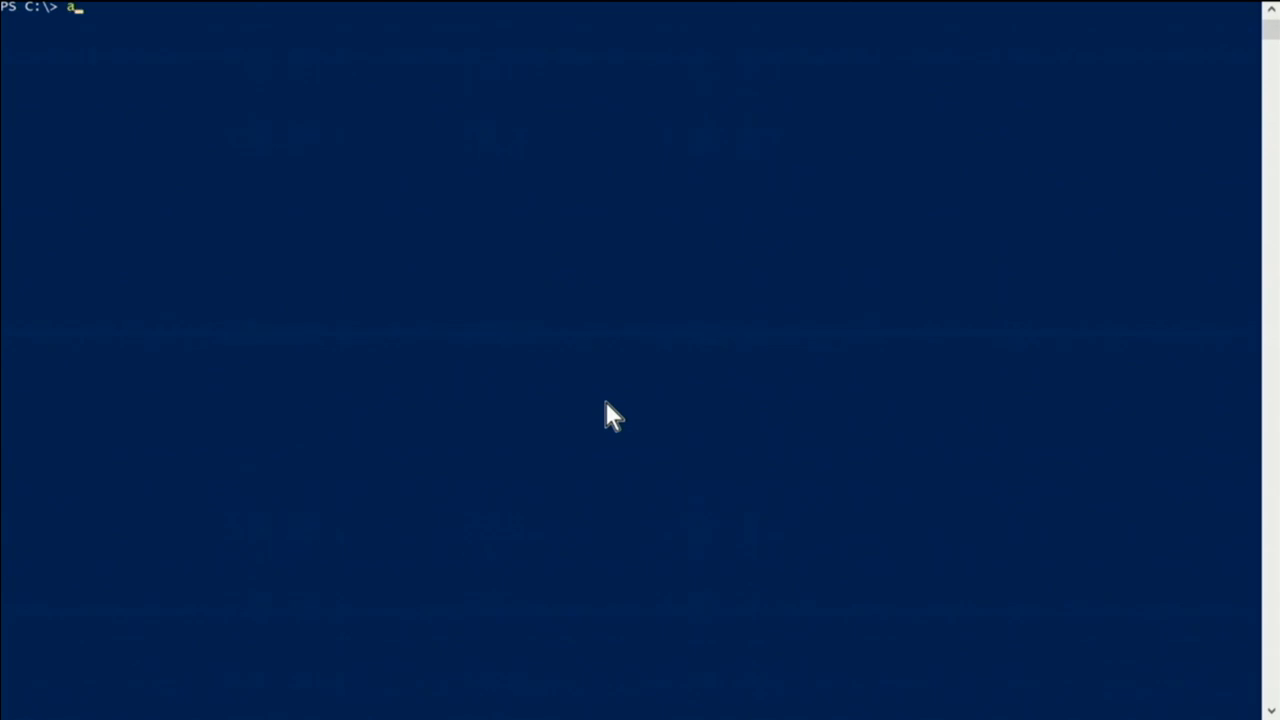
pyautogui.write('?')
pyautogui.press('Return')
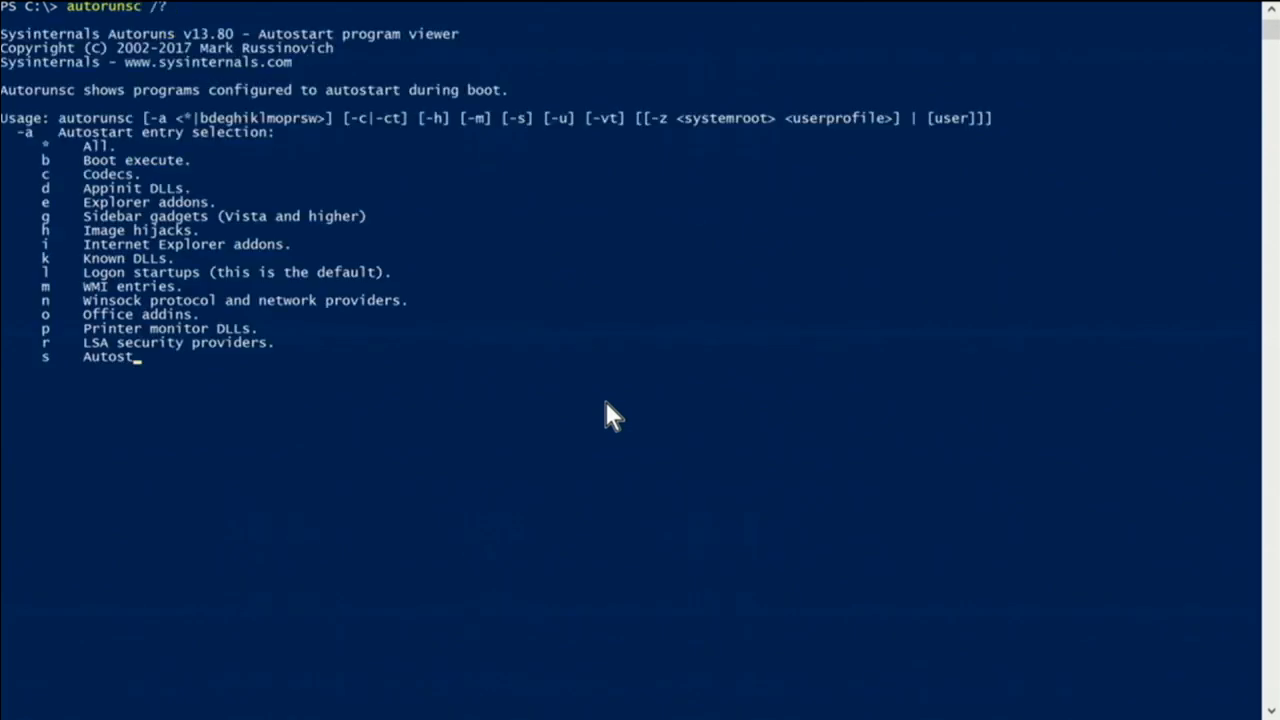
pyautogui.scroll(3, 545, 440)
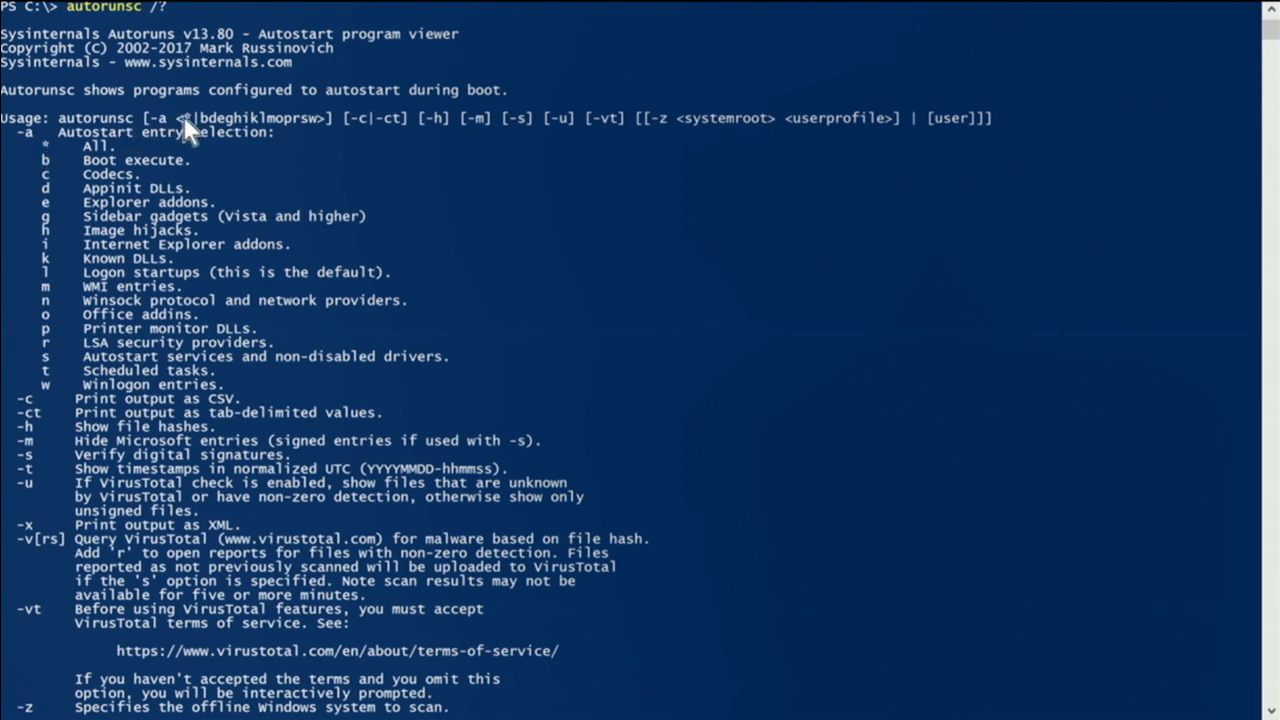
pyautogui.scroll(-3, 130, 262)
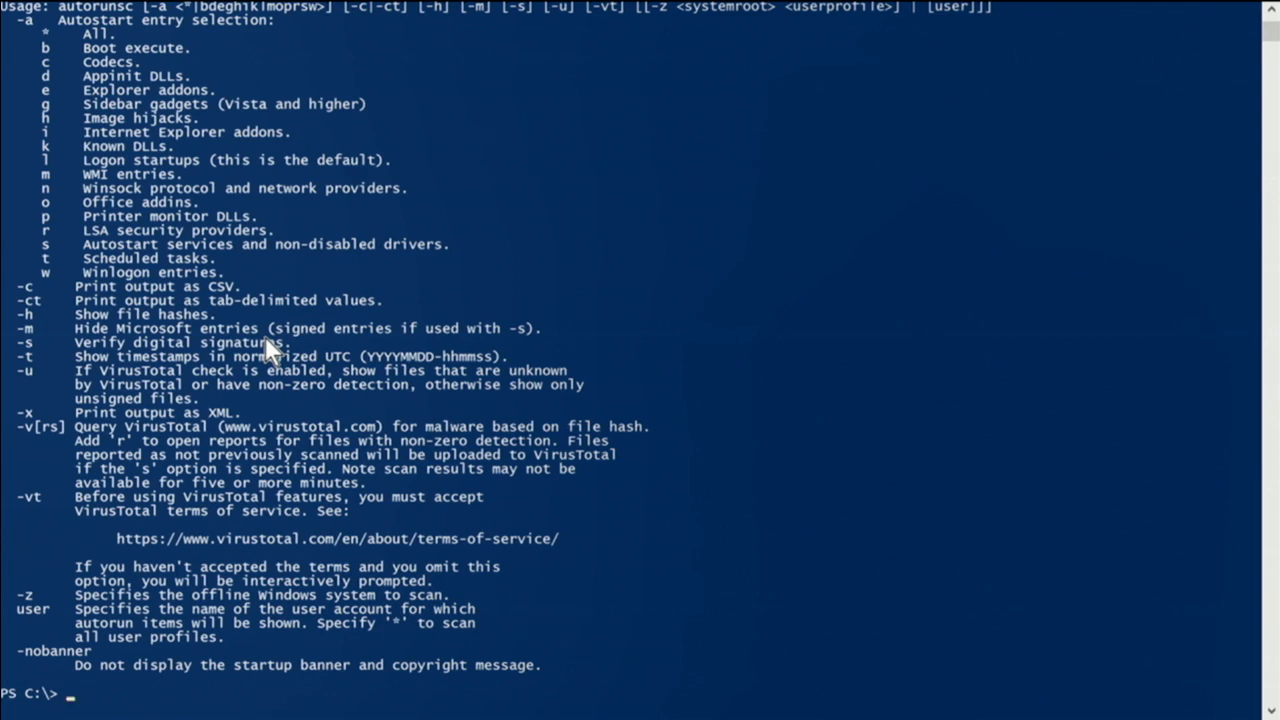
pyautogui.hotkey('alt', 'Return')
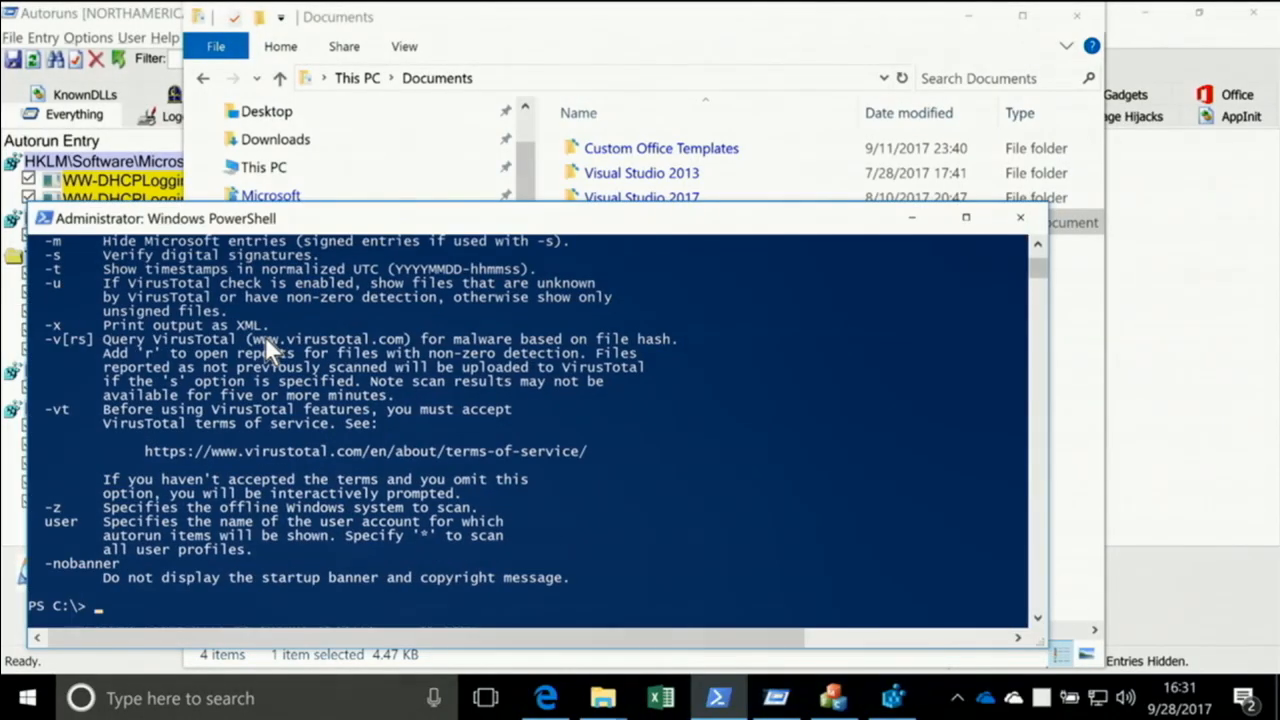
# Launch a Command Prompt, switch it to full screen, and exit it
pyautogui.press('super')
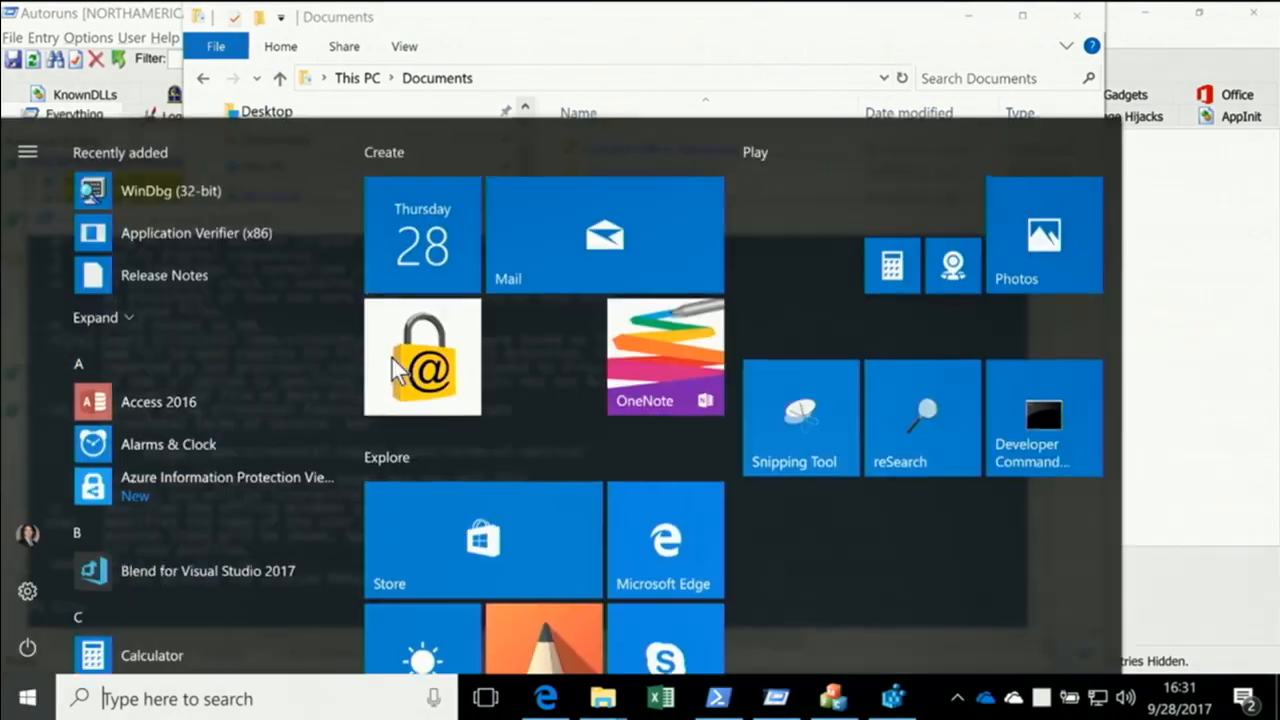
pyautogui.write('cmd')
pyautogui.press('Return')
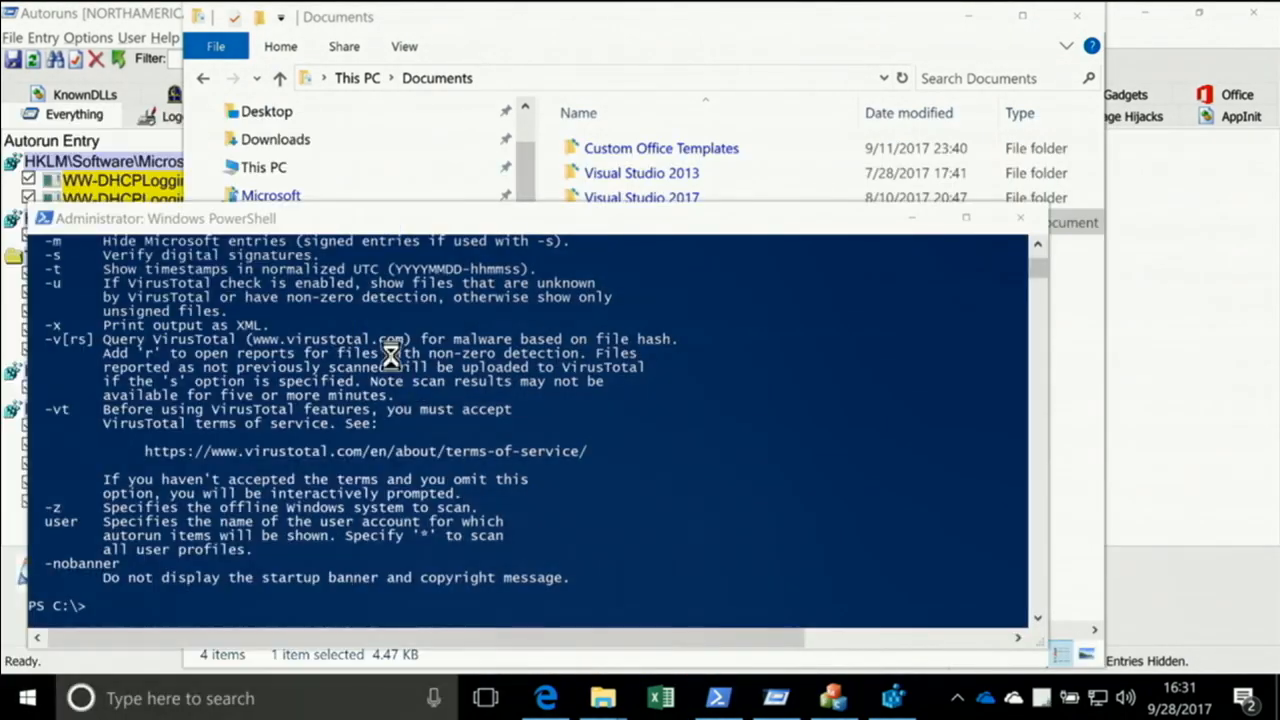
pyautogui.hotkey('alt', 'Return')
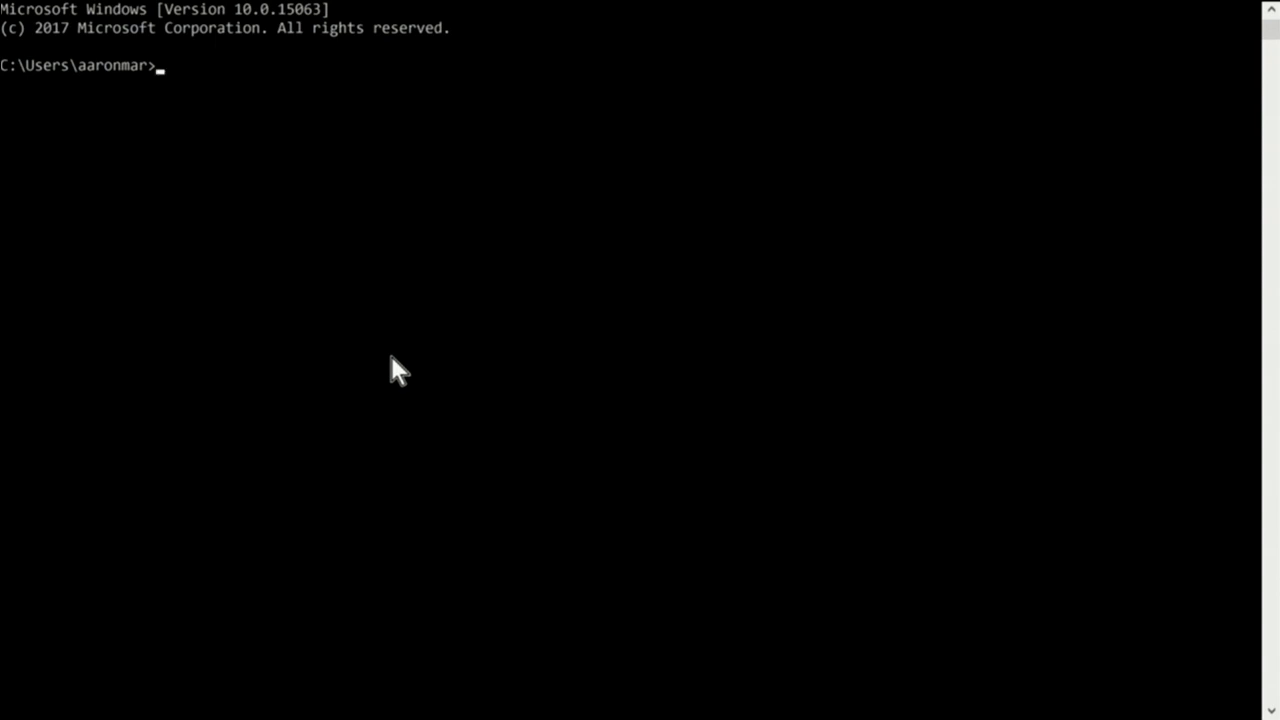
pyautogui.write('exit')
pyautogui.press('Return')
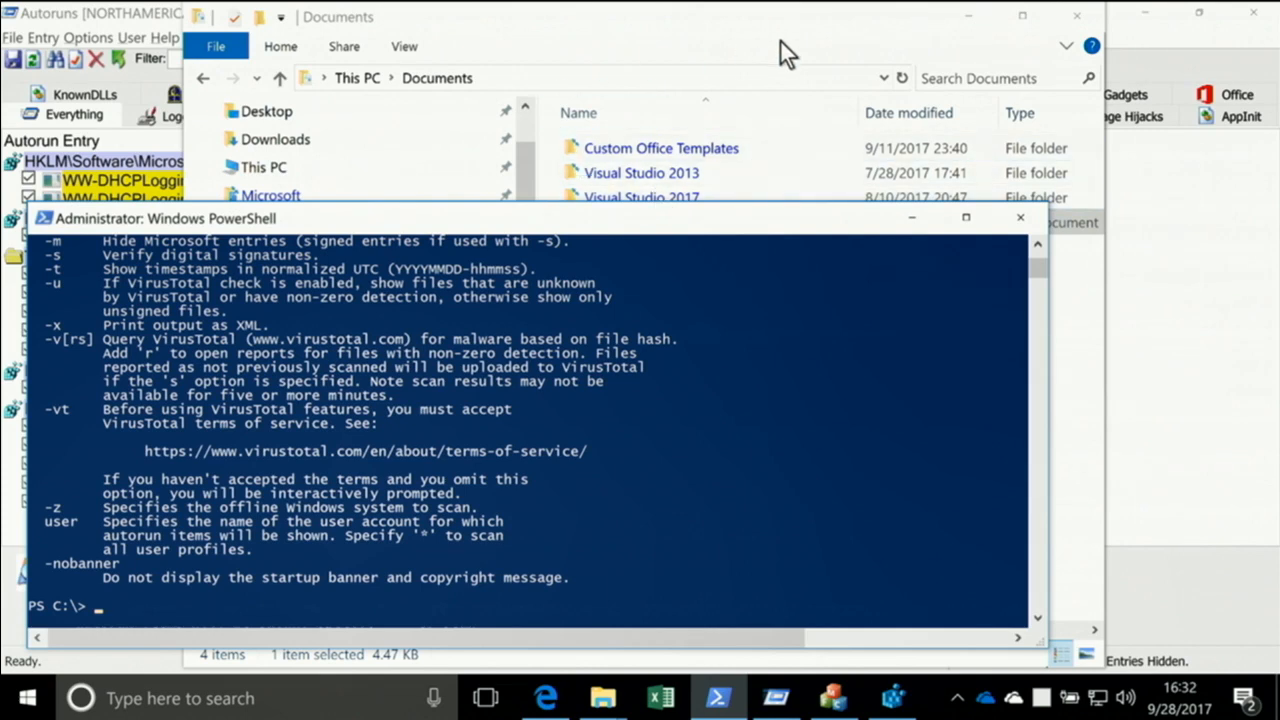
# Close the Documents folder window, return to Autoruns, and turn off hiding of VirusTotal clean entries
pyautogui.click(1076, 17)
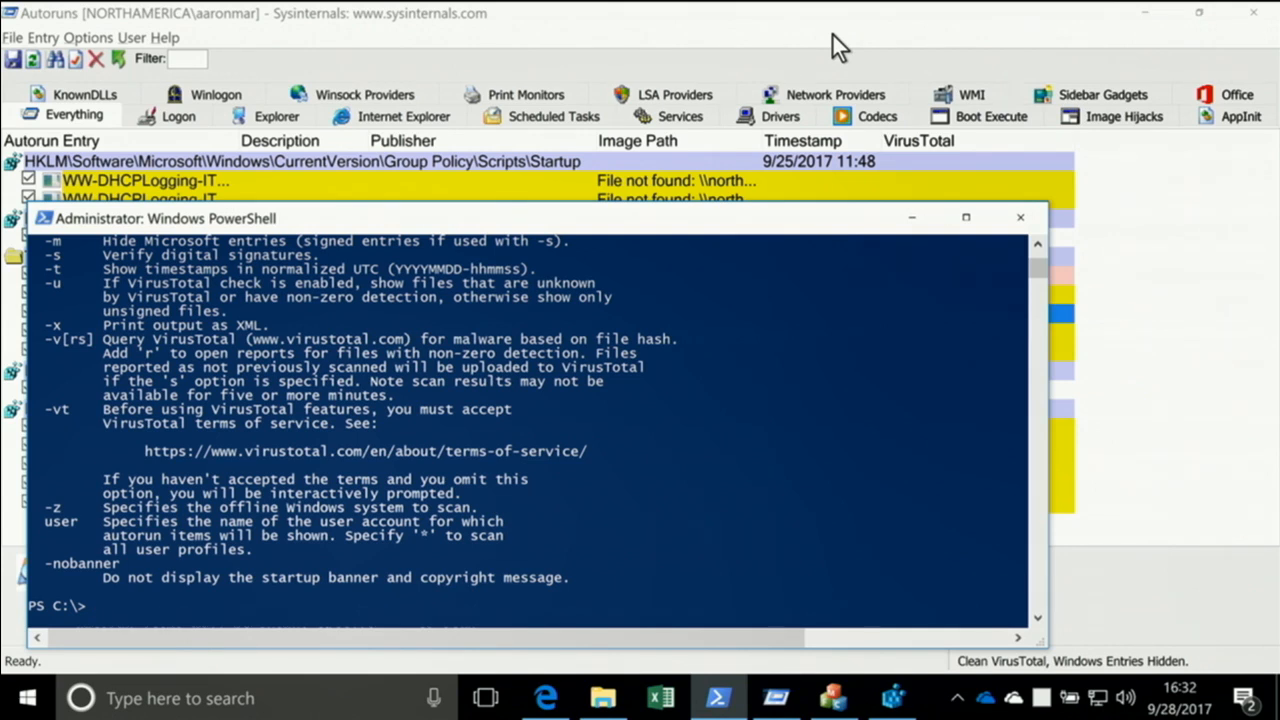
pyautogui.click(508, 16)
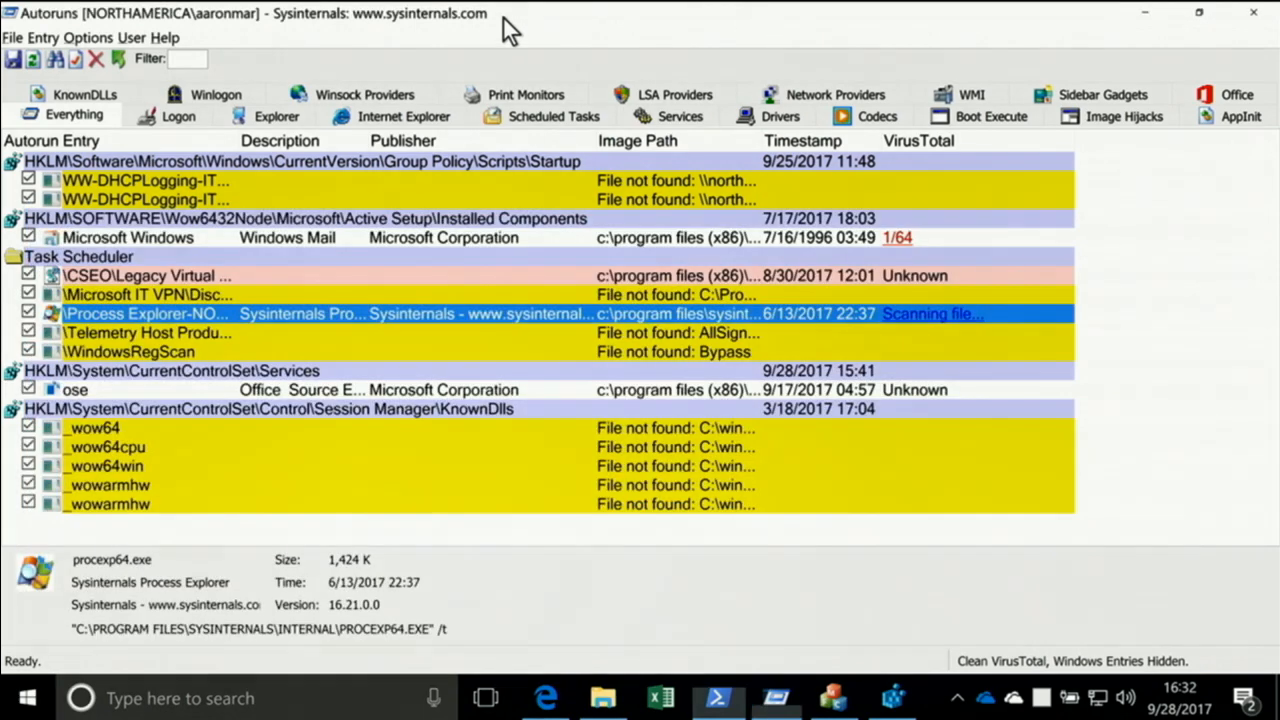
pyautogui.click(12, 38)
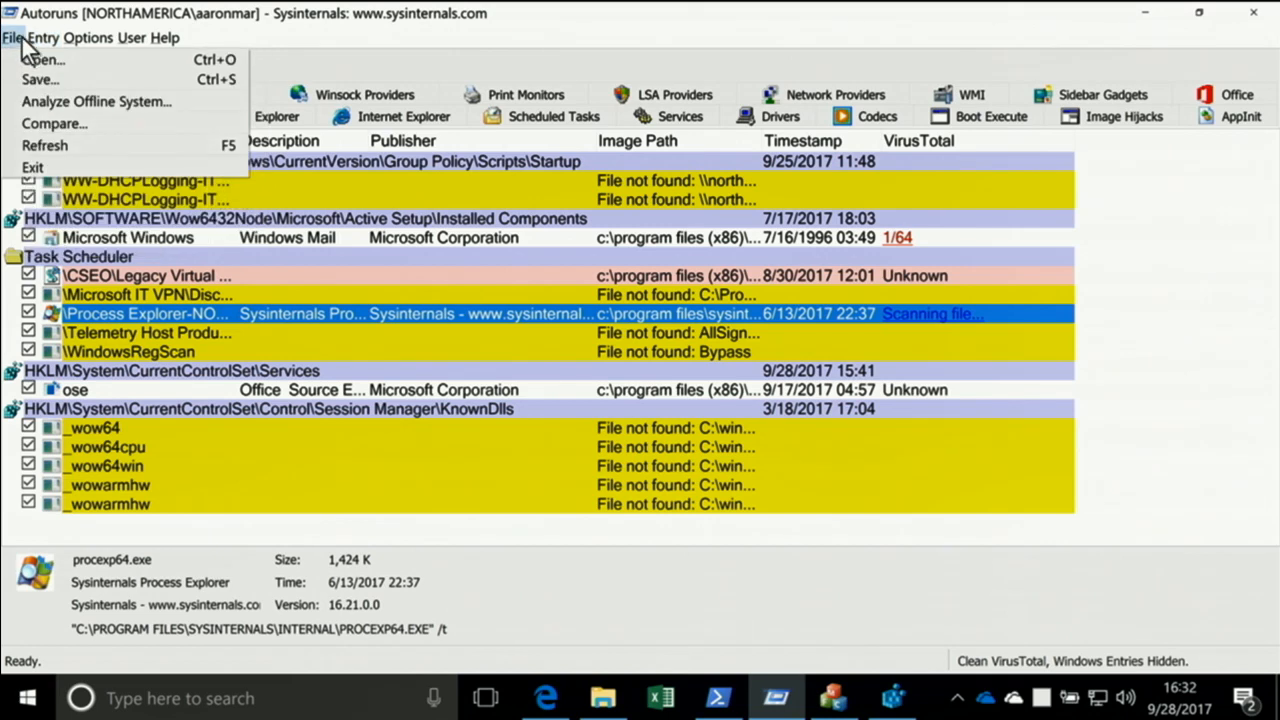
pyautogui.click(20, 40)
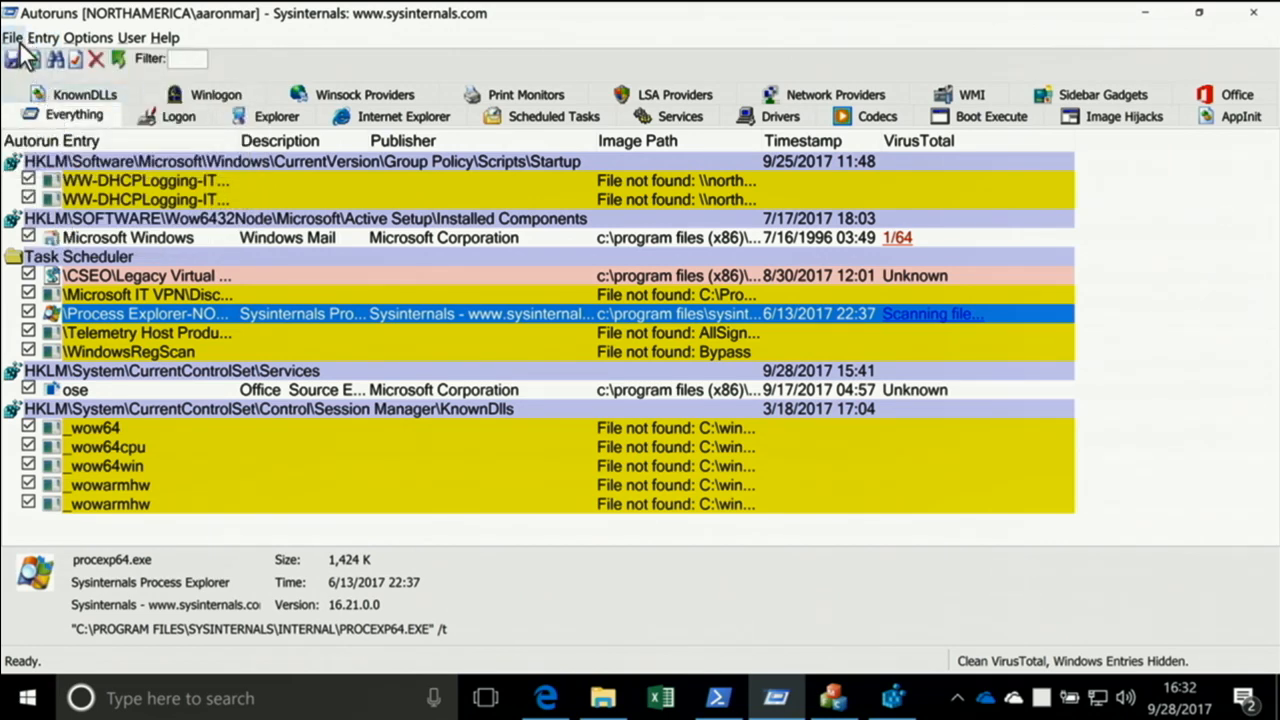
pyautogui.click(85, 38)
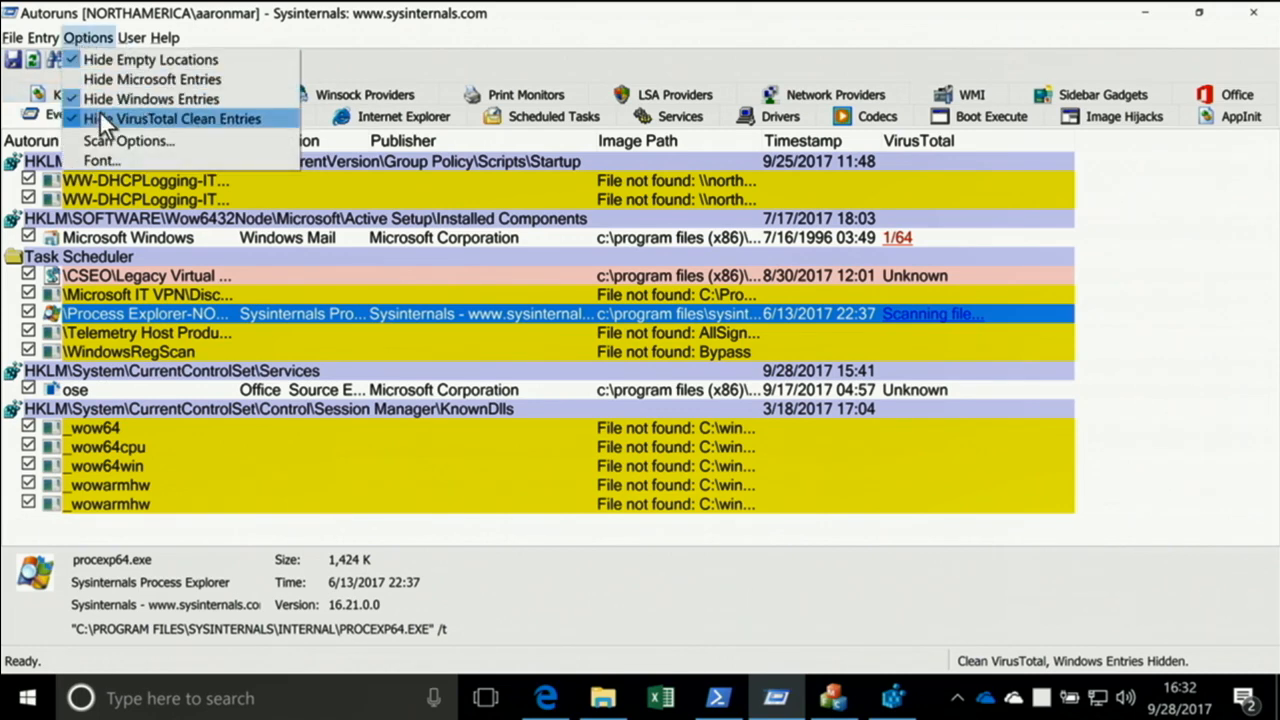
pyautogui.click(100, 116)
# Save the current Autoruns results to the Documents folder as an AutoRuns Data (*.arn) file under the suggested name
pyautogui.click(14, 37)
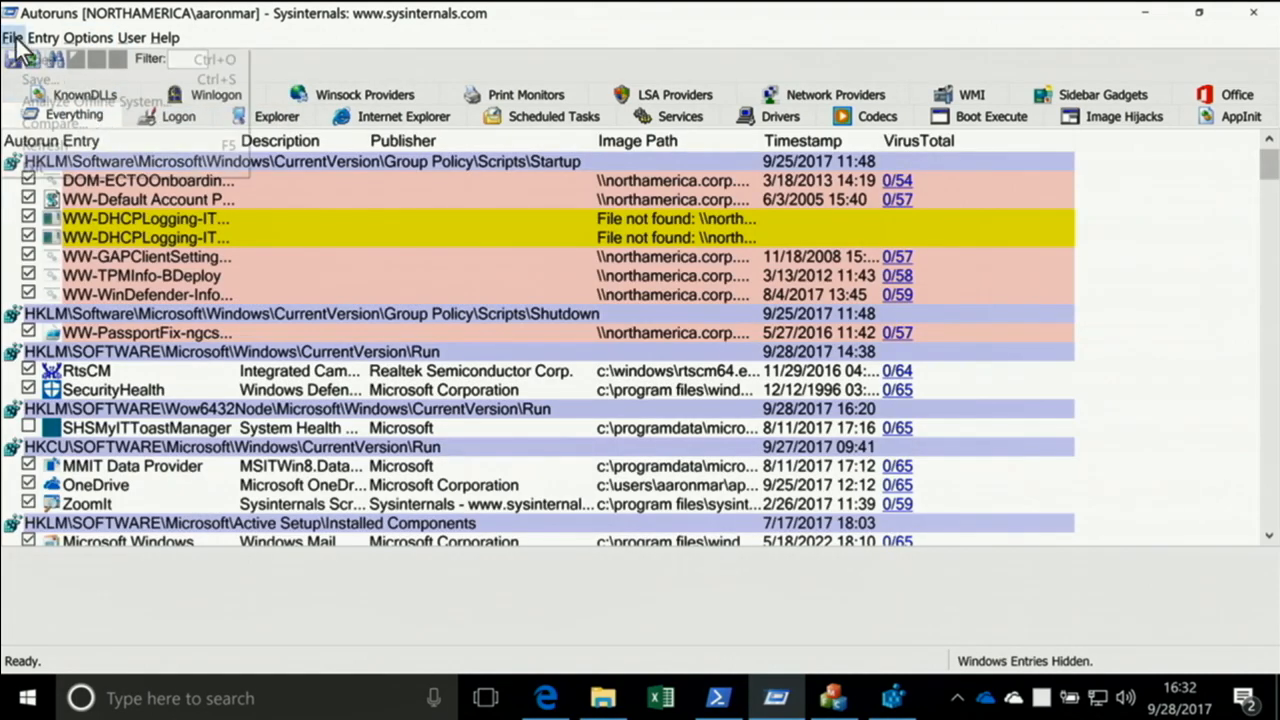
pyautogui.click(37, 82)
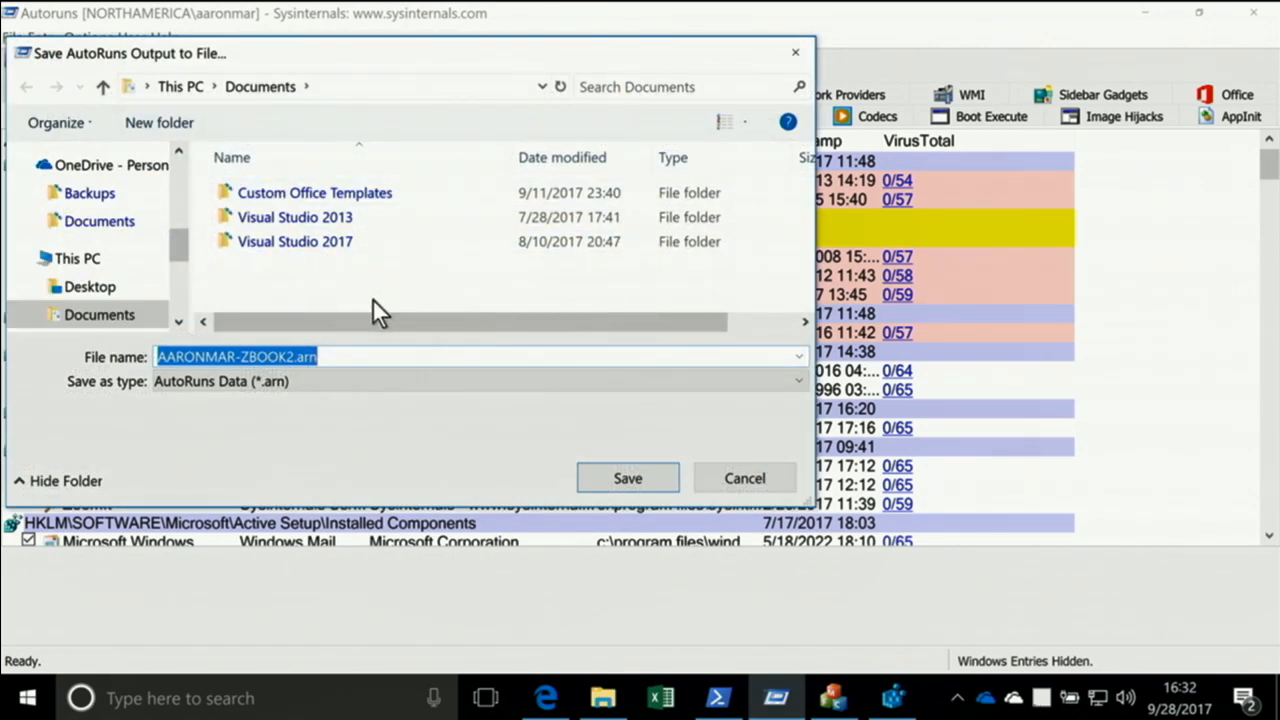
pyautogui.press('Return')
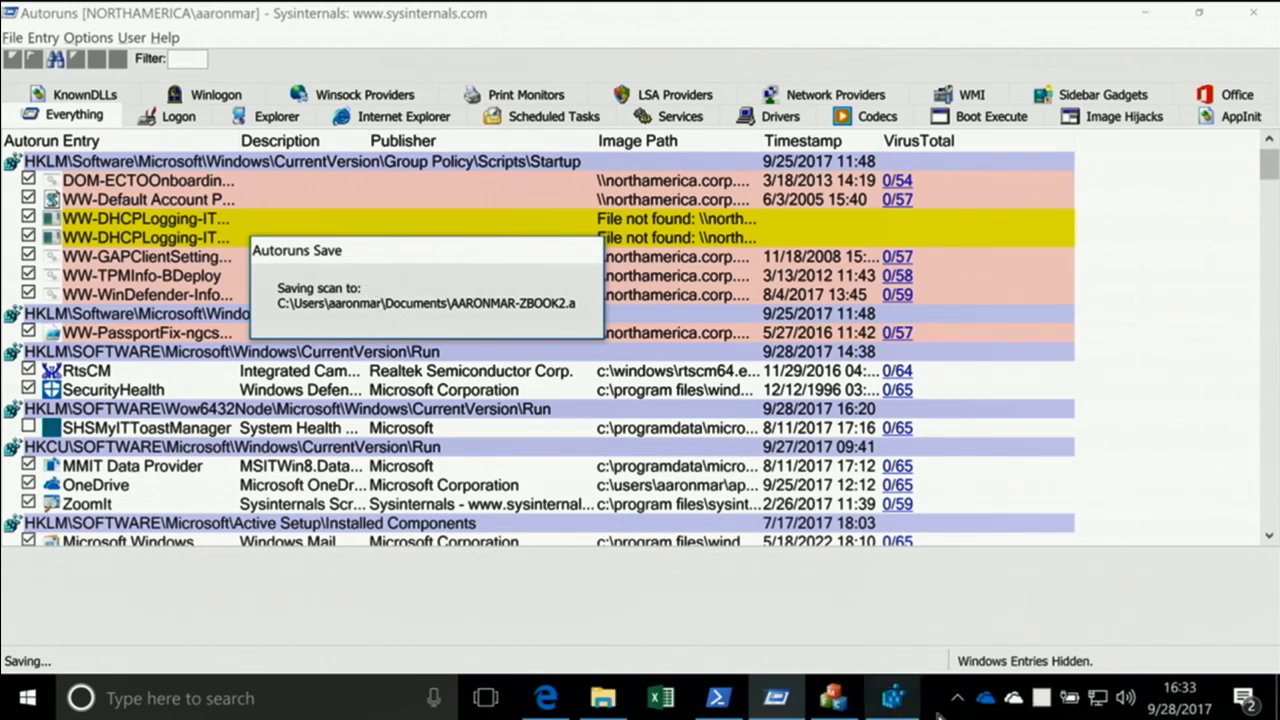
# Save the Autoruns results again as a second .arn file in Documents, adding "-after" to the end of the suggested name
pyautogui.moveTo(1042, 710)
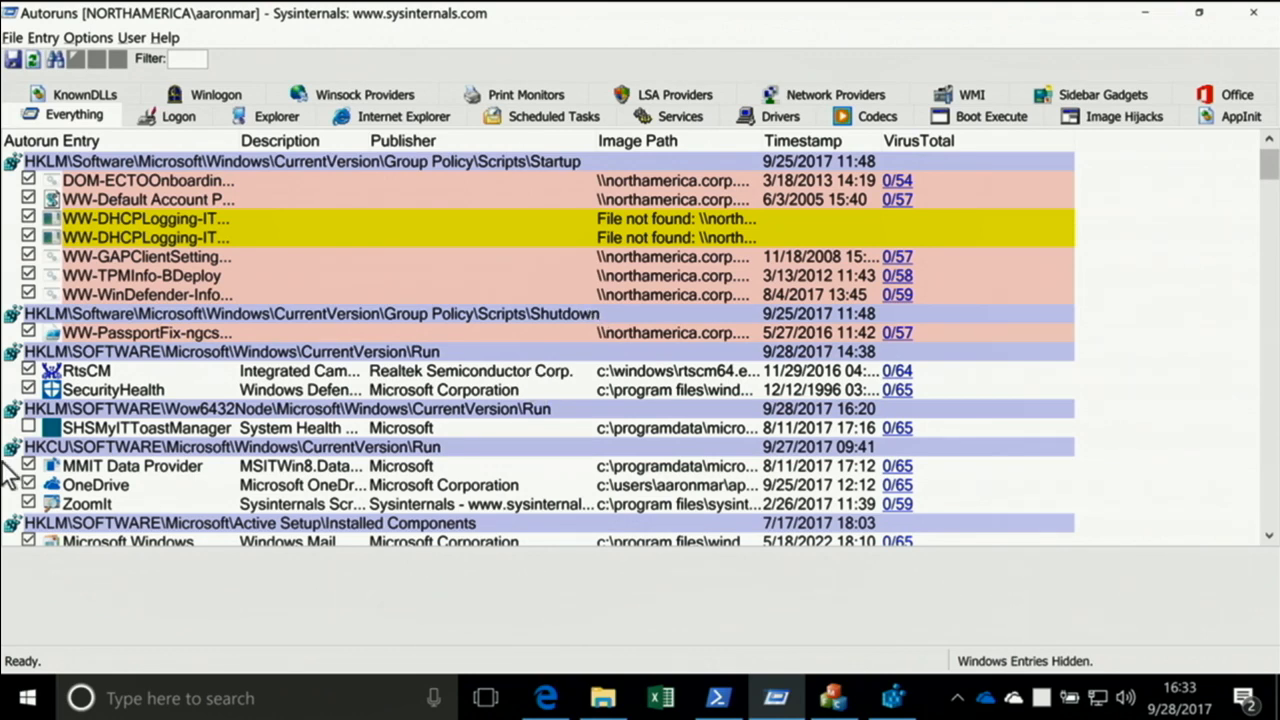
pyautogui.click(13, 37)
pyautogui.click(43, 82)
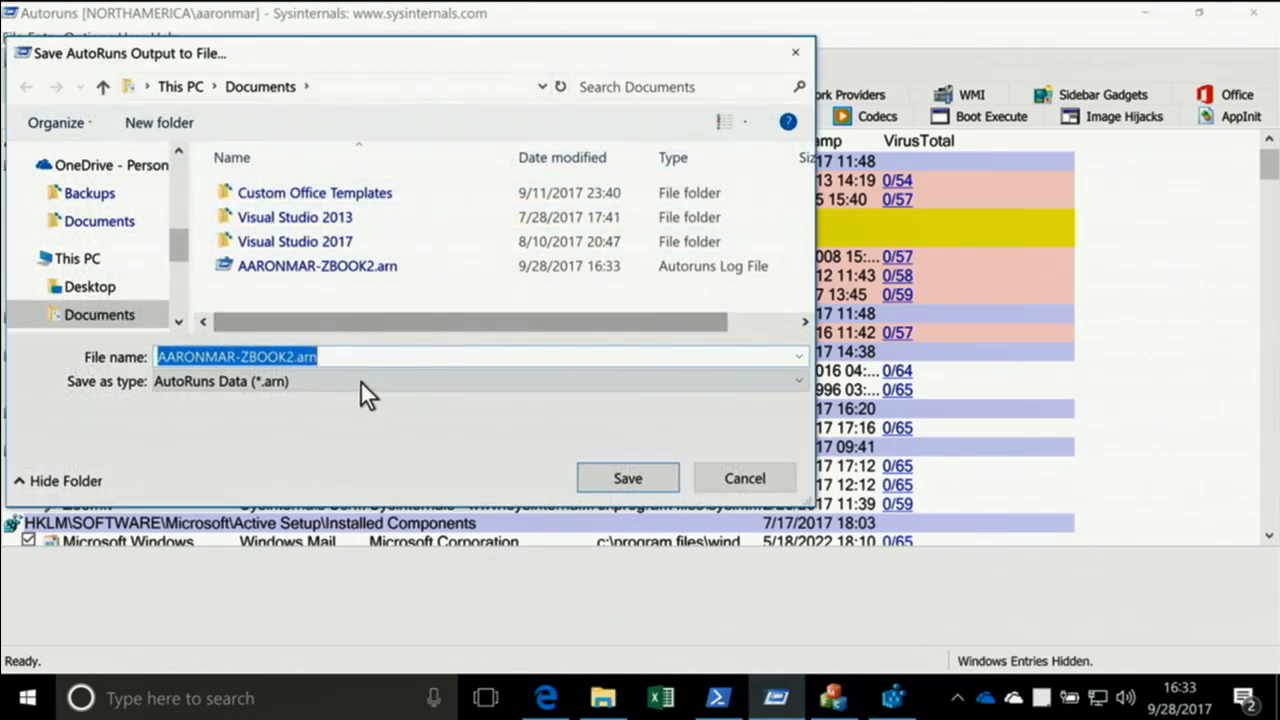
pyautogui.click(294, 357)
pyautogui.write('-after')
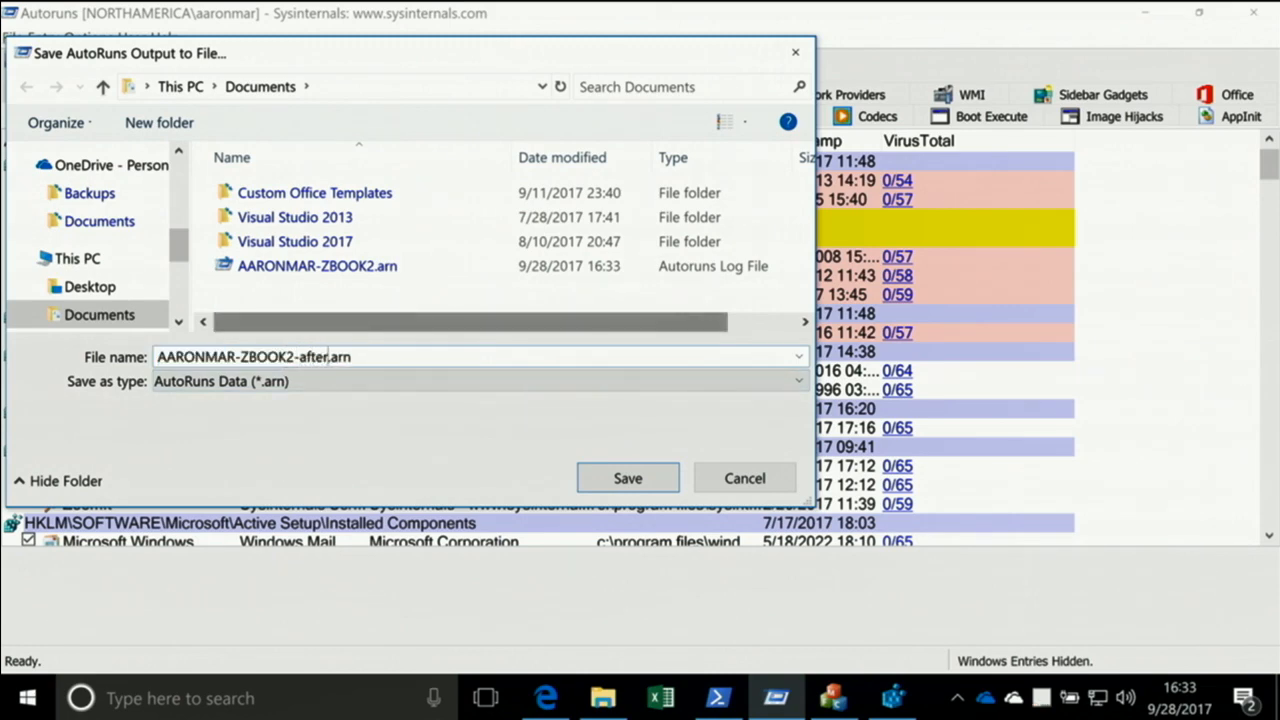
pyautogui.press('Return')
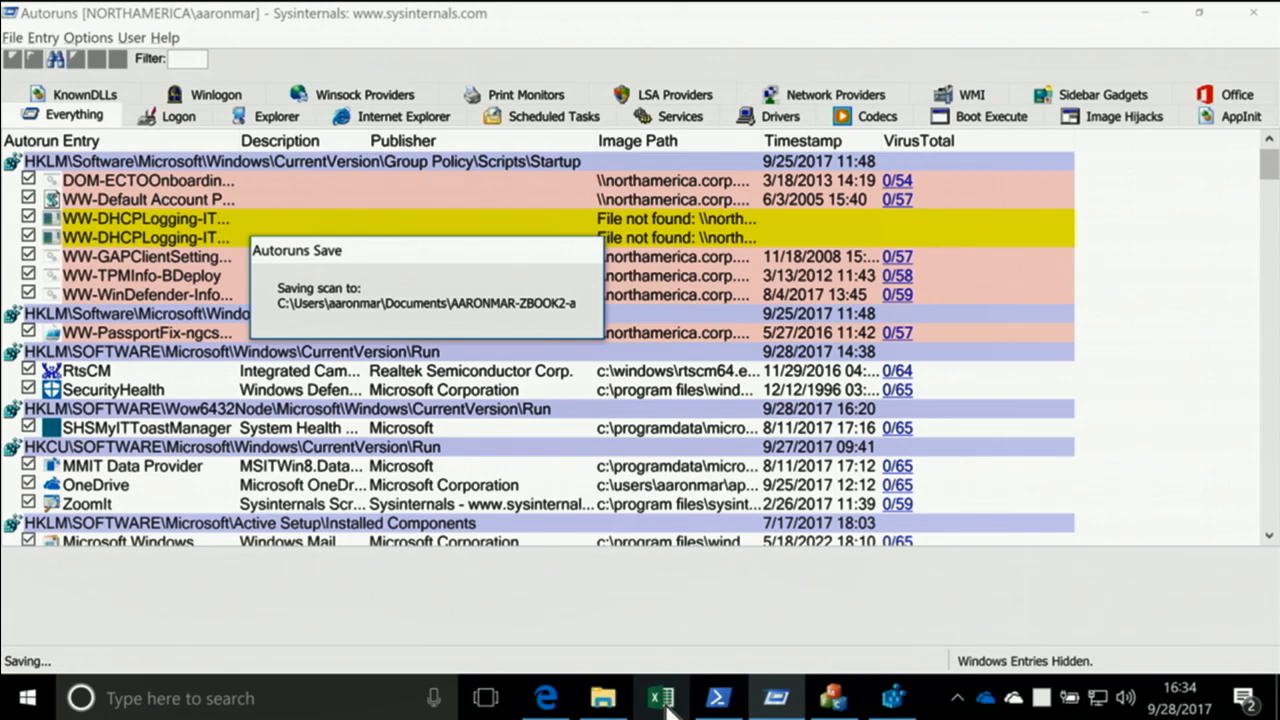
# In PowerShell, run "autorunsc -ct -nobanner -a s -h | clip" to copy services and drivers with file hashes as tab-delimited text
pyautogui.click(717, 698)
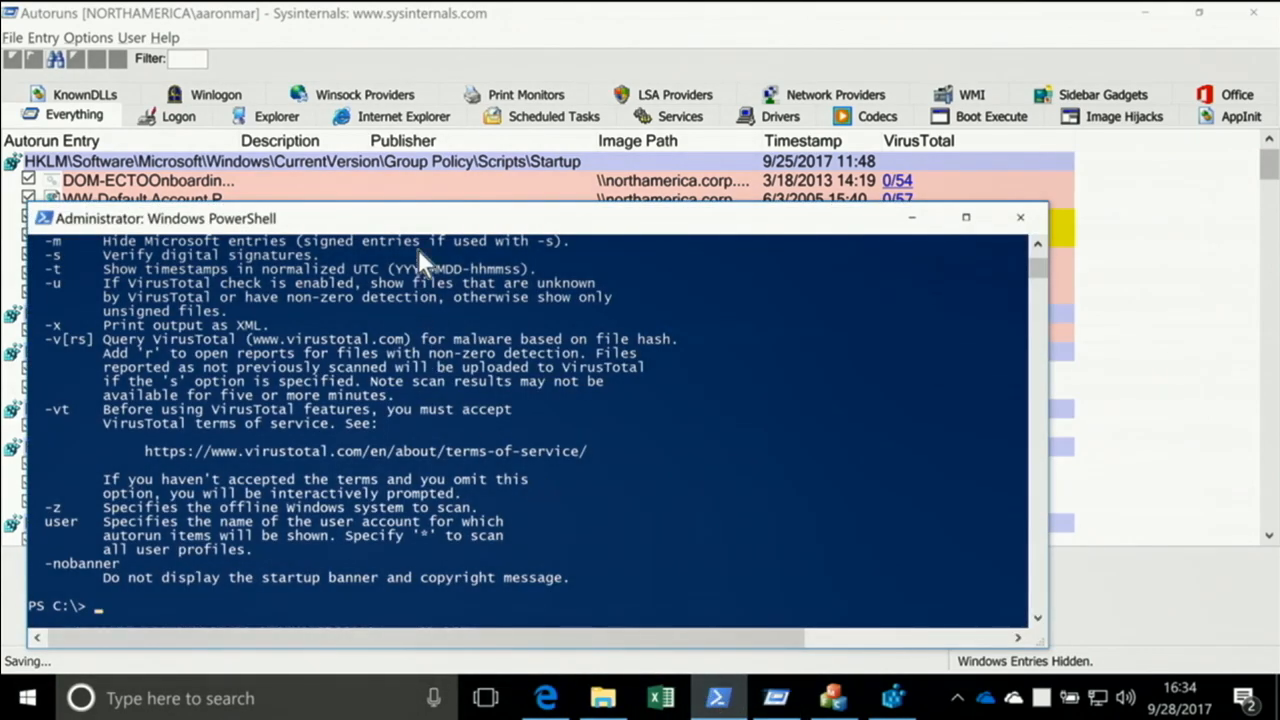
pyautogui.moveTo(418, 223); pyautogui.dragTo(728, 146)
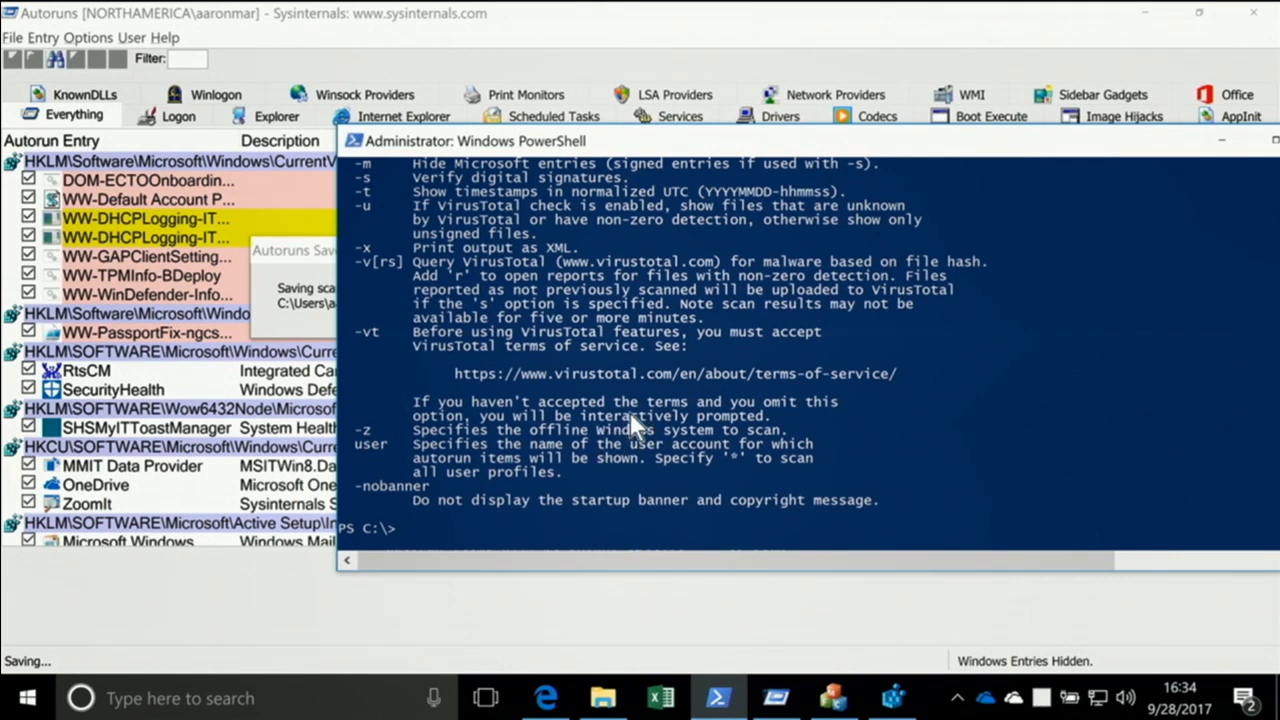
pyautogui.write('autorunsc -ct ')
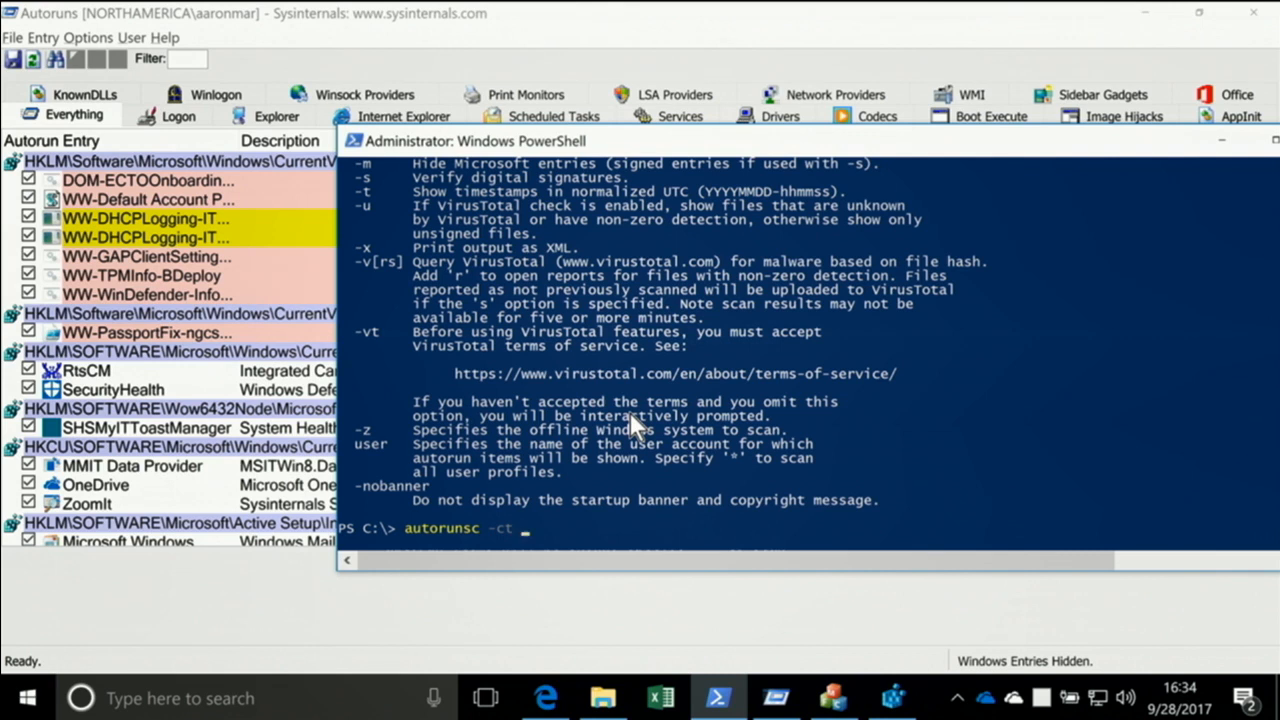
pyautogui.write('-nobanner -a')
pyautogui.scroll(10, 630, 415)
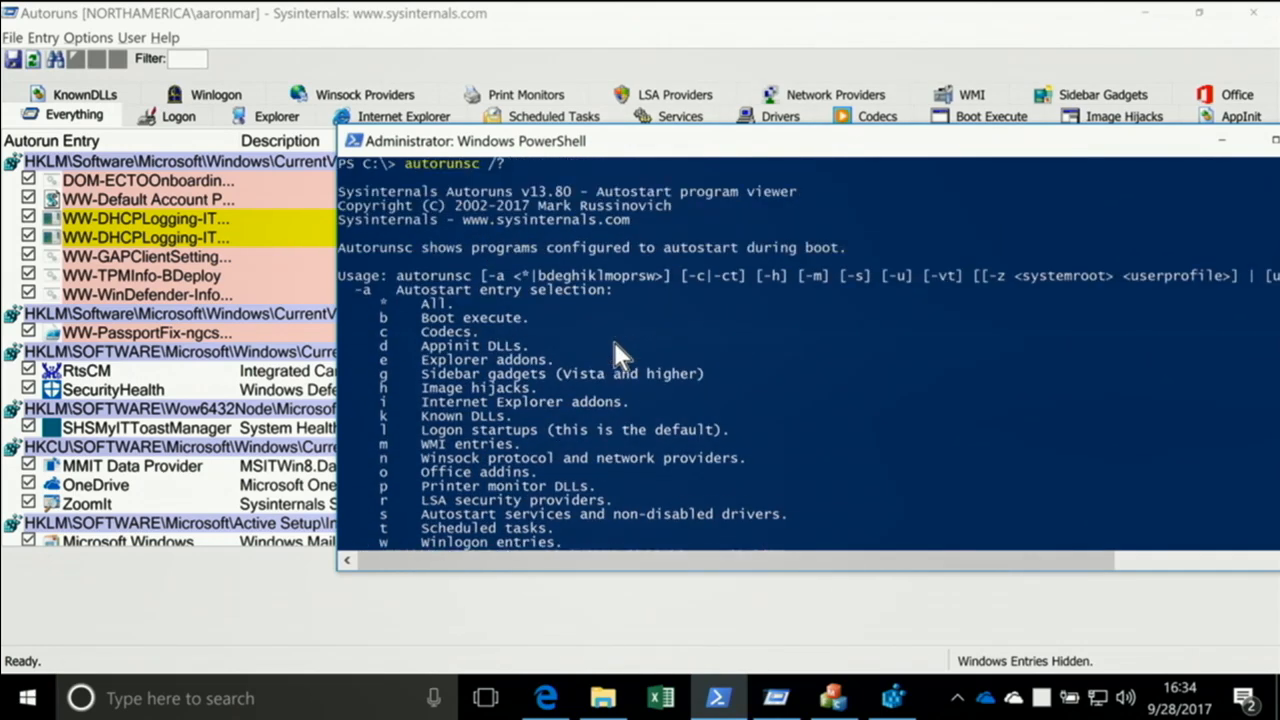
pyautogui.scroll(-2, 638, 335)
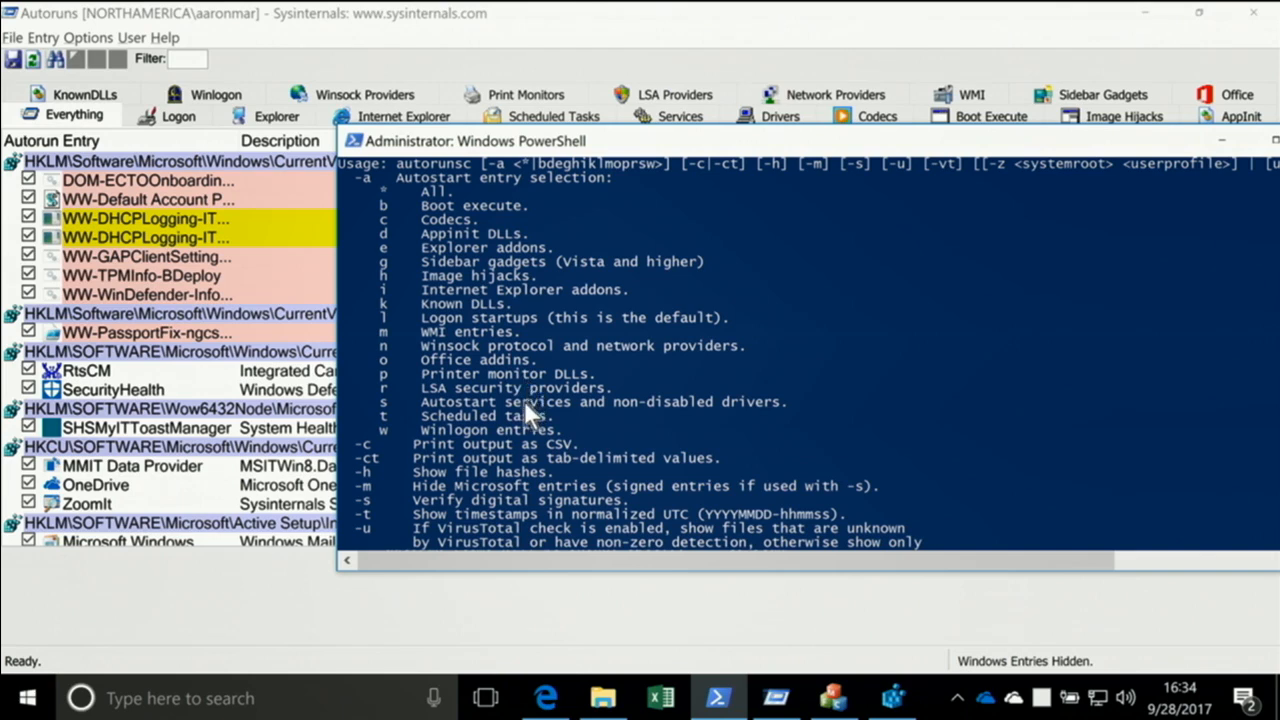
pyautogui.write('sc -ct -nobanner -a s')
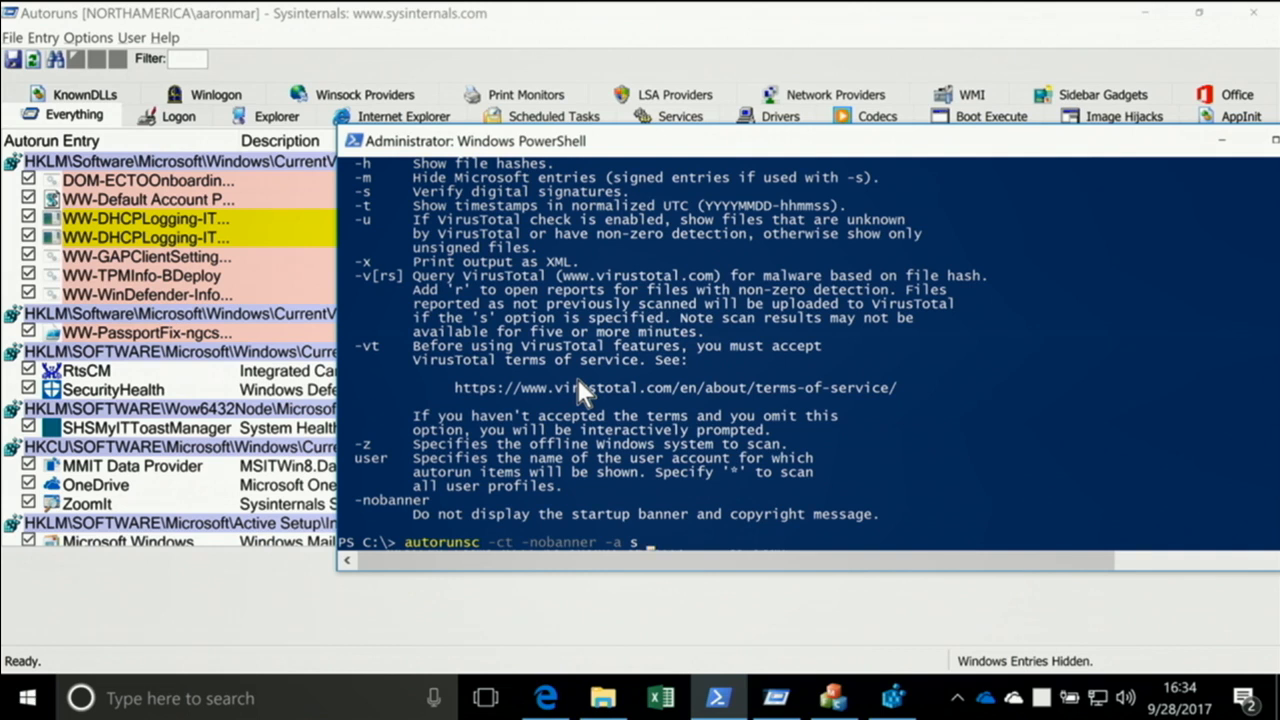
pyautogui.write(' -h | clip')
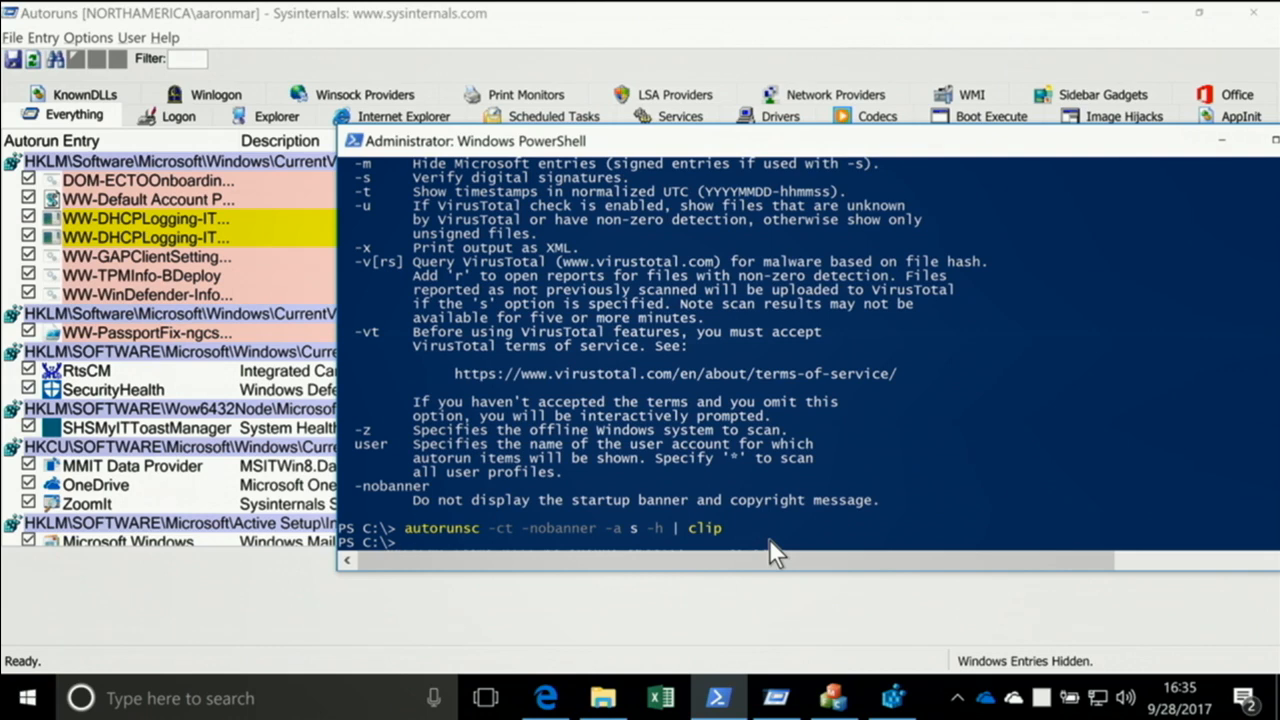
# Launch clipbrd from PowerShell, view the clipboard contents in a maximized window inside ClipBook Viewer, and minimize the viewer
pyautogui.write('clipbrd')
pyautogui.press('Return')
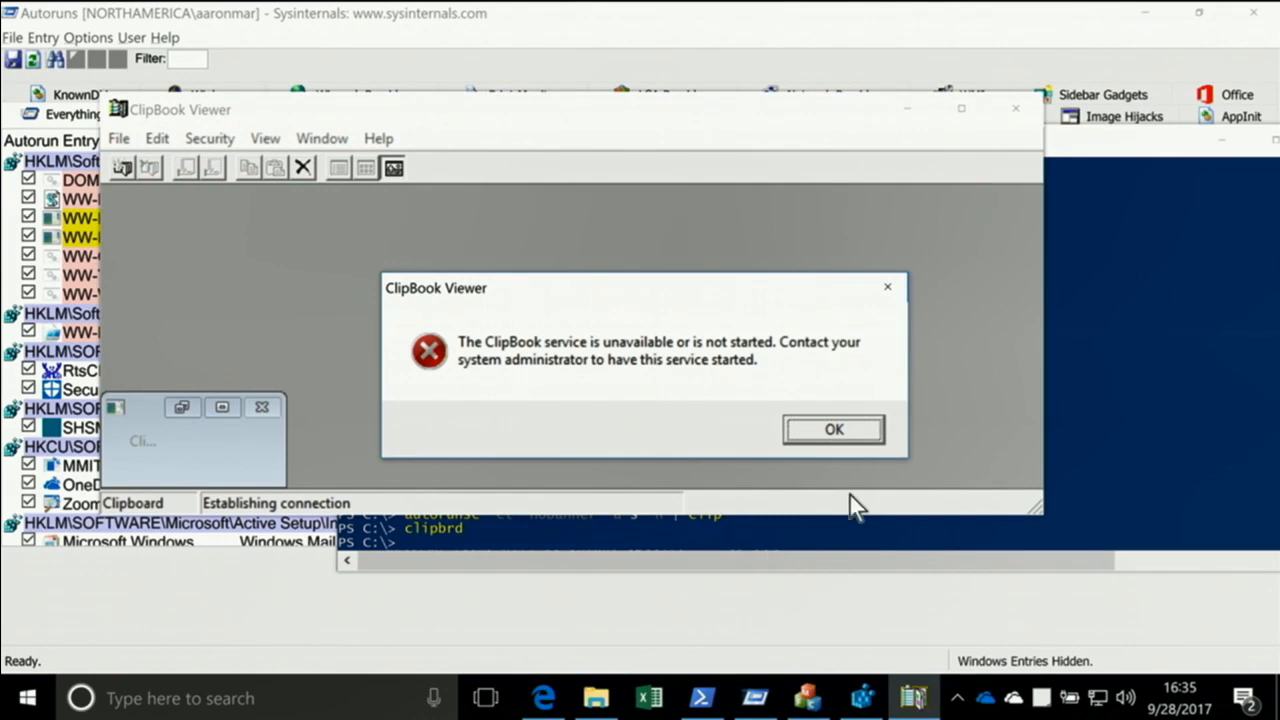
pyautogui.click(848, 427)
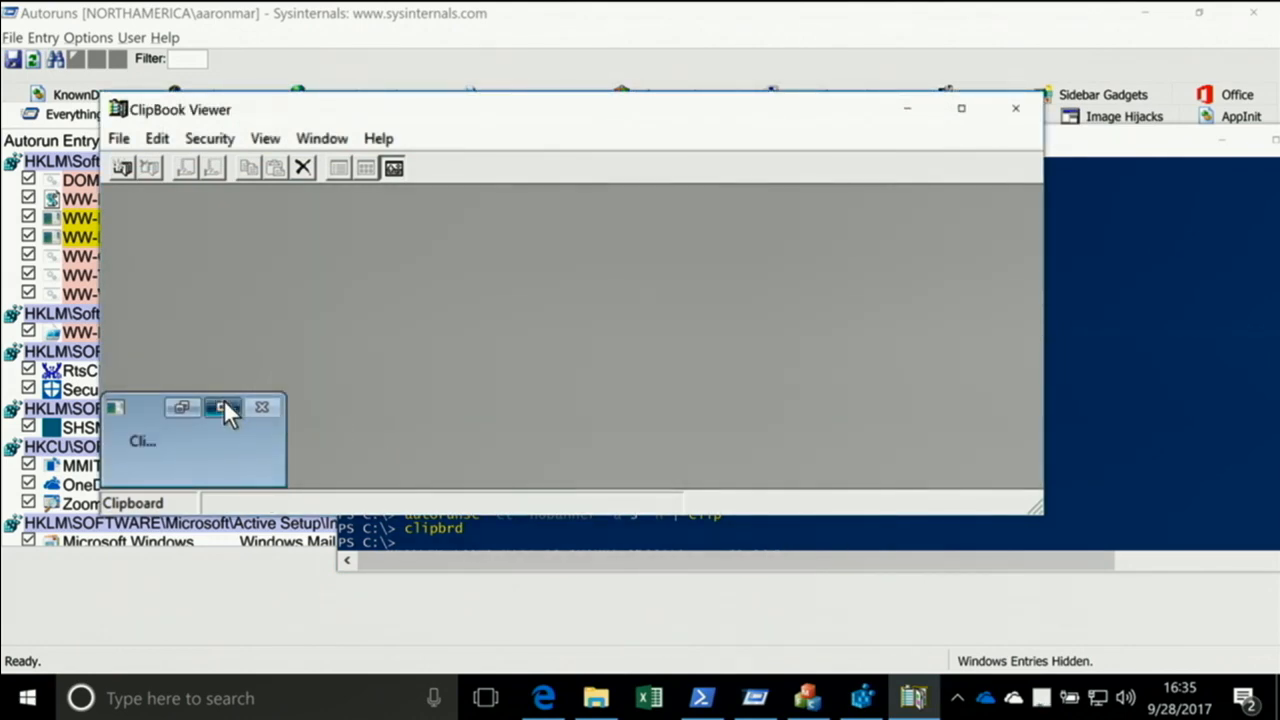
pyautogui.click(222, 405)
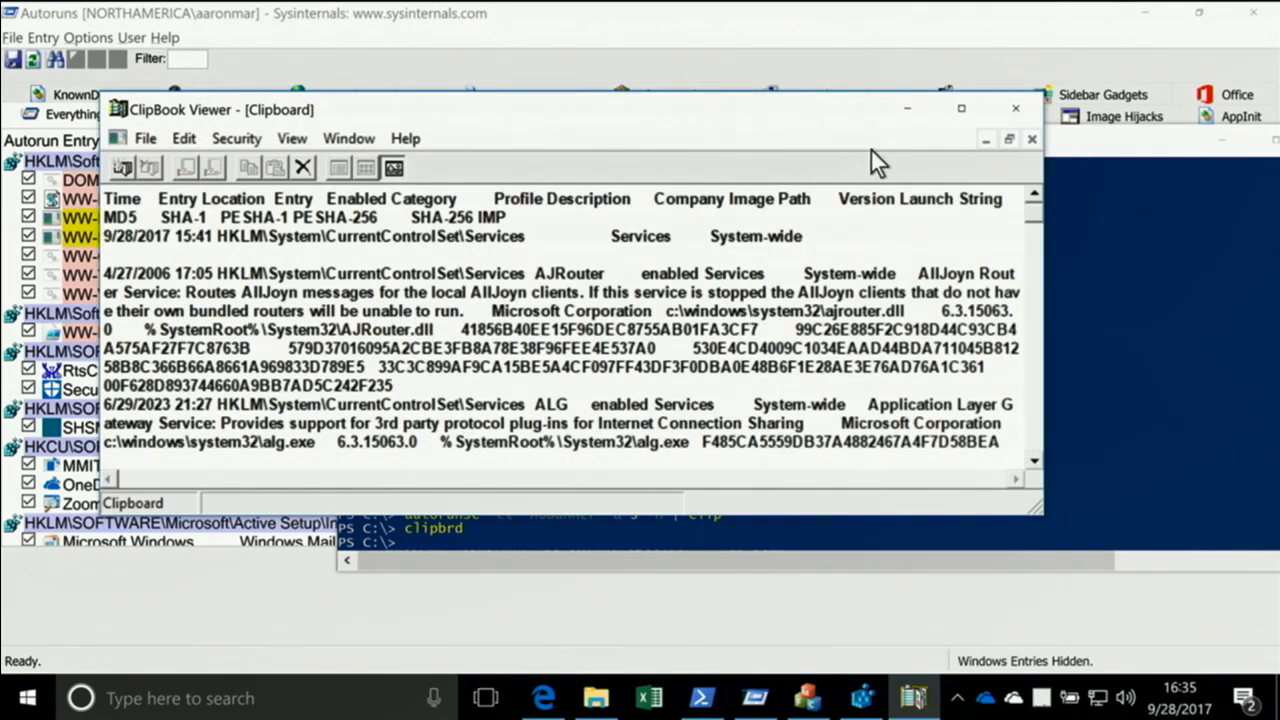
pyautogui.click(902, 112)
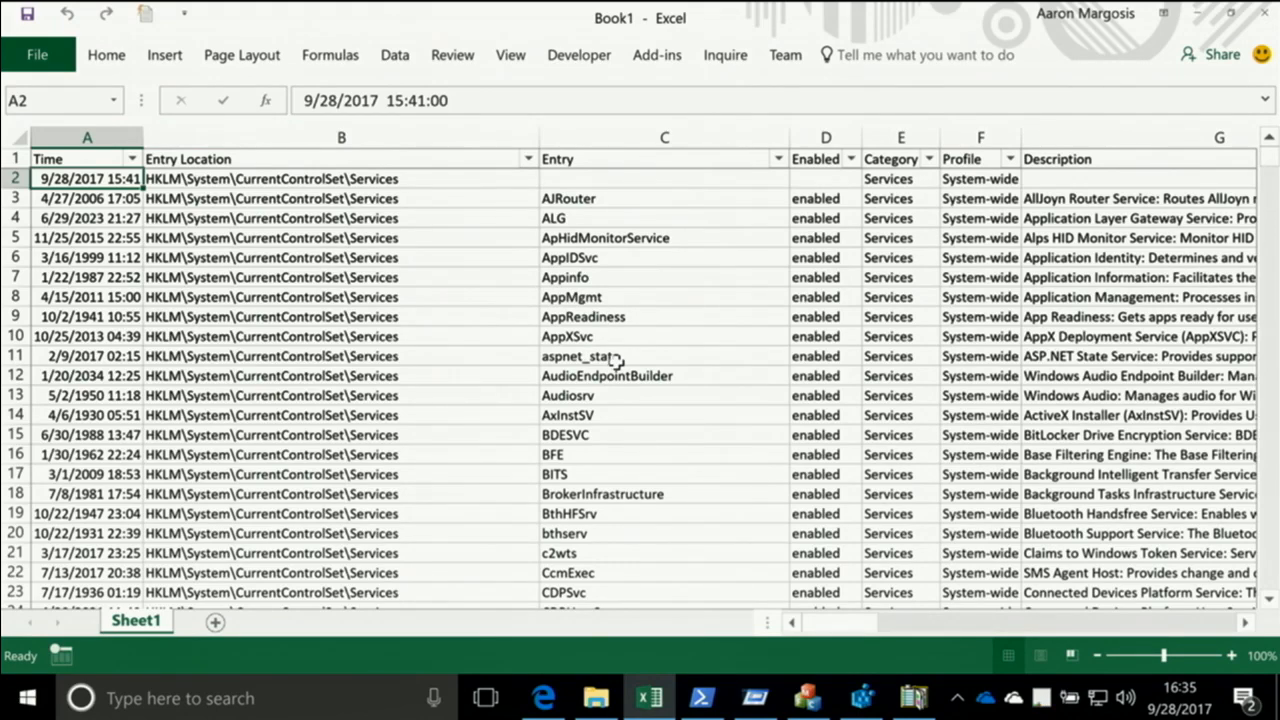
# Review the autorunsc columns in the Excel sheet through to the launch string and MD5 hash, and put the workbook away
pyautogui.moveTo(864, 621); pyautogui.dragTo(1078, 626)
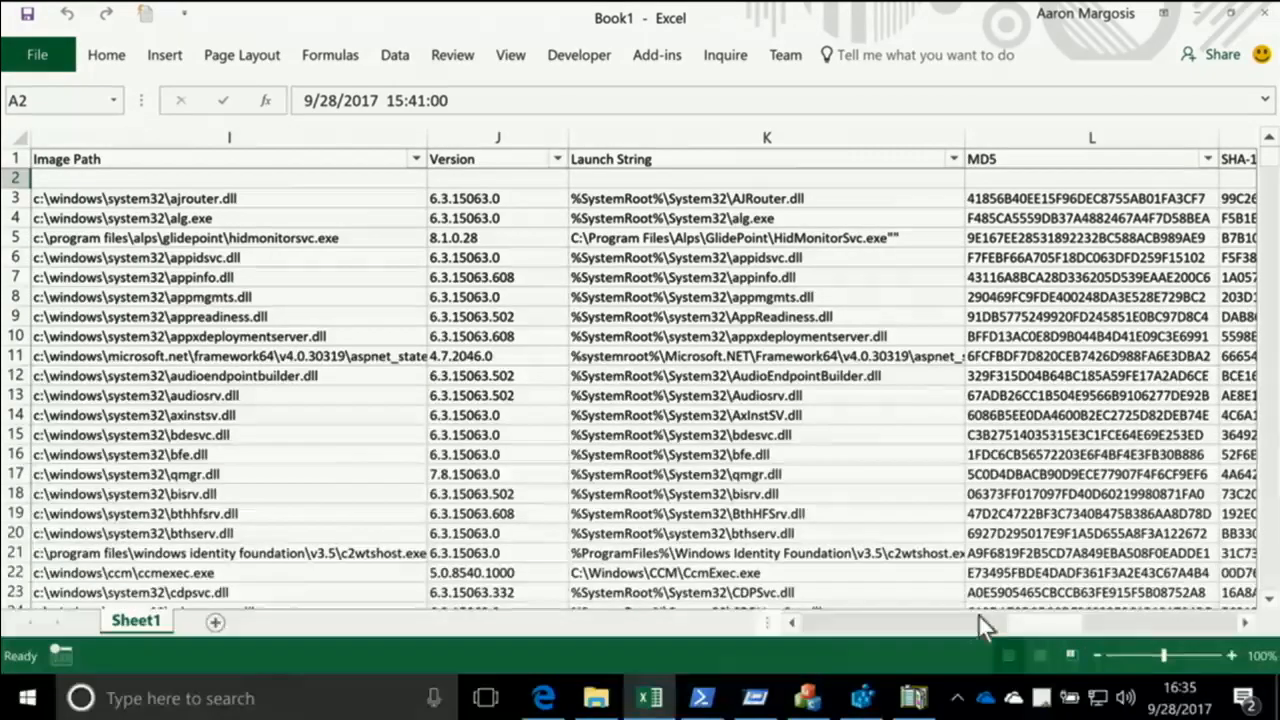
pyautogui.click(828, 623)
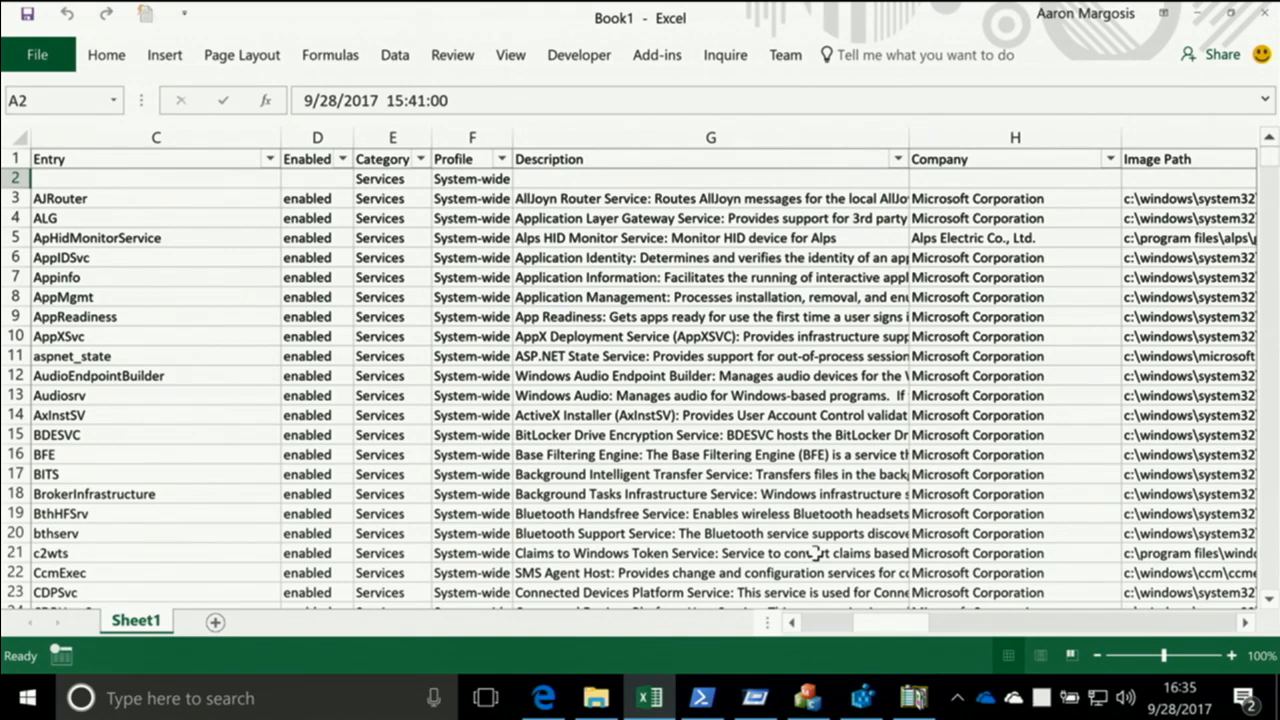
pyautogui.click(1199, 13)
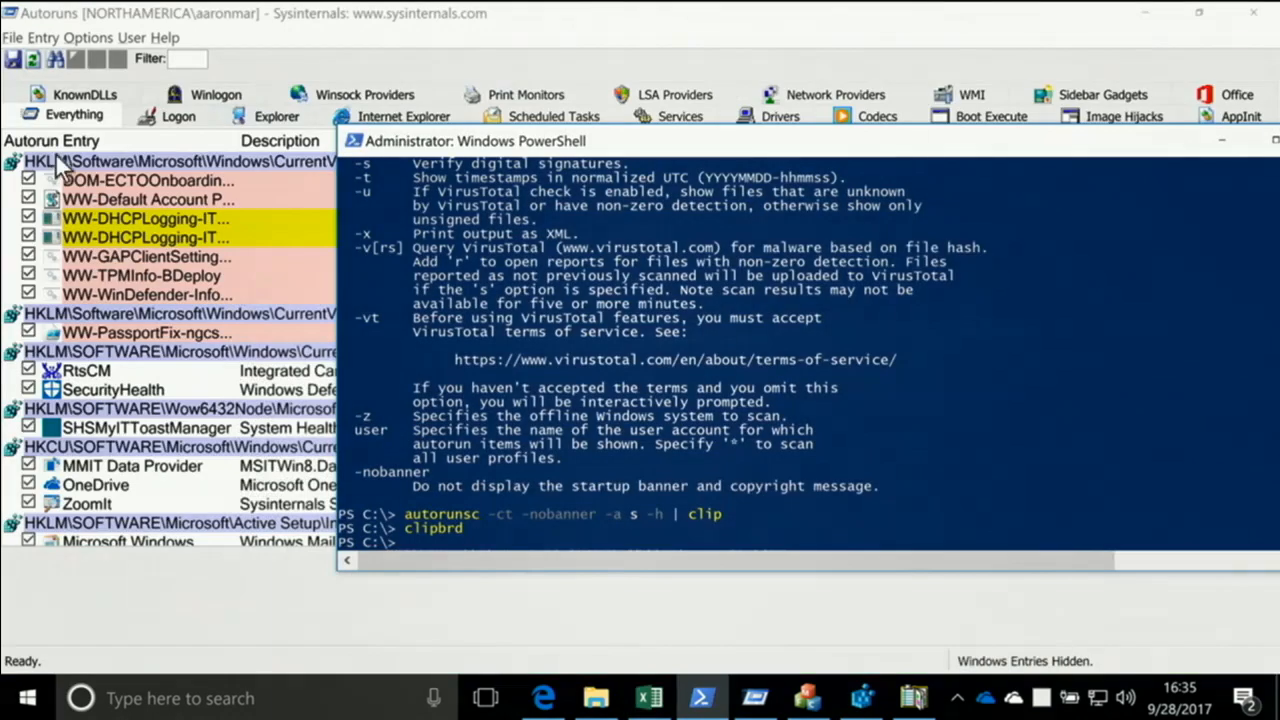
# Return to Autoruns and compare the current entries with the first saved .arn file, the one without "-after"
pyautogui.click(171, 16)
pyautogui.click(12, 38)
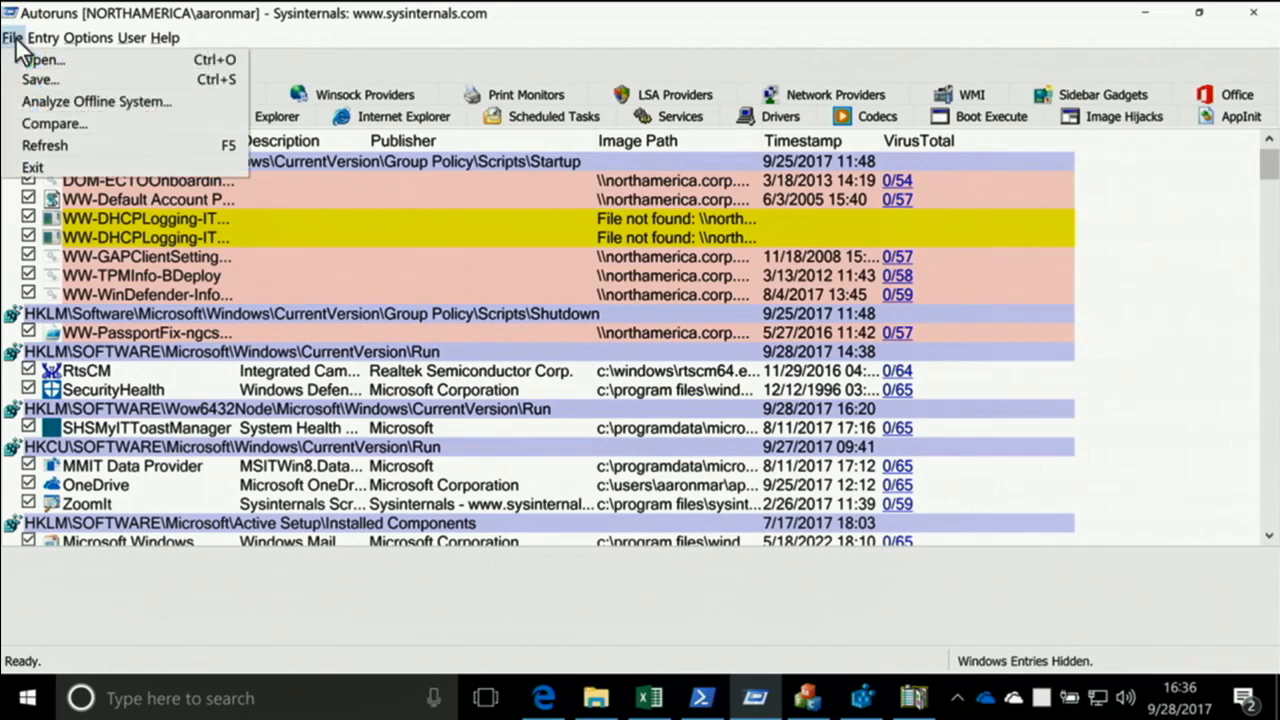
pyautogui.click(33, 123)
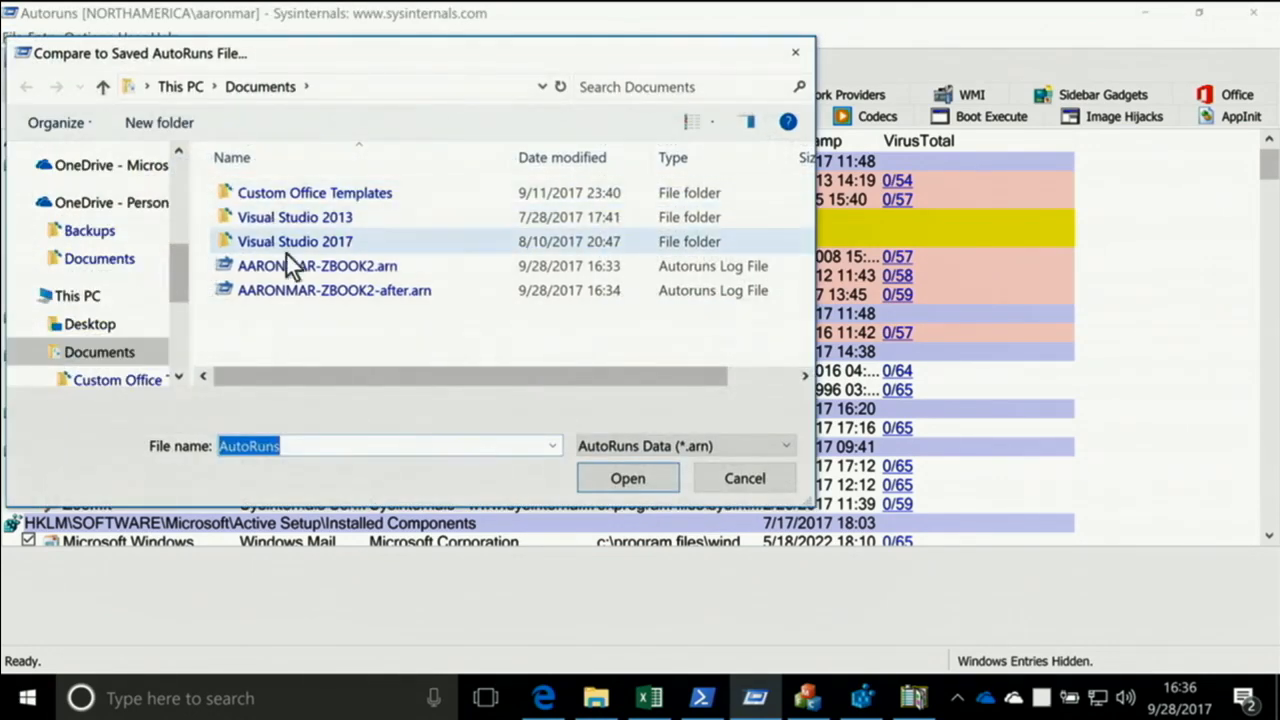
pyautogui.click(297, 264)
pyautogui.click(628, 479)
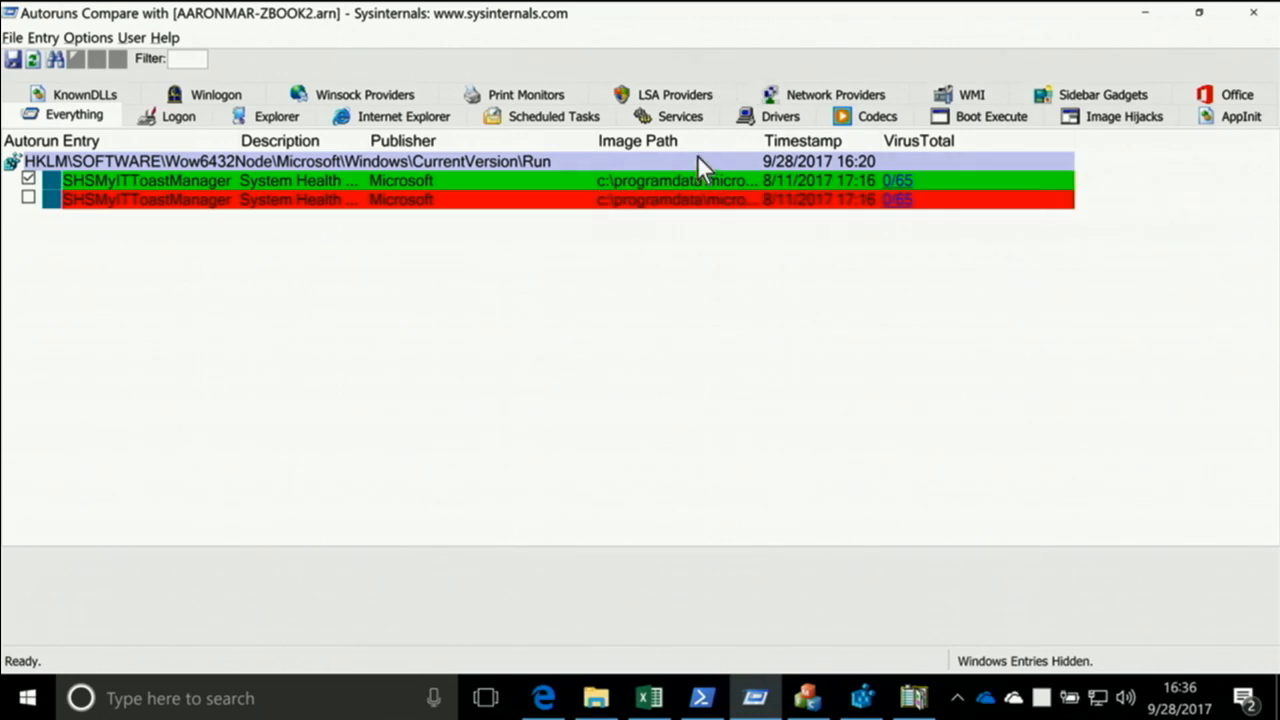
# Minimize Autoruns, switch to Process Explorer, and inspect the first svchost.exe and its parent services.exe in the process tree
pyautogui.click(1145, 13)
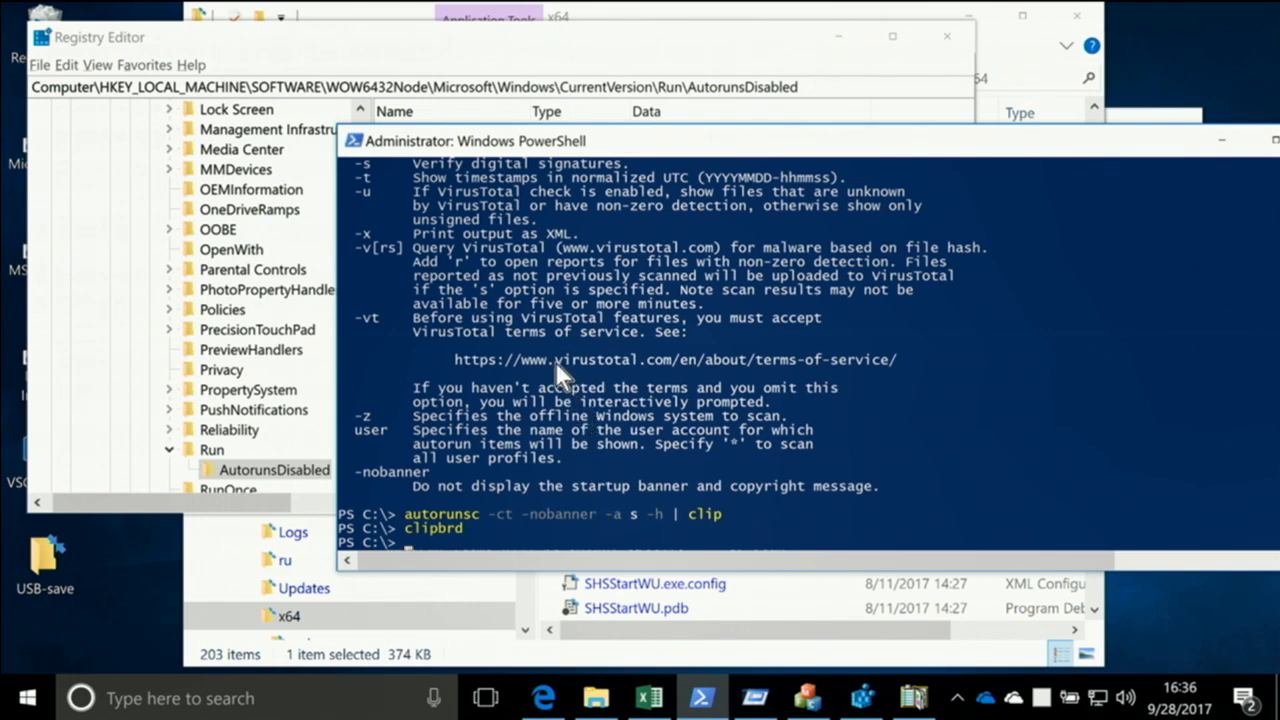
pyautogui.click(1040, 700)
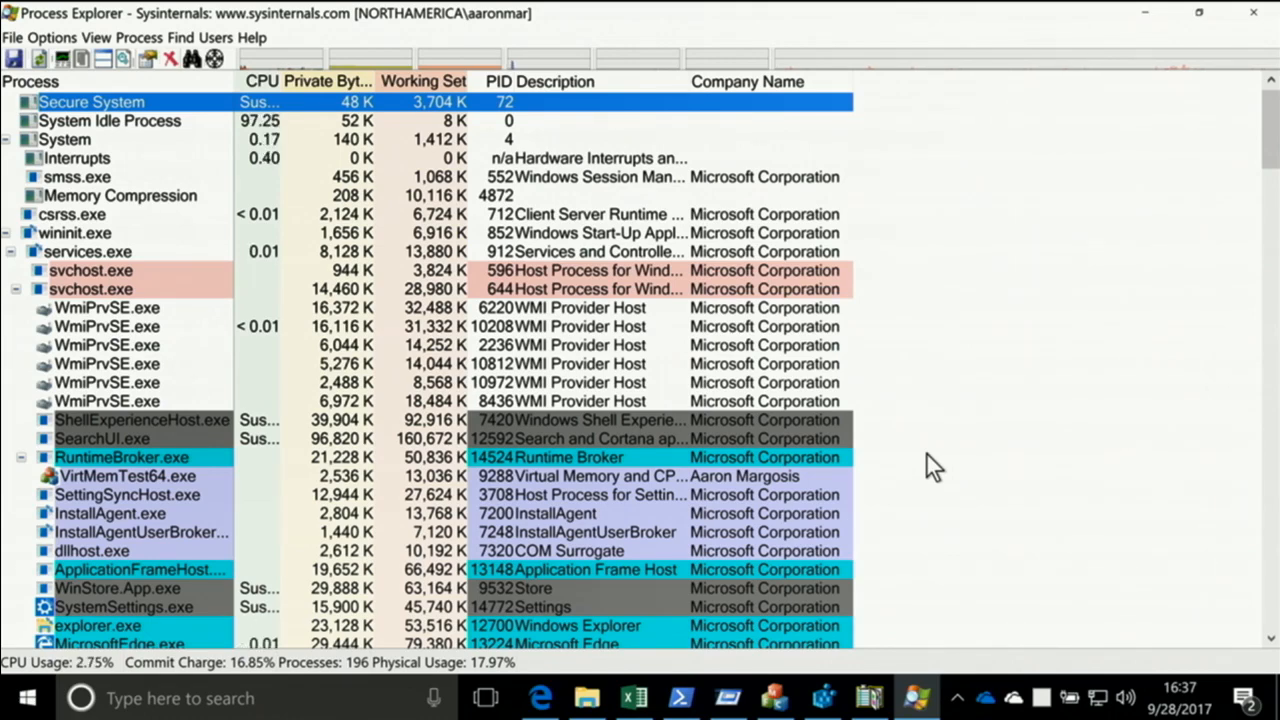
pyautogui.scroll(-4, 183, 385)
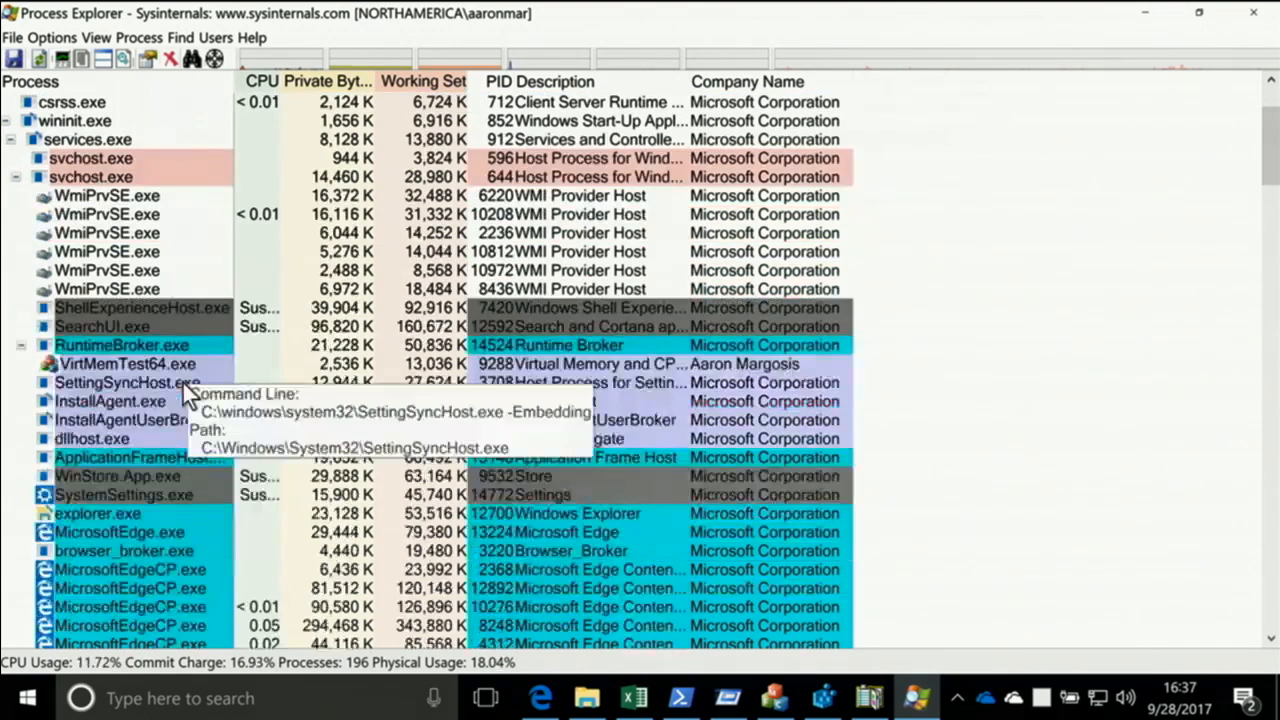
pyautogui.scroll(4, 179, 366)
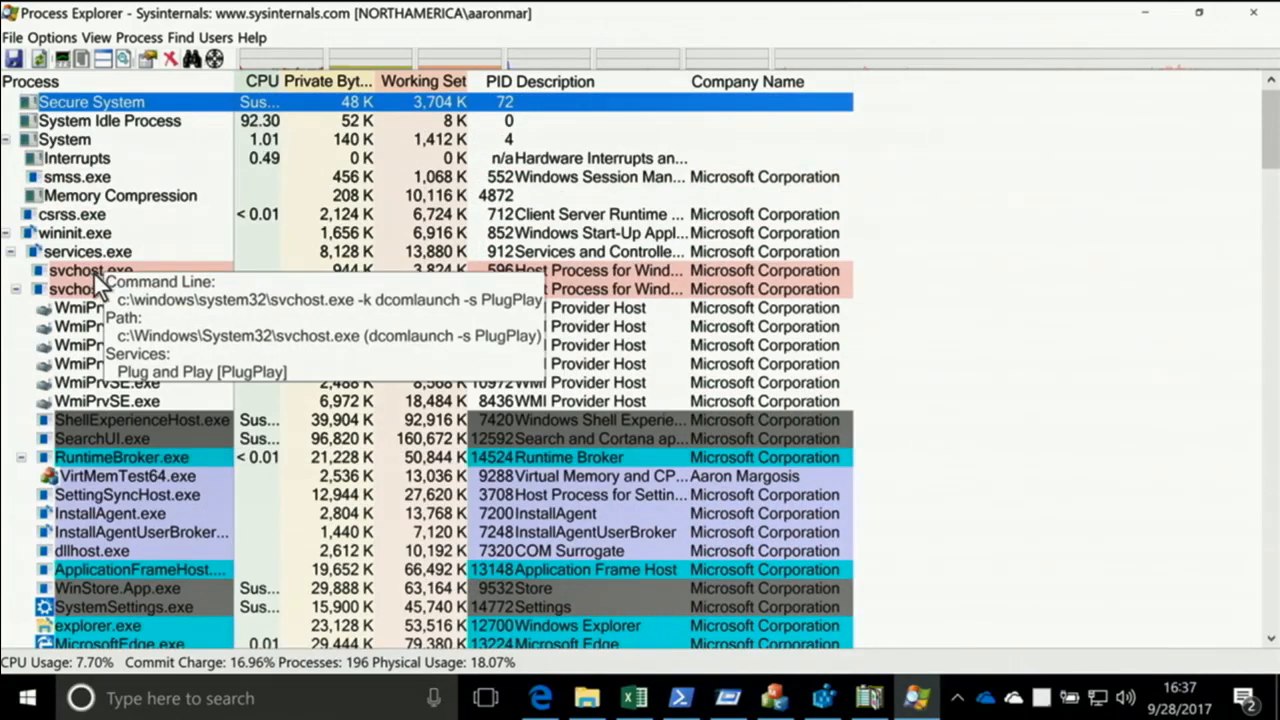
pyautogui.click(66, 270)
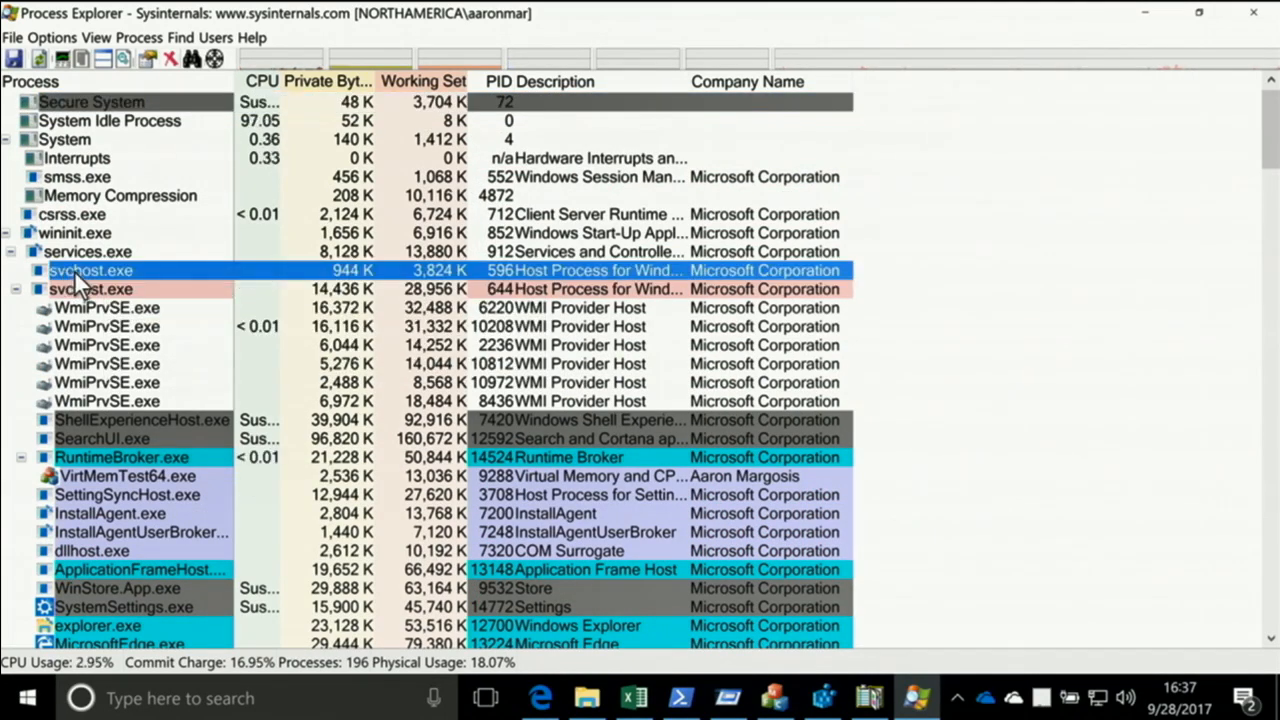
pyautogui.click(65, 254)
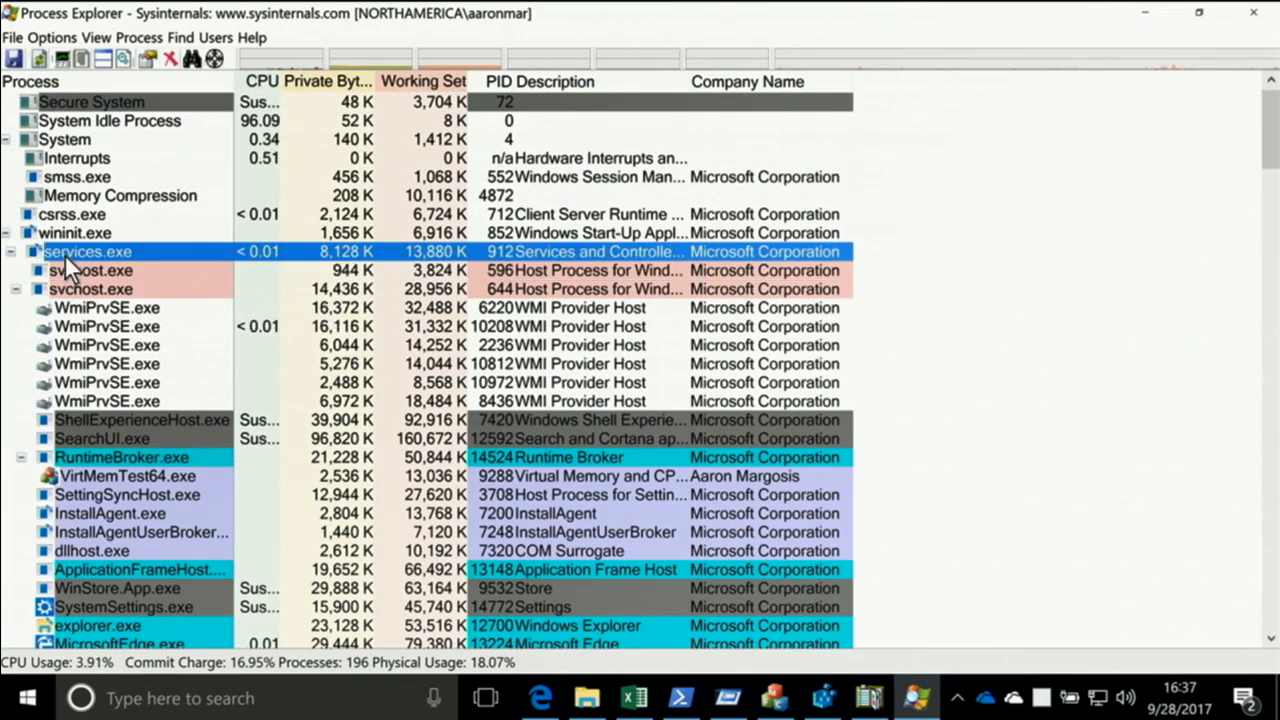
# Examine the remaining services in the process tree and select explorer.exe to inspect the processes started beneath it
pyautogui.scroll(-15, 80, 260)
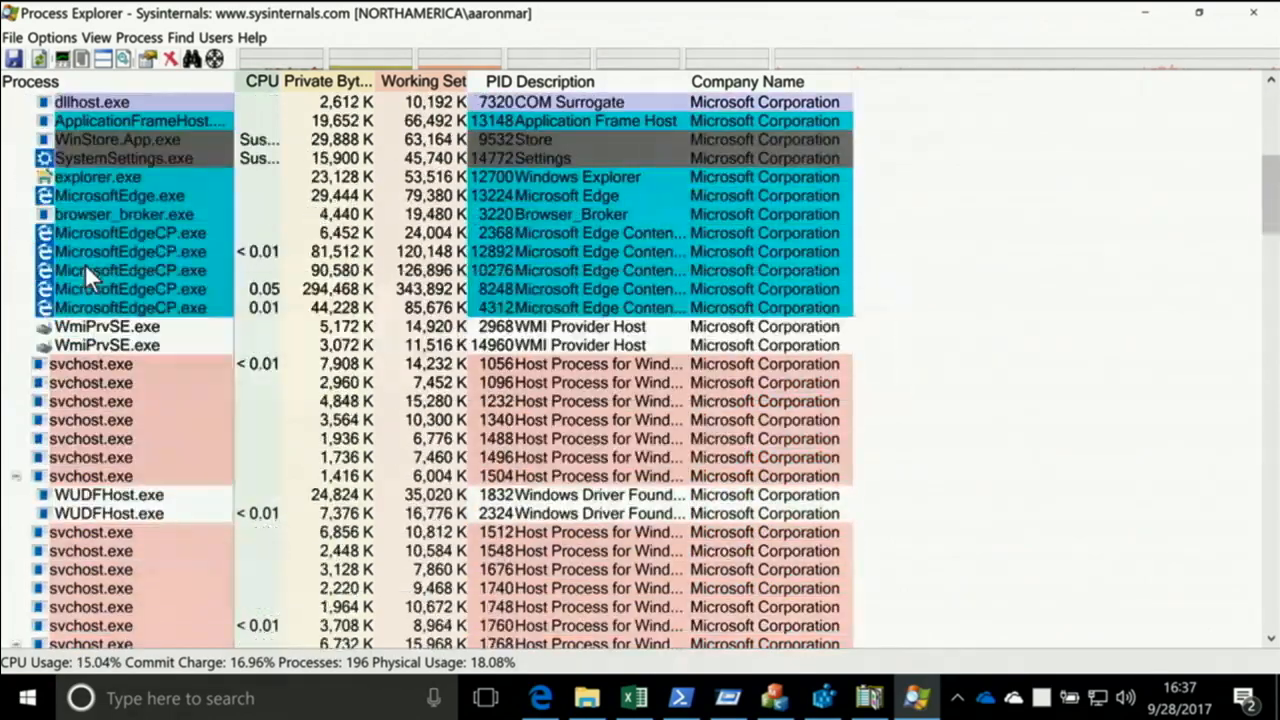
pyautogui.scroll(-20, 88, 283)
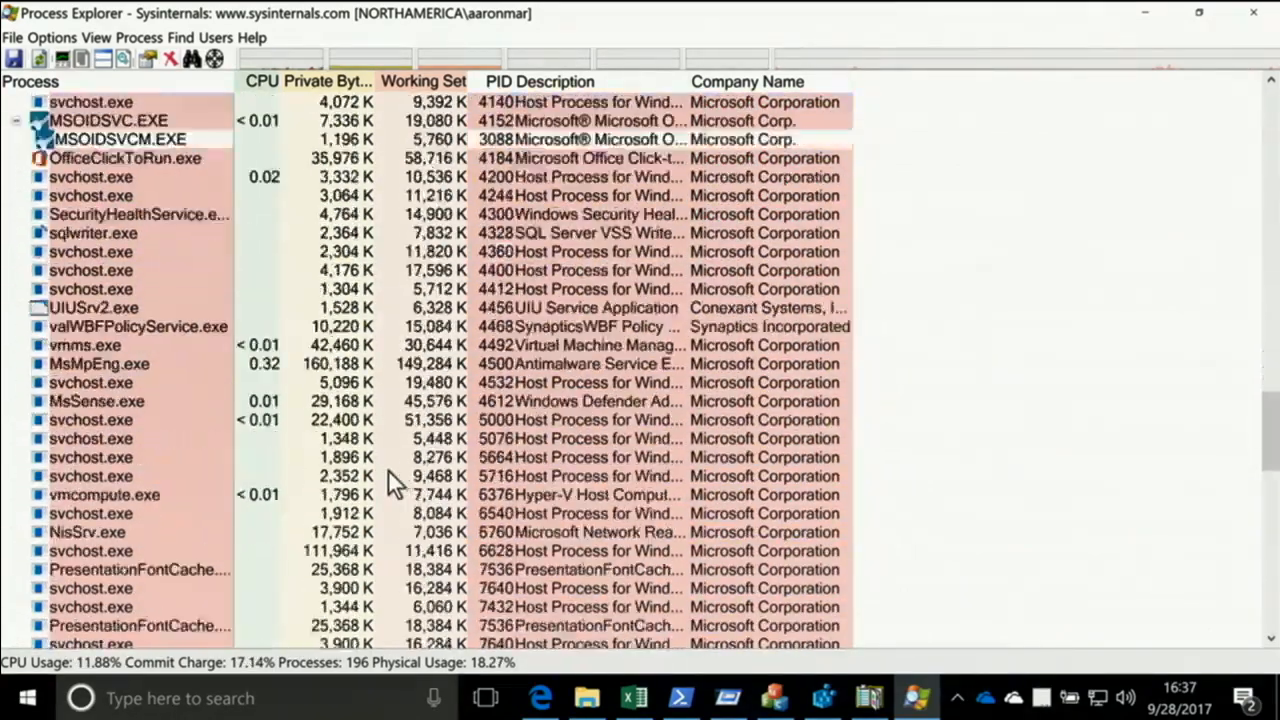
pyautogui.scroll(-7, 455, 508)
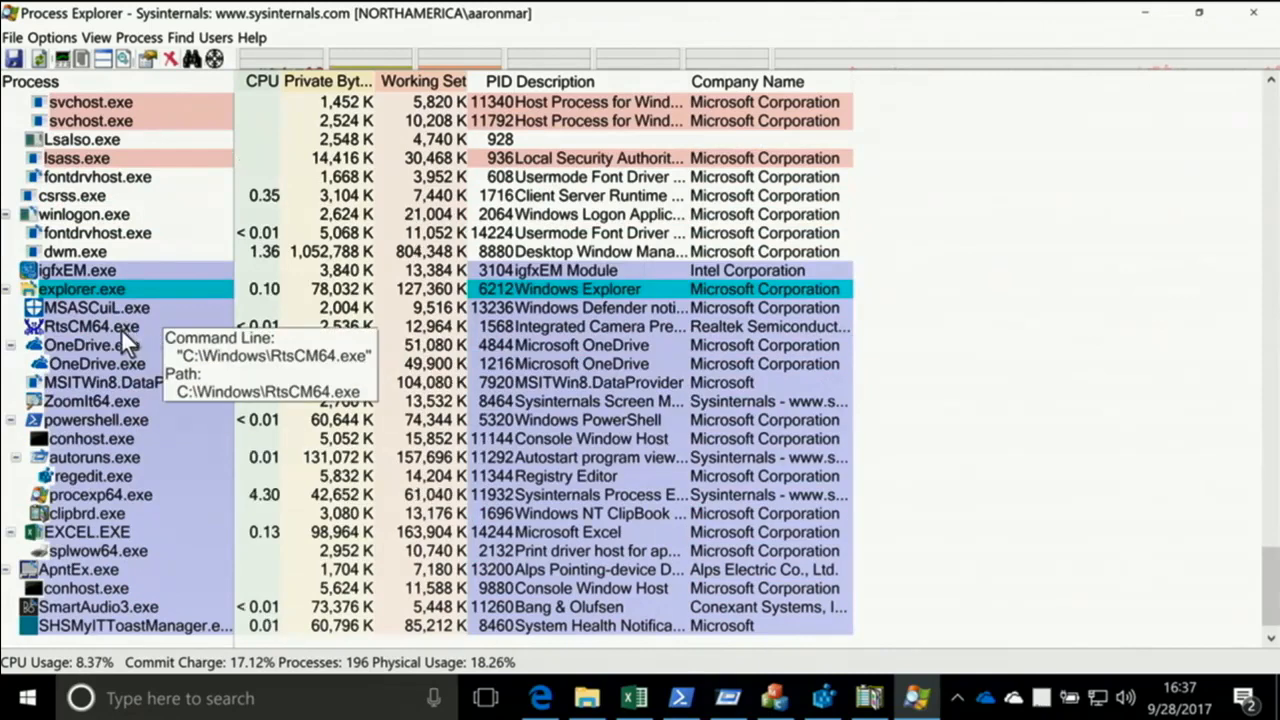
pyautogui.click(80, 288)
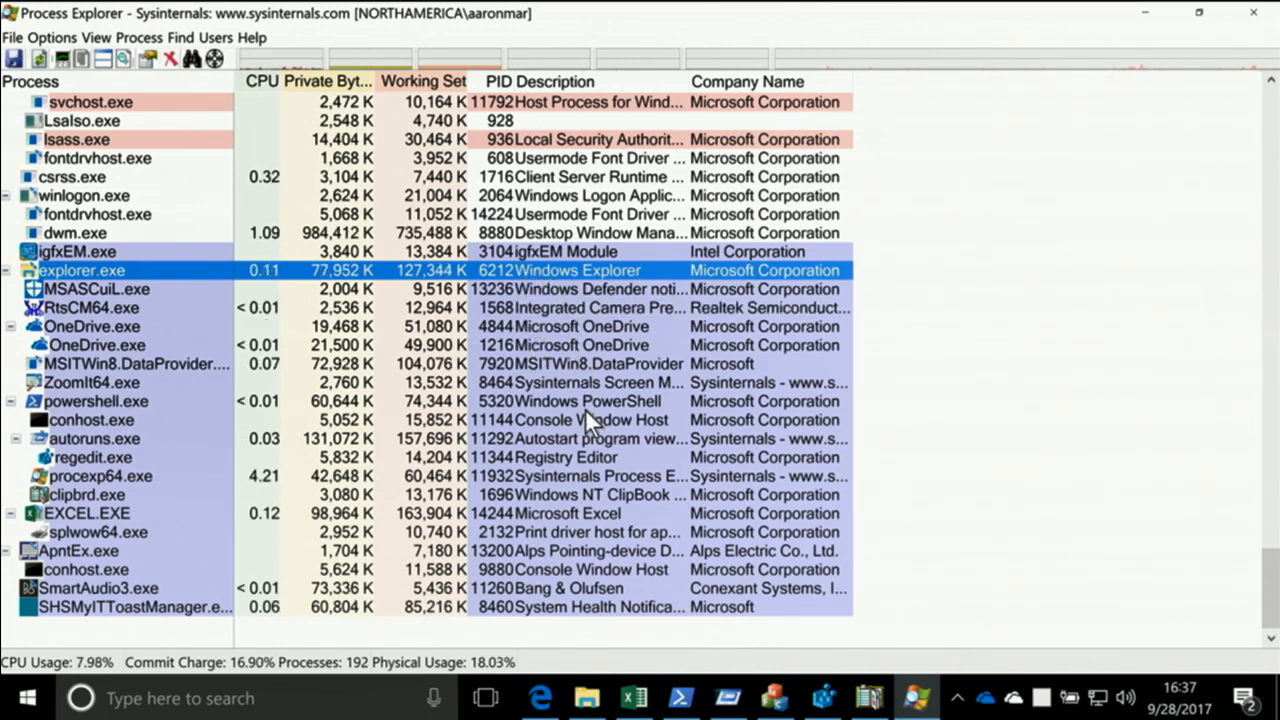
pyautogui.scroll(2, 585, 407)
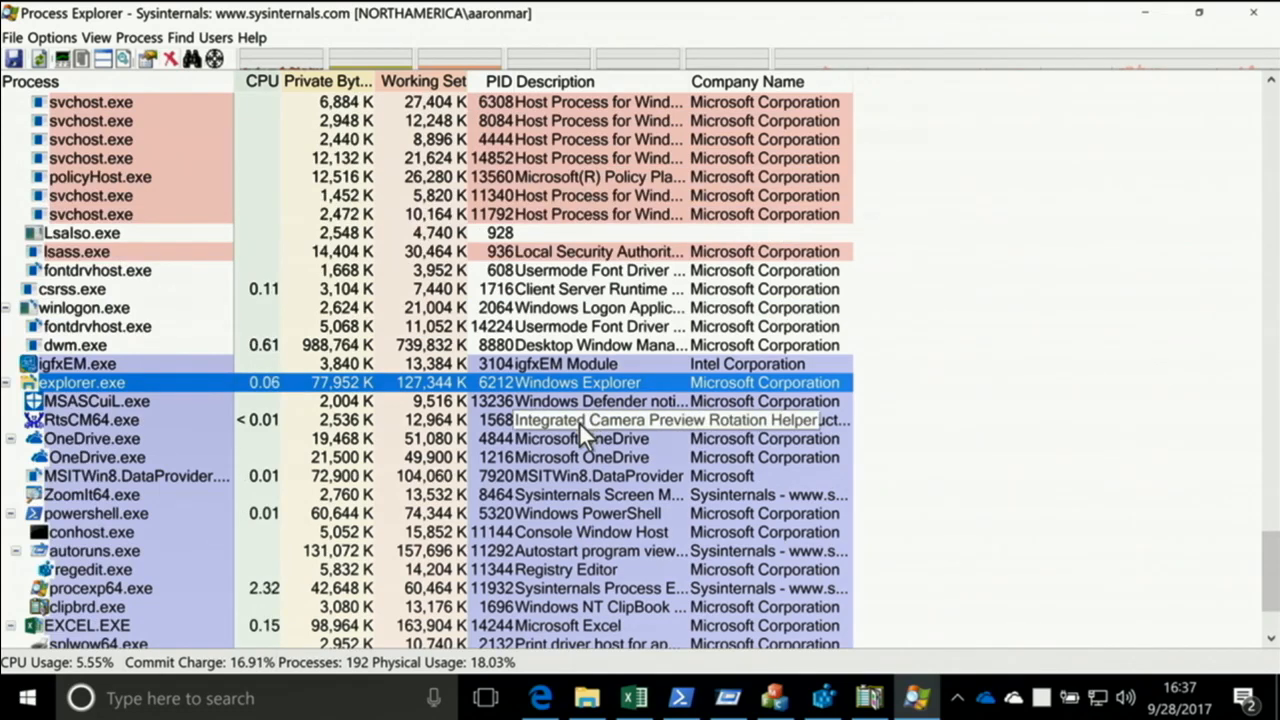
# Return to the upper part of the process tree and inspect the command line of the explorer.exe listed just above MicrosoftEdge.exe
pyautogui.scroll(1, 555, 330)
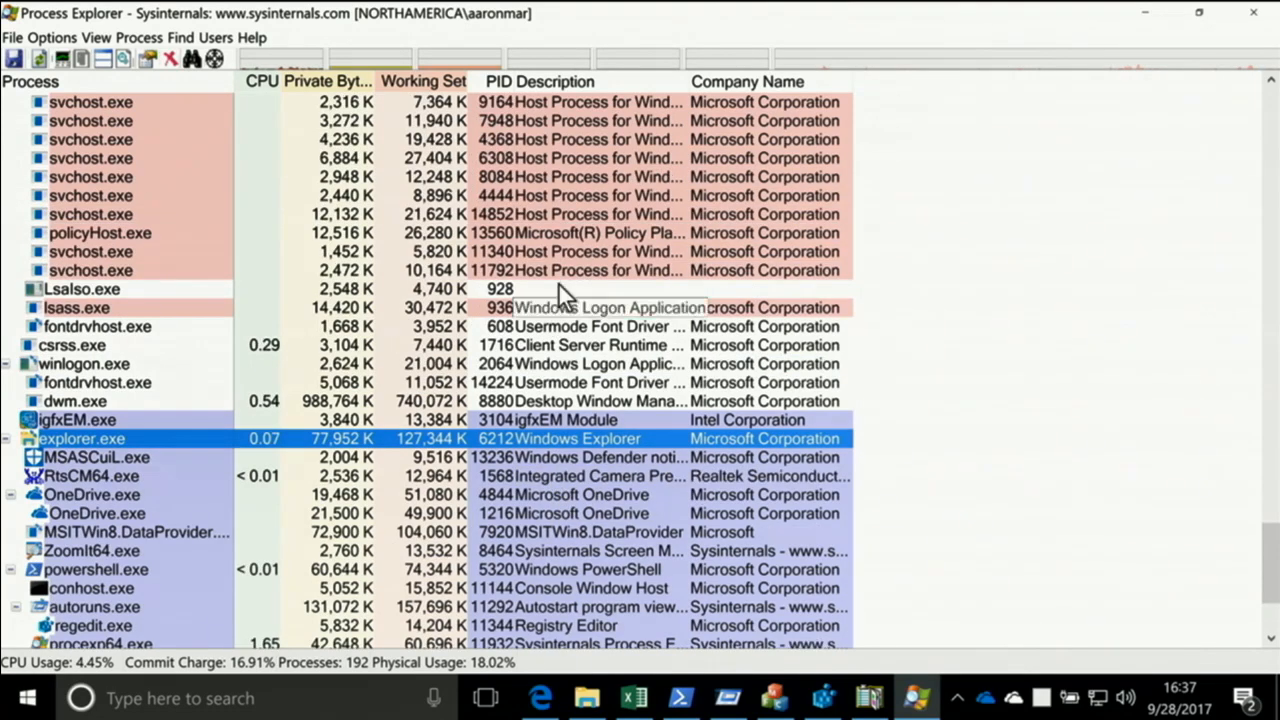
pyautogui.click(575, 181)
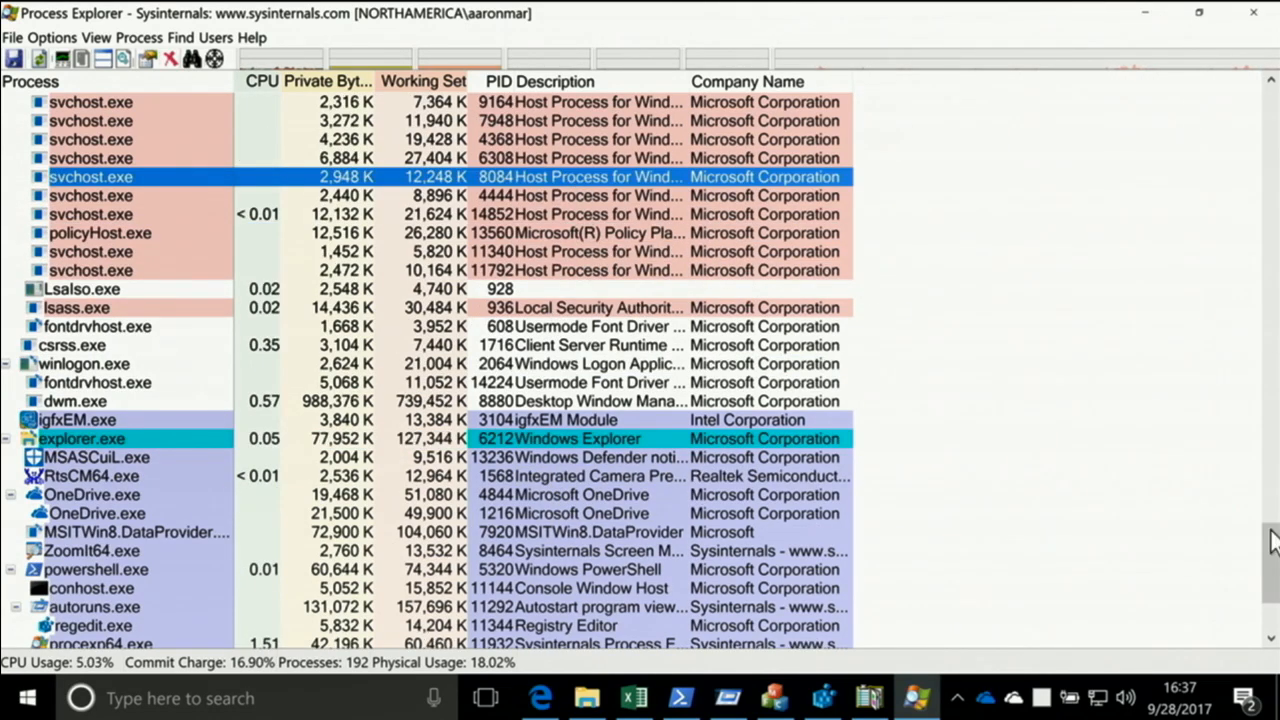
pyautogui.moveTo(1272, 540); pyautogui.dragTo(1246, 157)
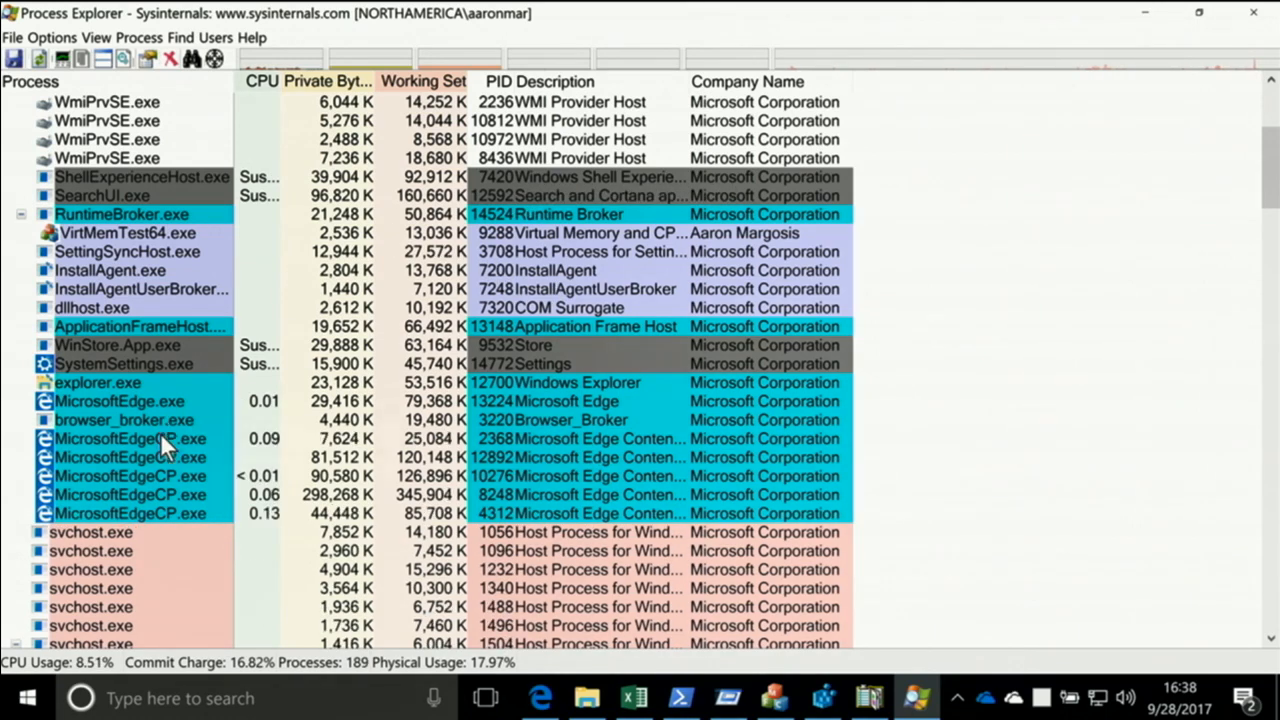
pyautogui.moveTo(161, 441)
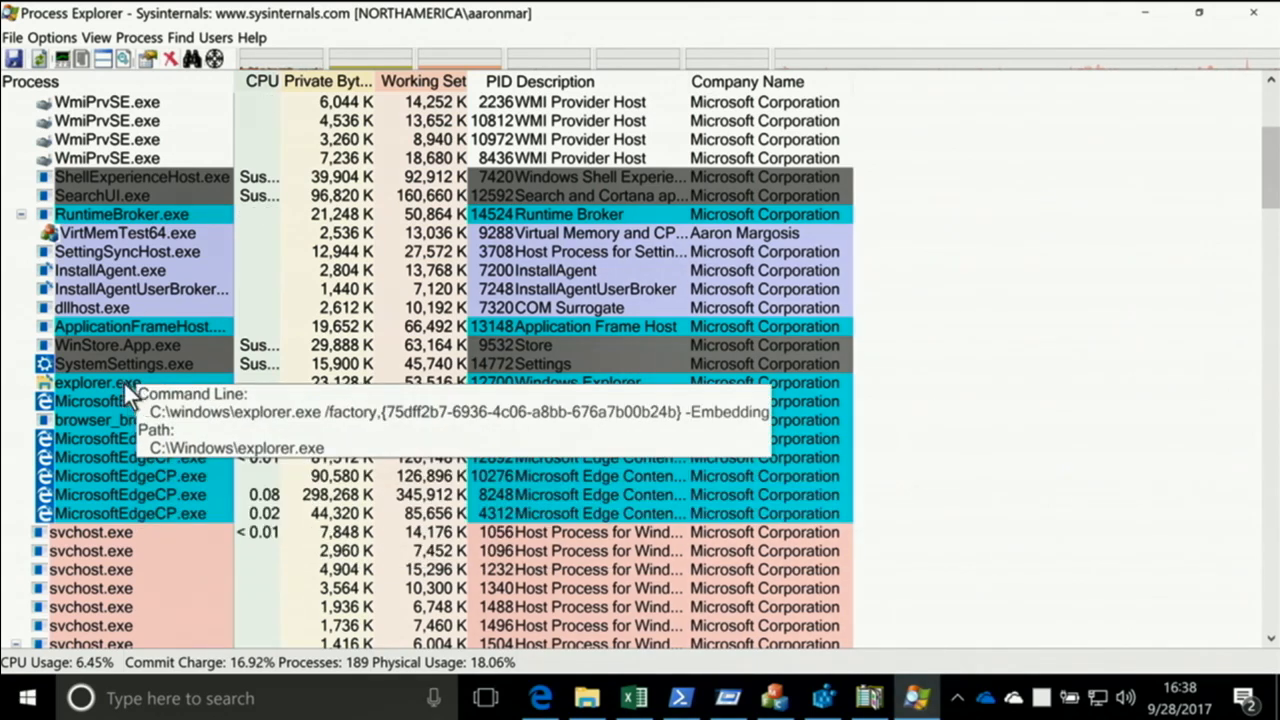
pyautogui.click(118, 388)
pyautogui.click(134, 396)
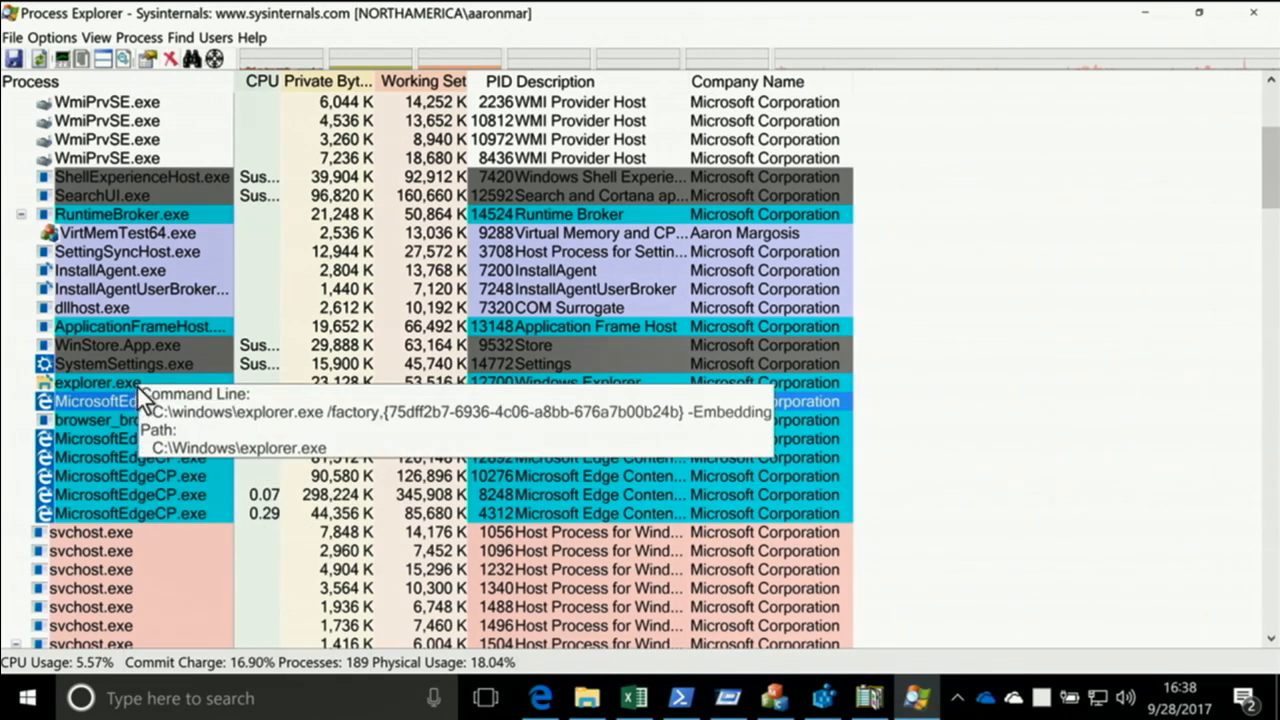
pyautogui.click(132, 385)
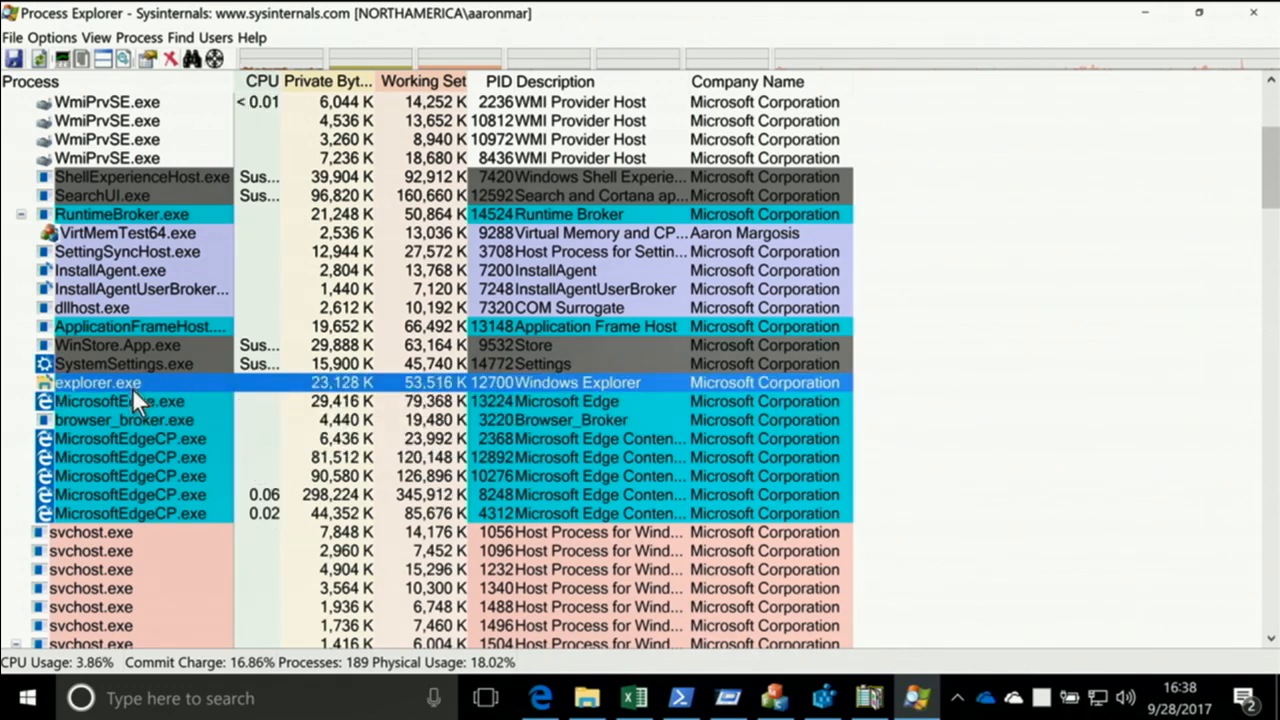
# Open and close the Start menu to exercise ShellExperienceHost.exe, and review the rest of the process tree down to its end
pyautogui.click(28, 698)
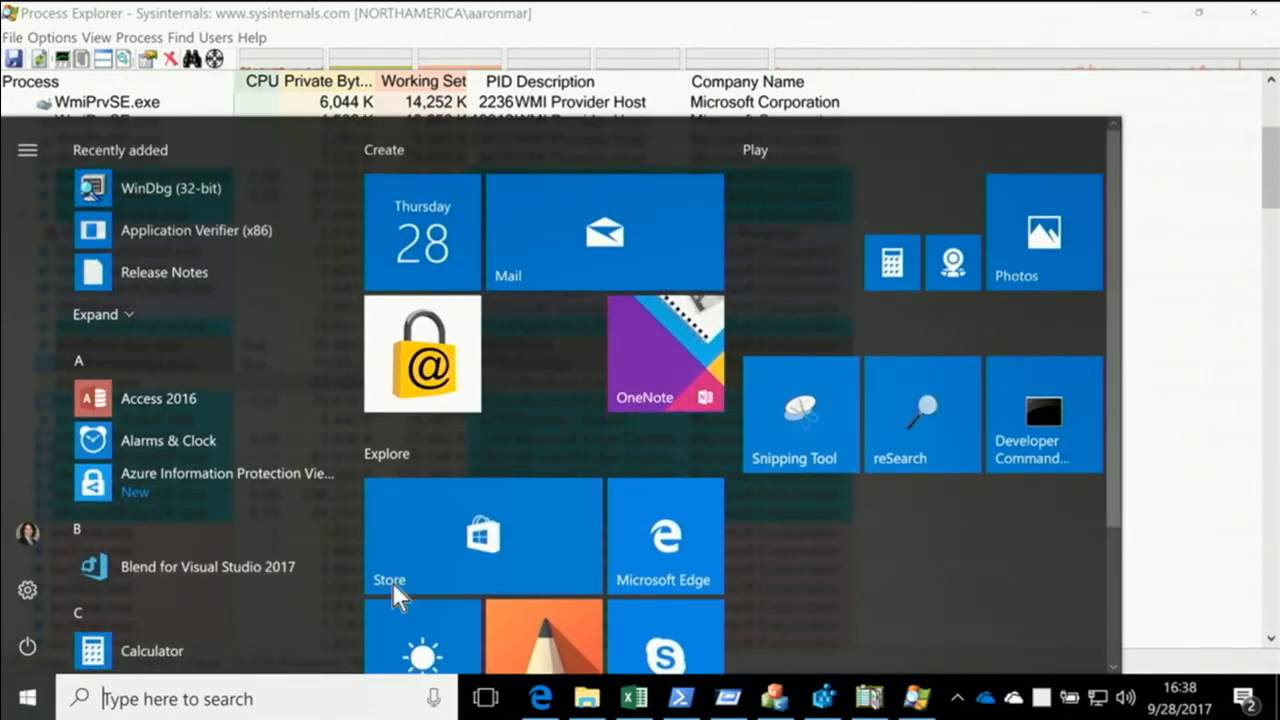
pyautogui.click(22, 702)
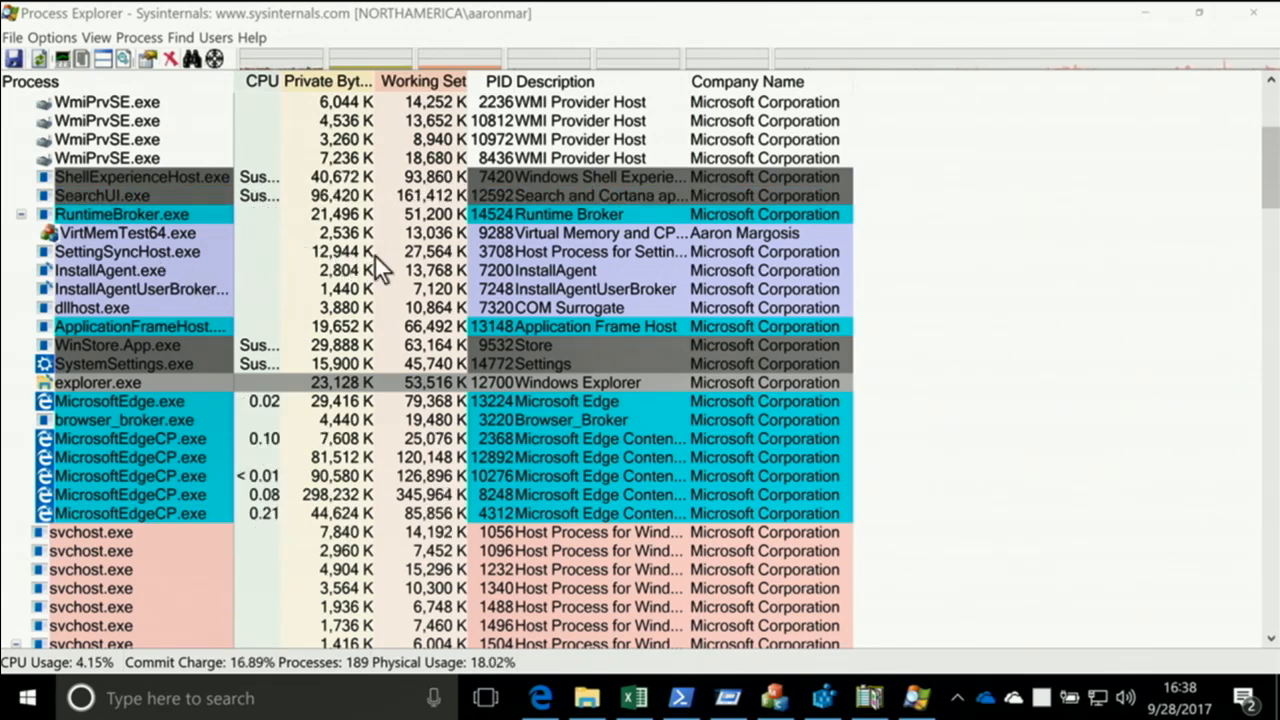
pyautogui.scroll(-14, 437, 285)
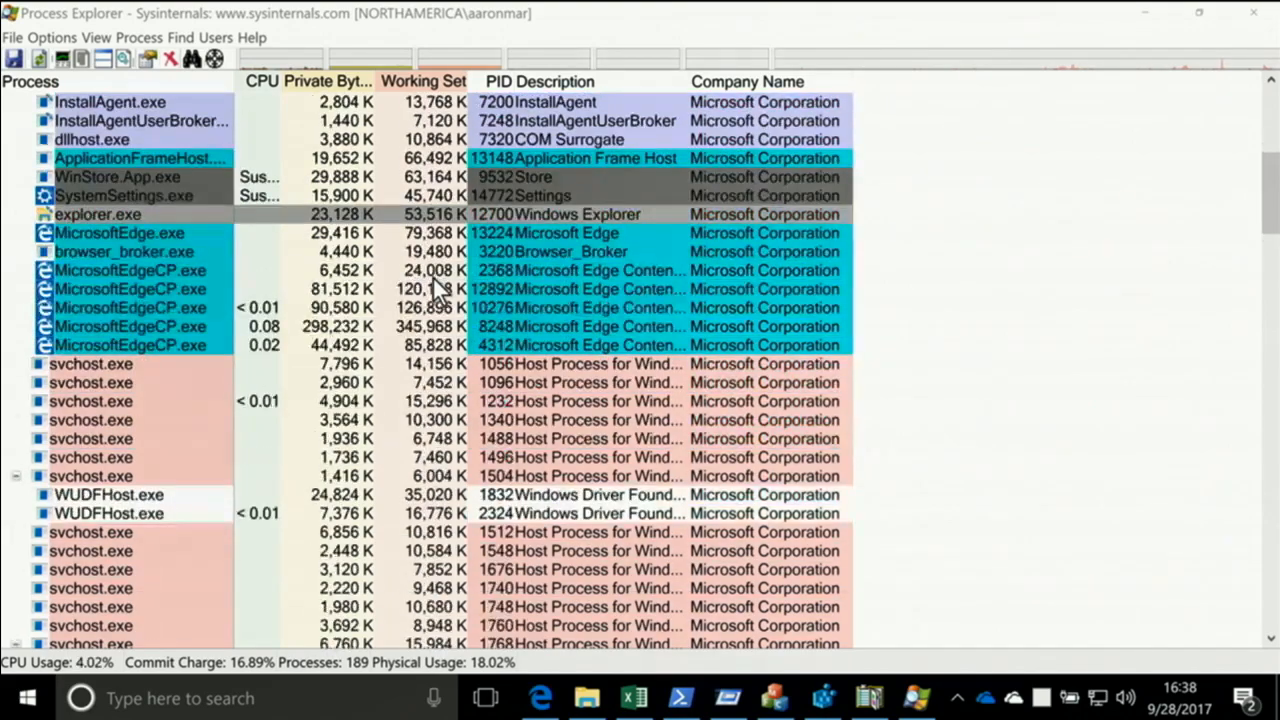
pyautogui.scroll(-20, 425, 295)
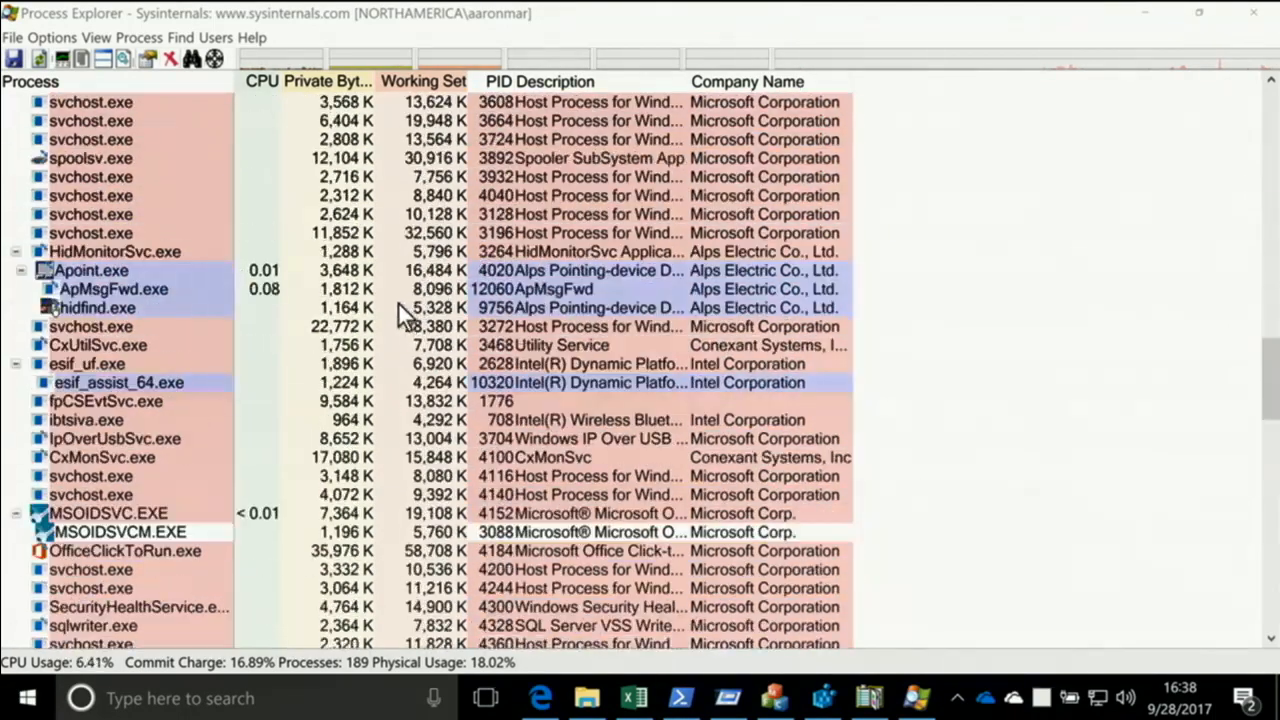
pyautogui.scroll(-2, 392, 321)
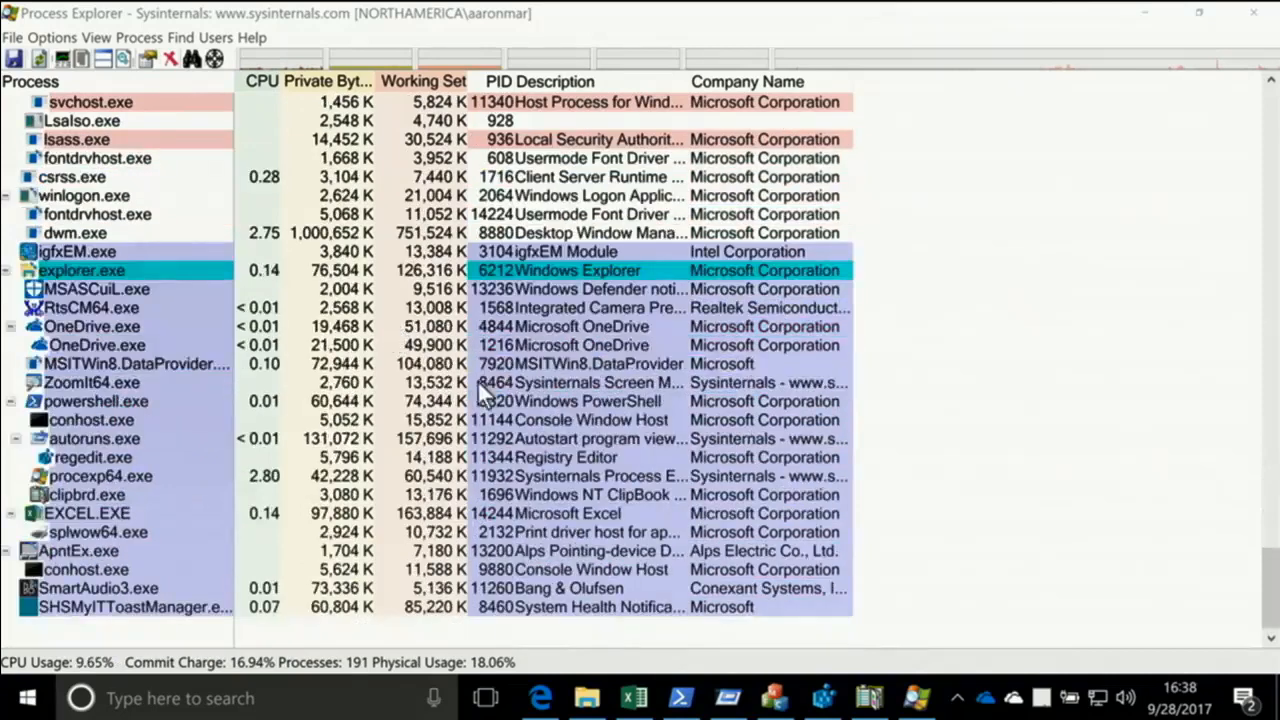
# Switch to VirtMemTest and run its CPU hogs with 4 threads, NORMAL priority and no file touch
pyautogui.click(802, 704)
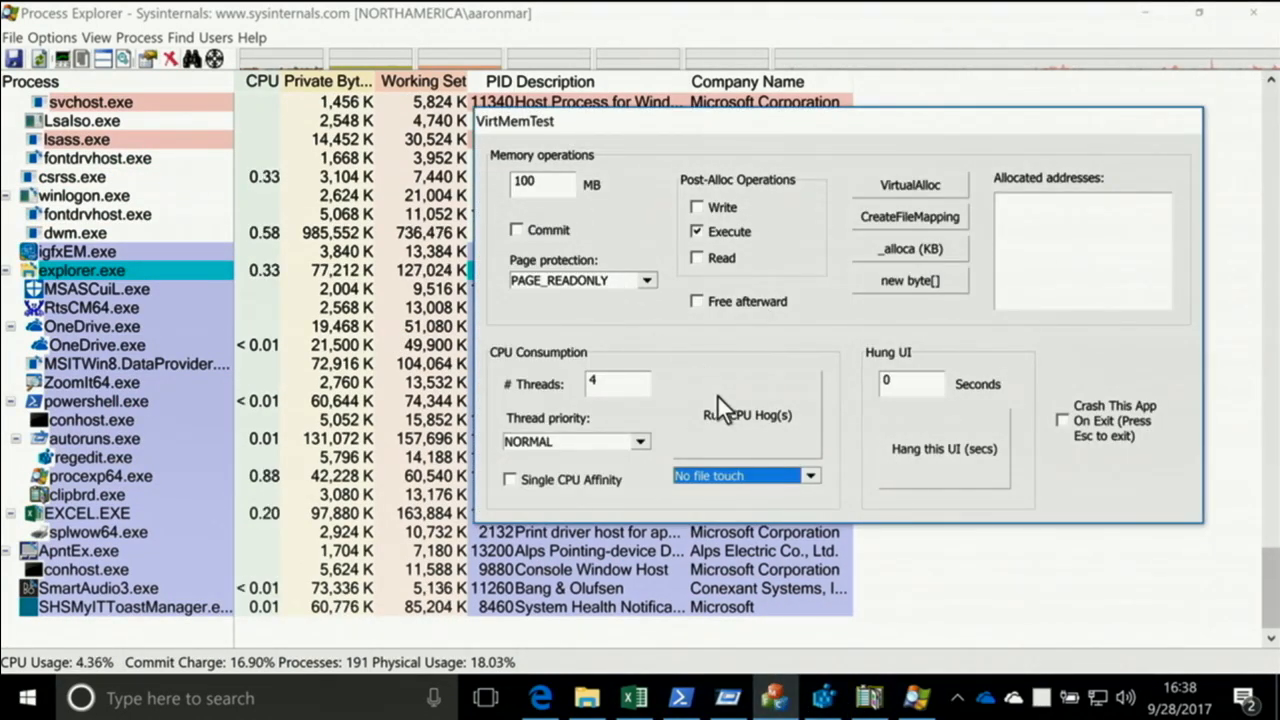
pyautogui.click(732, 475)
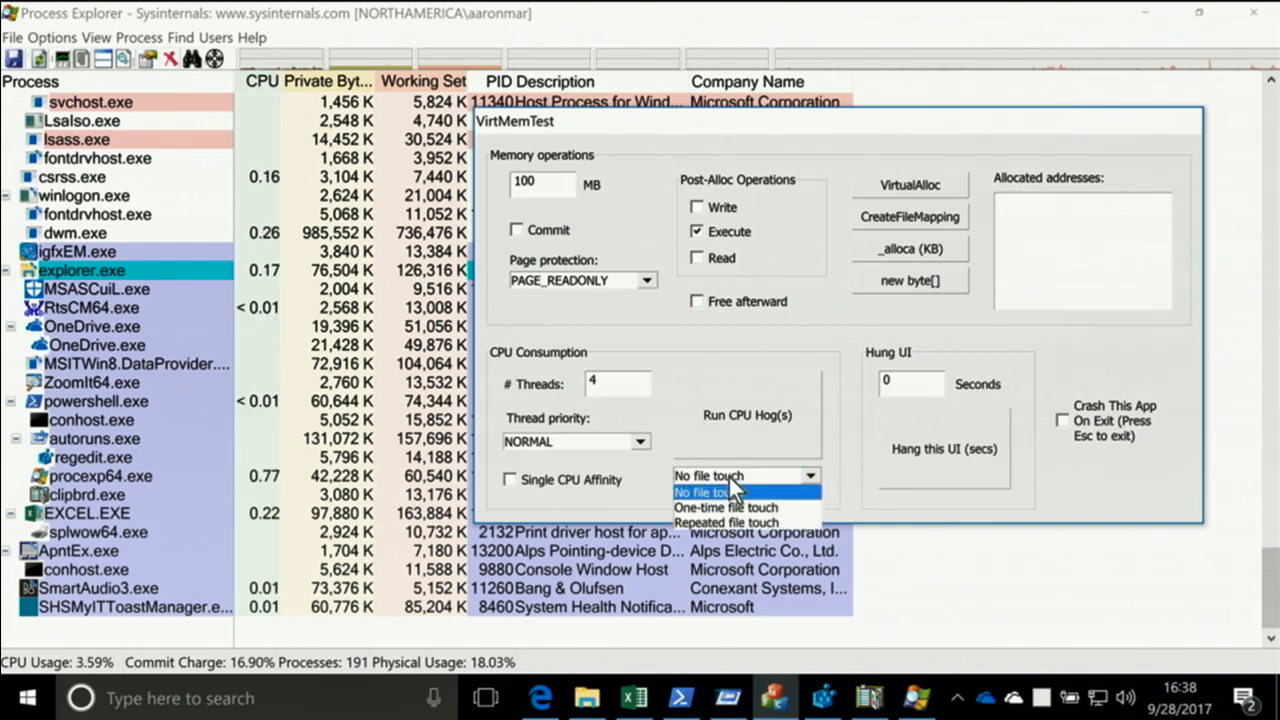
pyautogui.click(720, 491)
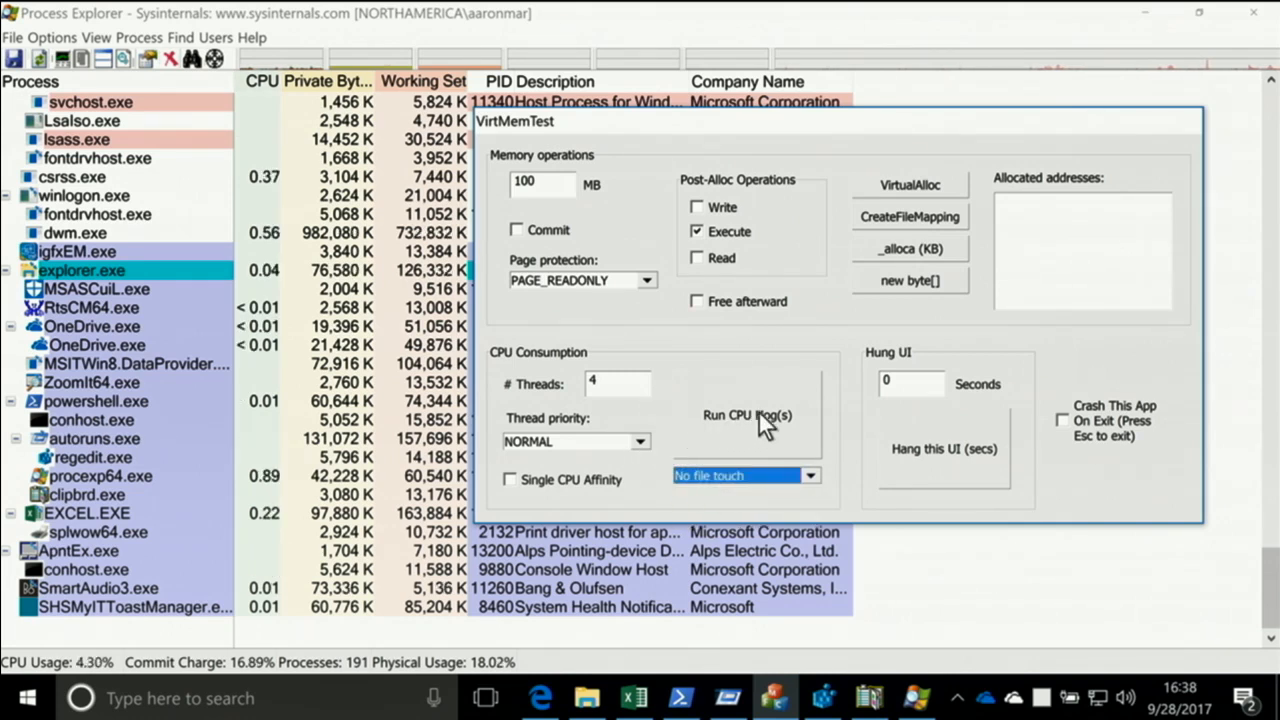
pyautogui.moveTo(606, 383); pyautogui.dragTo(586, 384)
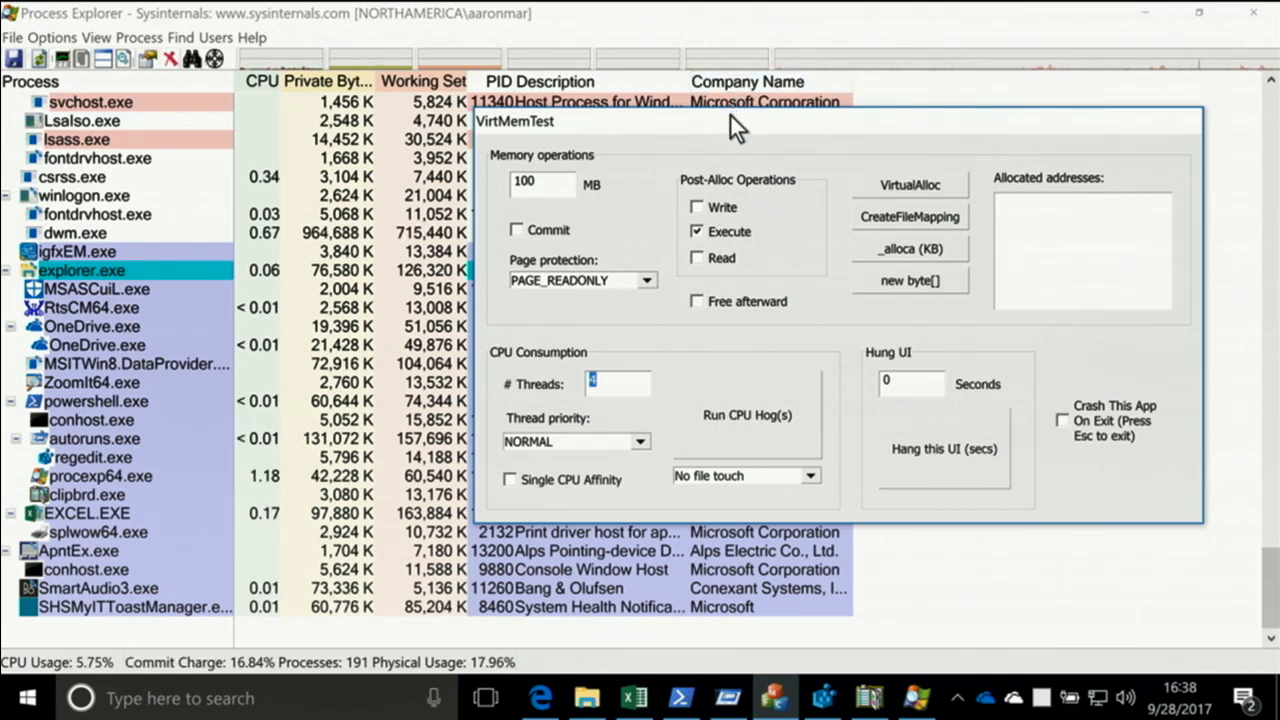
pyautogui.moveTo(730, 116); pyautogui.dragTo(749, 93)
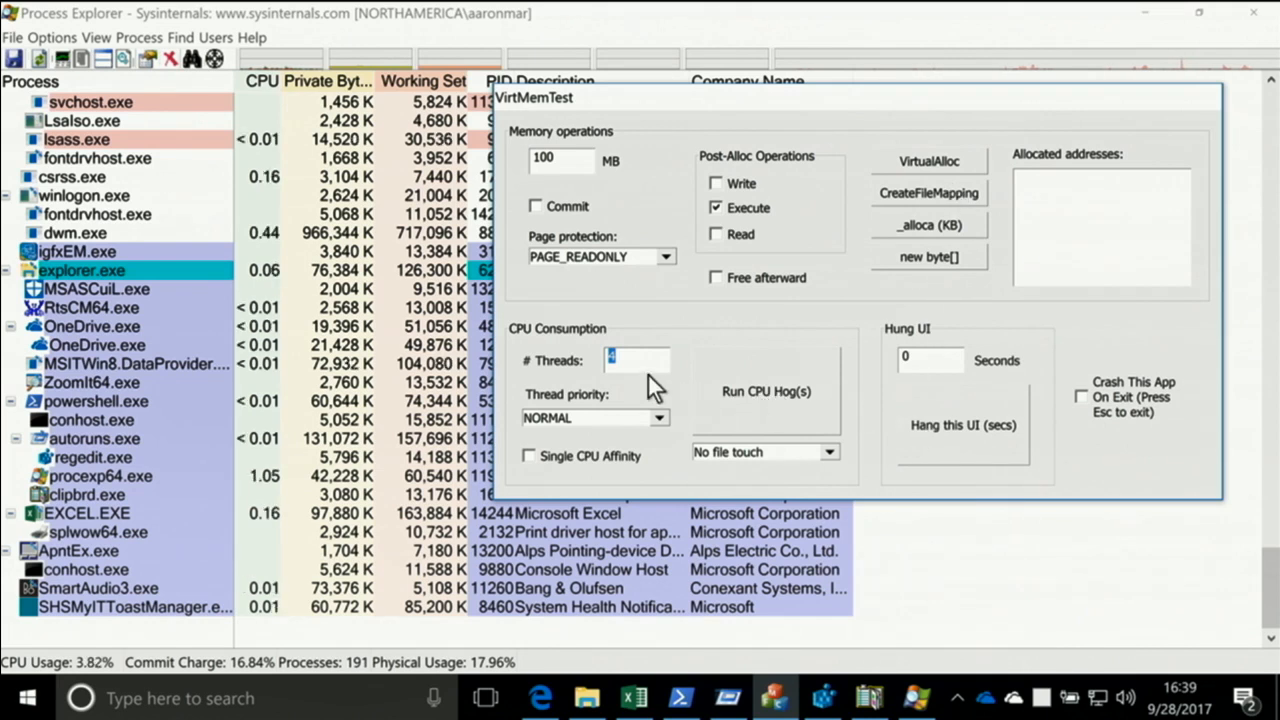
pyautogui.click(795, 392)
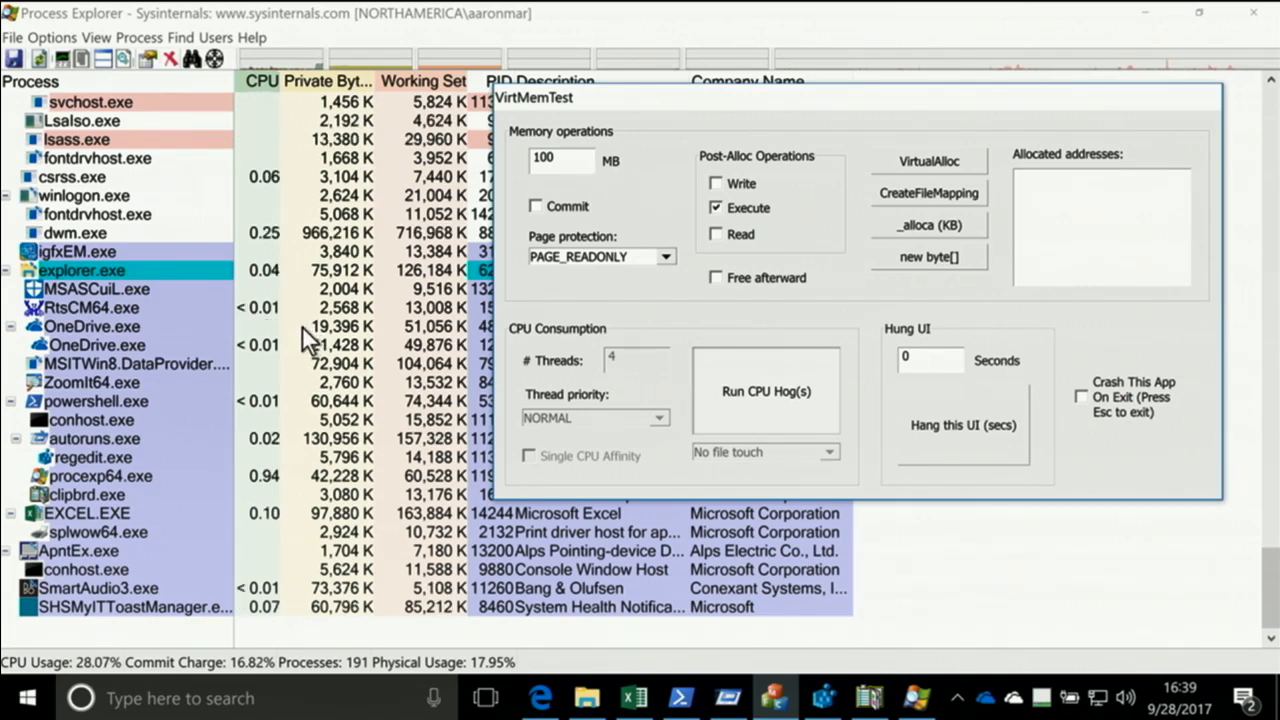
# Sort the Process Explorer list by CPU in ascending order and check the usage of VirtMemTest64.exe at the end
pyautogui.scroll(6, 302, 327)
pyautogui.scroll(20, 302, 327)
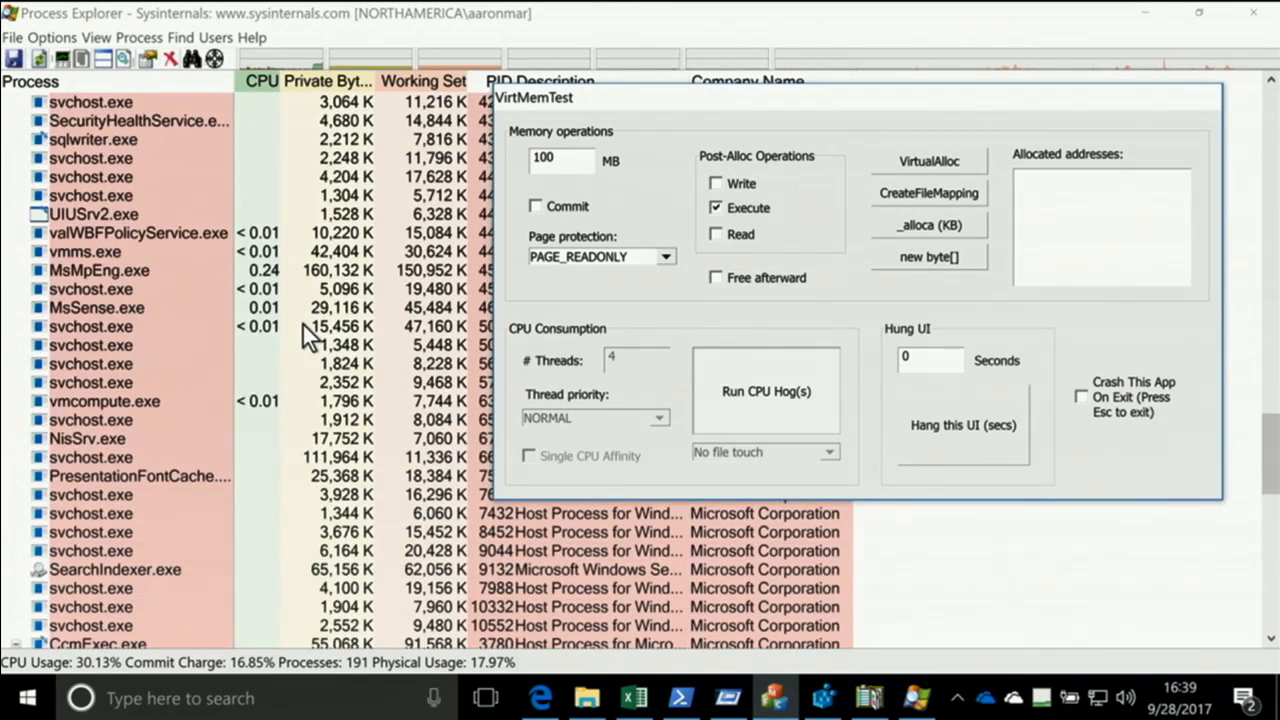
pyautogui.scroll(15, 303, 320)
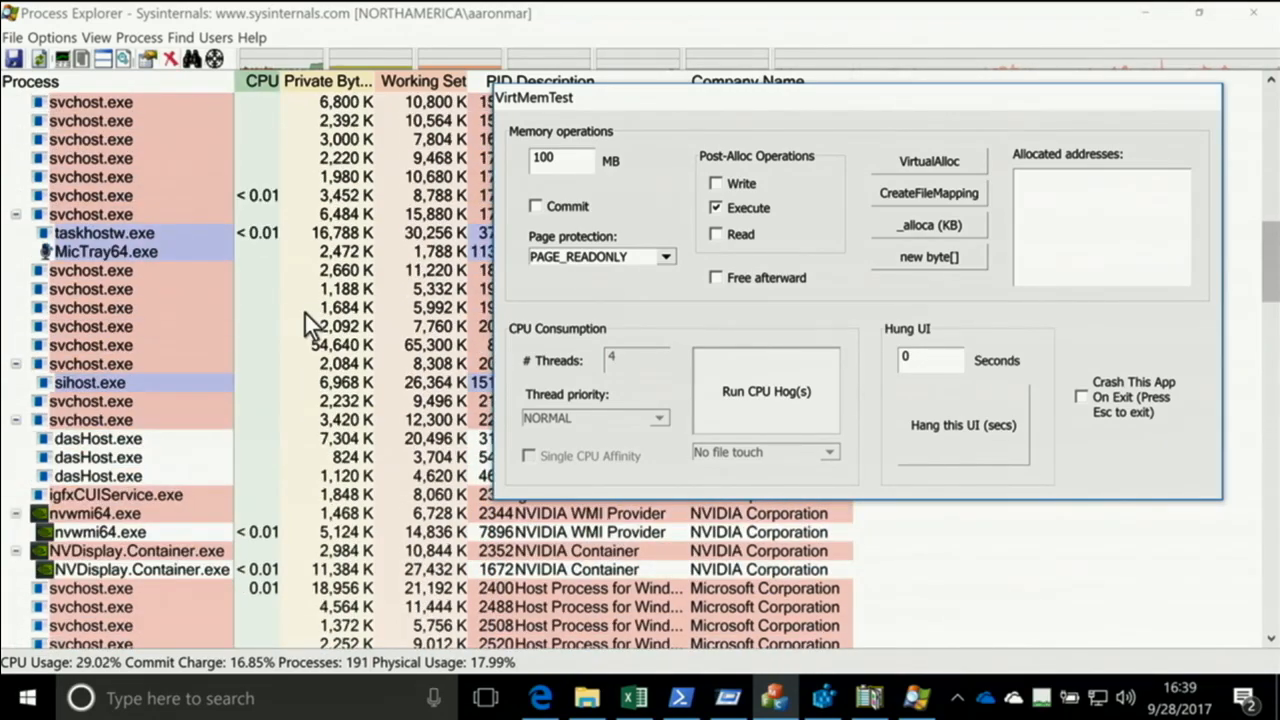
pyautogui.click(264, 80)
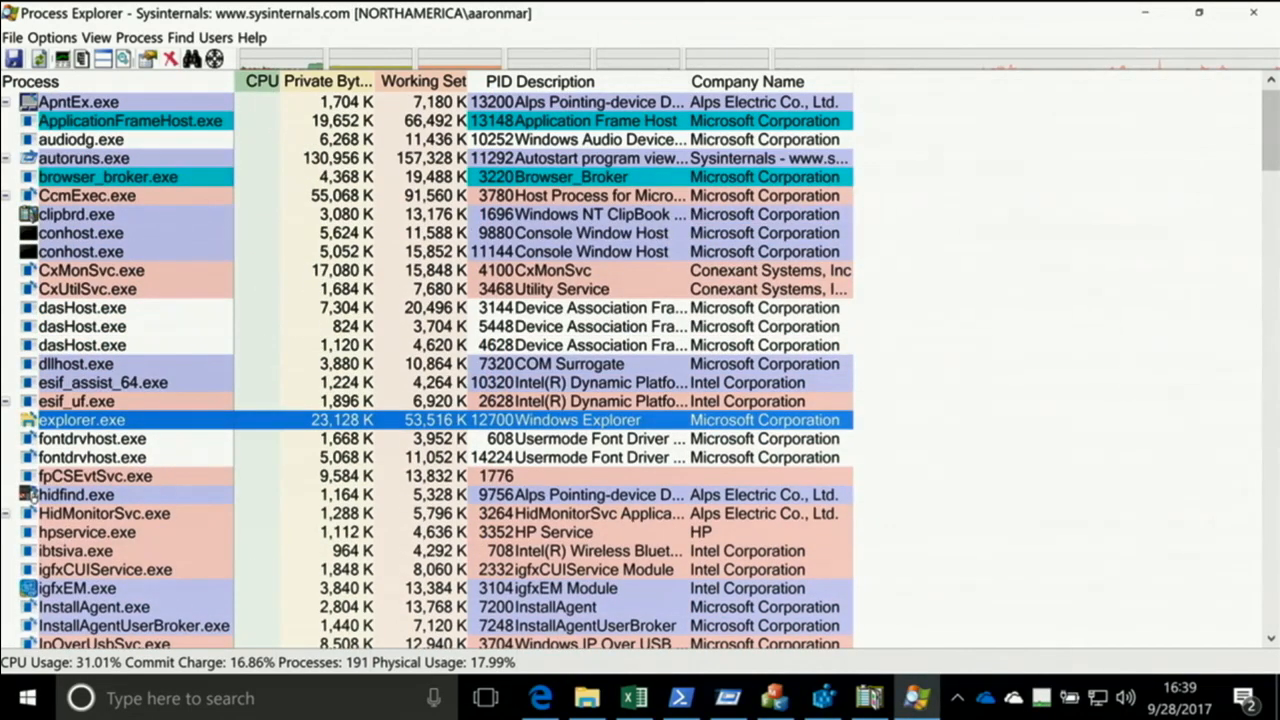
pyautogui.moveTo(1268, 150); pyautogui.dragTo(1275, 335)
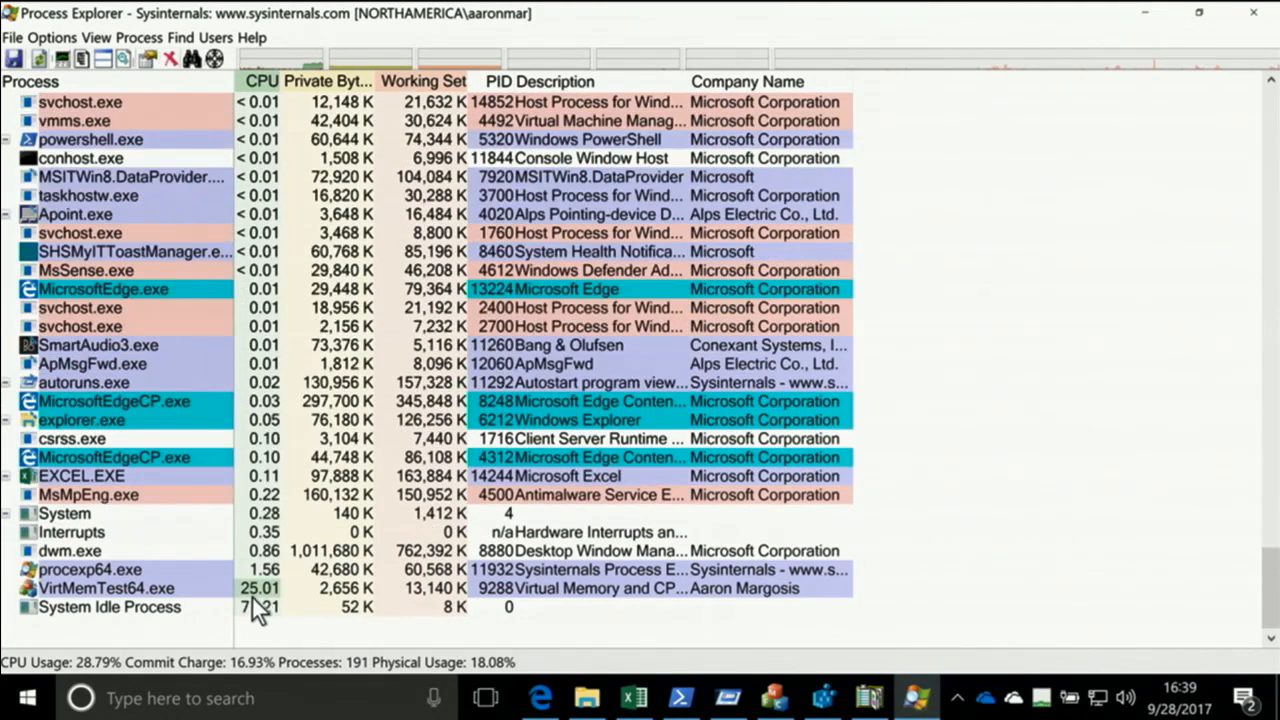
# Return to VirtMemTest, stop the running CPU hogs, and run them again with 6 threads
pyautogui.hotkey('alt', 'Tab')
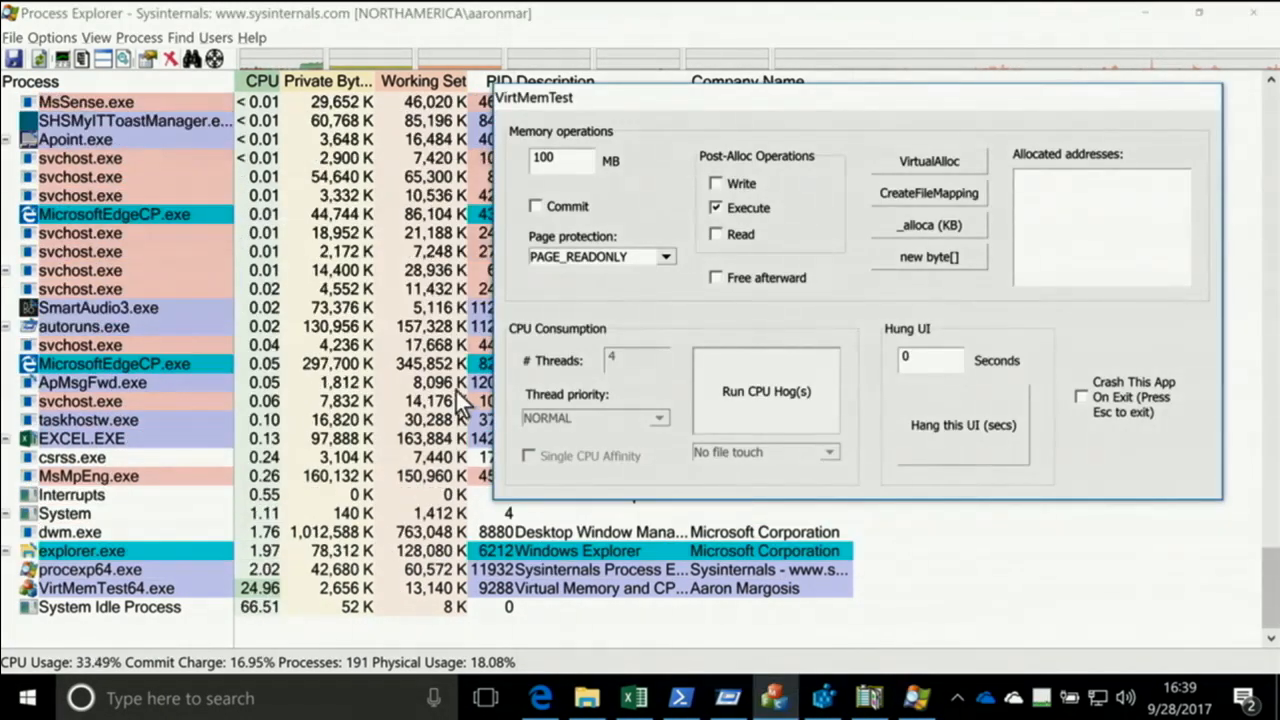
pyautogui.doubleClick(614, 358)
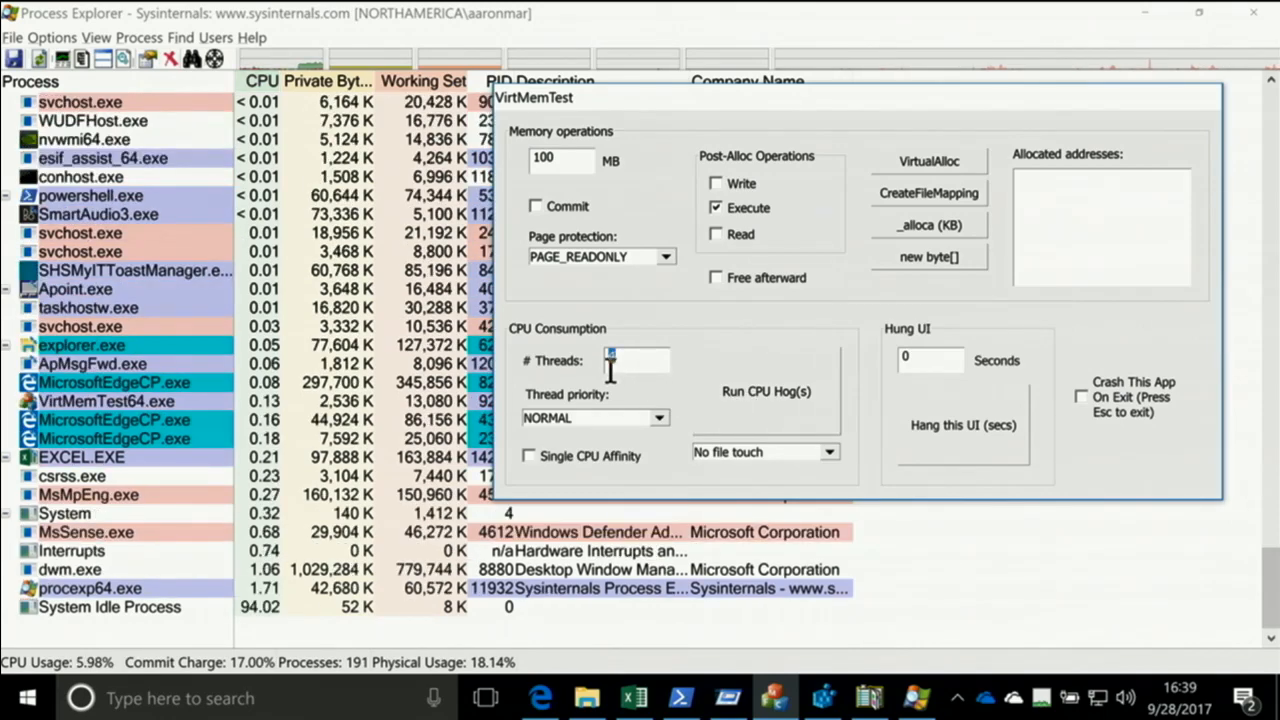
pyautogui.write('6')
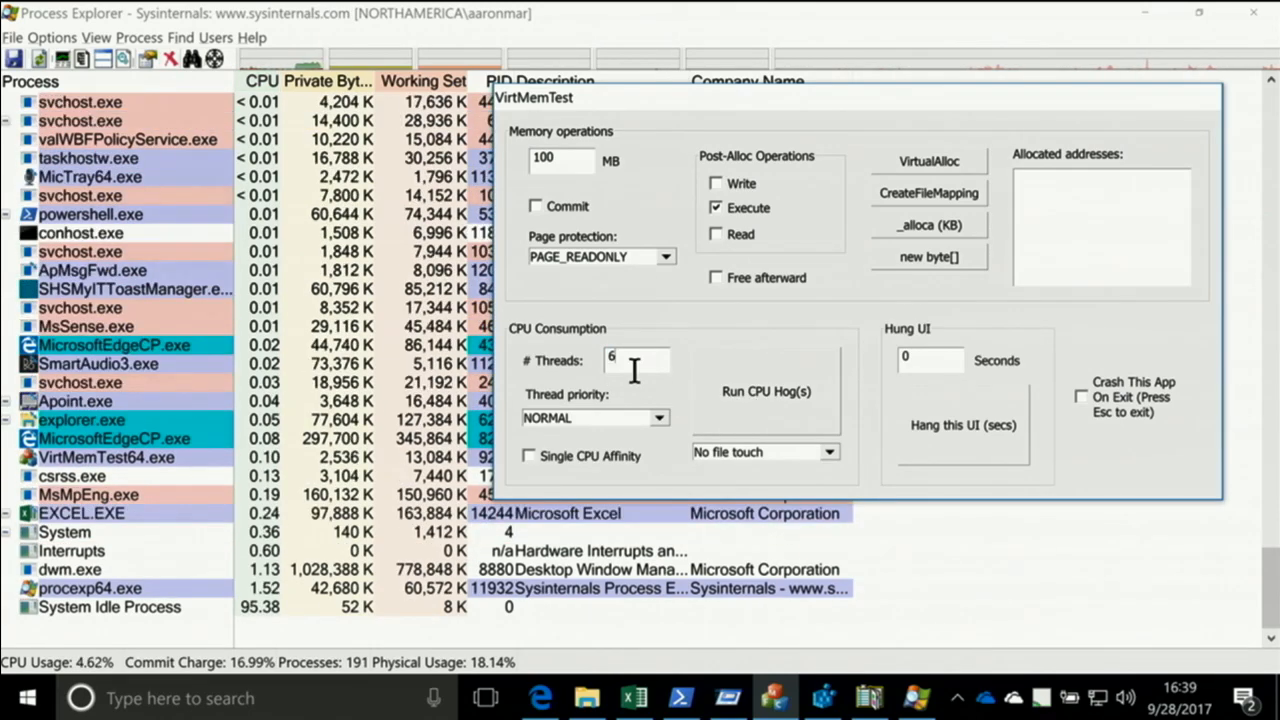
pyautogui.click(762, 390)
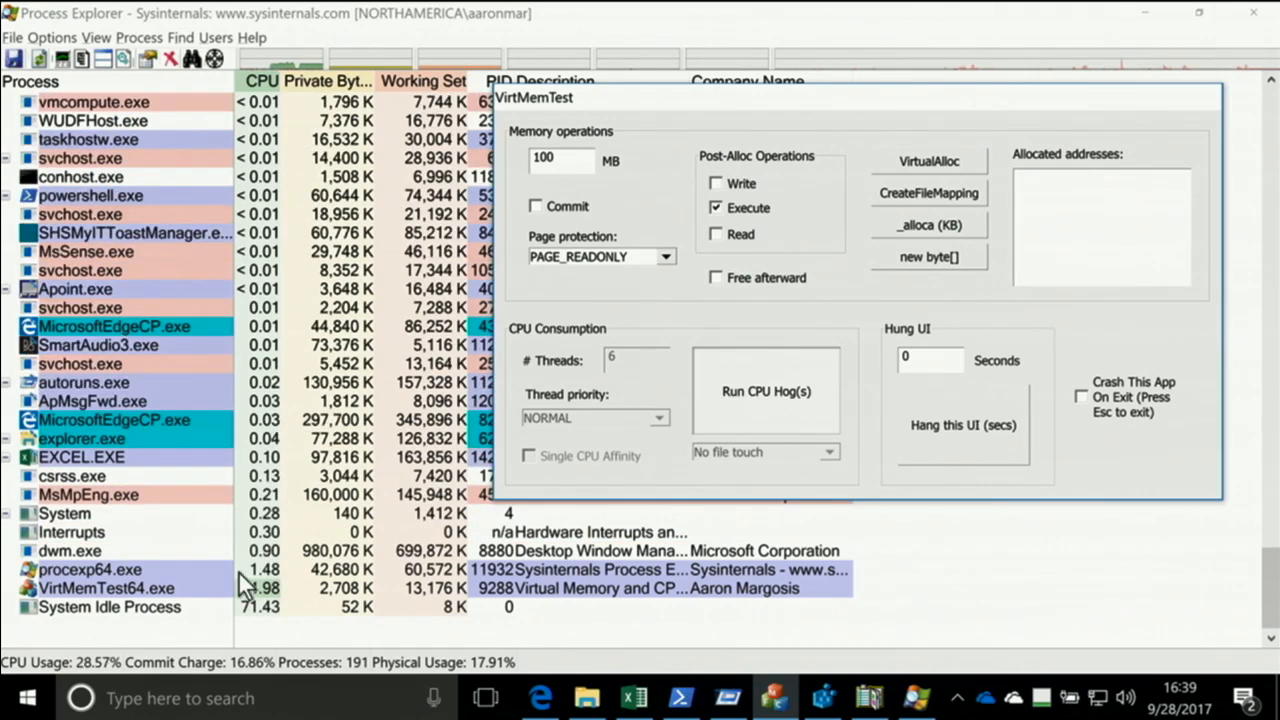
# Try to set the processor affinity of VirtMemTest64.exe with every CPU deselected
pyautogui.rightClick(173, 589)
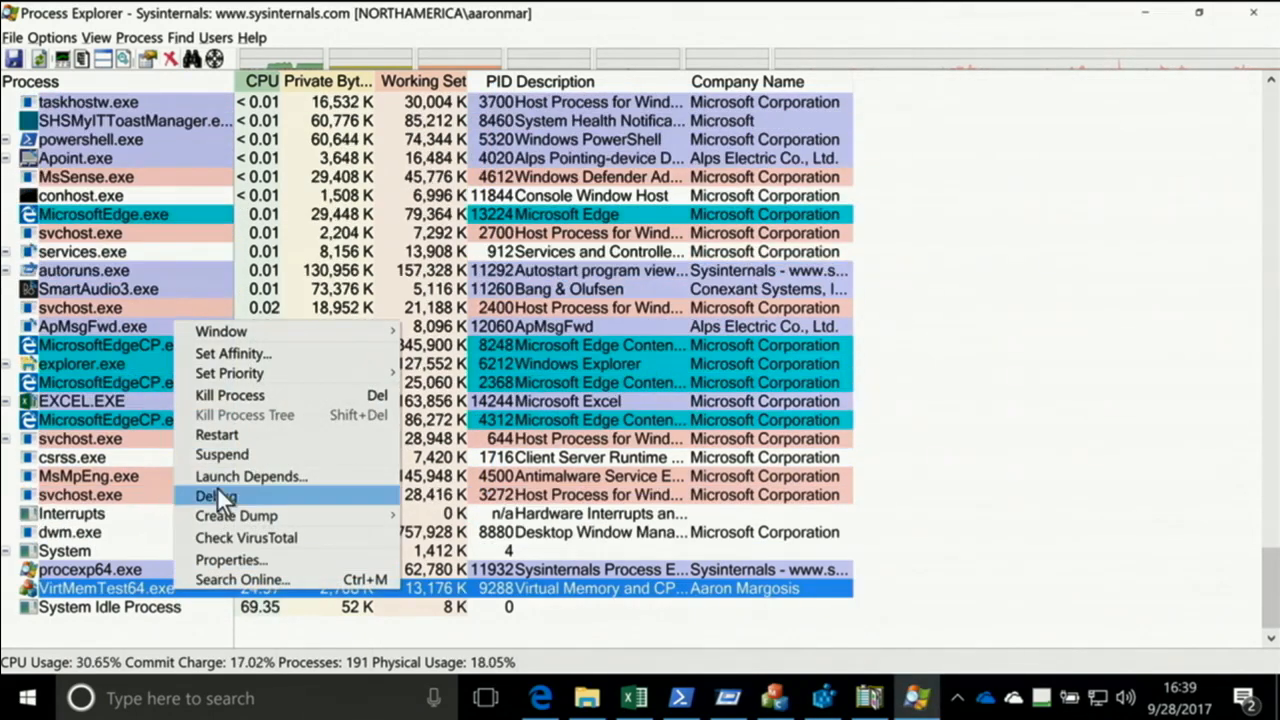
pyautogui.click(255, 357)
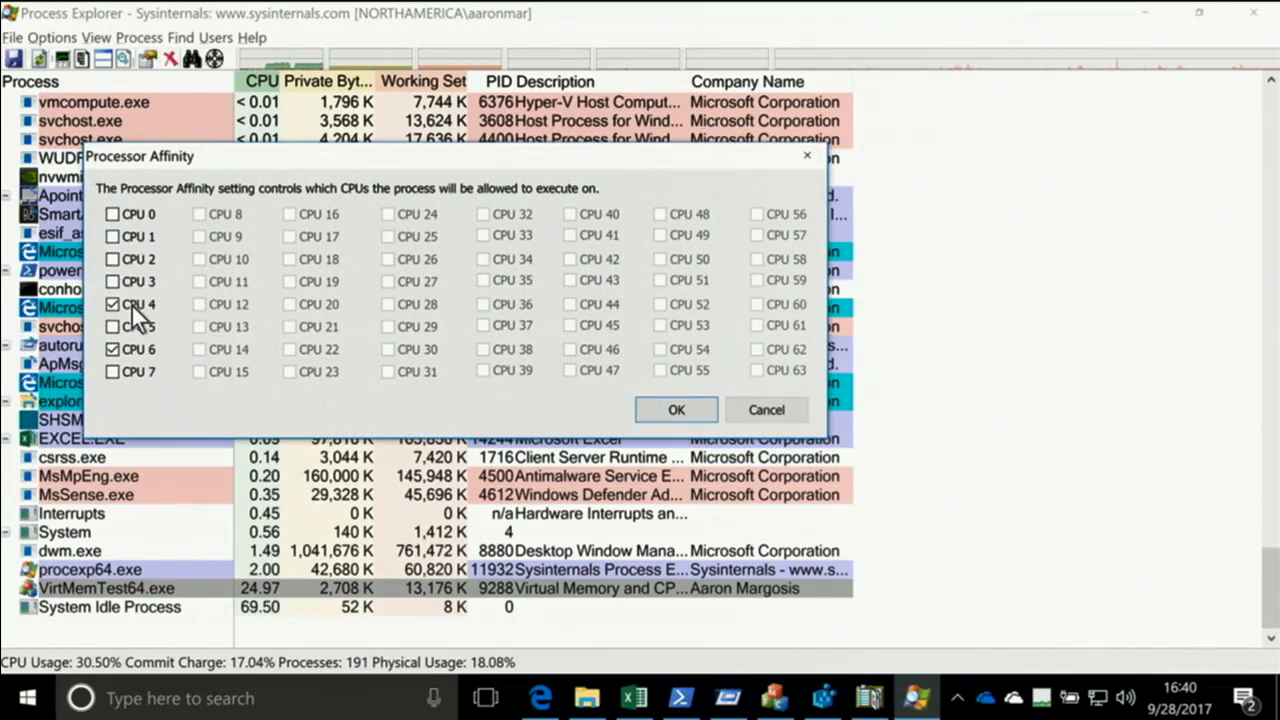
pyautogui.click(140, 311)
pyautogui.click(141, 344)
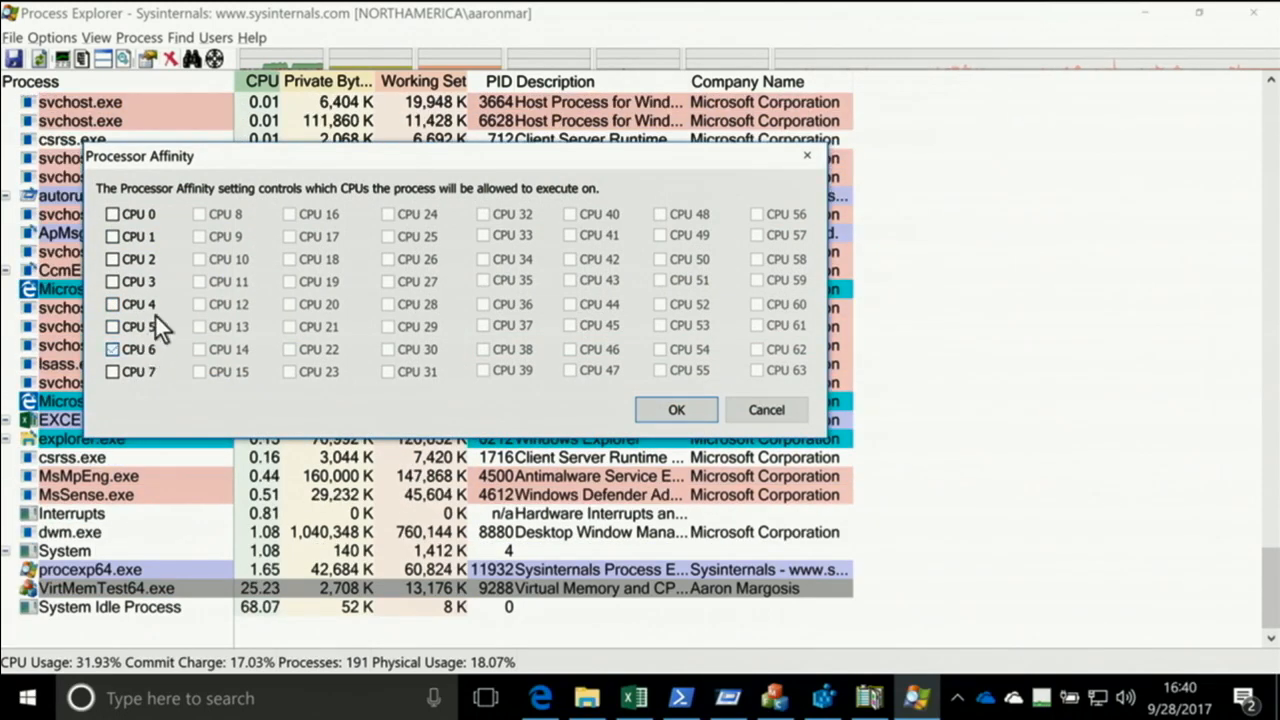
pyautogui.click(143, 220)
pyautogui.click(139, 236)
pyautogui.click(139, 259)
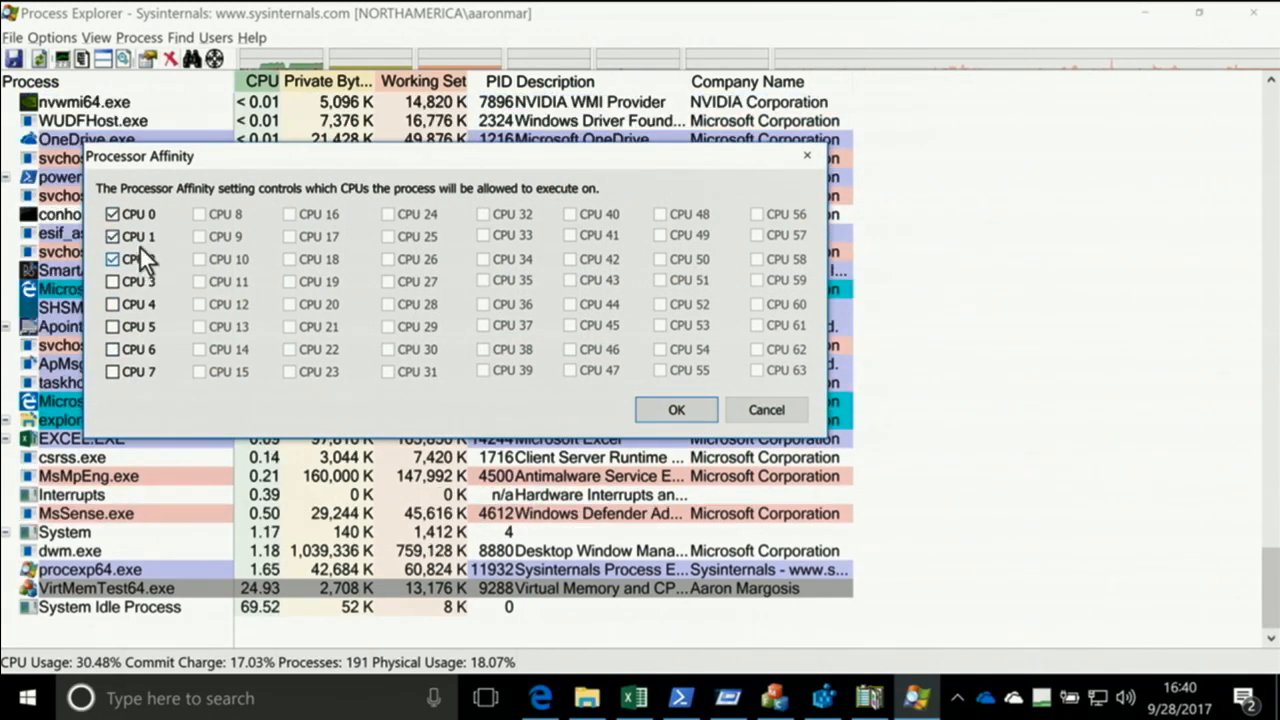
pyautogui.click(139, 216)
pyautogui.click(140, 259)
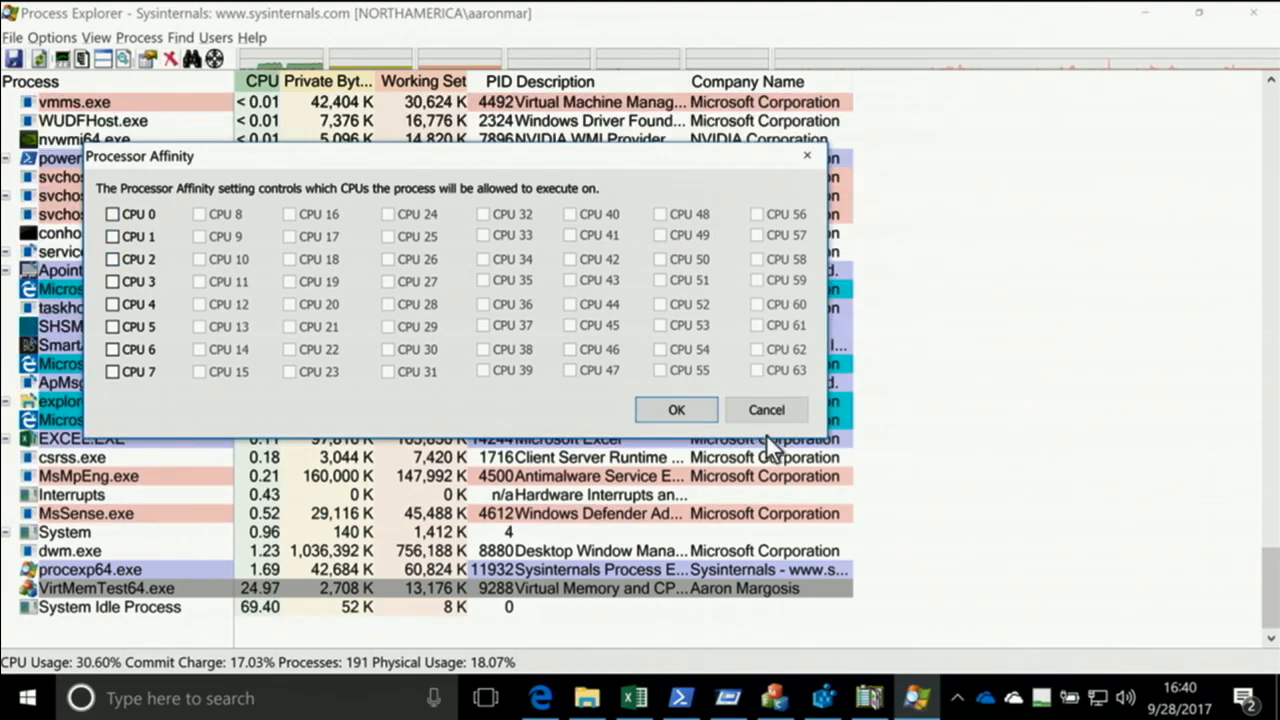
pyautogui.click(703, 415)
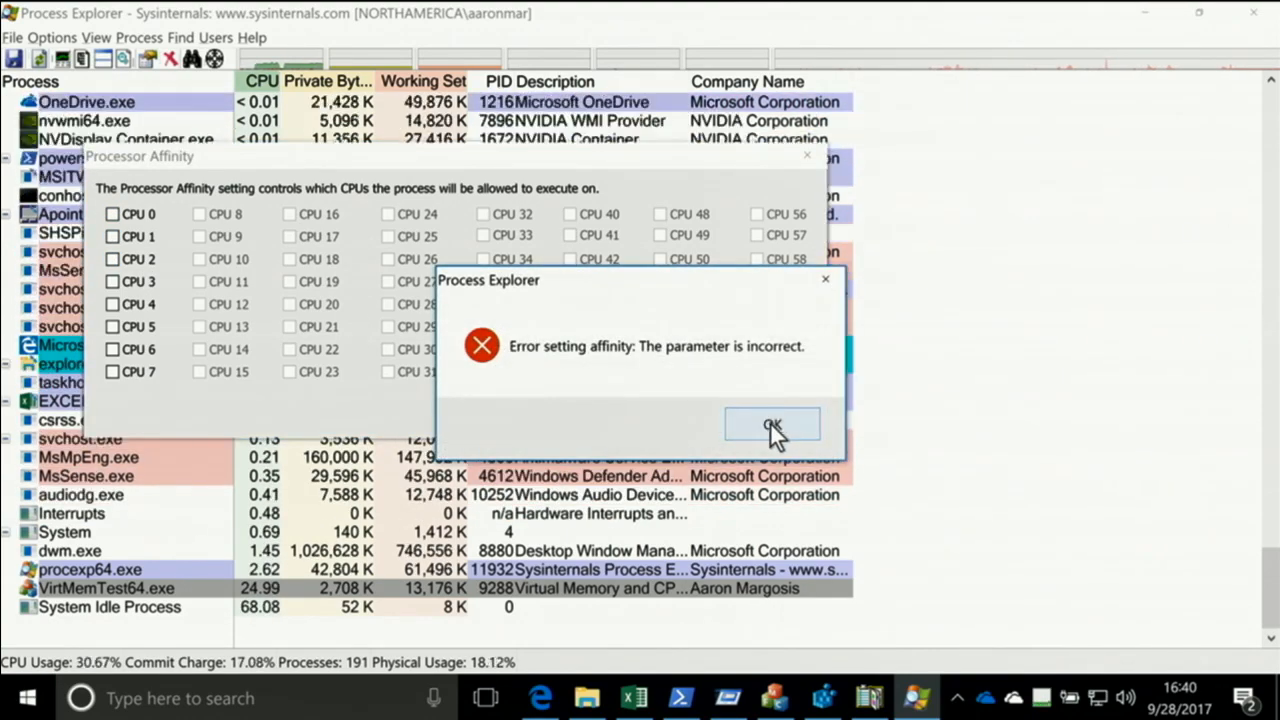
pyautogui.click(769, 424)
# Set the processor affinity of VirtMemTest64.exe so it may run on all of CPU 0 through CPU 7
pyautogui.rightClick(185, 588)
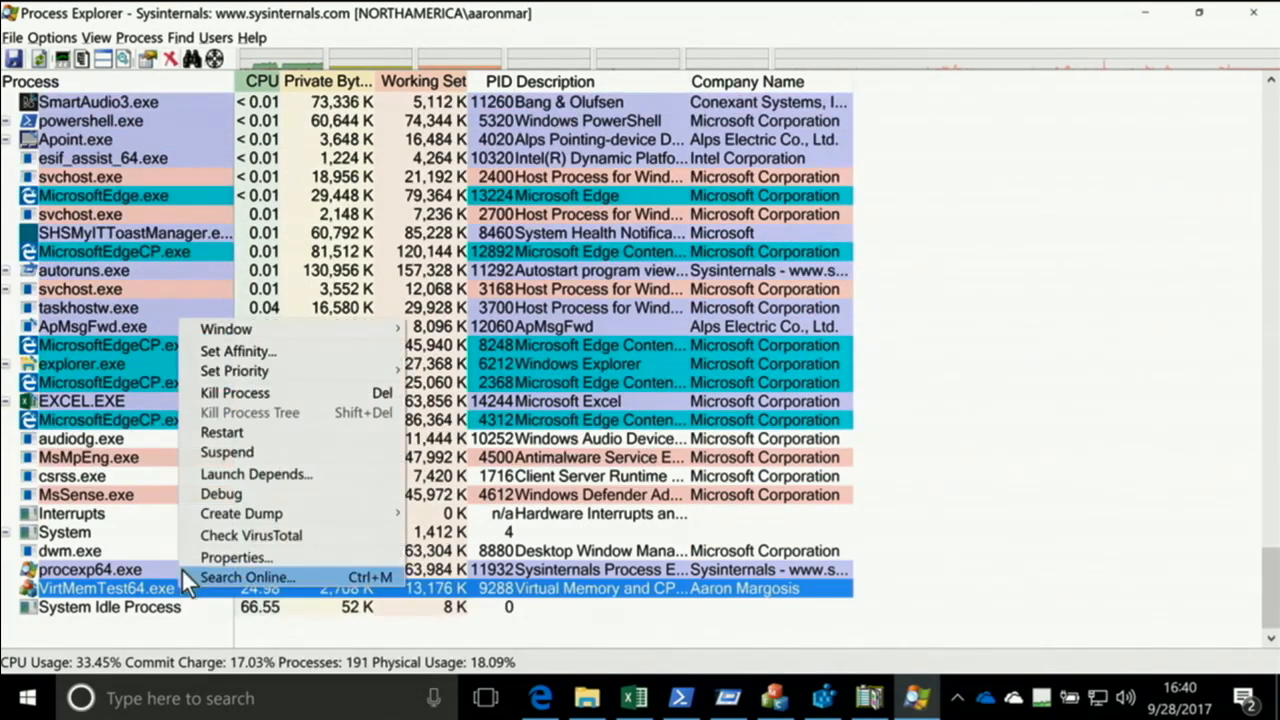
pyautogui.click(233, 348)
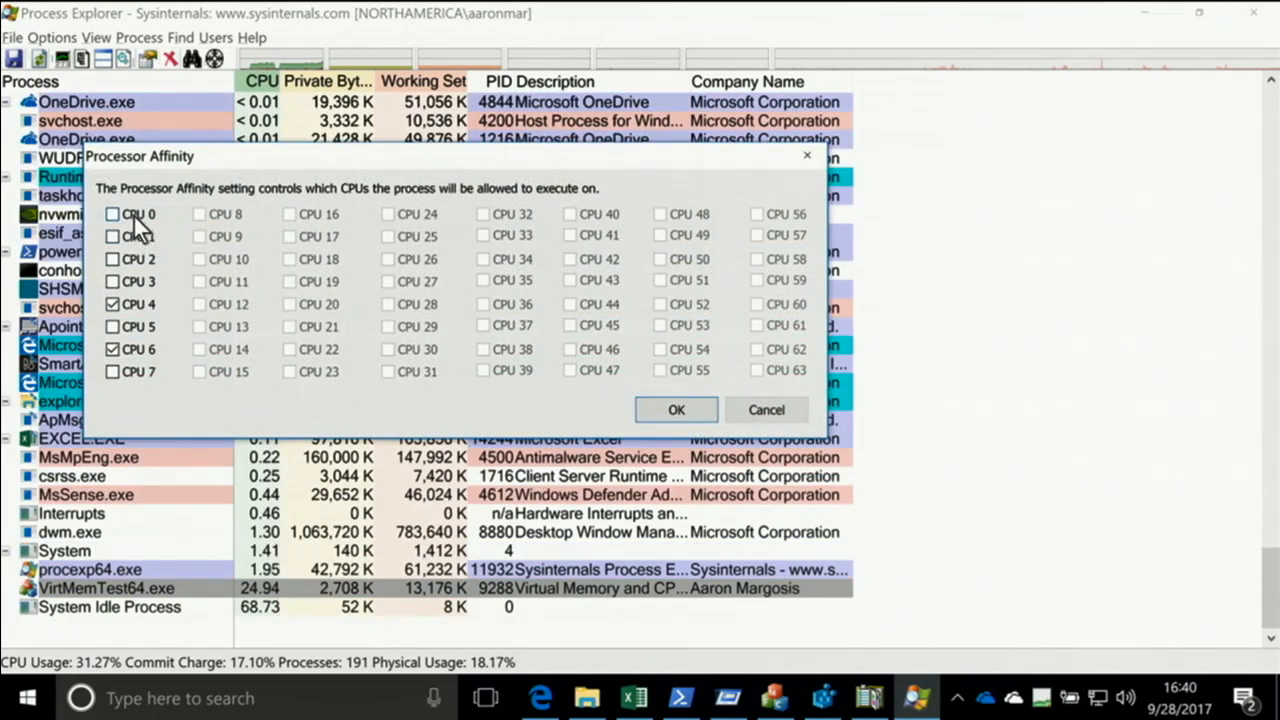
pyautogui.click(133, 214)
pyautogui.click(135, 238)
pyautogui.click(138, 262)
pyautogui.click(138, 282)
pyautogui.click(137, 326)
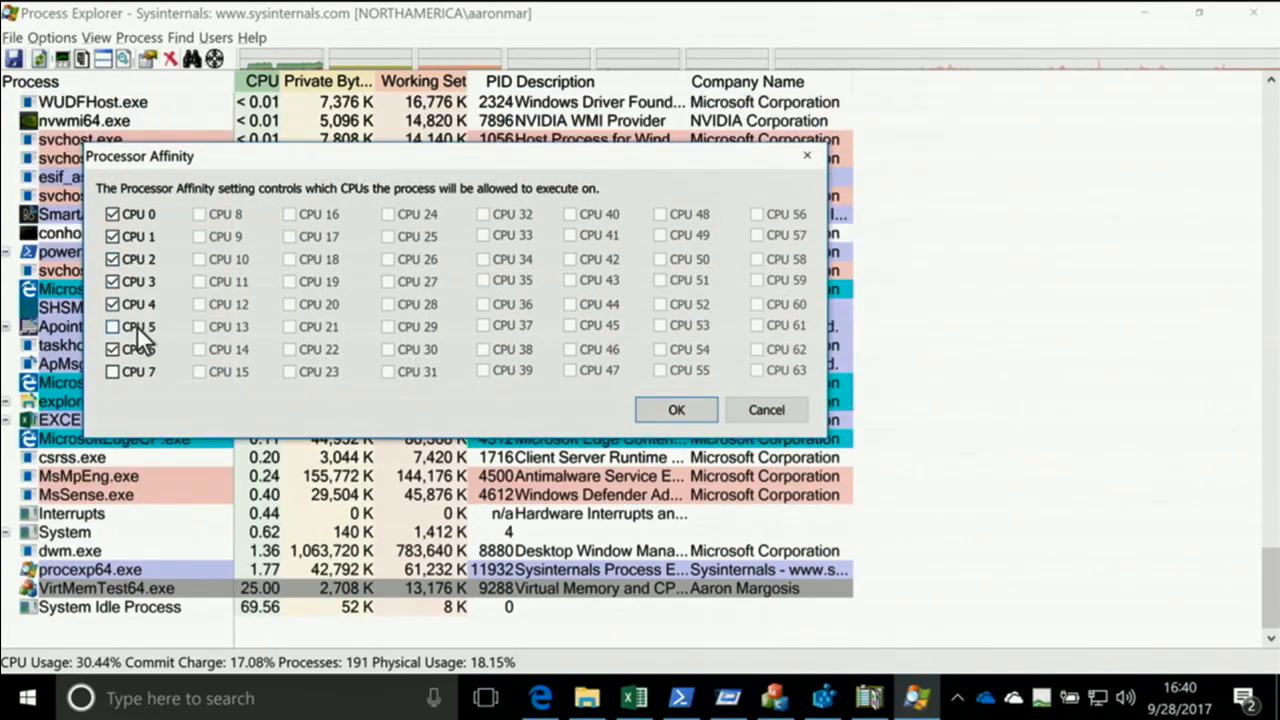
pyautogui.click(127, 370)
pyautogui.click(684, 414)
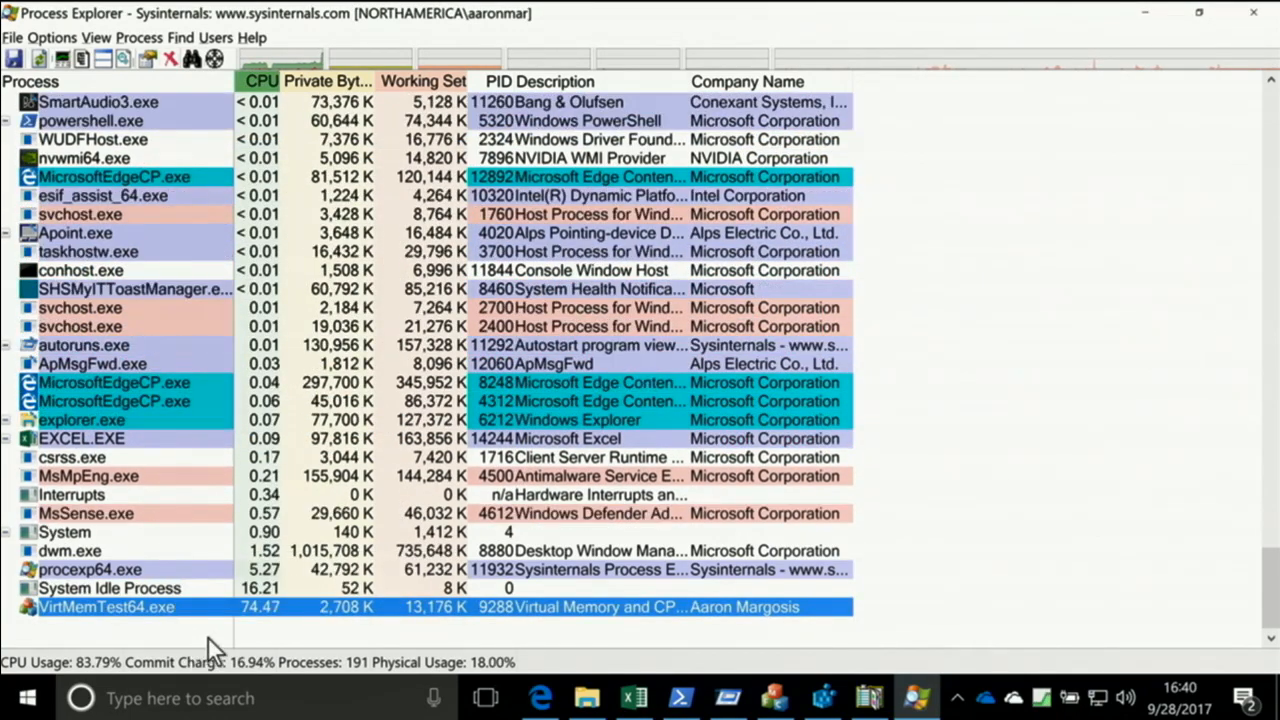
# Open the system-wide CPU history and compare the combined graph with the one-graph-per-CPU view
pyautogui.click(307, 494)
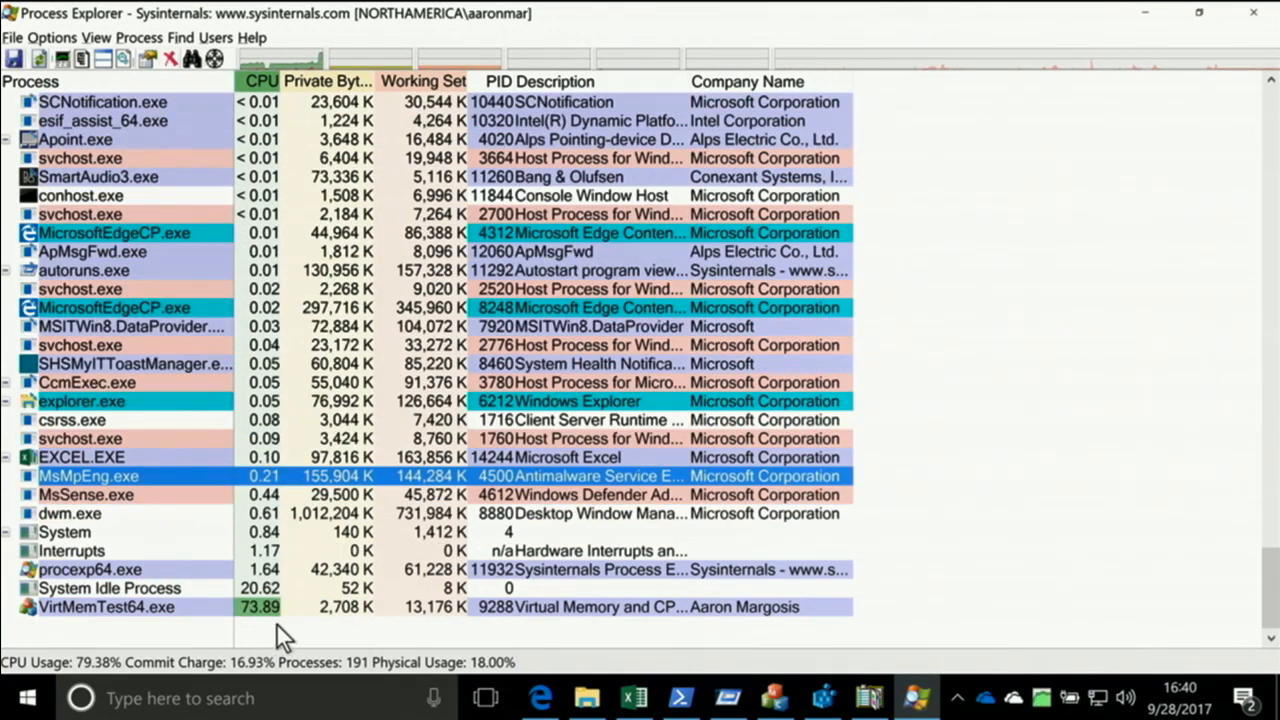
pyautogui.hotkey('alt', 'Tab')
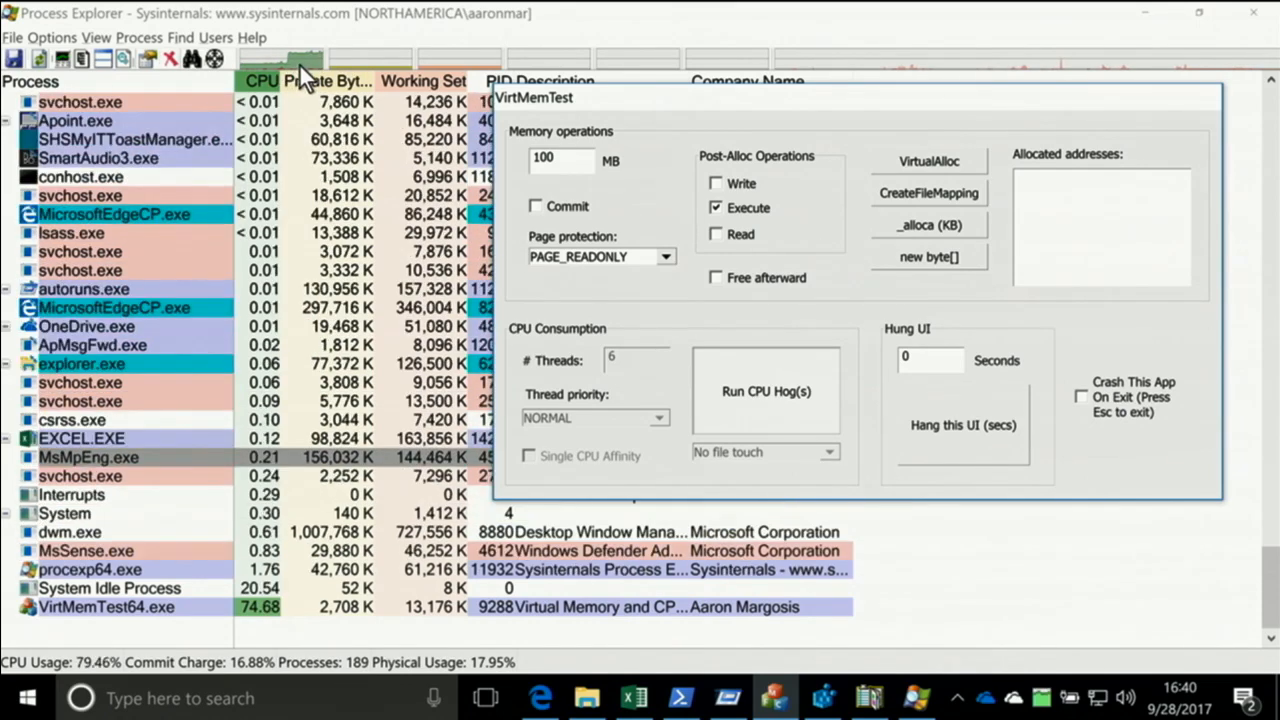
pyautogui.click(302, 60)
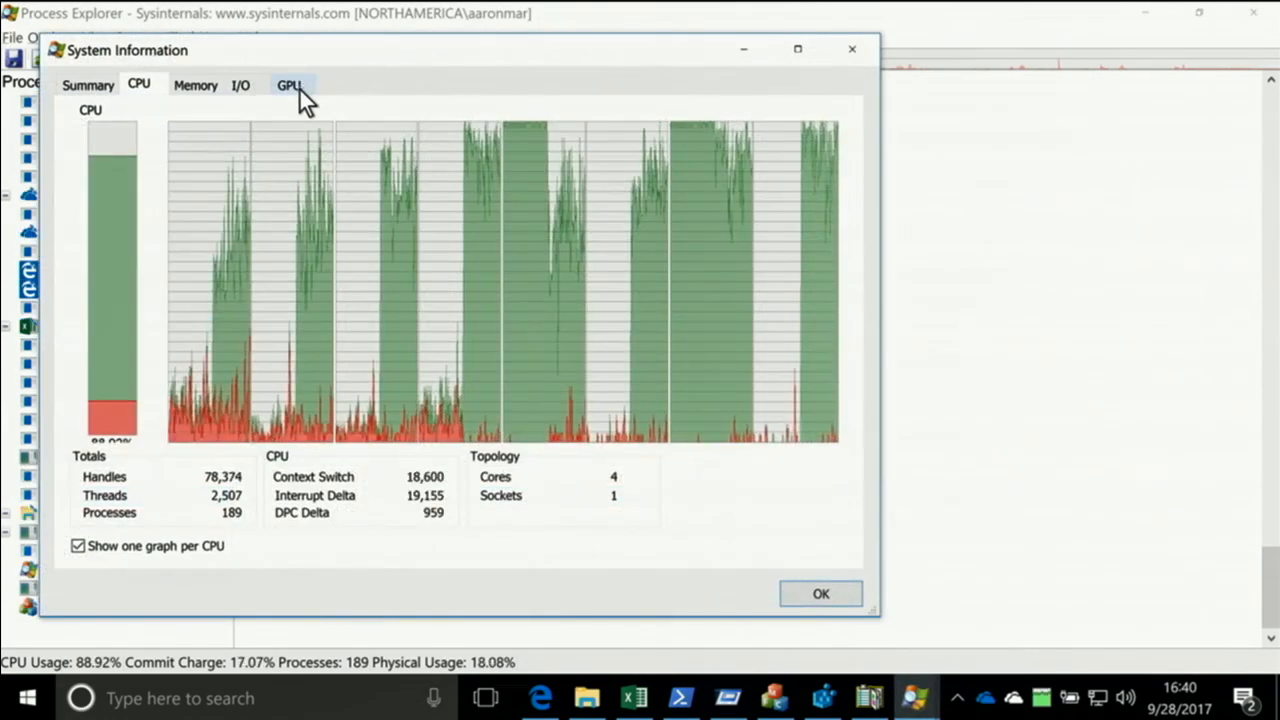
pyautogui.moveTo(316, 188)
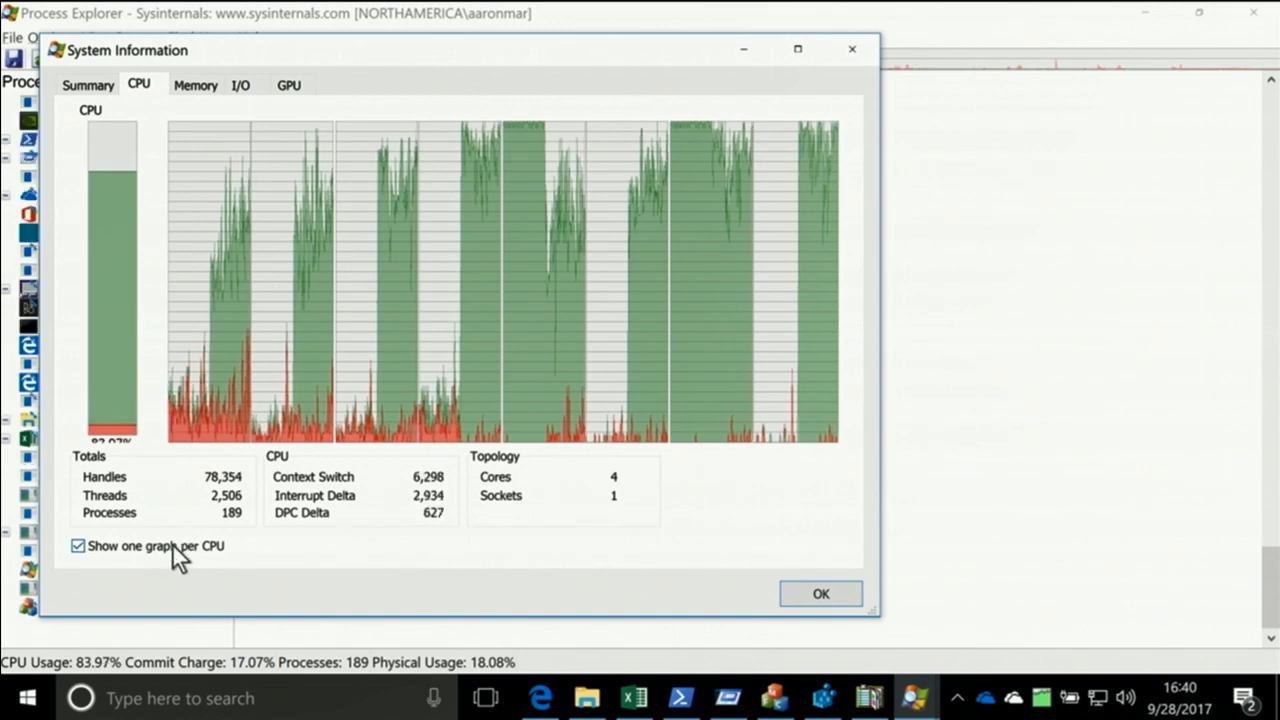
pyautogui.click(172, 544)
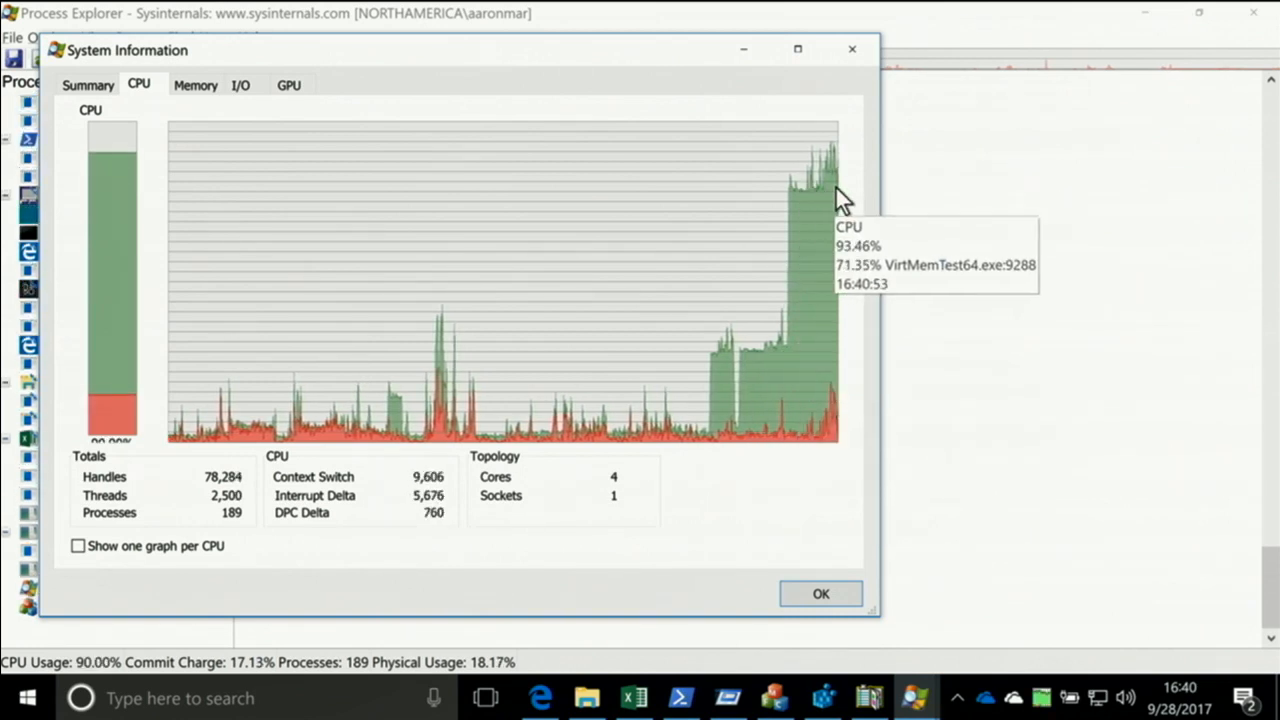
pyautogui.click(107, 547)
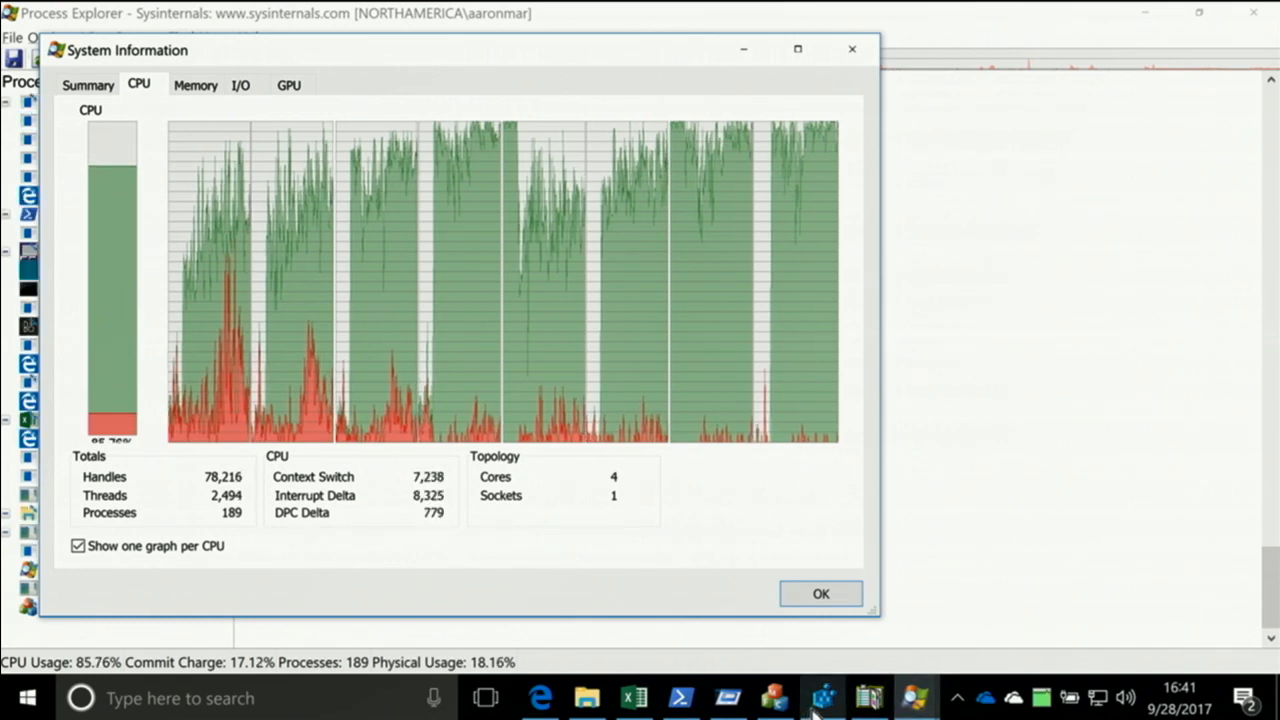
# Return to VirtMemTest, stop the running CPU hogs, and run them again with 2 threads
pyautogui.click(774, 697)
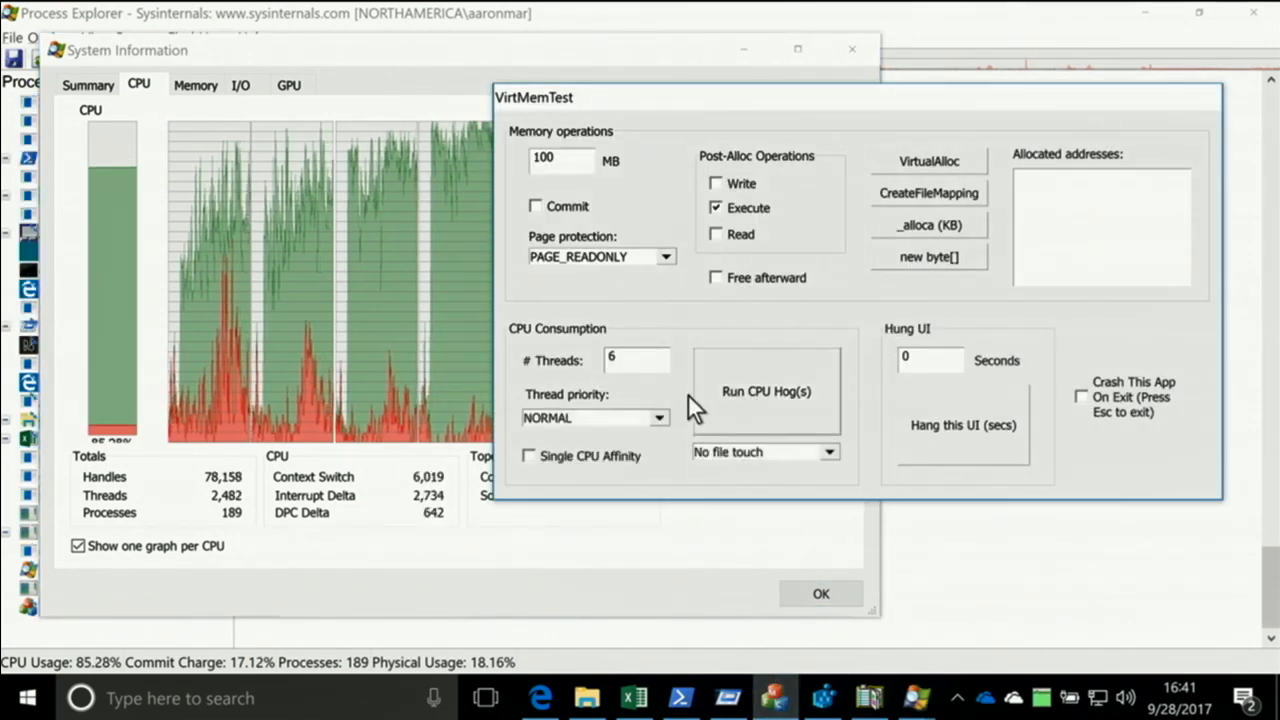
pyautogui.doubleClick(667, 368)
pyautogui.write('1')
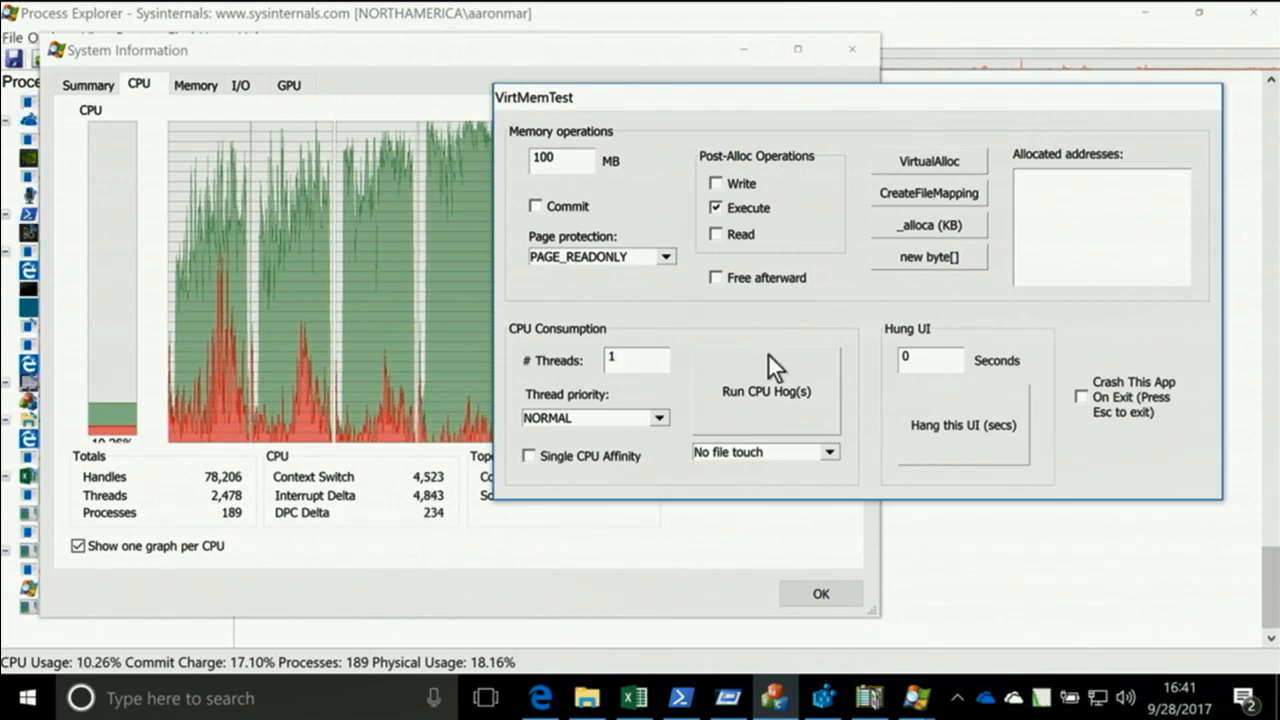
pyautogui.press('BackSpace')
pyautogui.write('2')
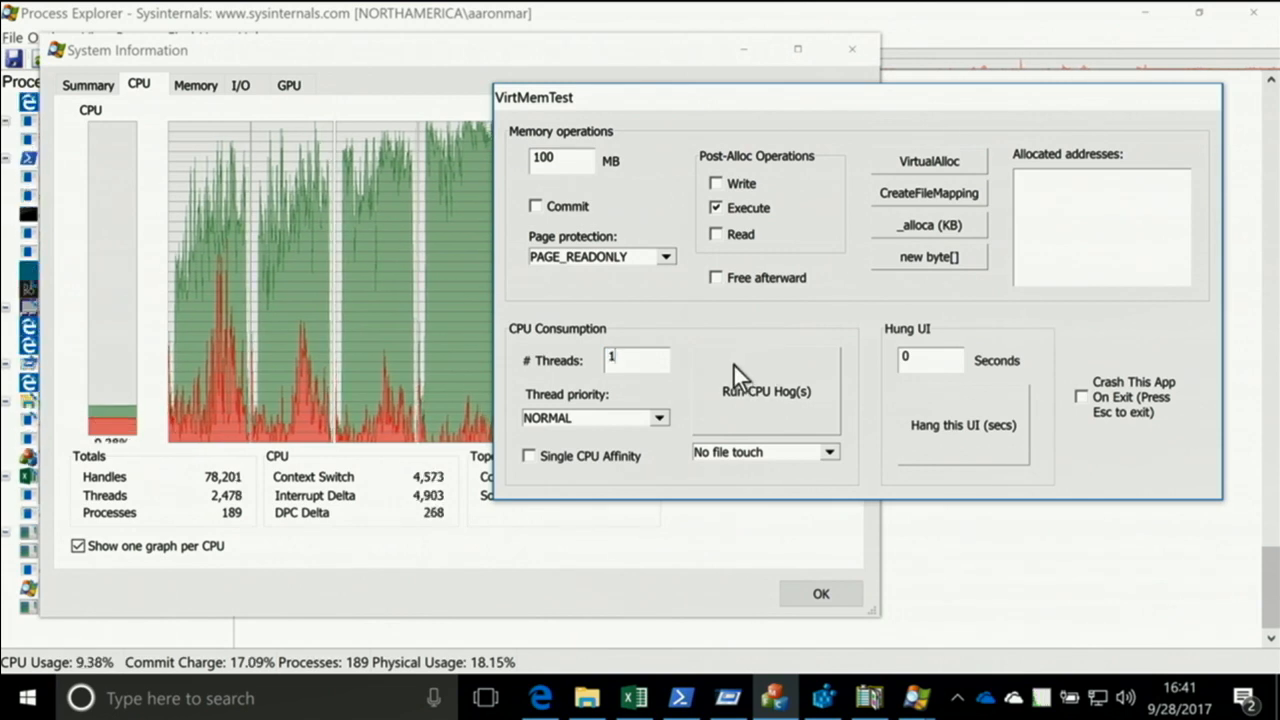
pyautogui.click(770, 378)
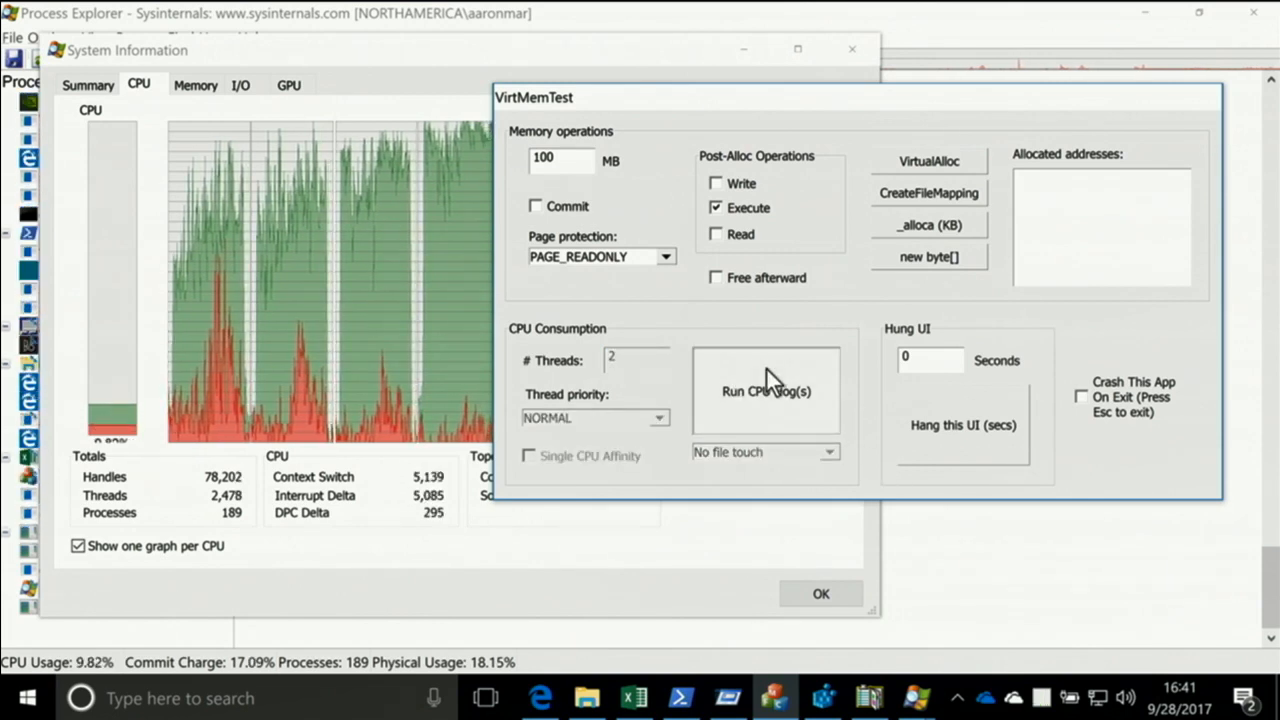
# Compare the per-CPU graphs in System Information with the CPU usage of VirtMemTest64.exe in the process list
pyautogui.click(404, 52)
pyautogui.moveTo(511, 177)
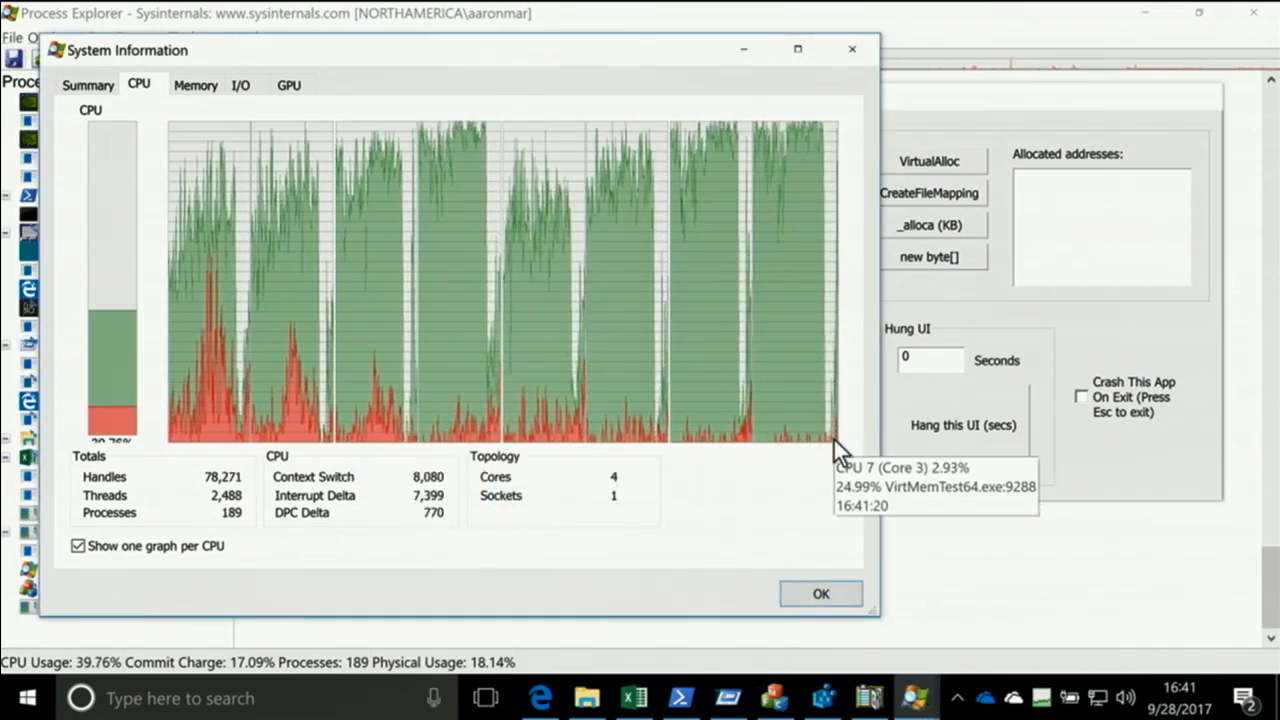
pyautogui.moveTo(838, 418)
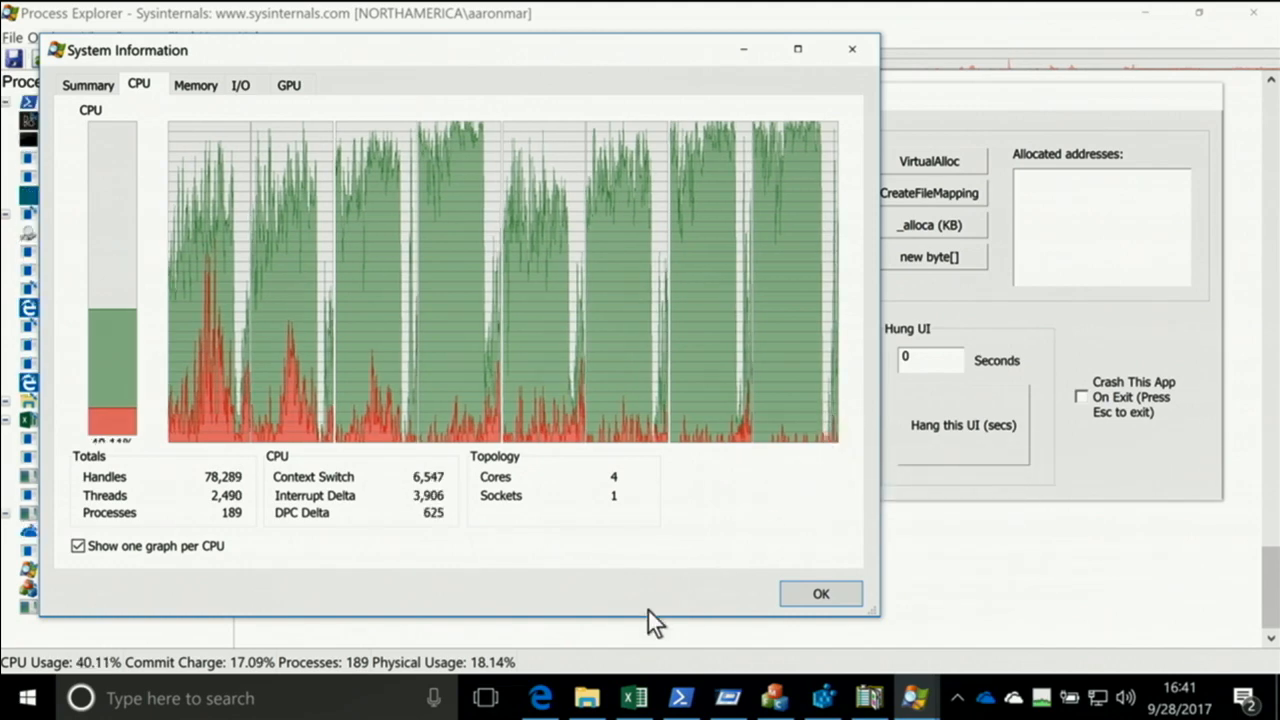
pyautogui.click(915, 697)
pyautogui.click(882, 620)
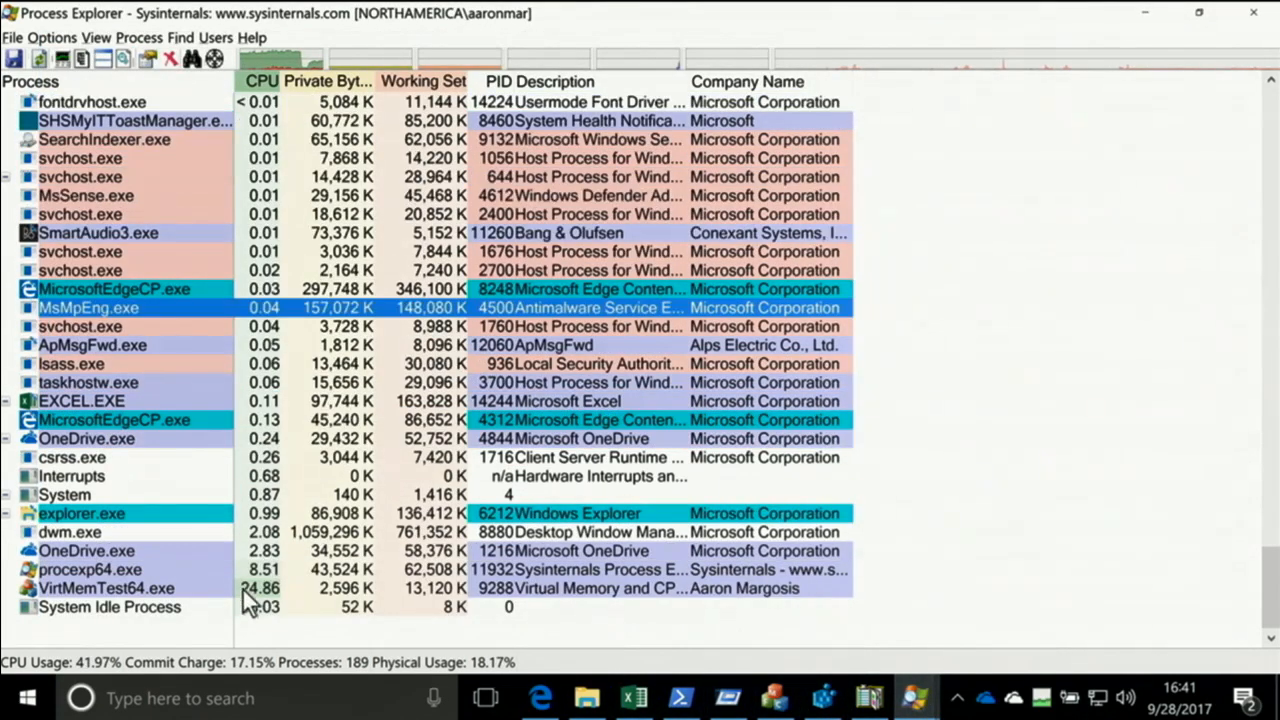
pyautogui.click(915, 697)
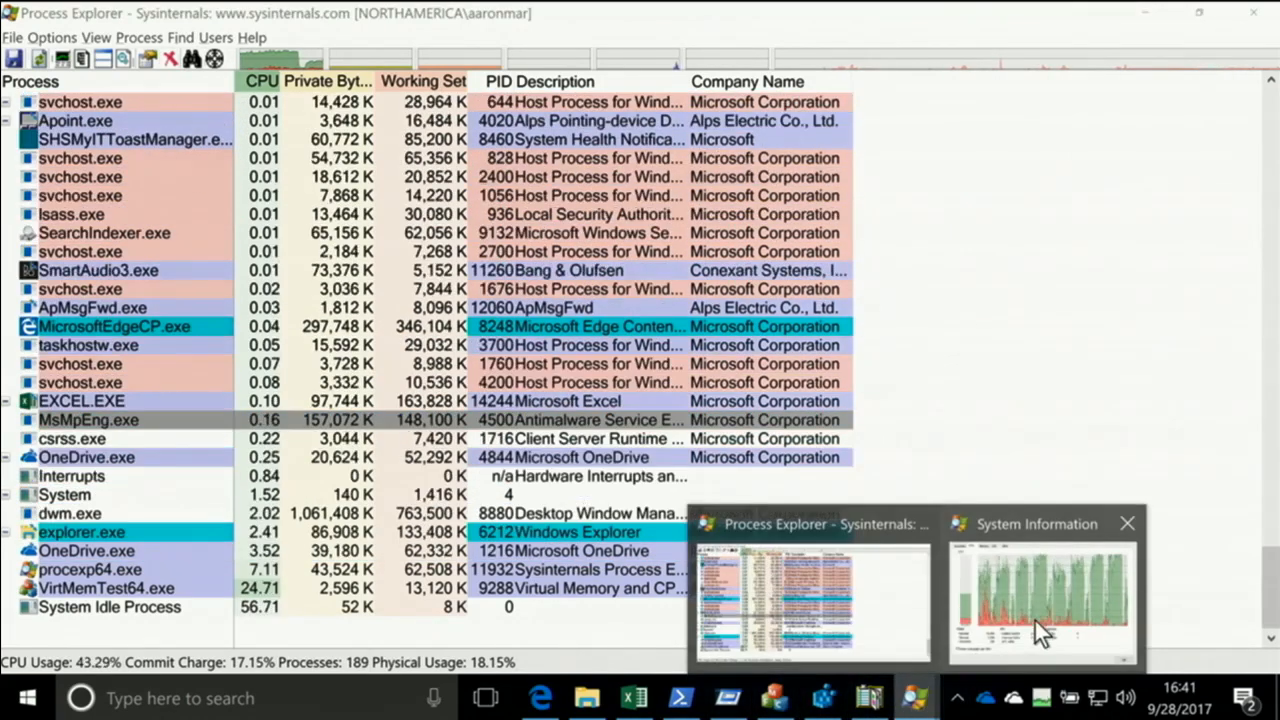
pyautogui.click(1040, 580)
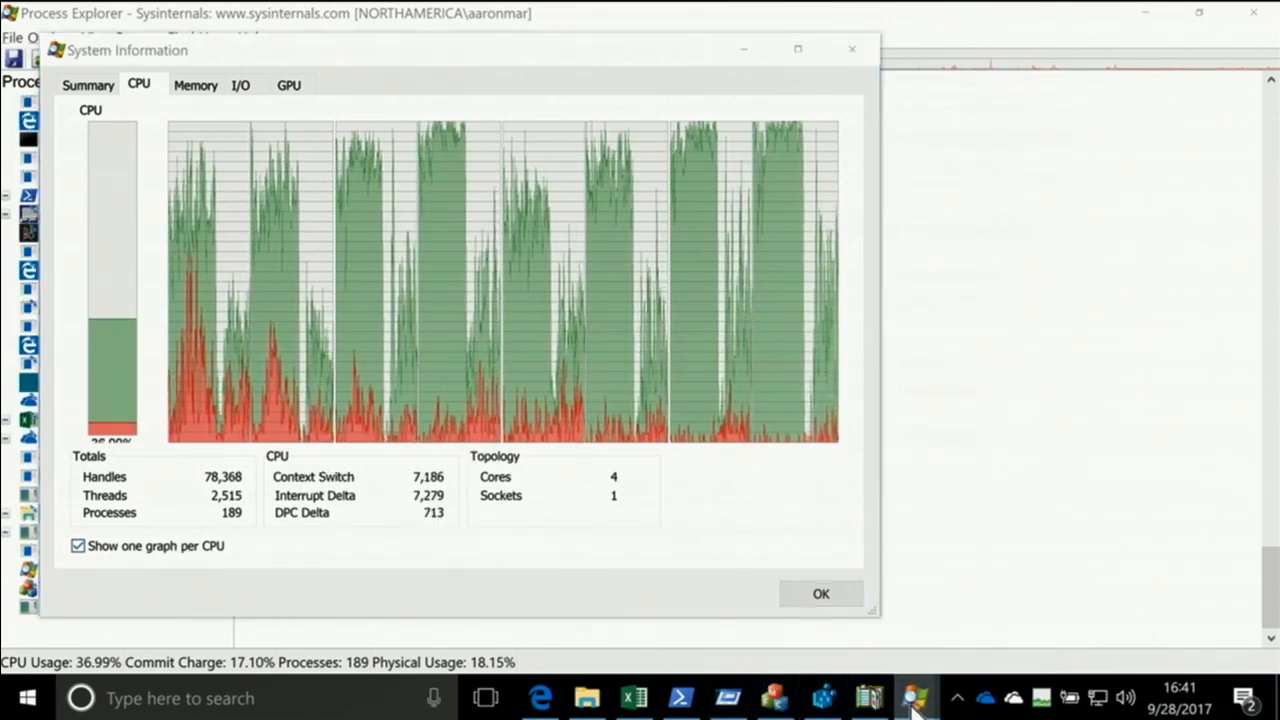
# Review which CPUs VirtMemTest64.exe may run on in its processor affinity settings, and close them without applying anything
pyautogui.moveTo(860, 700)
pyautogui.click(797, 646)
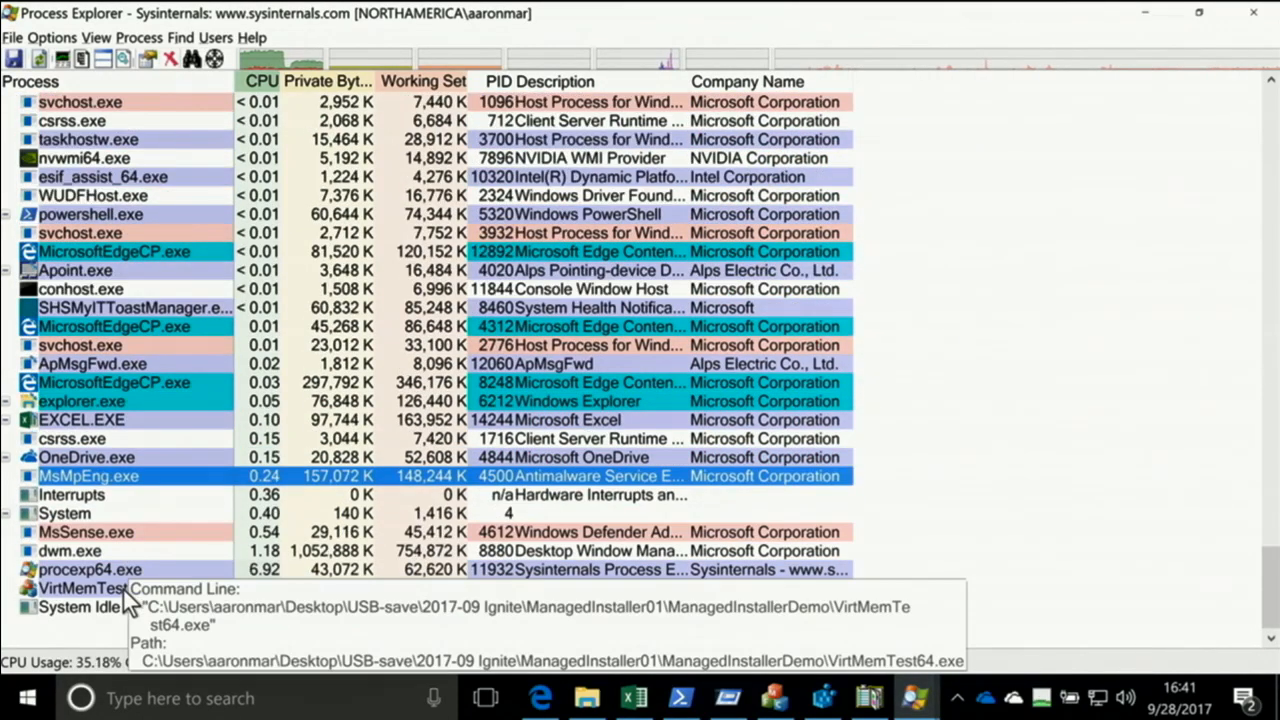
pyautogui.rightClick(116, 587)
pyautogui.click(166, 353)
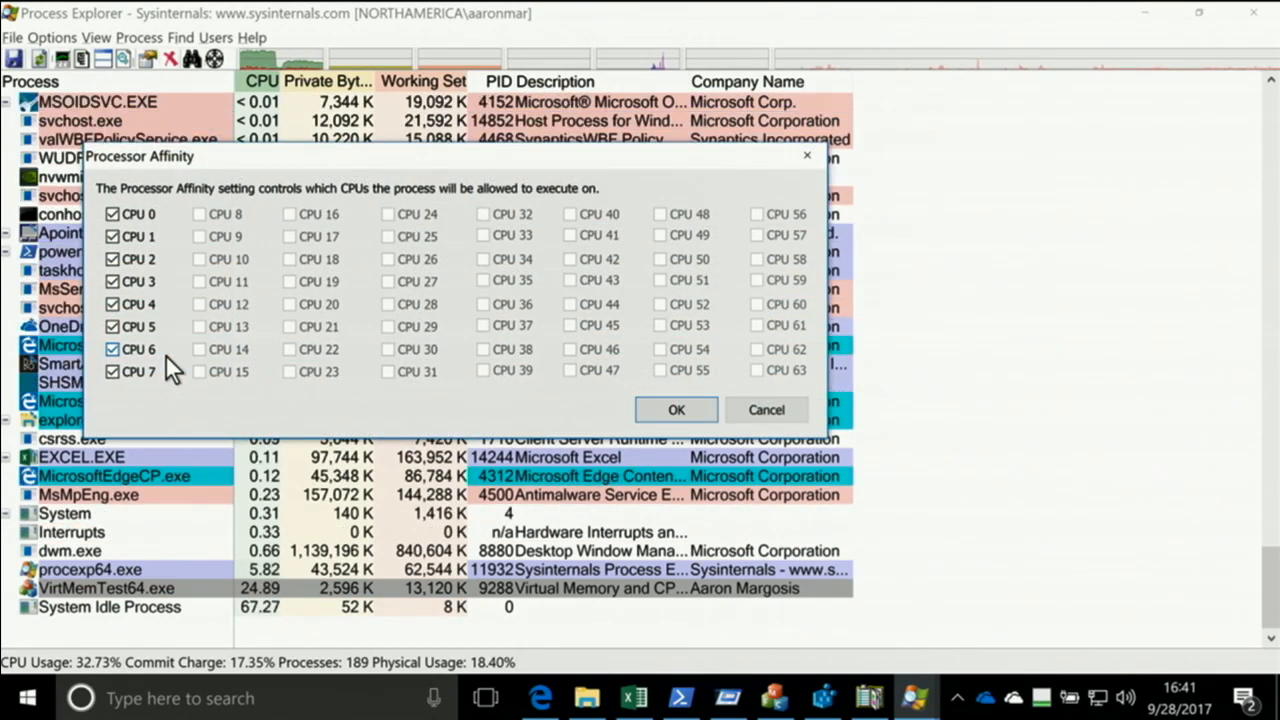
pyautogui.press('Escape')
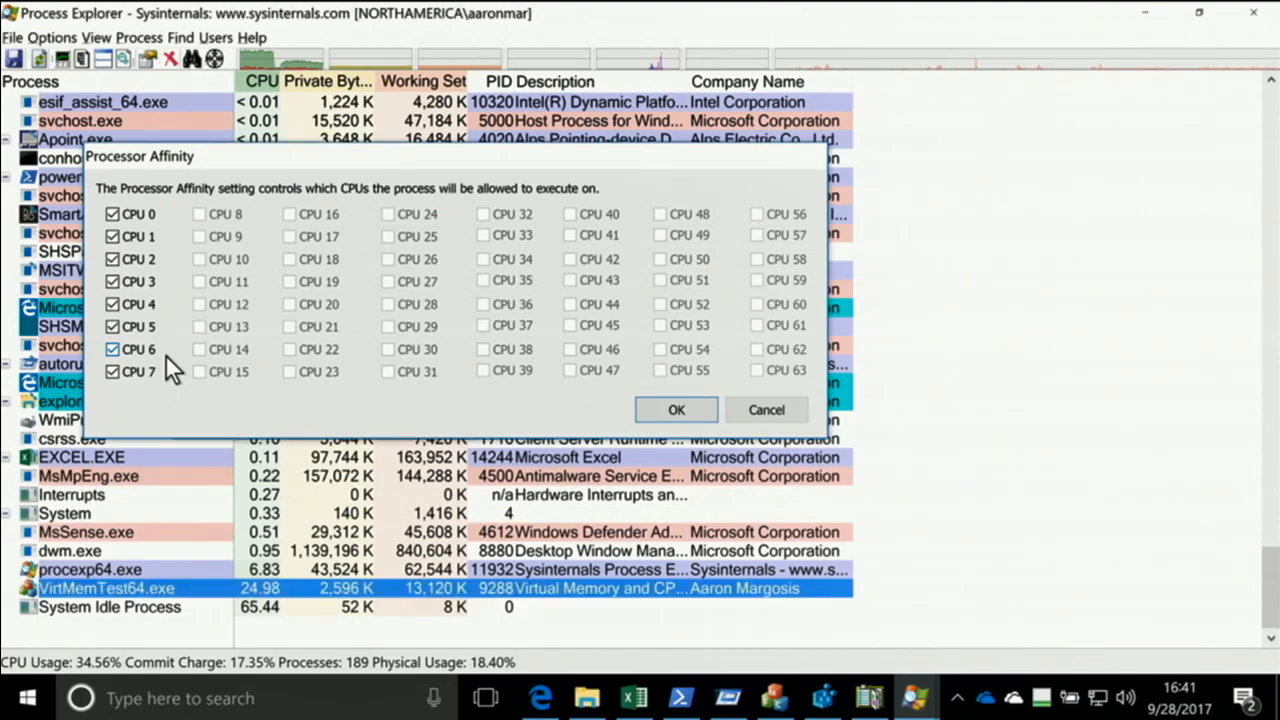
# Stop the CPU hogs in VirtMemTest and run them again with 7 threads
pyautogui.click(776, 697)
pyautogui.click(736, 391)
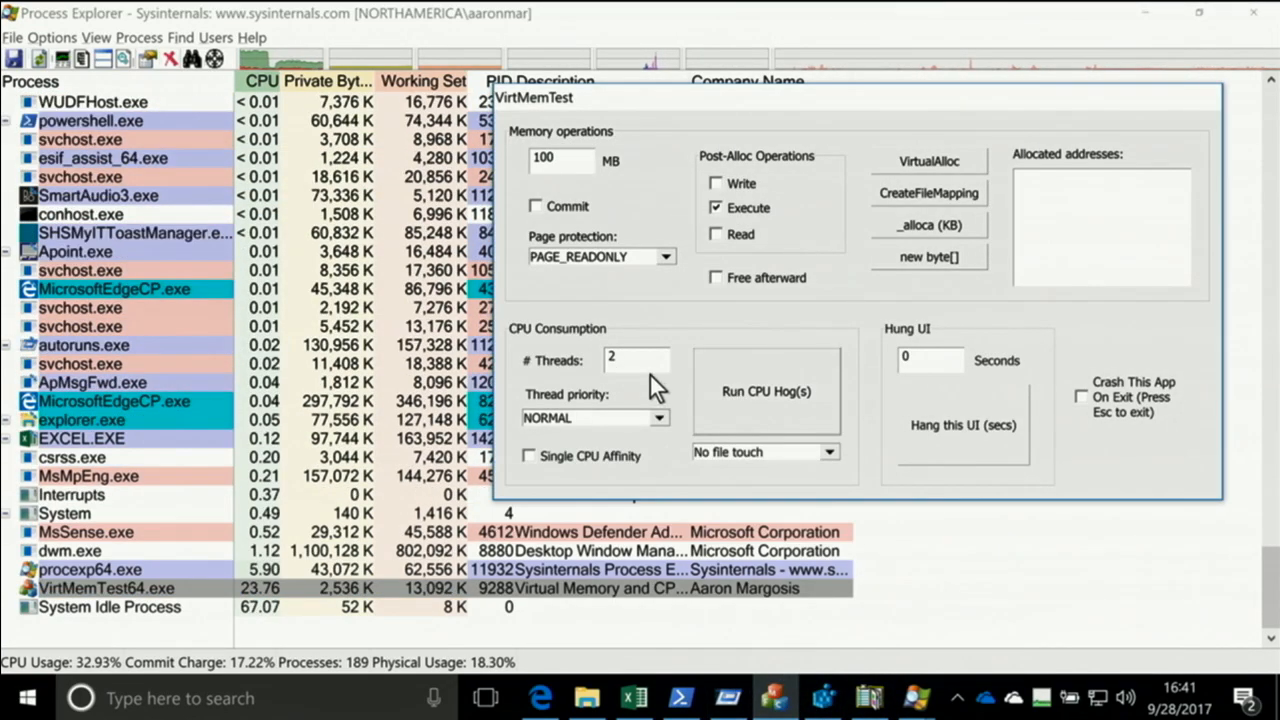
pyautogui.doubleClick(612, 360)
pyautogui.write('7')
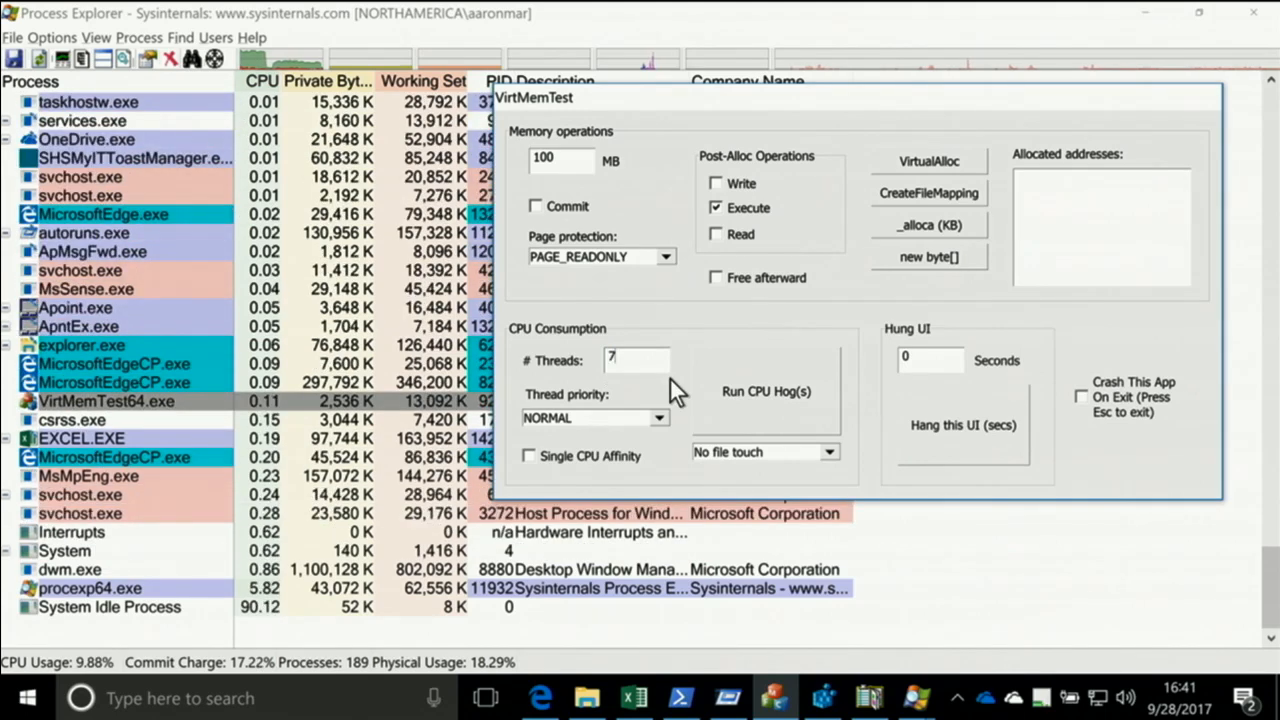
pyautogui.click(763, 388)
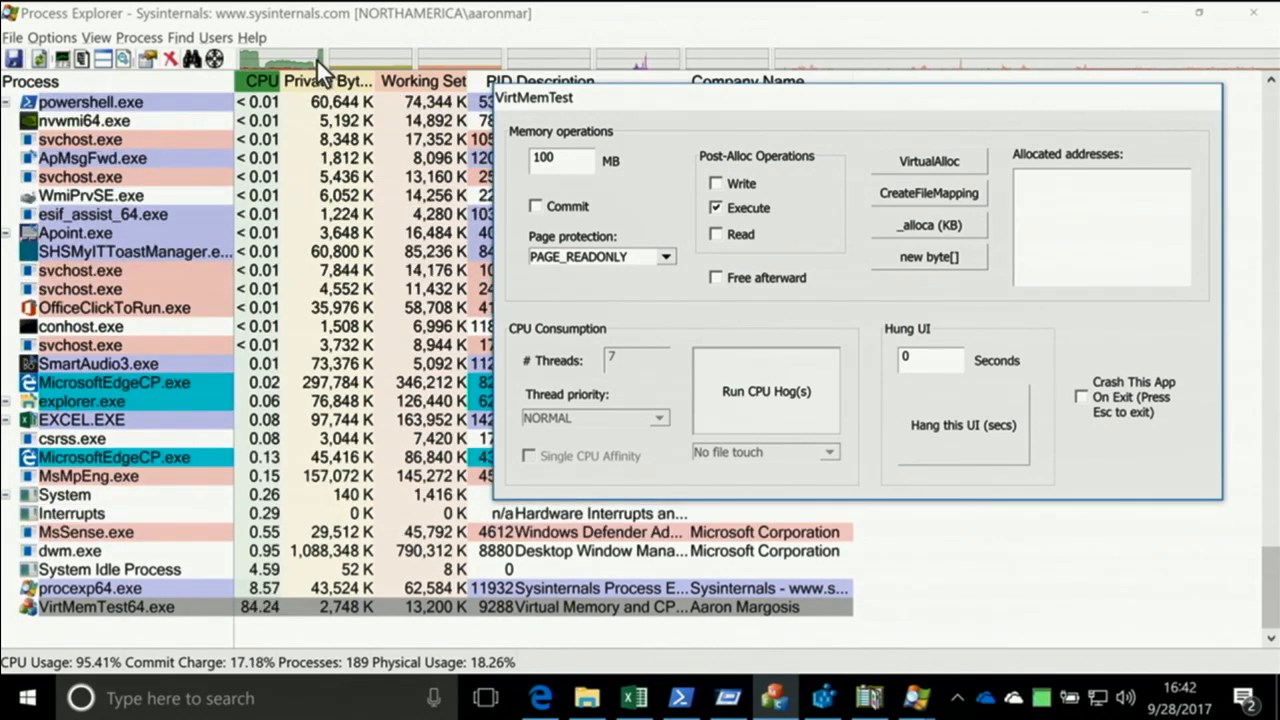
# Examine the overall CPU history in System Information as a single combined graph and close the window
pyautogui.click(316, 58)
pyautogui.moveTo(494, 273)
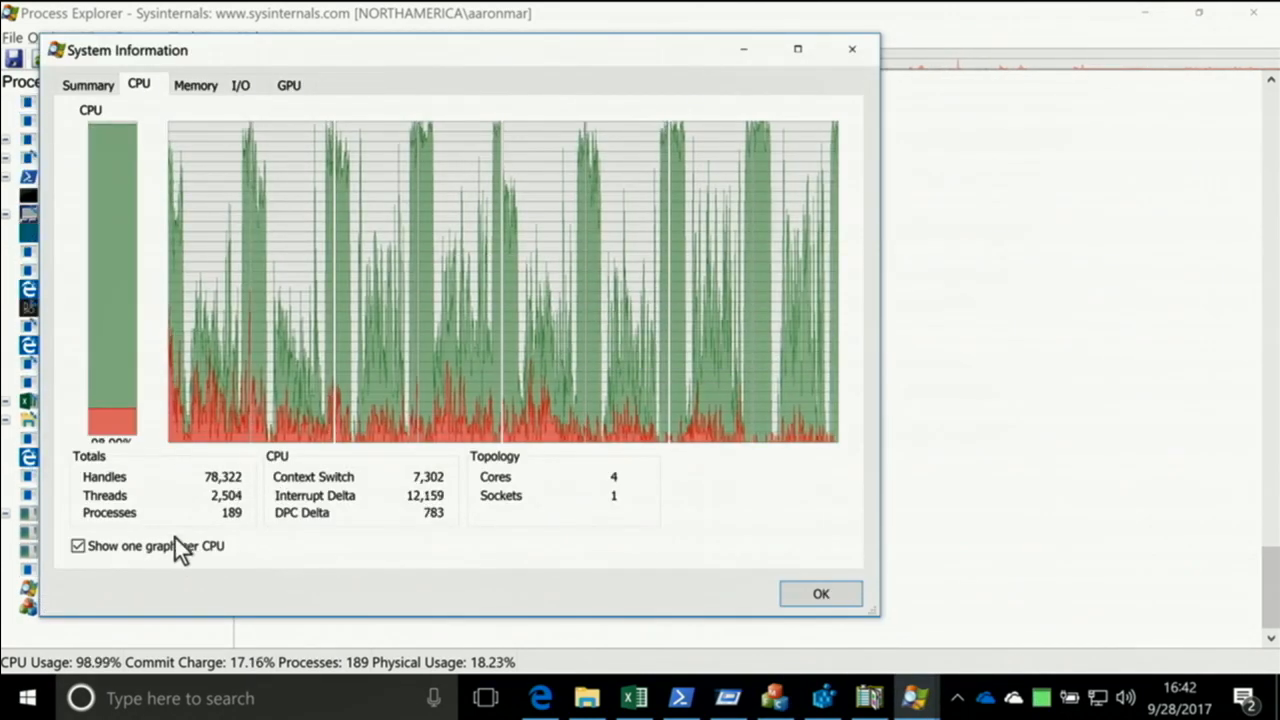
pyautogui.click(172, 545)
pyautogui.moveTo(549, 345)
pyautogui.moveTo(834, 206)
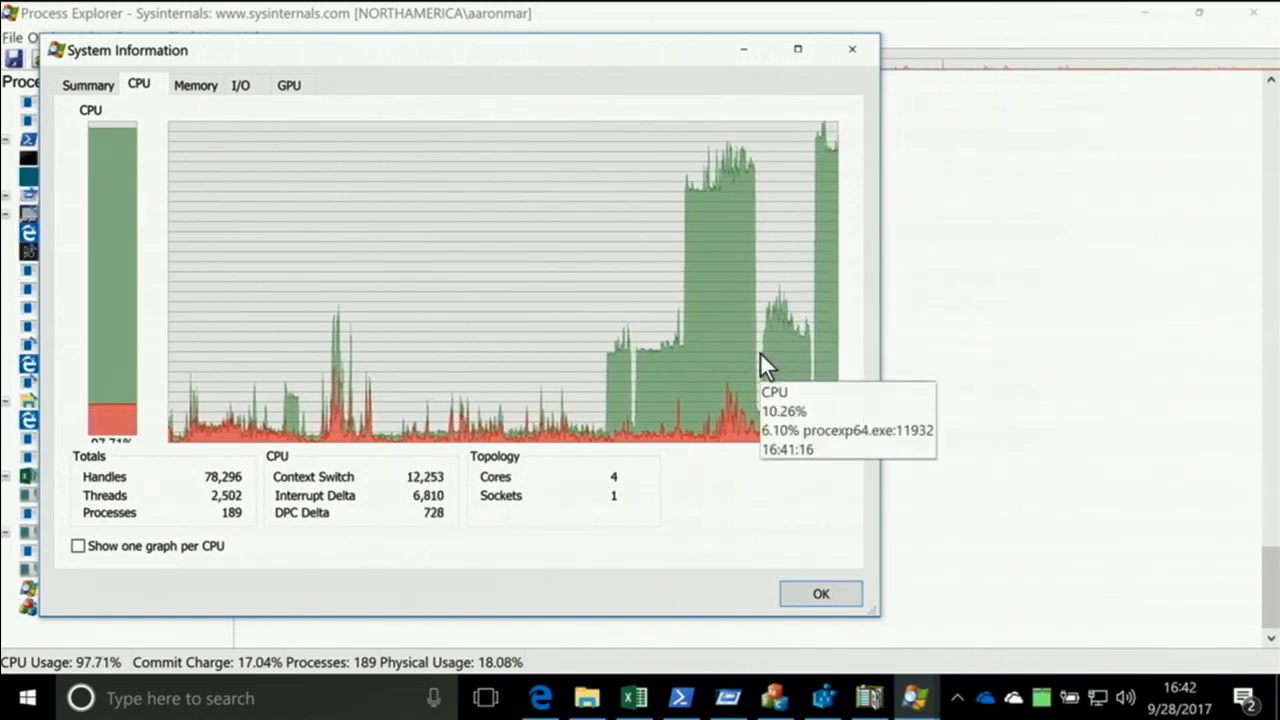
pyautogui.click(821, 595)
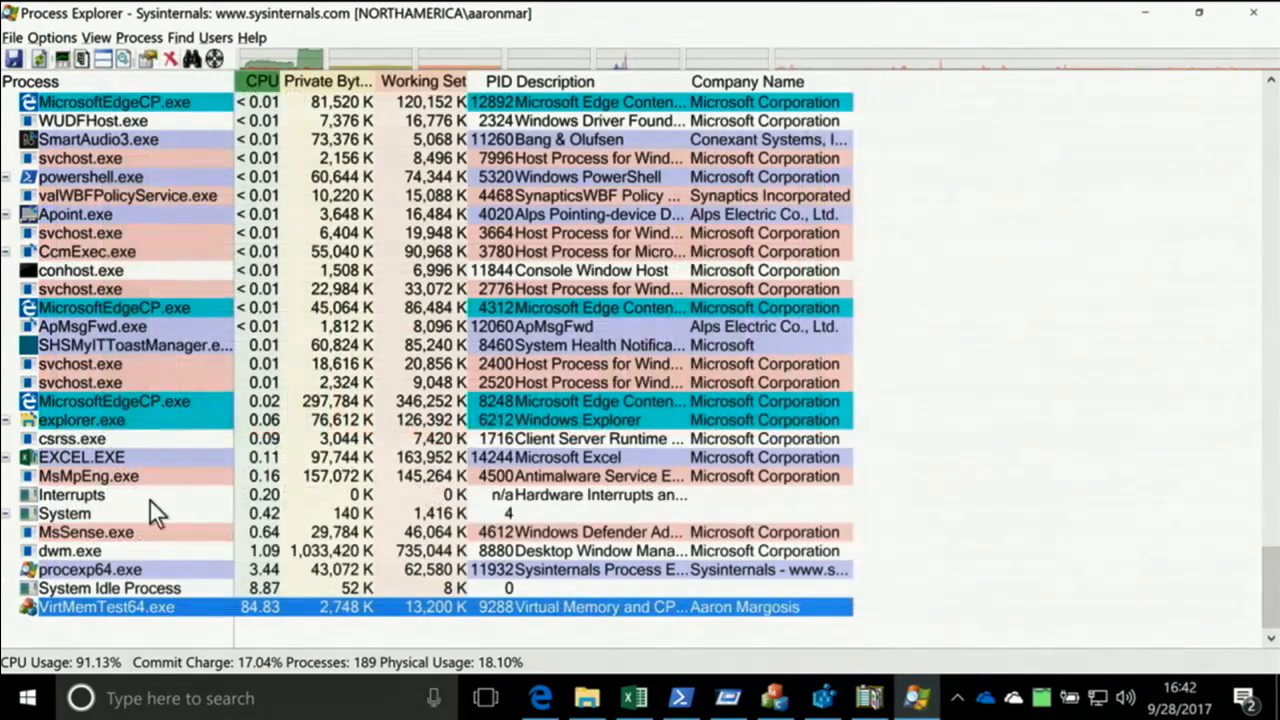
# Restrict the processor affinity of VirtMemTest64.exe to CPU 0 and CPU 1 by excluding CPU 2 through CPU 7
pyautogui.rightClick(84, 610)
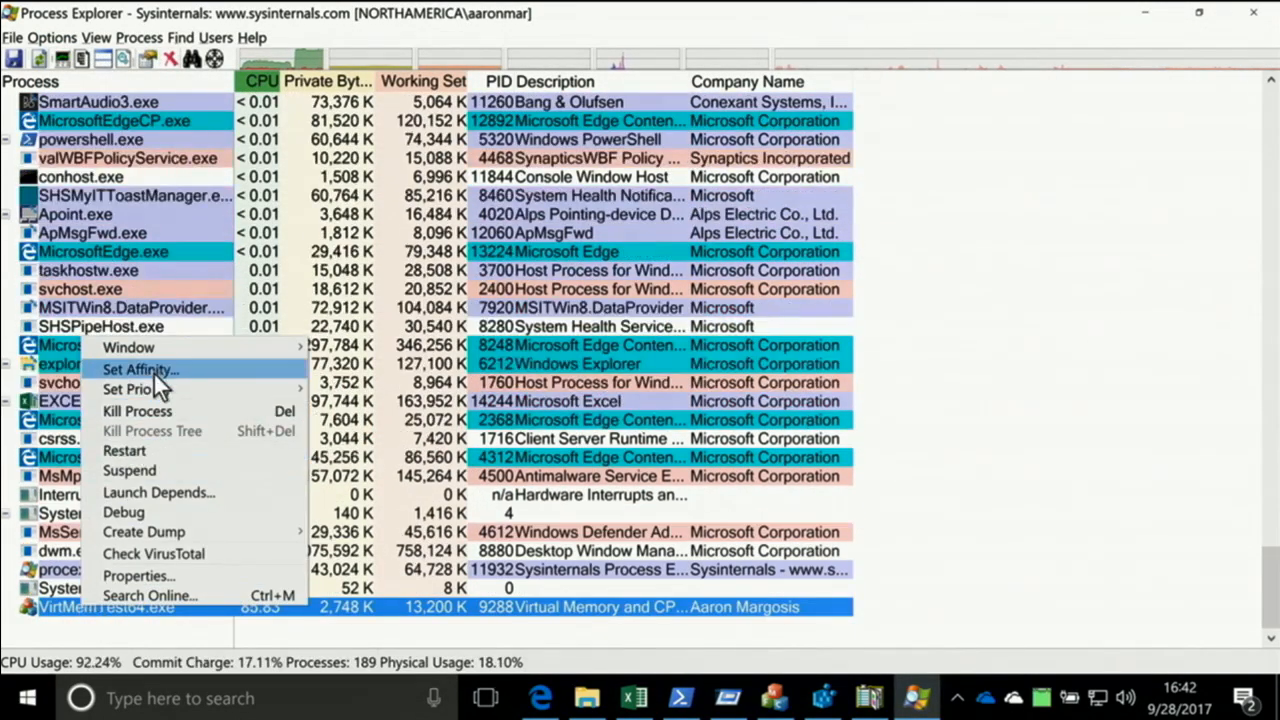
pyautogui.click(155, 369)
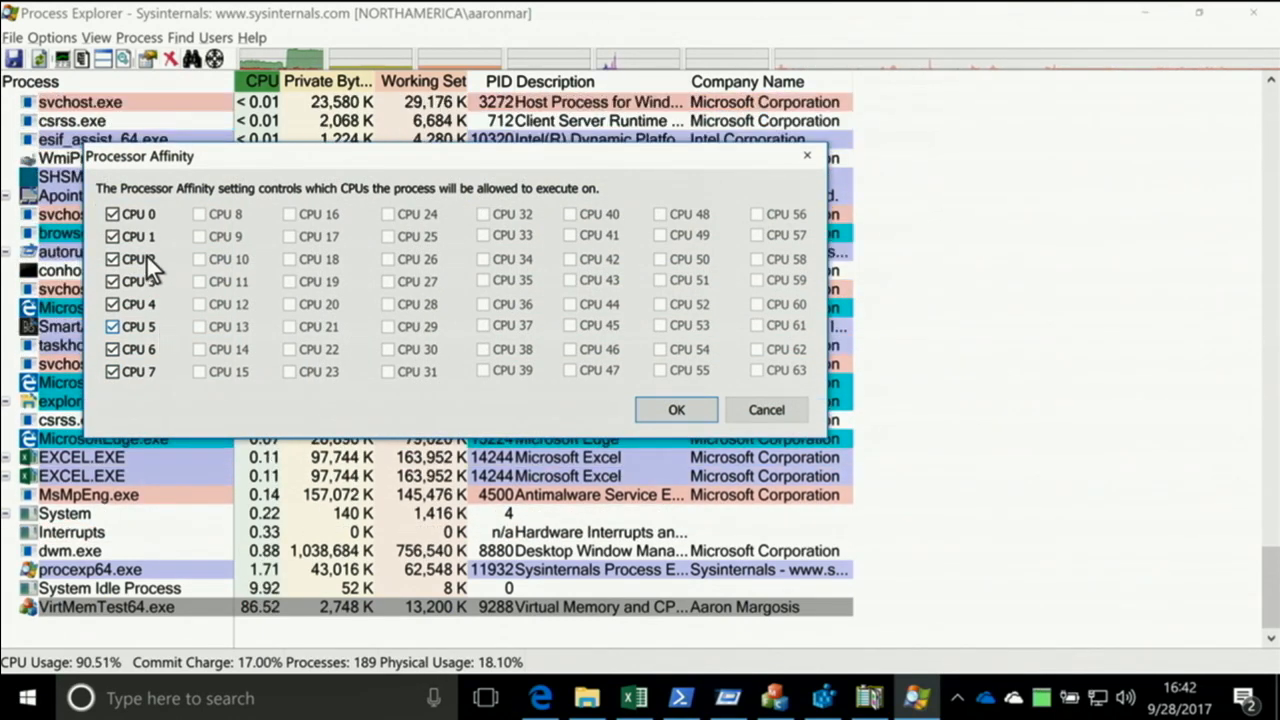
pyautogui.click(130, 263)
pyautogui.click(133, 282)
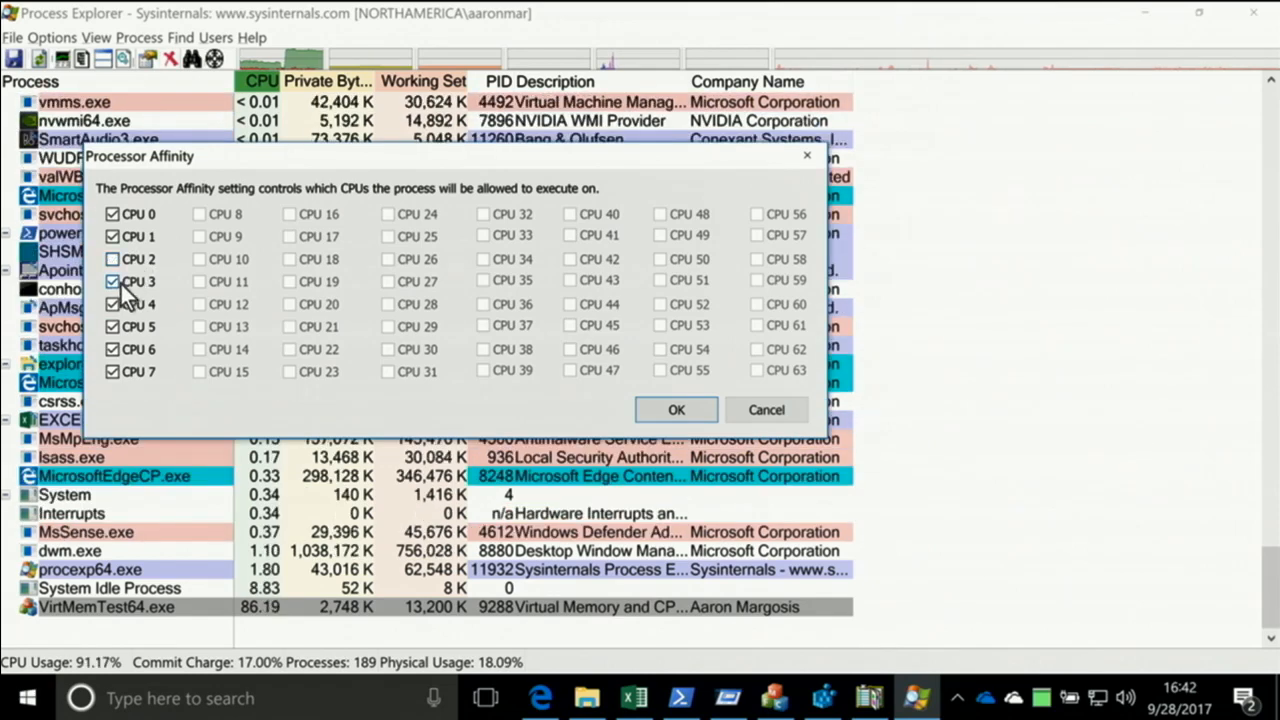
pyautogui.click(135, 304)
pyautogui.click(131, 328)
pyautogui.click(131, 348)
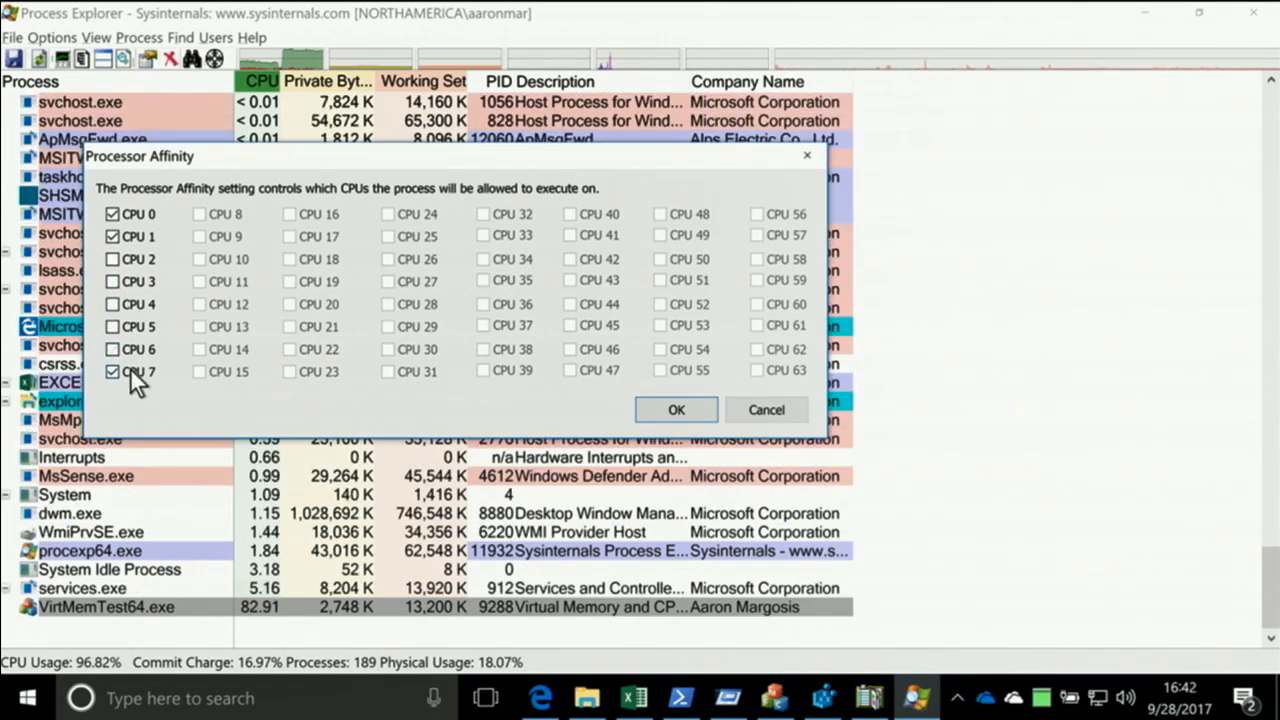
pyautogui.click(130, 370)
pyautogui.click(150, 234)
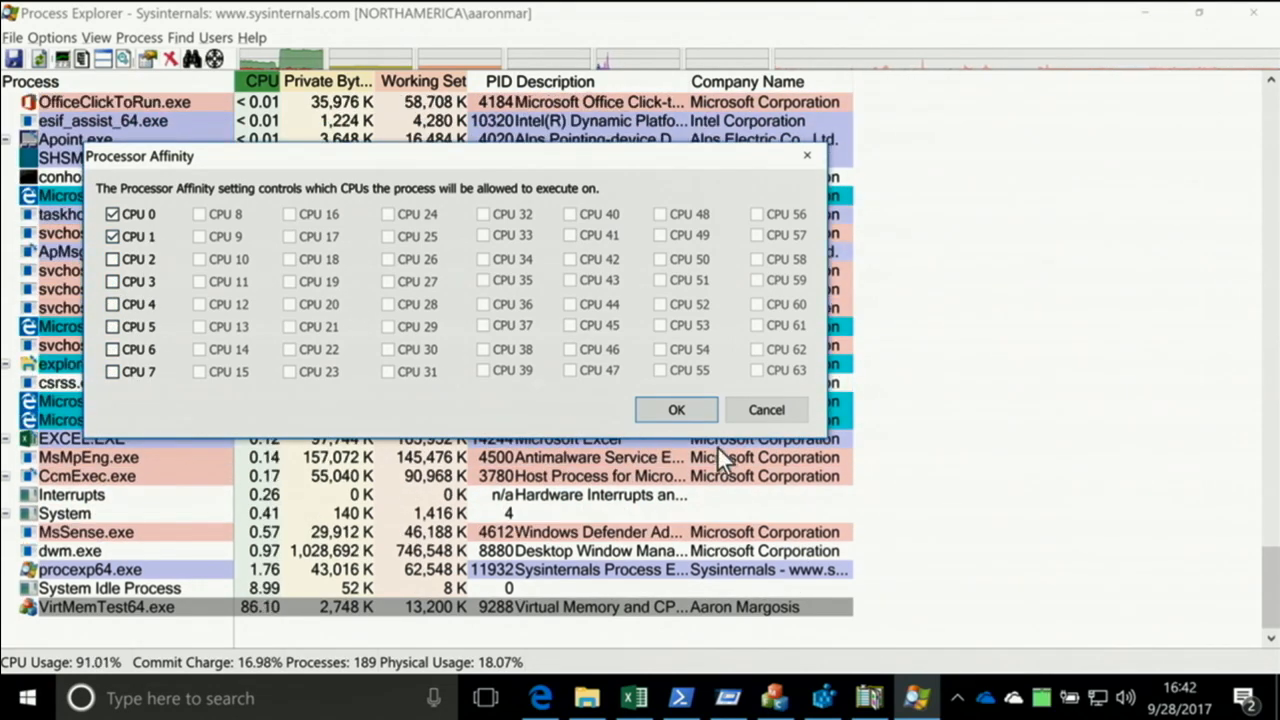
pyautogui.click(677, 409)
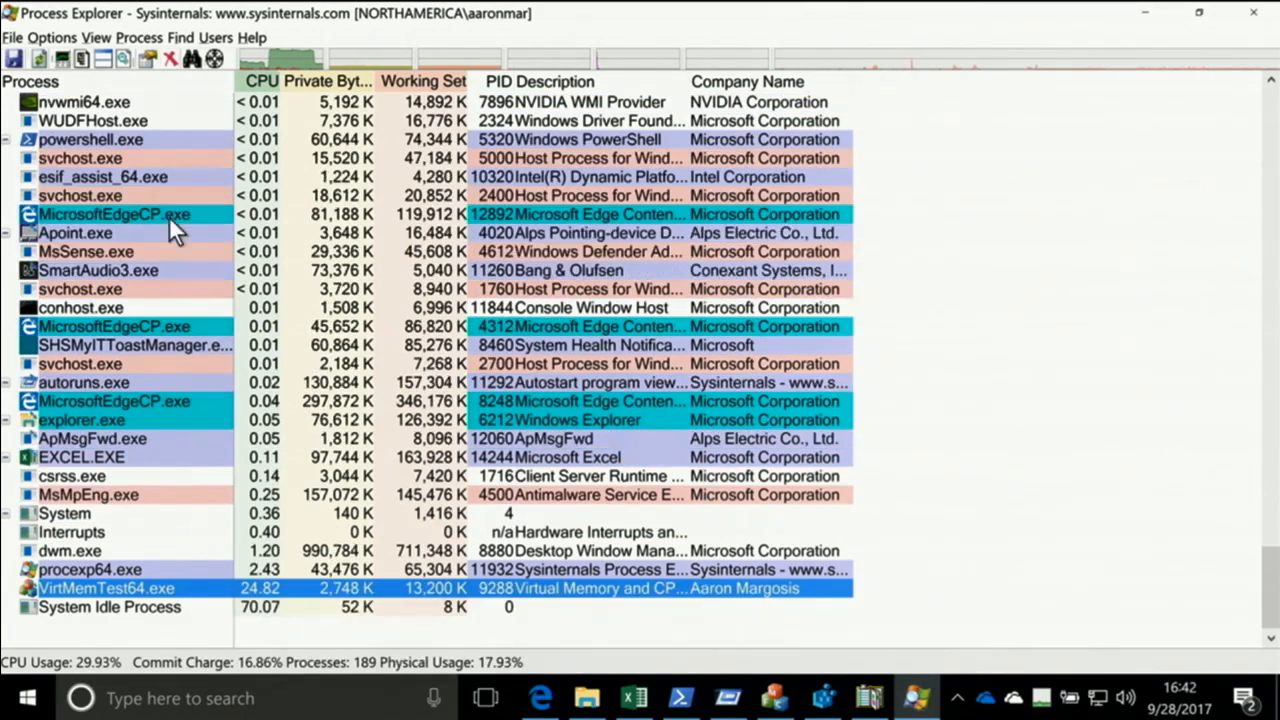
# Reopen the system CPU history and show one graph per CPU to check the load on each processor
pyautogui.moveTo(289, 62)
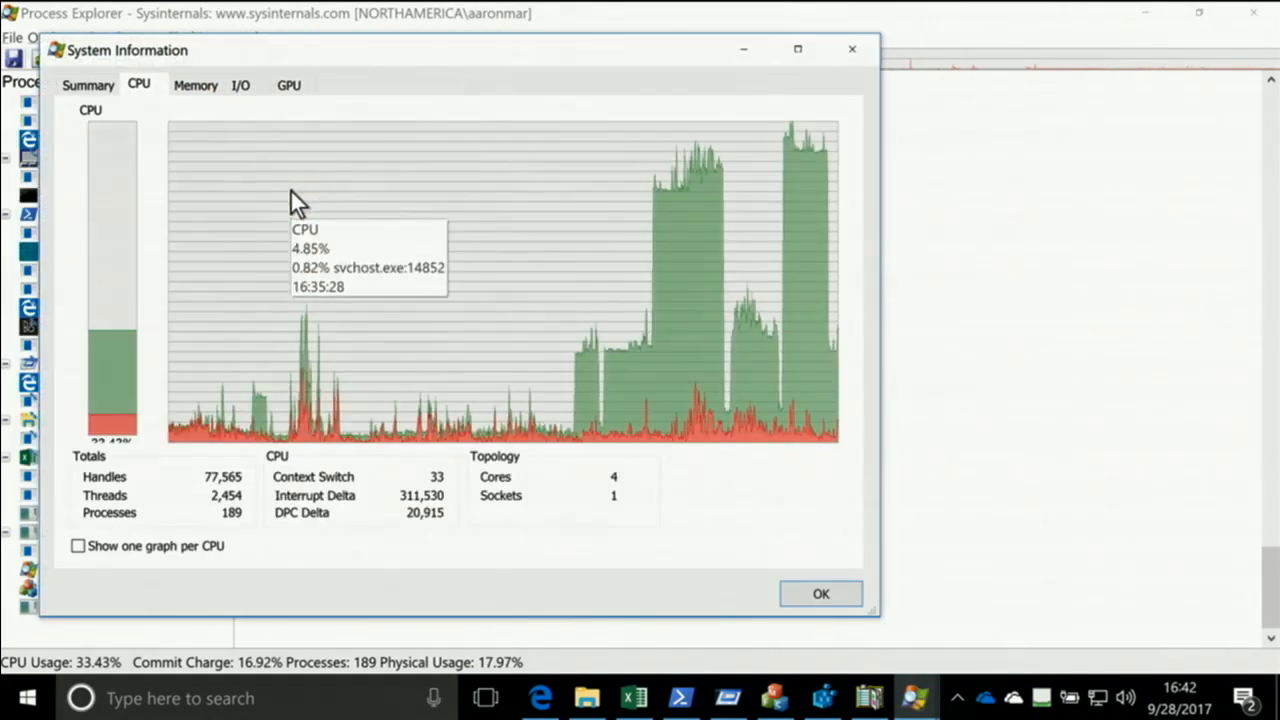
pyautogui.click(172, 548)
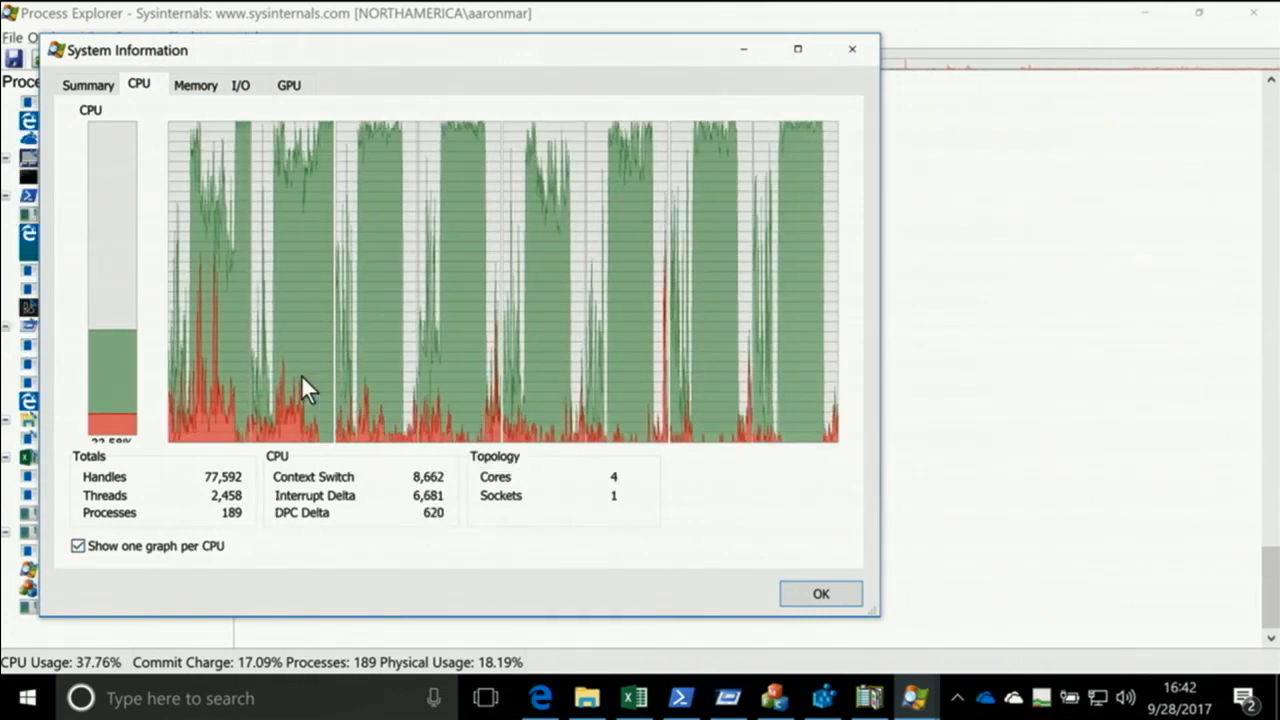
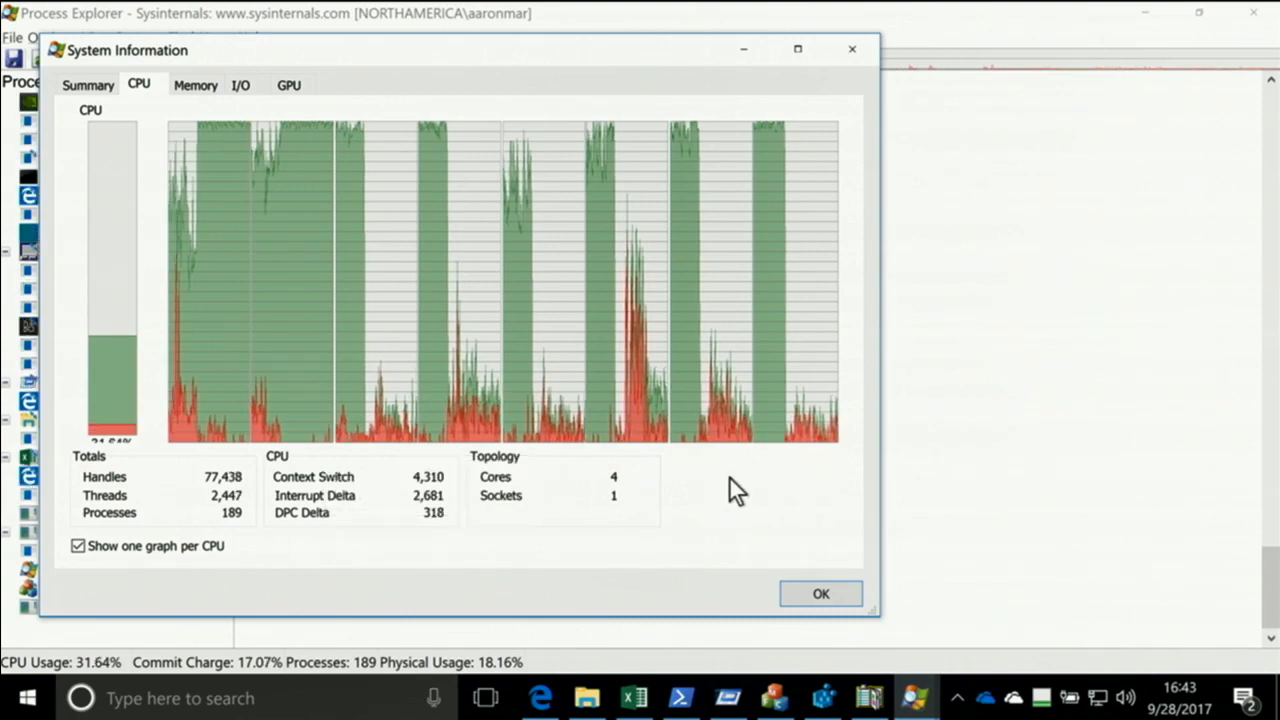
# Close the System Information window and return the process list to the tree view
pyautogui.click(818, 598)
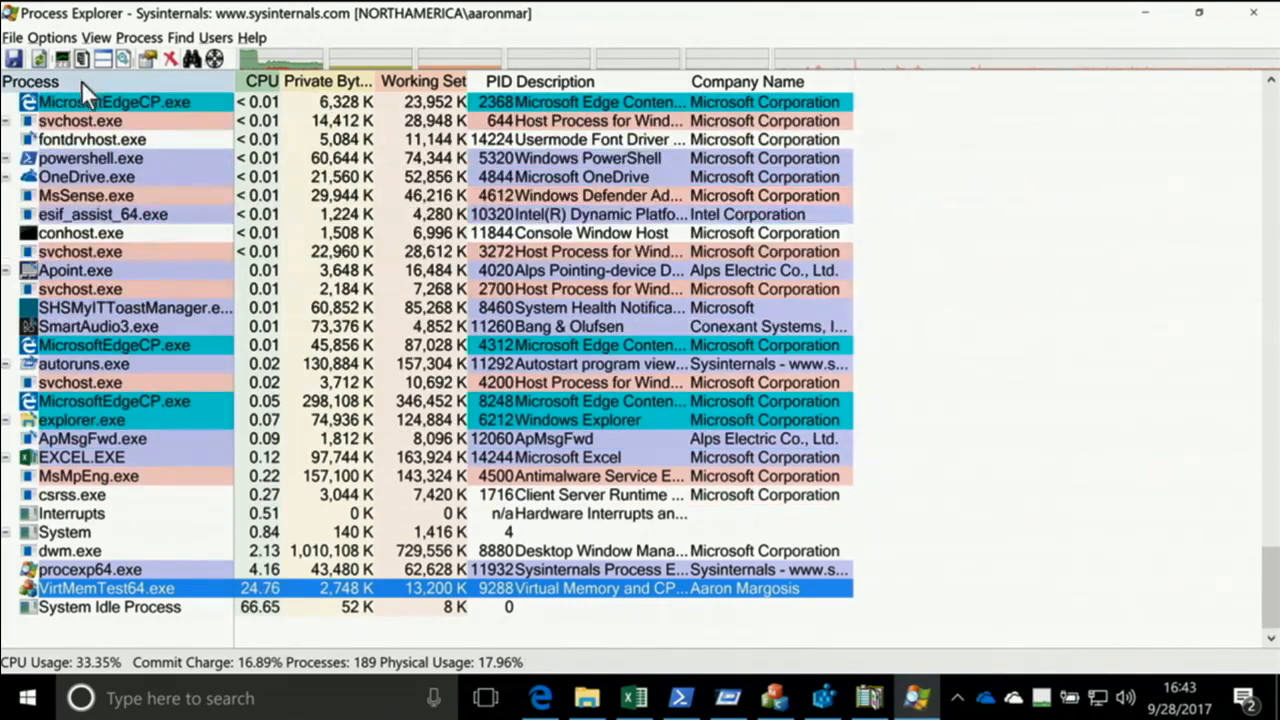
pyautogui.click(80, 63)
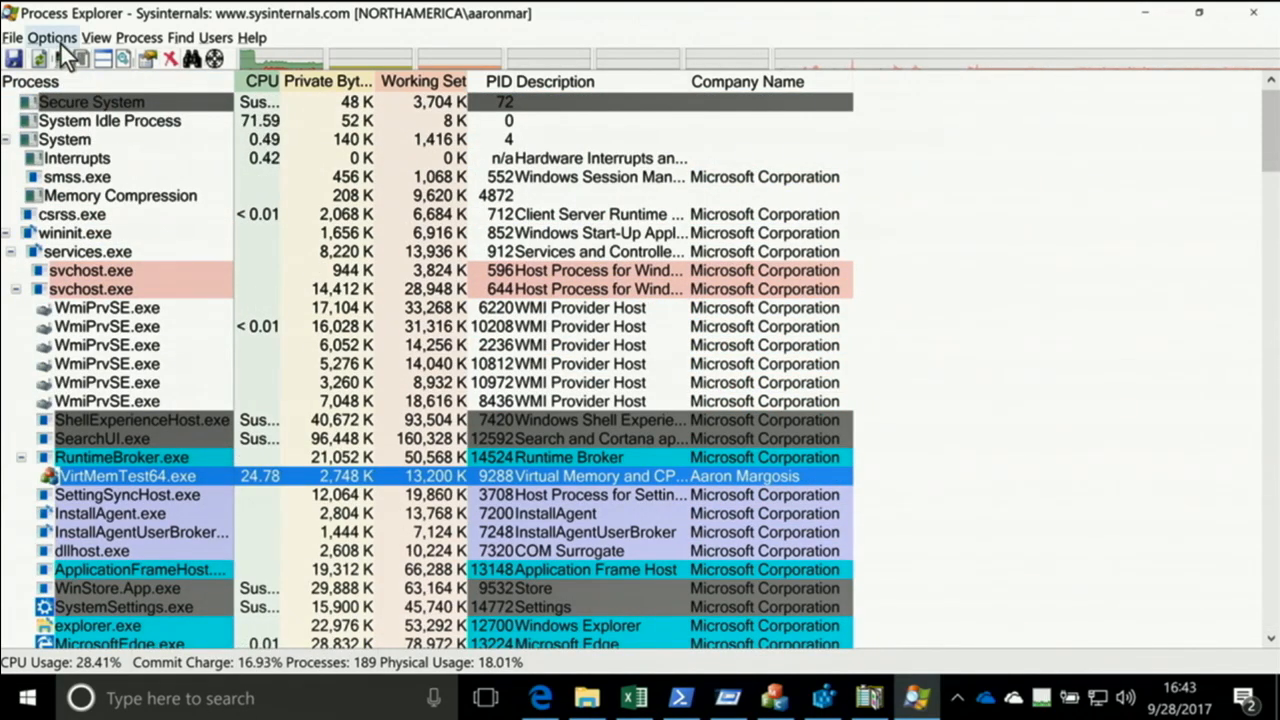
# Examine the Run At Logon option in Process Explorer and restore its window from full screen
pyautogui.click(60, 42)
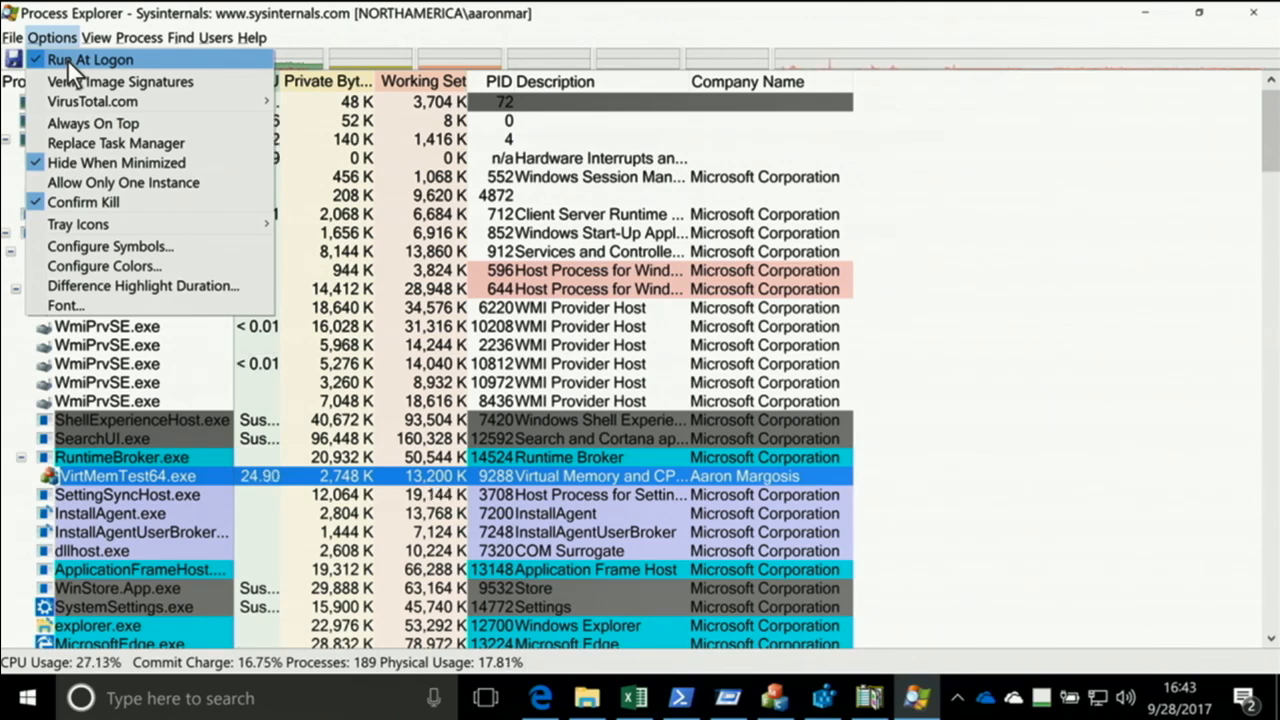
pyautogui.click(300, 25)
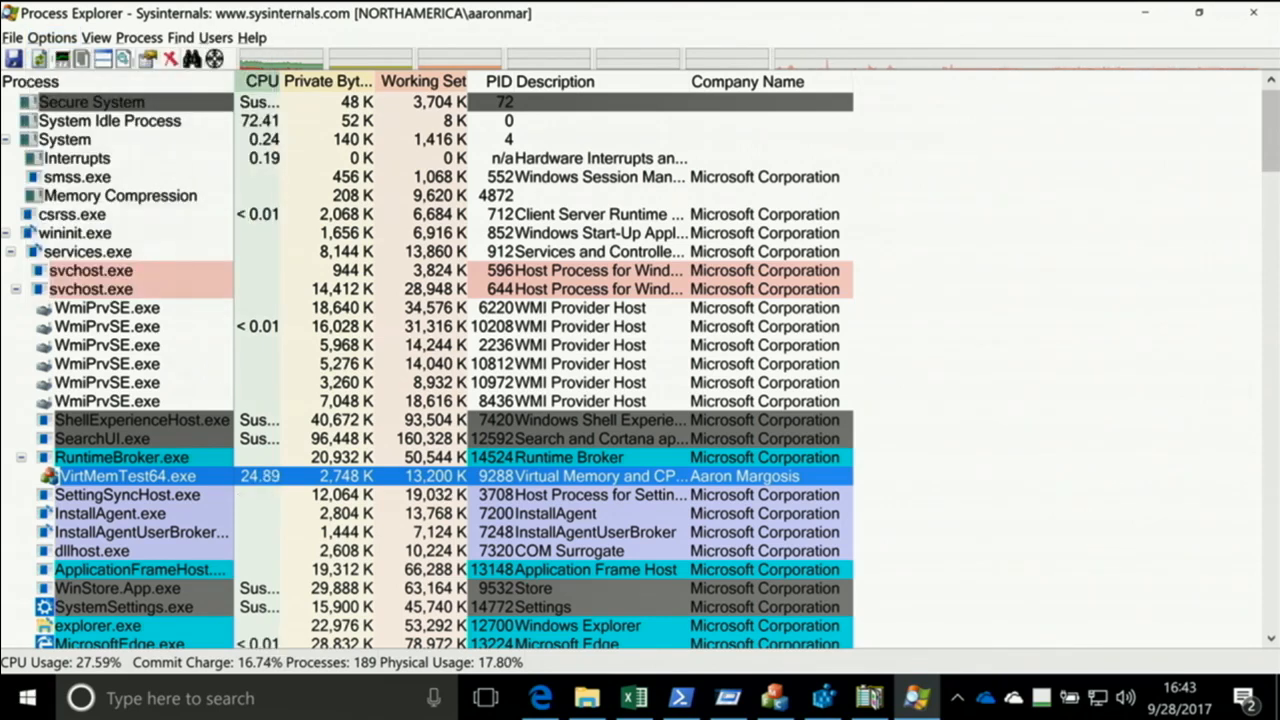
pyautogui.doubleClick(300, 25)
pyautogui.click(155, 70)
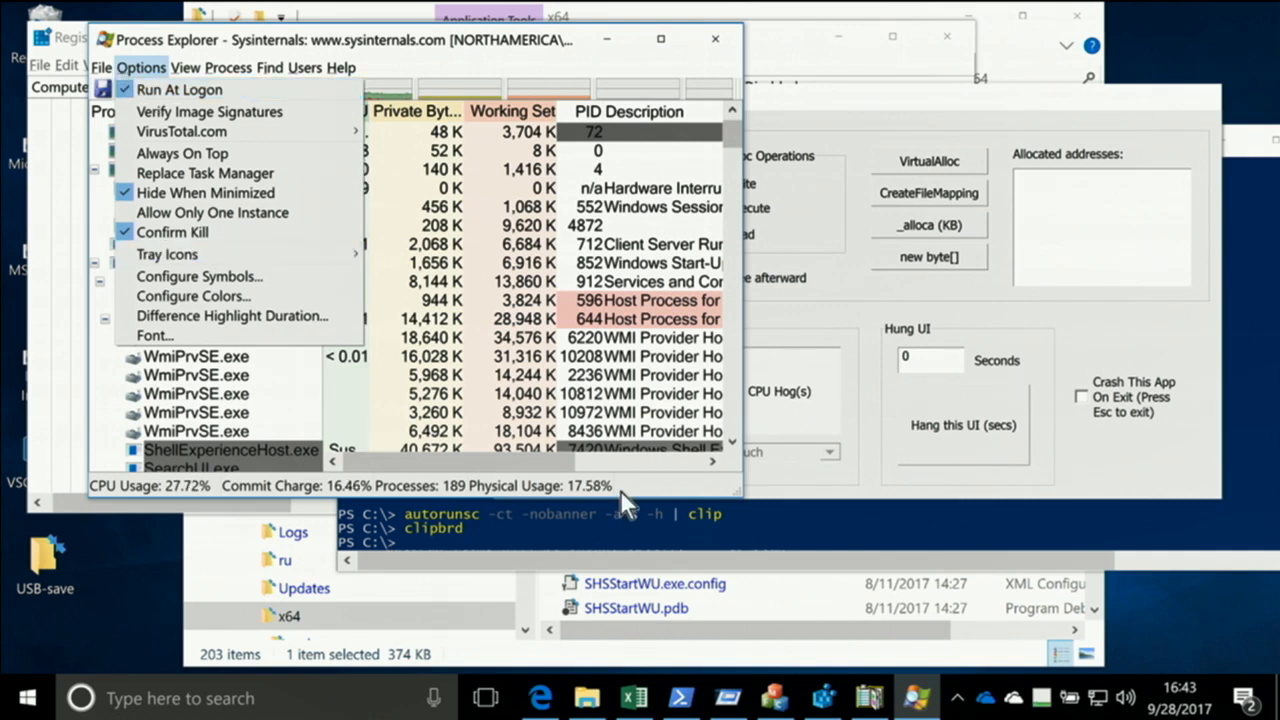
# Switch to the administrator PowerShell window and launch Task Scheduler with taskschd.msc
pyautogui.click(614, 530)
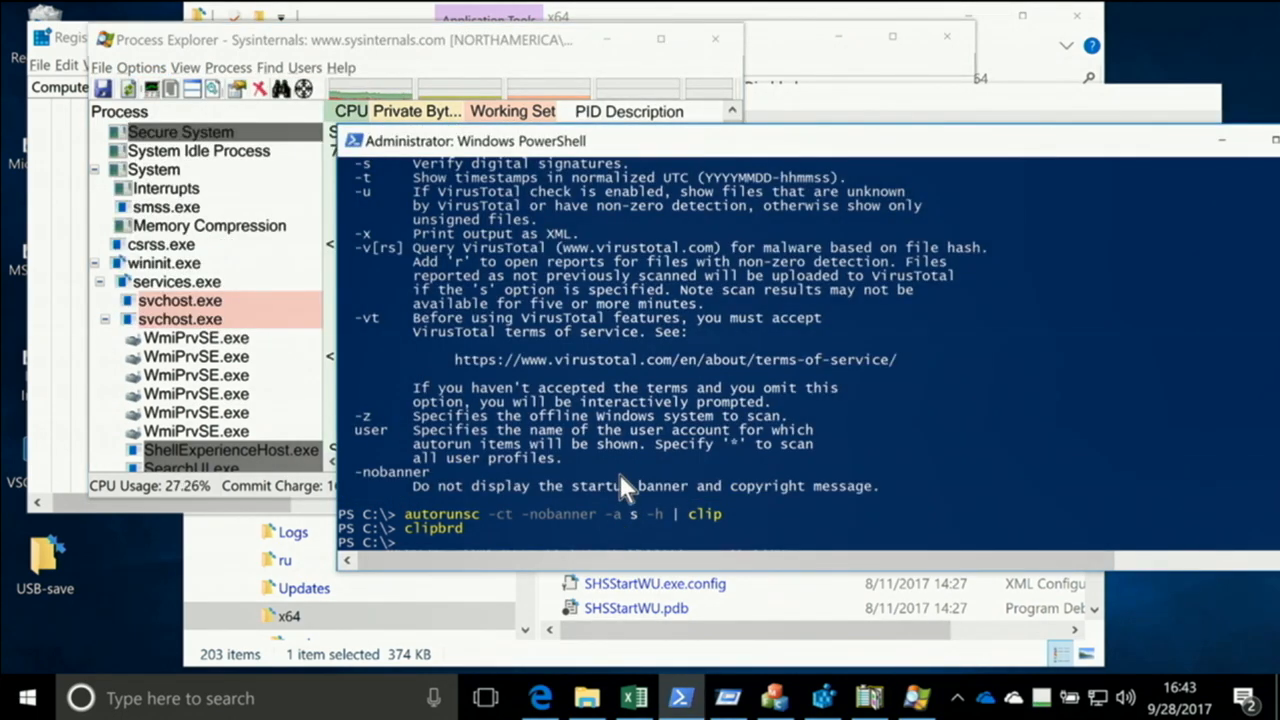
pyautogui.write('taskschd.')
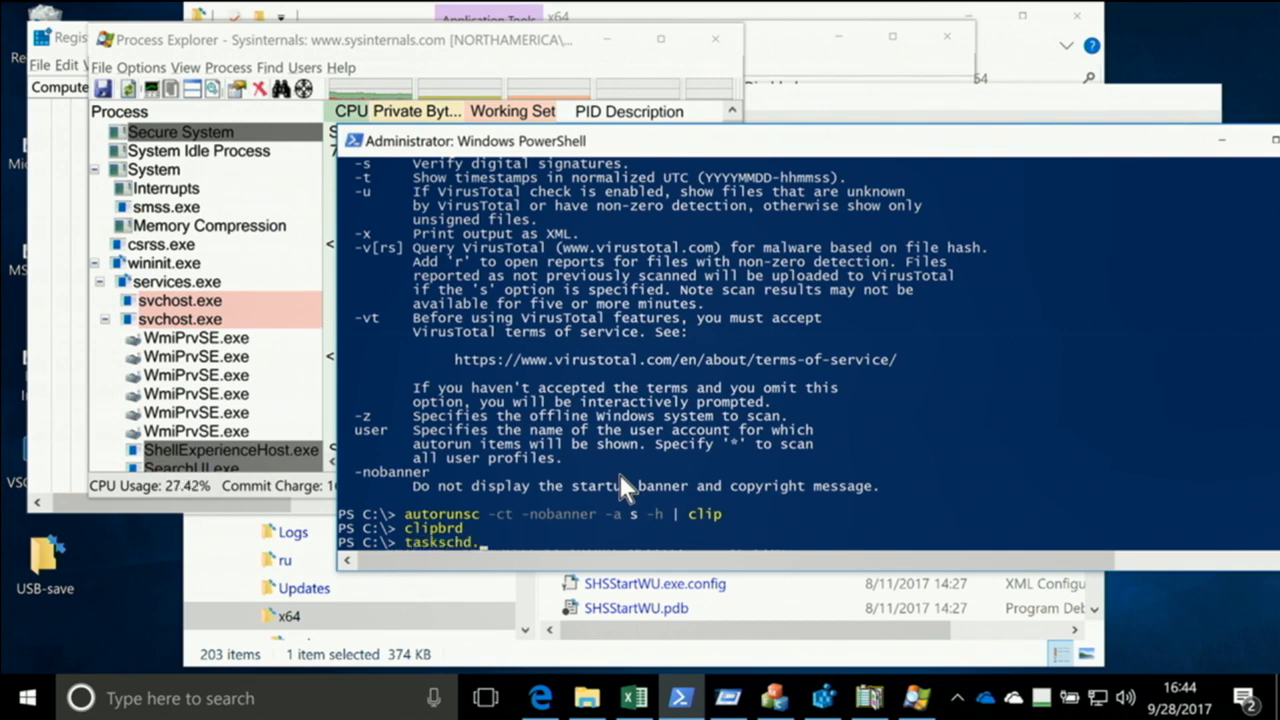
pyautogui.write('msc')
pyautogui.press('Return')
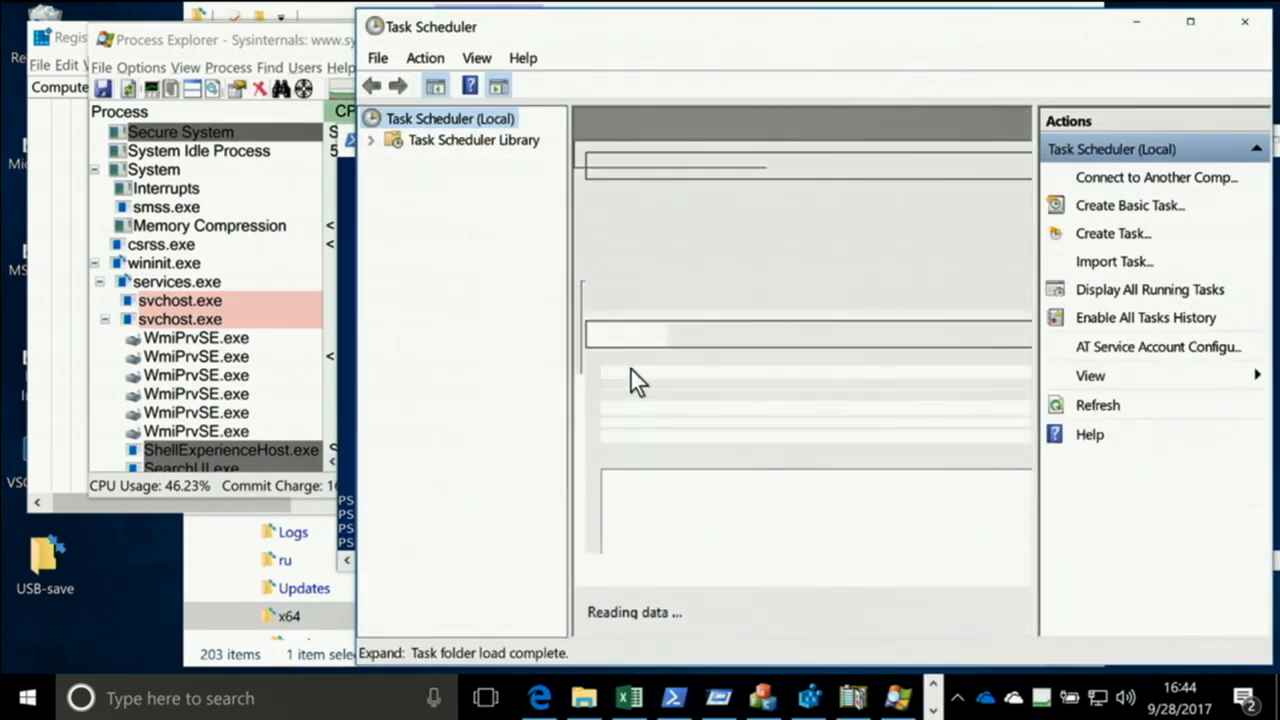
# Review the general properties of the Process Explorer logon task in the Task Scheduler Library and close them without changes
pyautogui.click(372, 141)
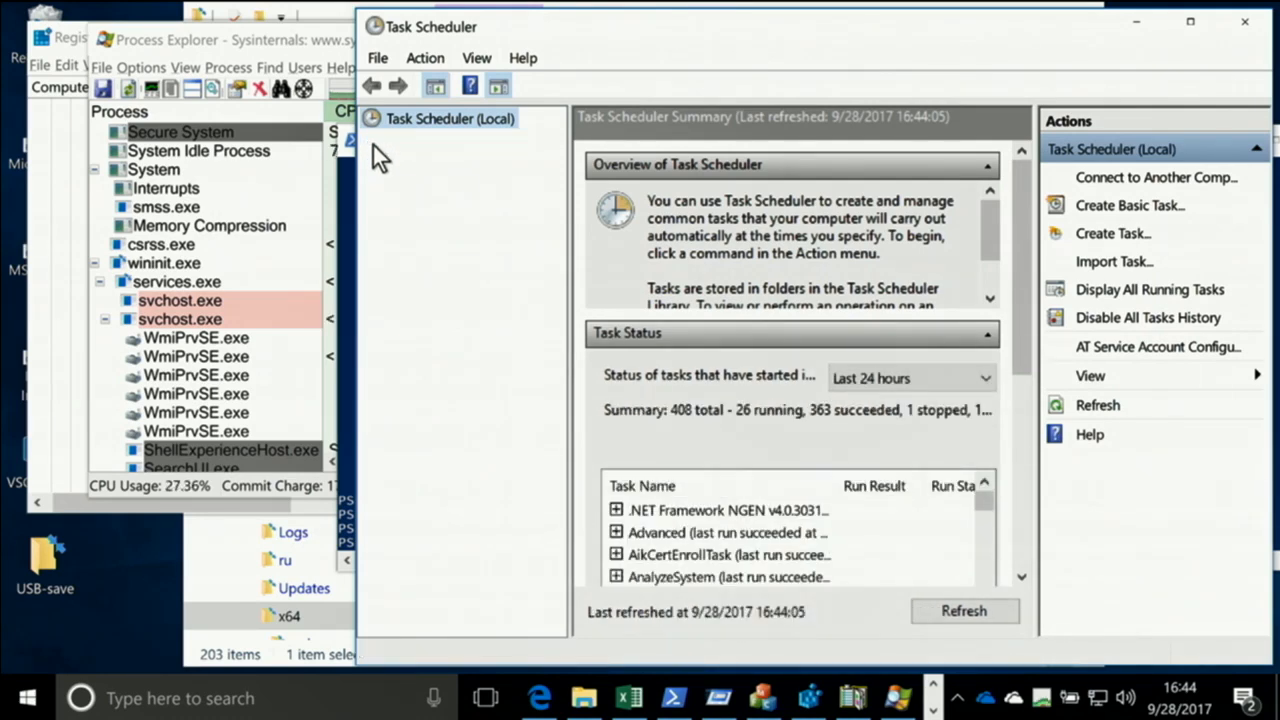
pyautogui.click(439, 143)
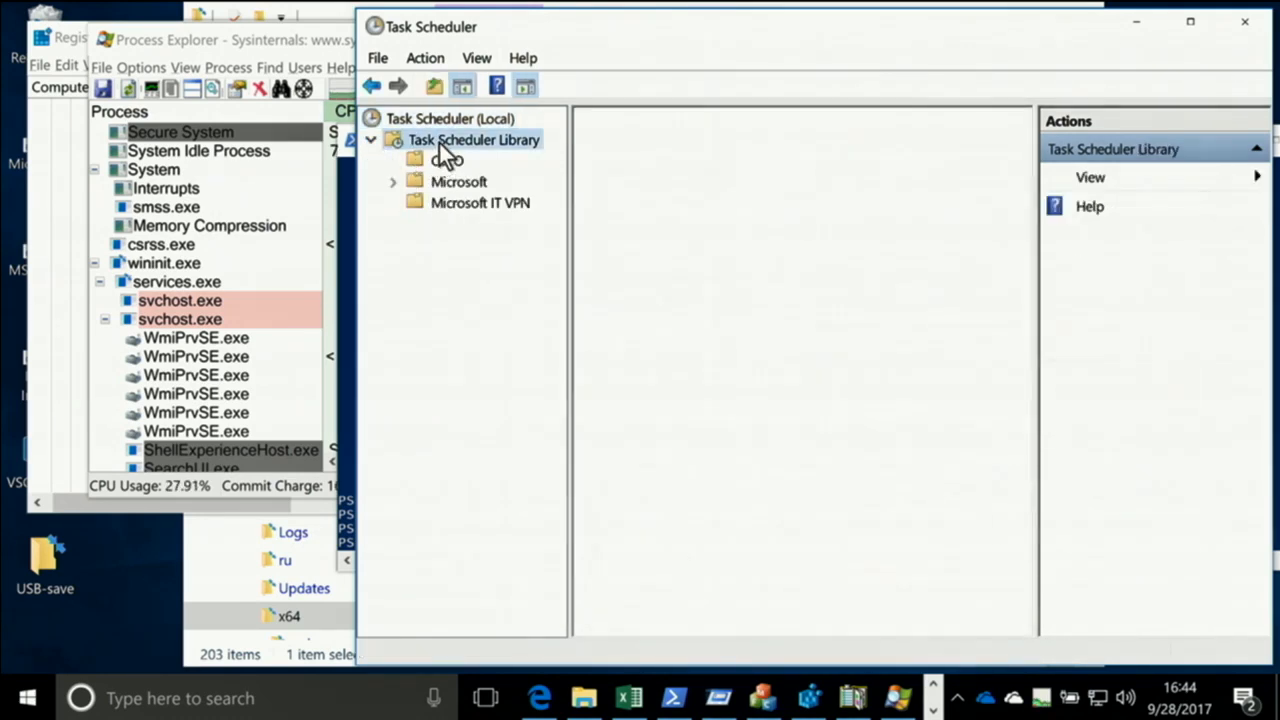
pyautogui.scroll(-2, 726, 256)
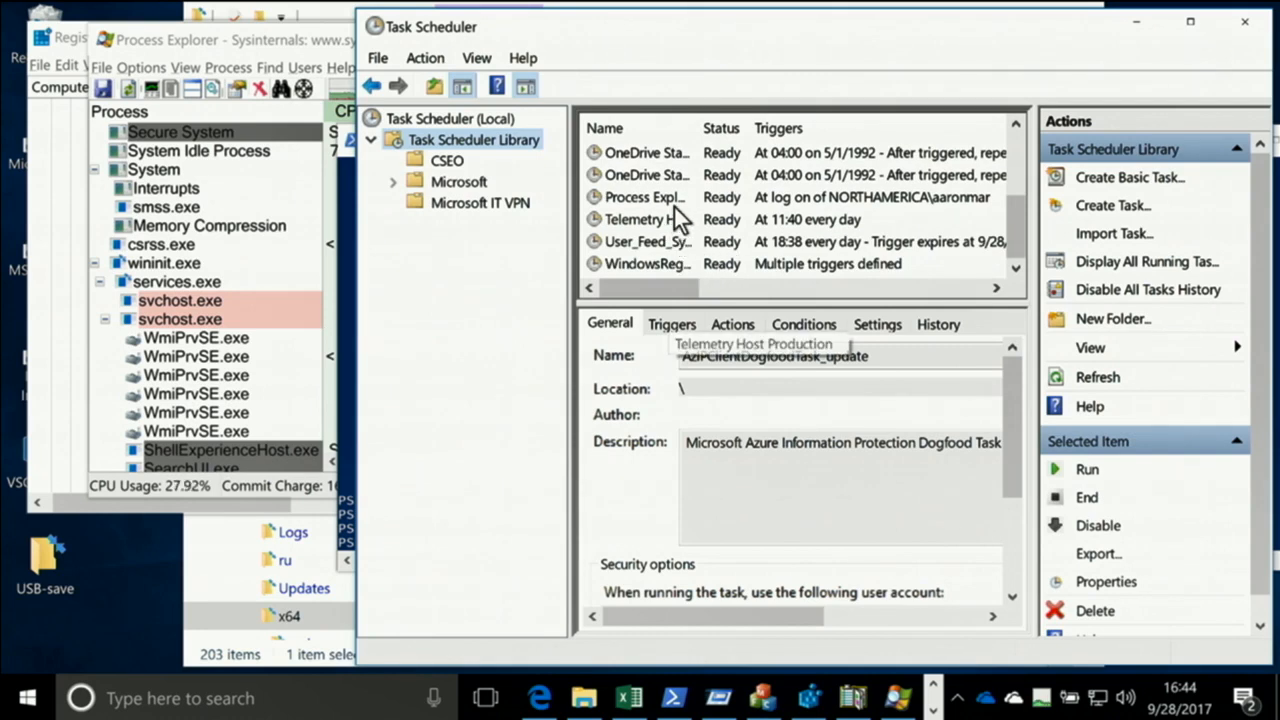
pyautogui.click(675, 205)
pyautogui.doubleClick(674, 207)
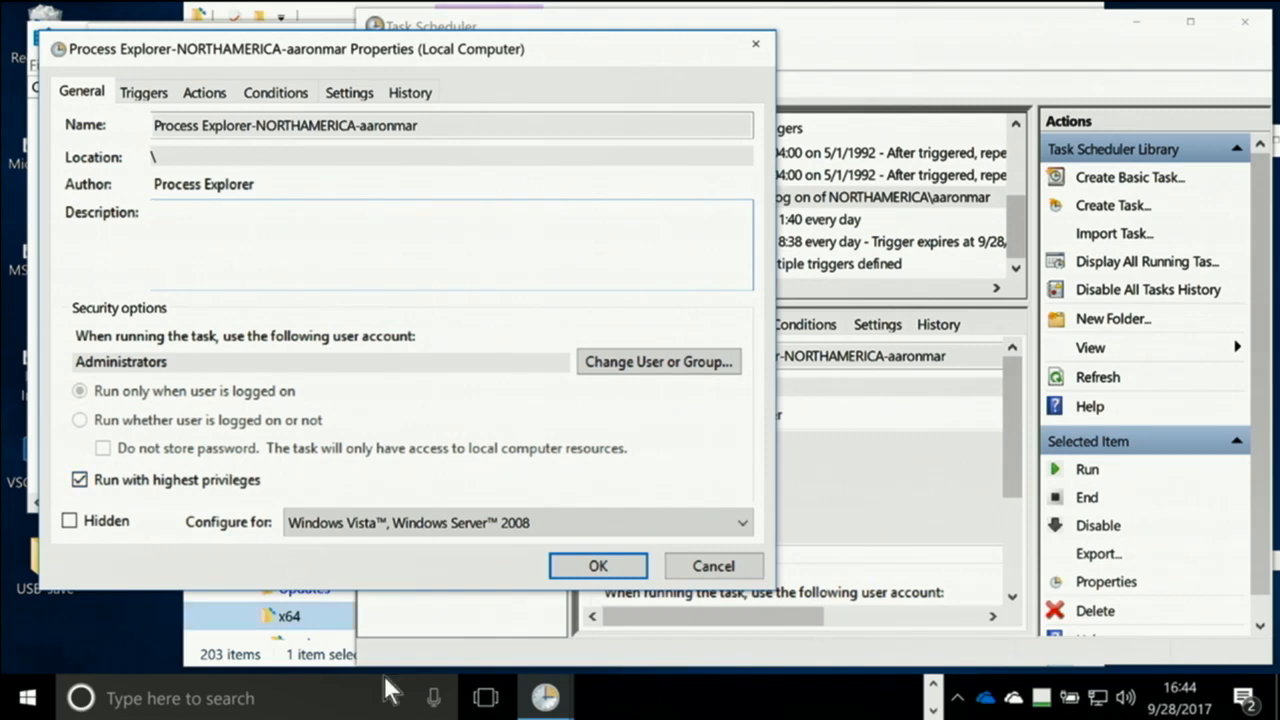
pyautogui.click(713, 567)
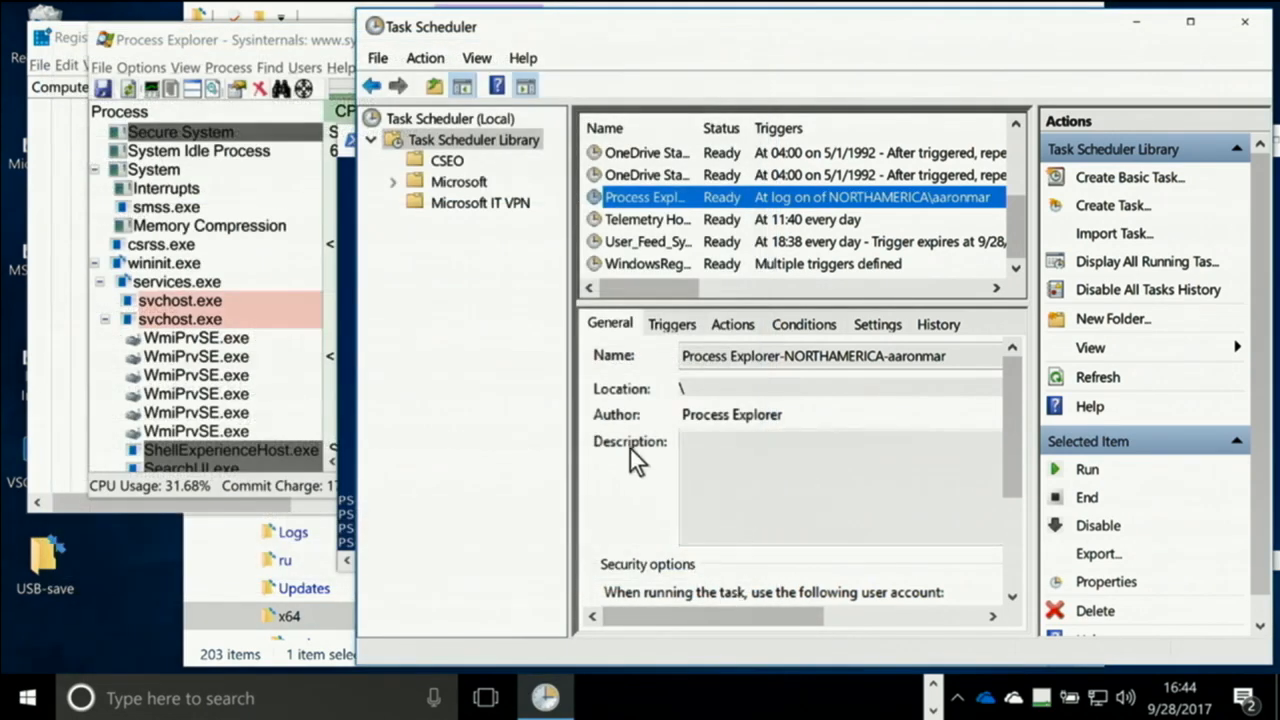
# Bring up Task Manager over Process Explorer, compare its simple and detailed views, and close it
pyautogui.click(205, 48)
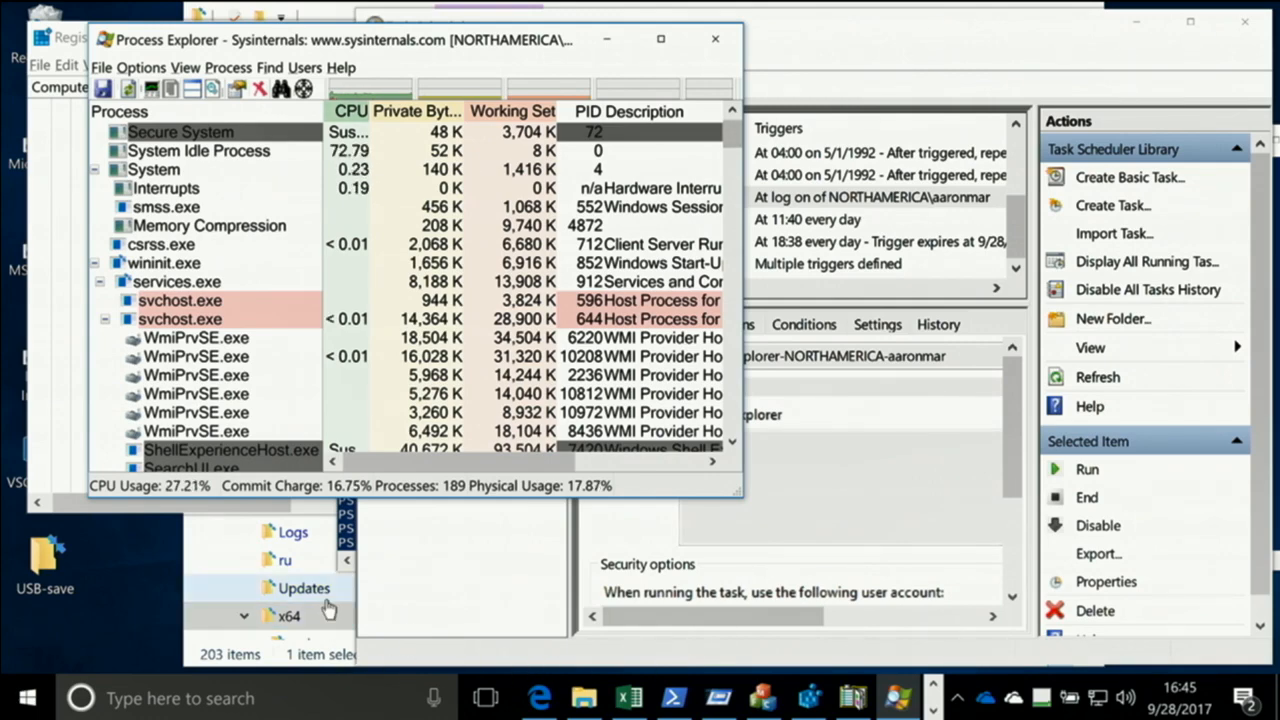
pyautogui.hotkey('ctrl', 'shift', 'Escape')
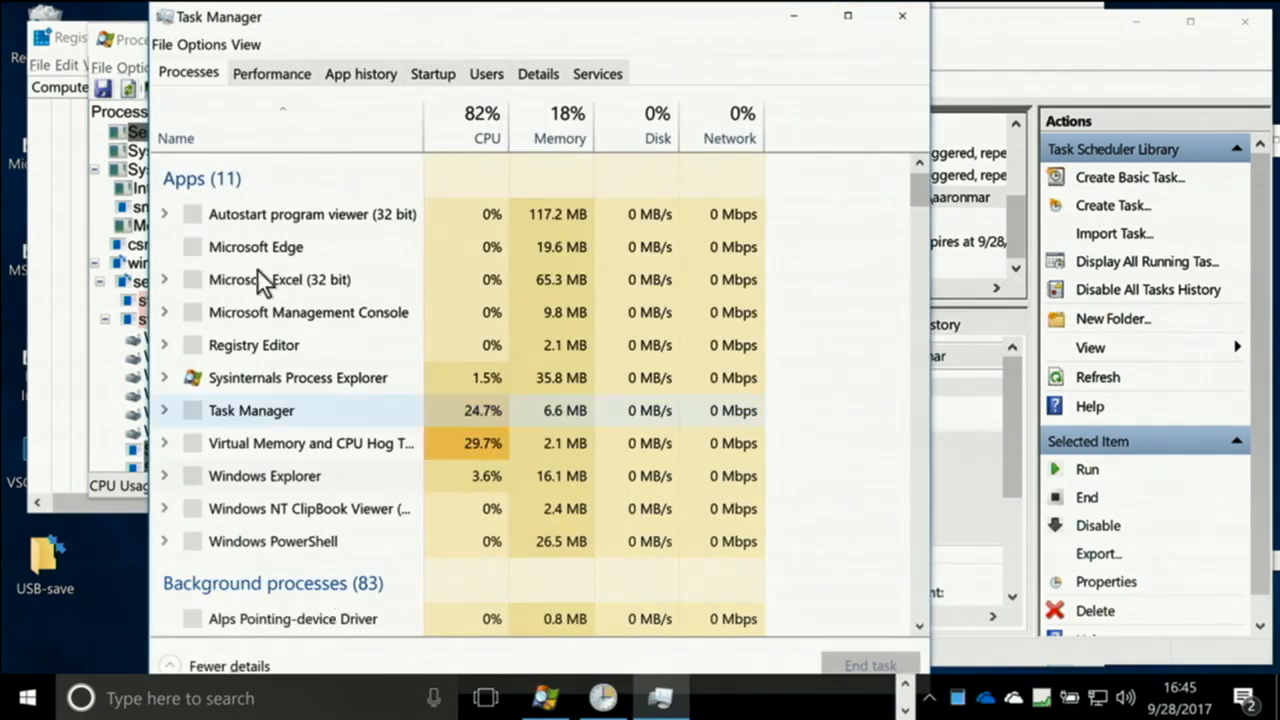
pyautogui.click(205, 45)
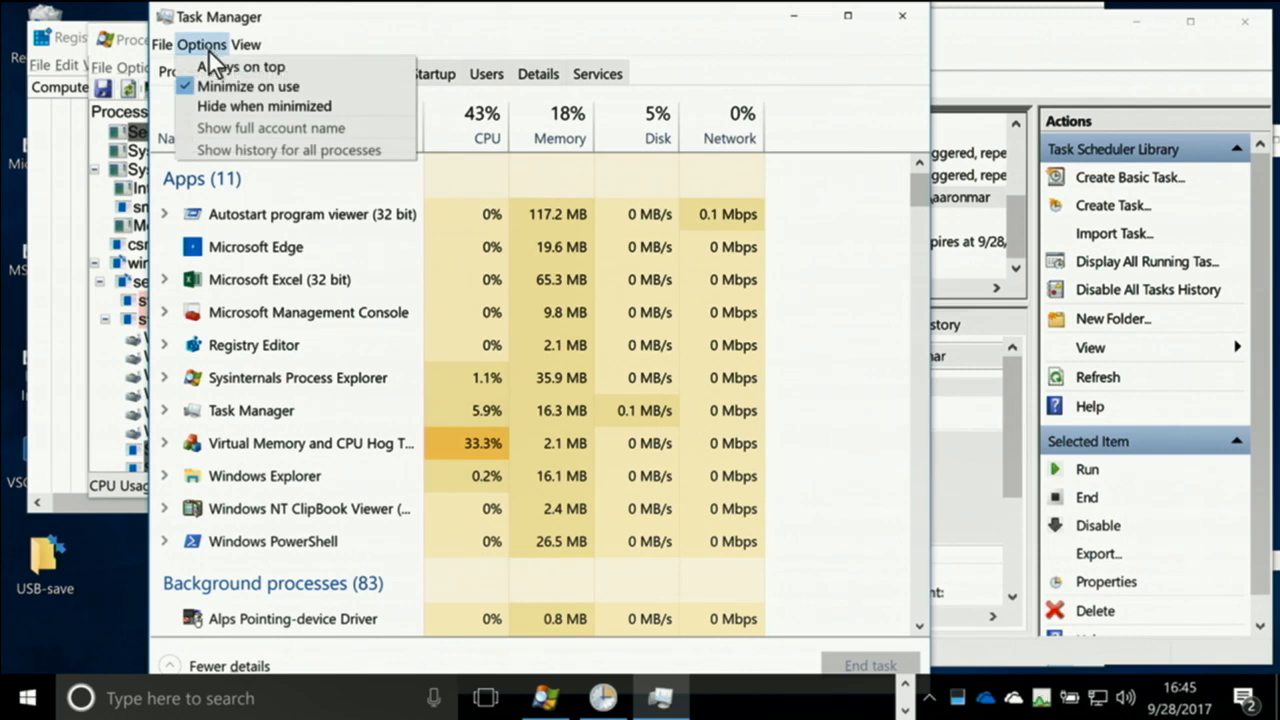
pyautogui.moveTo(258, 45)
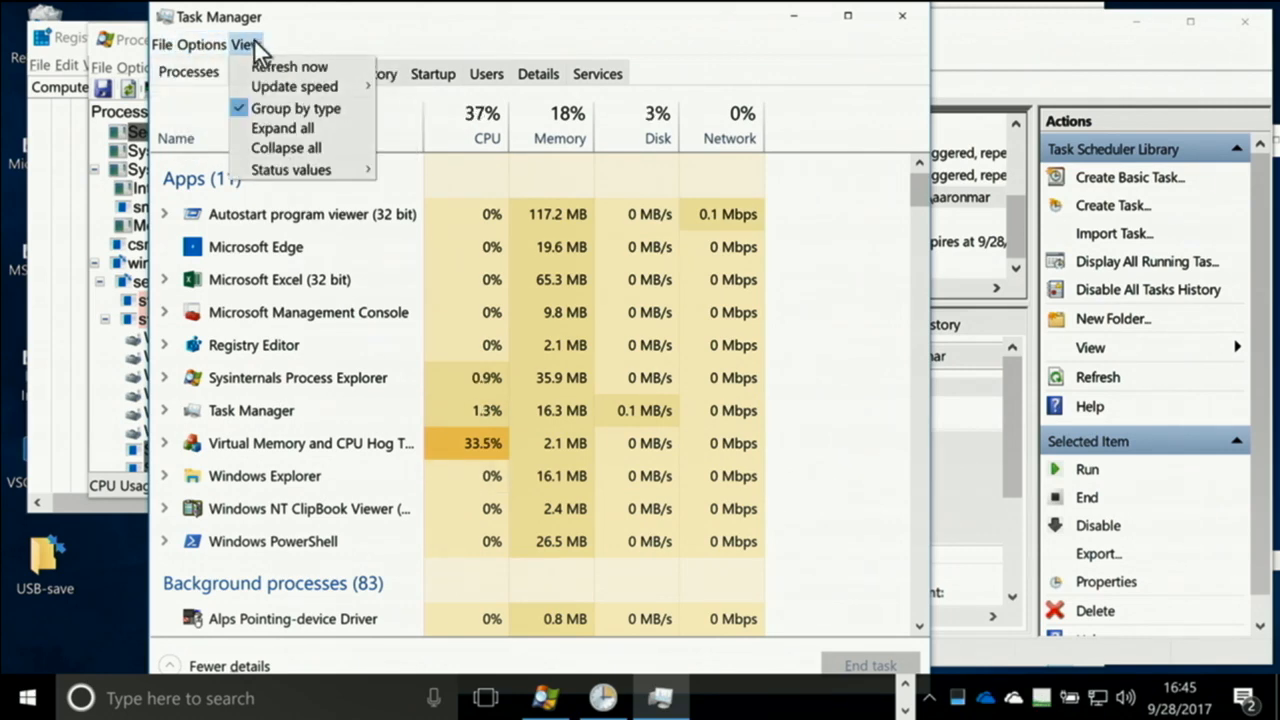
pyautogui.click(238, 667)
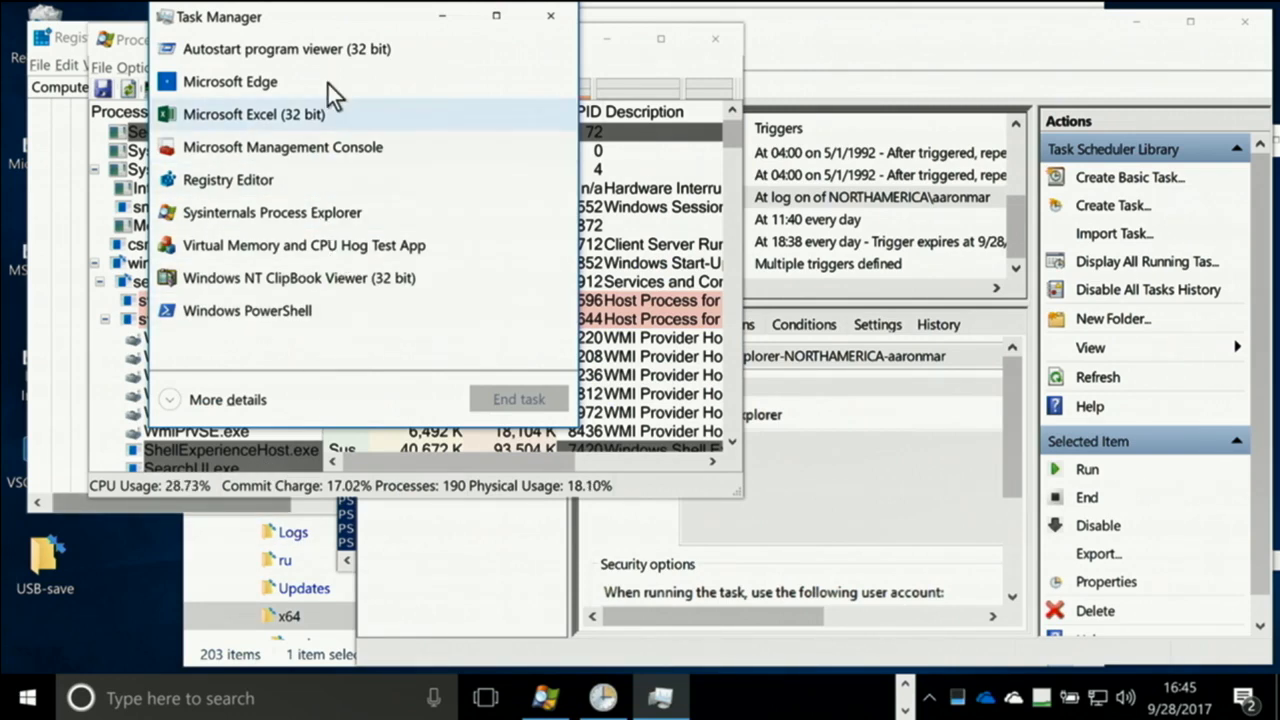
pyautogui.moveTo(332, 20); pyautogui.dragTo(641, 67)
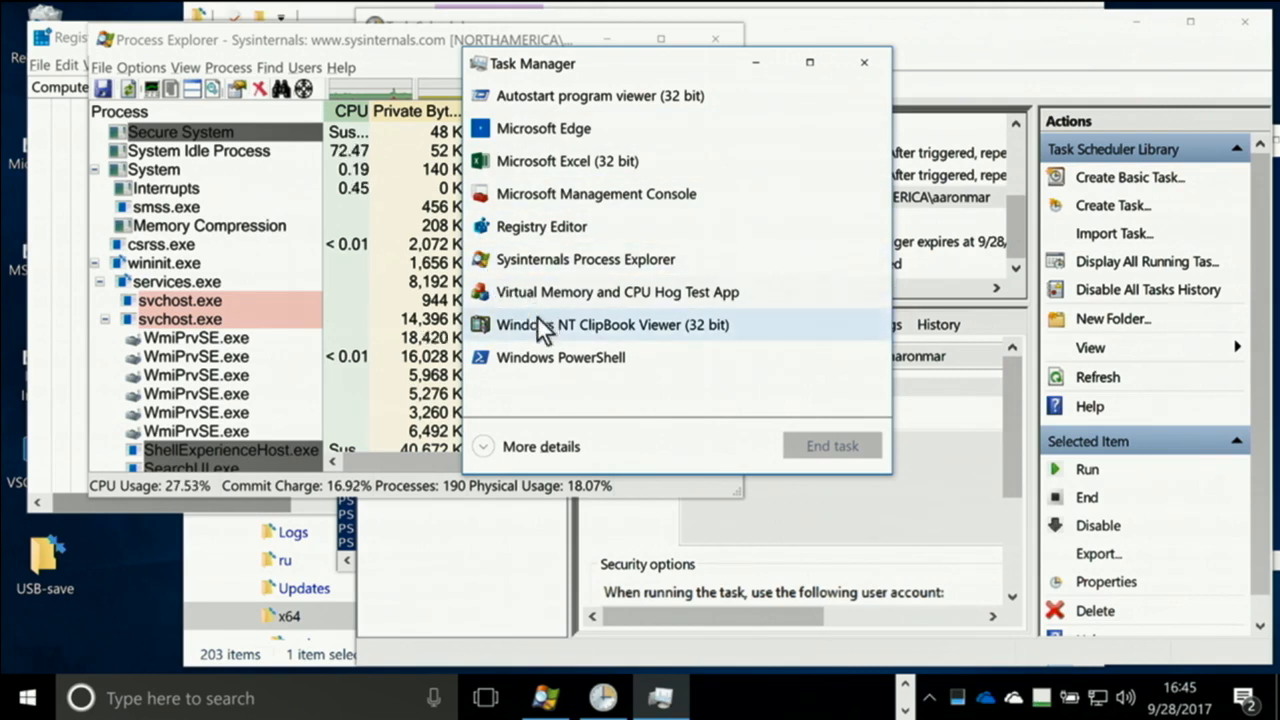
pyautogui.click(510, 447)
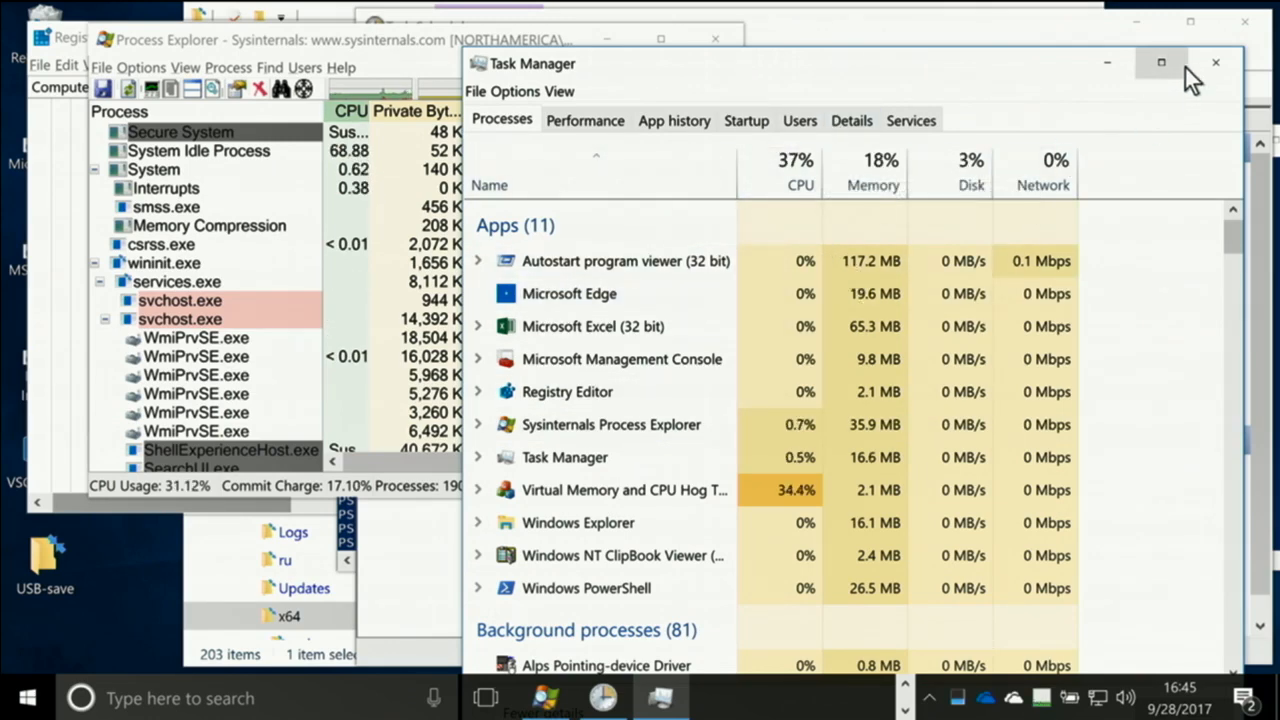
pyautogui.click(1212, 62)
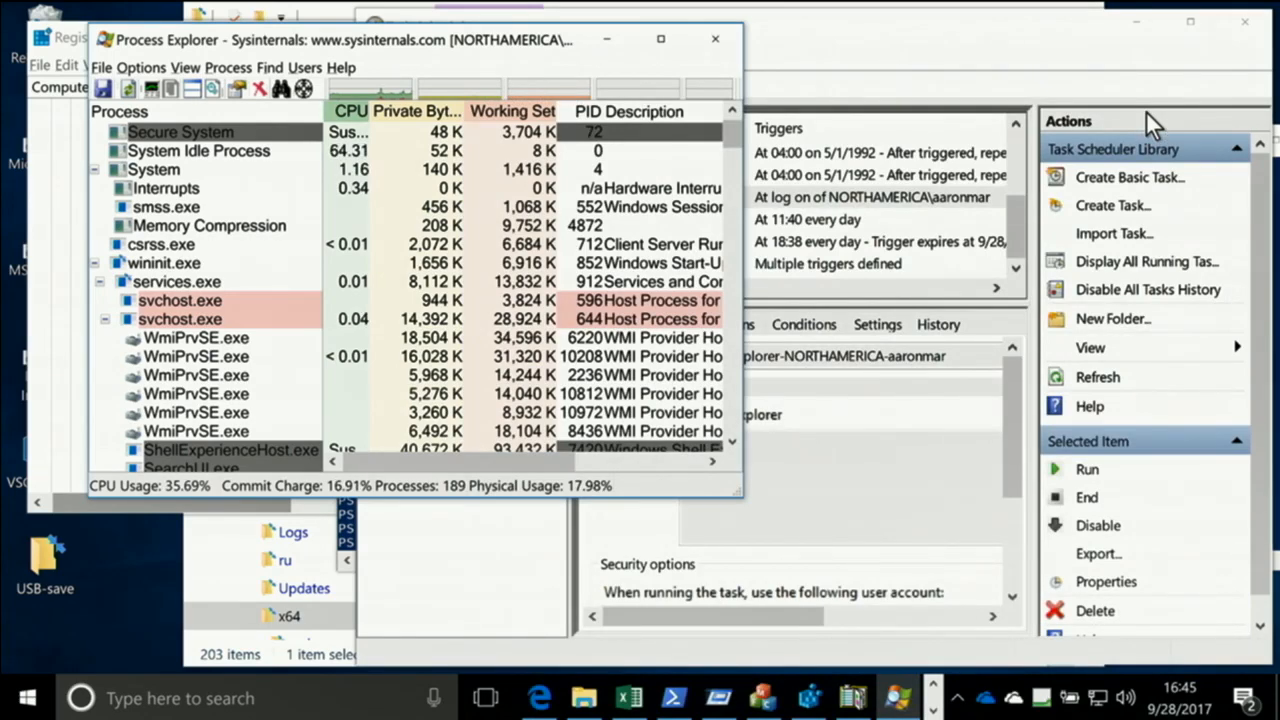
# Reopen and close Task Manager, and turn on Replace Task Manager in Process Explorer
pyautogui.hotkey('ctrl', 'shift', 'Escape')
pyautogui.click(1223, 27)
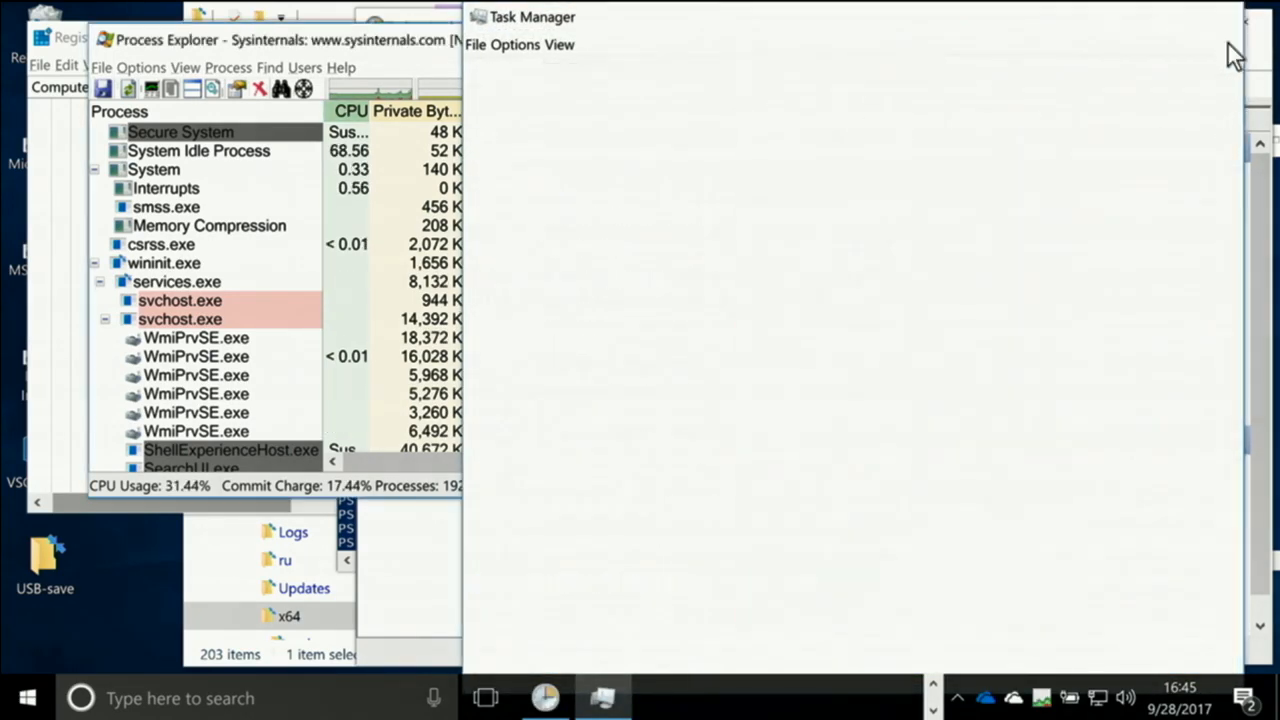
pyautogui.click(141, 67)
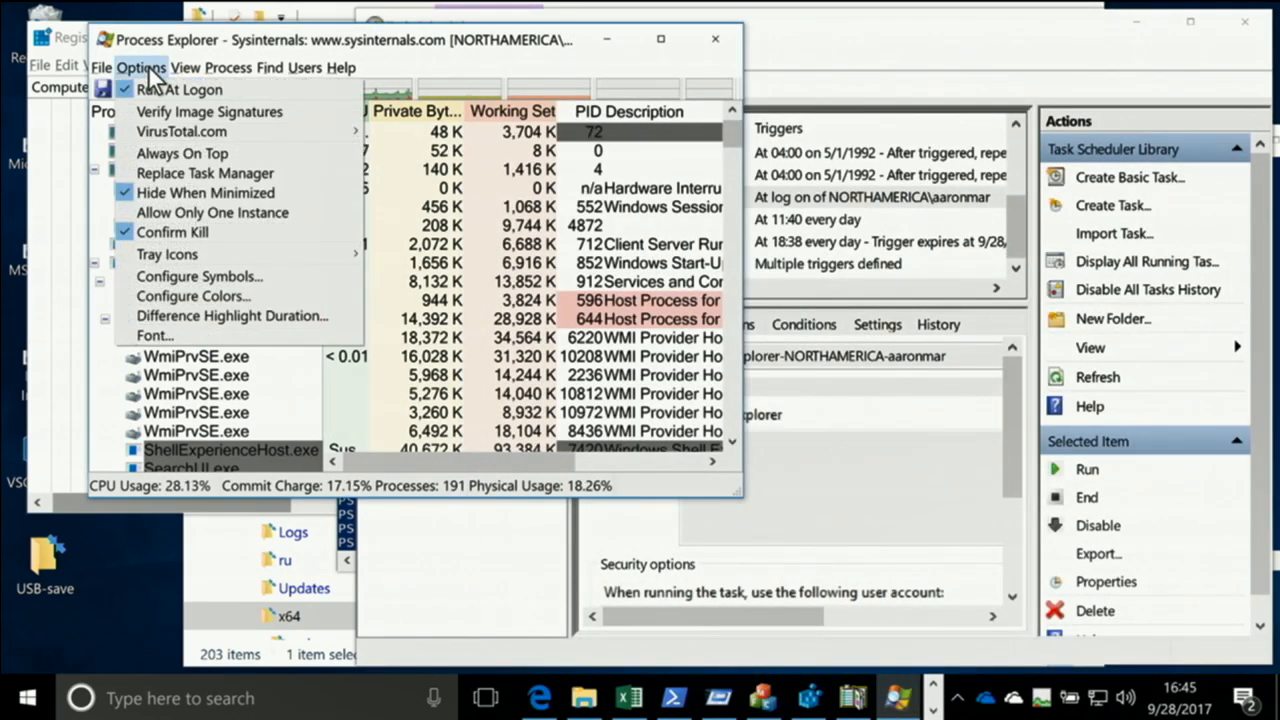
pyautogui.click(172, 174)
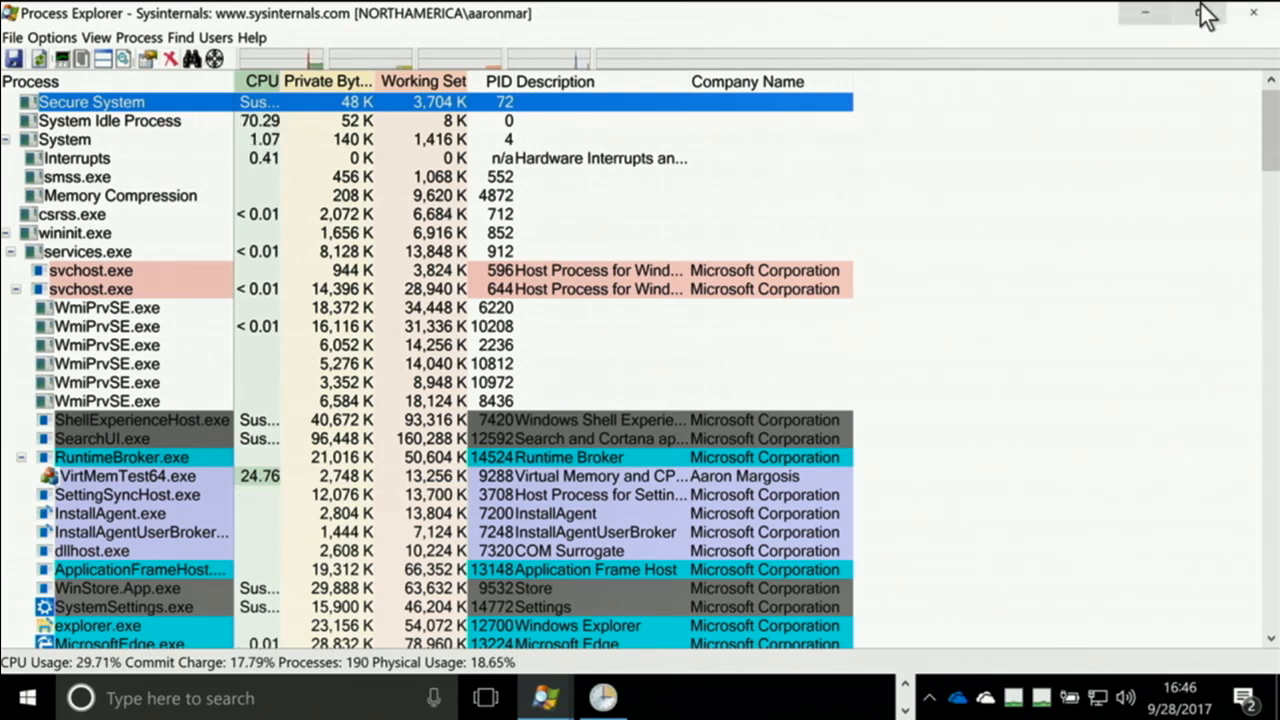
# Check the option and file commands in the newly opened Process Explorer instance and exit that instance
pyautogui.click(42, 38)
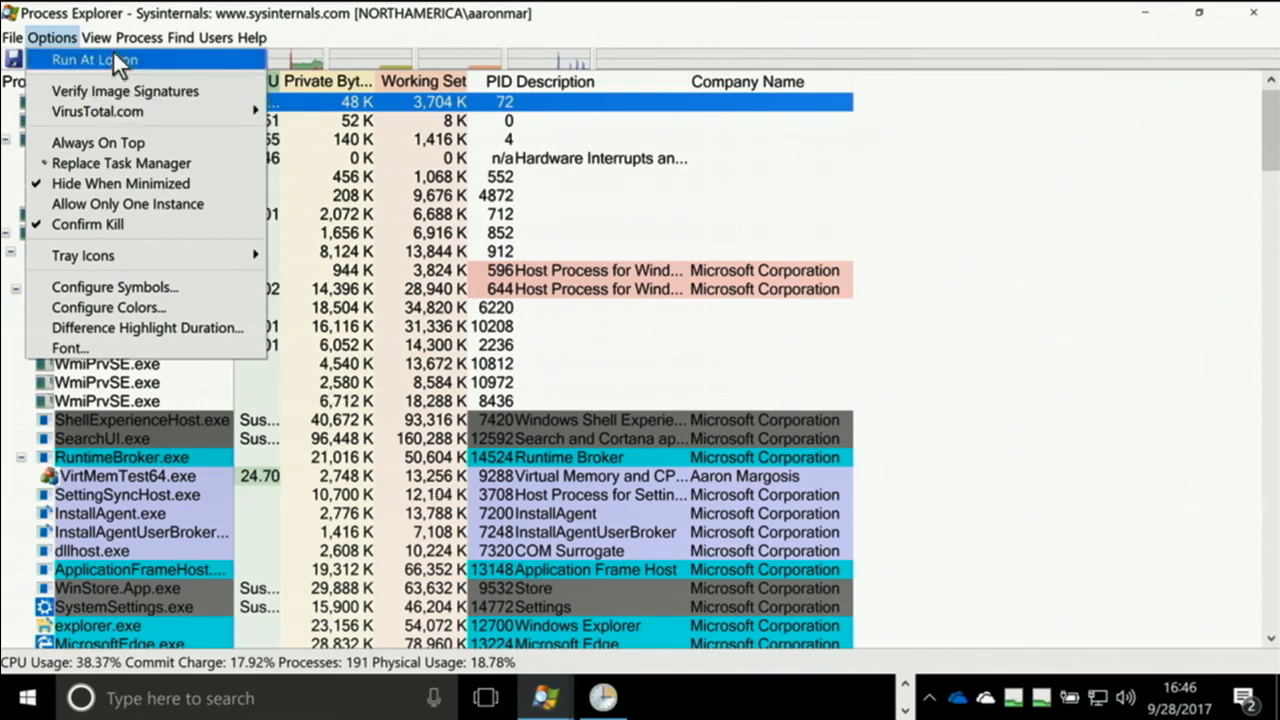
pyautogui.click(96, 38)
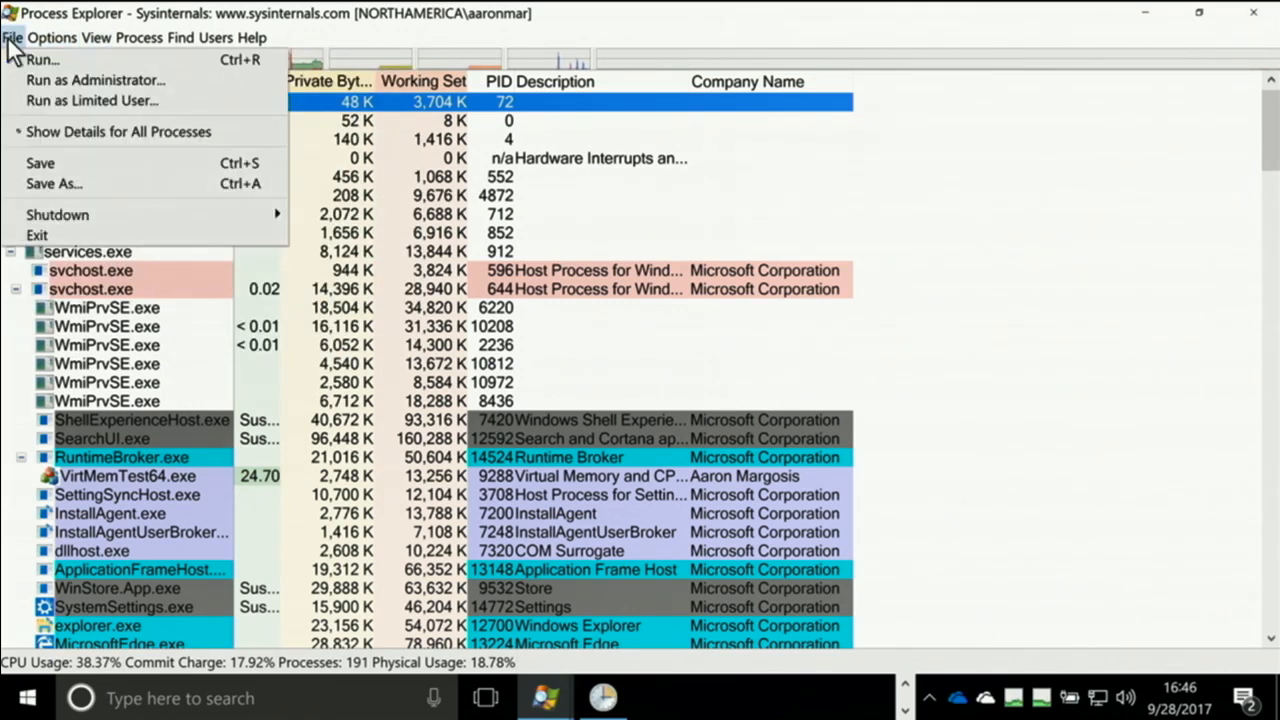
pyautogui.click(8, 40)
pyautogui.click(8, 40)
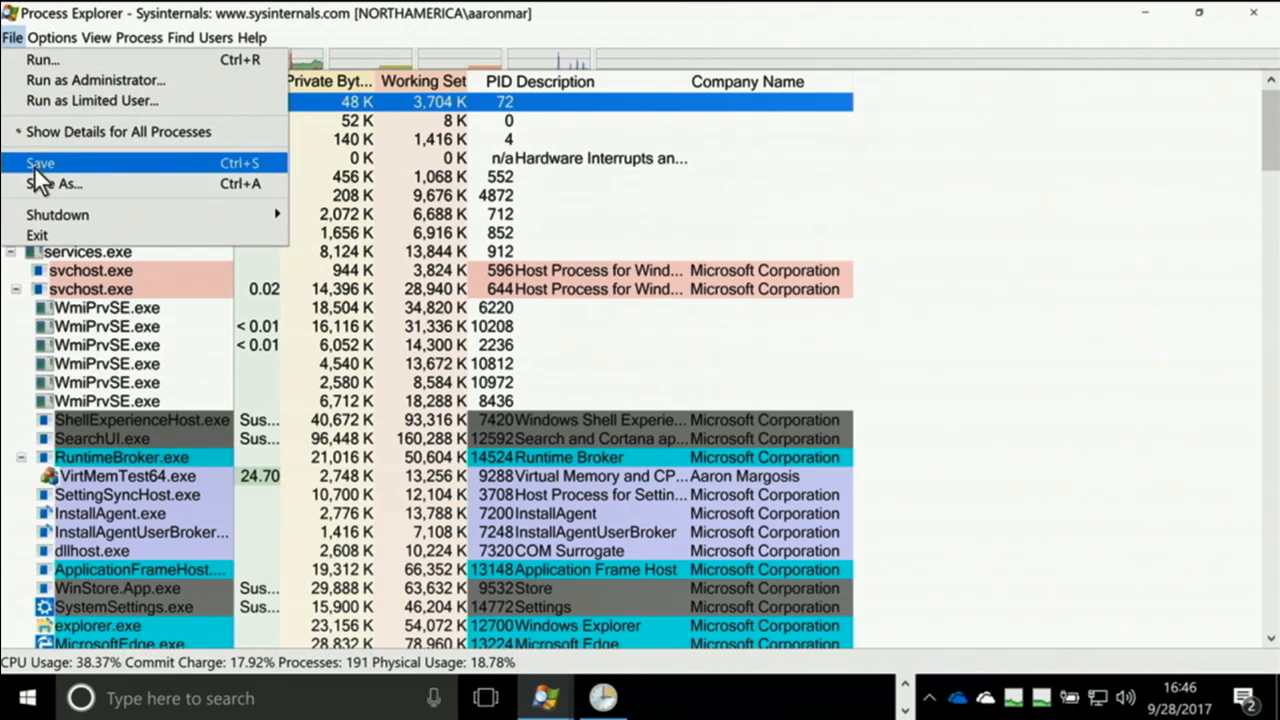
pyautogui.click(38, 230)
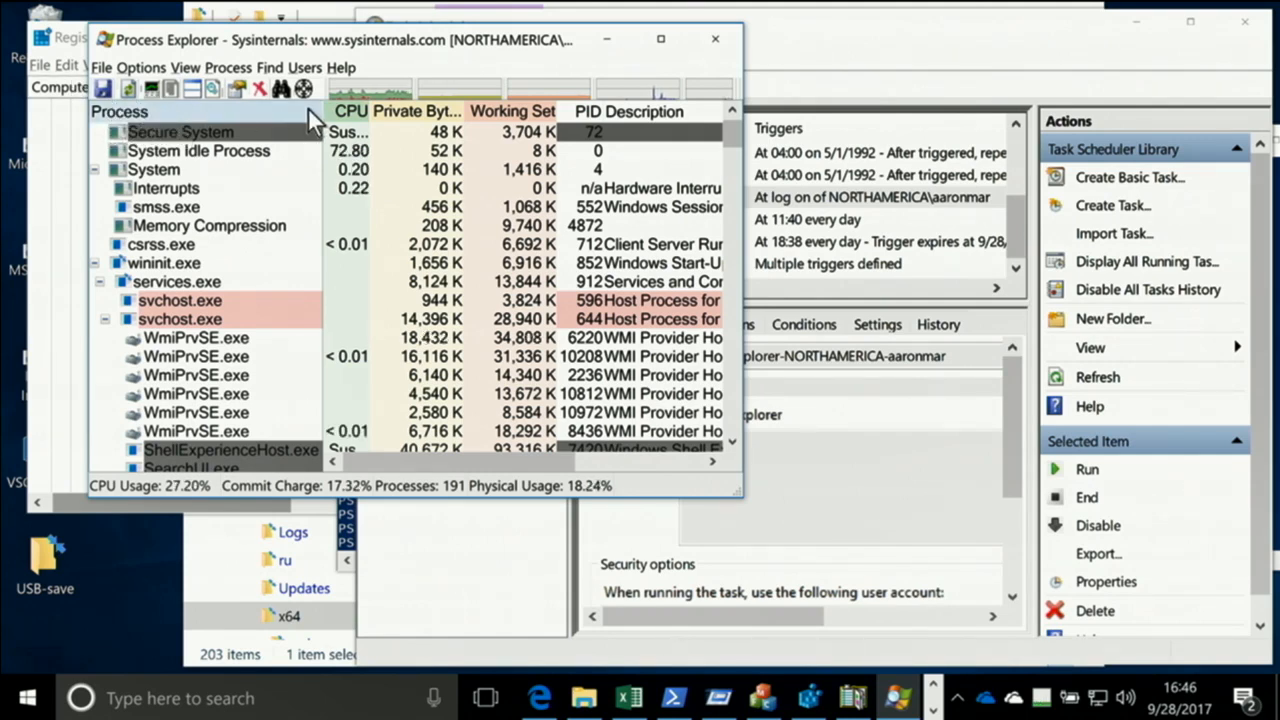
# Switch back to Task Scheduler and review the triggers and general settings of the Process Explorer logon task
pyautogui.scroll(-2, 341, 341)
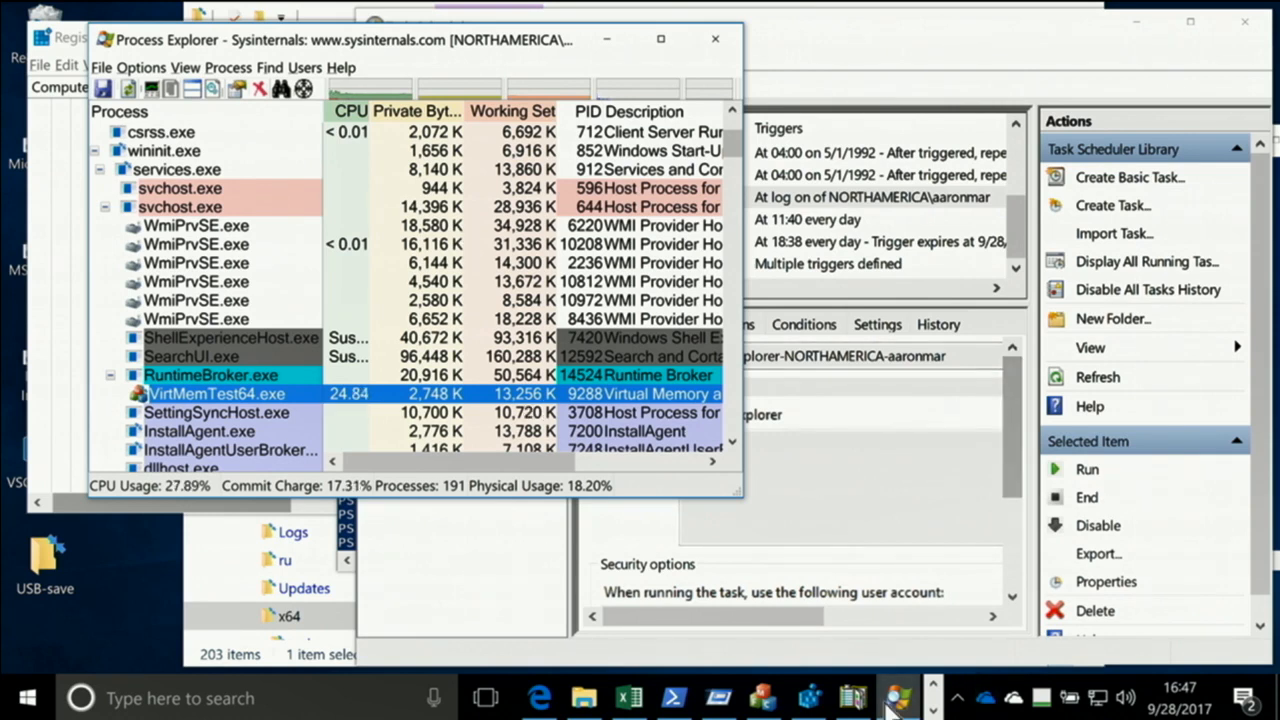
pyautogui.click(933, 710)
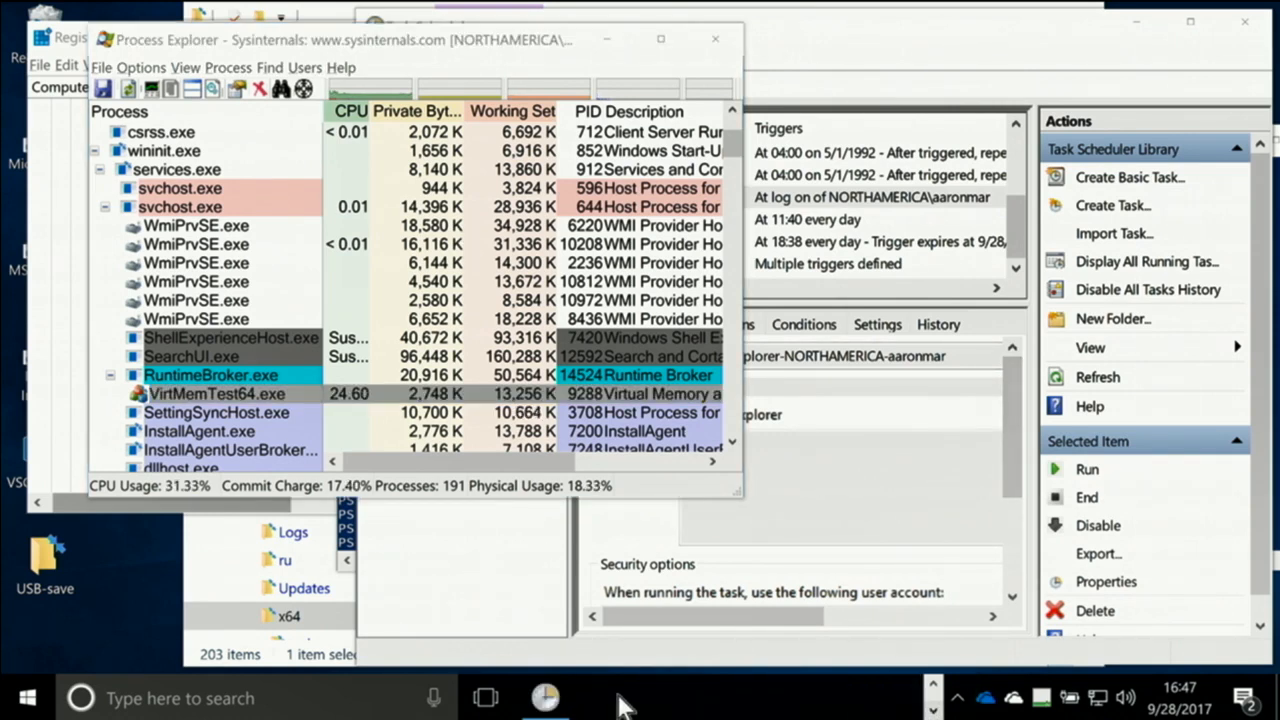
pyautogui.click(545, 698)
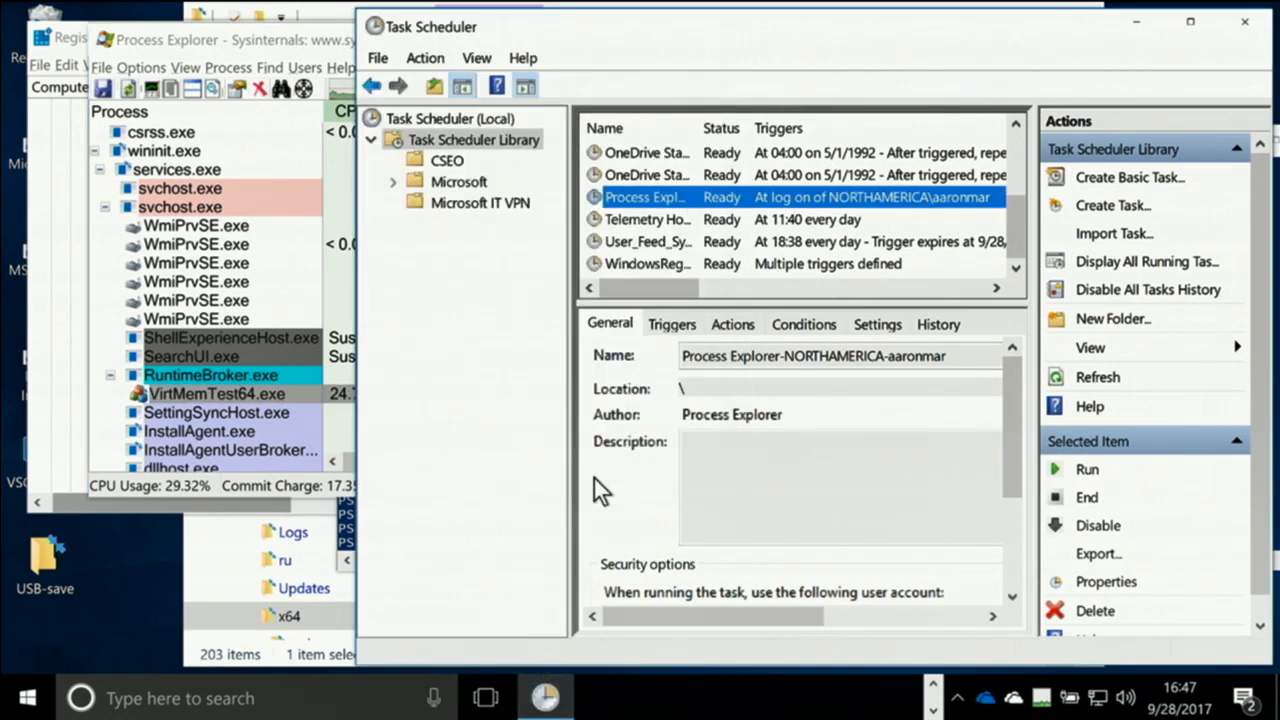
pyautogui.doubleClick(645, 202)
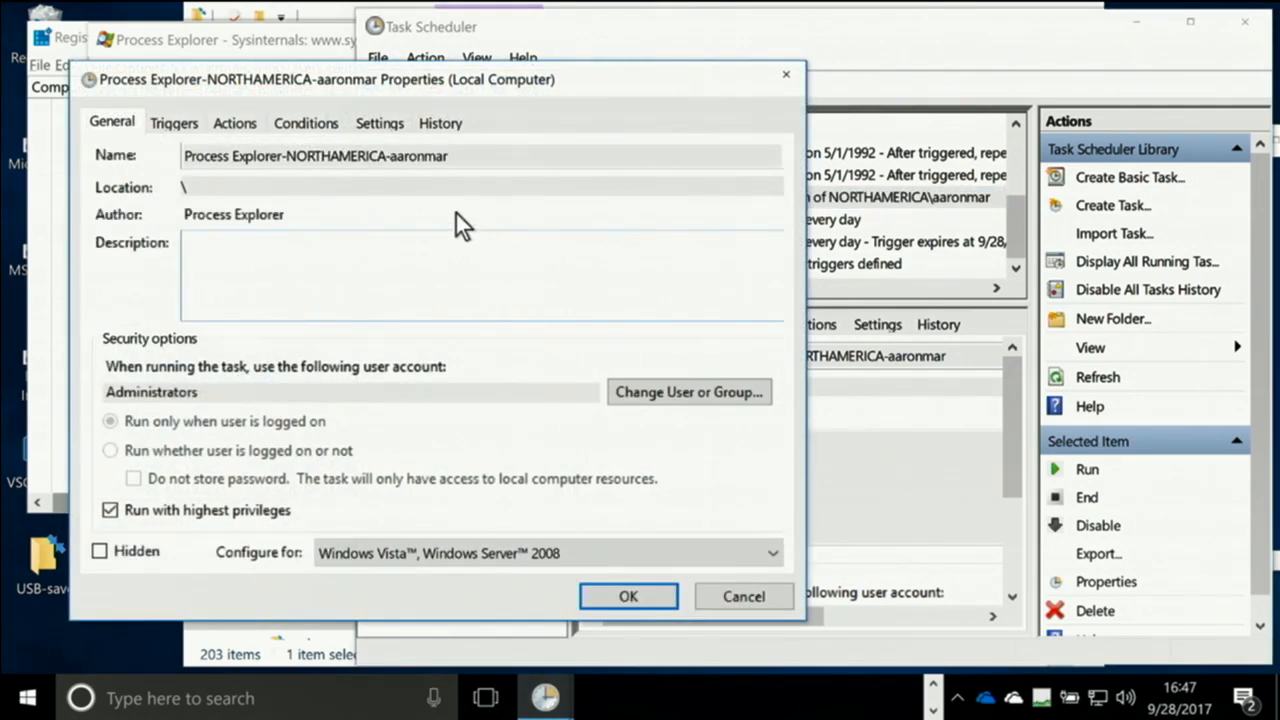
pyautogui.click(189, 127)
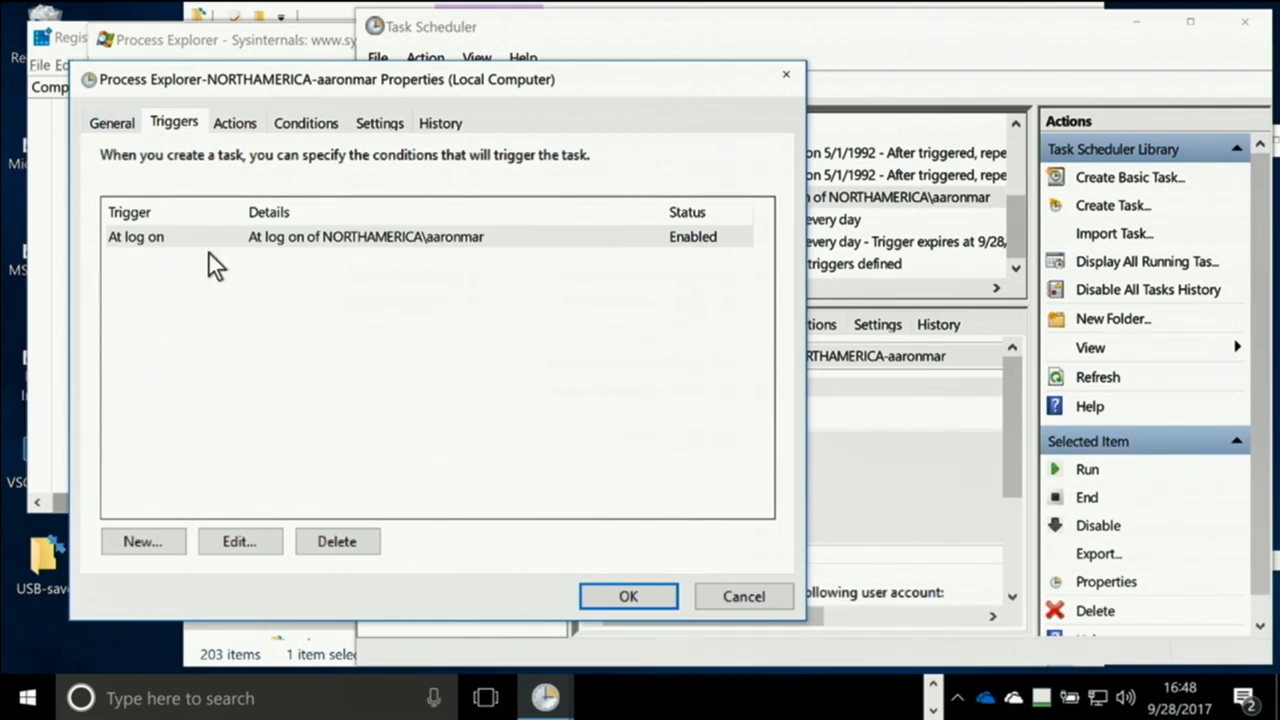
pyautogui.click(125, 128)
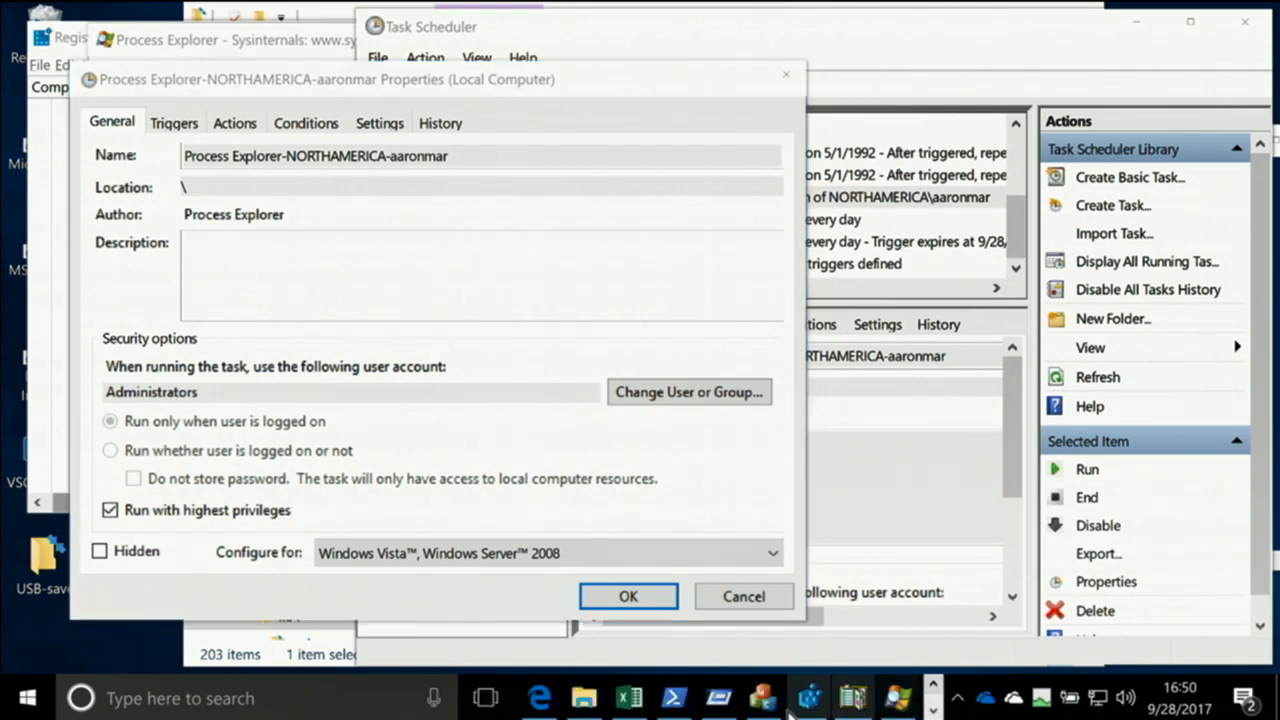
# Switch to Process Explorer and enlarge its window so the start of the process tree and the Company Name column show
pyautogui.click(763, 698)
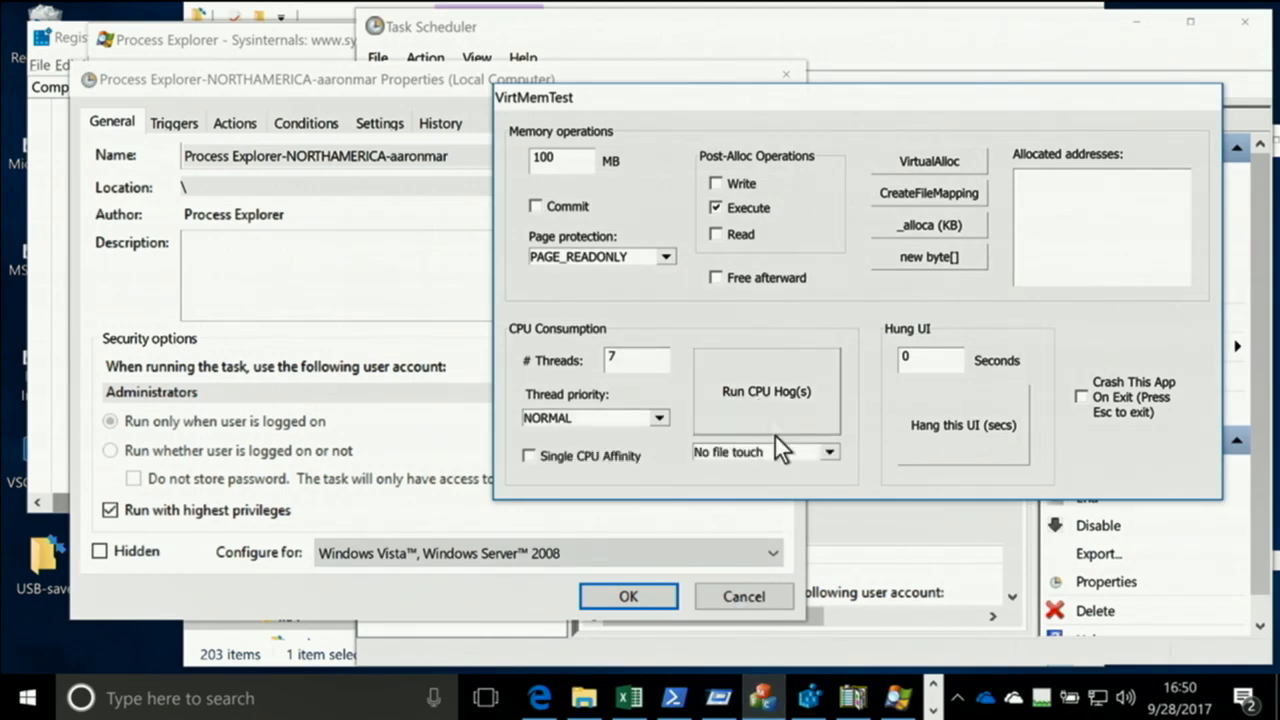
pyautogui.click(898, 698)
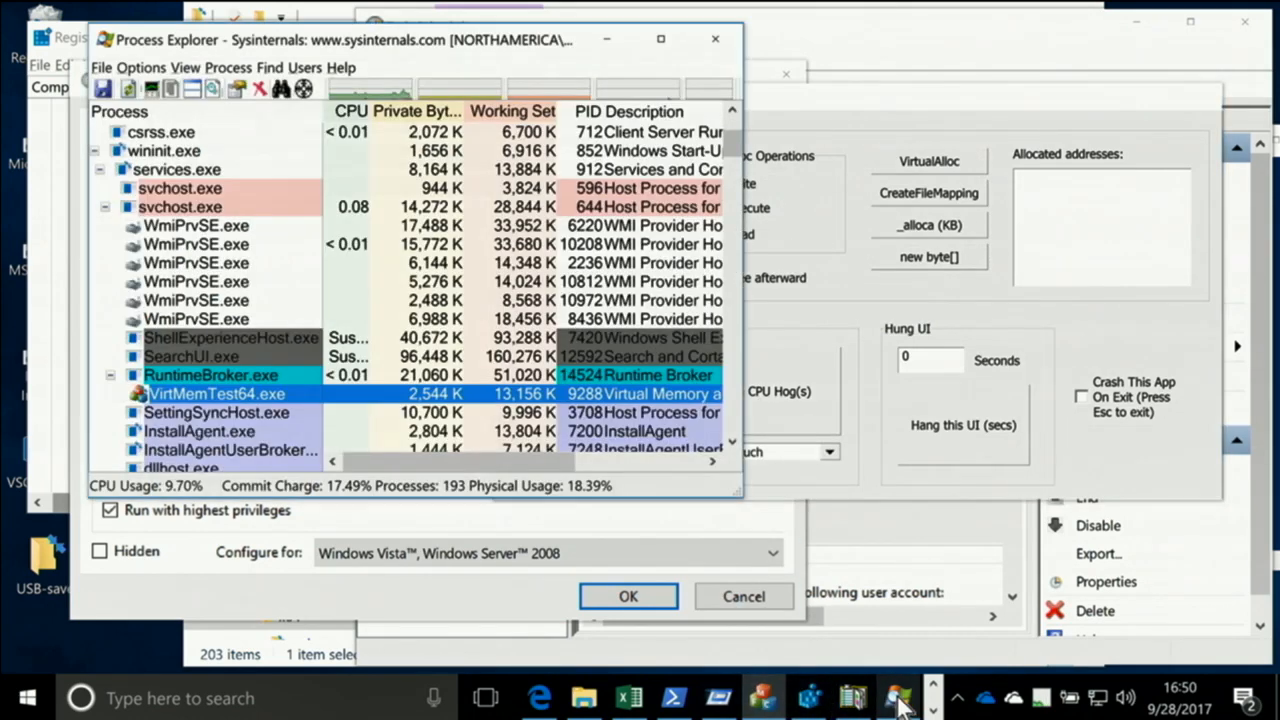
pyautogui.scroll(2, 243, 208)
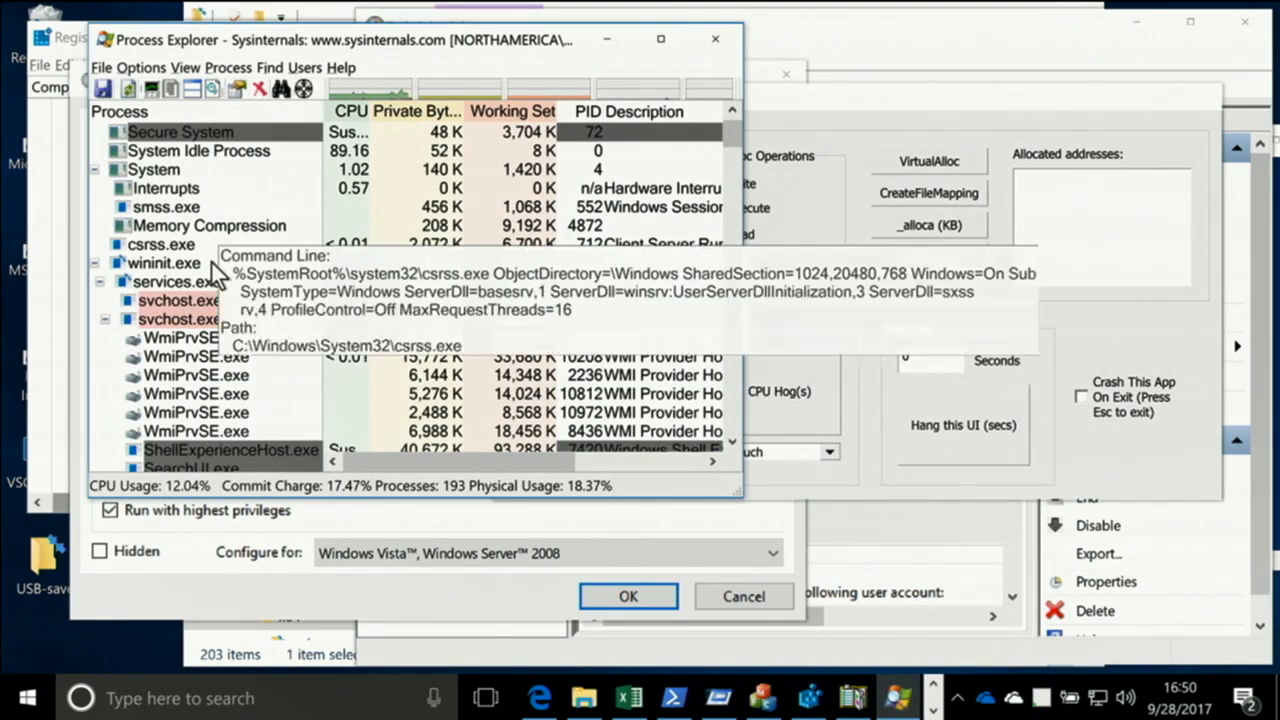
pyautogui.moveTo(741, 494); pyautogui.dragTo(1140, 620)
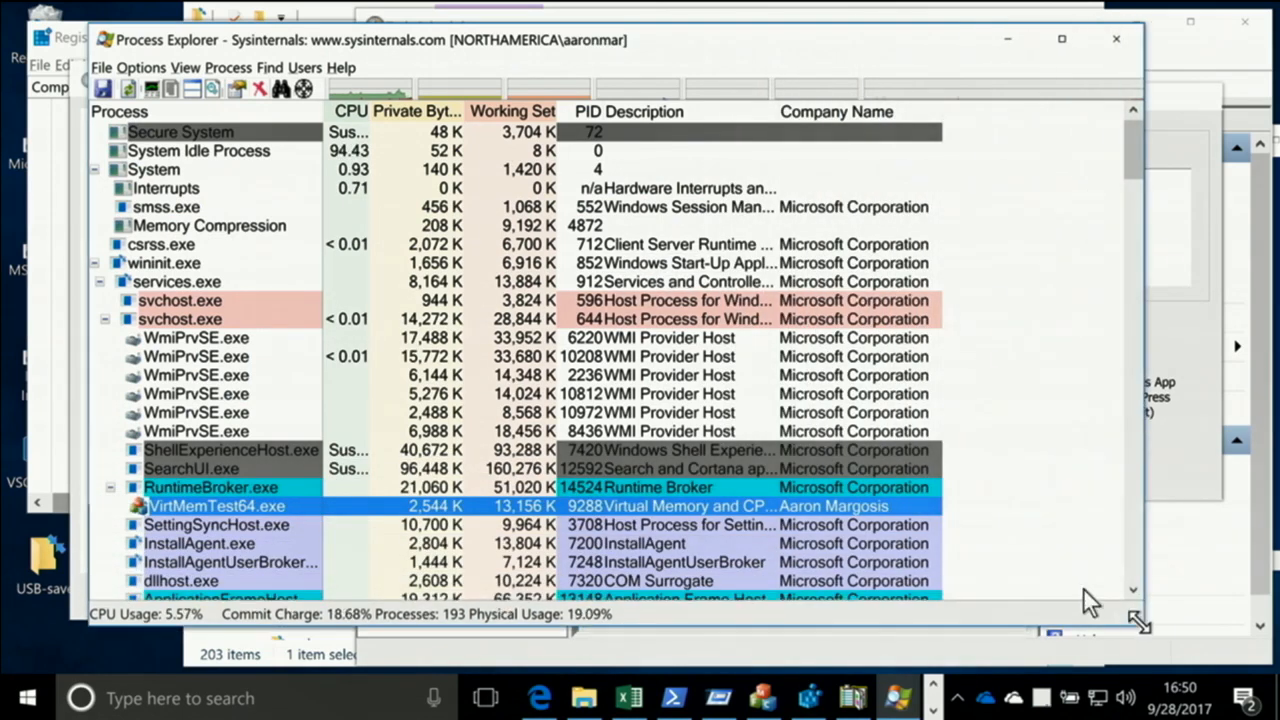
# Examine the System Idle Process and Secure System entries at the start of the process tree
pyautogui.click(230, 152)
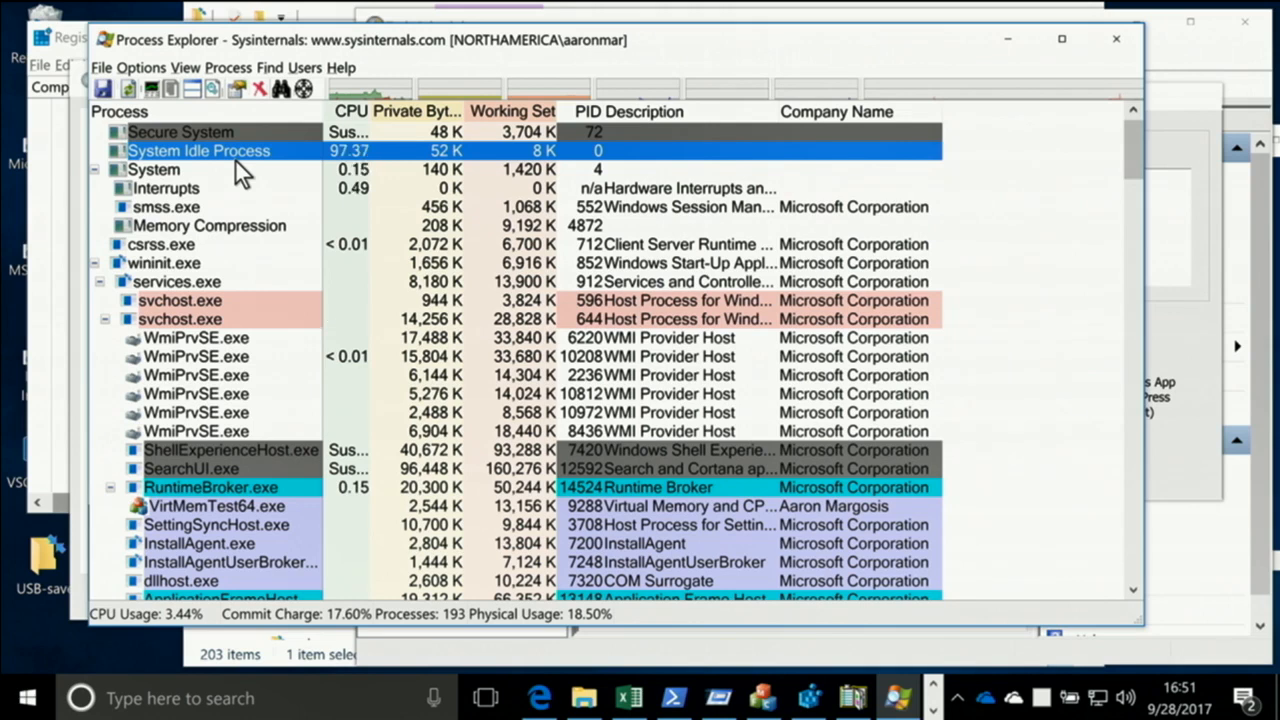
pyautogui.moveTo(239, 131)
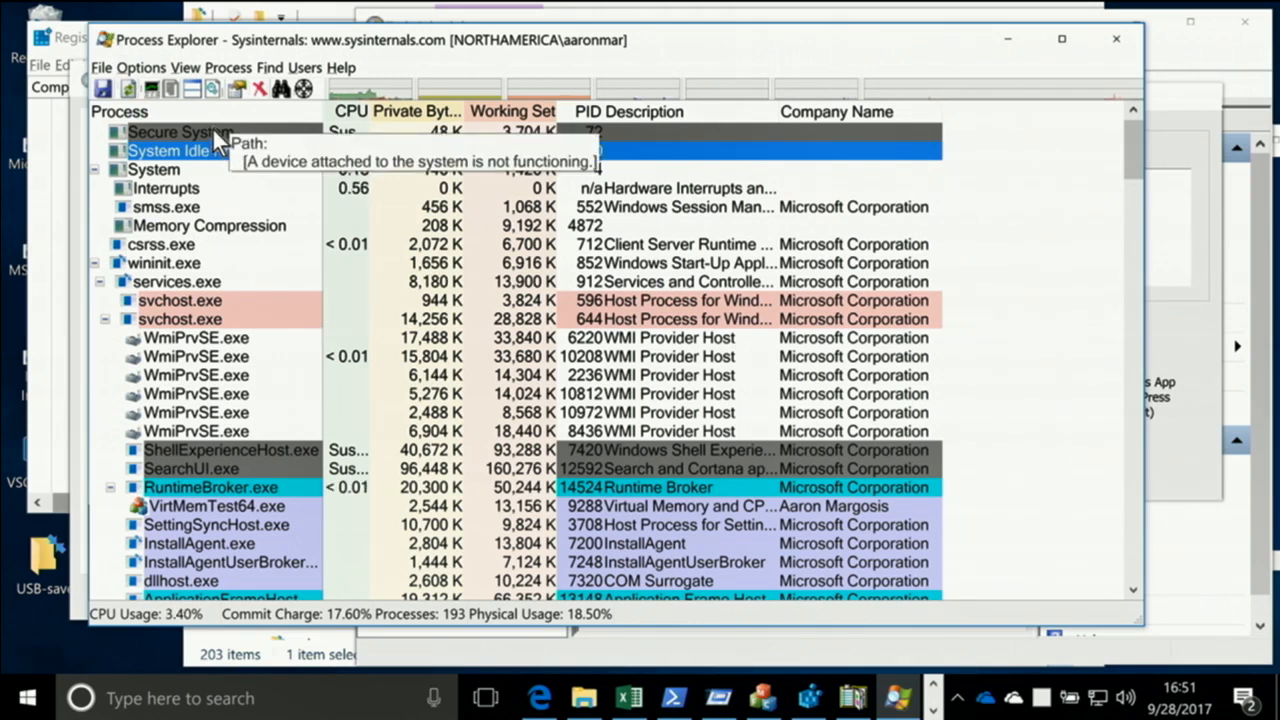
pyautogui.click(212, 128)
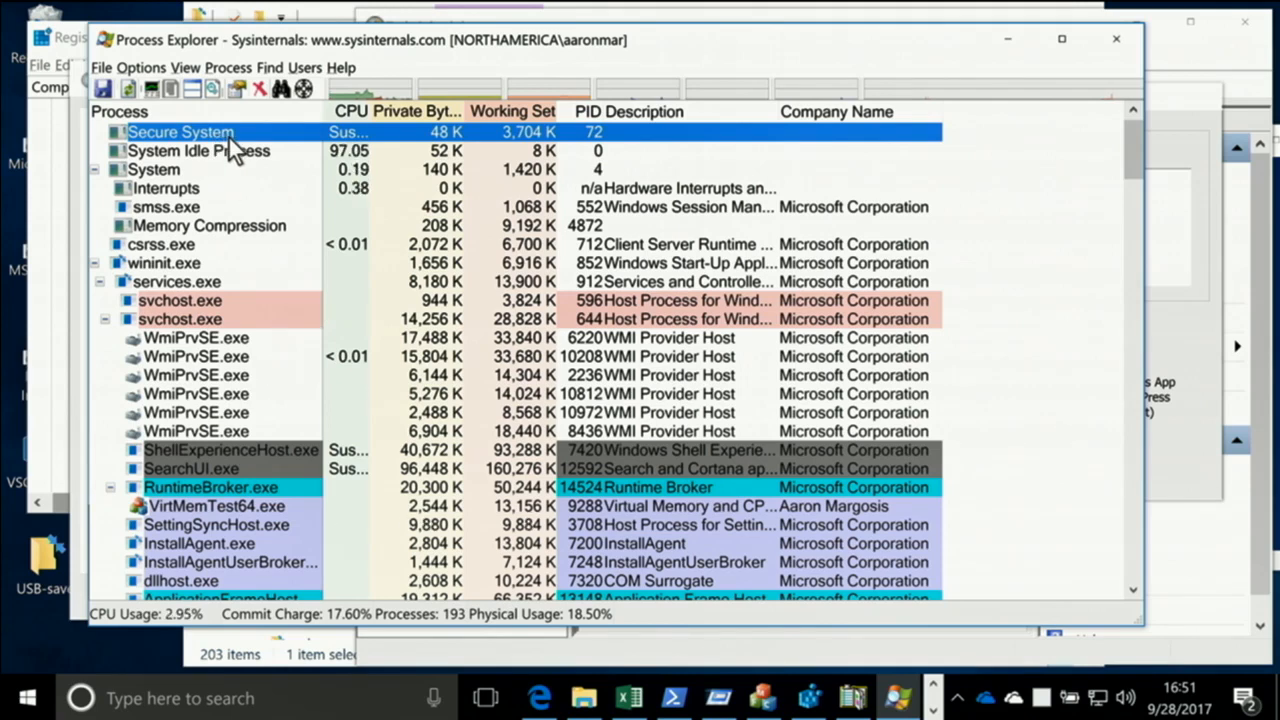
pyautogui.scroll(-2, 237, 161)
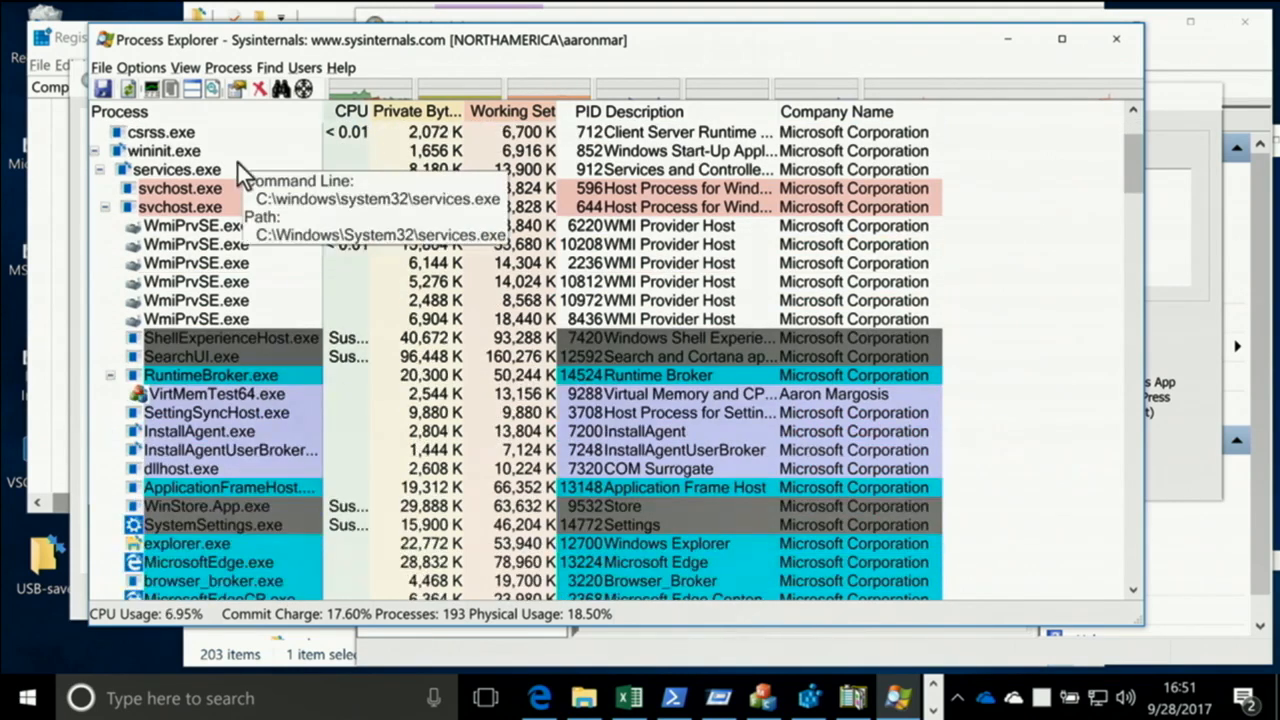
pyautogui.scroll(2, 237, 161)
pyautogui.moveTo(229, 134)
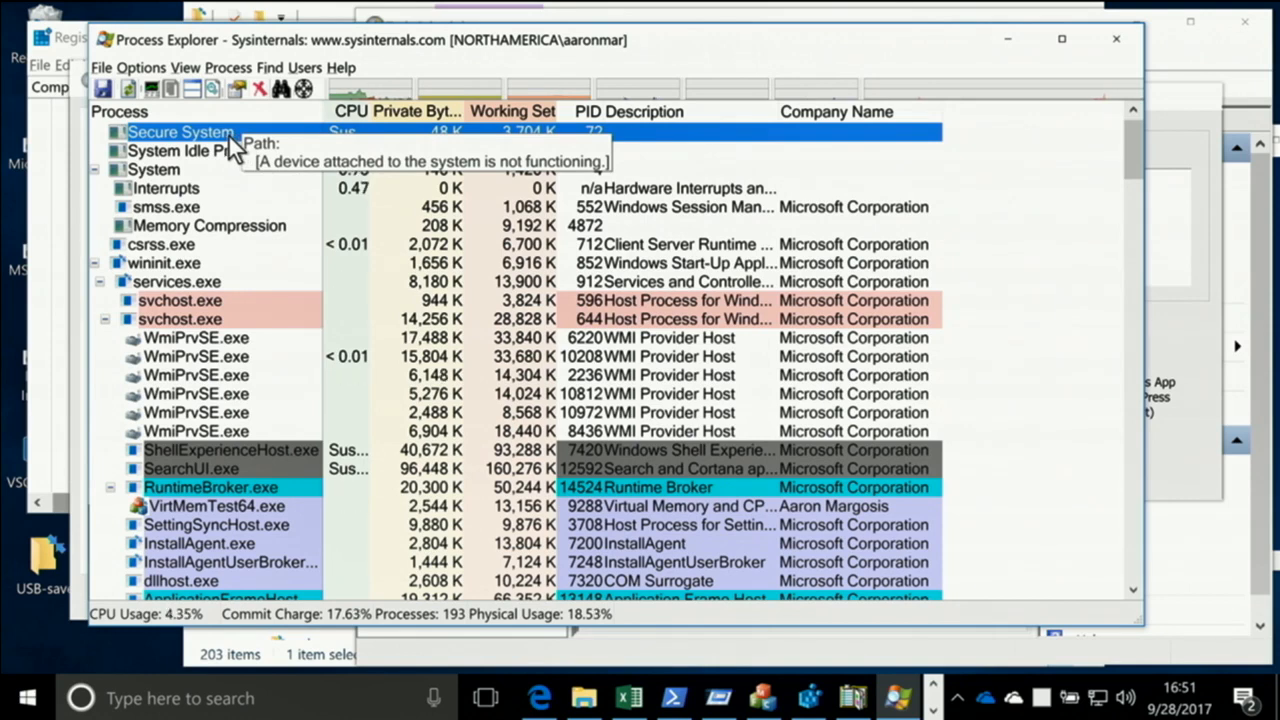
# Examine the System process and check which commands are offered for the Interrupts entry beneath it
pyautogui.click(166, 173)
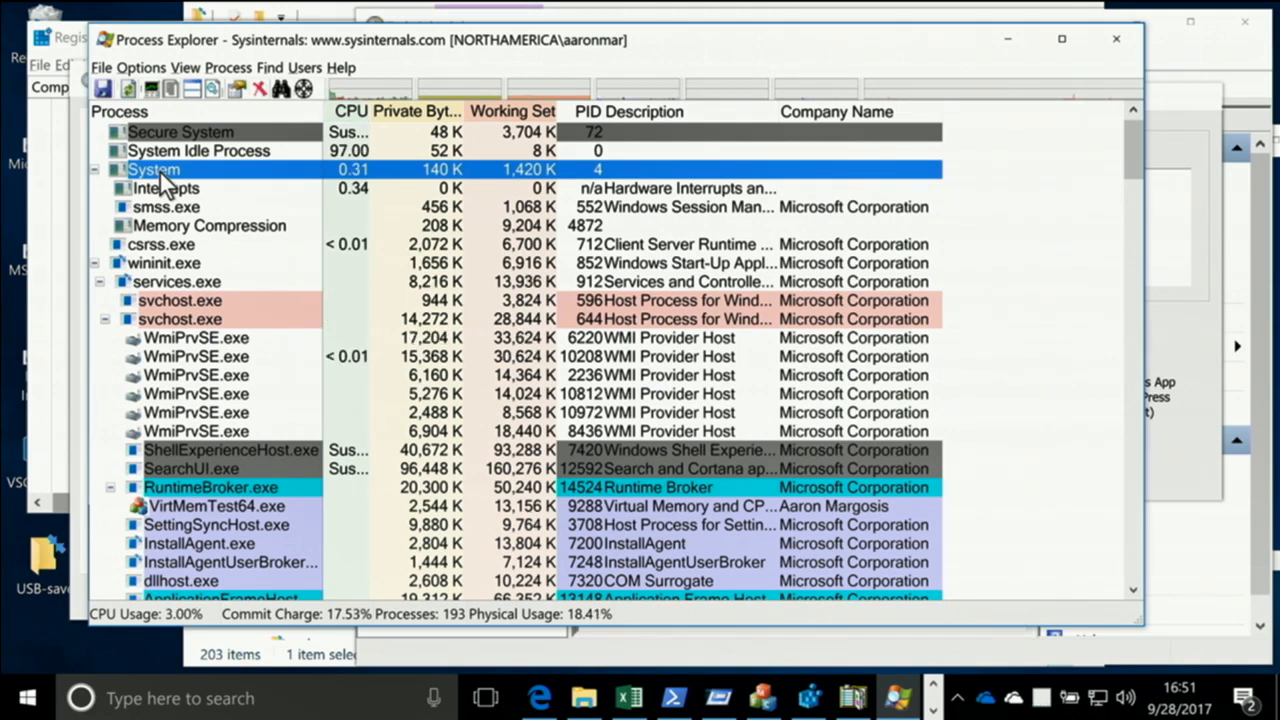
pyautogui.click(195, 199)
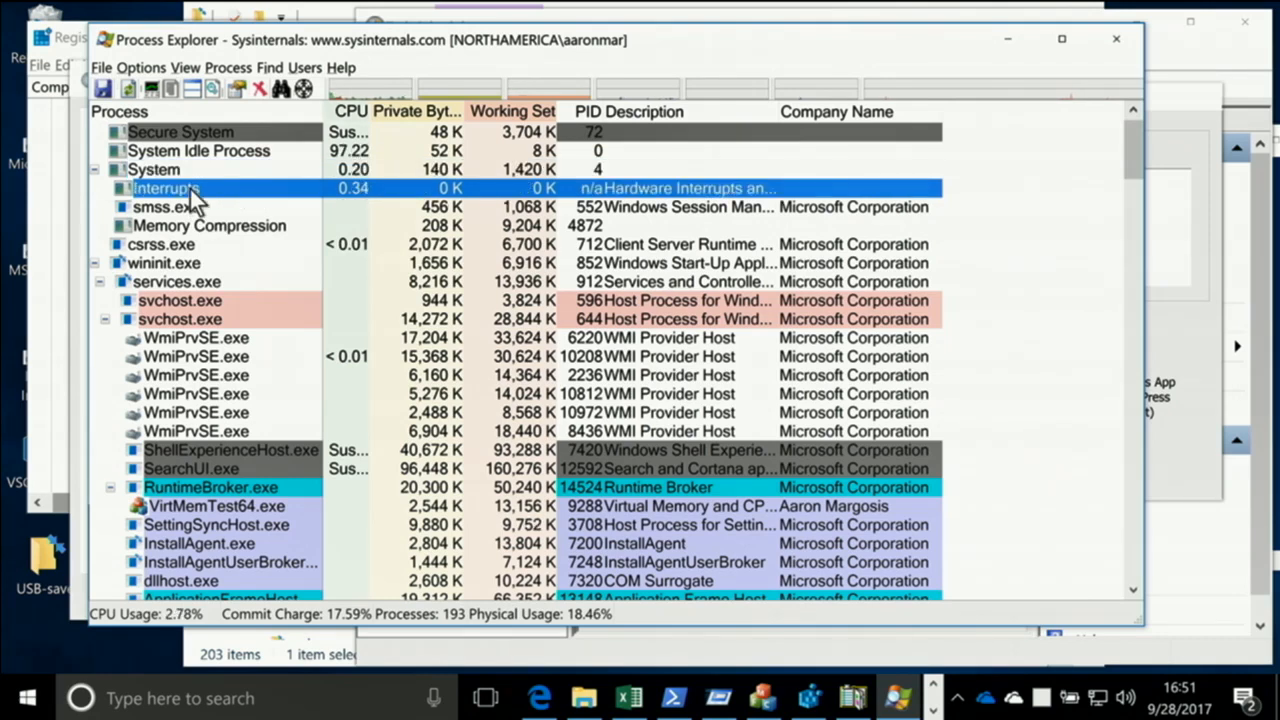
pyautogui.rightClick(192, 188)
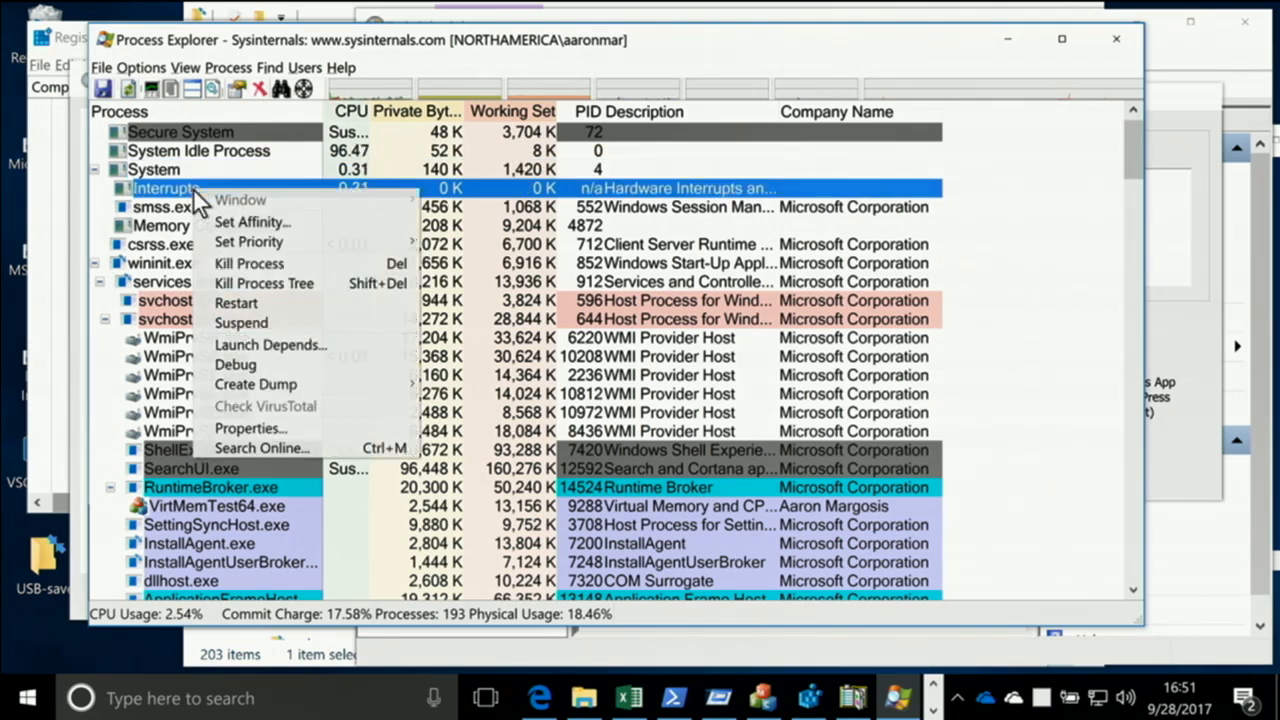
pyautogui.press('Escape')
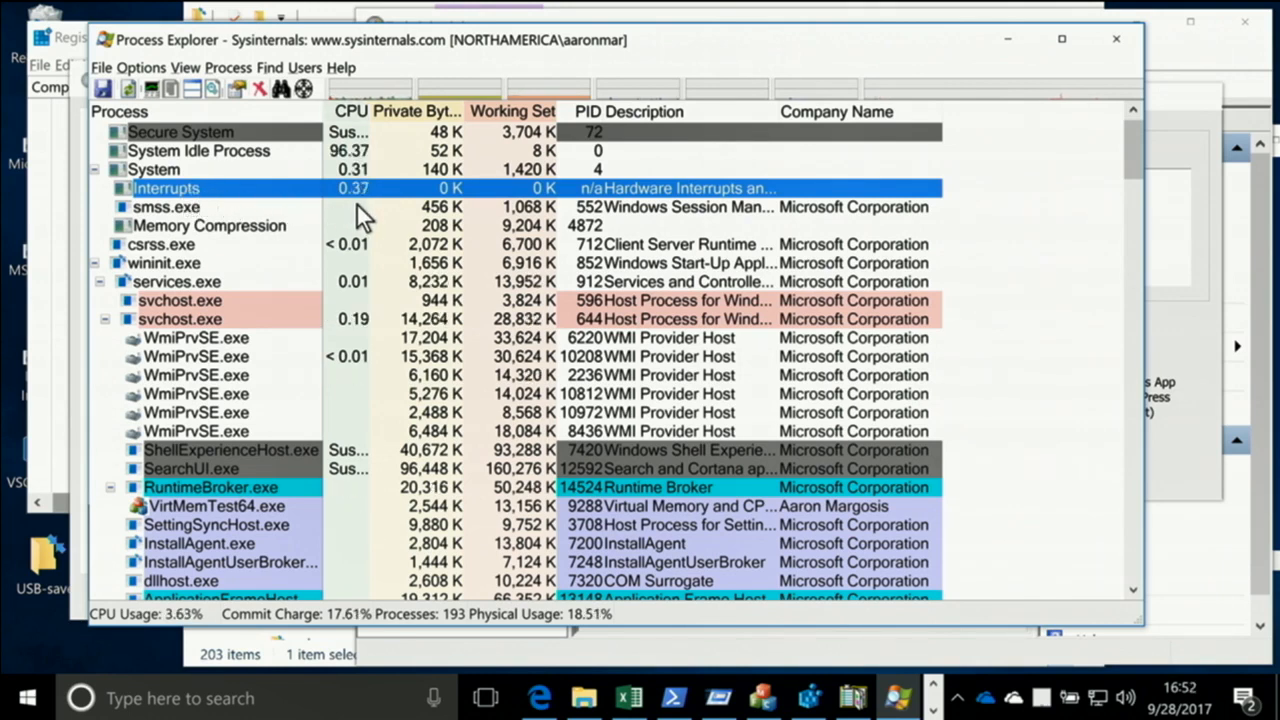
# Examine the smss.exe and Memory Compression entries under System and return to the Interrupts entry
pyautogui.click(194, 209)
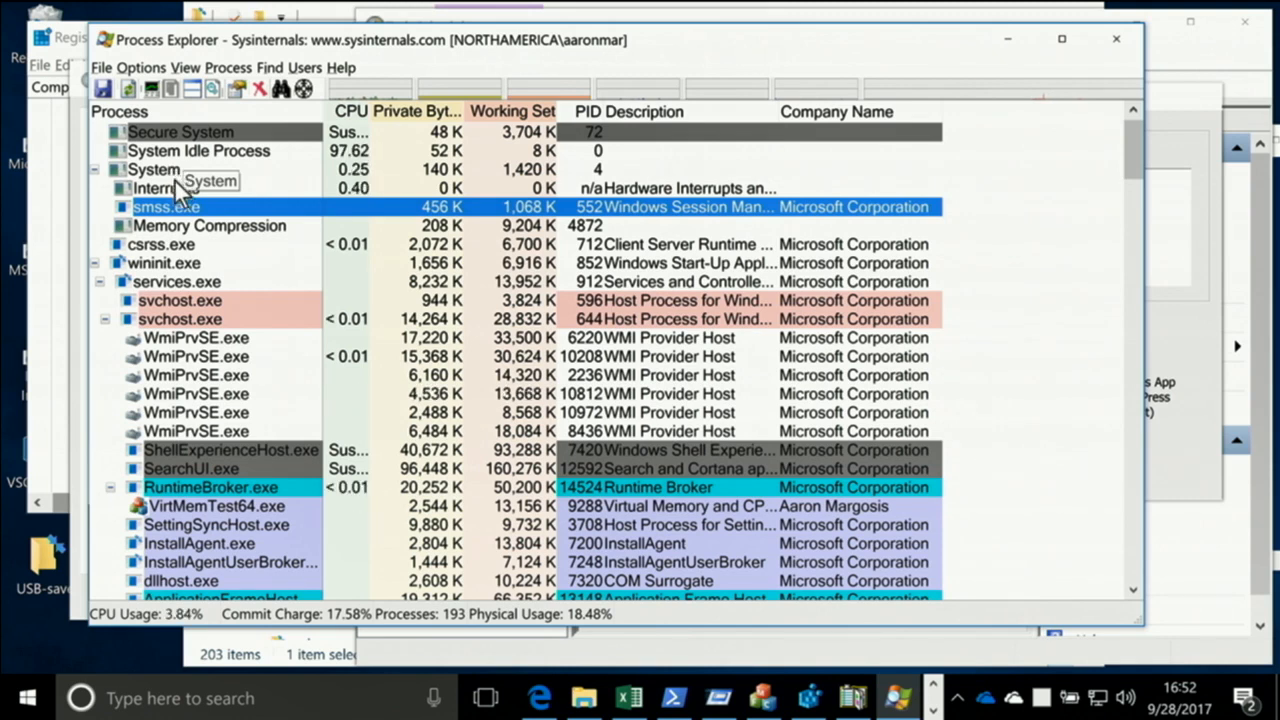
pyautogui.click(198, 226)
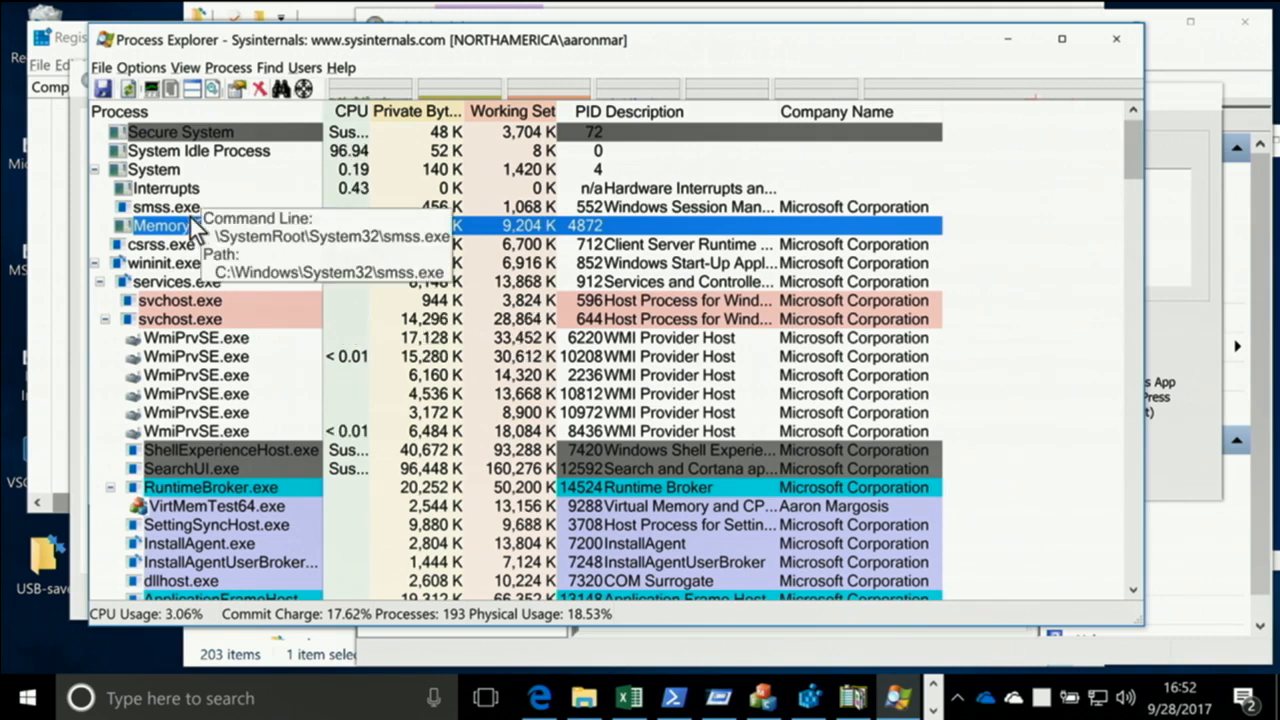
pyautogui.moveTo(198, 218)
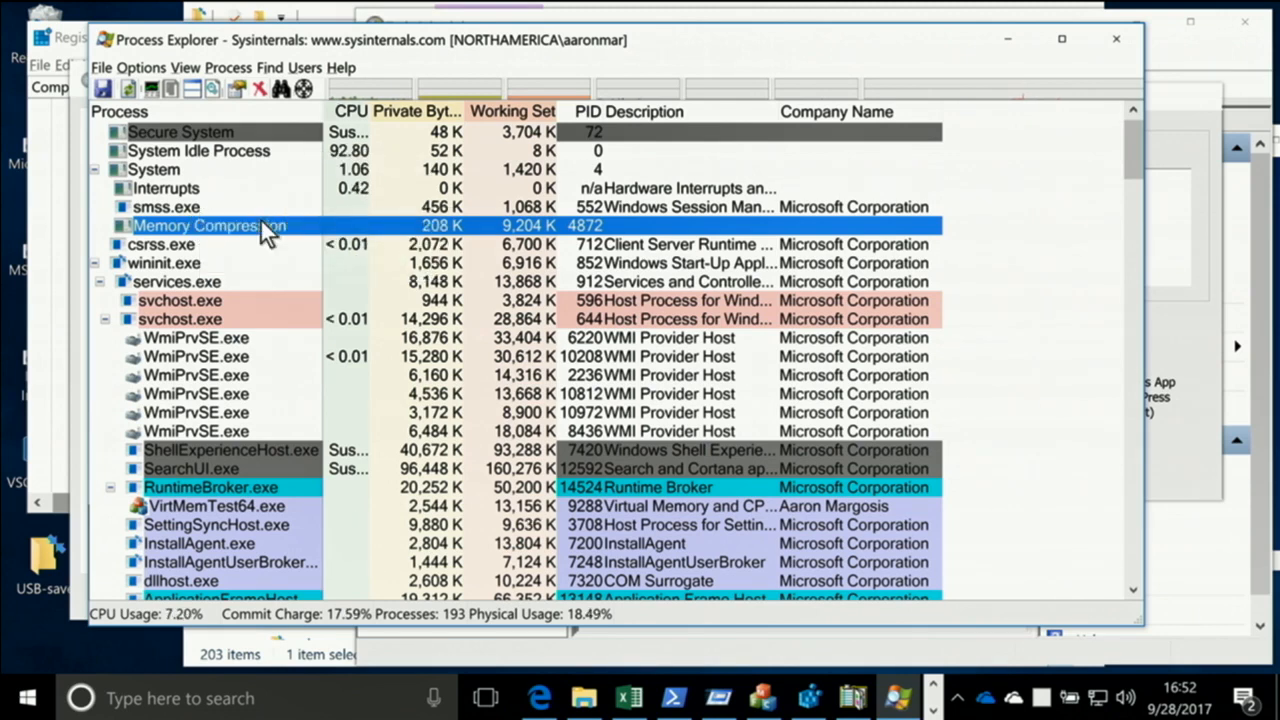
pyautogui.moveTo(244, 232)
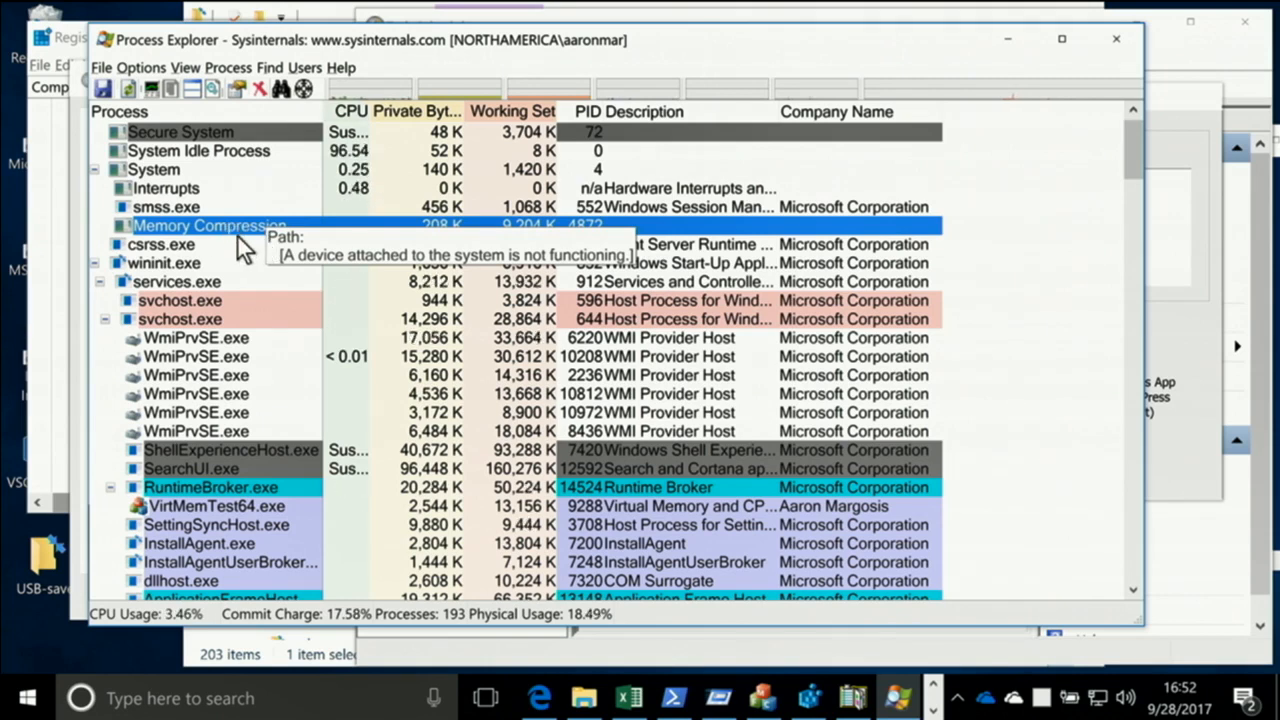
pyautogui.click(200, 188)
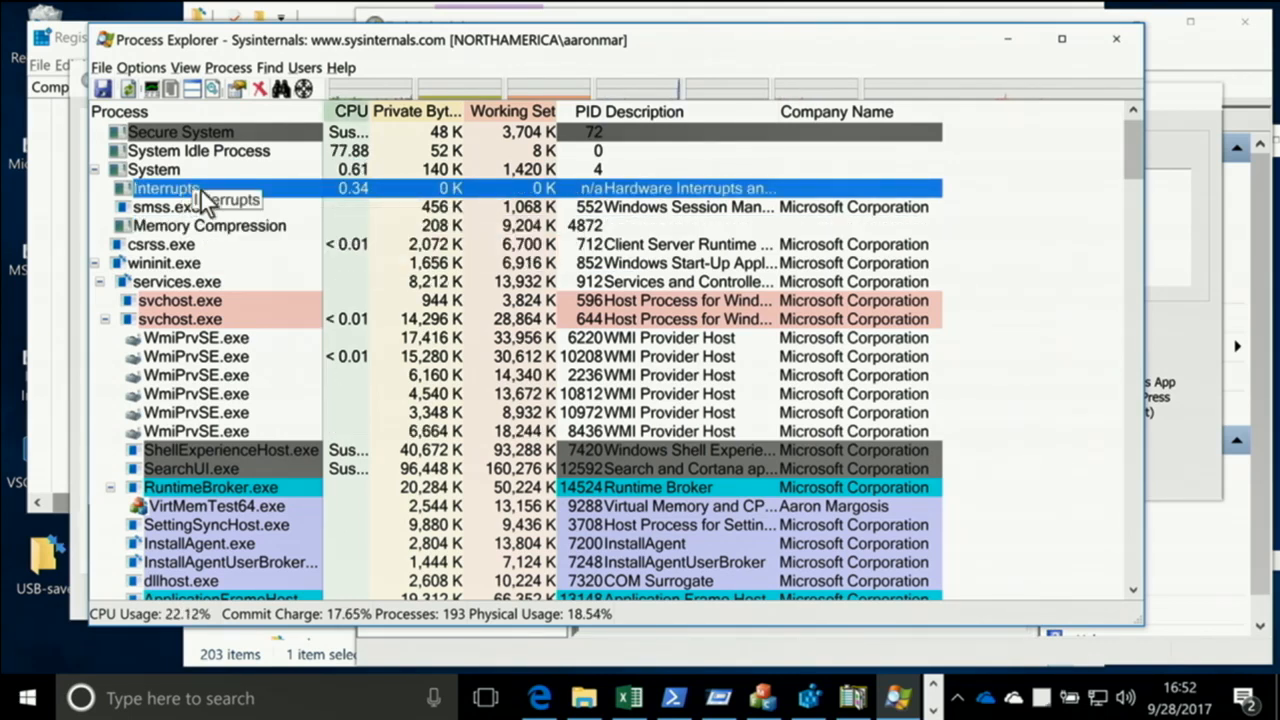
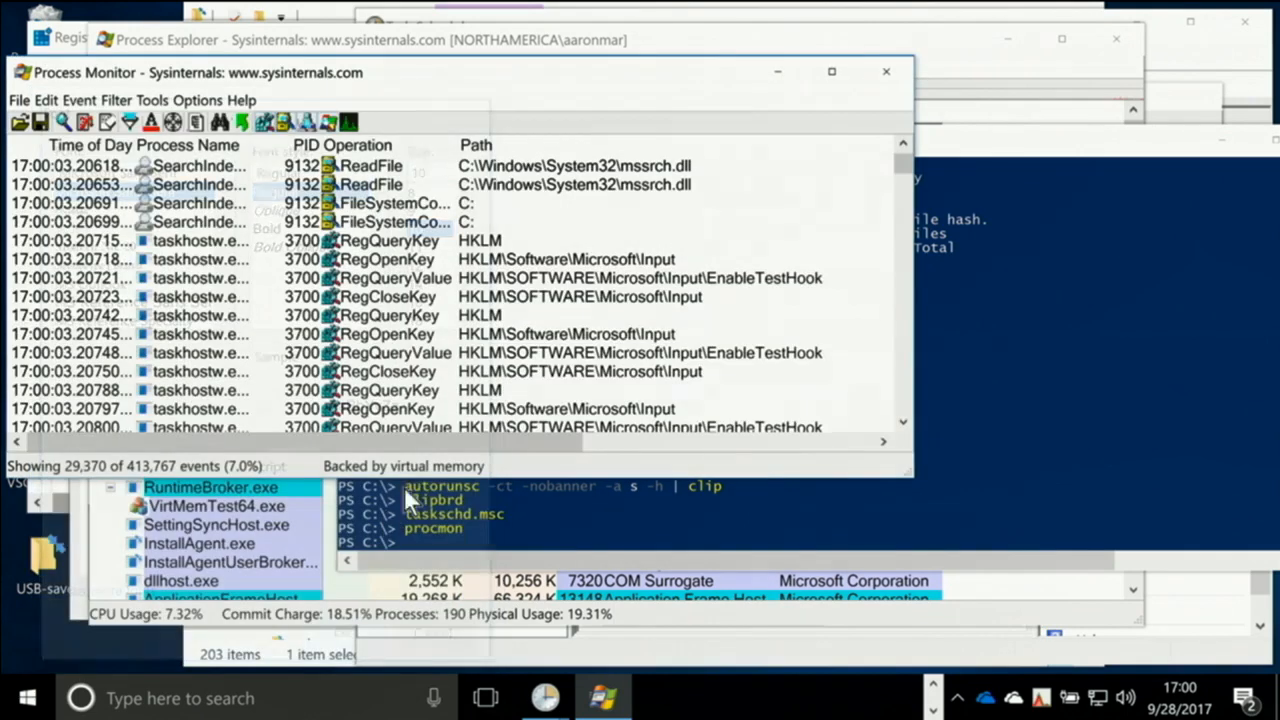
# Enlarge the Process Monitor window to show the Result column, and examine the captured event count and event list
pyautogui.moveTo(910, 476); pyautogui.dragTo(1218, 626)
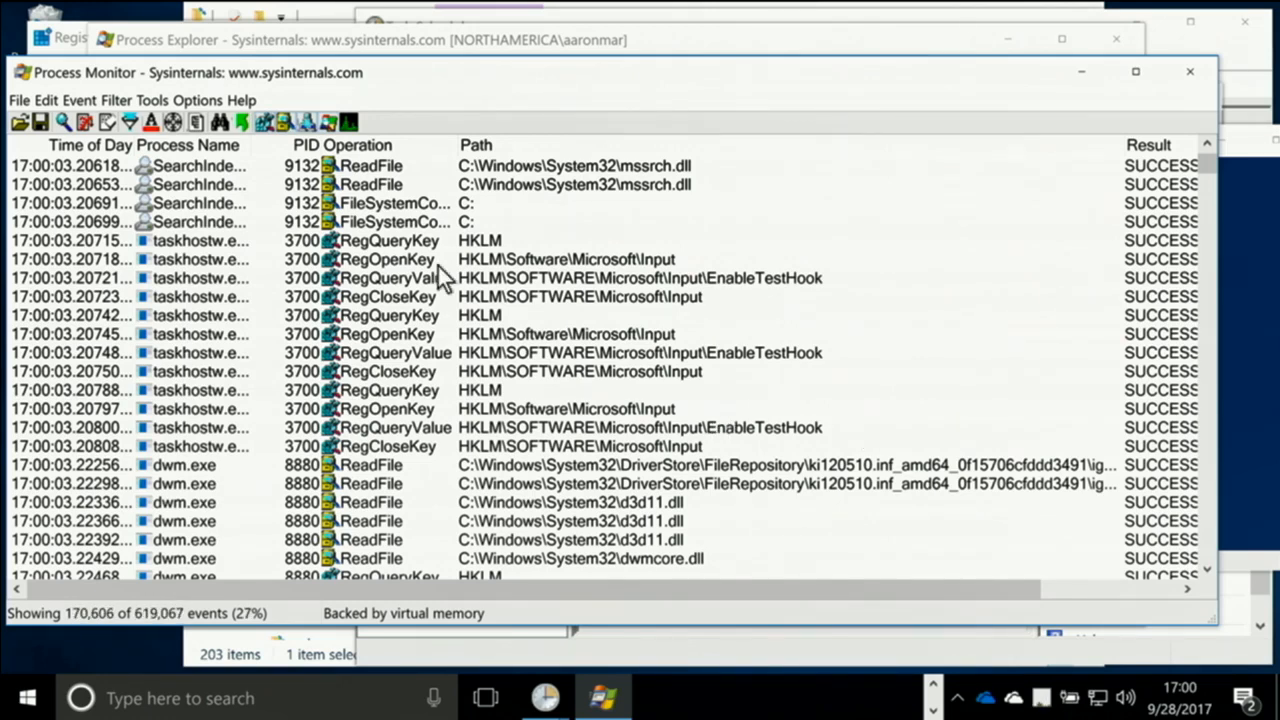
pyautogui.moveTo(221, 240)
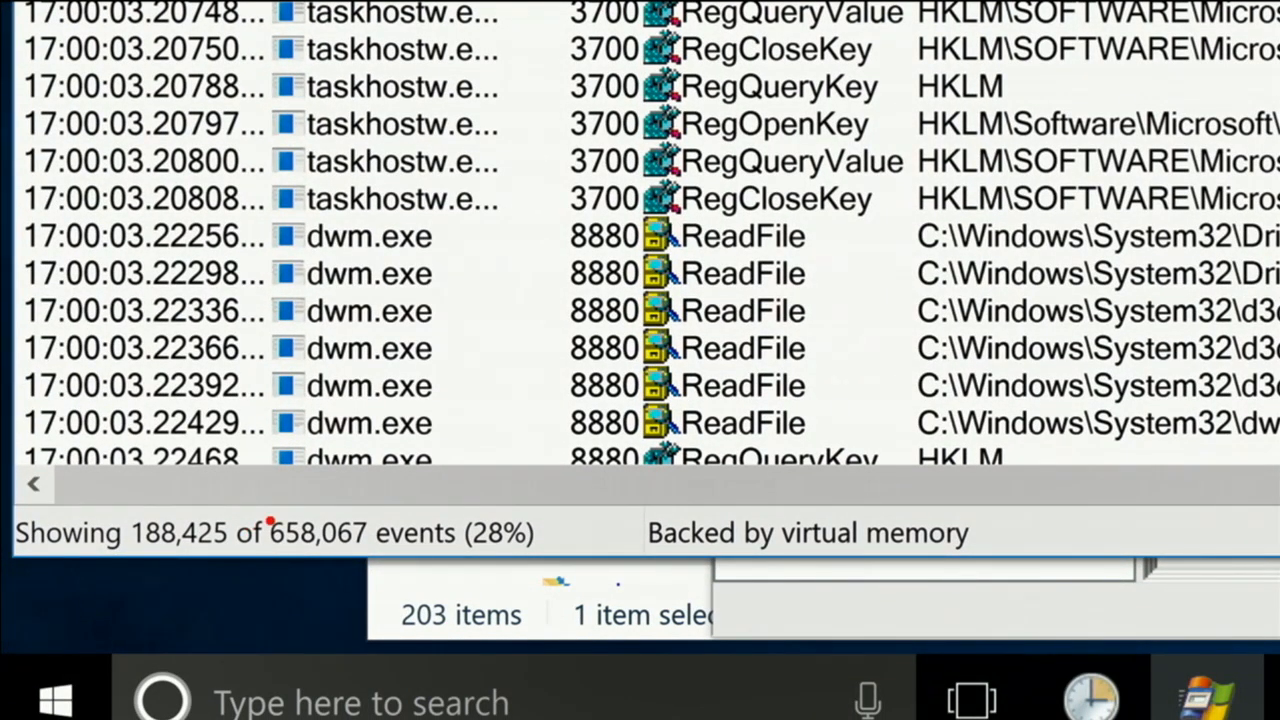
pyautogui.moveTo(270, 520)
pyautogui.mouseDown()
pyautogui.moveTo(377, 568)
pyautogui.moveTo(492, 548)
pyautogui.mouseUp()
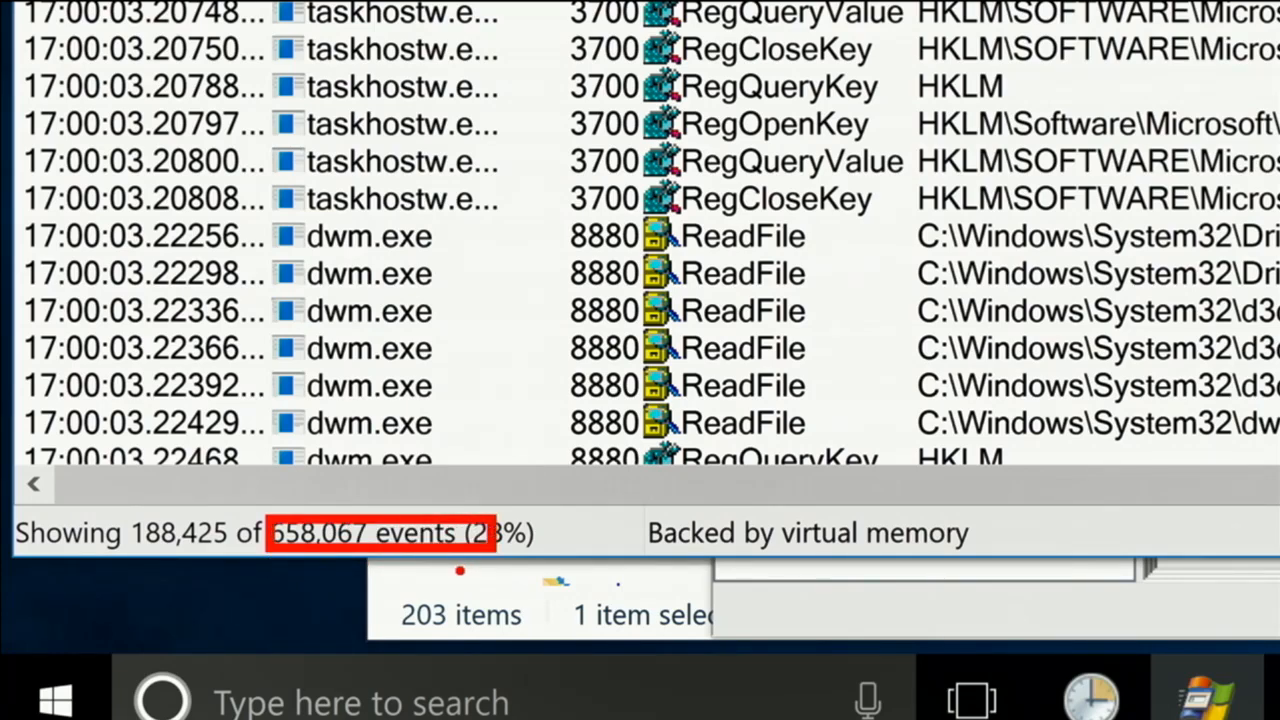
pyautogui.press('Escape')
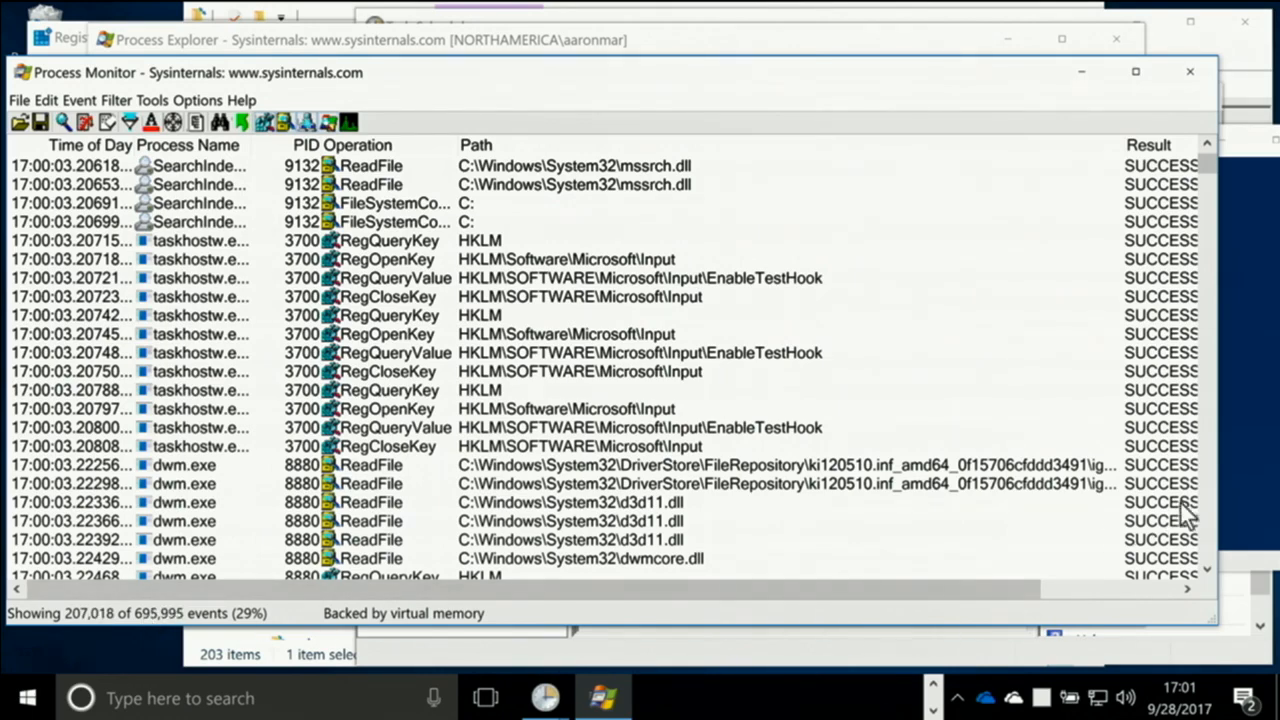
pyautogui.scroll(-7, 1209, 527)
pyautogui.scroll(-15, 1209, 527)
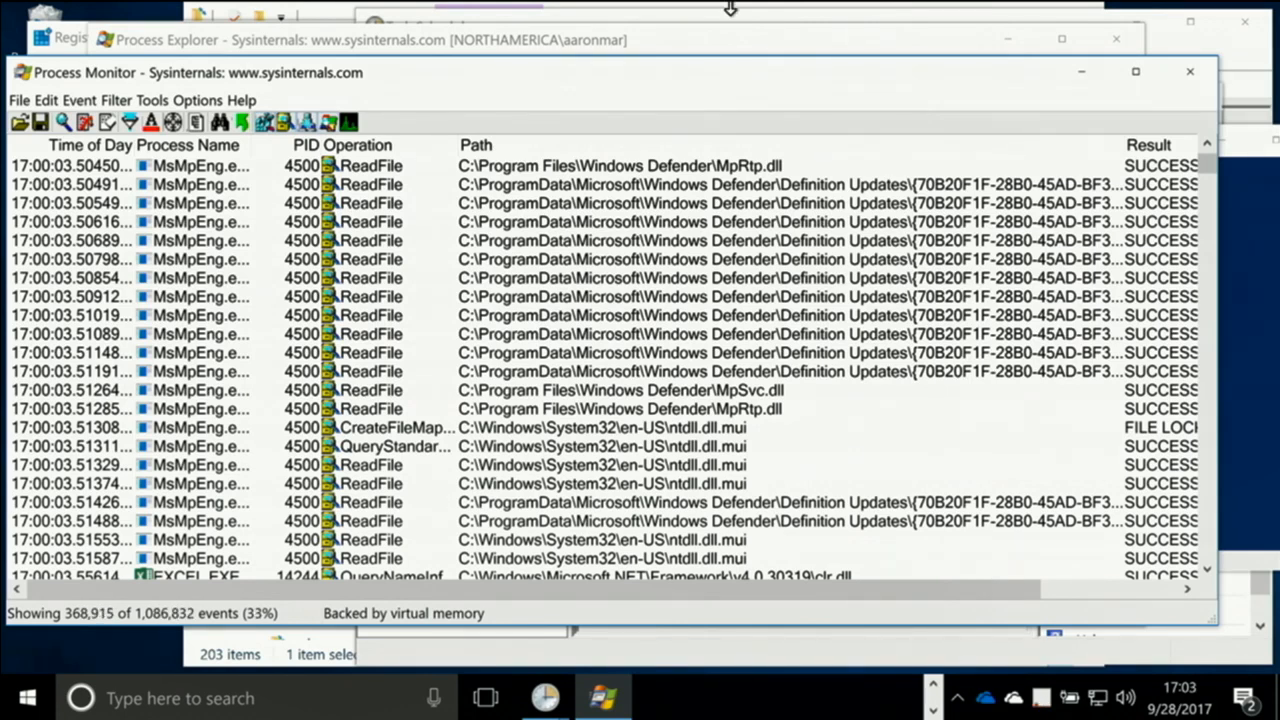
# Bring Process Monitor back to the front, open its Backing Files settings and move that dialog clear of the event list
pyautogui.moveTo(298, 82); pyautogui.dragTo(385, 61)
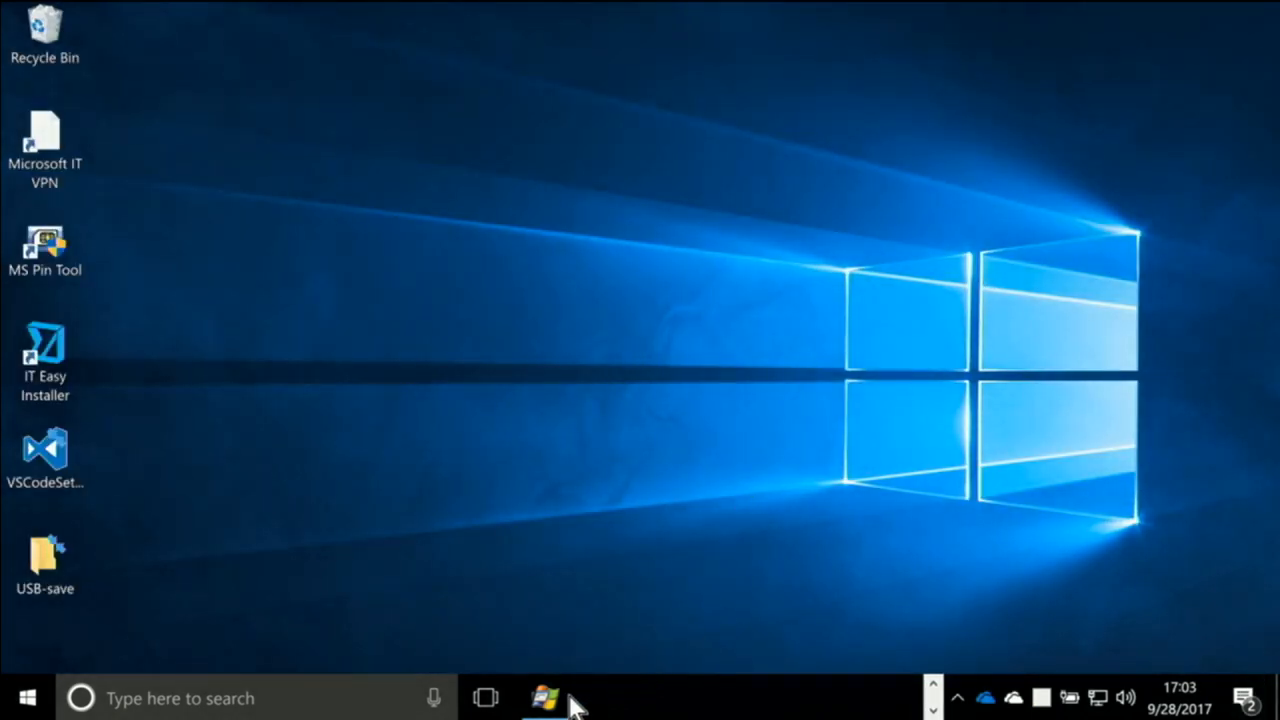
pyautogui.click(566, 698)
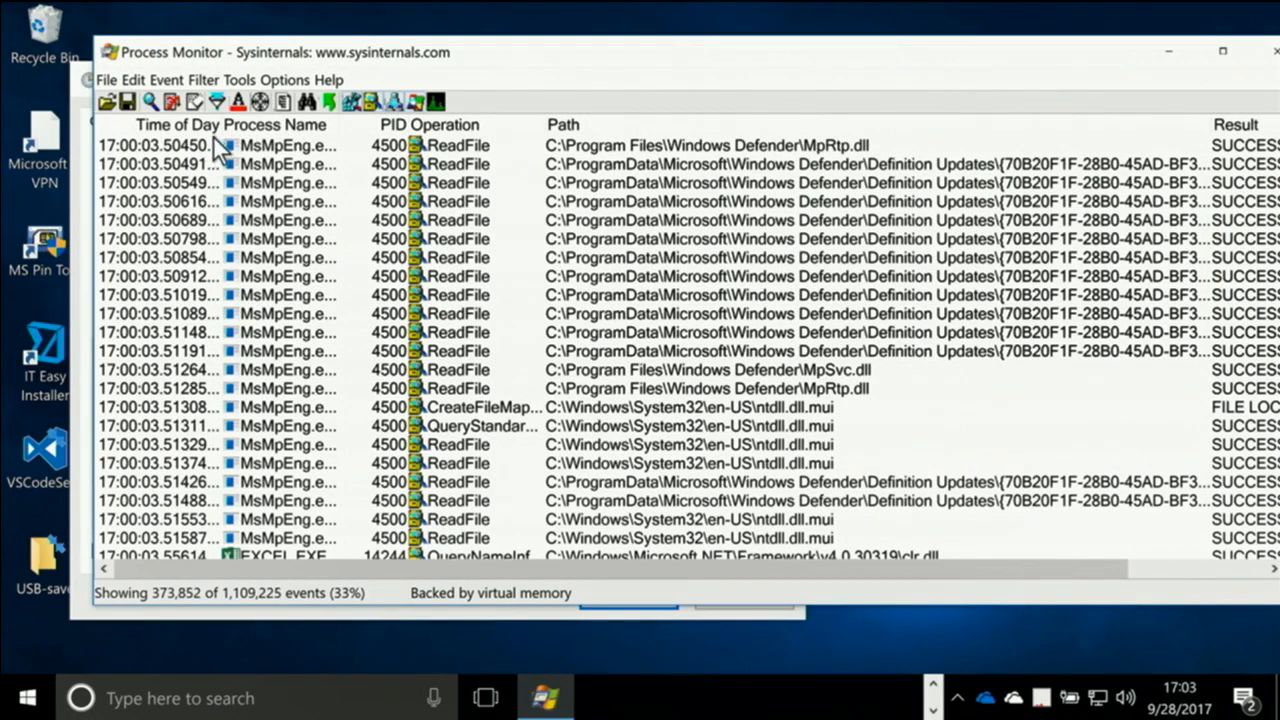
pyautogui.click(107, 80)
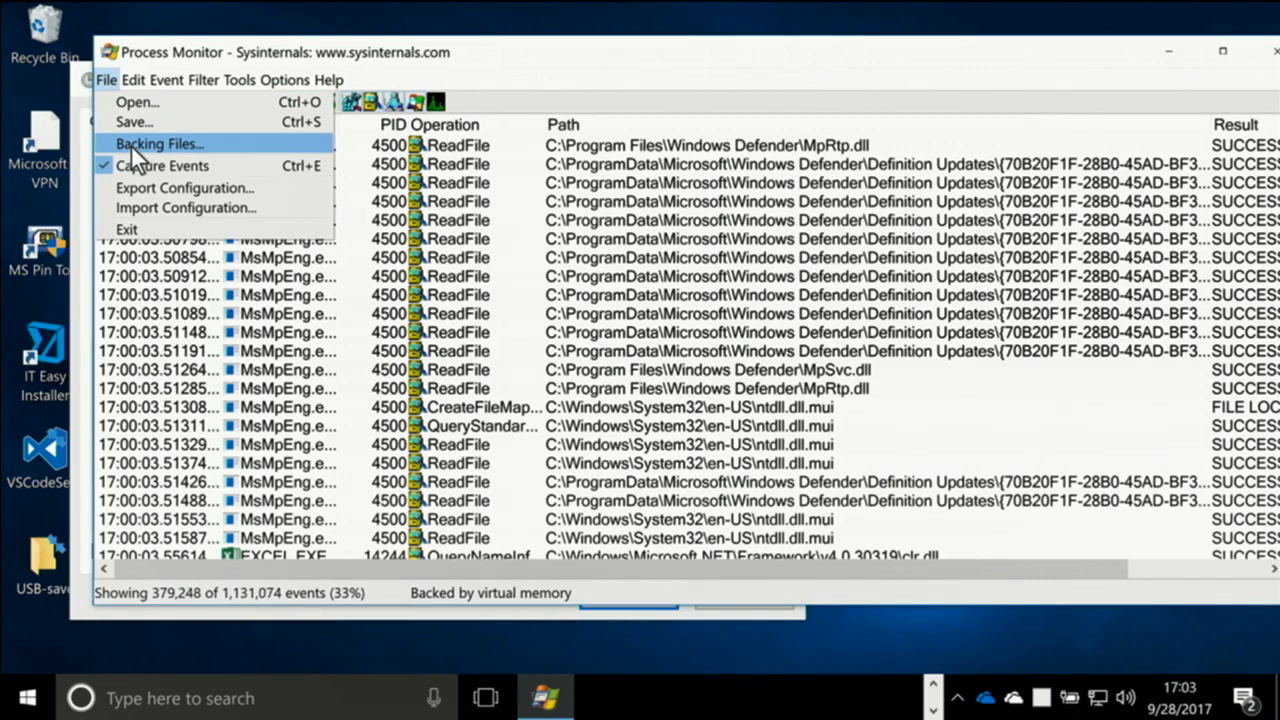
pyautogui.click(130, 144)
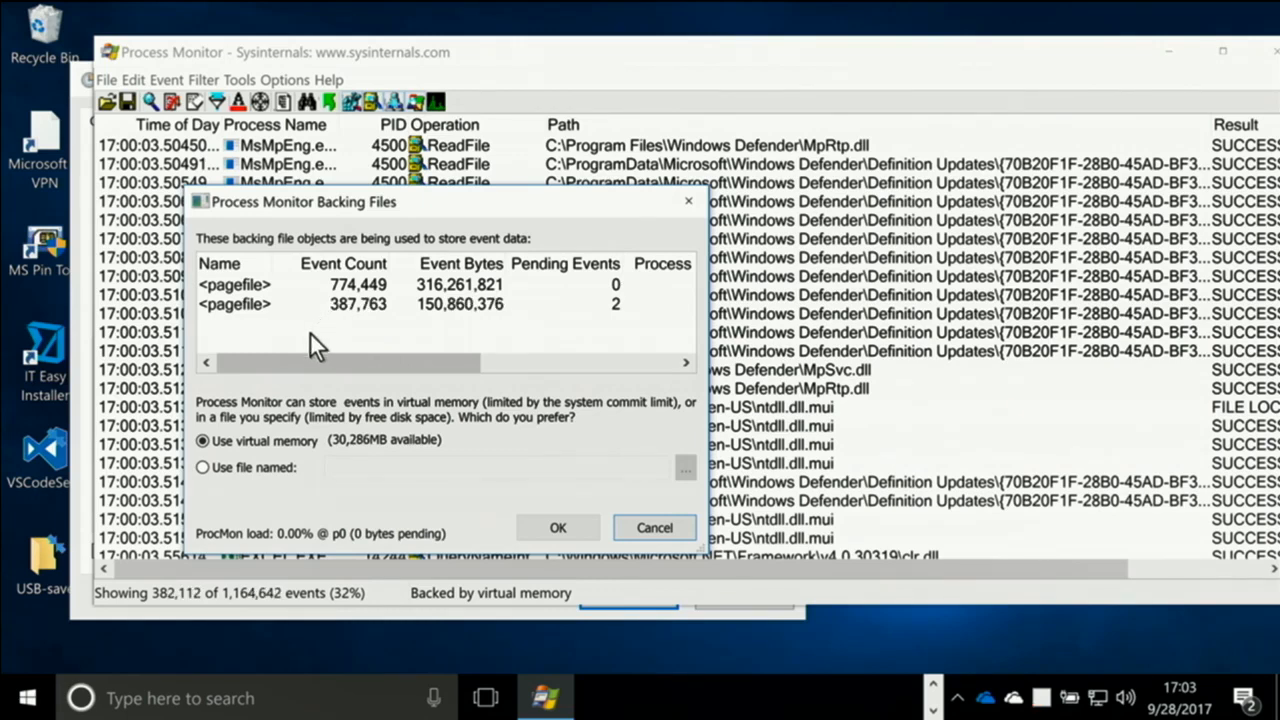
pyautogui.moveTo(372, 210); pyautogui.dragTo(376, 113)
# Choose to store events in a named file, c:\procmon-longrunning.pml, instead of virtual memory
pyautogui.click(262, 366)
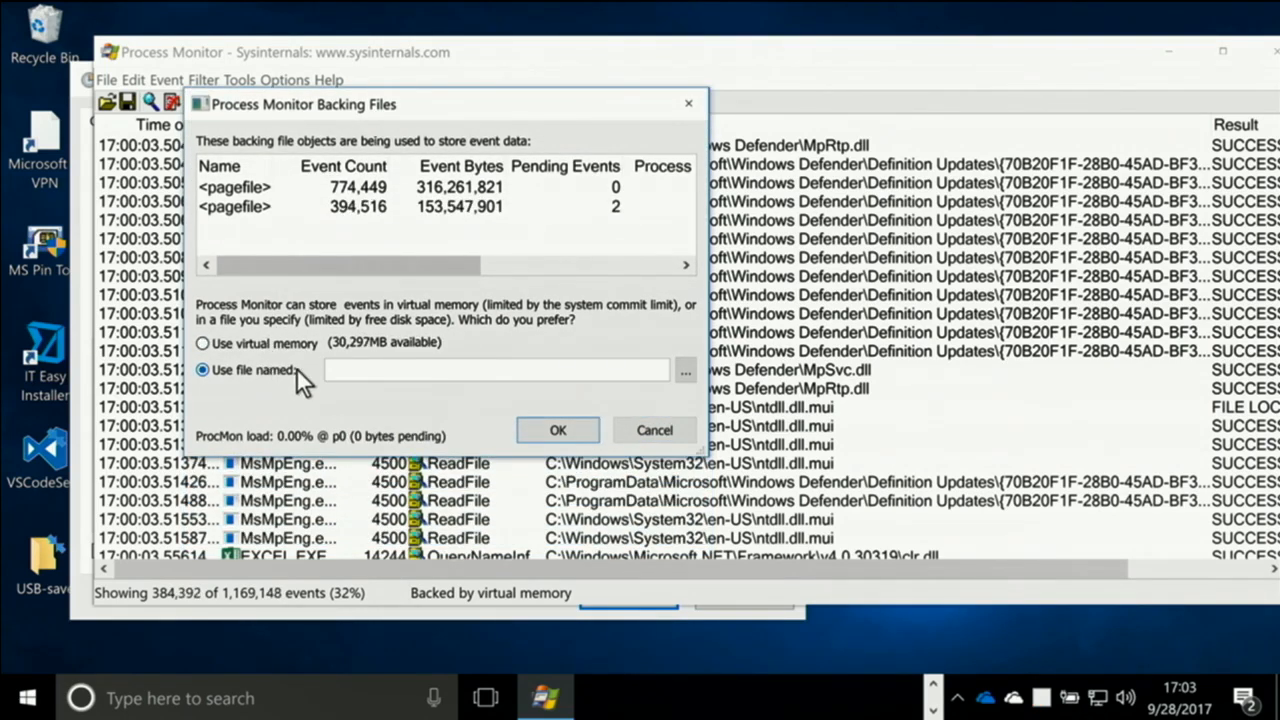
pyautogui.click(372, 370)
pyautogui.write('c:\\')
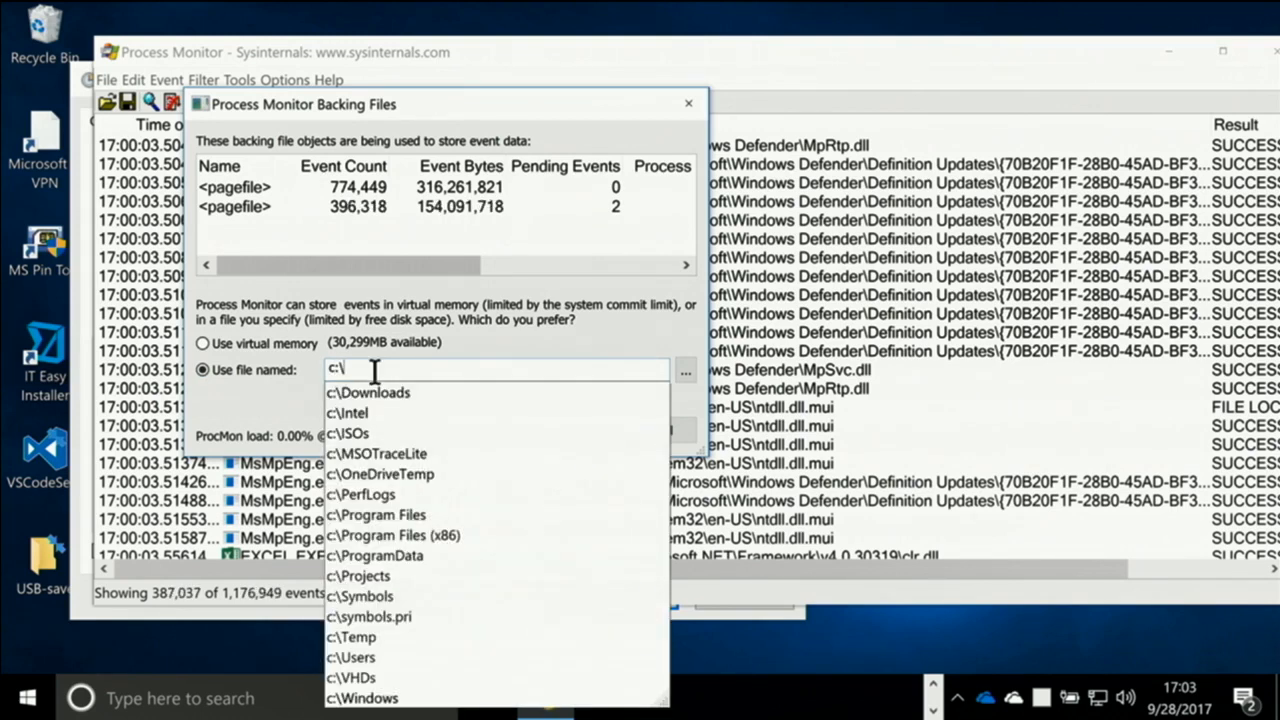
pyautogui.write('pro')
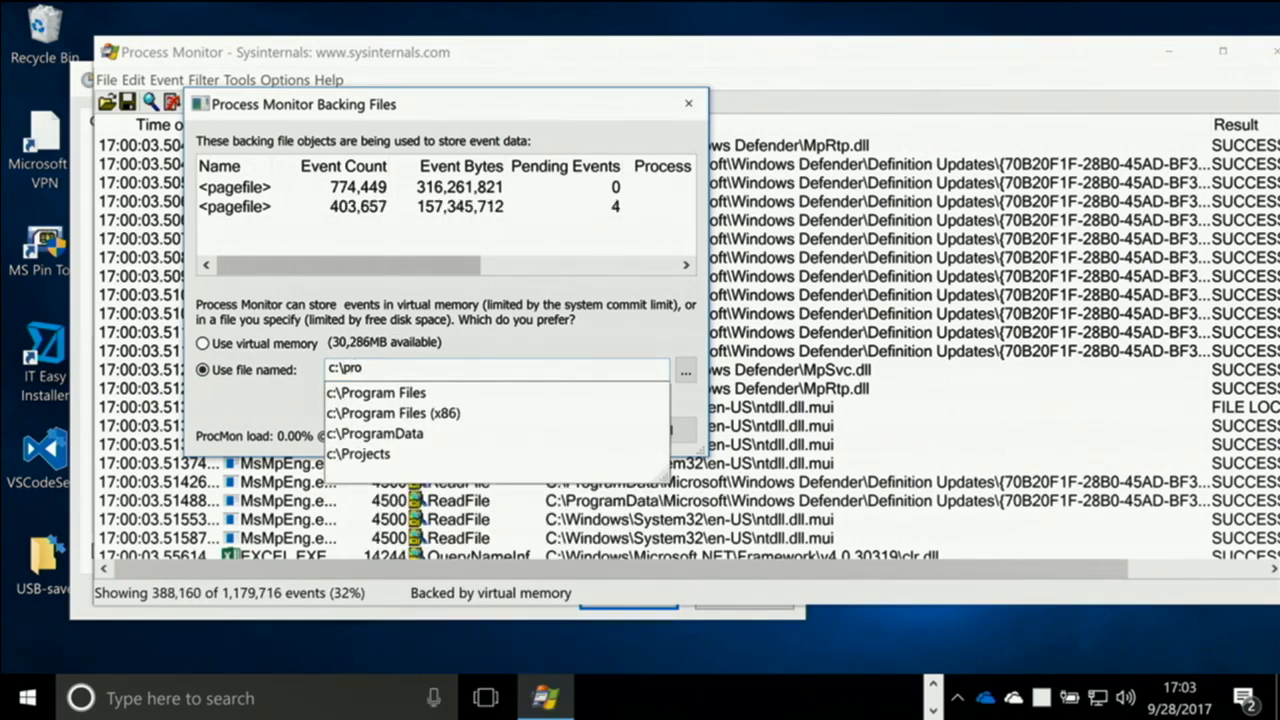
pyautogui.write('cmon-long')
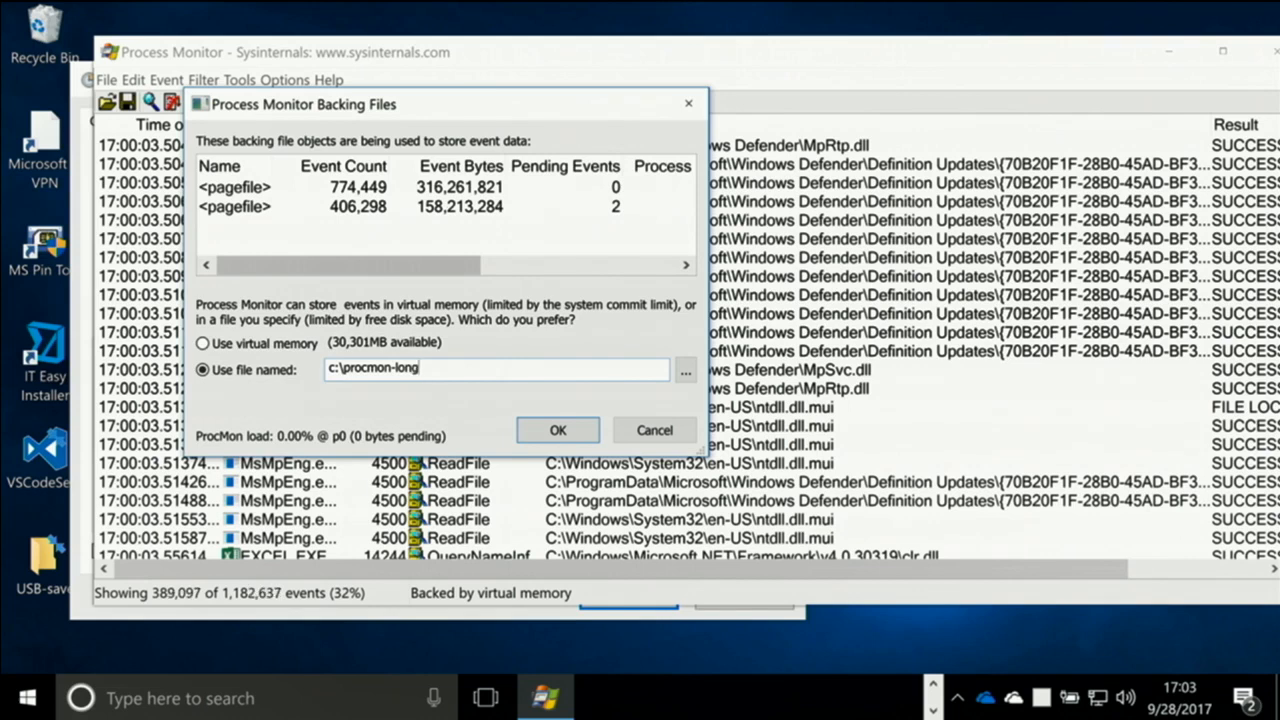
pyautogui.write('running.')
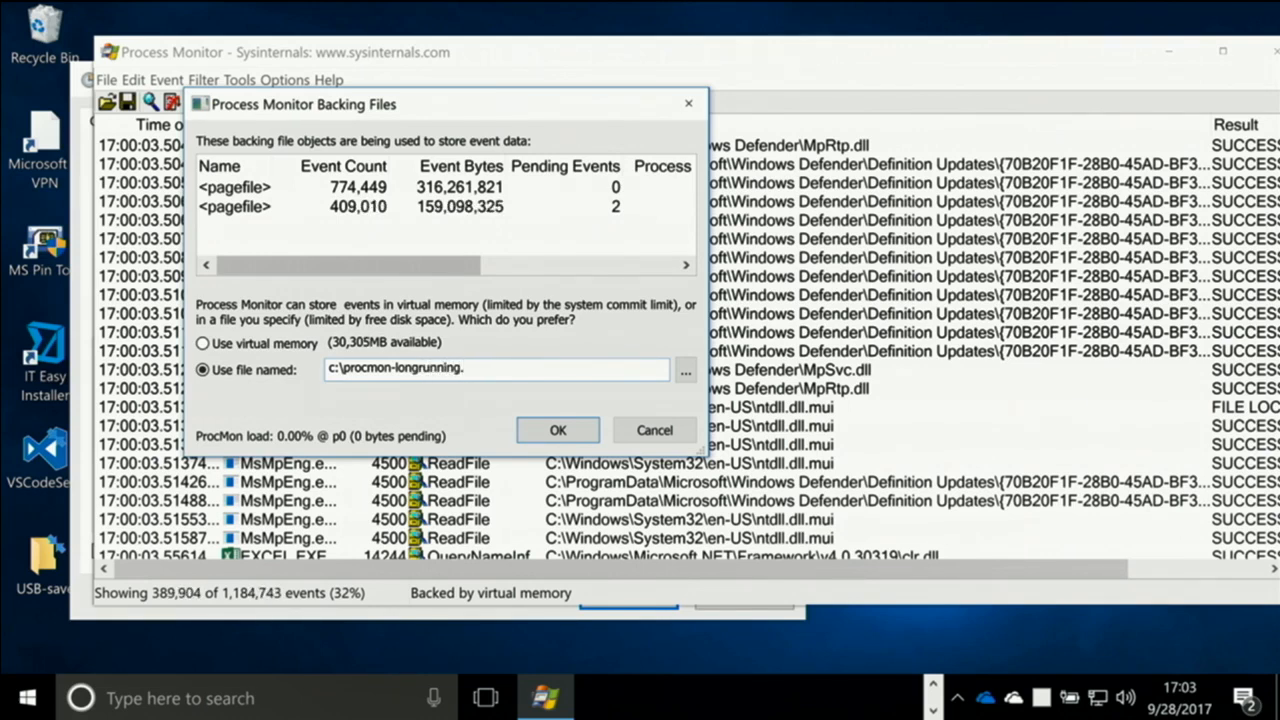
pyautogui.write('pml')
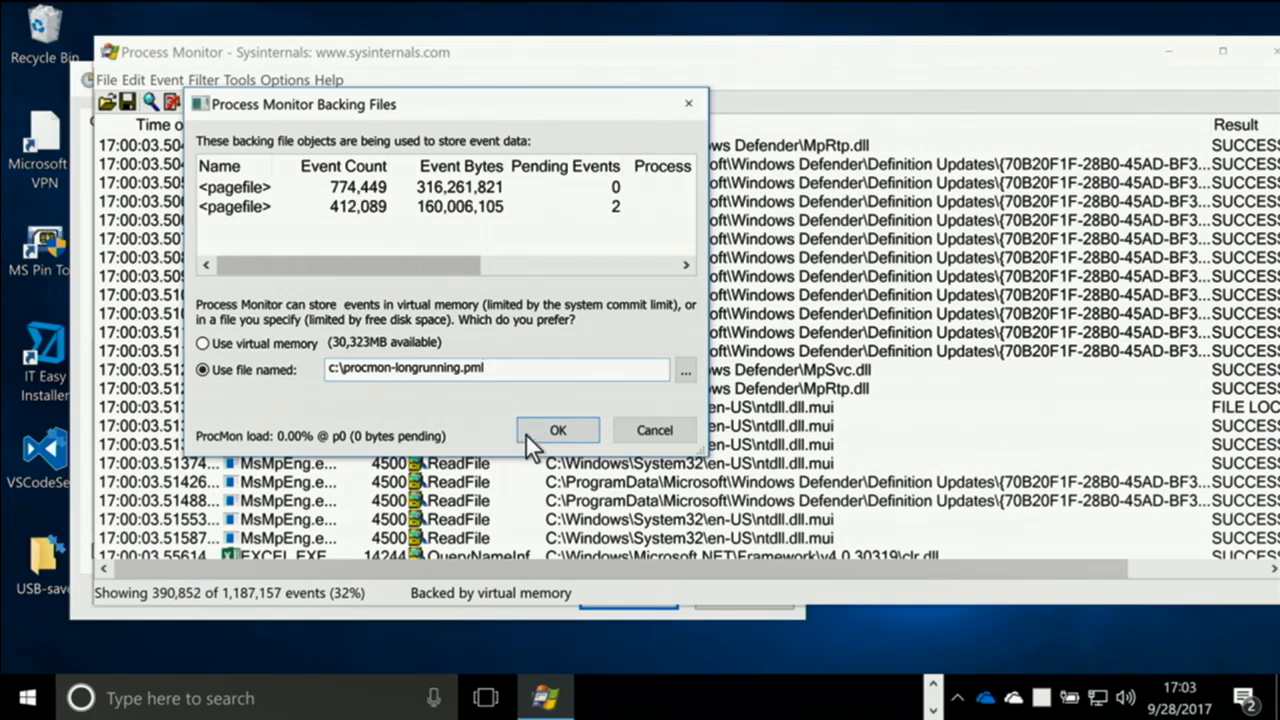
# Check which log file type is offered when browsing for a backing file, and re-enter the .pml extension
pyautogui.press('BackSpace')
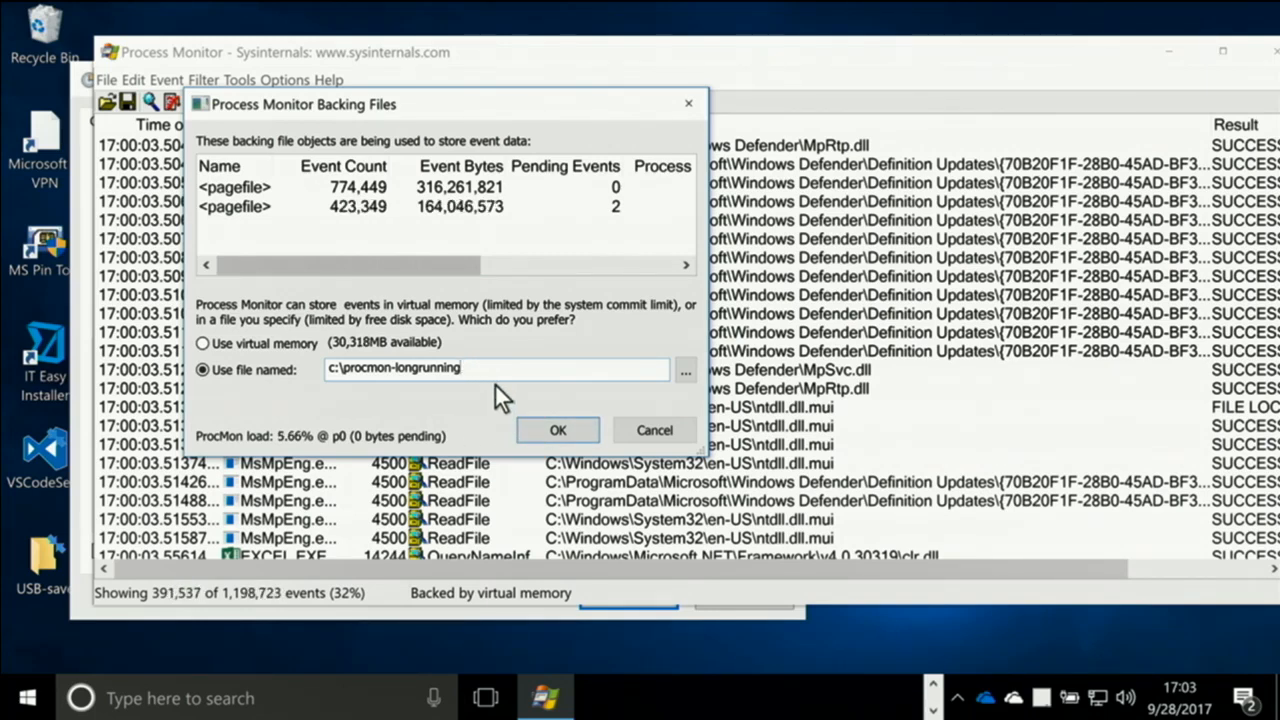
pyautogui.click(684, 370)
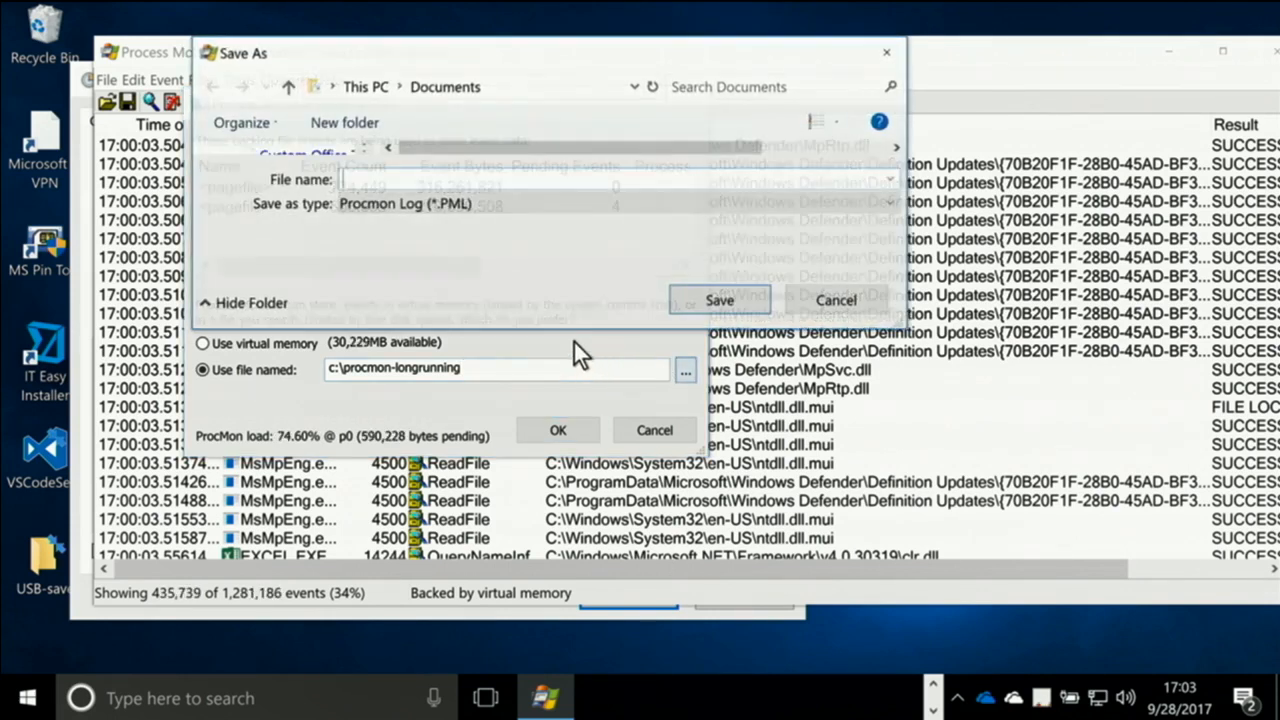
pyautogui.click(799, 296)
pyautogui.click(517, 366)
pyautogui.write('.')
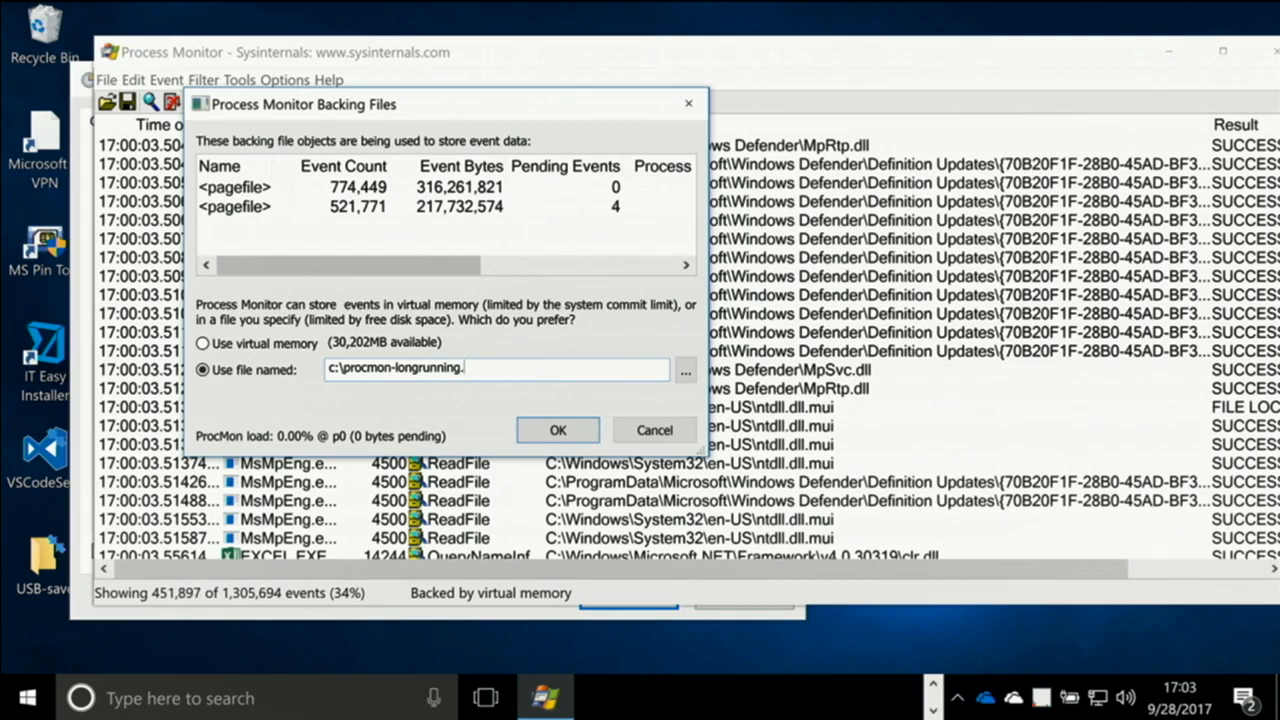
pyautogui.write('pml')
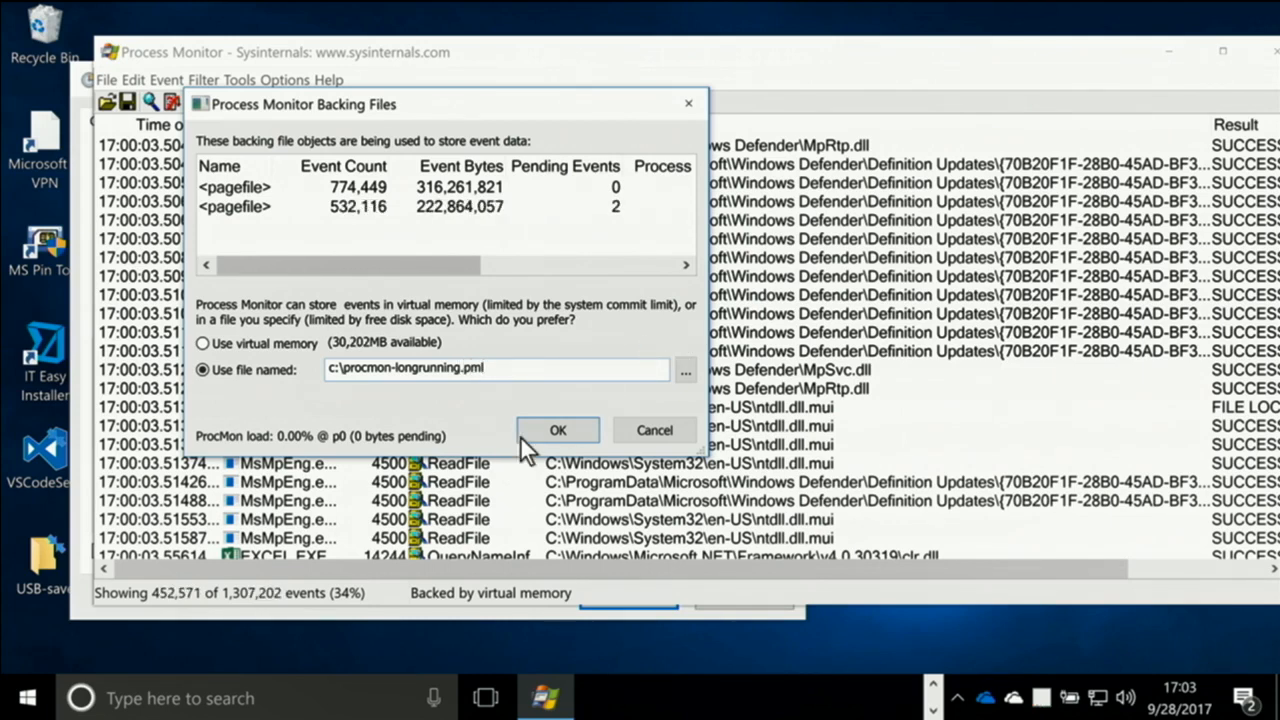
# Apply the file backing and restart the event capture with the old events cleared
pyautogui.click(557, 431)
pyautogui.click(820, 421)
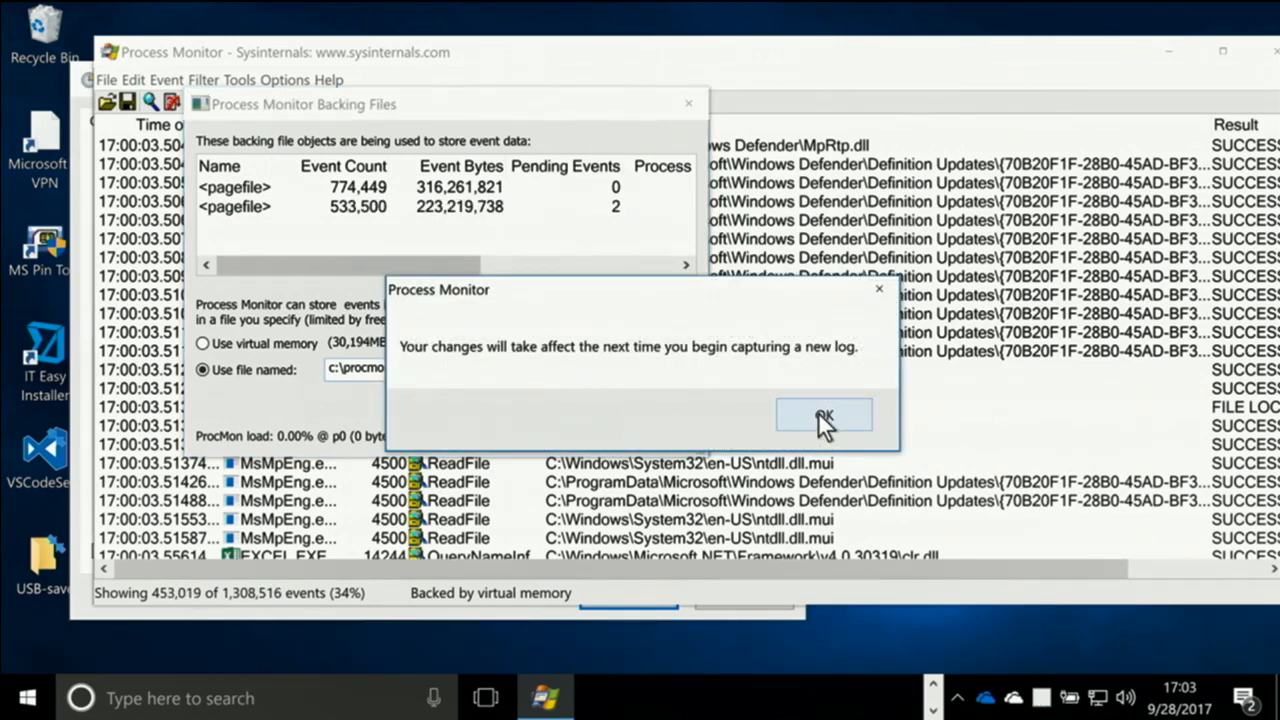
pyautogui.click(150, 101)
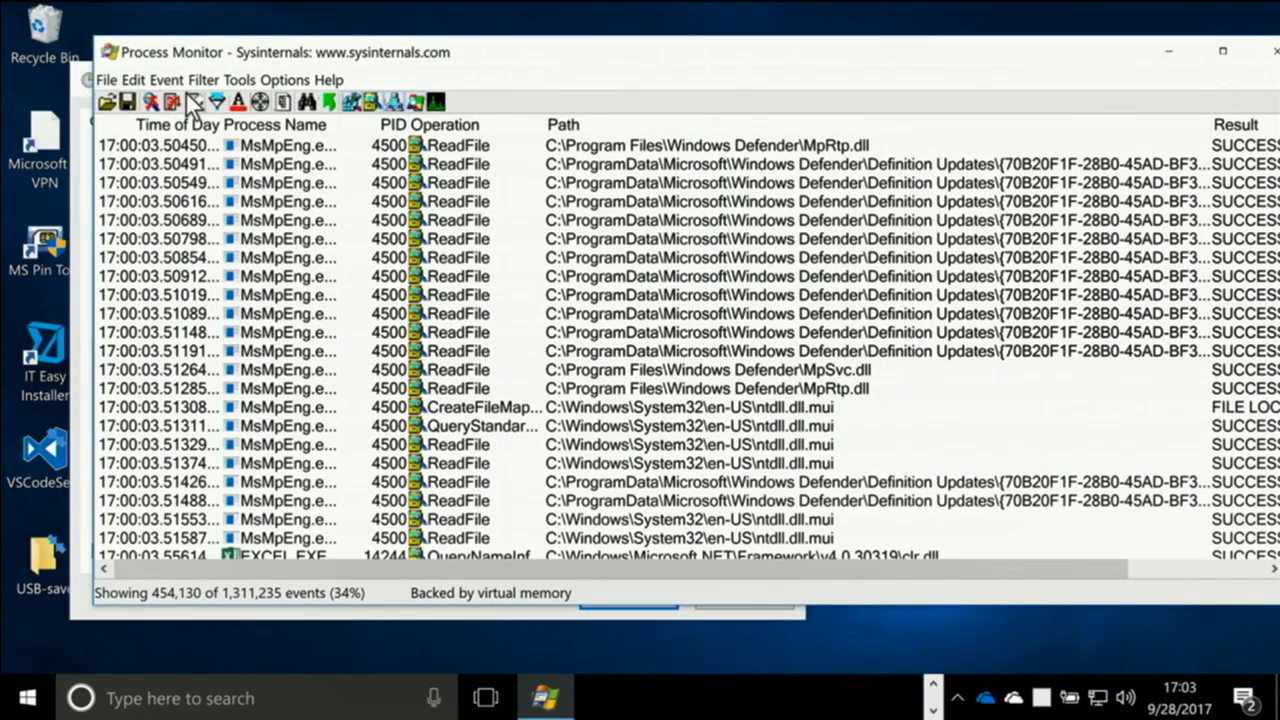
pyautogui.click(190, 100)
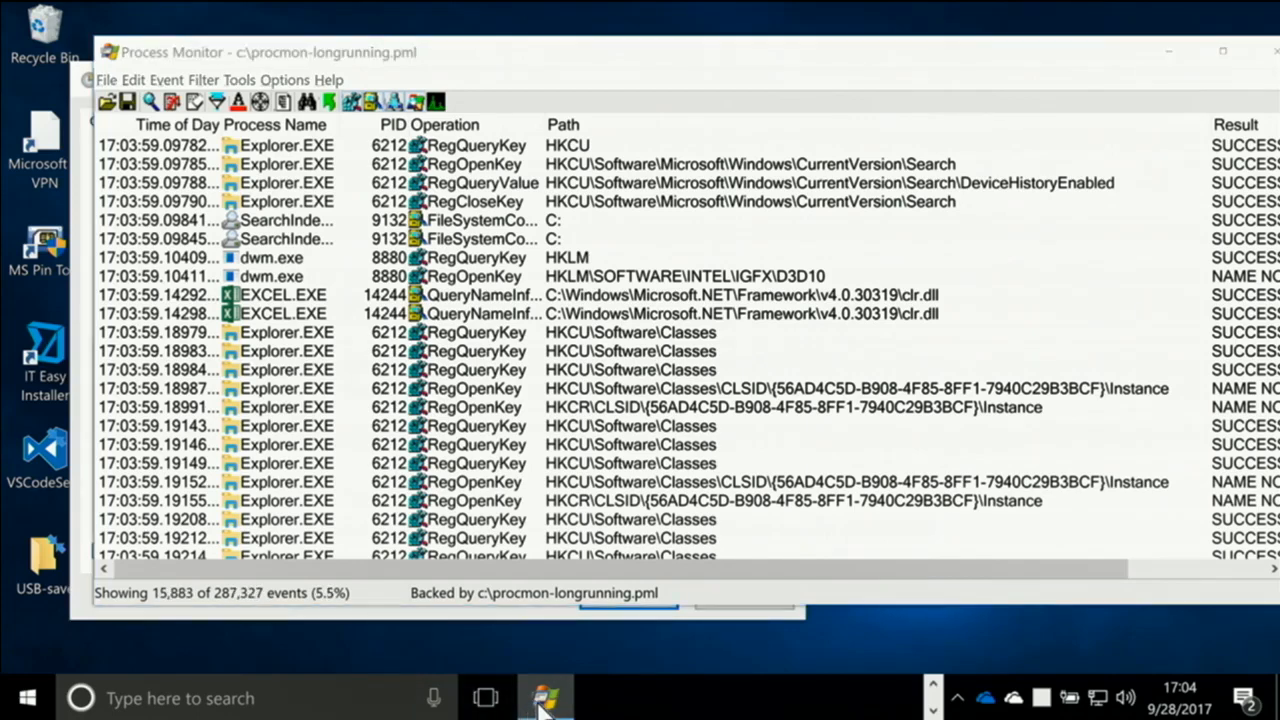
# Switch to PowerShell and list the contents of C:\ with dir
pyautogui.hotkey('alt', 'Tab')
pyautogui.write('dir')
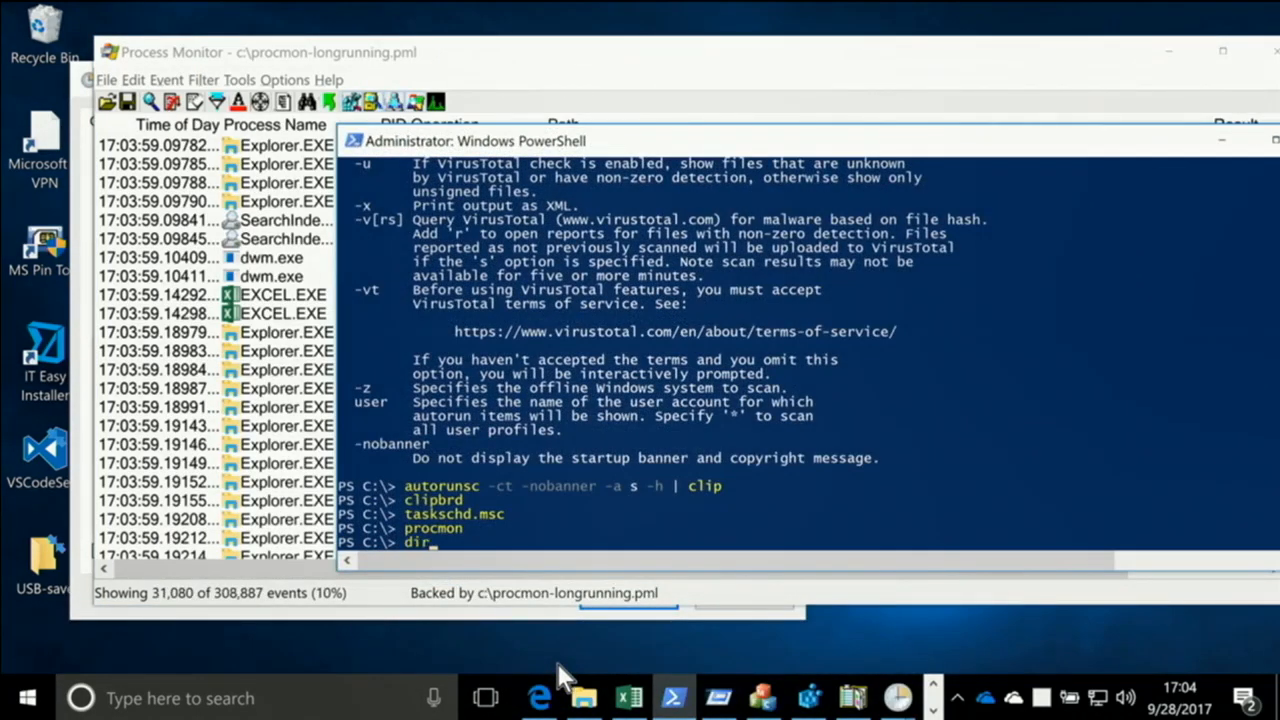
pyautogui.press('Return')
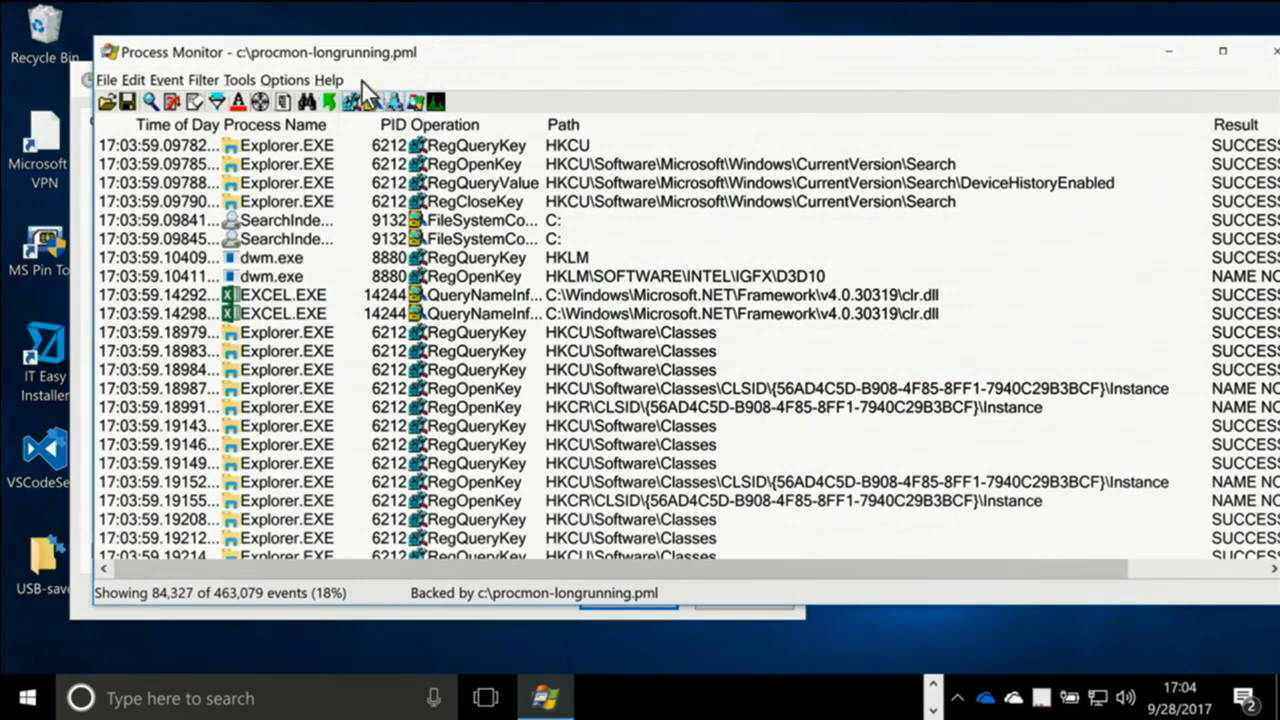
# Set Process Monitor's backing store back to virtual memory and confirm the change
pyautogui.click(205, 80)
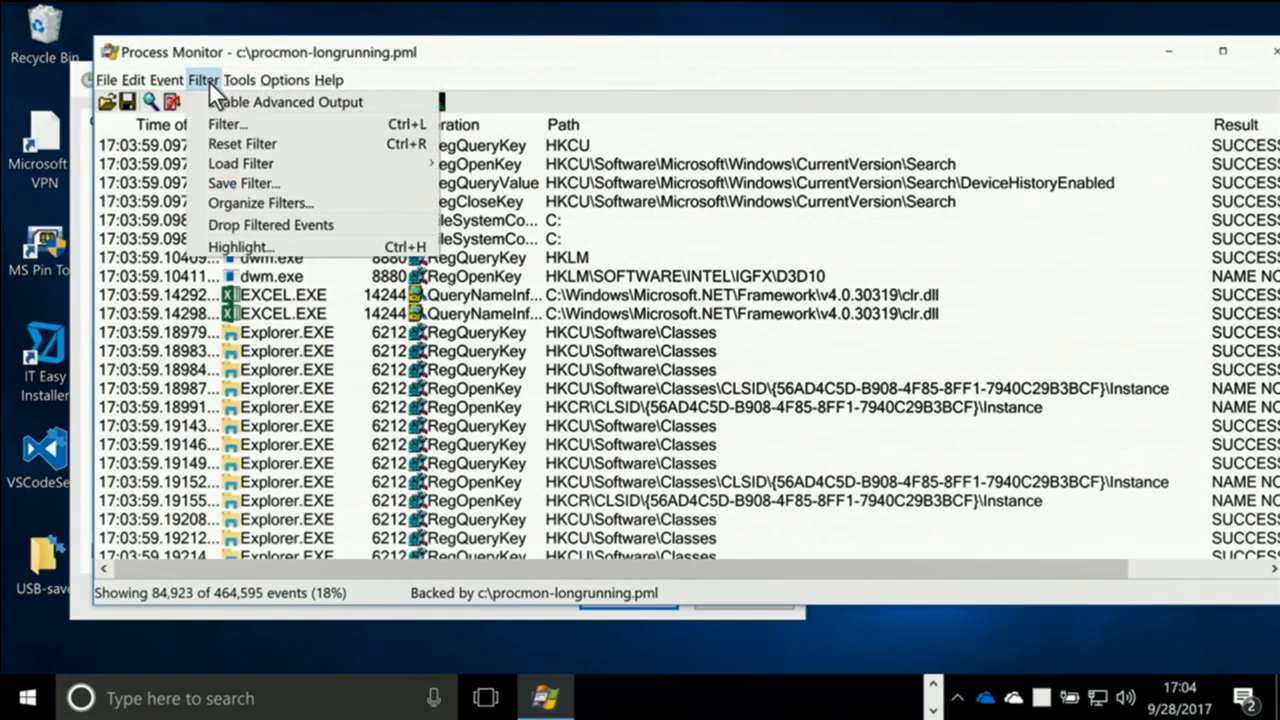
pyautogui.moveTo(107, 80)
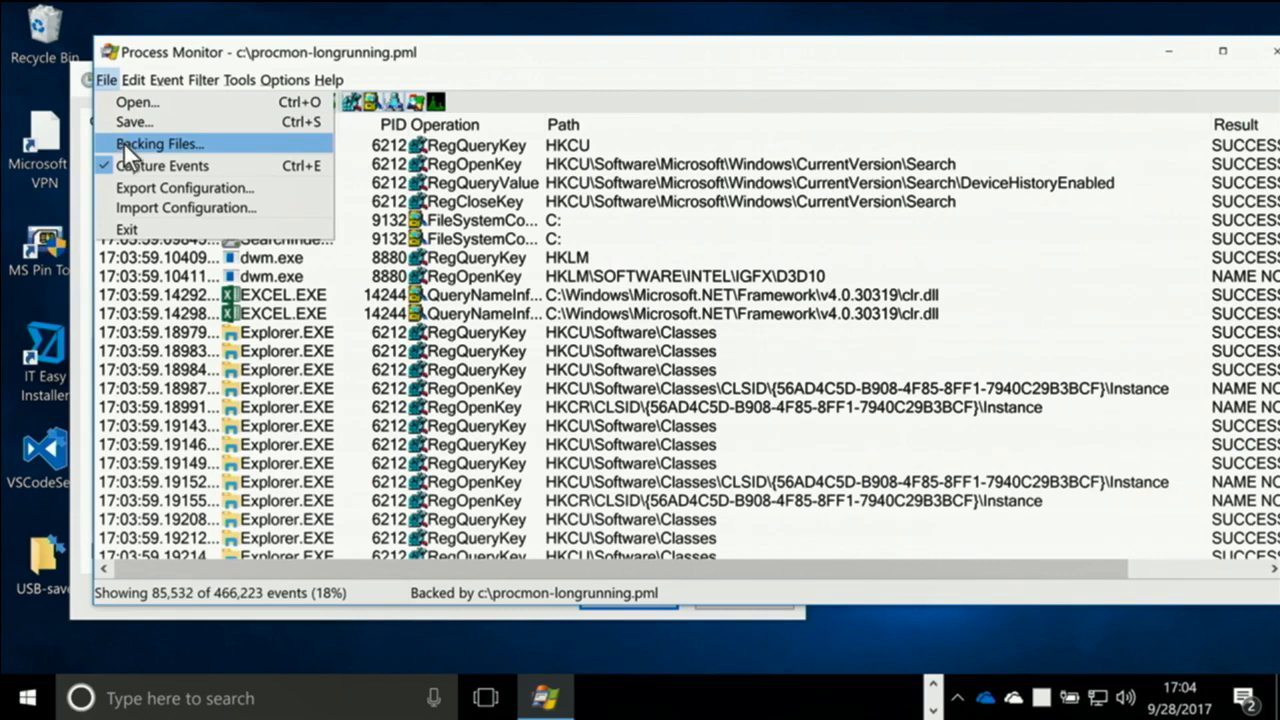
pyautogui.click(123, 142)
pyautogui.click(268, 344)
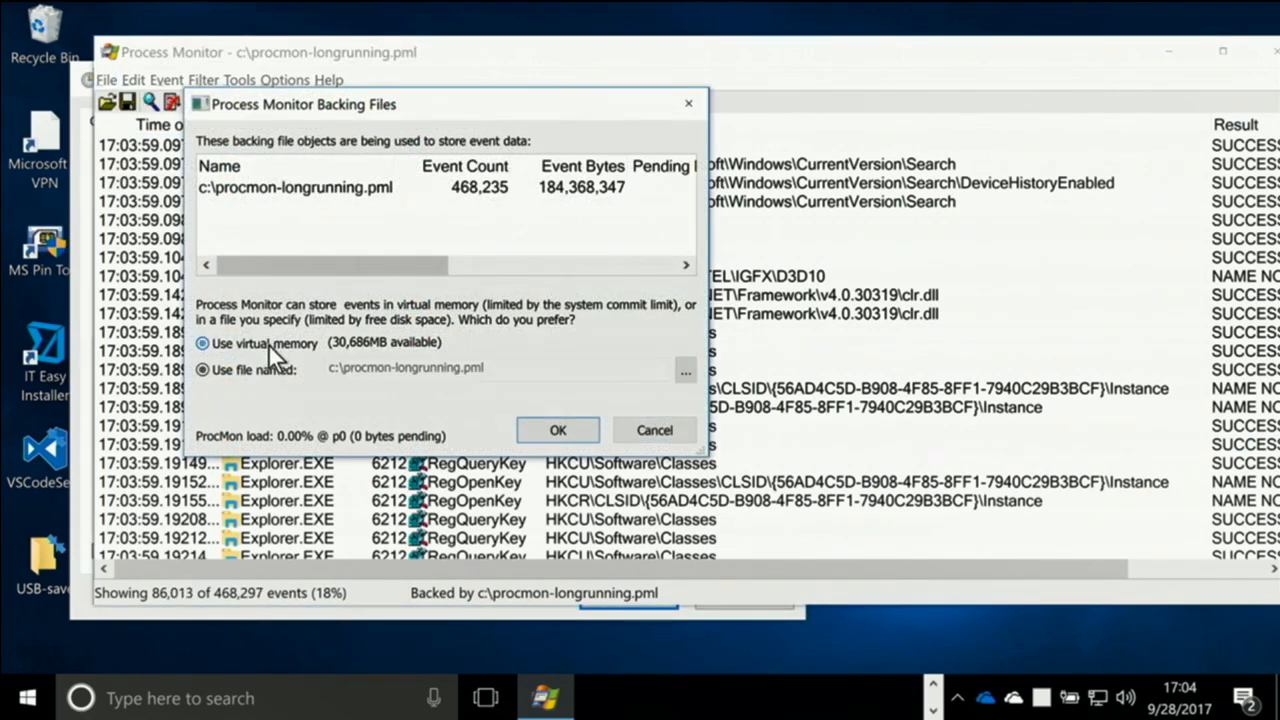
pyautogui.click(558, 430)
pyautogui.click(818, 428)
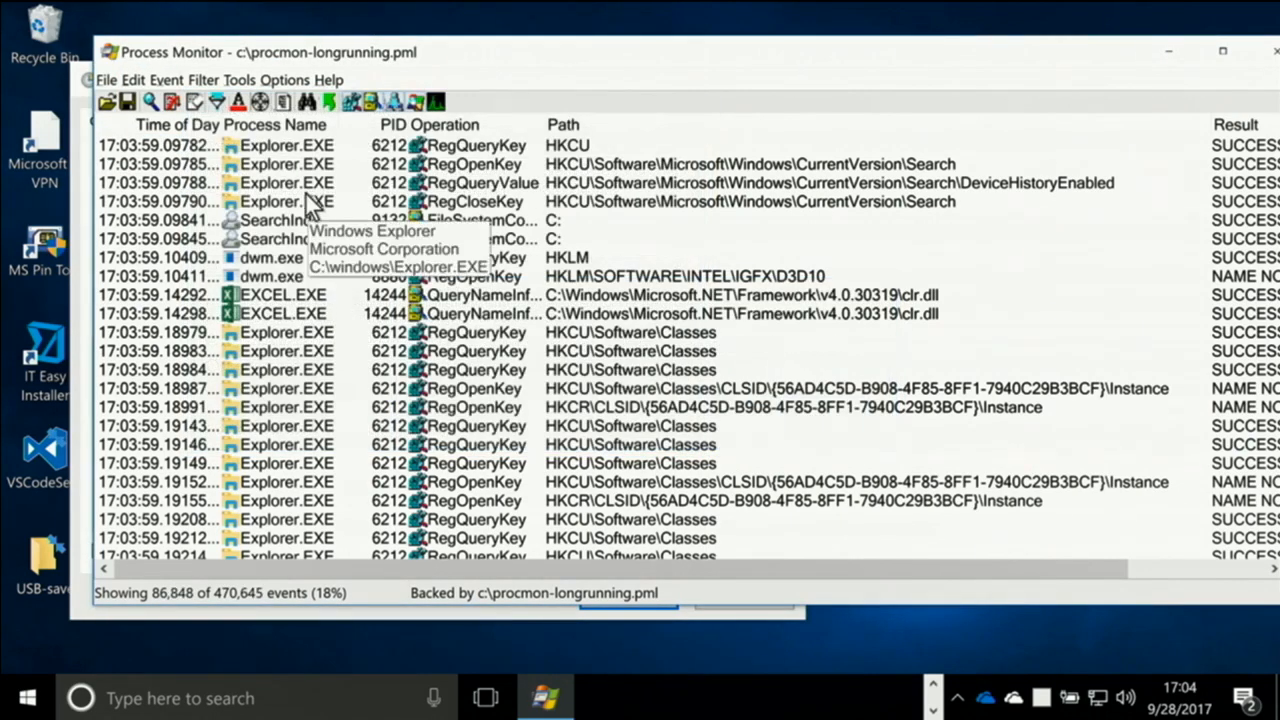
# Clear the captured events and restart the capture
pyautogui.hotkey('ctrl', 'x')
pyautogui.hotkey('ctrl', 'e')
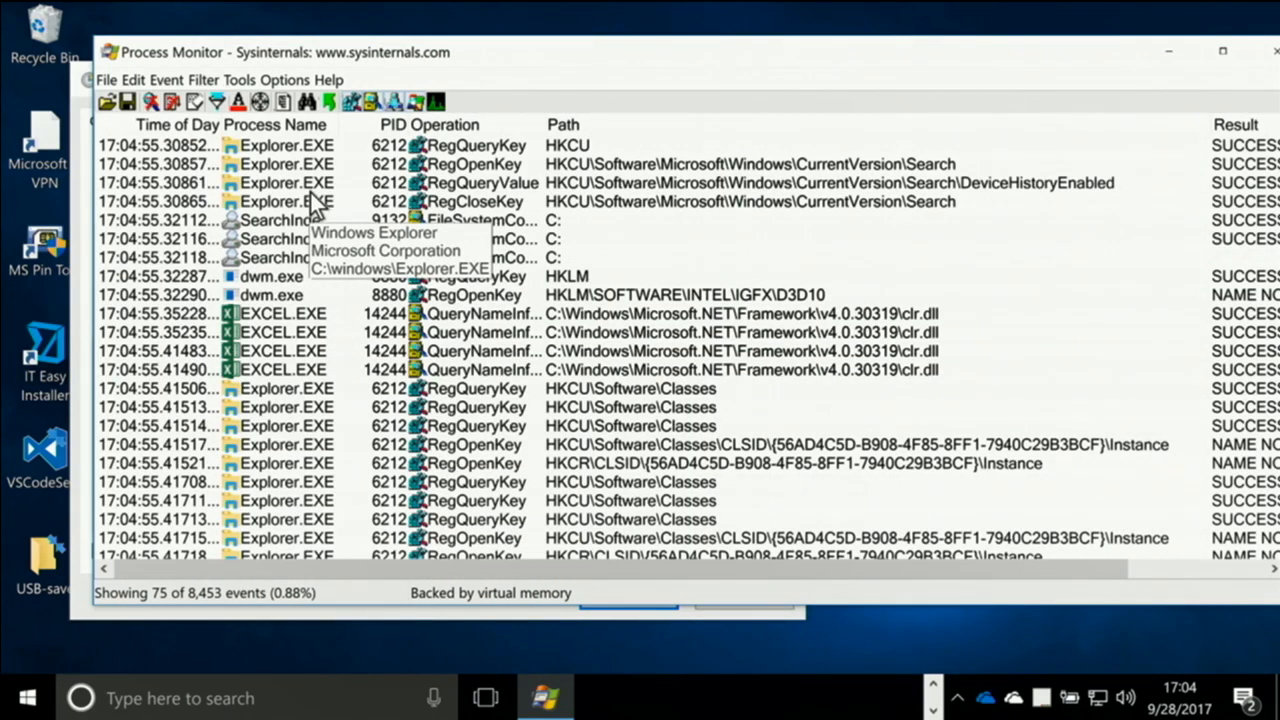
pyautogui.hotkey('ctrl', 'x')
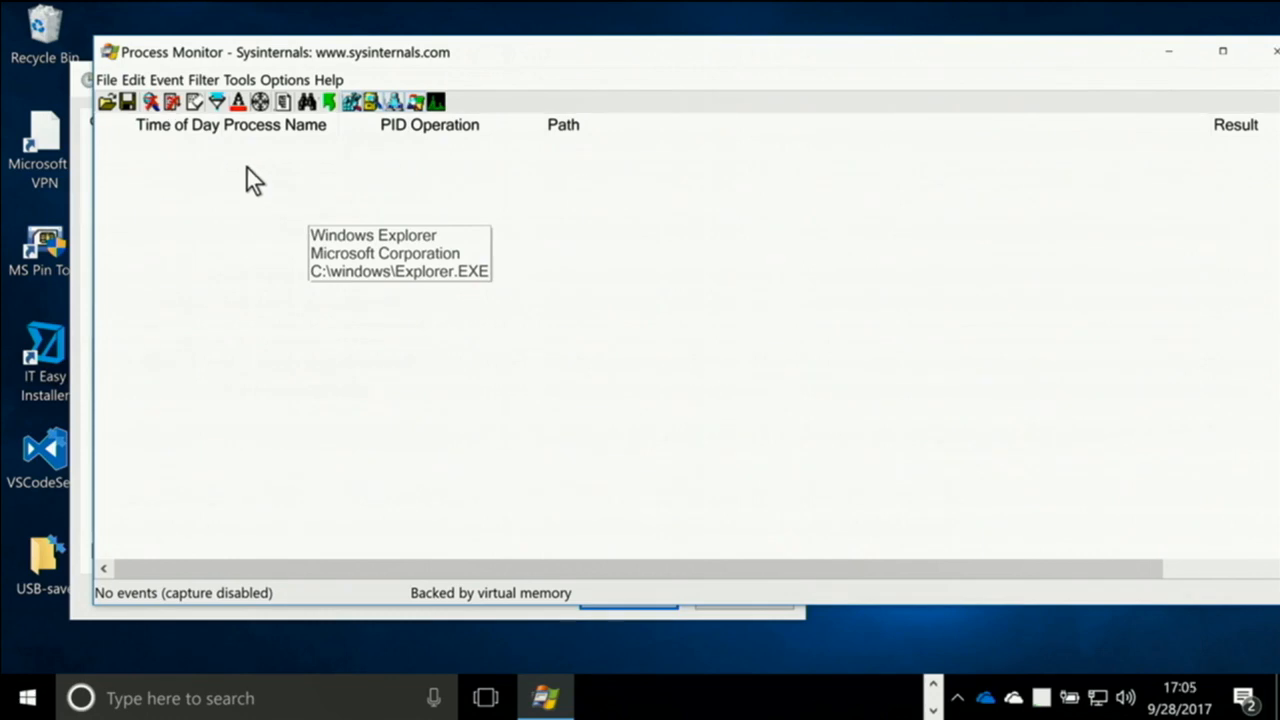
pyautogui.hotkey('ctrl', 'e')
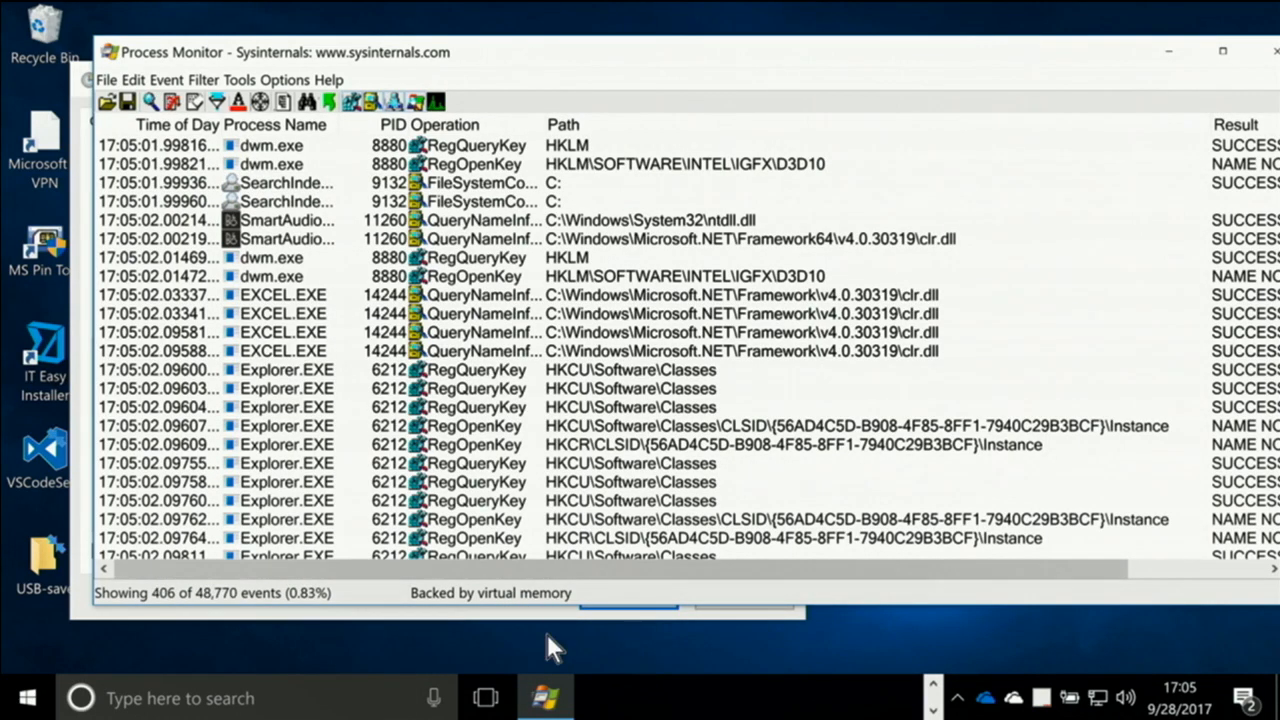
pyautogui.hotkey('alt', 'Tab')
pyautogui.press('Escape')
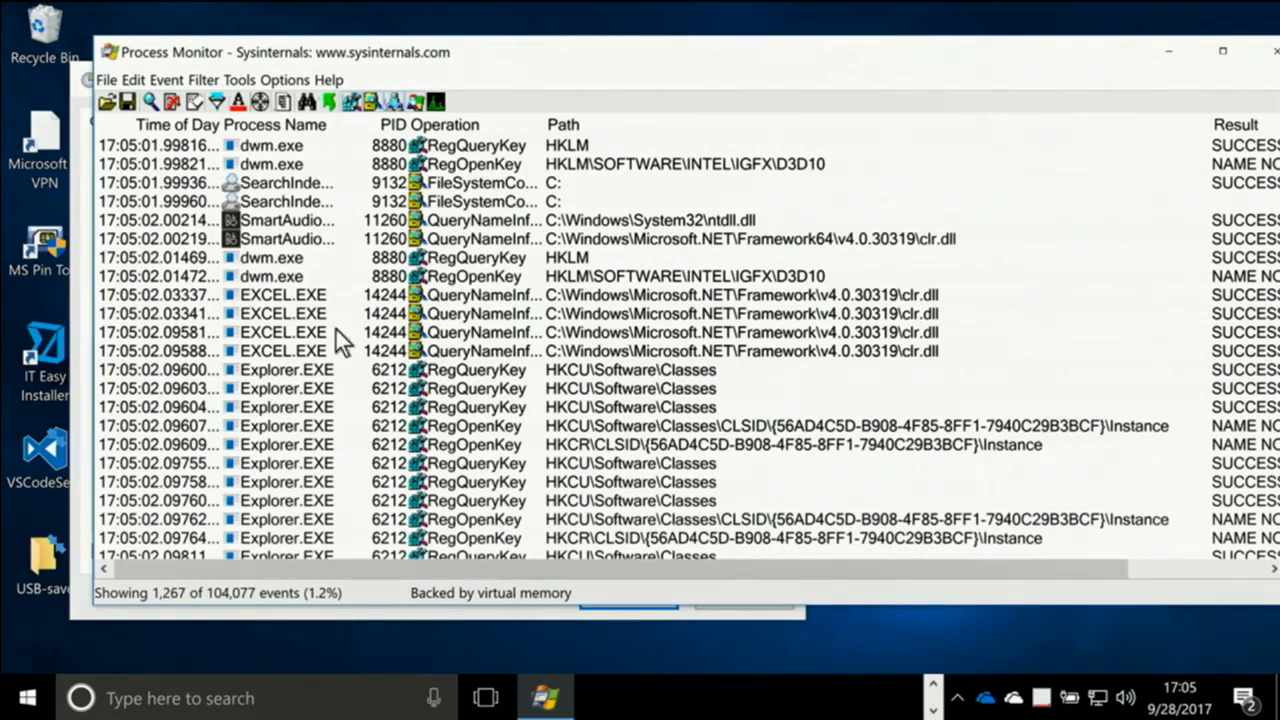
pyautogui.click(241, 81)
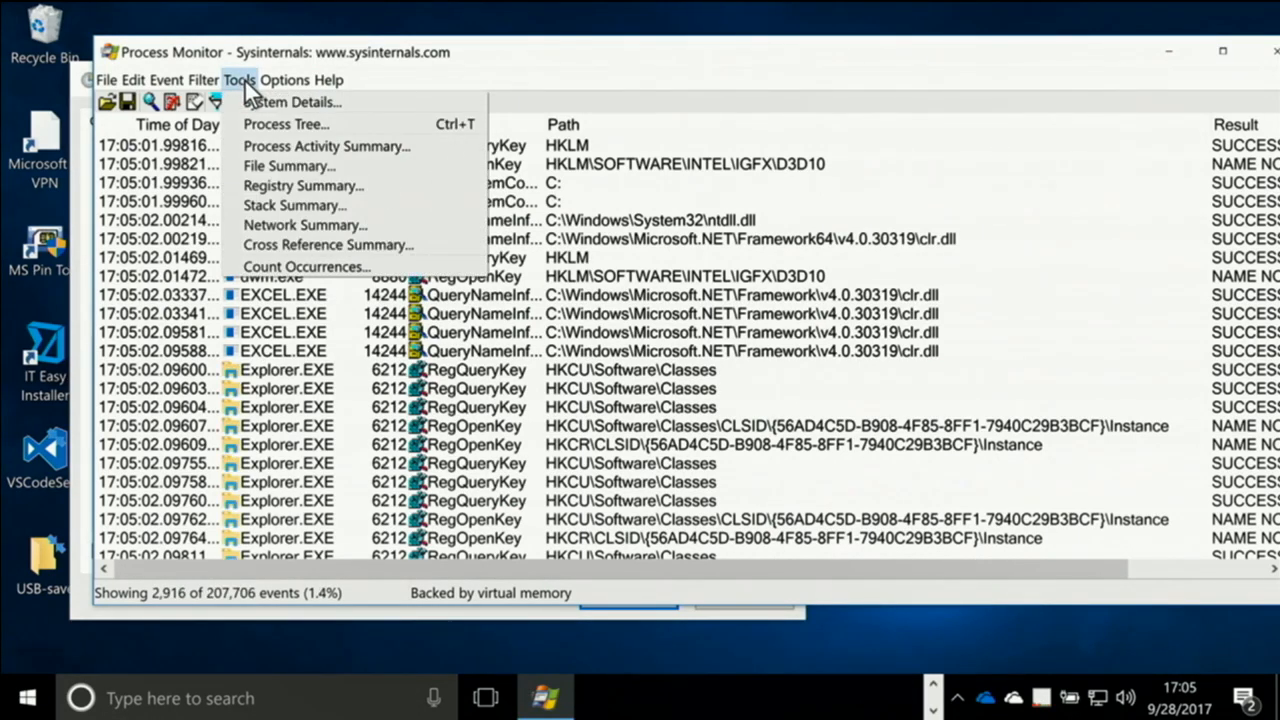
pyautogui.moveTo(206, 86)
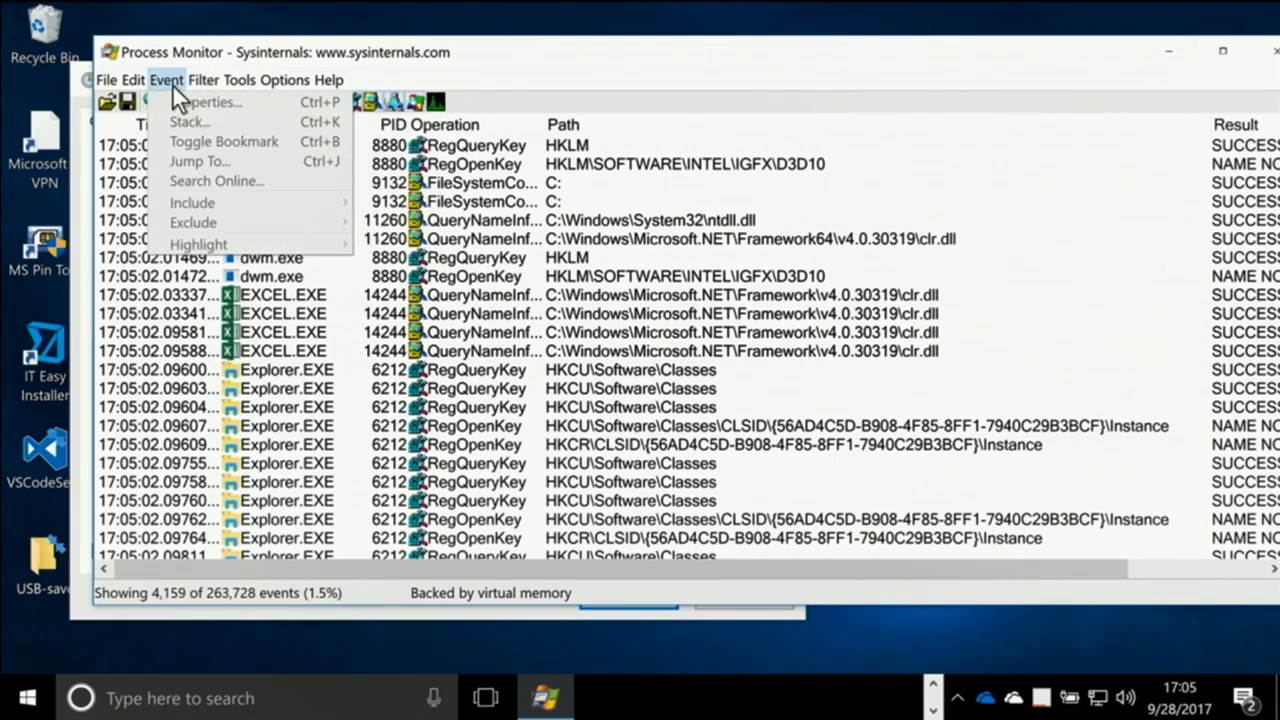
pyautogui.click(141, 83)
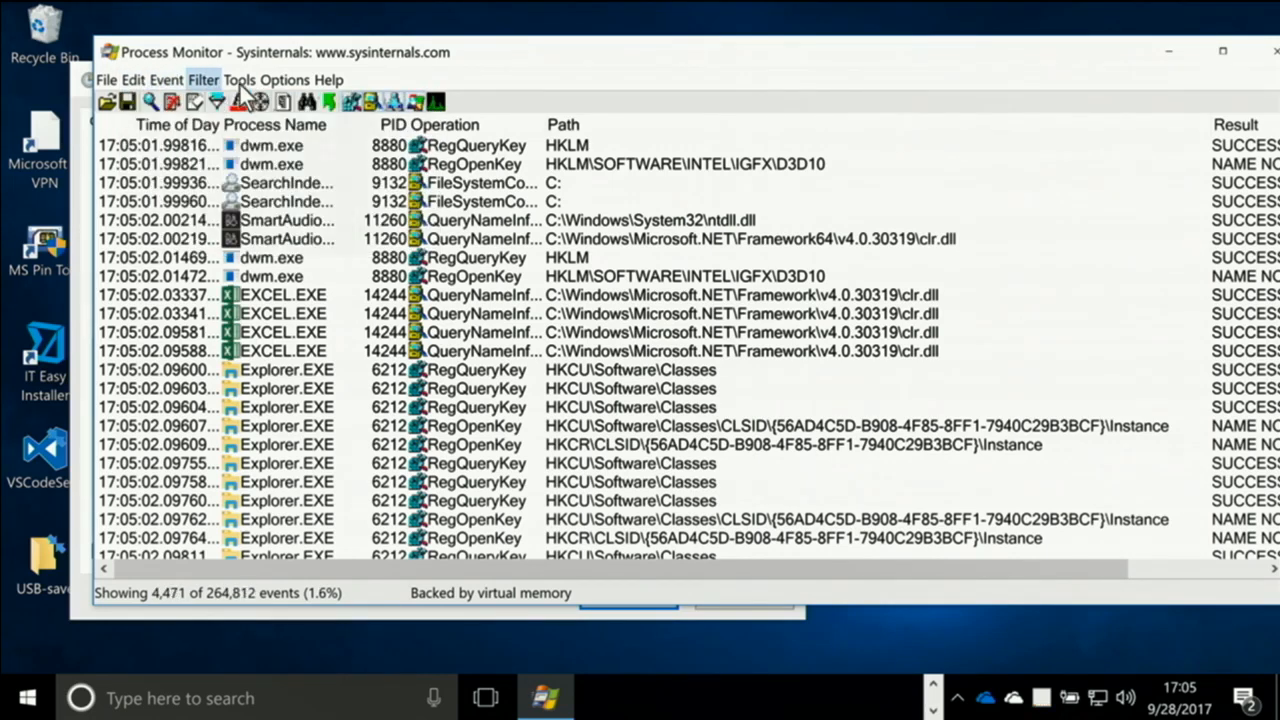
# Limit the history depth to 1 million events and confirm the setting
pyautogui.click(283, 82)
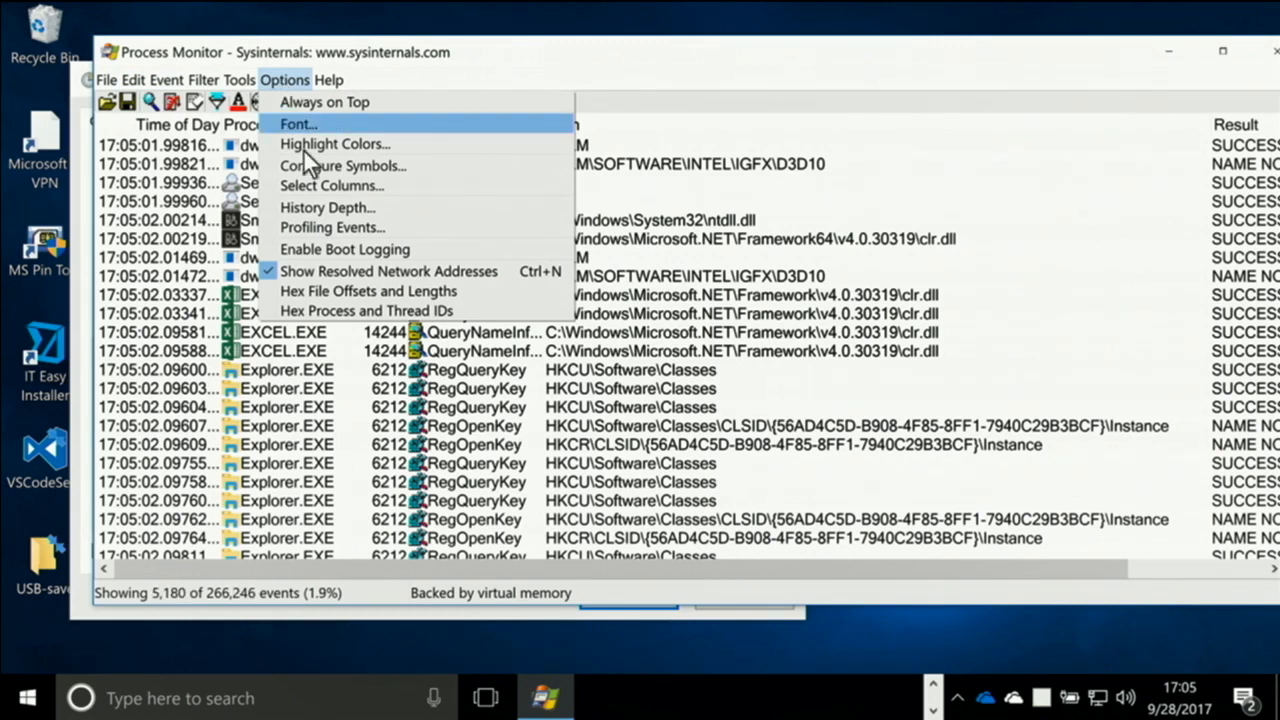
pyautogui.click(328, 207)
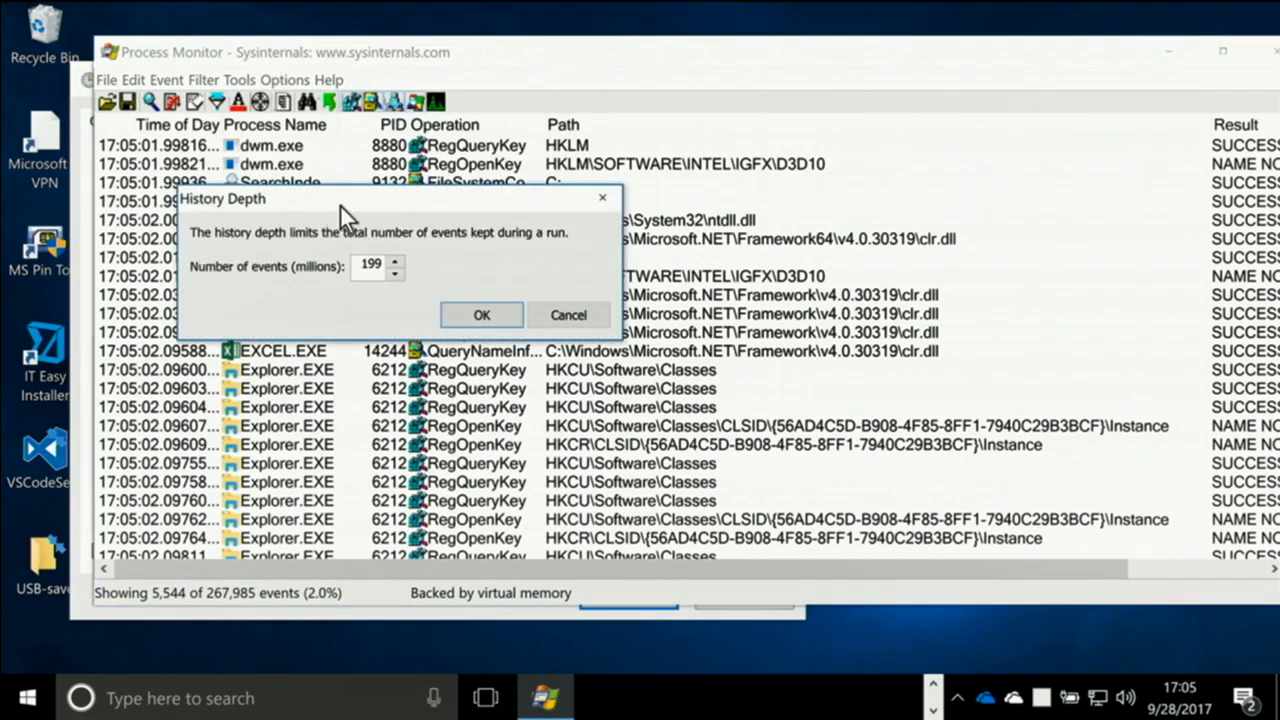
pyautogui.doubleClick(366, 266)
pyautogui.write('1')
pyautogui.click(495, 319)
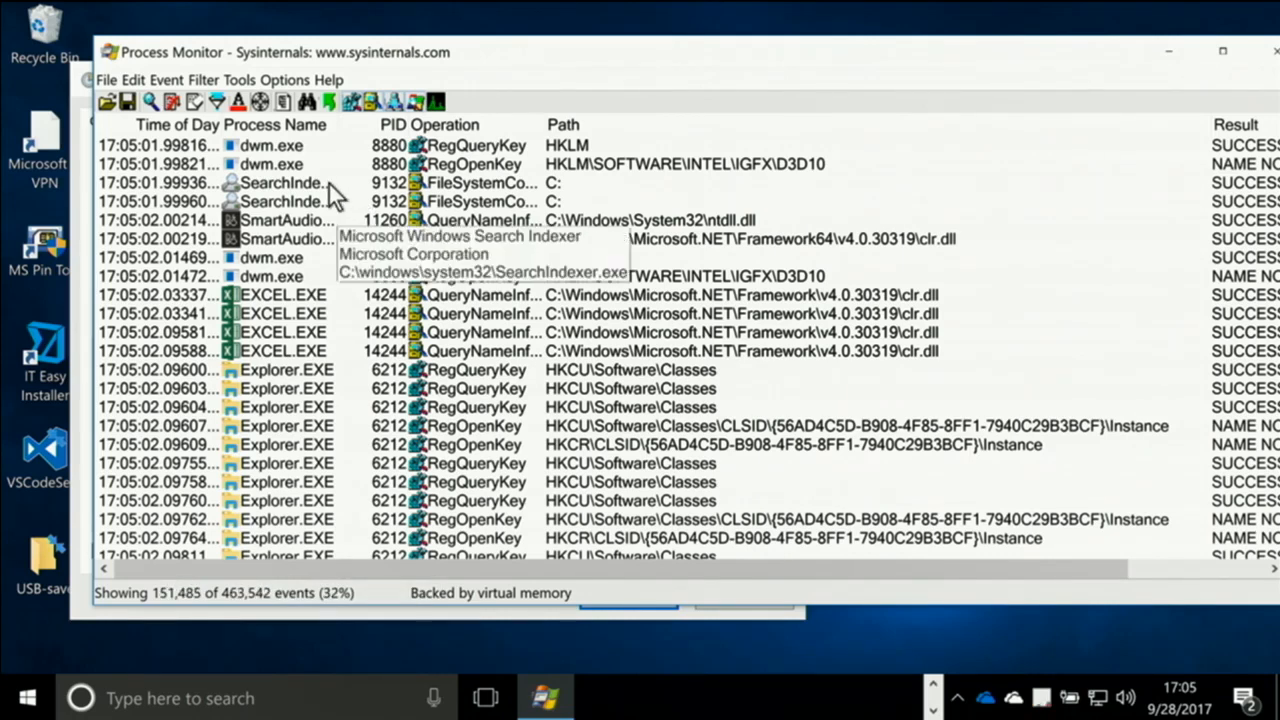
# Set the history depth back to 199 million events and confirm it
pyautogui.click(284, 80)
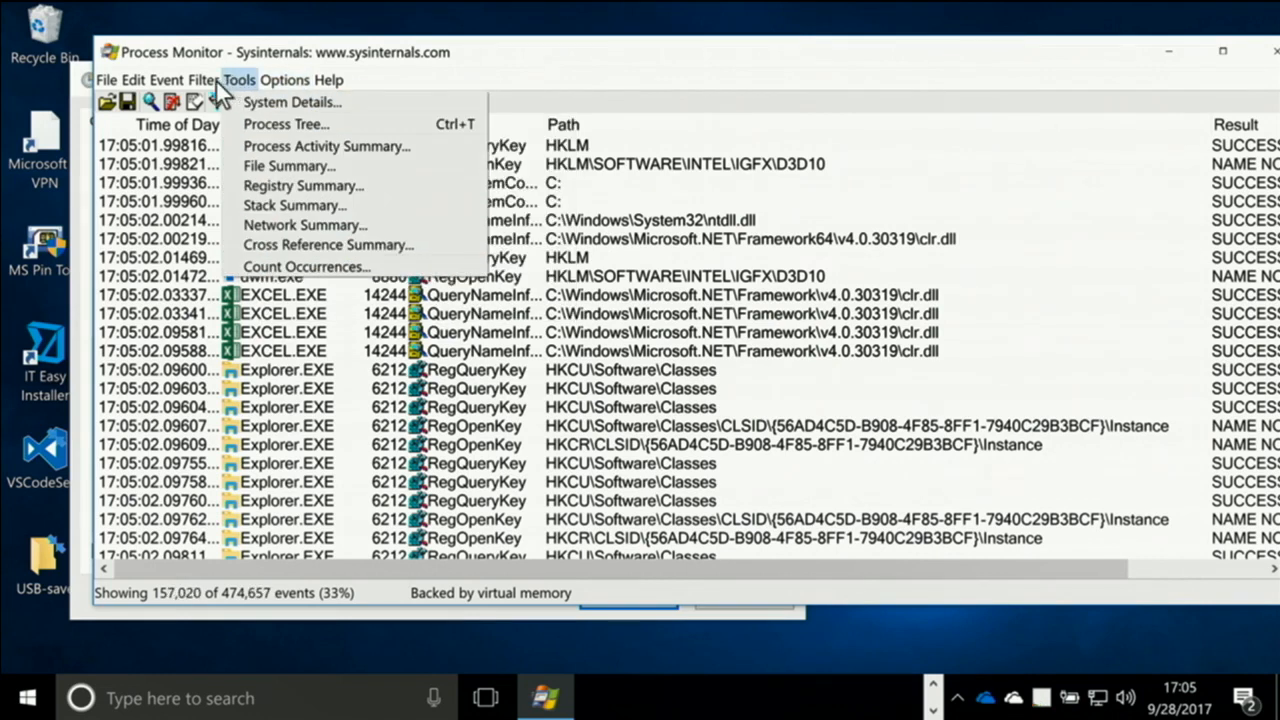
pyautogui.moveTo(162, 79)
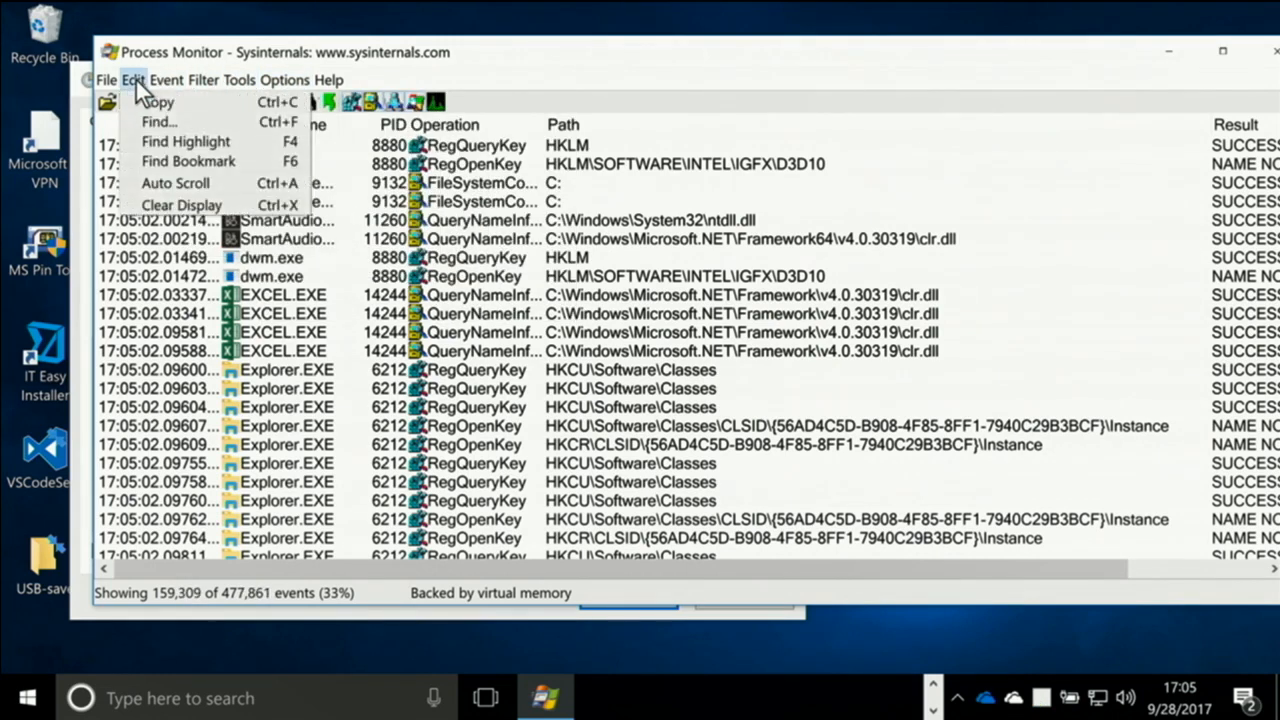
pyautogui.moveTo(267, 80)
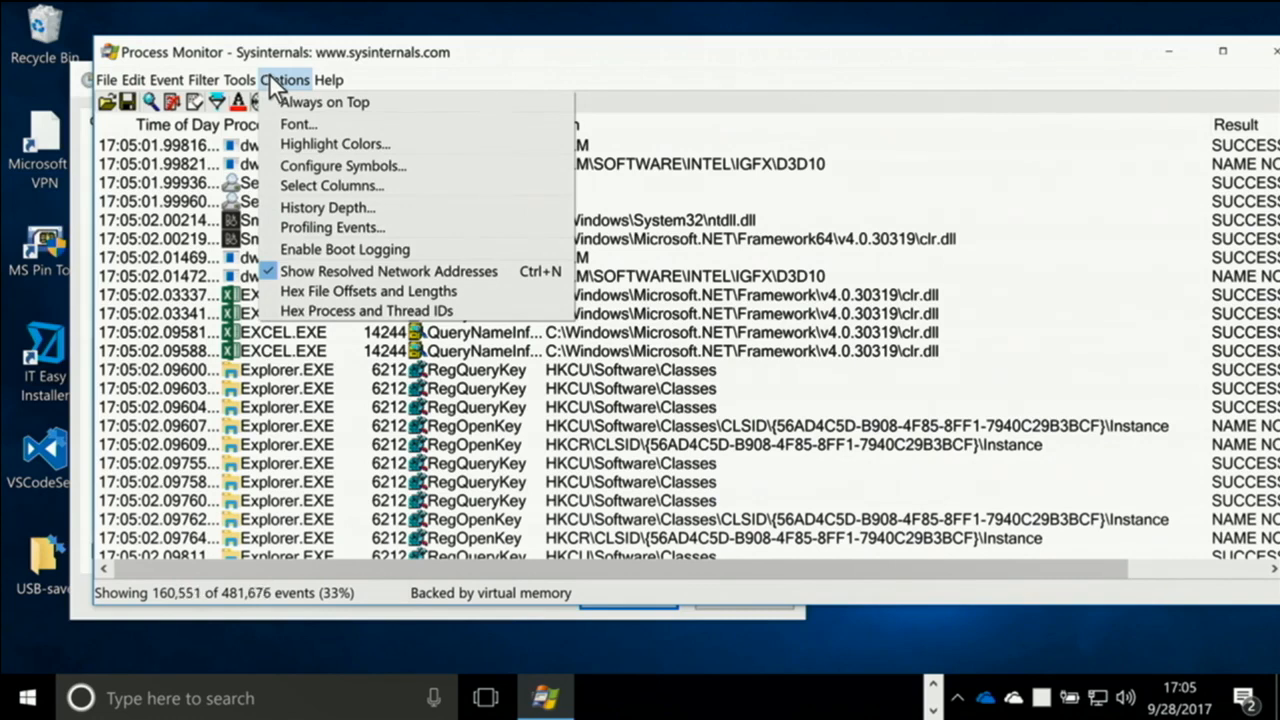
pyautogui.click(305, 207)
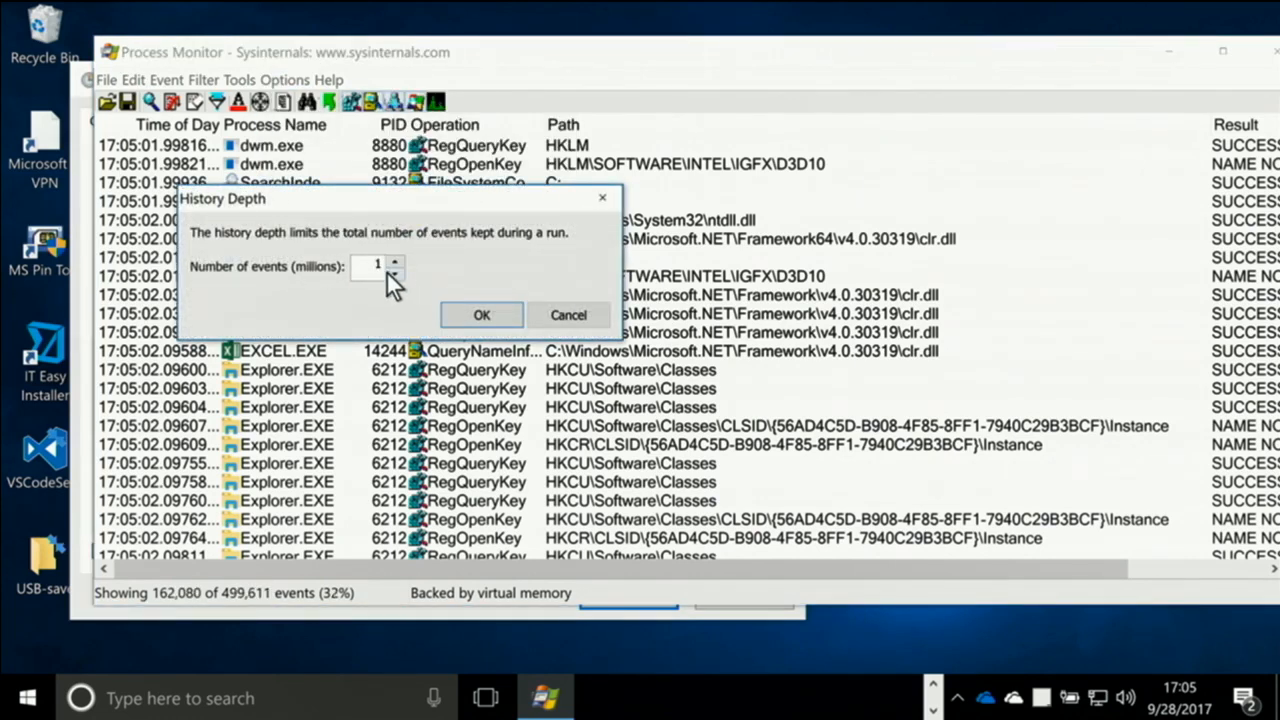
pyautogui.moveTo(367, 266); pyautogui.dragTo(392, 265)
pyautogui.write('199')
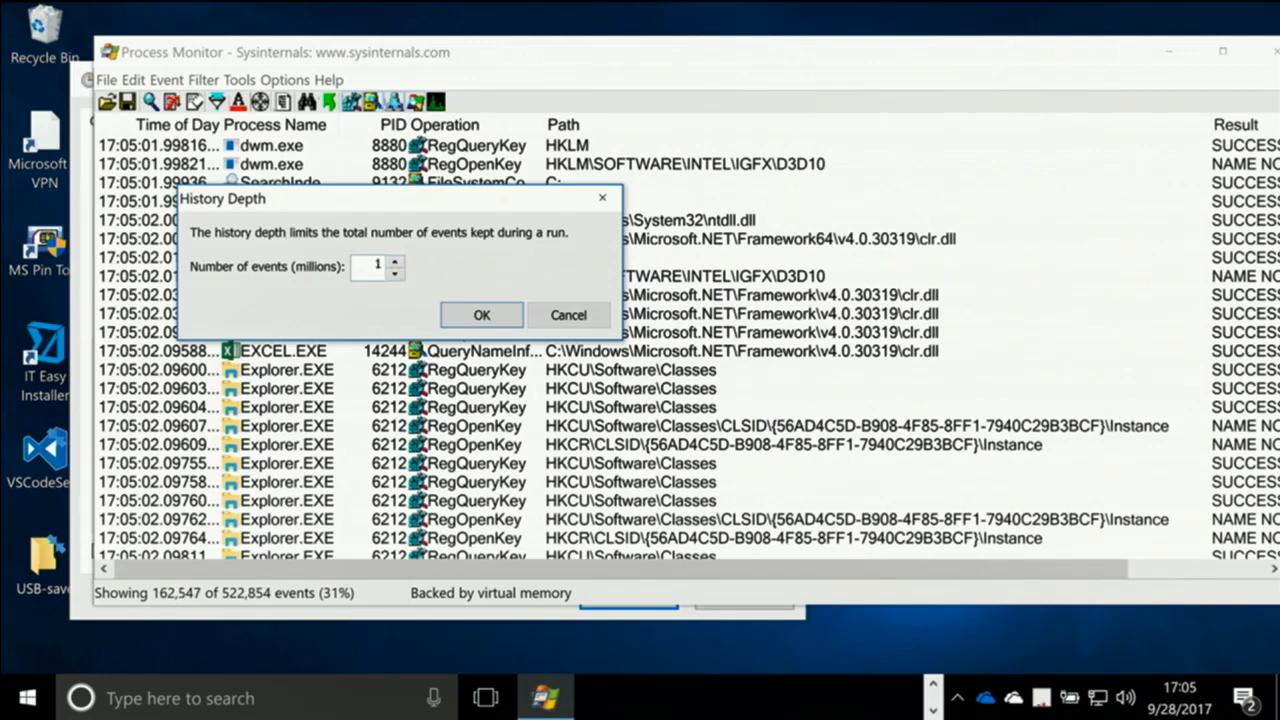
pyautogui.click(494, 314)
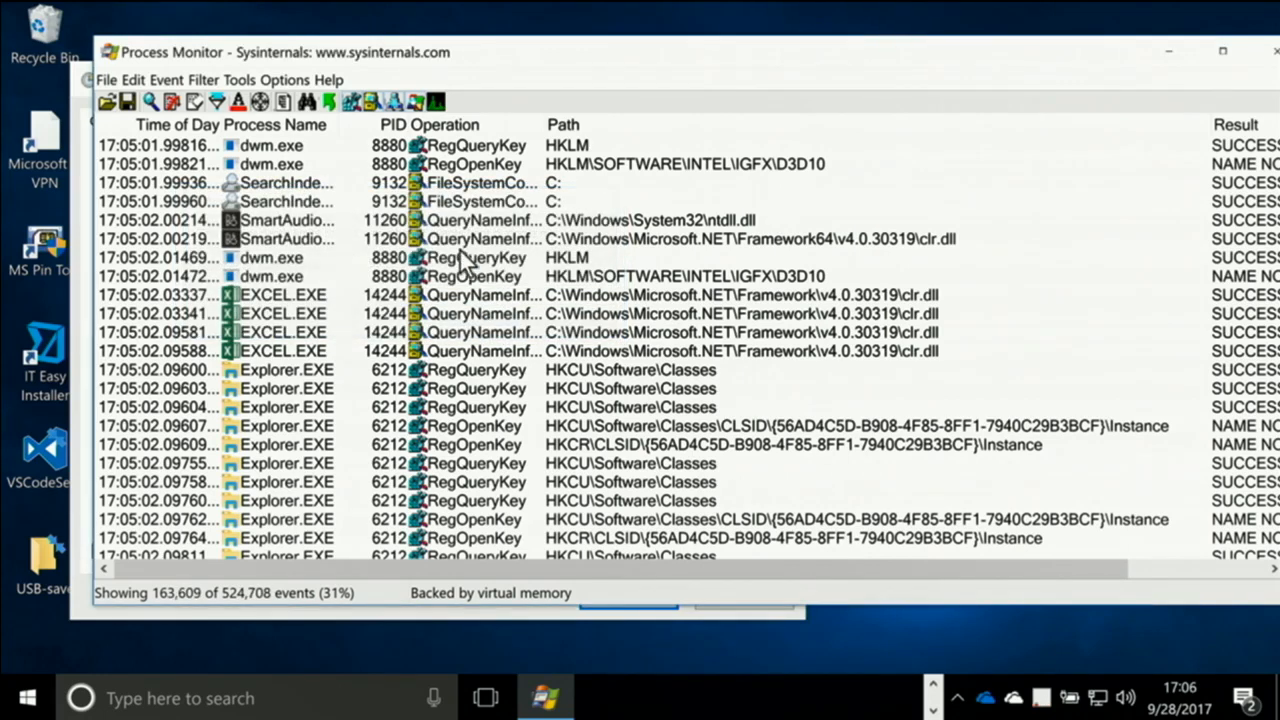
# Locate the Drop Filtered Events option among the filter settings
pyautogui.click(245, 78)
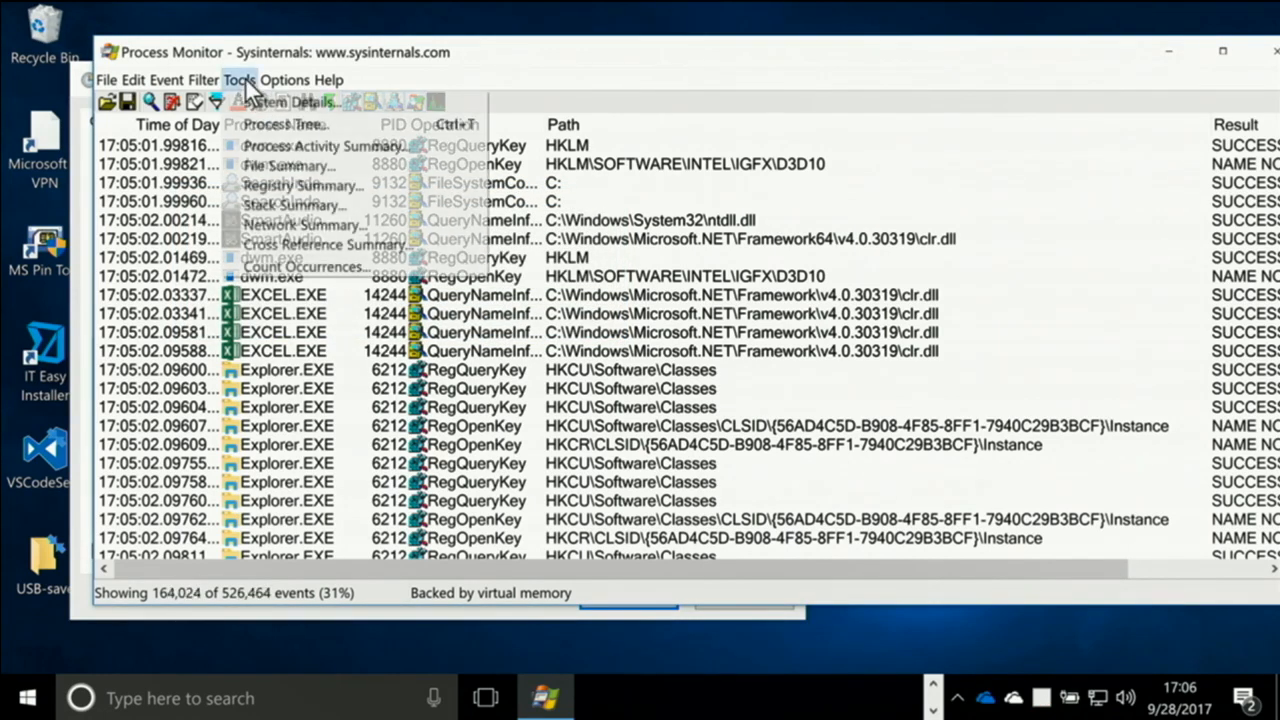
pyautogui.click(246, 78)
pyautogui.click(270, 79)
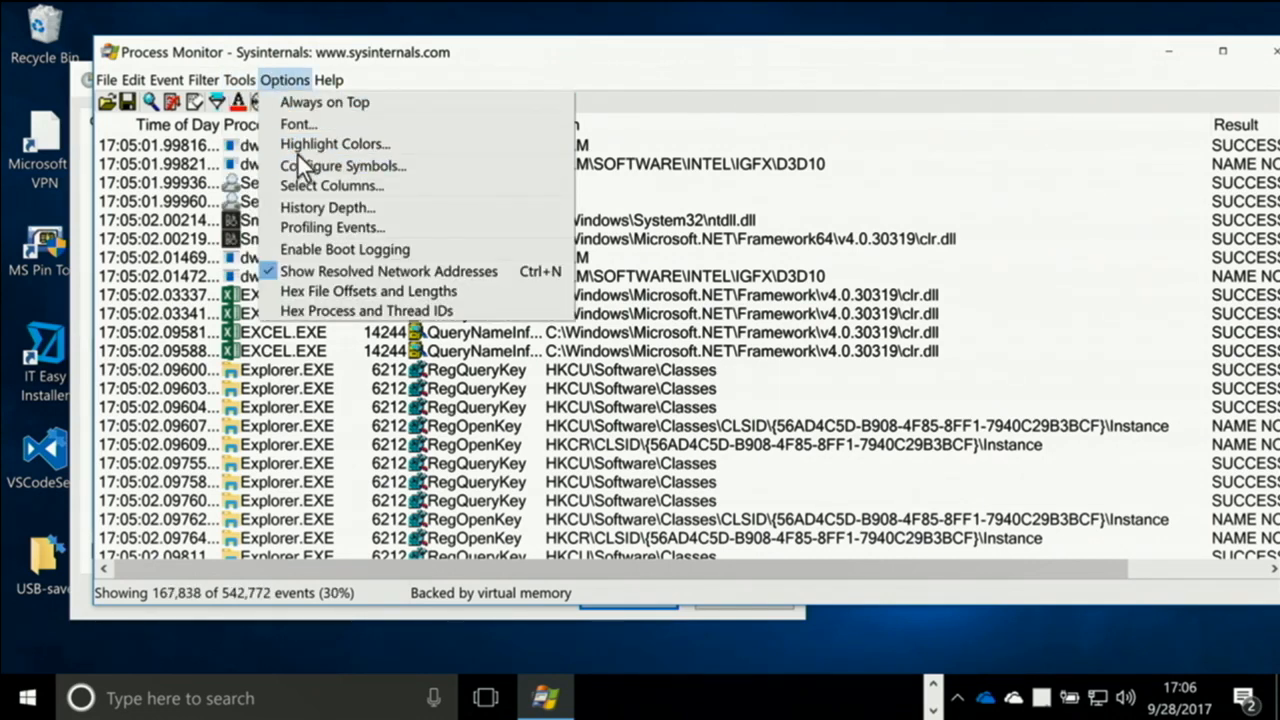
pyautogui.moveTo(198, 82)
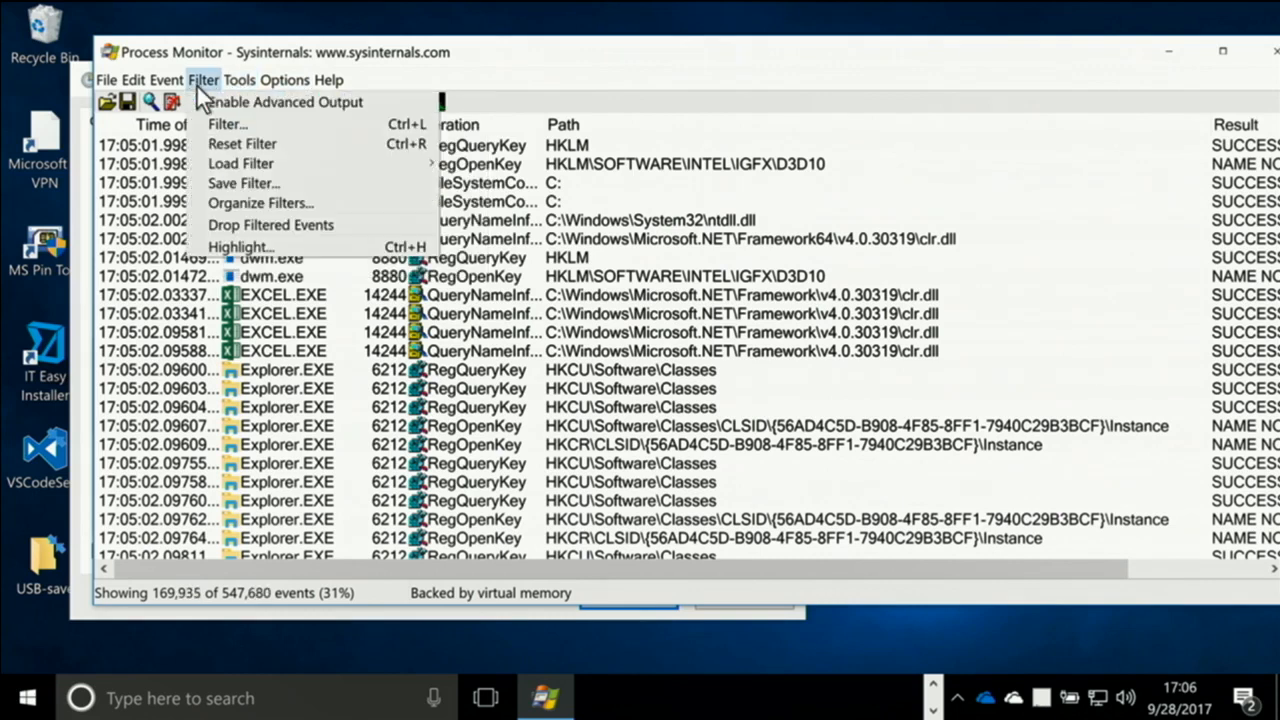
pyautogui.click(223, 226)
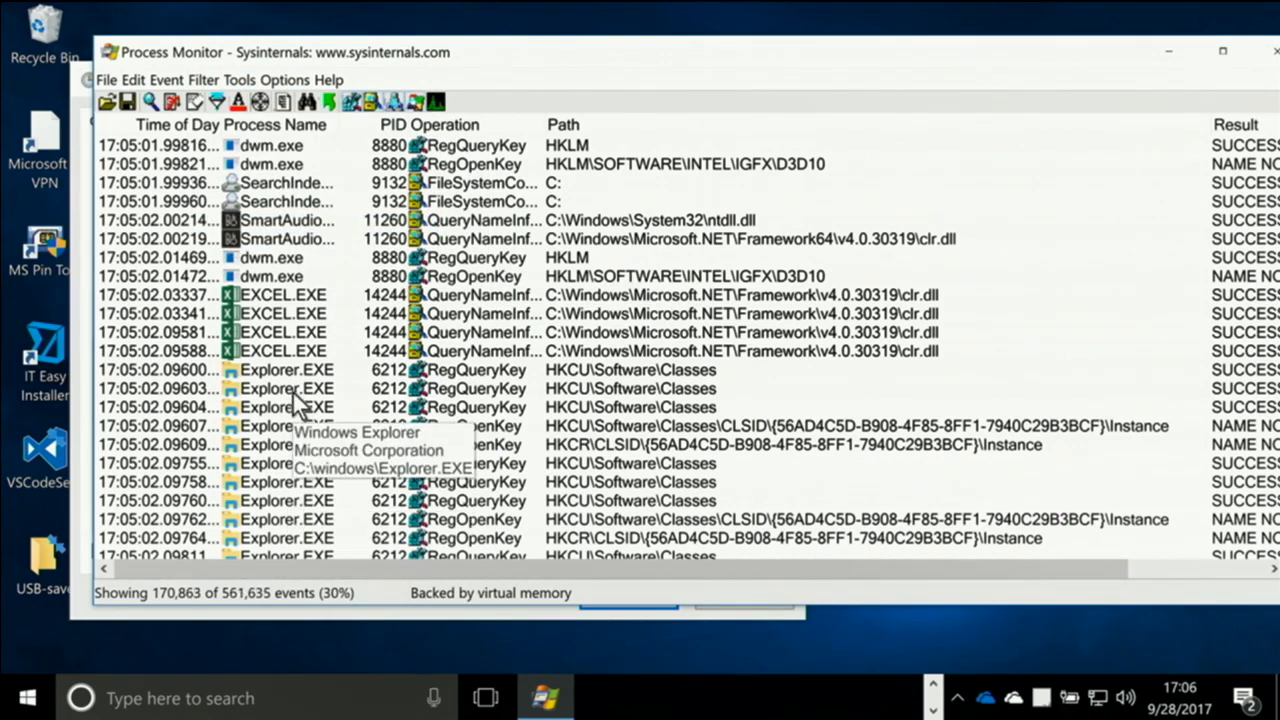
# Clear the captured events and look over the current filter conditions without changing them
pyautogui.hotkey('ctrl', 'x')
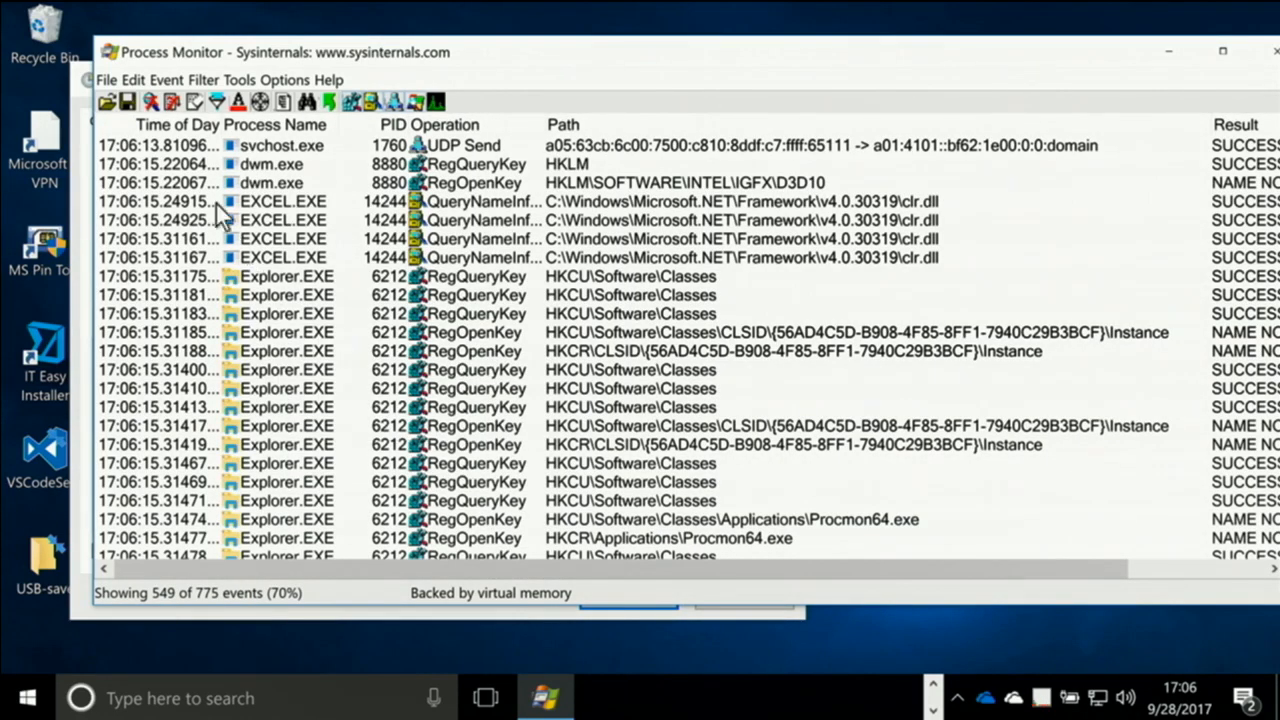
pyautogui.click(216, 102)
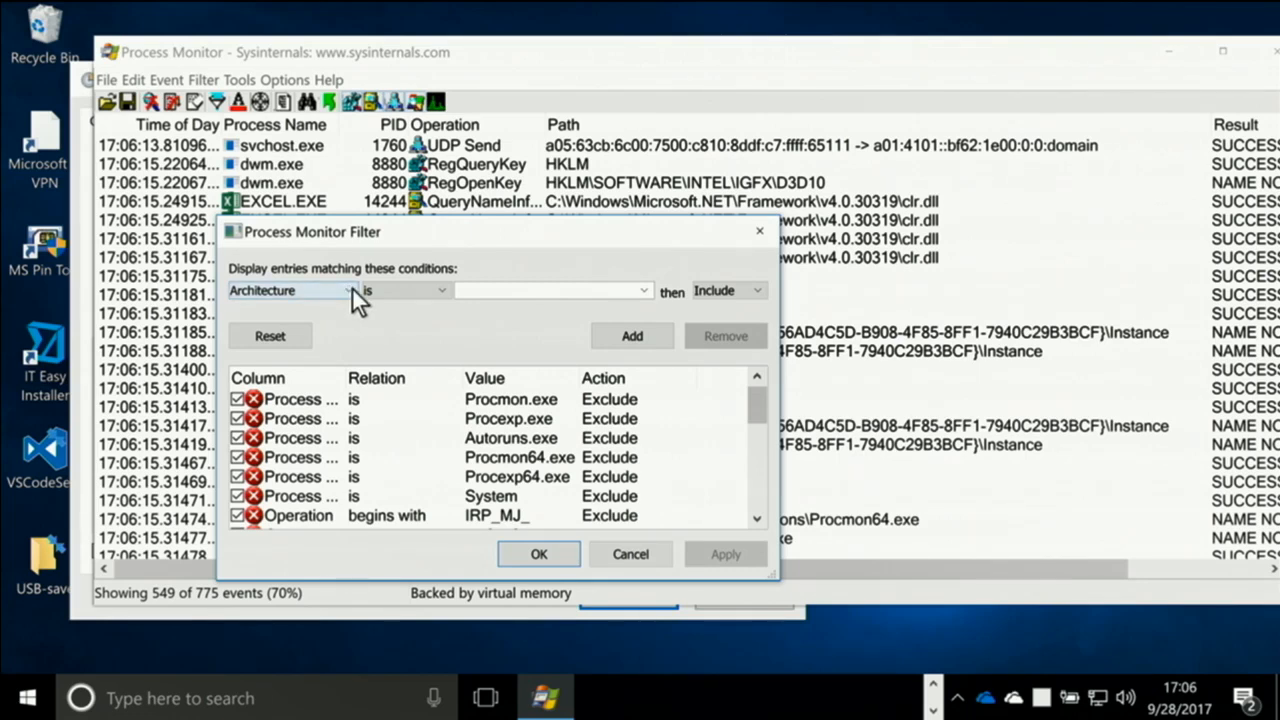
pyautogui.click(624, 555)
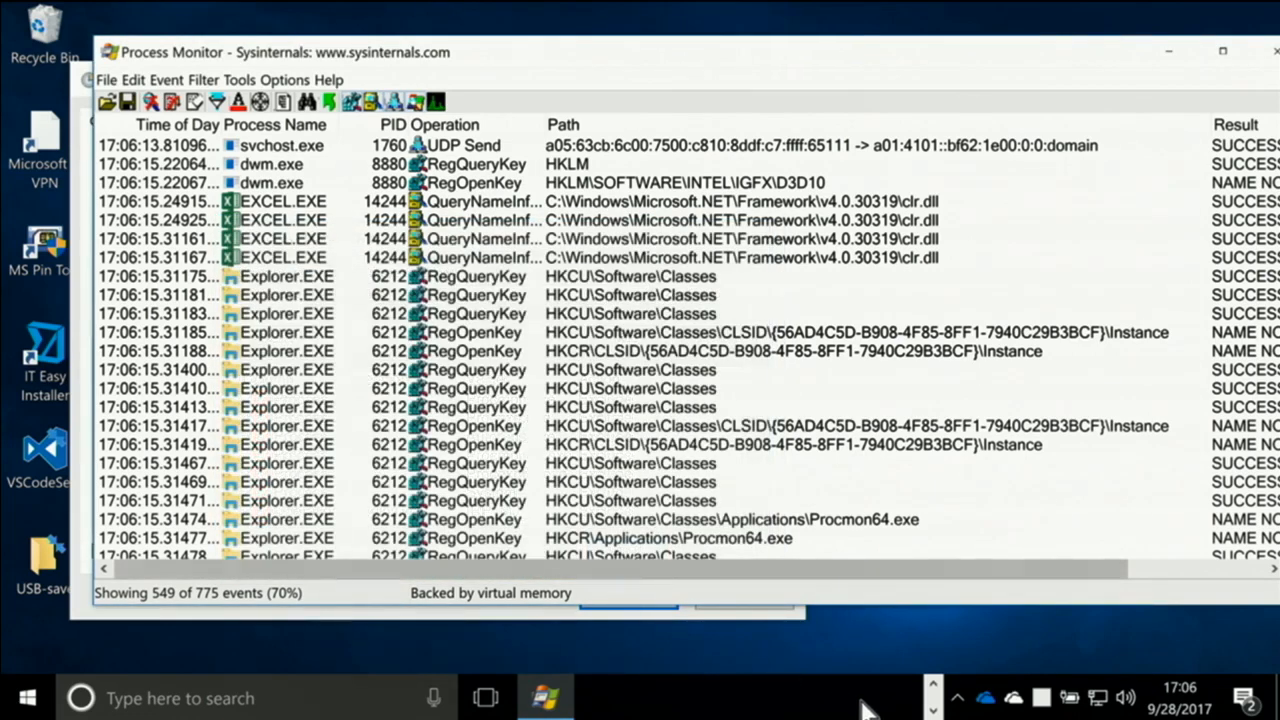
# Place the Excel workbook behind Process Monitor, and clear the captured events with capture disabled
pyautogui.click(932, 686)
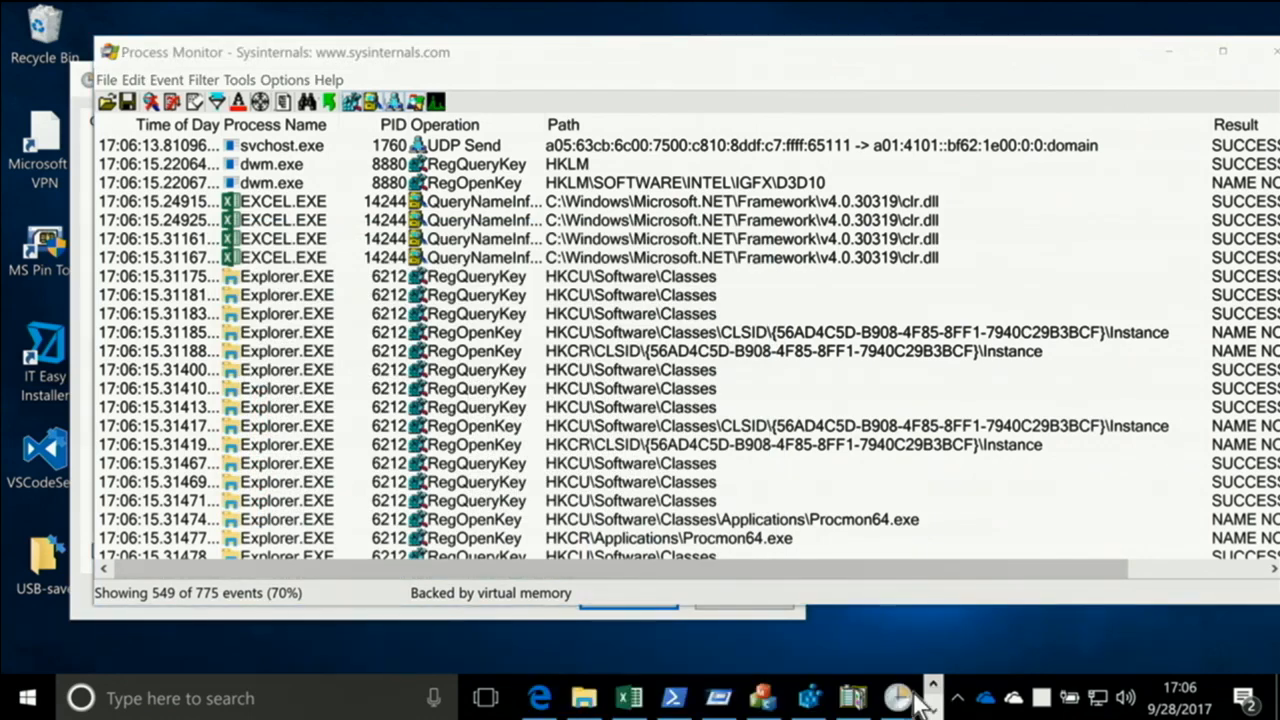
pyautogui.click(629, 698)
pyautogui.hotkey('alt', 'Tab')
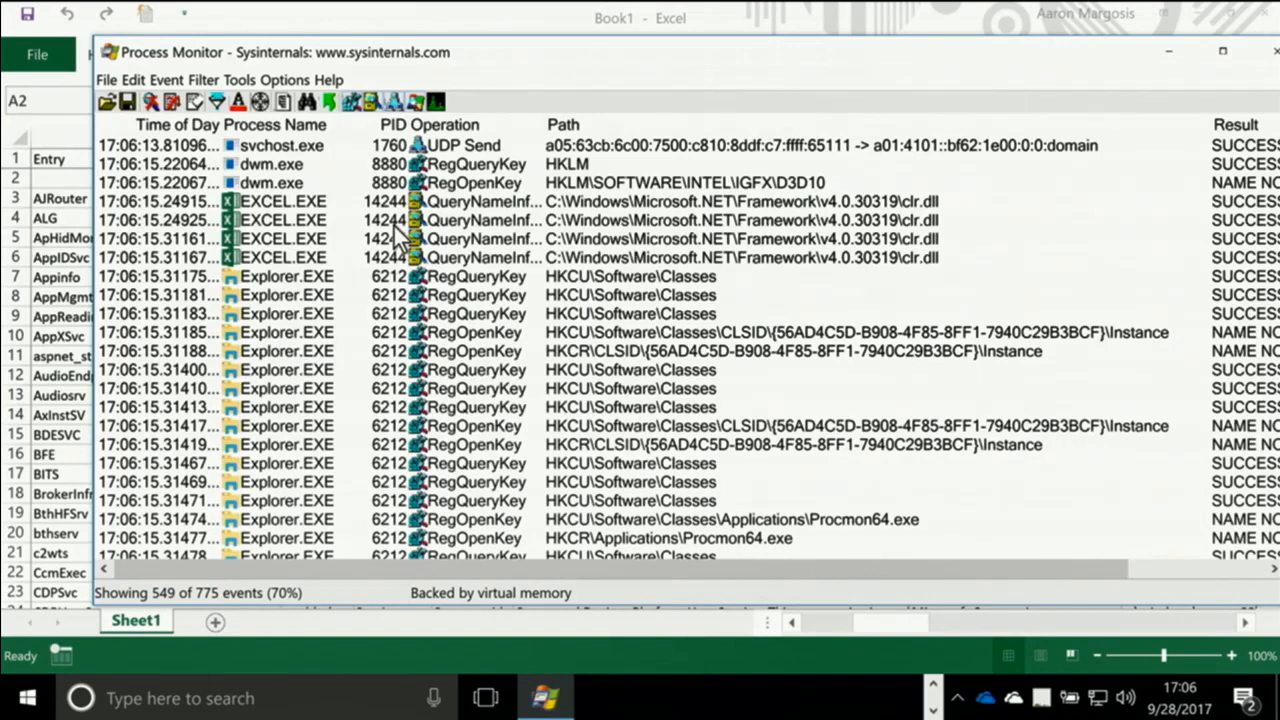
pyautogui.hotkey('ctrl', 'e')
pyautogui.hotkey('ctrl', 'x')
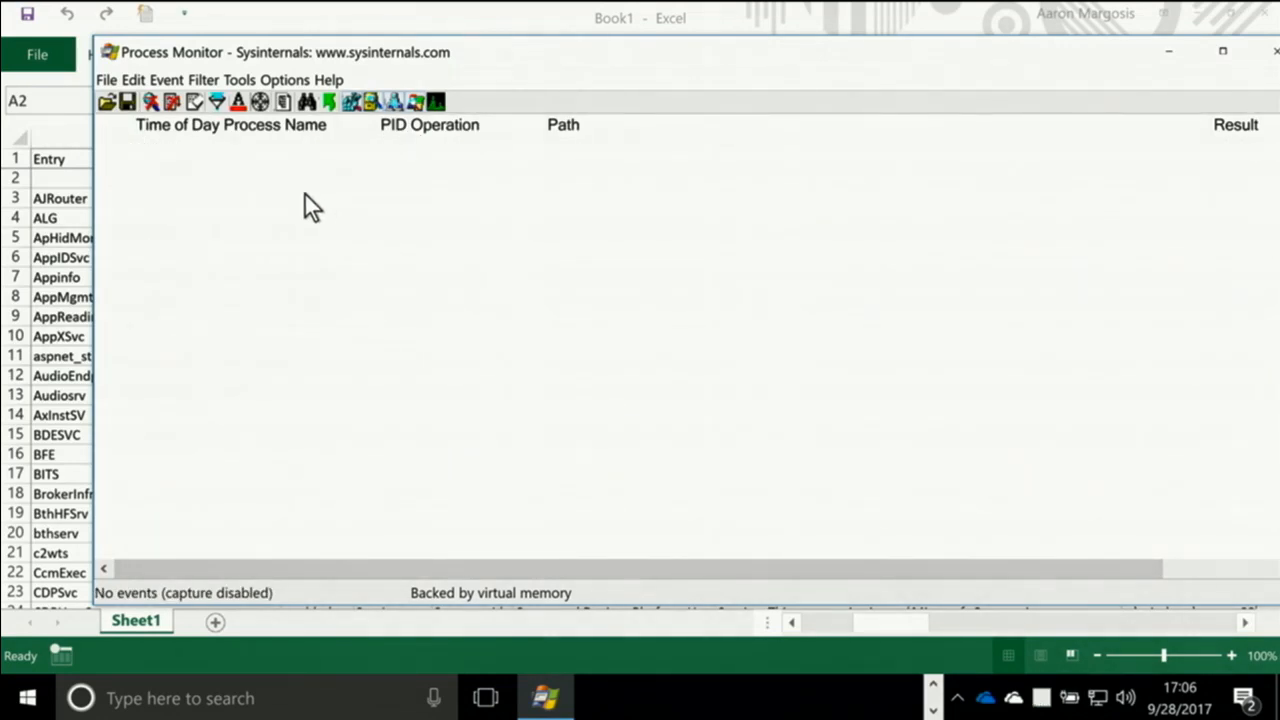
# Try composing an include filter condition for the process name excel.exe, and dismiss the filter settings without adding it
pyautogui.click(217, 102)
pyautogui.click(314, 295)
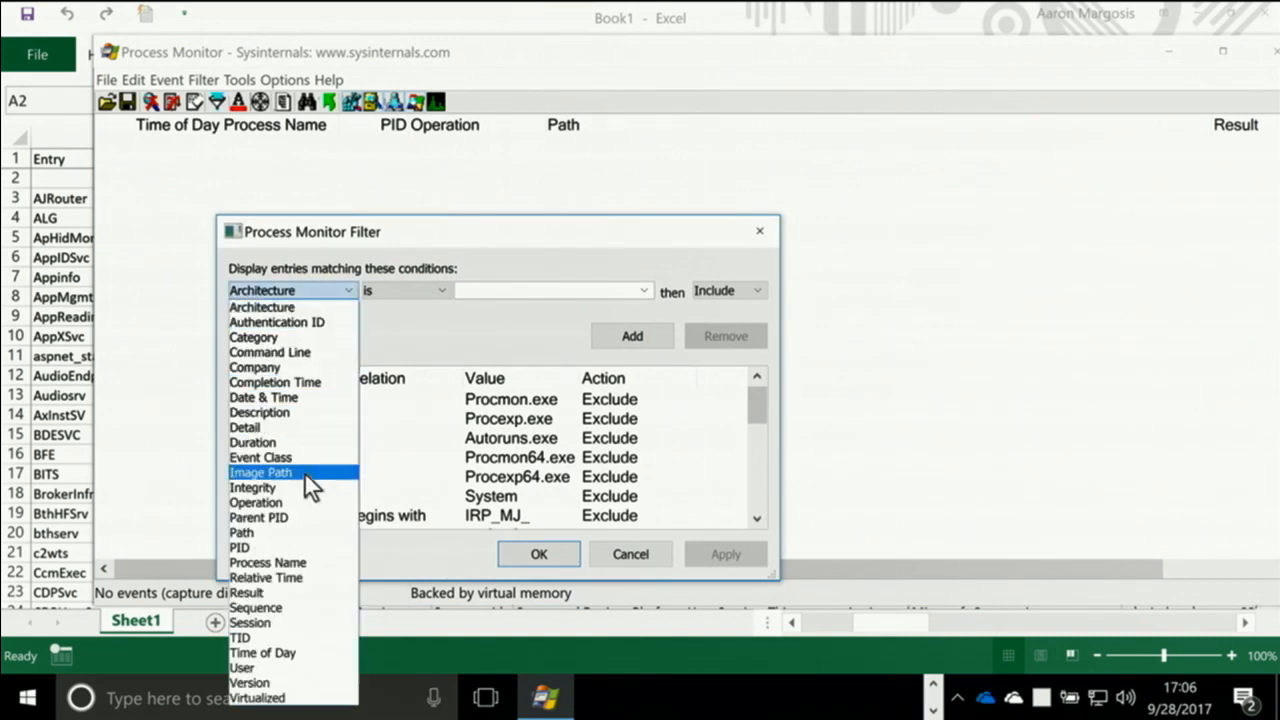
pyautogui.click(300, 563)
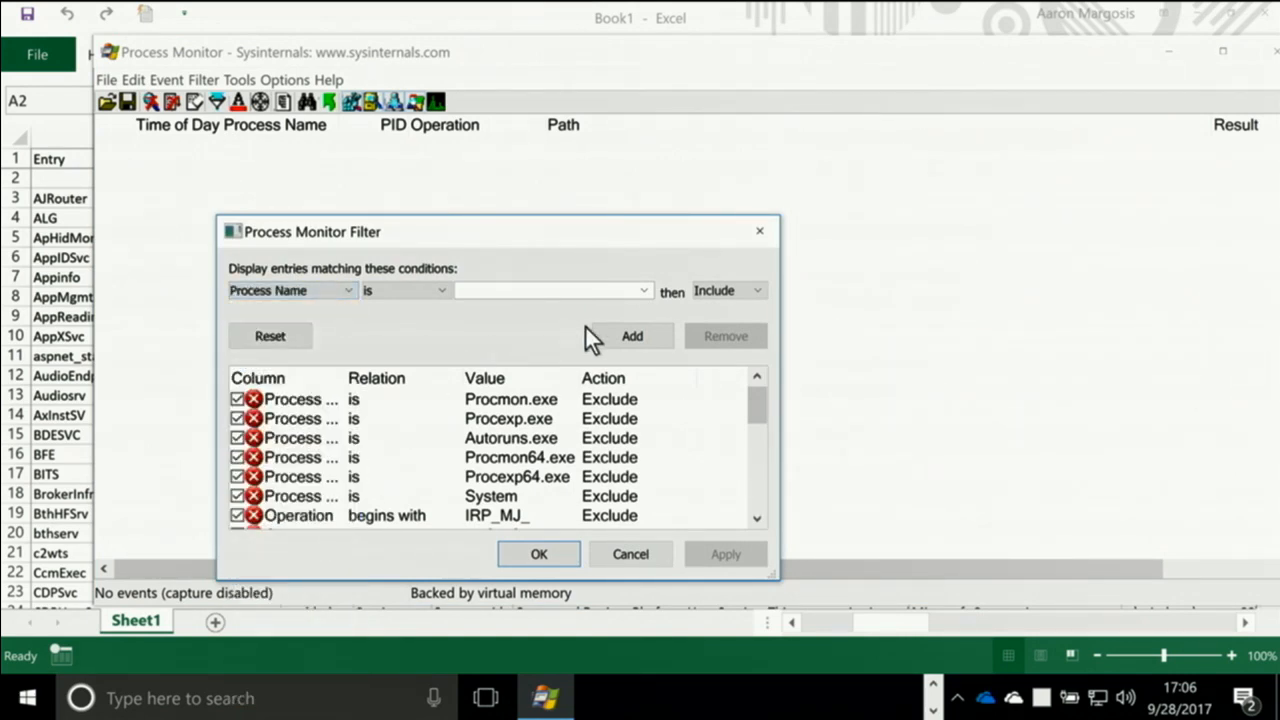
pyautogui.click(645, 290)
pyautogui.click(639, 288)
pyautogui.write('k')
pyautogui.press('BackSpace')
pyautogui.write('excel.exe')
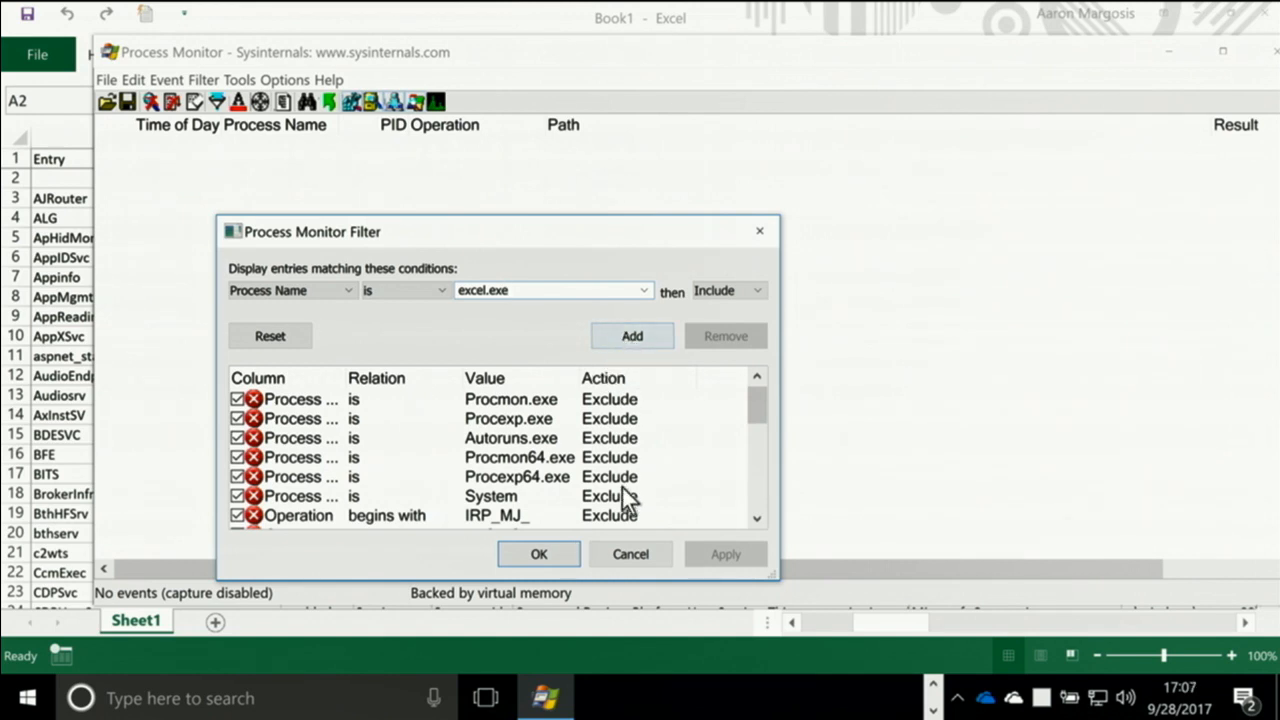
pyautogui.click(633, 556)
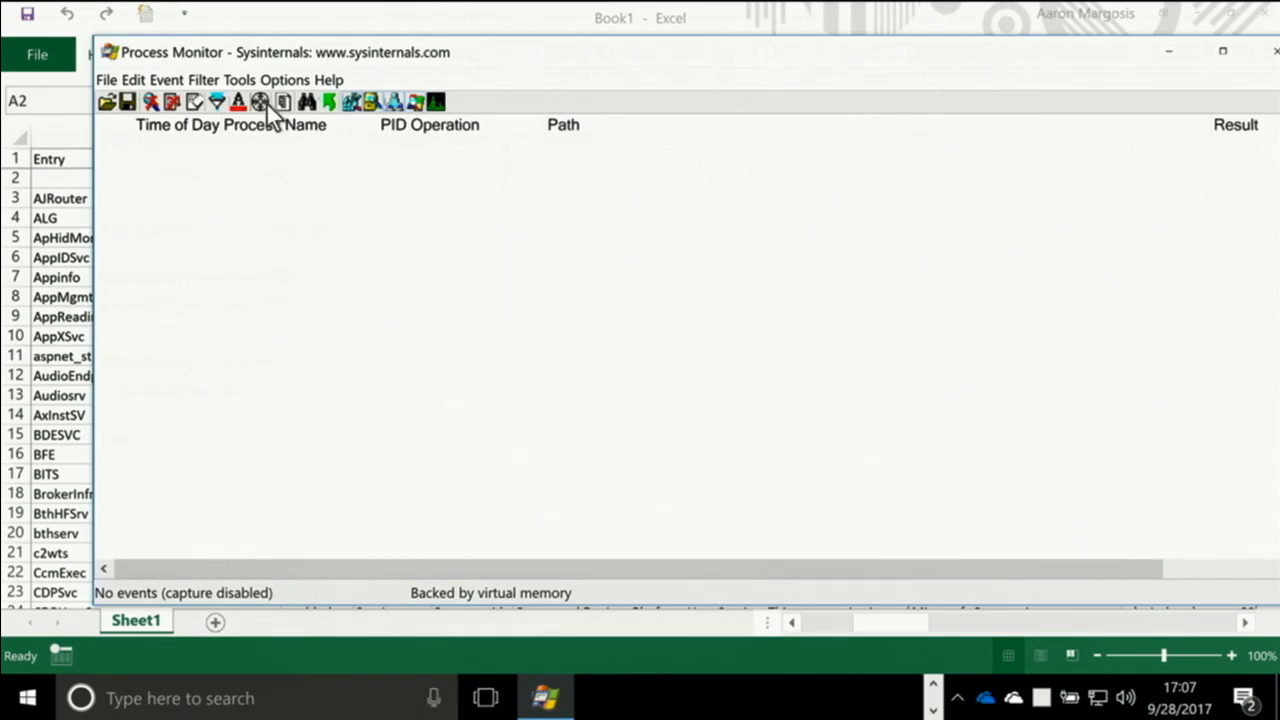
# Restrict the filter to the process that owns the Excel window, and clear the events of a short test capture
pyautogui.moveTo(265, 102); pyautogui.dragTo(232, 201)
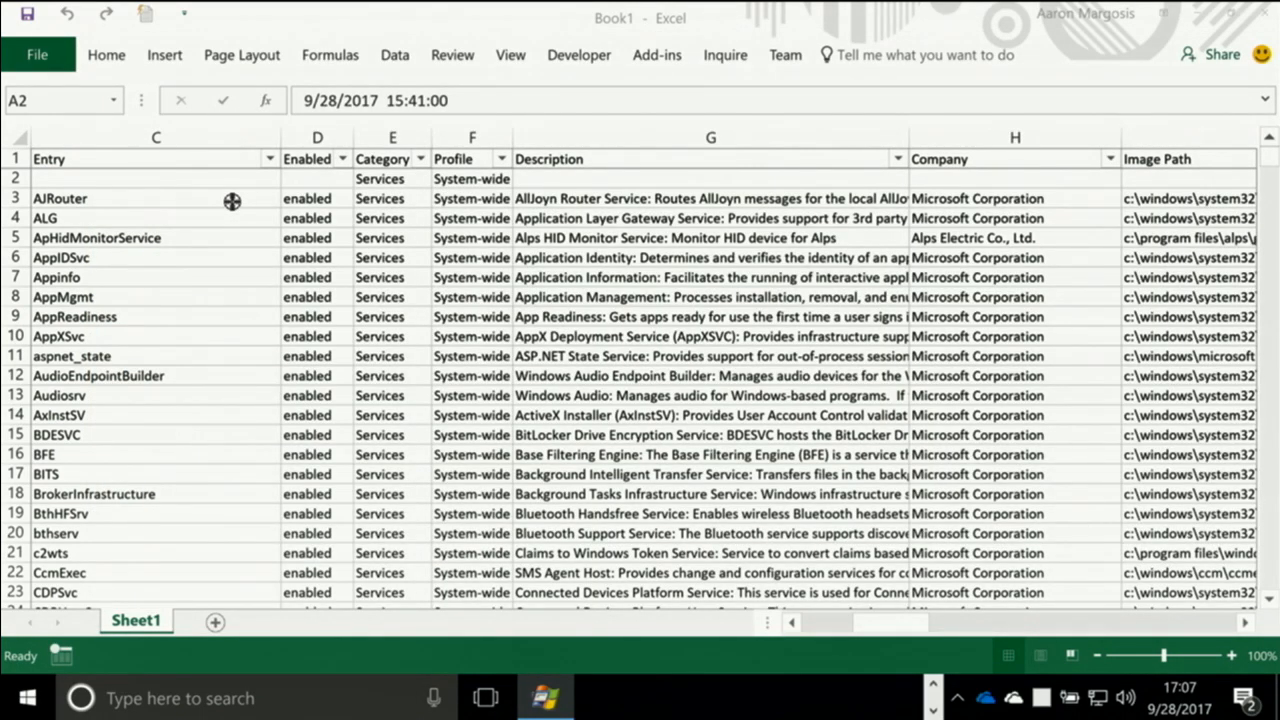
pyautogui.moveTo(232, 201); pyautogui.dragTo(233, 204)
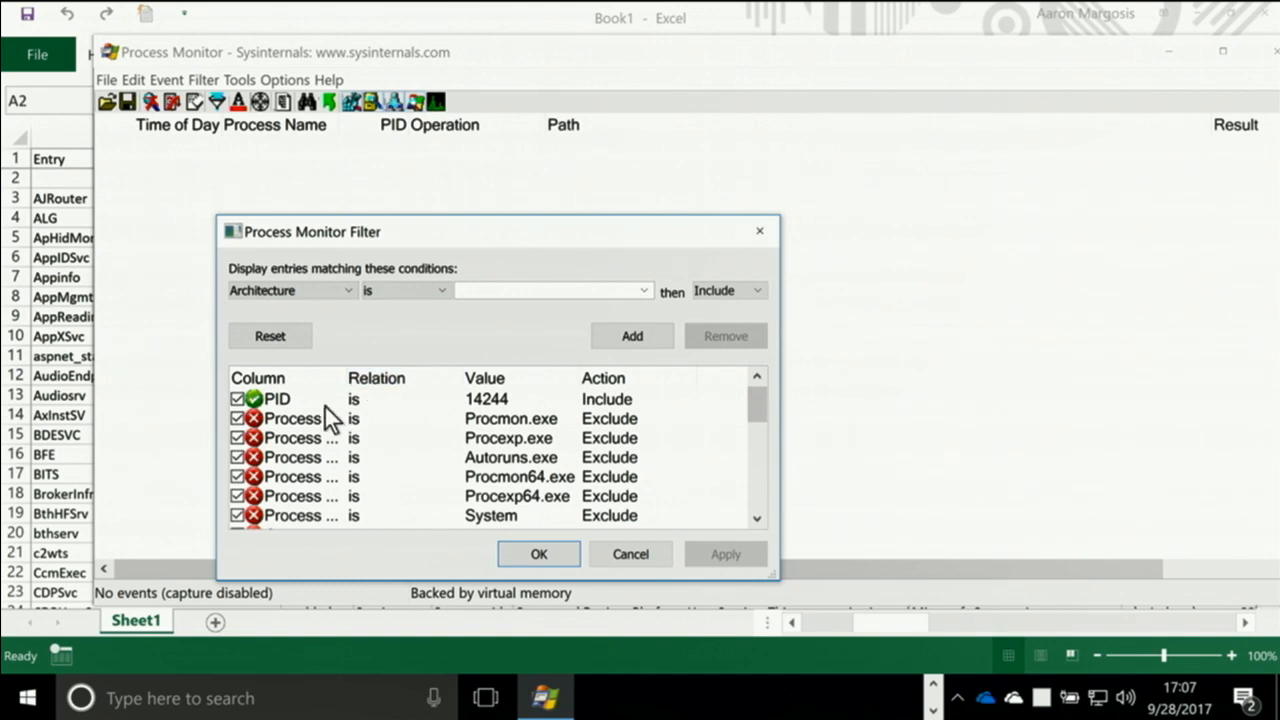
pyautogui.click(538, 554)
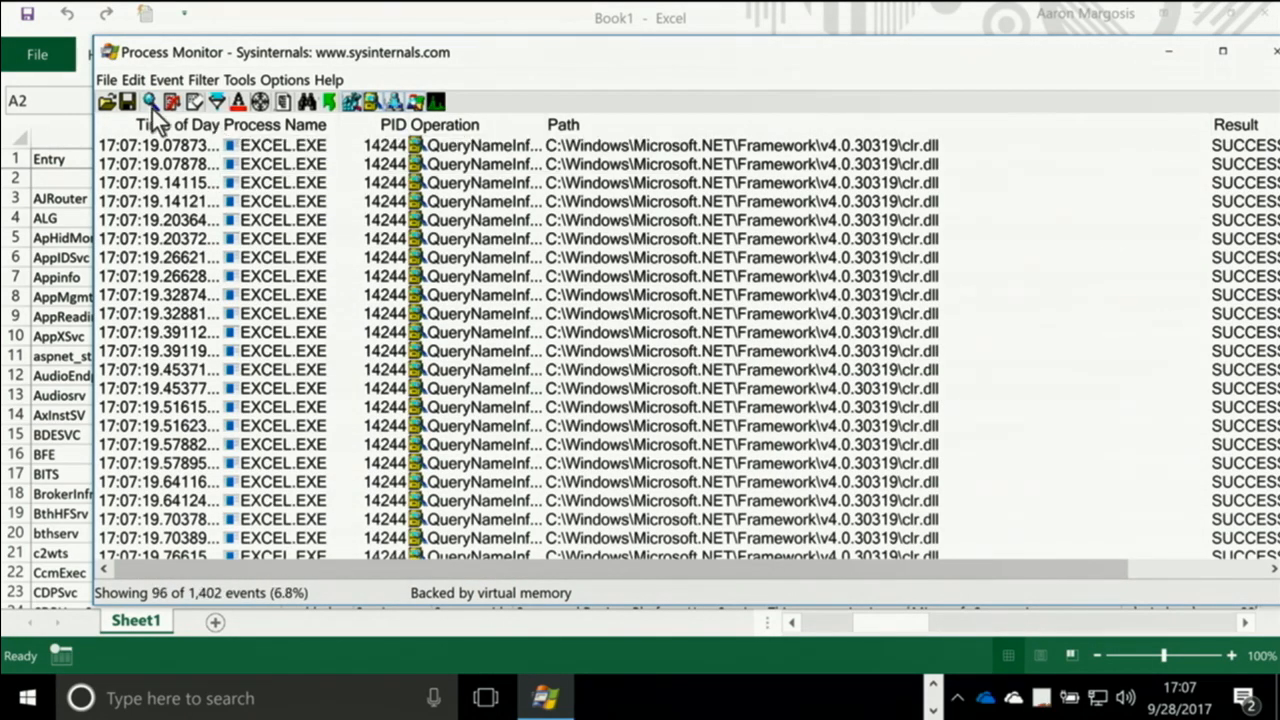
pyautogui.click(194, 102)
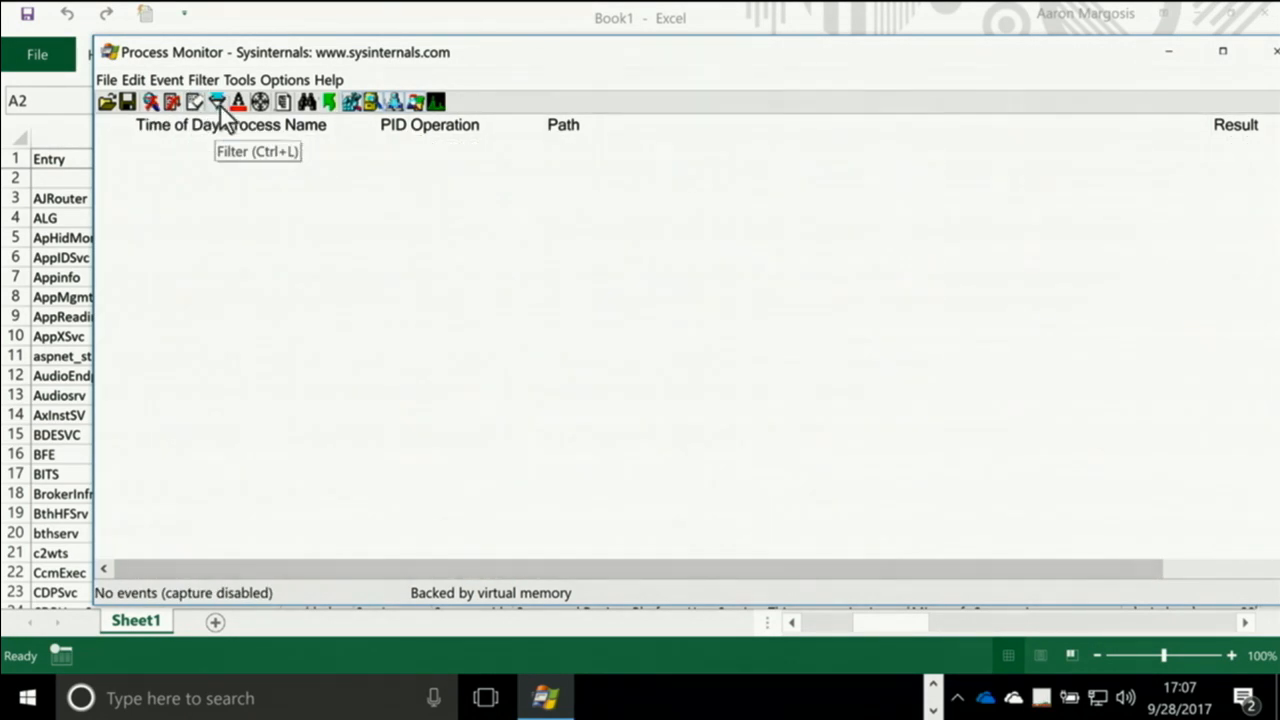
# Add a filter rule that includes events whose Event Class is Registry
pyautogui.click(217, 102)
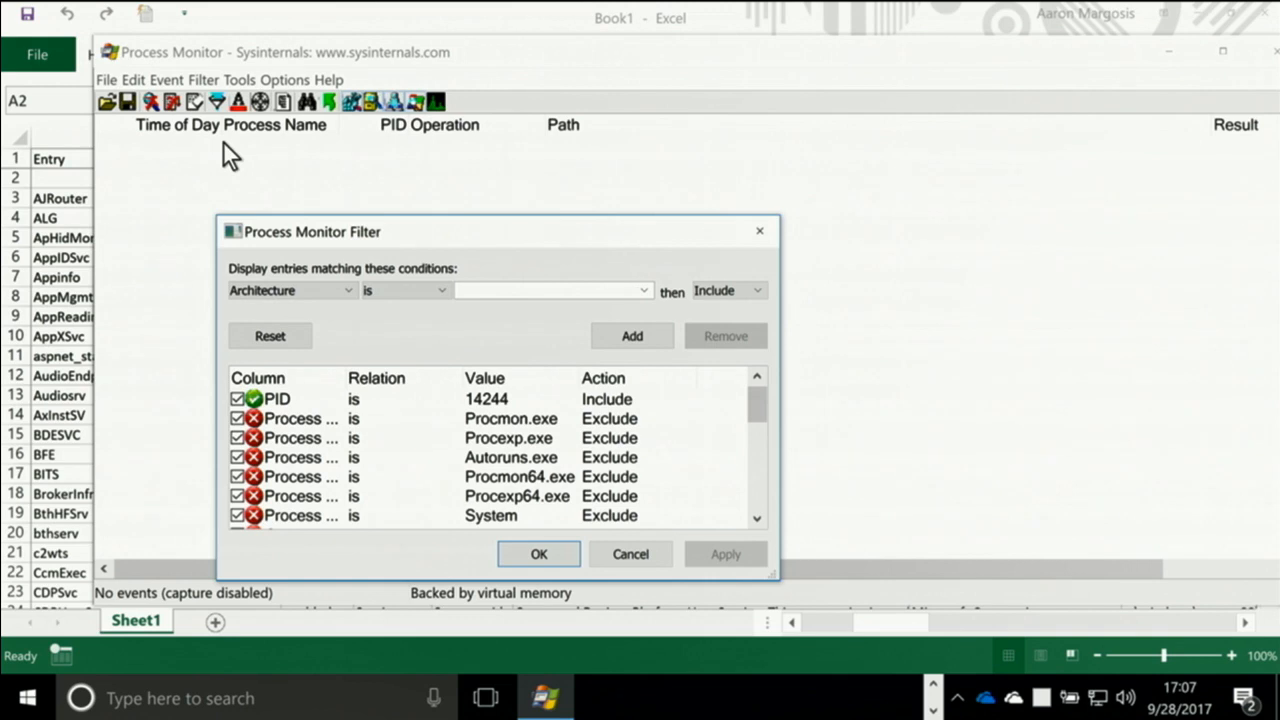
pyautogui.click(341, 291)
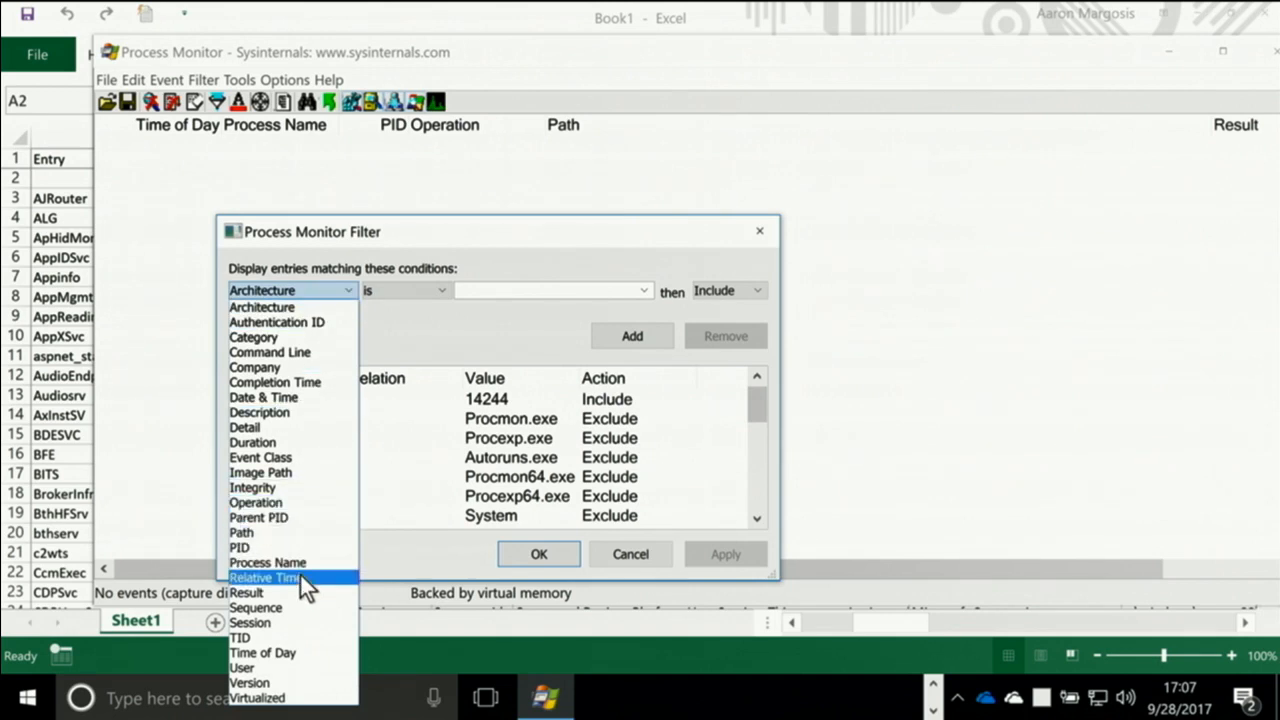
pyautogui.click(290, 457)
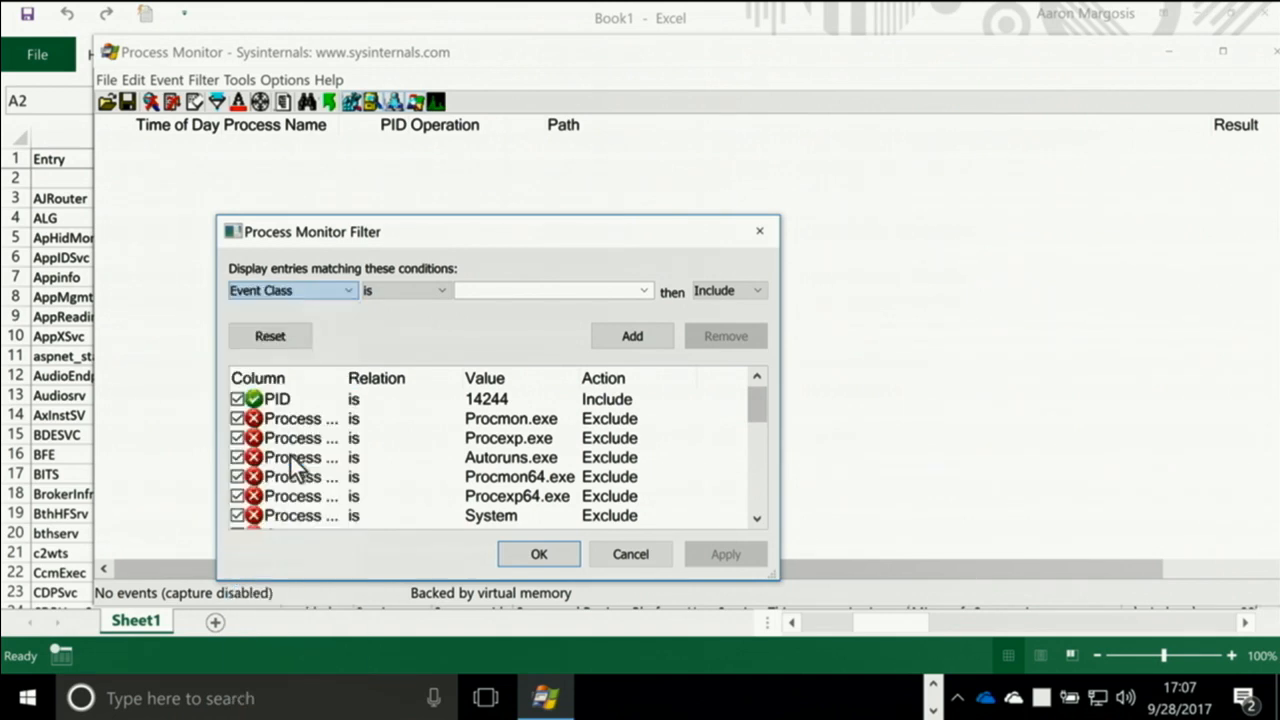
pyautogui.click(645, 291)
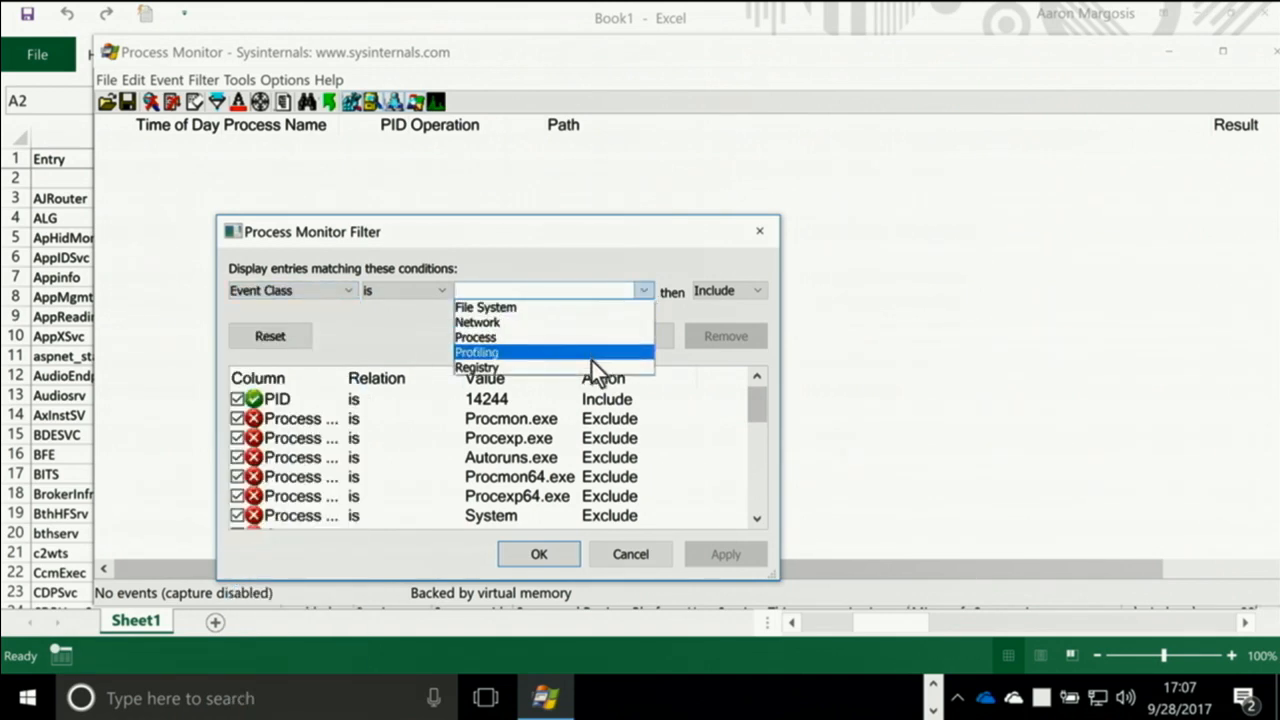
pyautogui.click(594, 364)
pyautogui.click(616, 338)
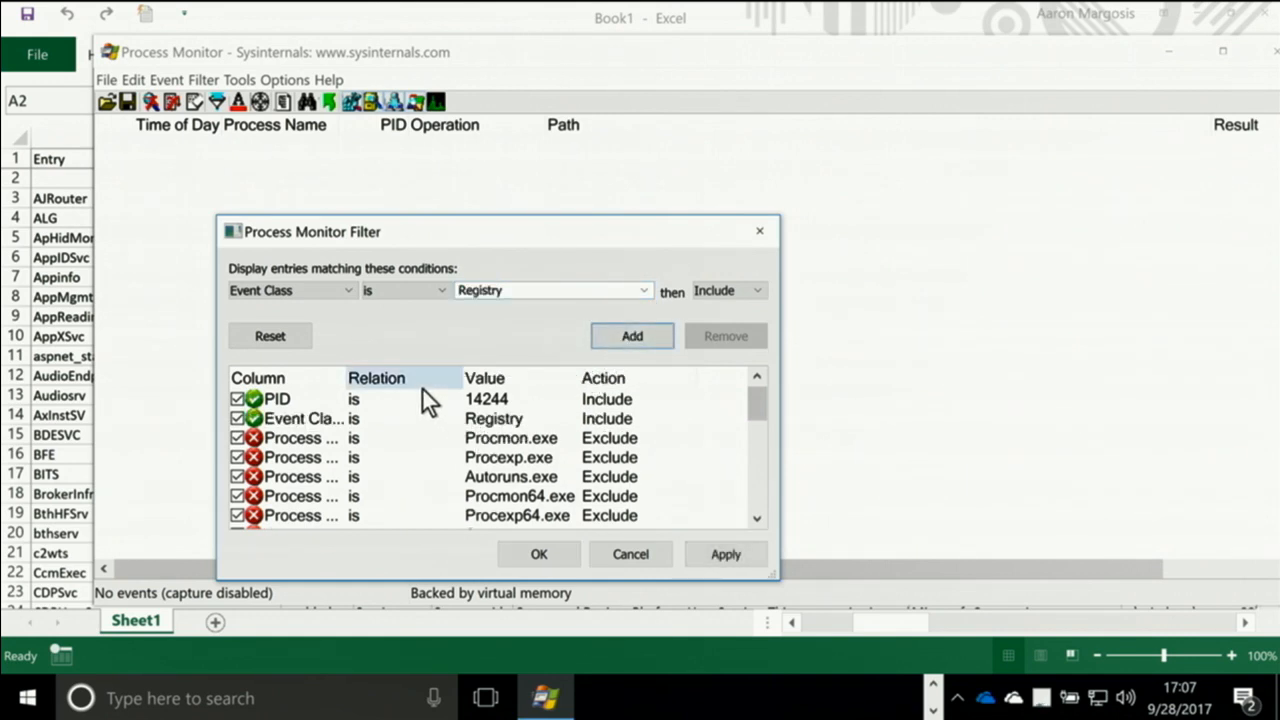
# Add a filter rule that includes events whose Category is Write, and apply the filter
pyautogui.click(347, 289)
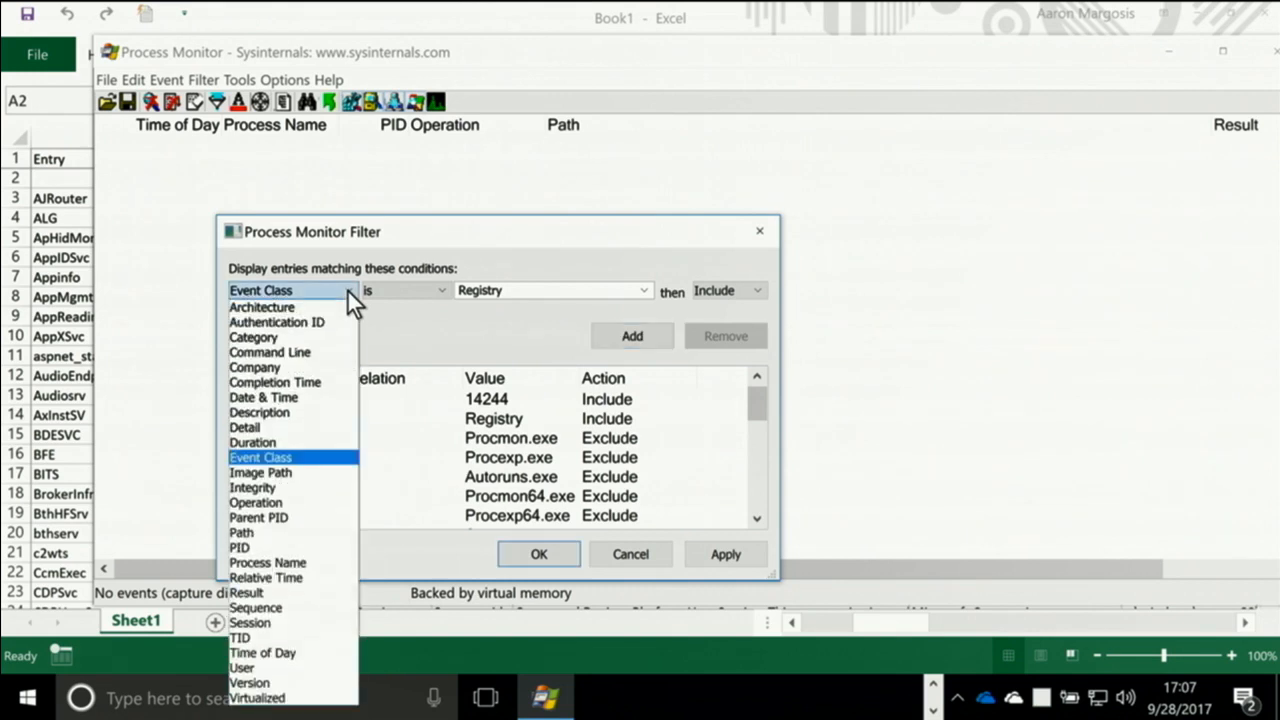
pyautogui.click(326, 340)
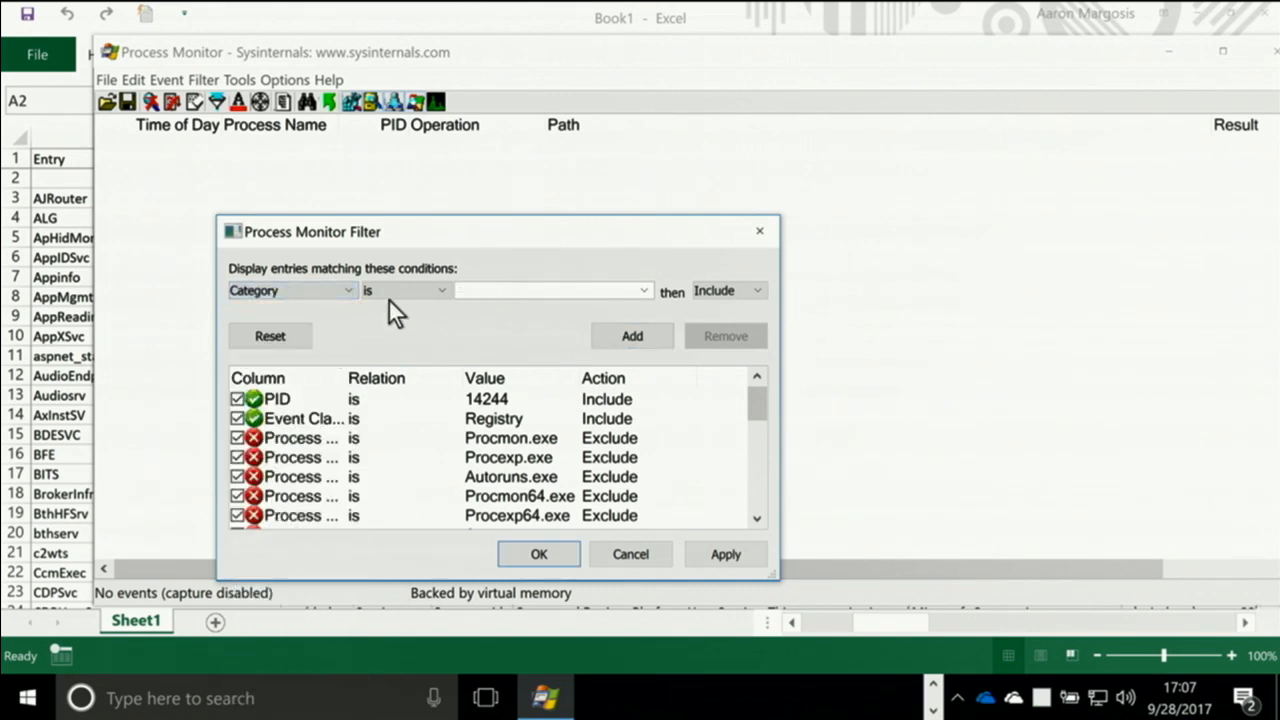
pyautogui.click(643, 290)
pyautogui.click(606, 352)
pyautogui.click(628, 338)
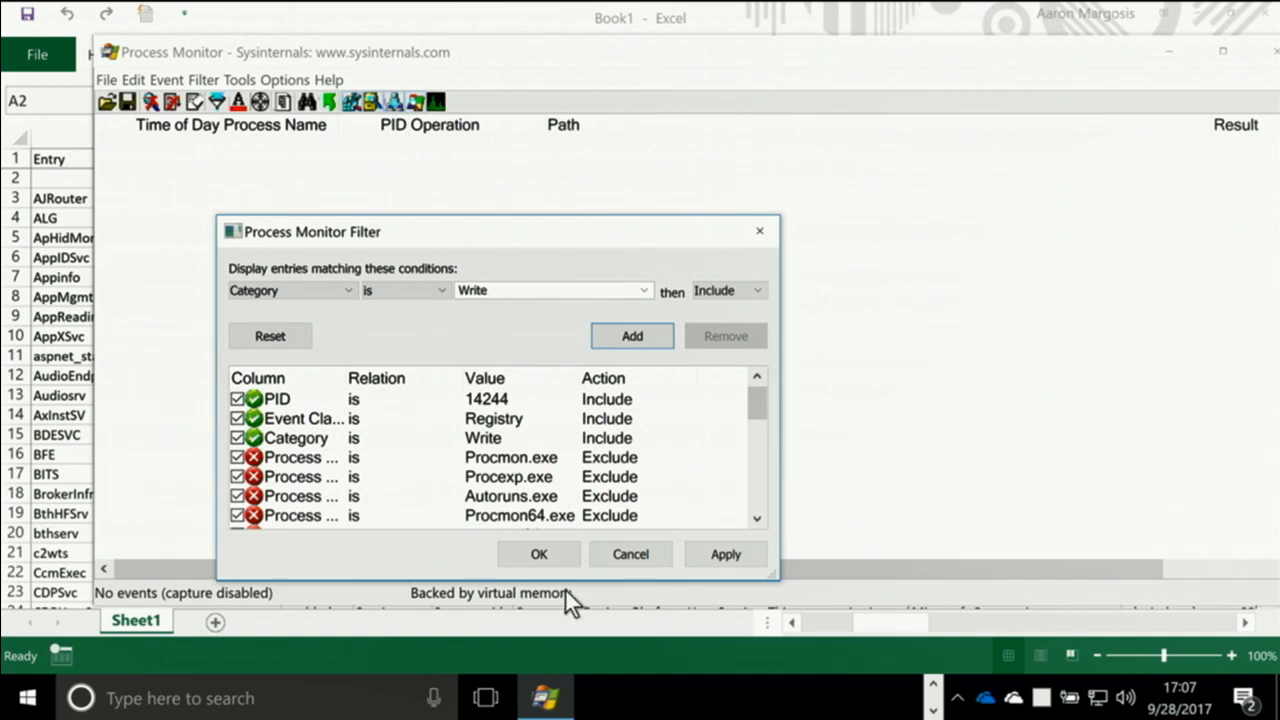
pyautogui.click(567, 553)
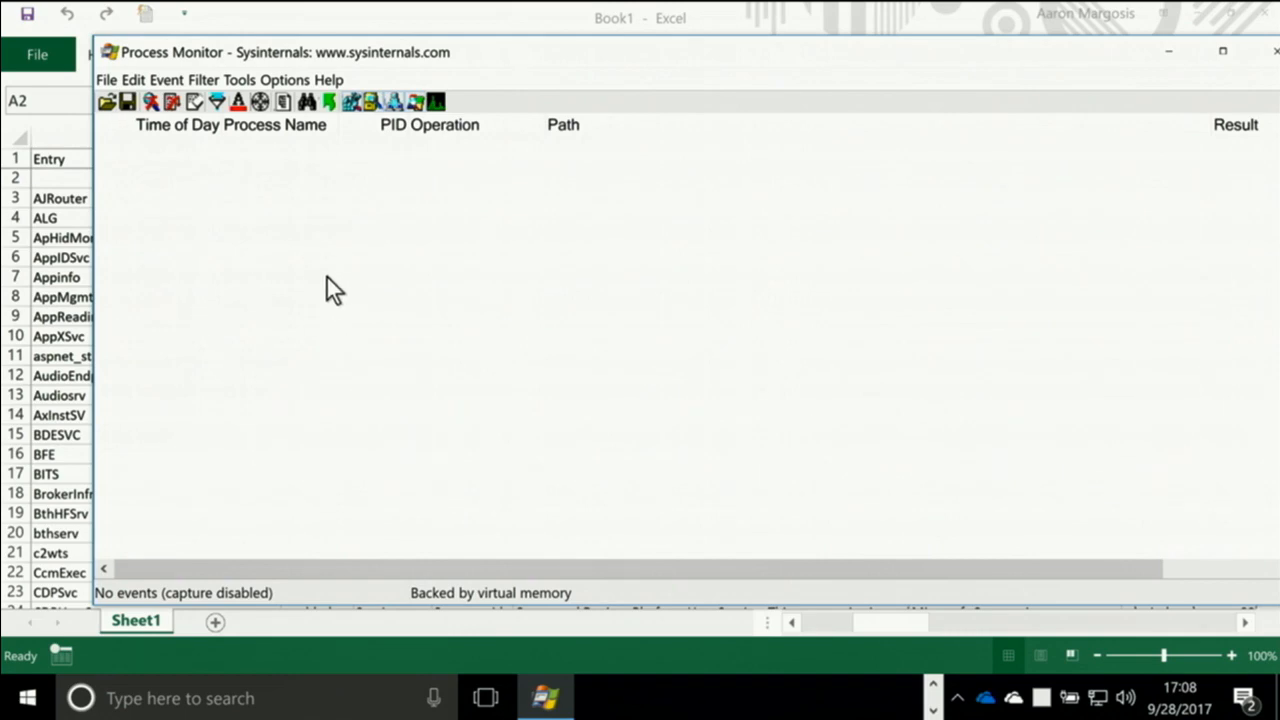
# Switch to Excel, move its window aside to uncover Process Monitor, and open the Excel Options
pyautogui.click(263, 14)
pyautogui.moveTo(263, 14); pyautogui.dragTo(939, 77)
pyautogui.click(569, 110)
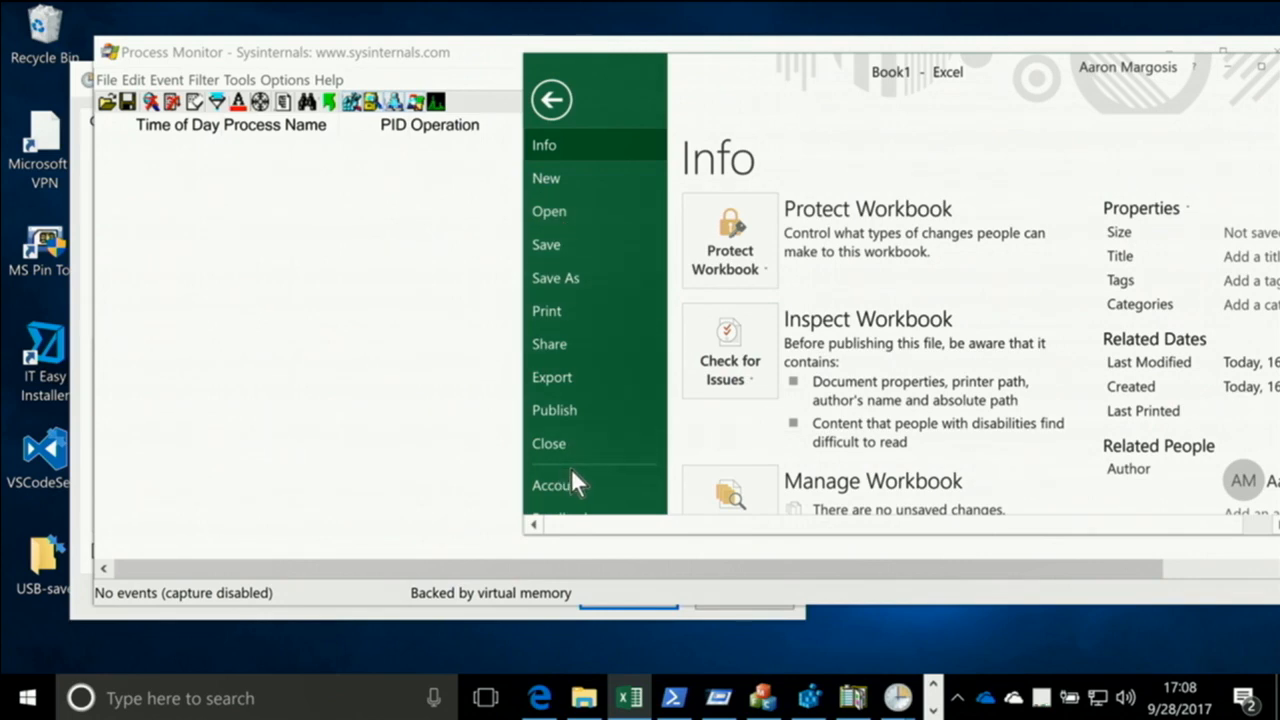
pyautogui.scroll(-3, 571, 468)
pyautogui.scroll(-1, 577, 462)
pyautogui.click(560, 386)
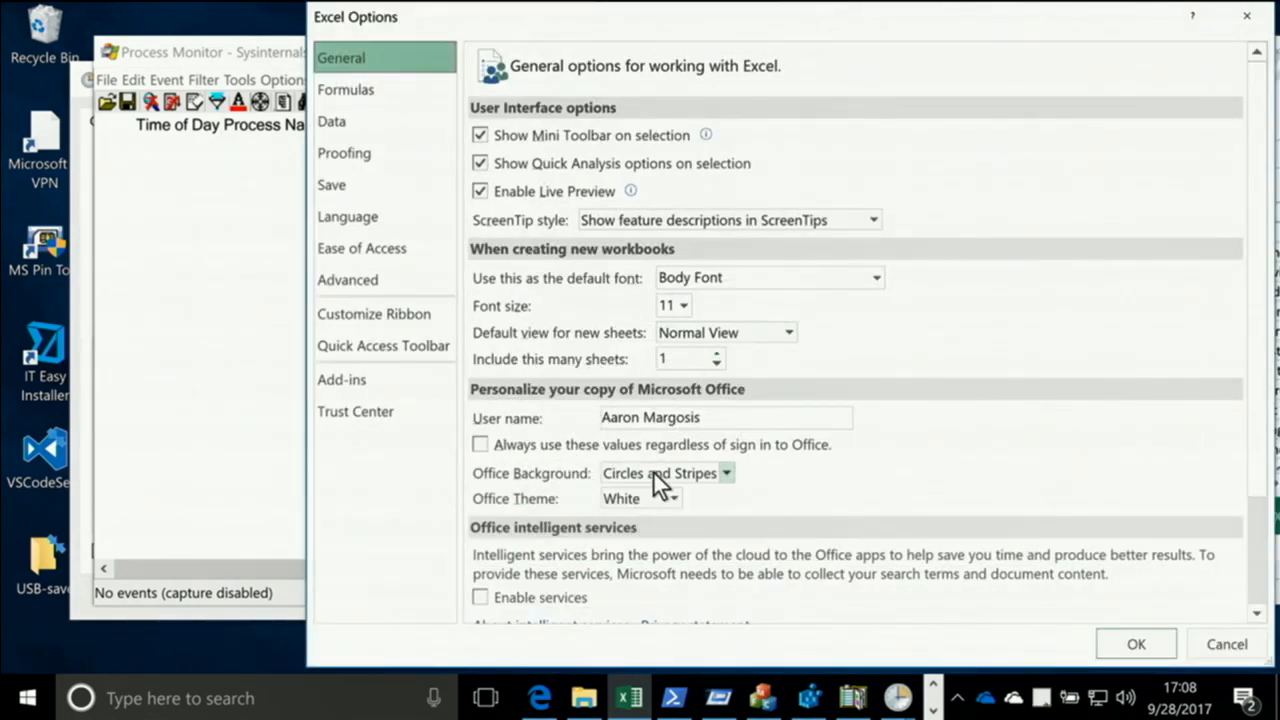
# Choose a different Office Theme in place of White in the general Excel Options
pyautogui.click(653, 471)
pyautogui.click(654, 474)
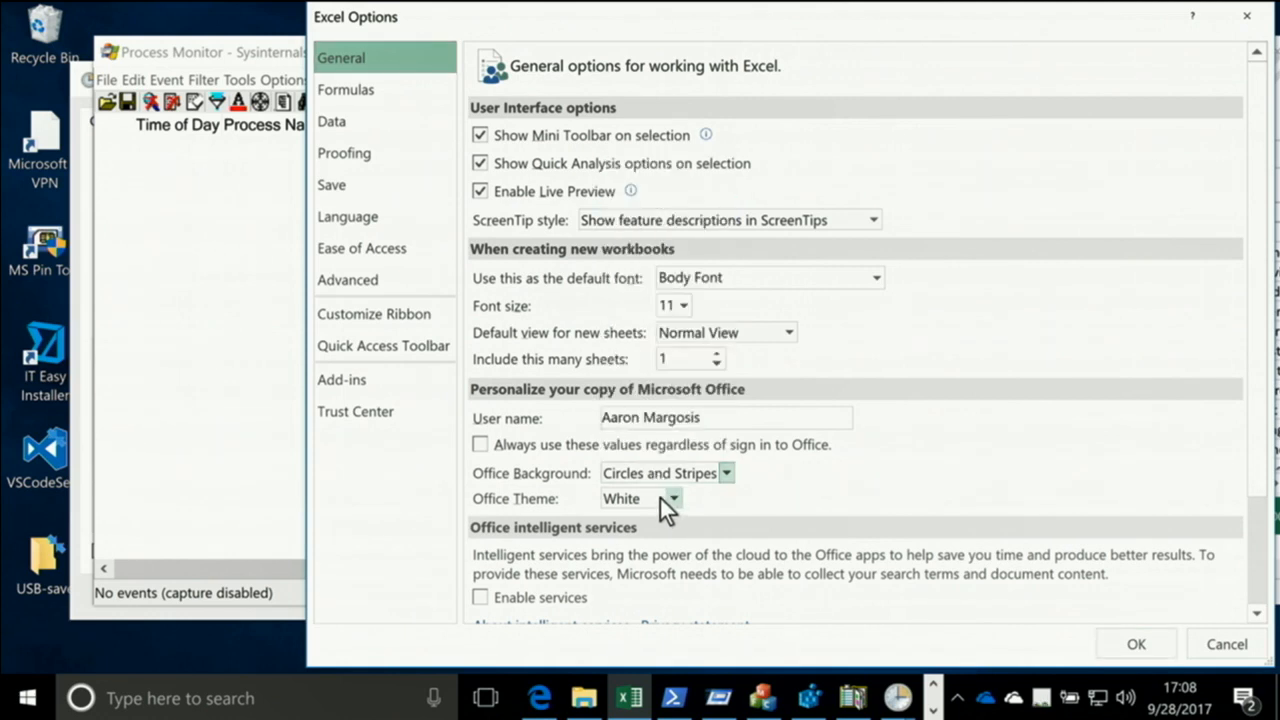
pyautogui.click(660, 498)
pyautogui.click(654, 517)
# Capture events in Process Monitor while confirming the Excel Options, and stop the capture
pyautogui.click(153, 106)
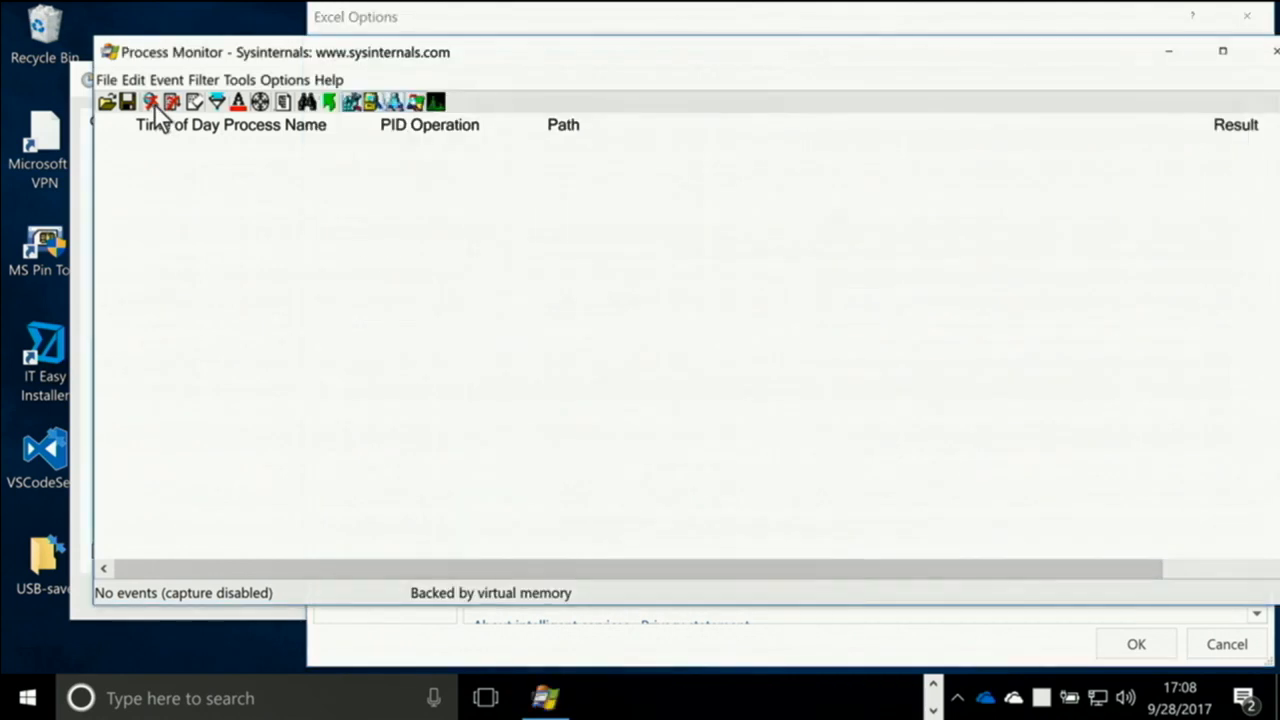
pyautogui.click(153, 106)
pyautogui.click(1136, 646)
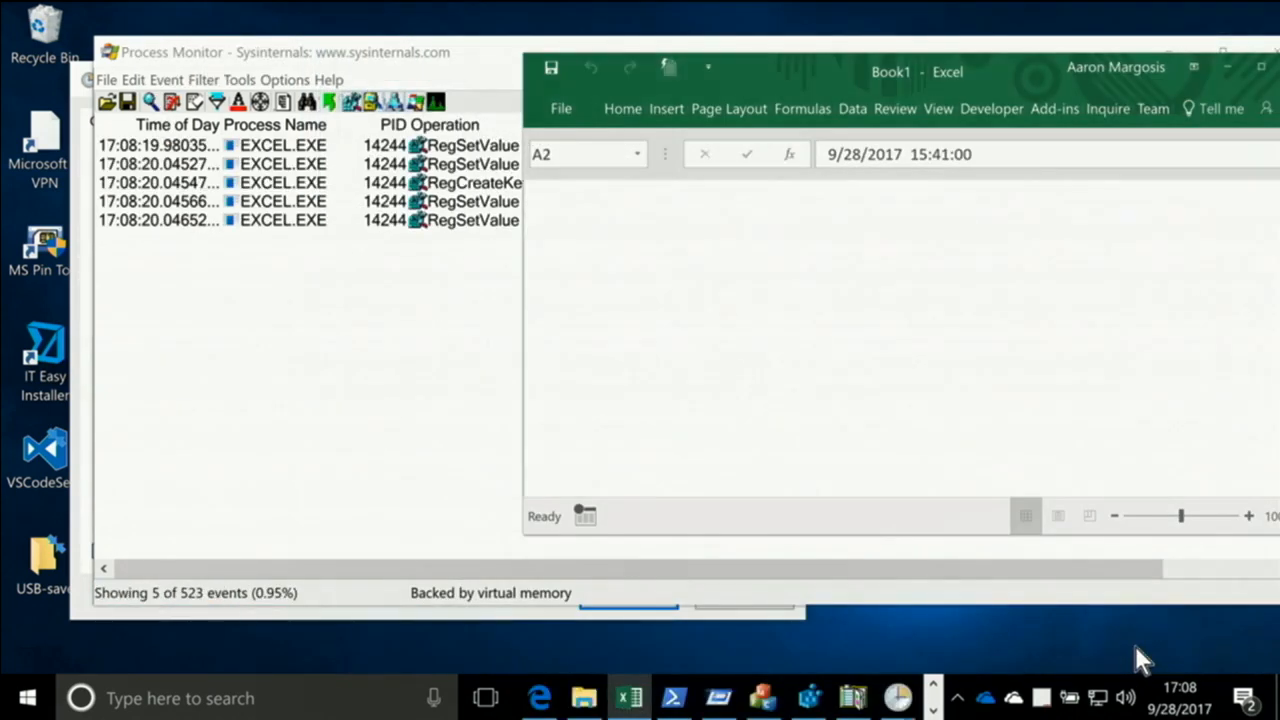
pyautogui.click(152, 106)
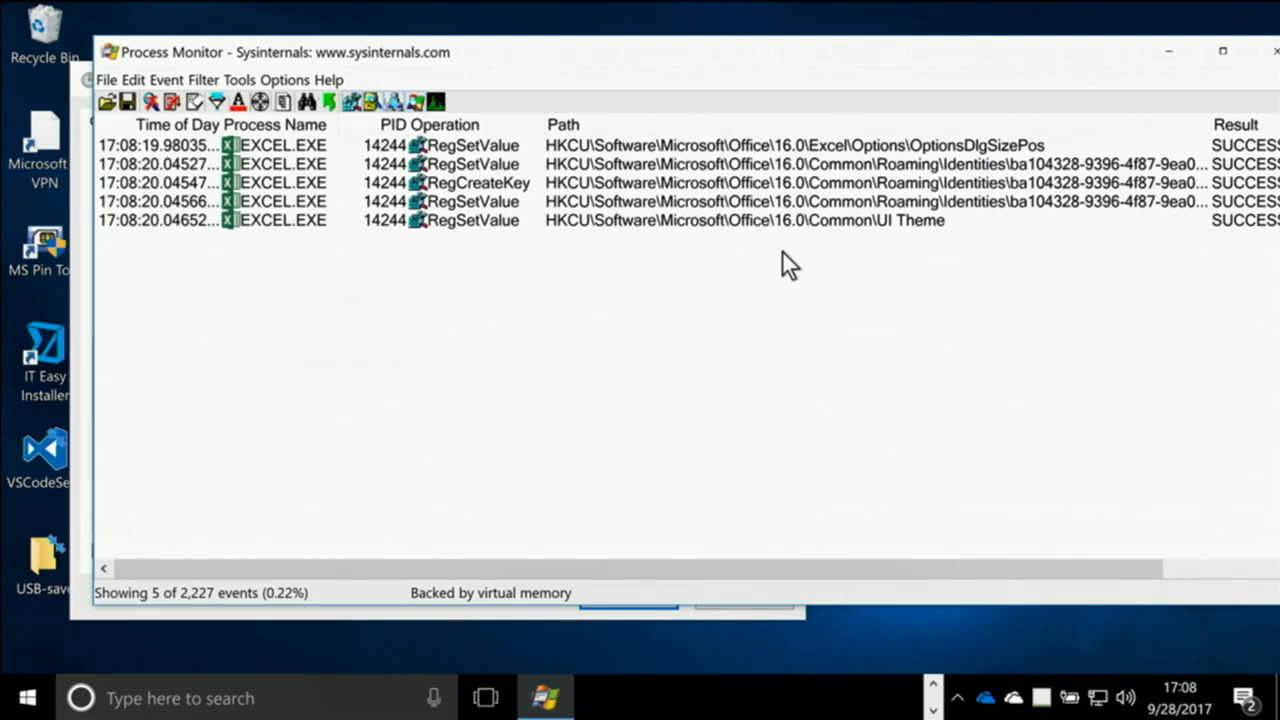
# Examine the details and available actions of the captured RegSetValue event on the Office UI Theme path
pyautogui.click(833, 224)
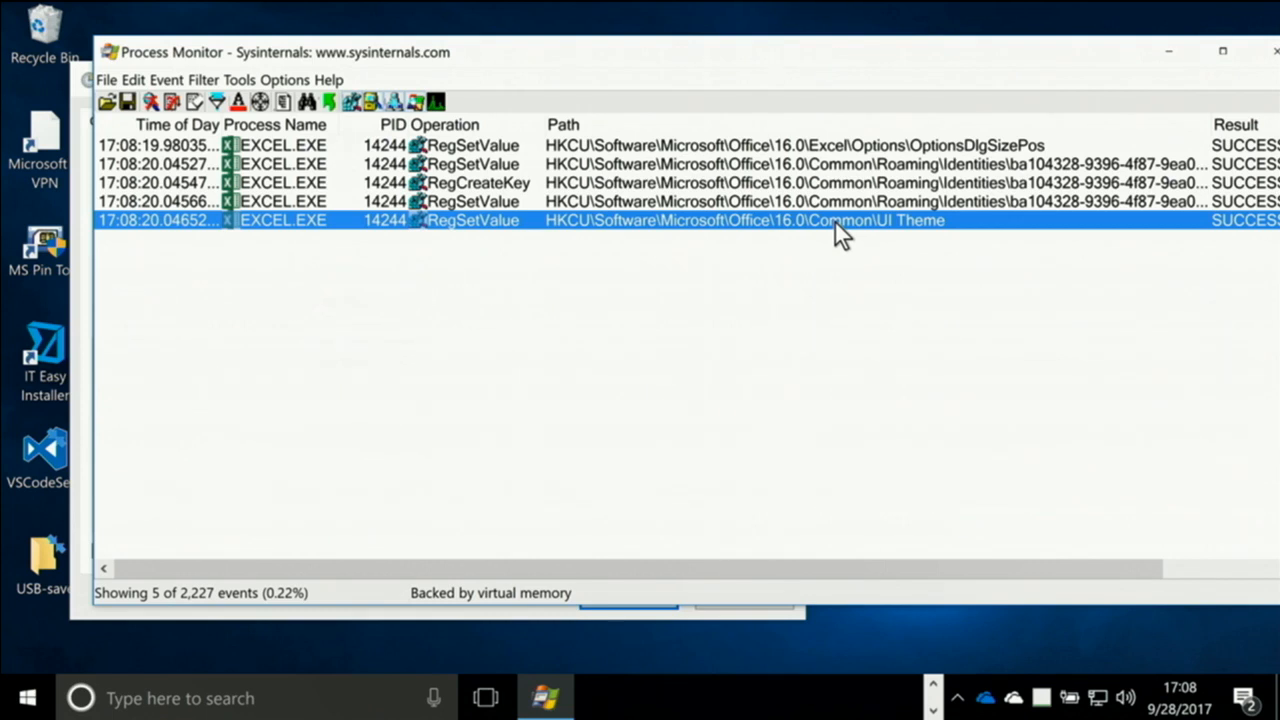
pyautogui.moveTo(990, 575); pyautogui.dragTo(1195, 557)
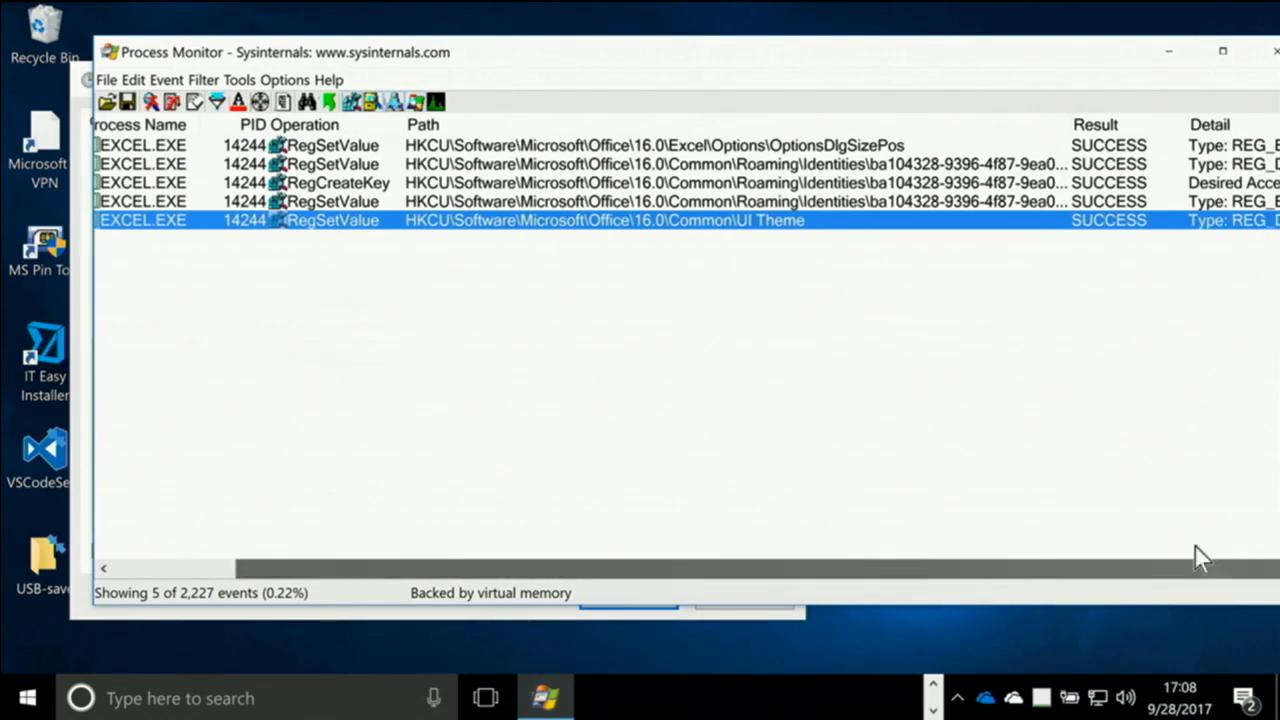
pyautogui.doubleClick(700, 218)
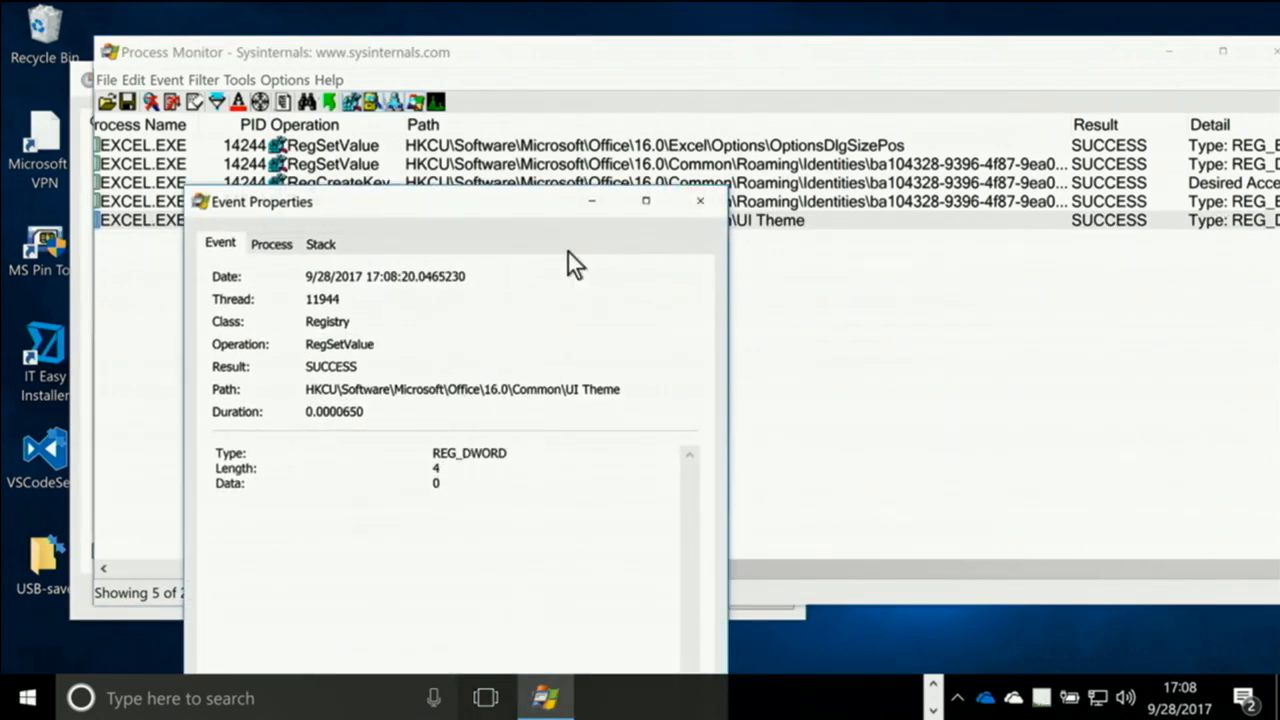
pyautogui.click(698, 200)
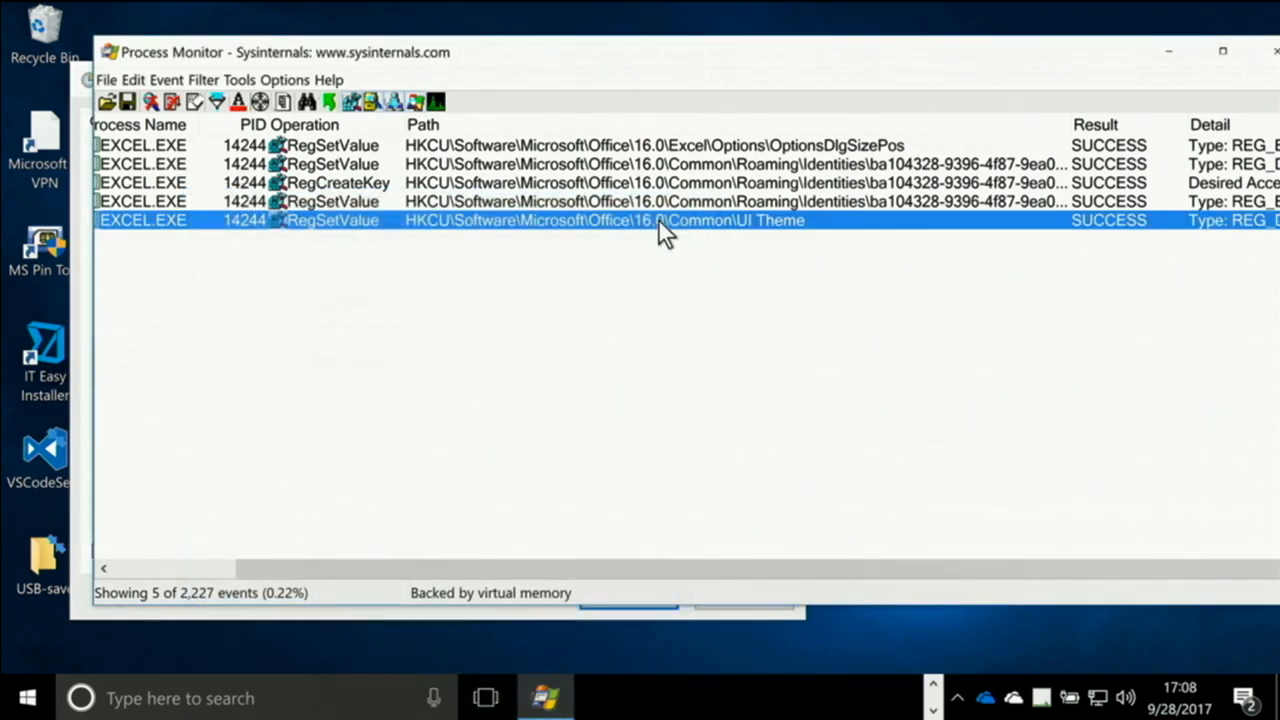
pyautogui.rightClick(658, 218)
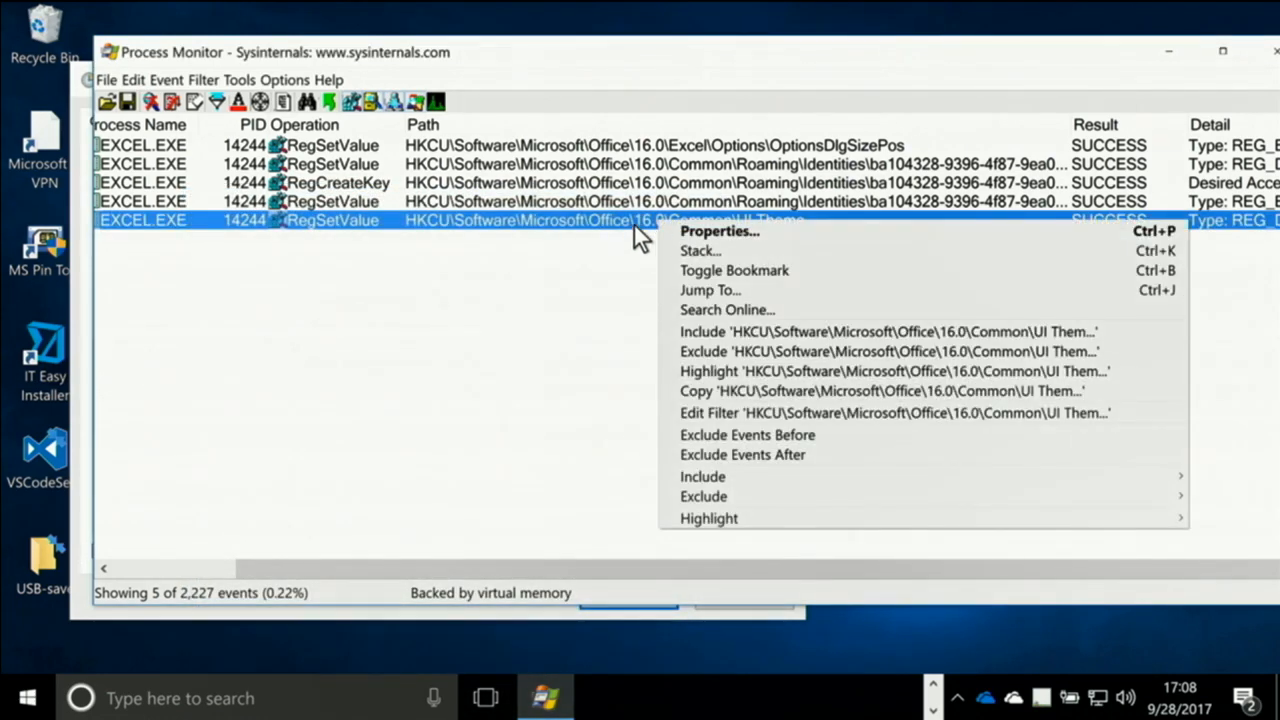
pyautogui.click(634, 225)
pyautogui.hscroll(-3, 634, 225)
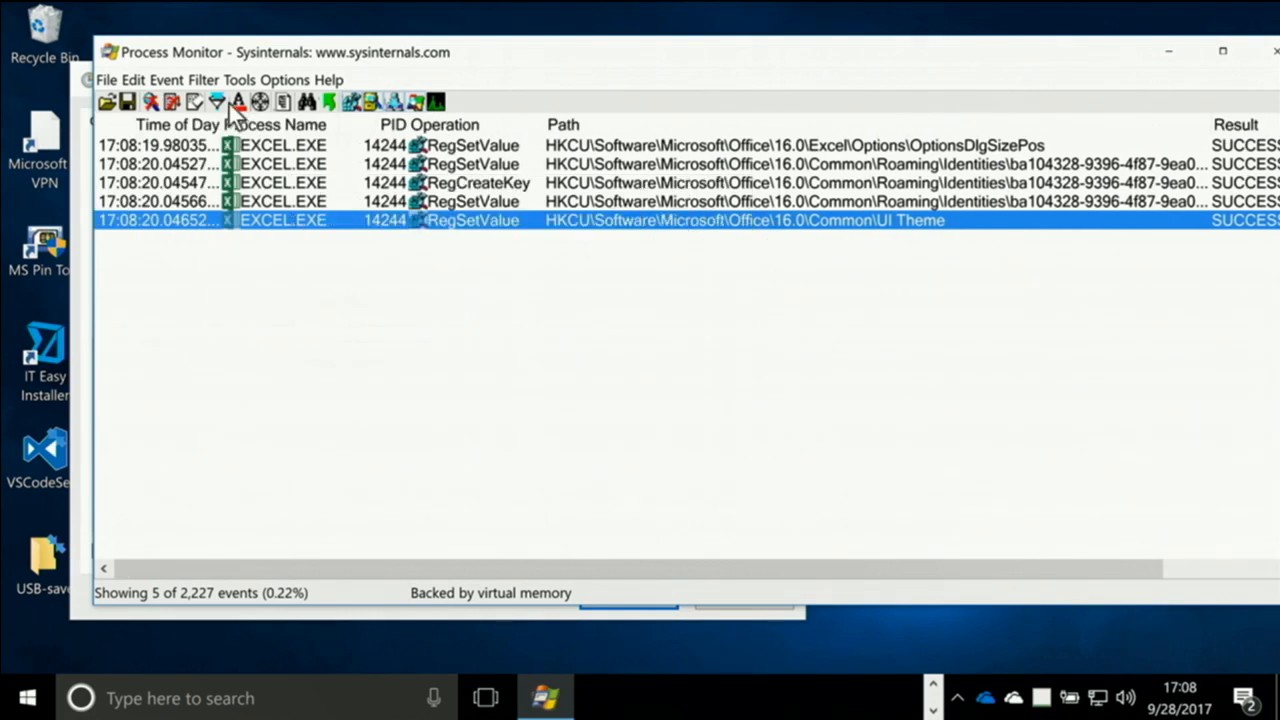
# Pull the PID include rule back into the condition editor, and dismiss the filter settings without saving
pyautogui.moveTo(330, 207)
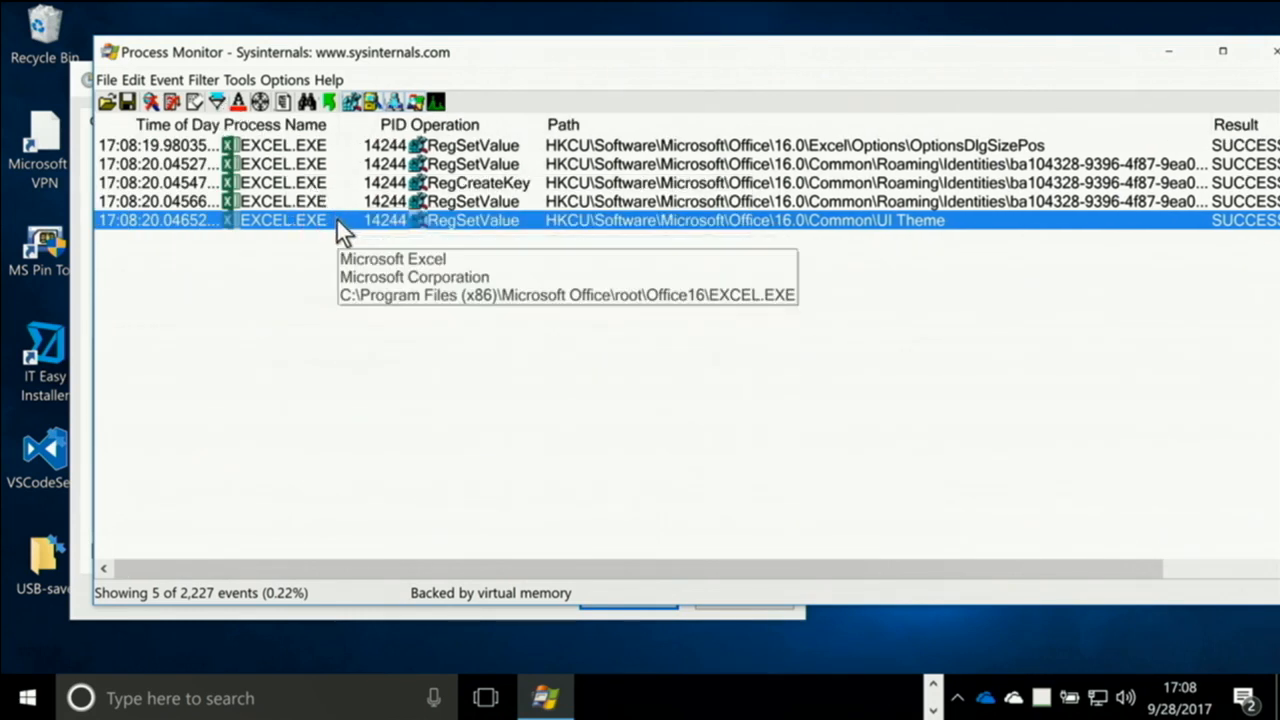
pyautogui.click(217, 105)
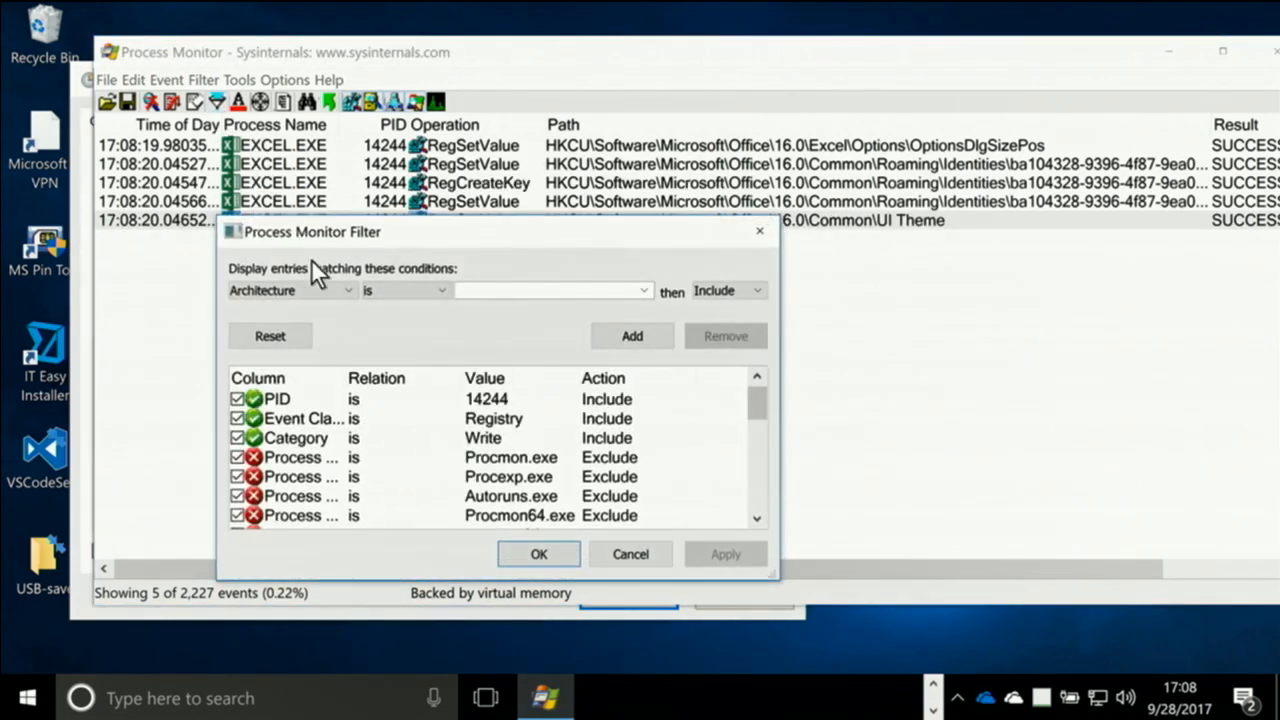
pyautogui.doubleClick(292, 400)
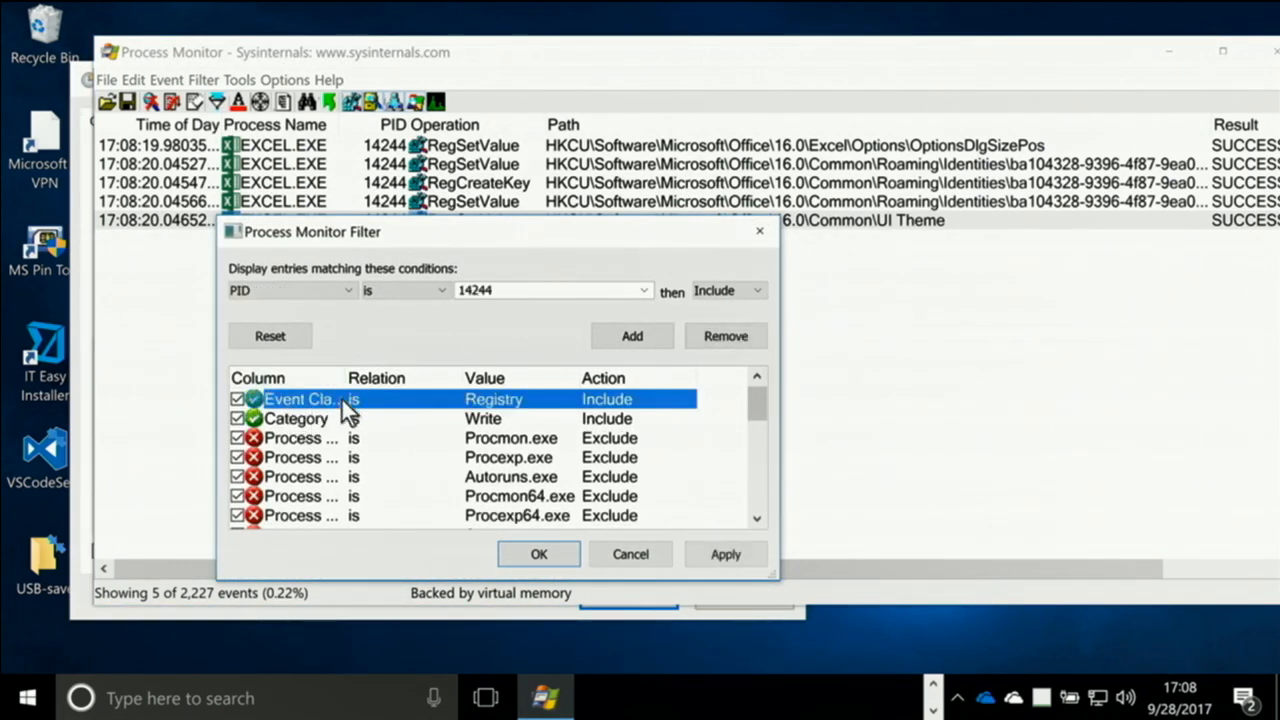
pyautogui.click(607, 555)
# Add an include rule for the path HKCU\Software\Microsoft\Office\16.0\Common\UI Theme, taken from its RegSetValue event
pyautogui.rightClick(802, 221)
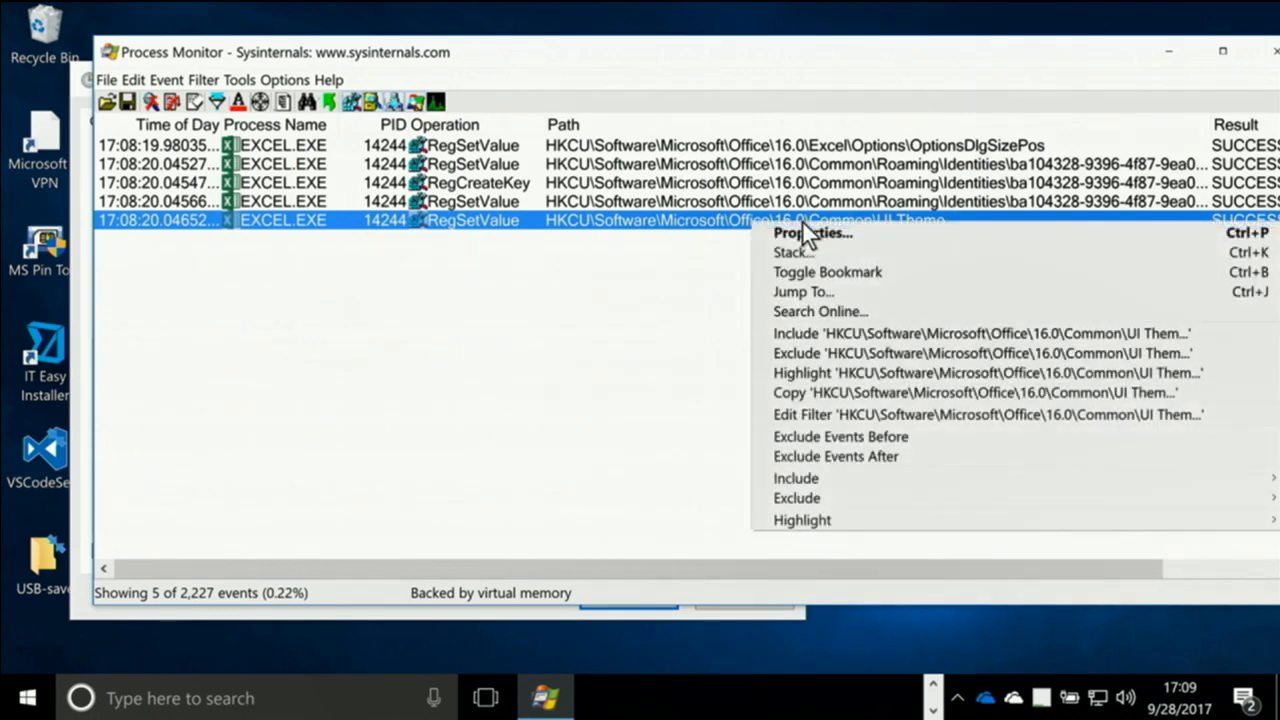
pyautogui.click(838, 416)
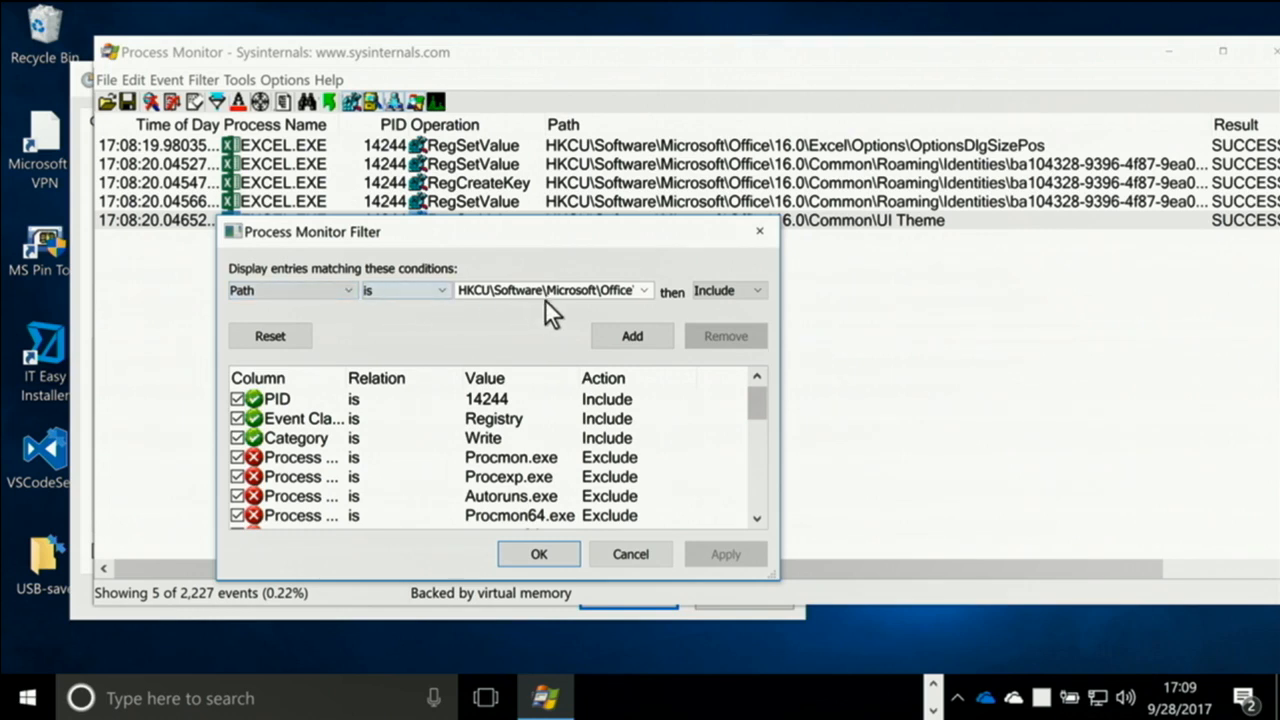
pyautogui.click(605, 290)
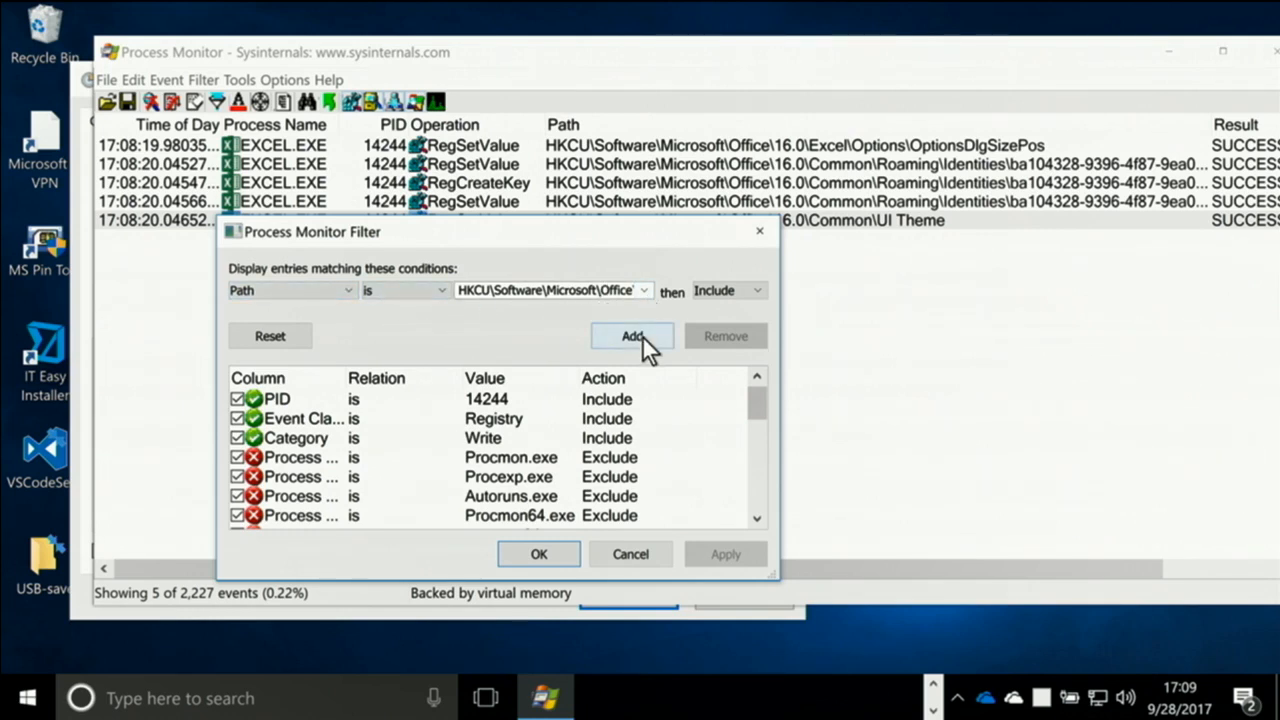
pyautogui.click(642, 335)
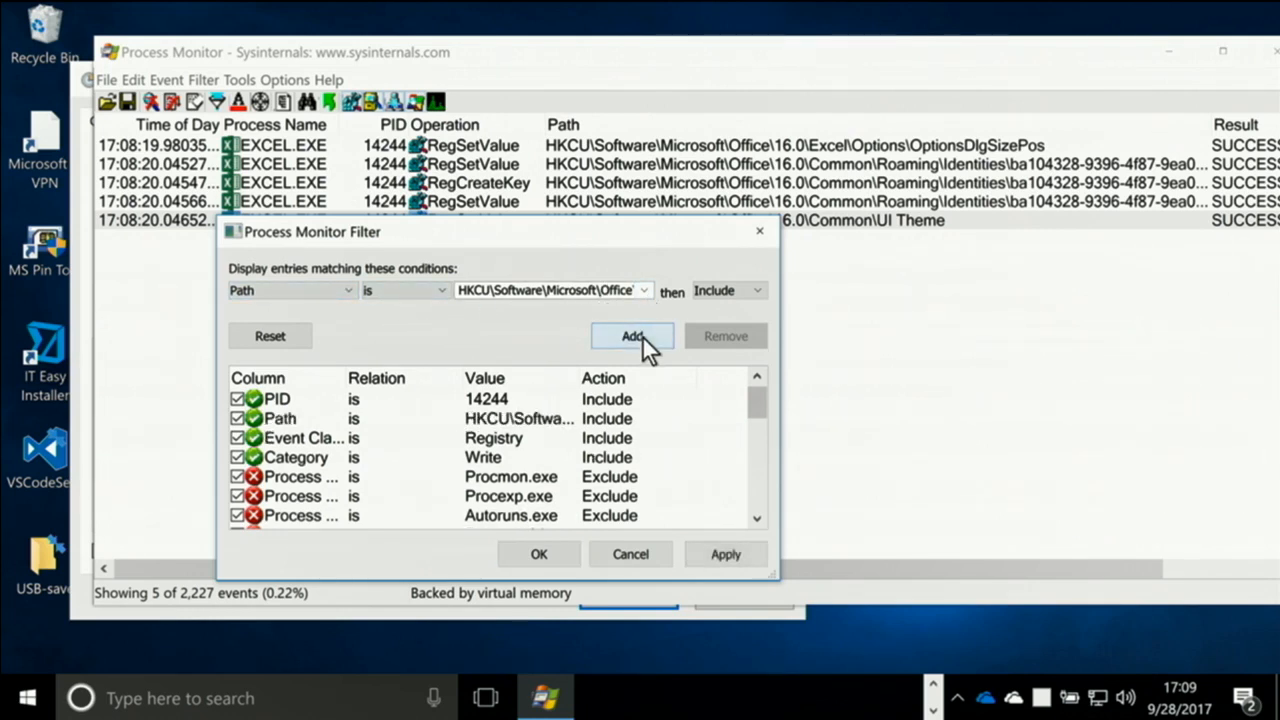
# Remove the PID, Event Class and Category include rules from the filter, and apply it
pyautogui.doubleClick(528, 400)
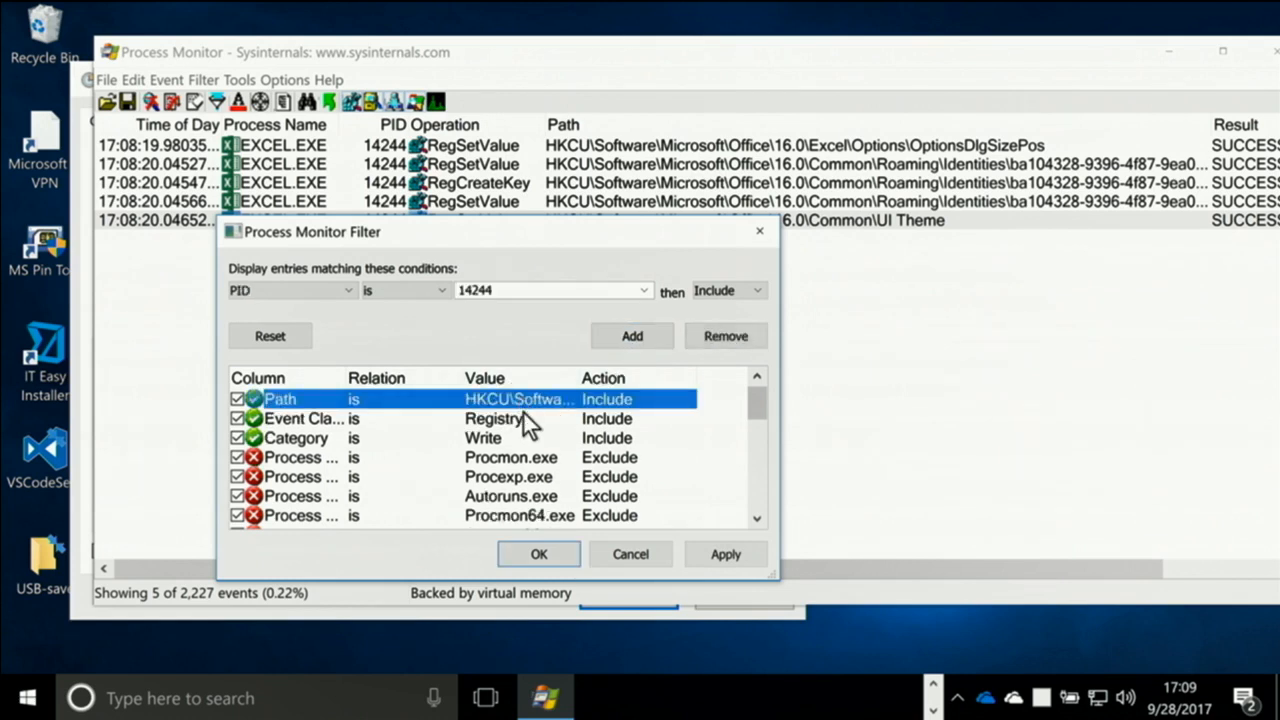
pyautogui.doubleClick(516, 422)
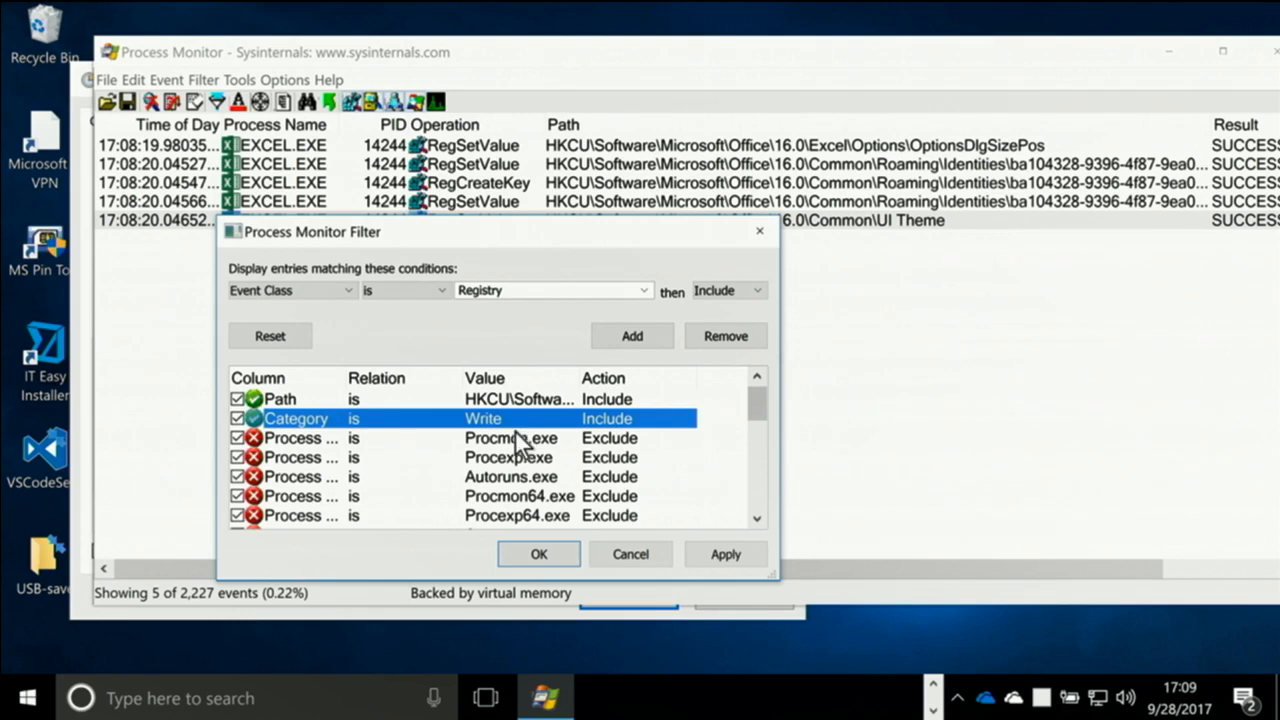
pyautogui.doubleClick(410, 421)
pyautogui.click(540, 553)
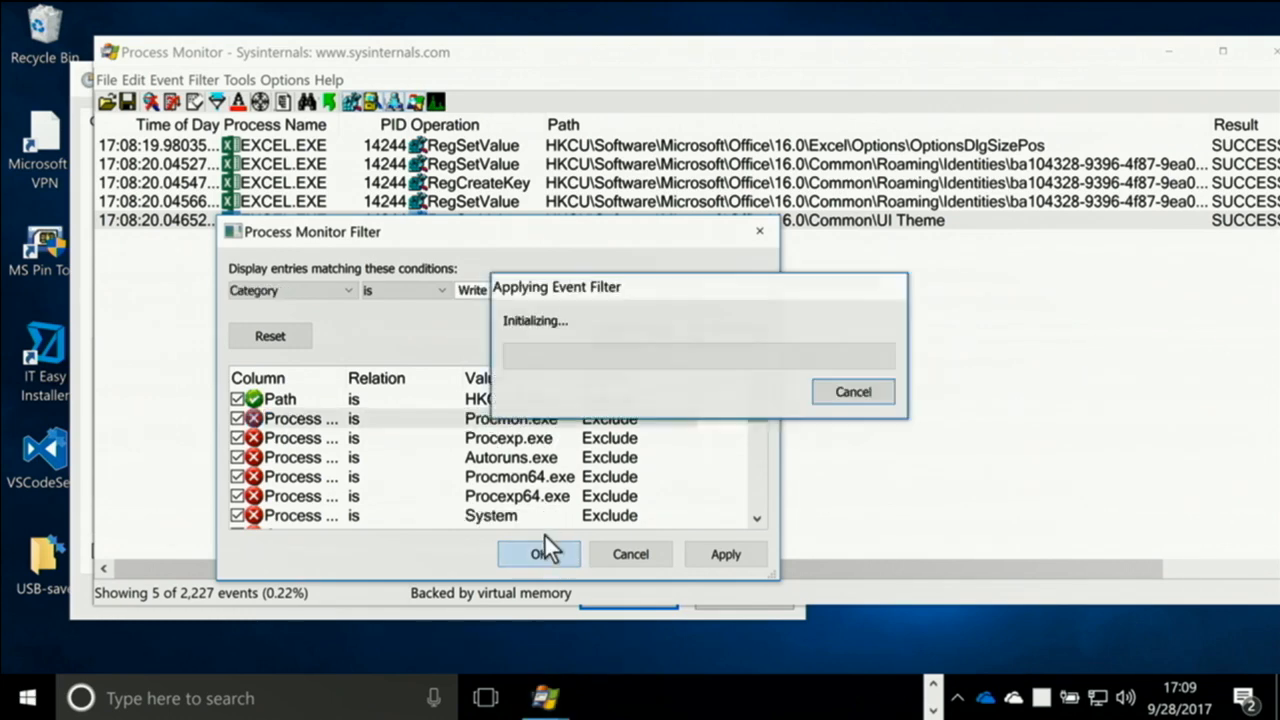
# Add a highlighting rule that includes events whose Category is Write, and apply it
pyautogui.click(238, 101)
pyautogui.click(322, 291)
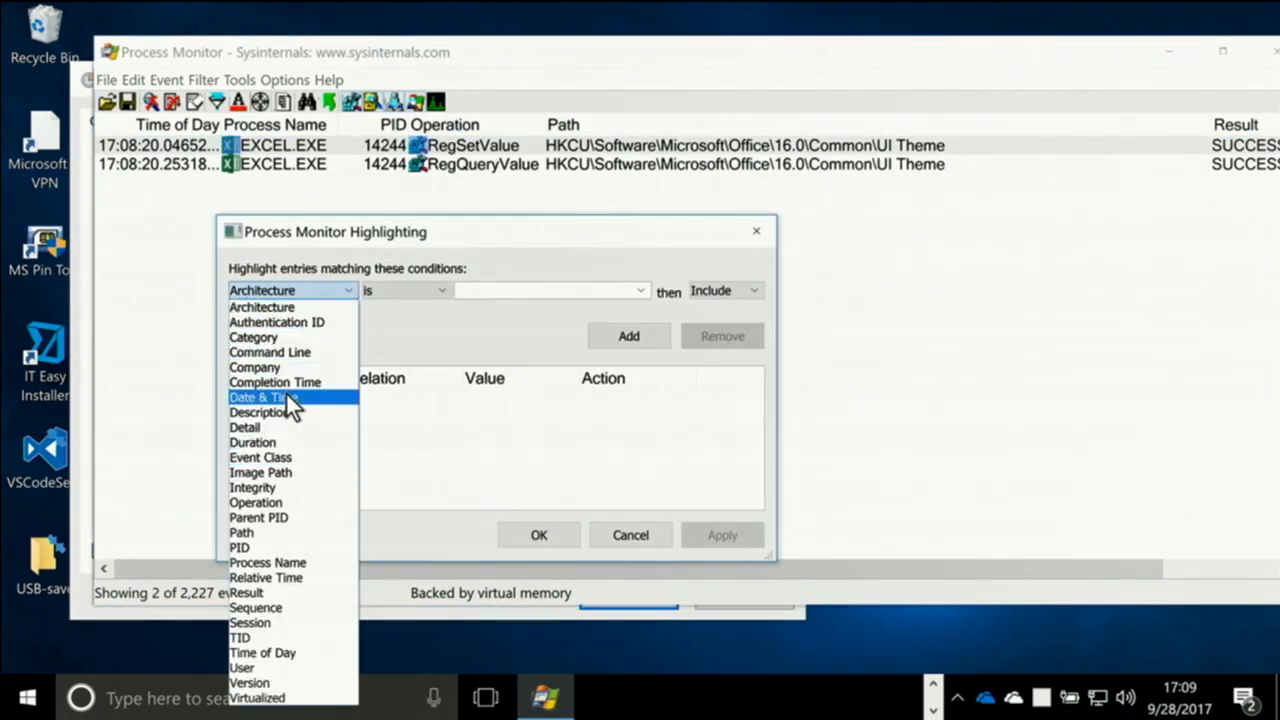
pyautogui.click(290, 342)
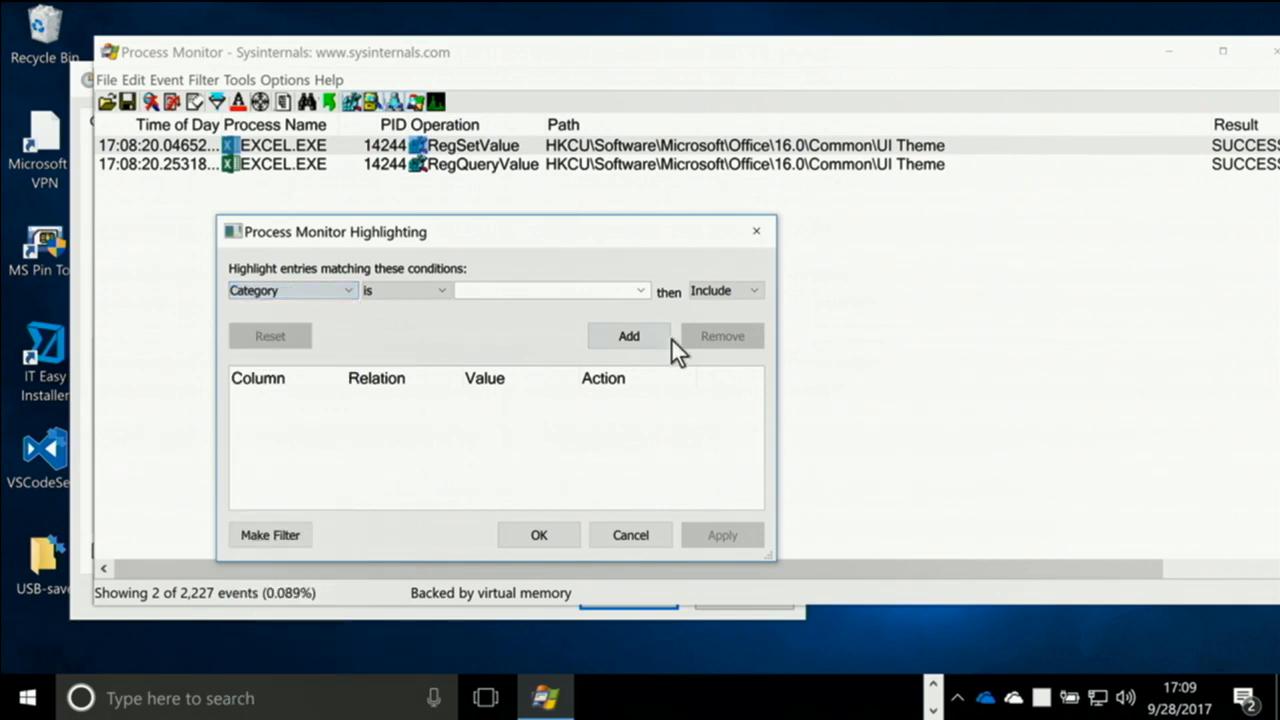
pyautogui.click(639, 290)
pyautogui.click(598, 352)
pyautogui.click(617, 338)
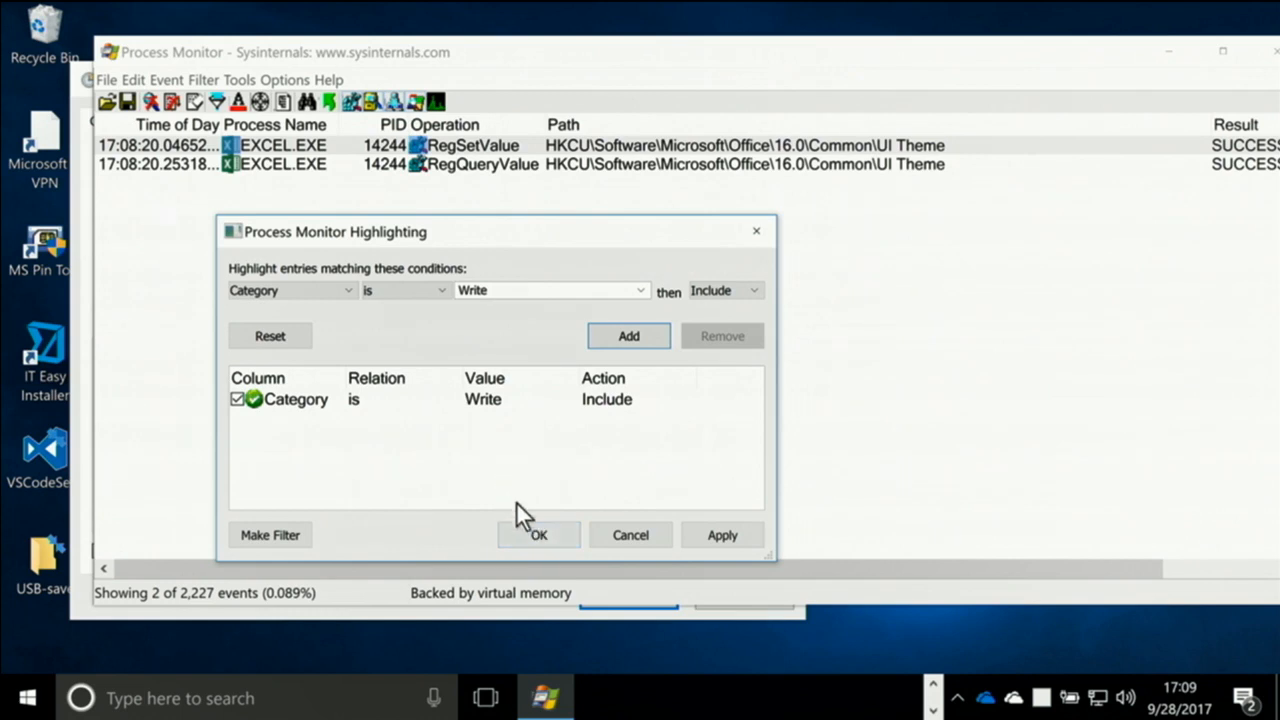
pyautogui.click(529, 534)
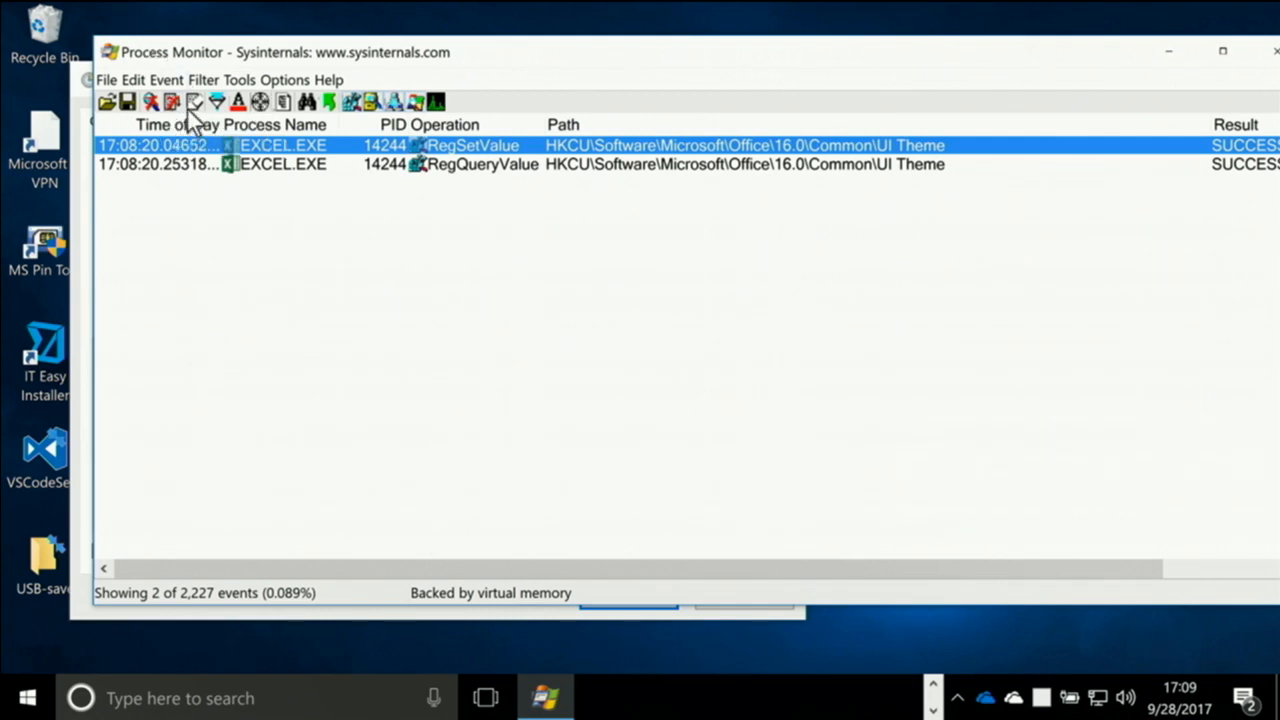
# Clear the captured events and review the filter commands, including the Drop Filtered Events option
pyautogui.click(189, 101)
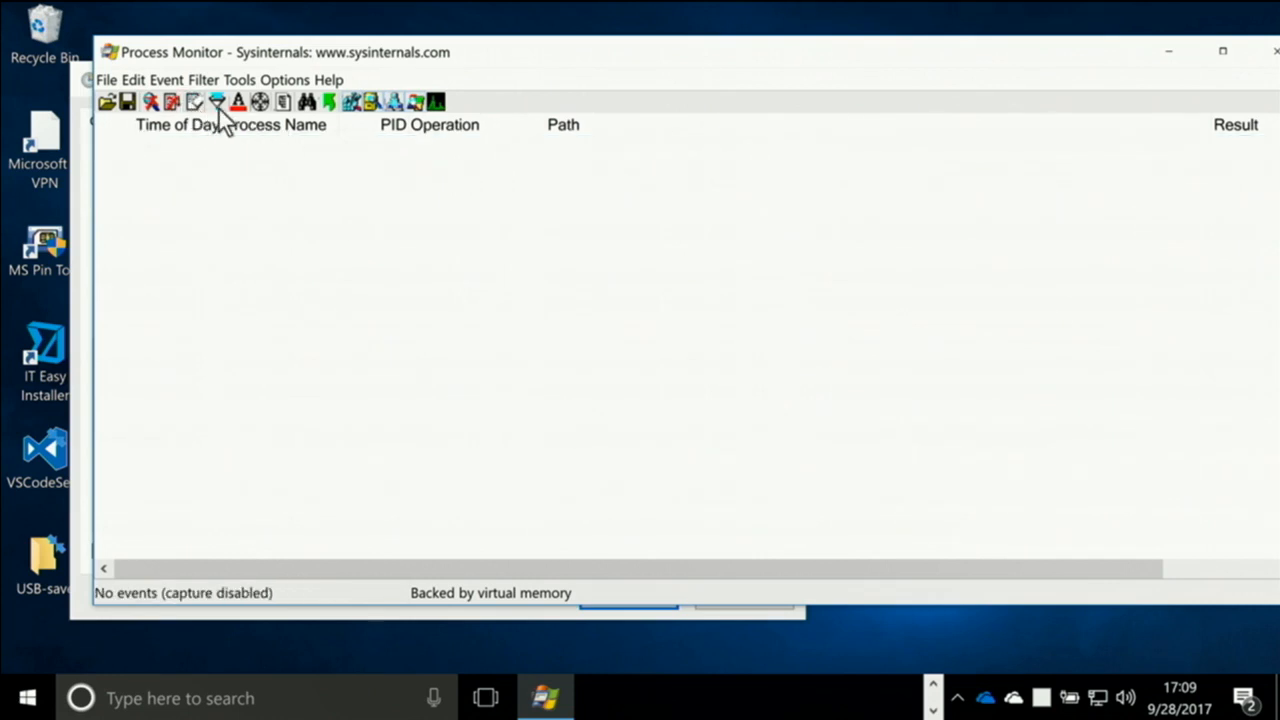
pyautogui.click(239, 80)
pyautogui.moveTo(199, 82)
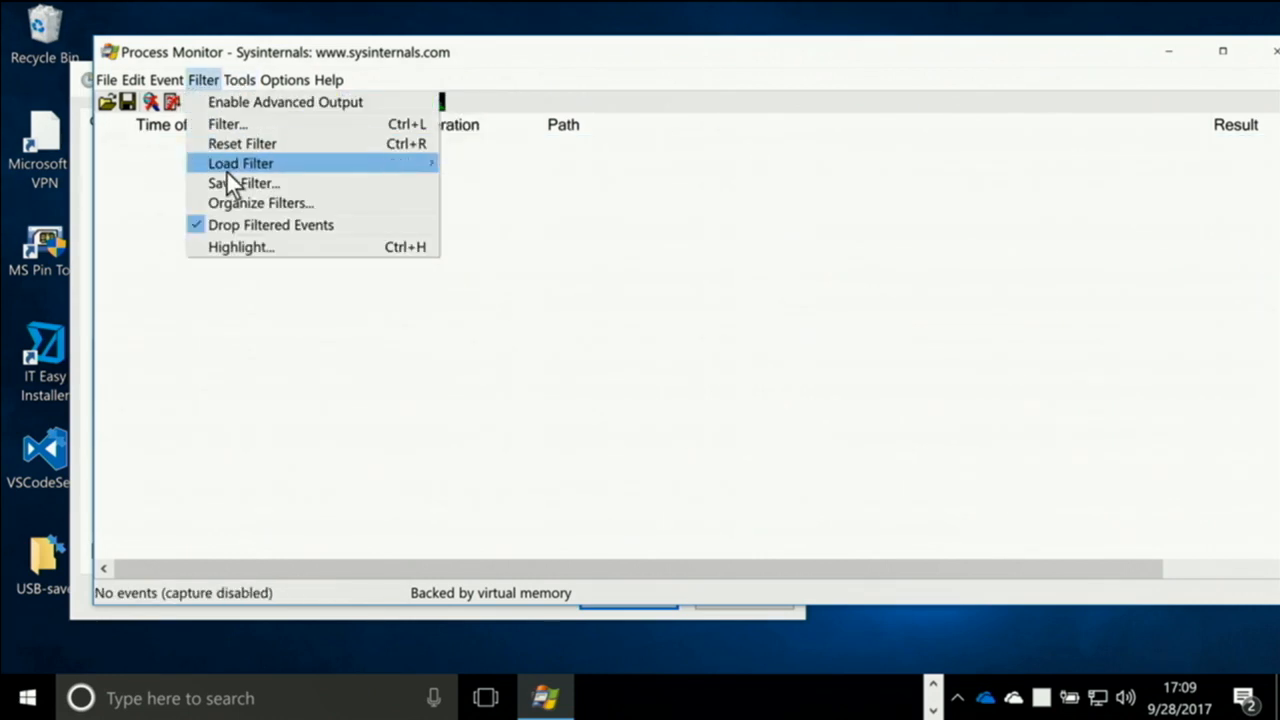
pyautogui.click(206, 80)
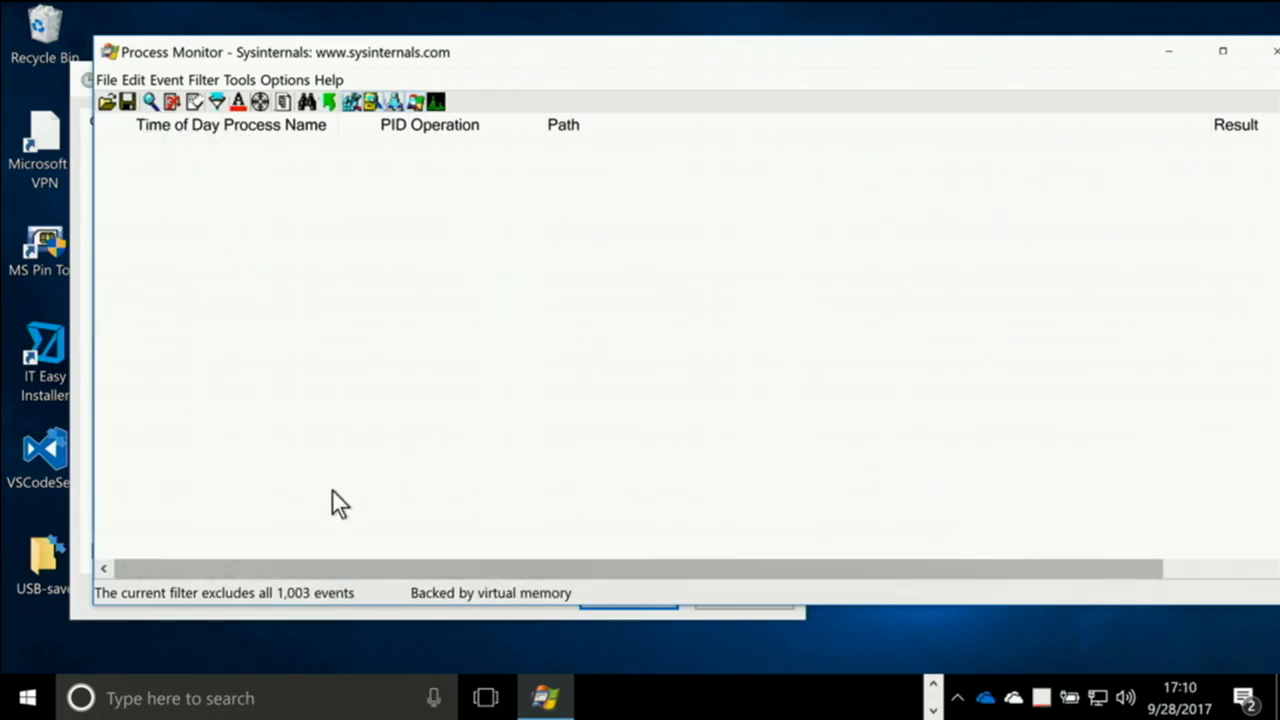
# Check the current filter rules, then restart Process Monitor from PowerShell with the procmon command, accepting the saved filter
pyautogui.click(216, 106)
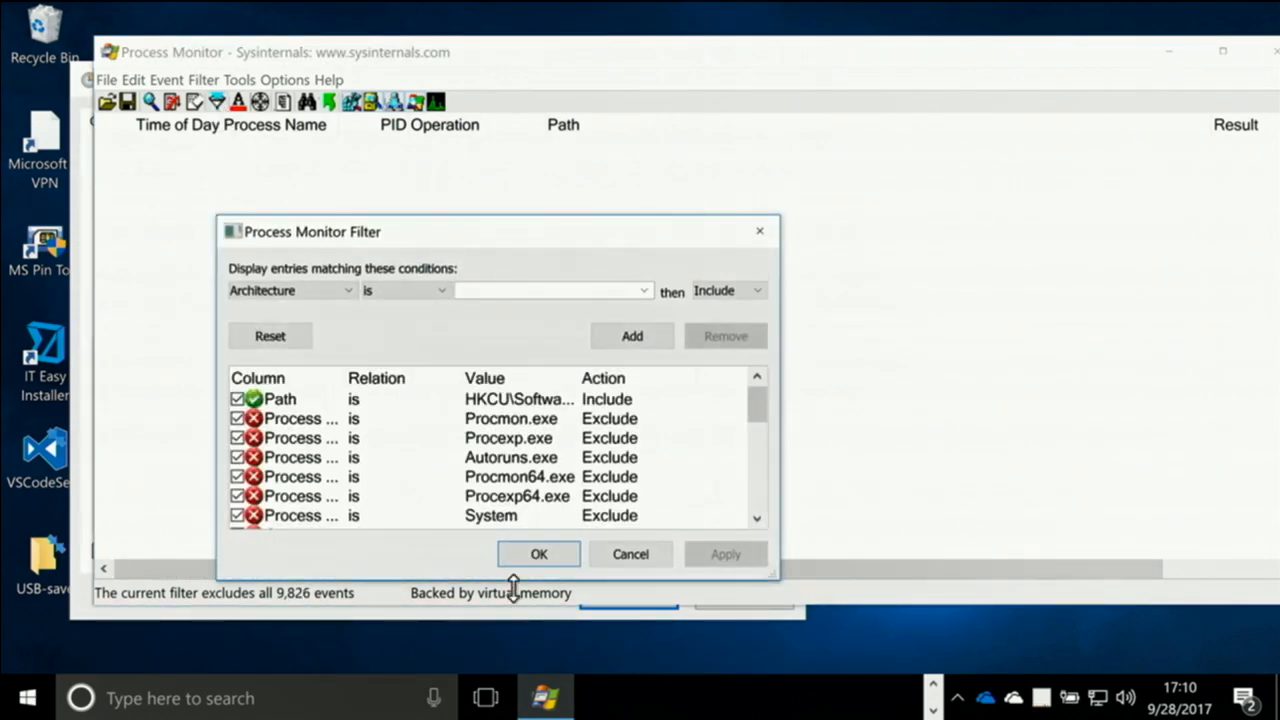
pyautogui.click(614, 554)
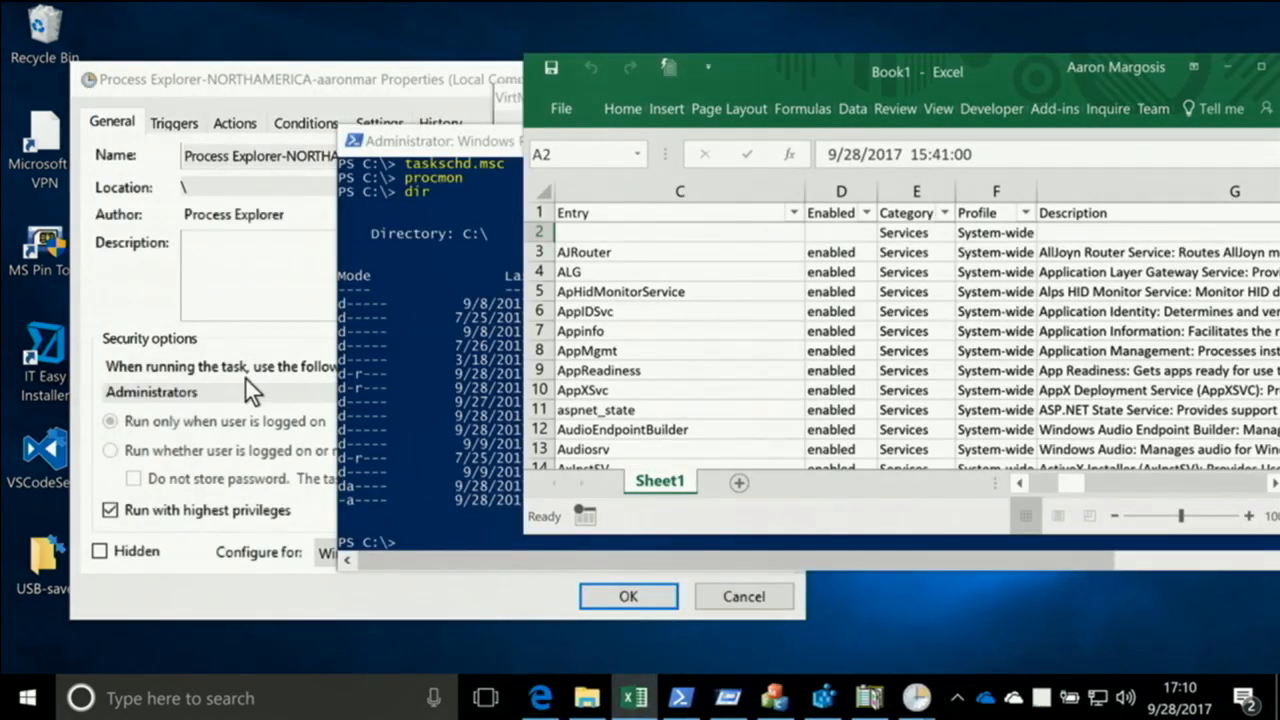
pyautogui.click(393, 357)
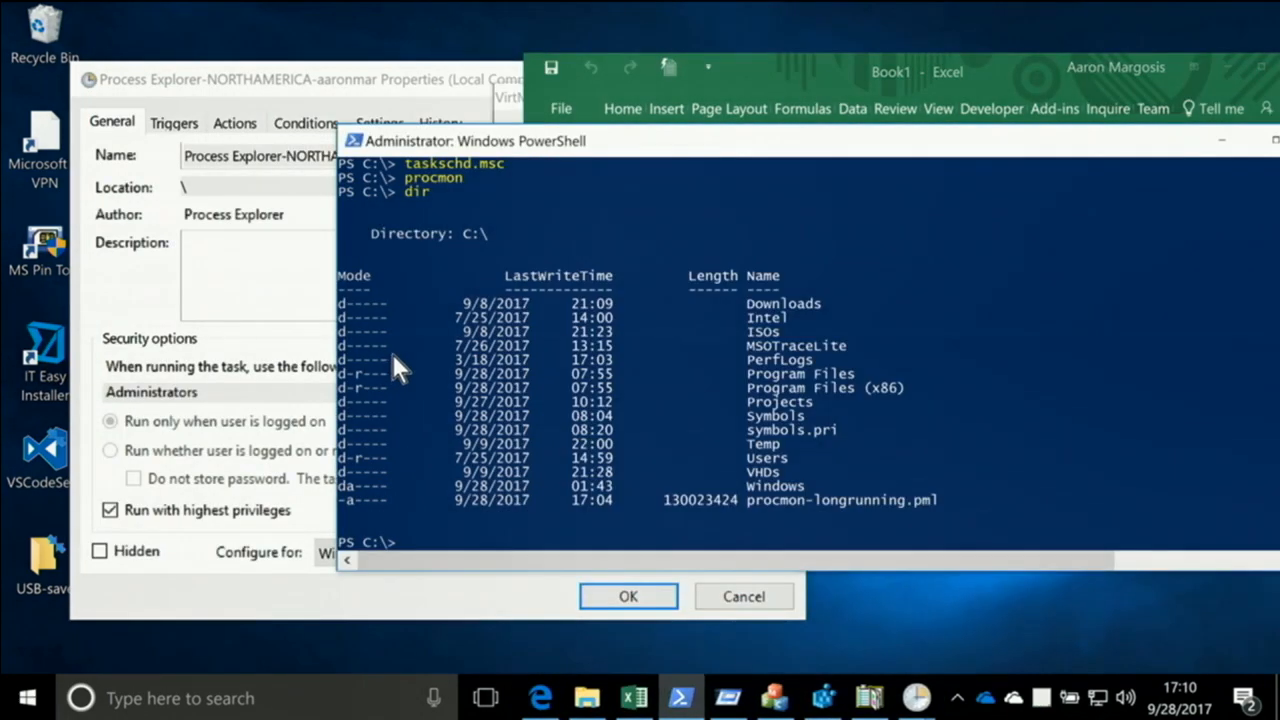
pyautogui.write('procmon')
pyautogui.press('Return')
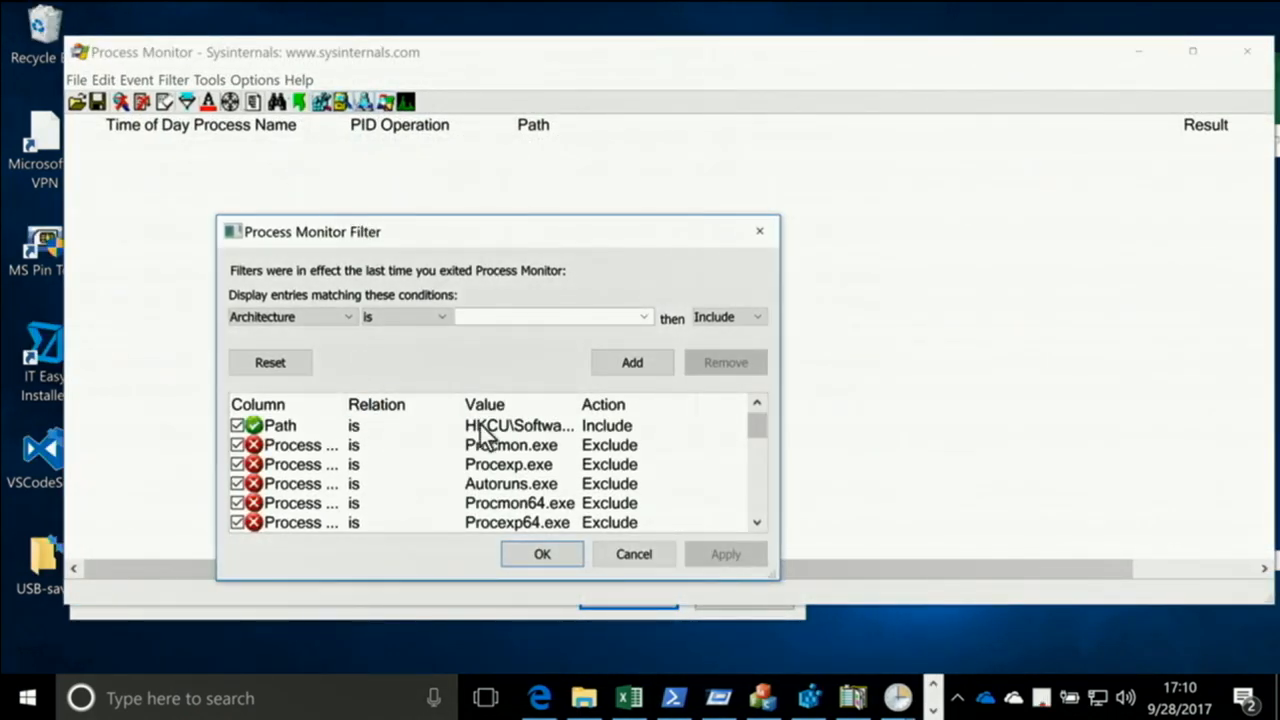
pyautogui.click(542, 552)
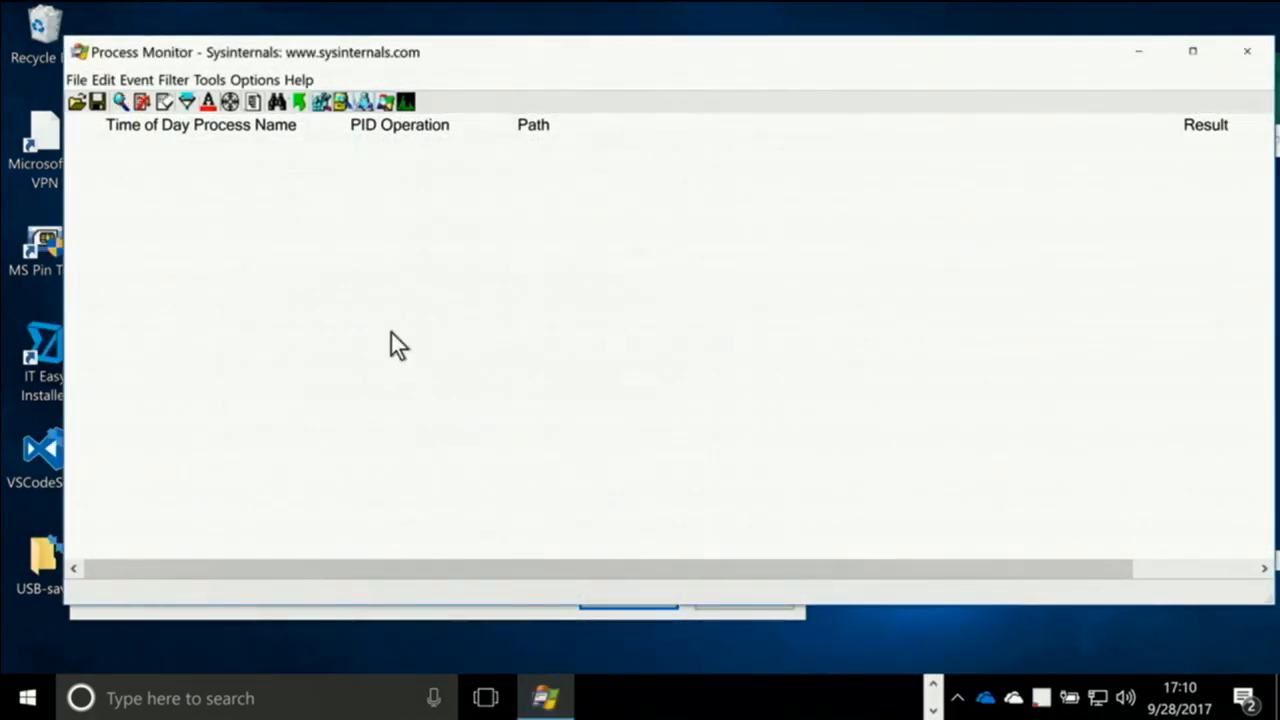
# Turn on Drop Filtered Events and toggle event capture off and on again
pyautogui.click(211, 78)
pyautogui.click(170, 82)
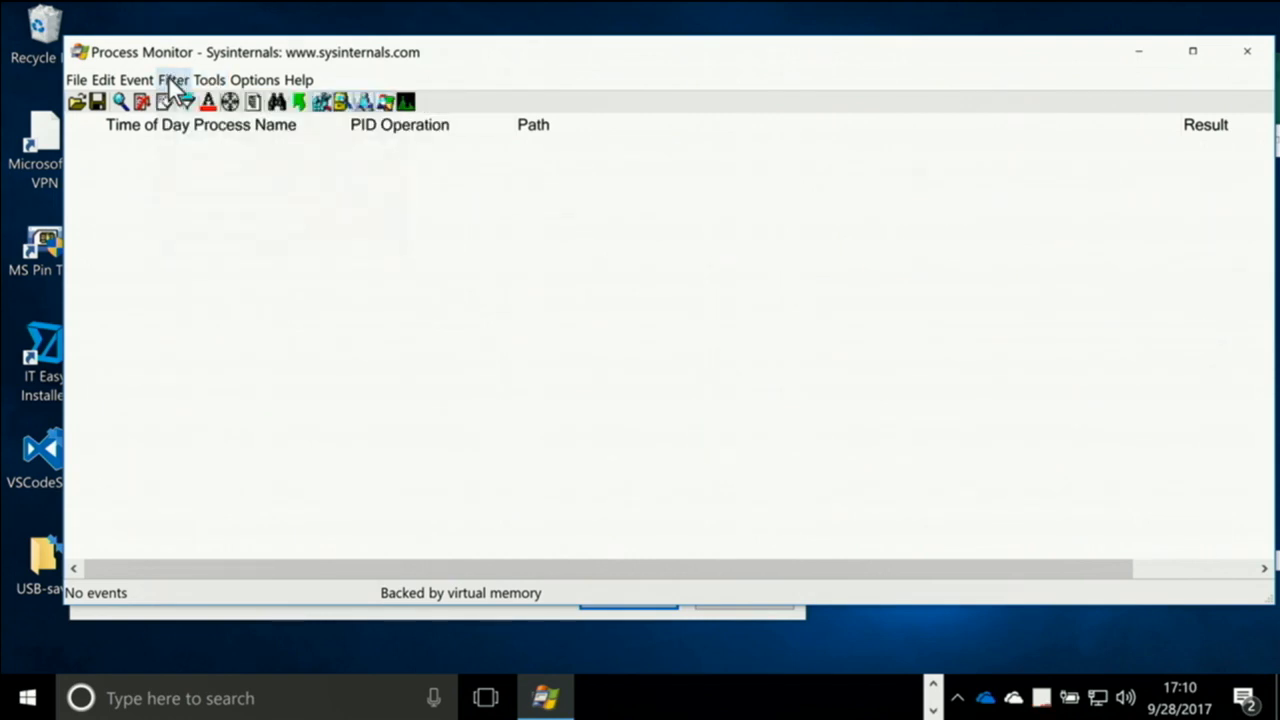
pyautogui.click(120, 102)
pyautogui.click(119, 101)
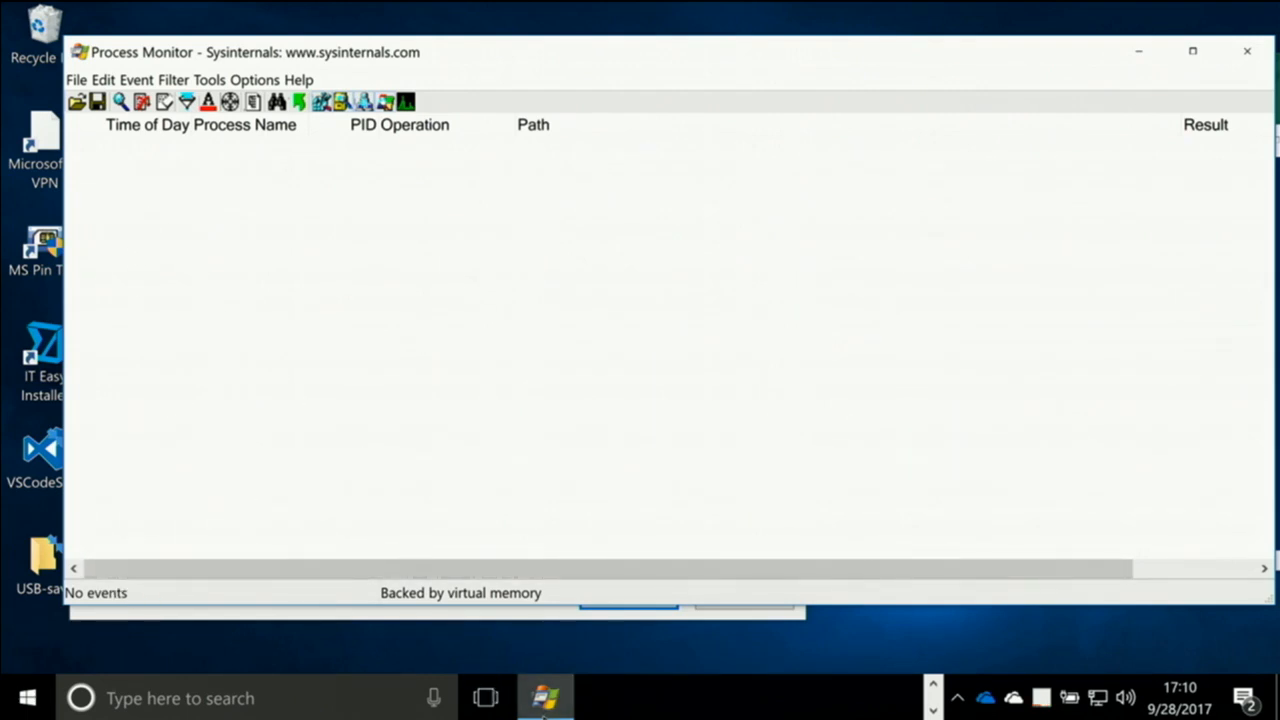
# Launch Word 2016 to generate UI Theme events, and check the highlighting rules in Process Monitor without changing them
pyautogui.click(932, 688)
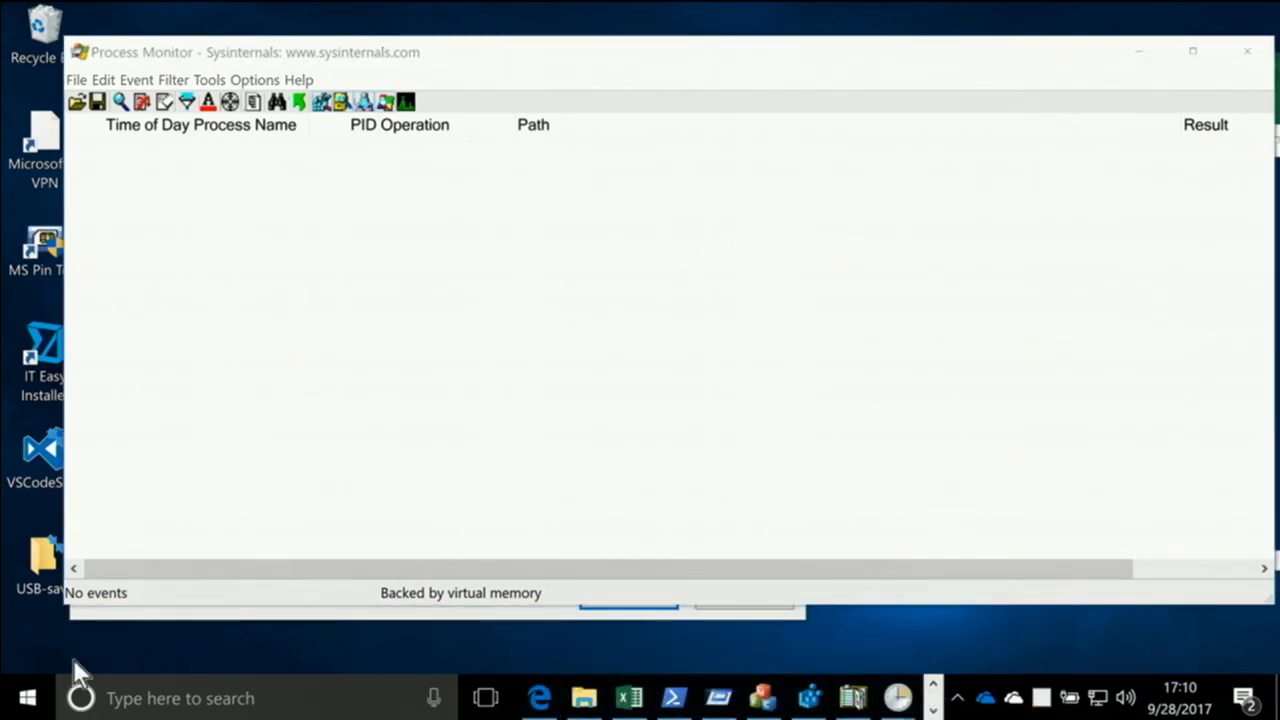
pyautogui.click(27, 700)
pyautogui.write('word')
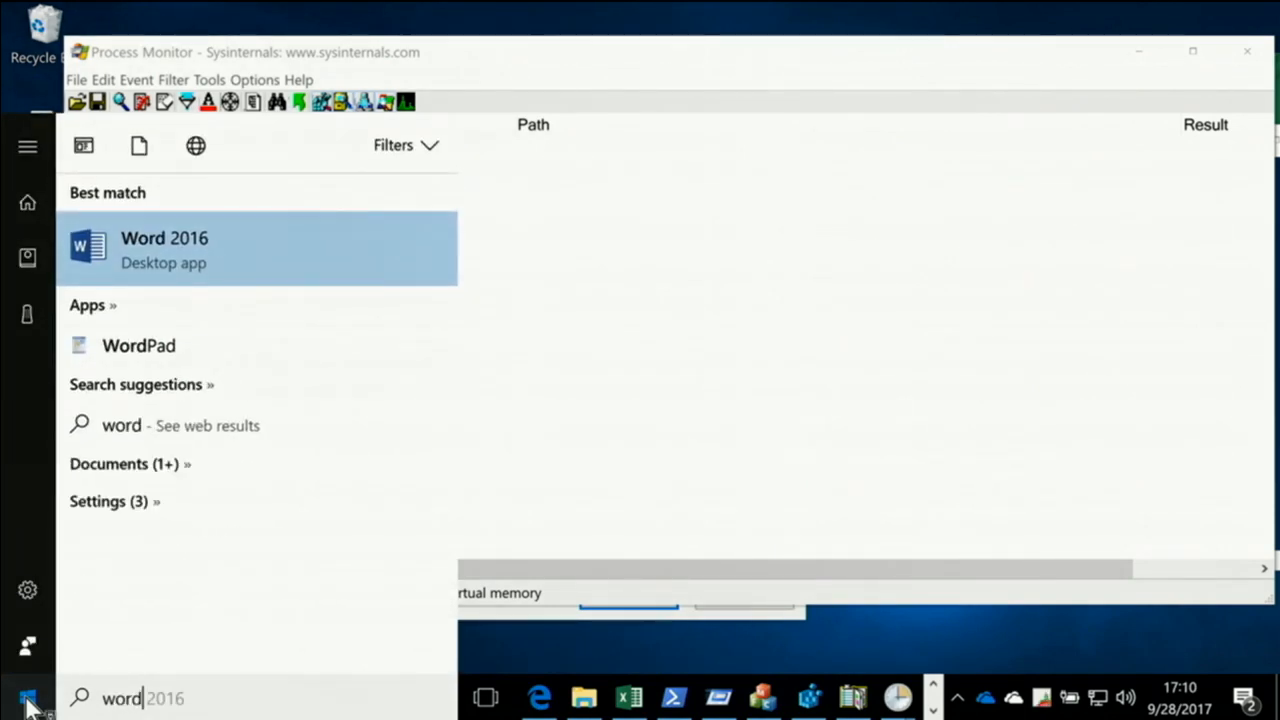
pyautogui.press('Return')
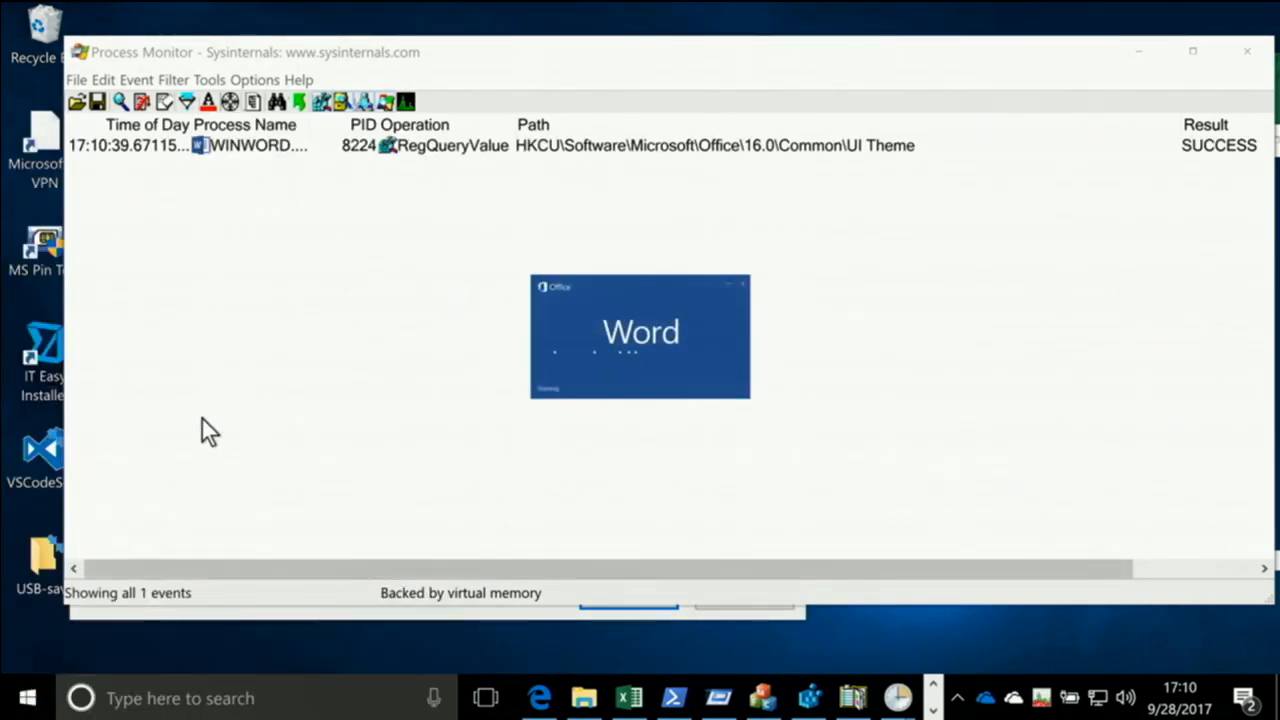
pyautogui.click(377, 50)
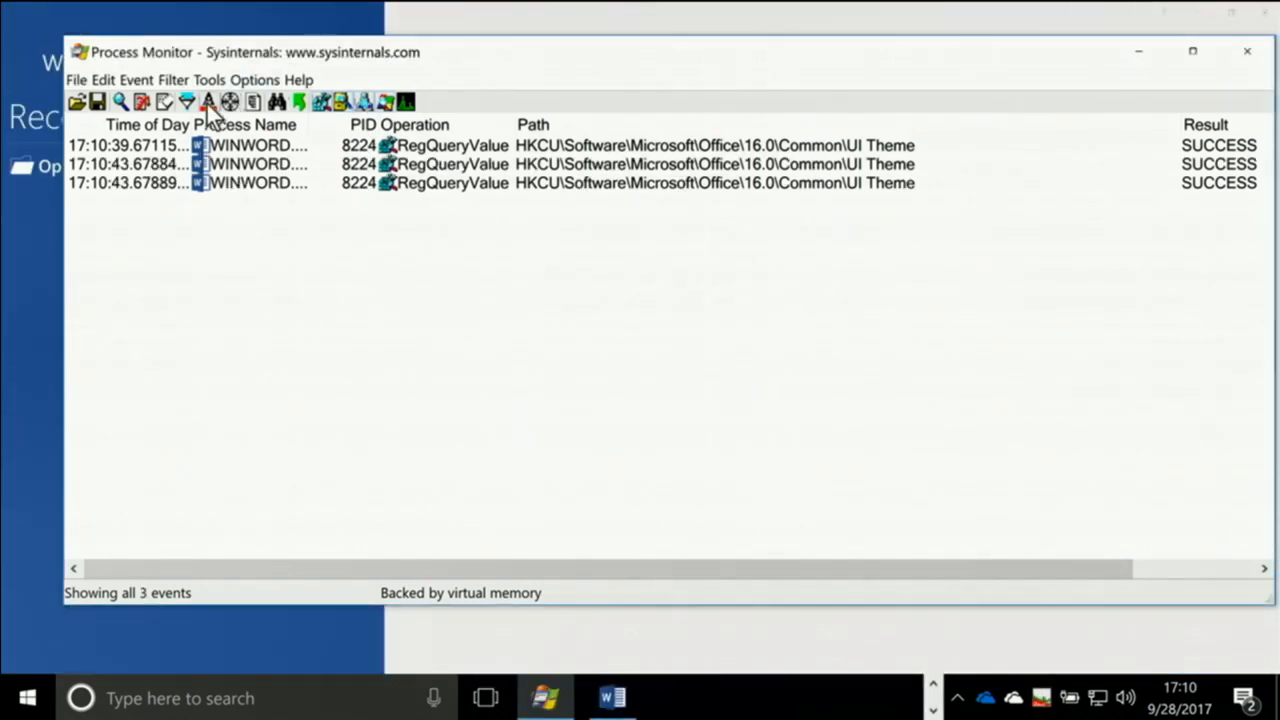
pyautogui.click(207, 102)
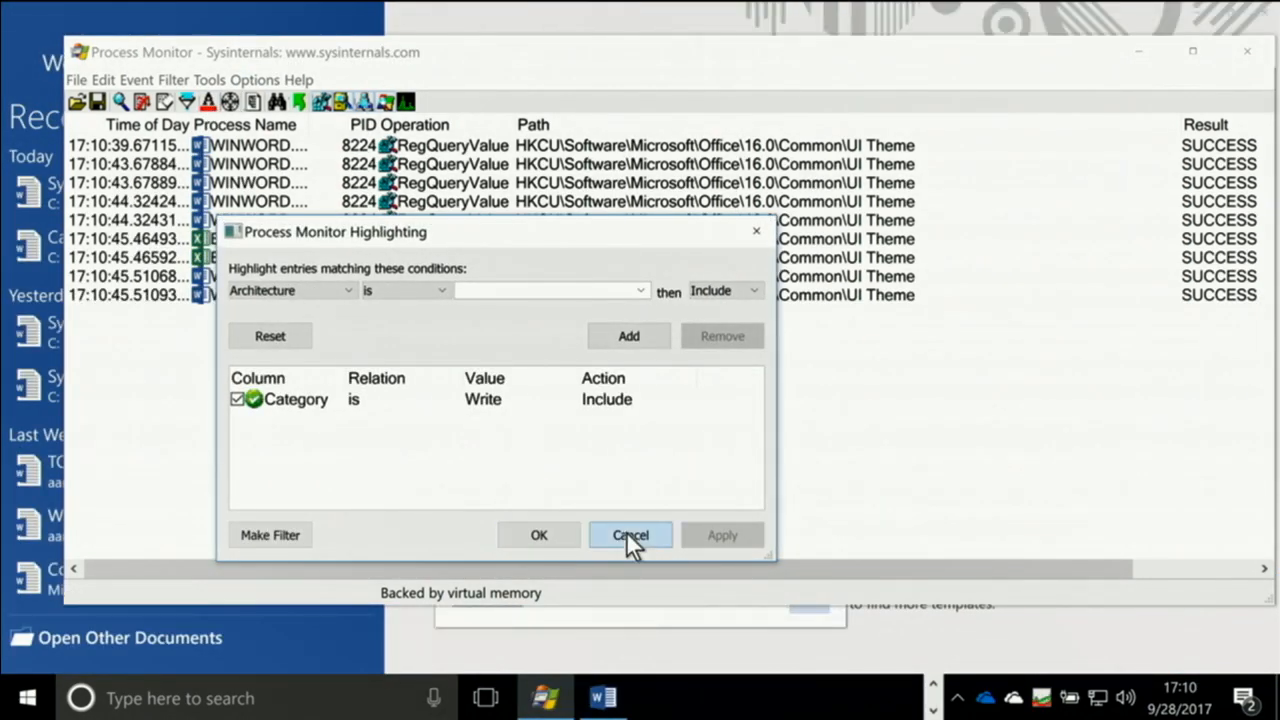
pyautogui.click(628, 535)
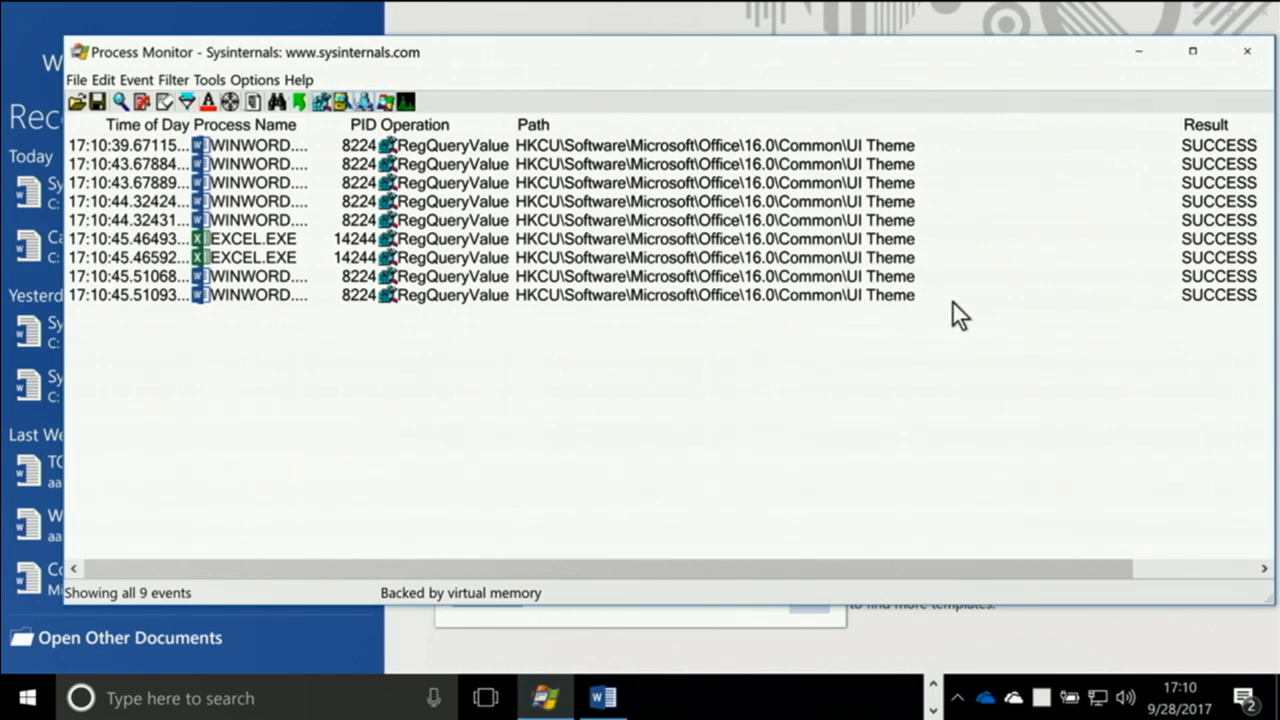
# Open OfficeUITheme.PML from C:\Projects\Presenting\2017-08 TechMentor in Process Monitor with the filter reset to its defaults
pyautogui.press('super+e')
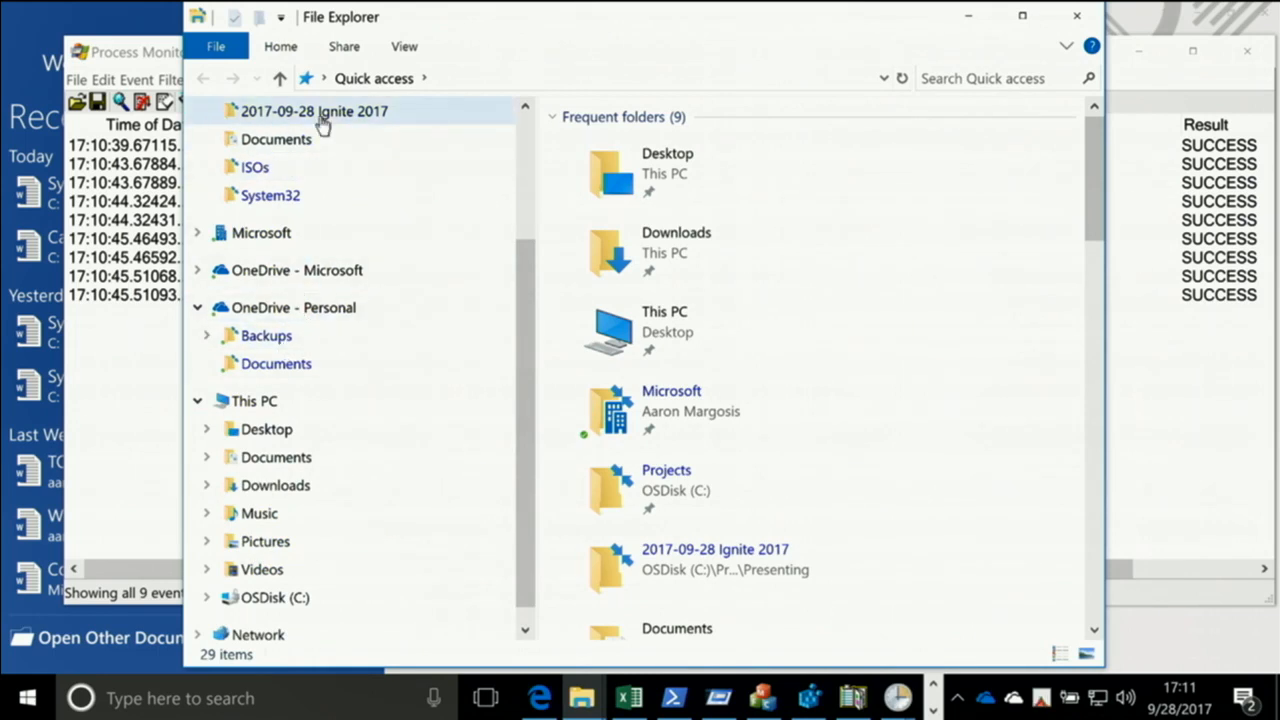
pyautogui.scroll(3, 323, 120)
pyautogui.click(370, 300)
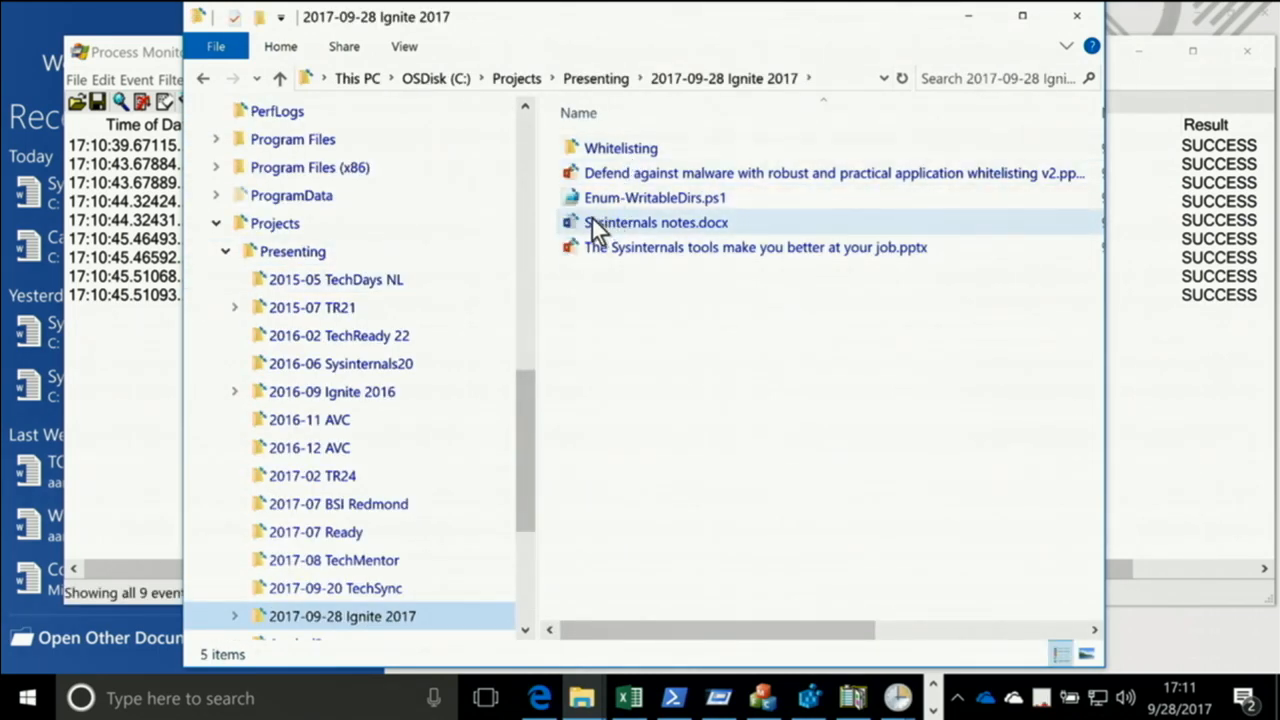
pyautogui.click(639, 78)
pyautogui.click(683, 306)
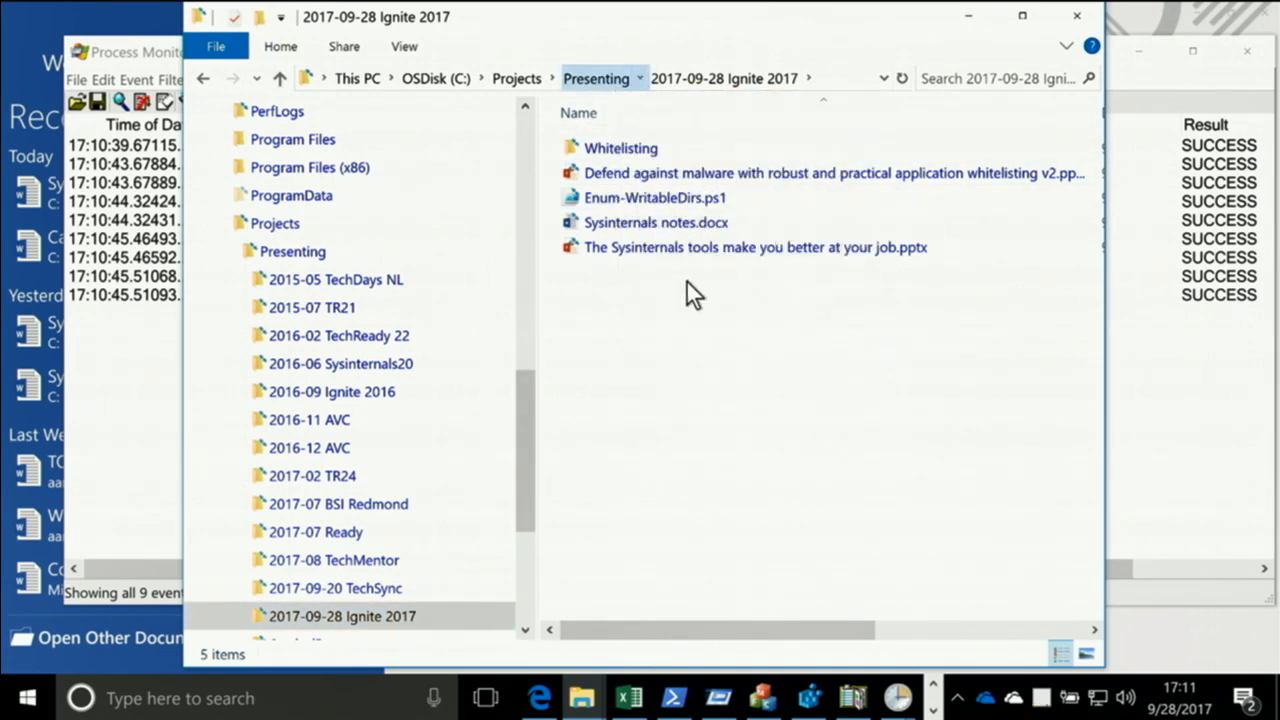
pyautogui.click(669, 197)
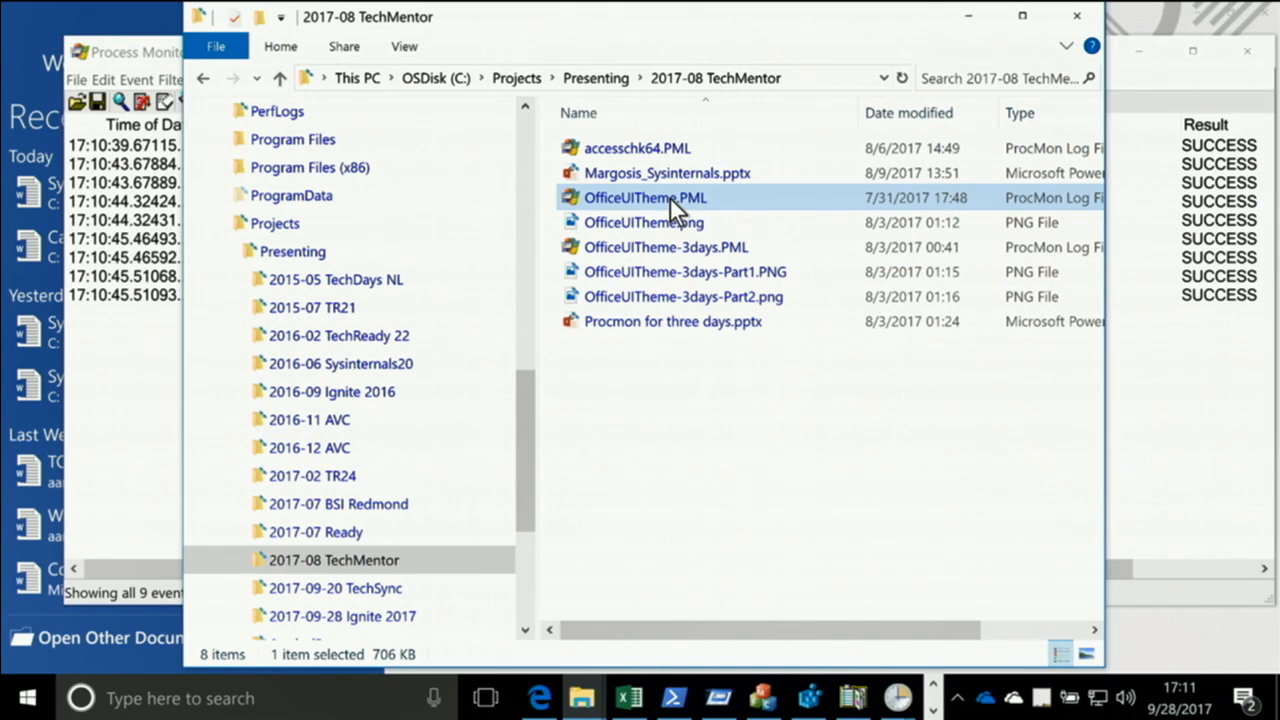
pyautogui.doubleClick(669, 196)
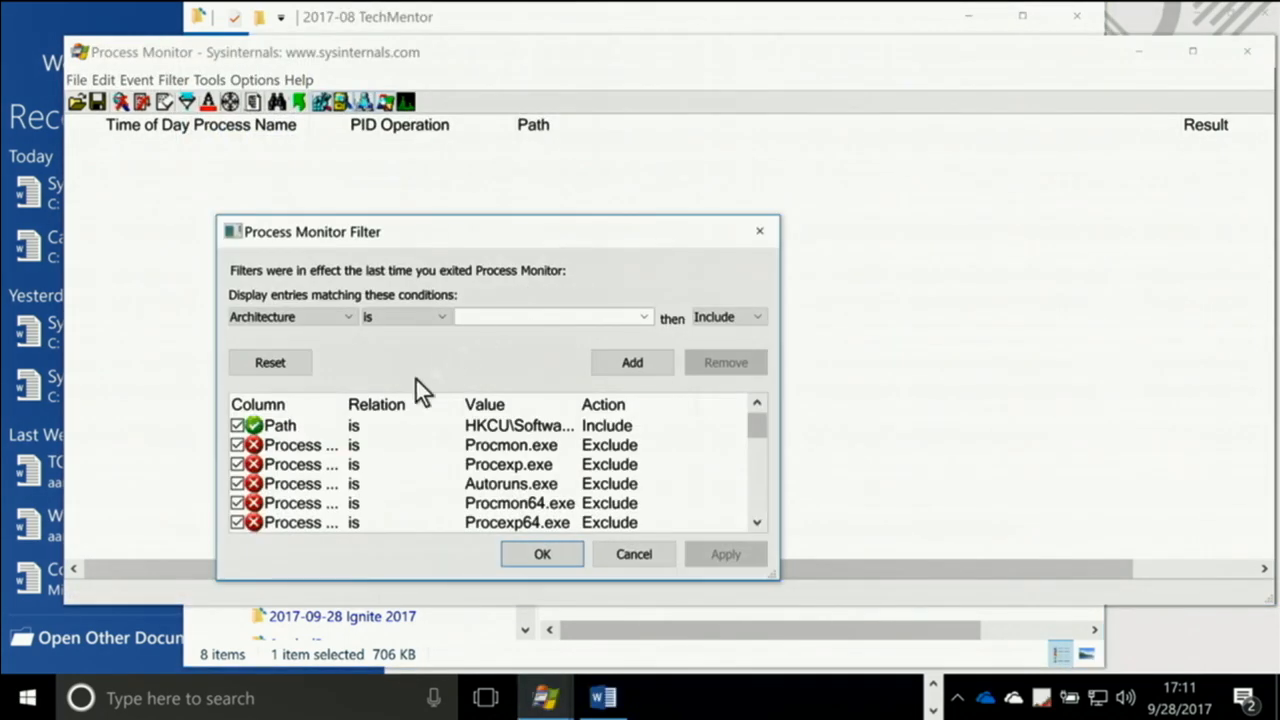
pyautogui.click(300, 364)
pyautogui.click(530, 552)
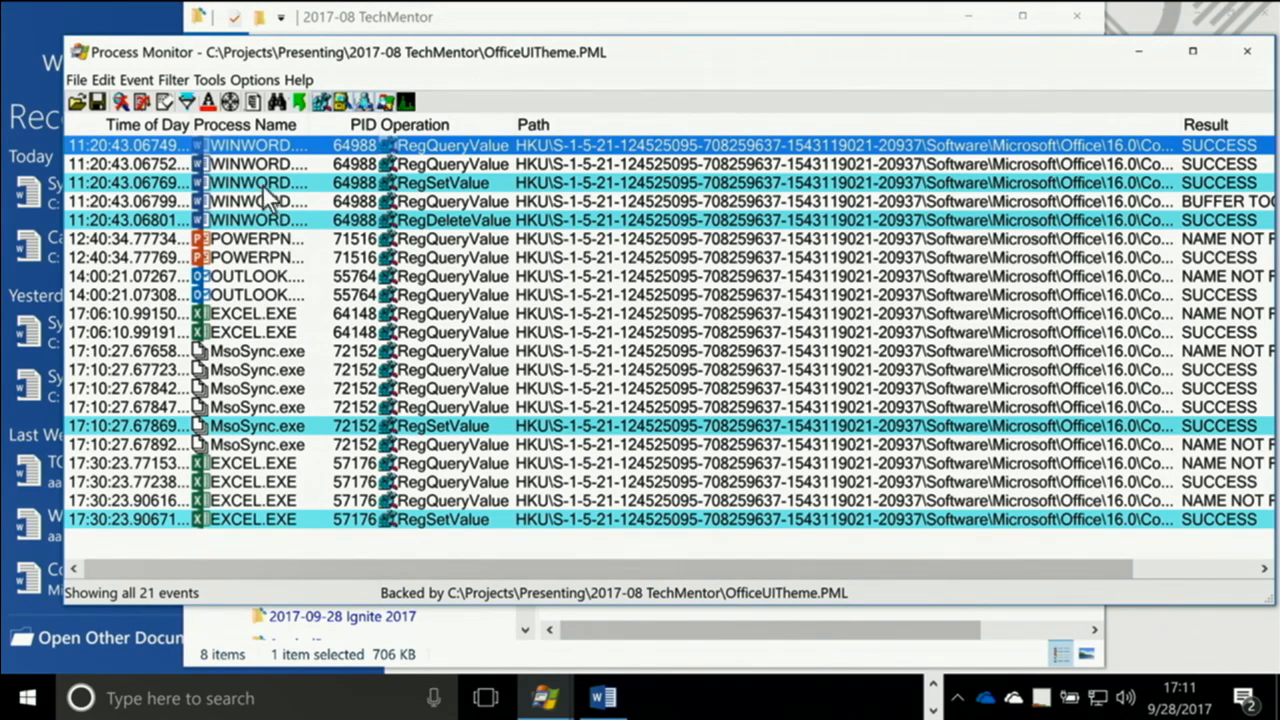
# Inspect the event details and full registry path of the highlighted MsoSync.exe RegSetValue event
pyautogui.moveTo(277, 195)
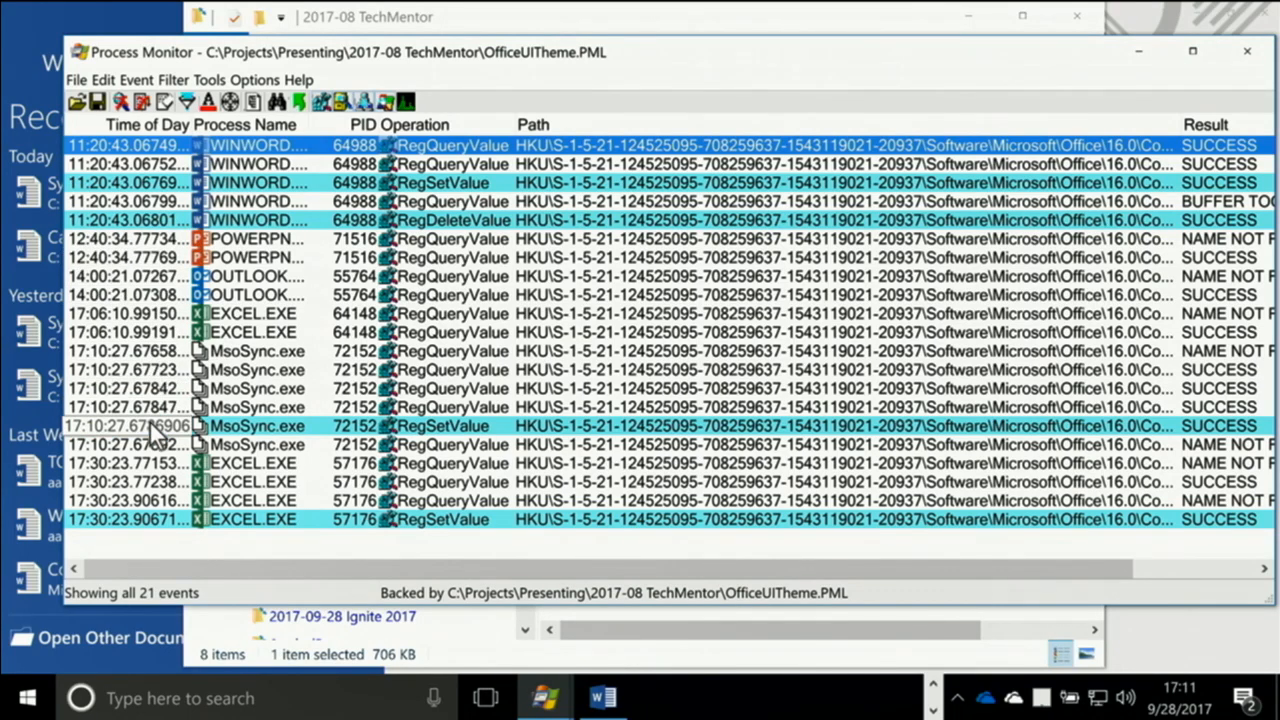
pyautogui.moveTo(260, 428)
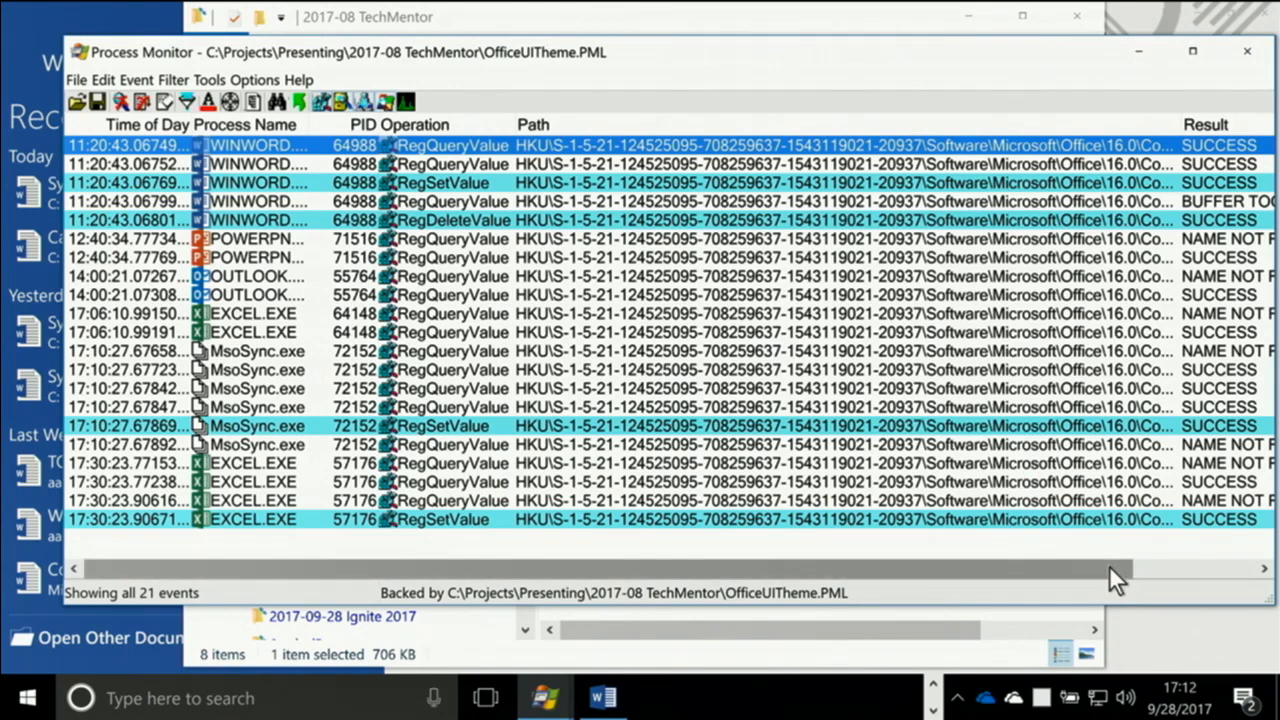
pyautogui.moveTo(1110, 568); pyautogui.dragTo(1252, 580)
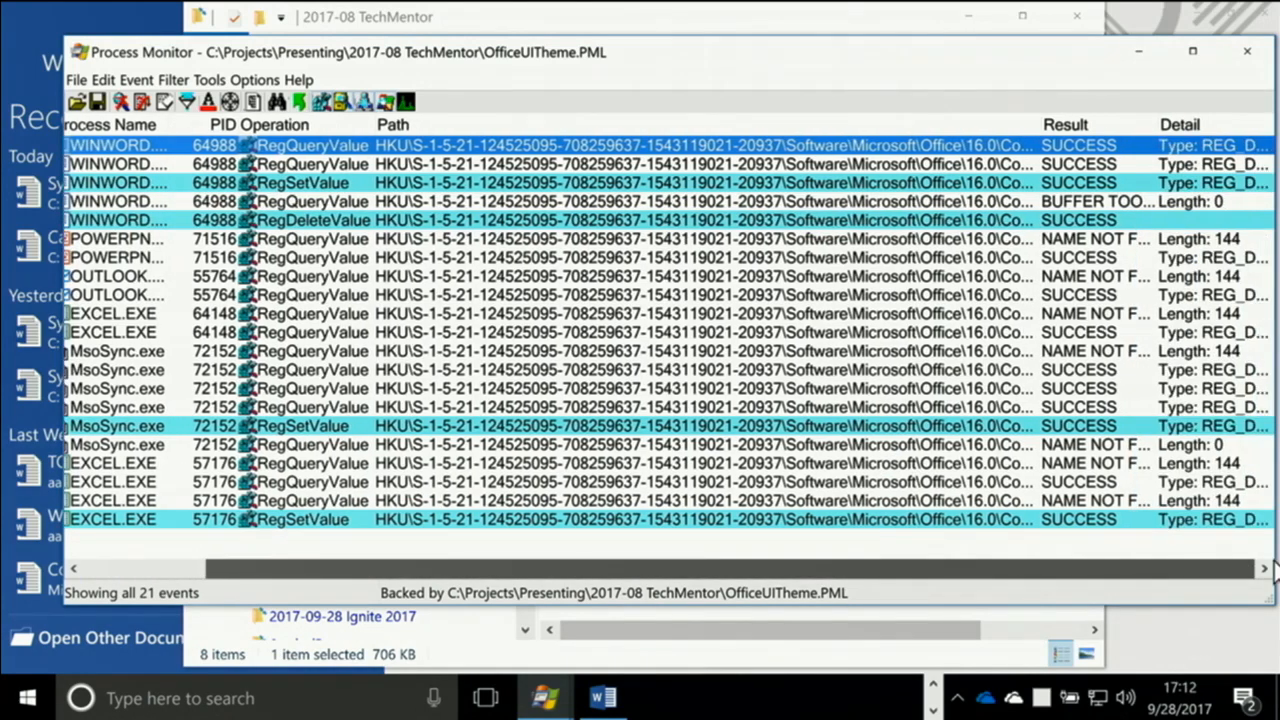
pyautogui.click(543, 424)
pyautogui.doubleClick(543, 424)
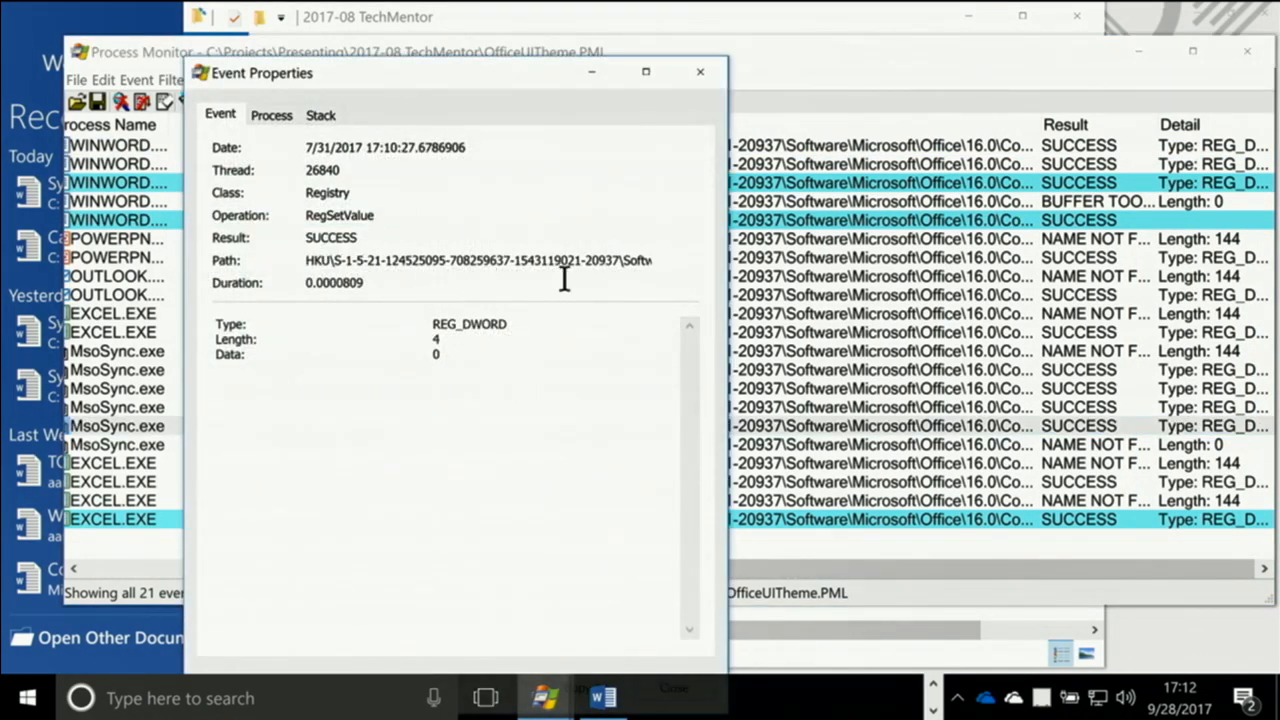
pyautogui.moveTo(637, 268); pyautogui.dragTo(720, 263)
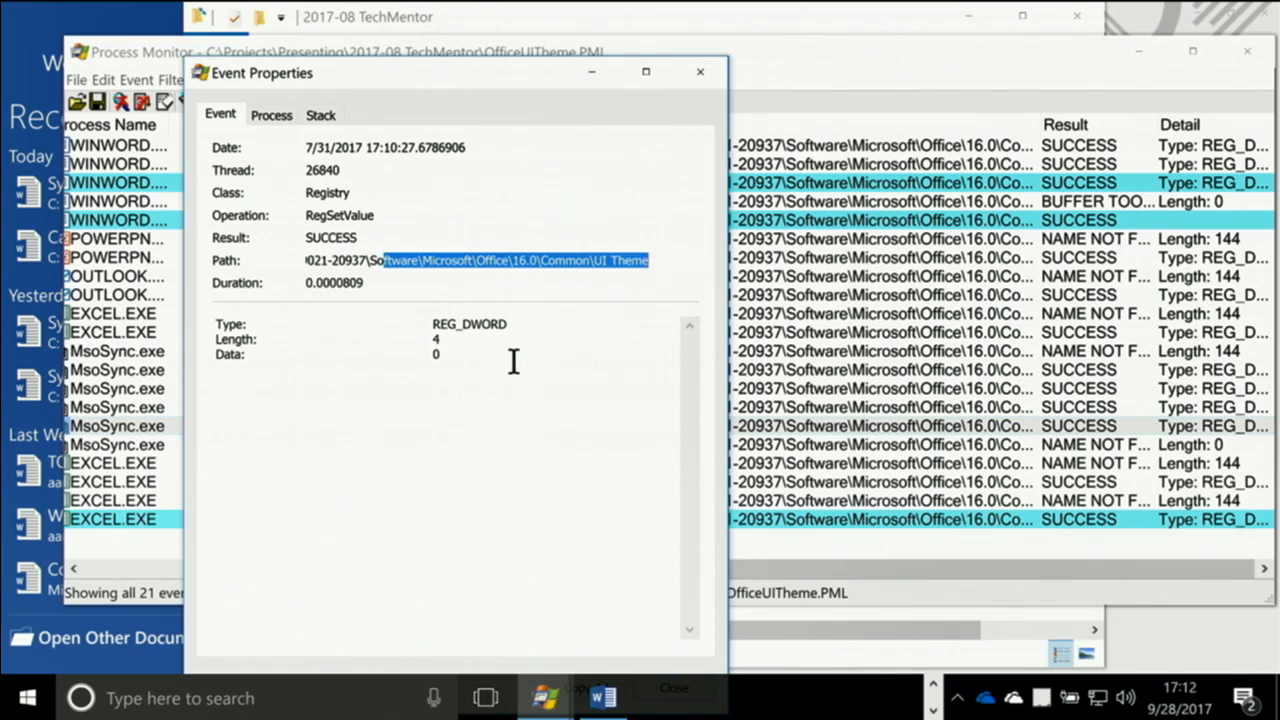
pyautogui.click(697, 72)
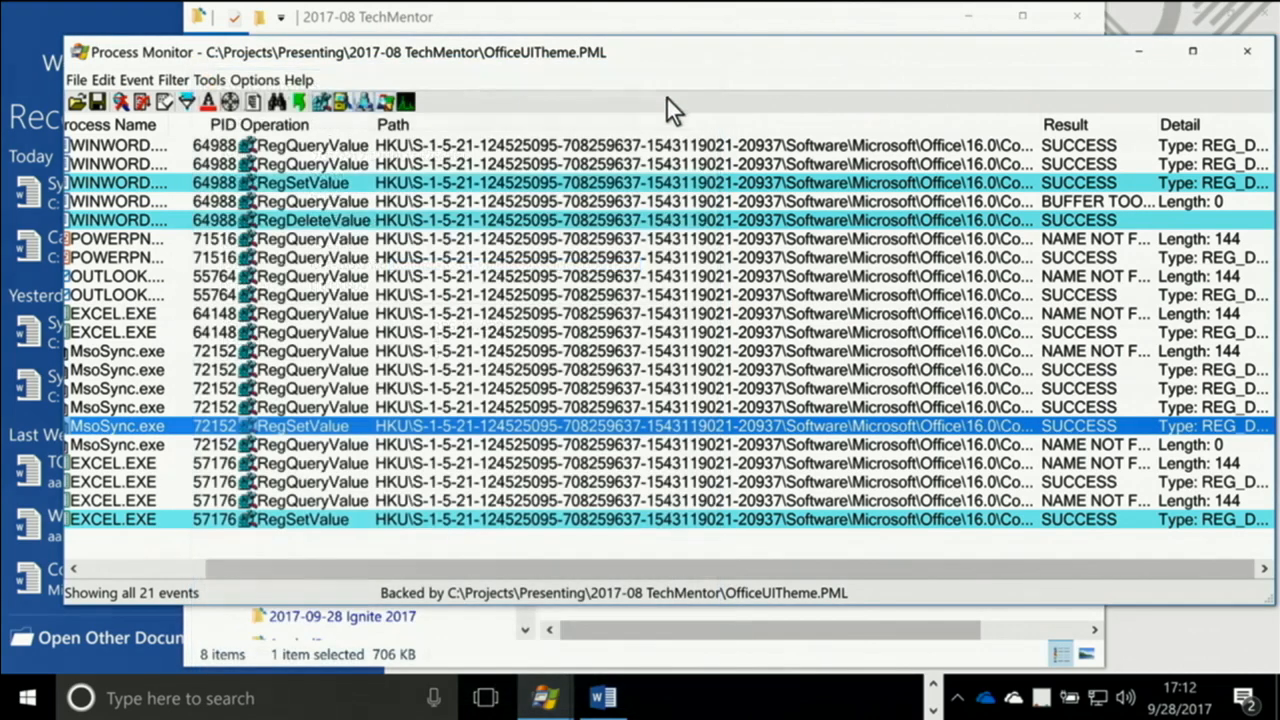
# Examine the call stack of the MsoSync.exe RegSetValue event down to its last frame
pyautogui.click(158, 569)
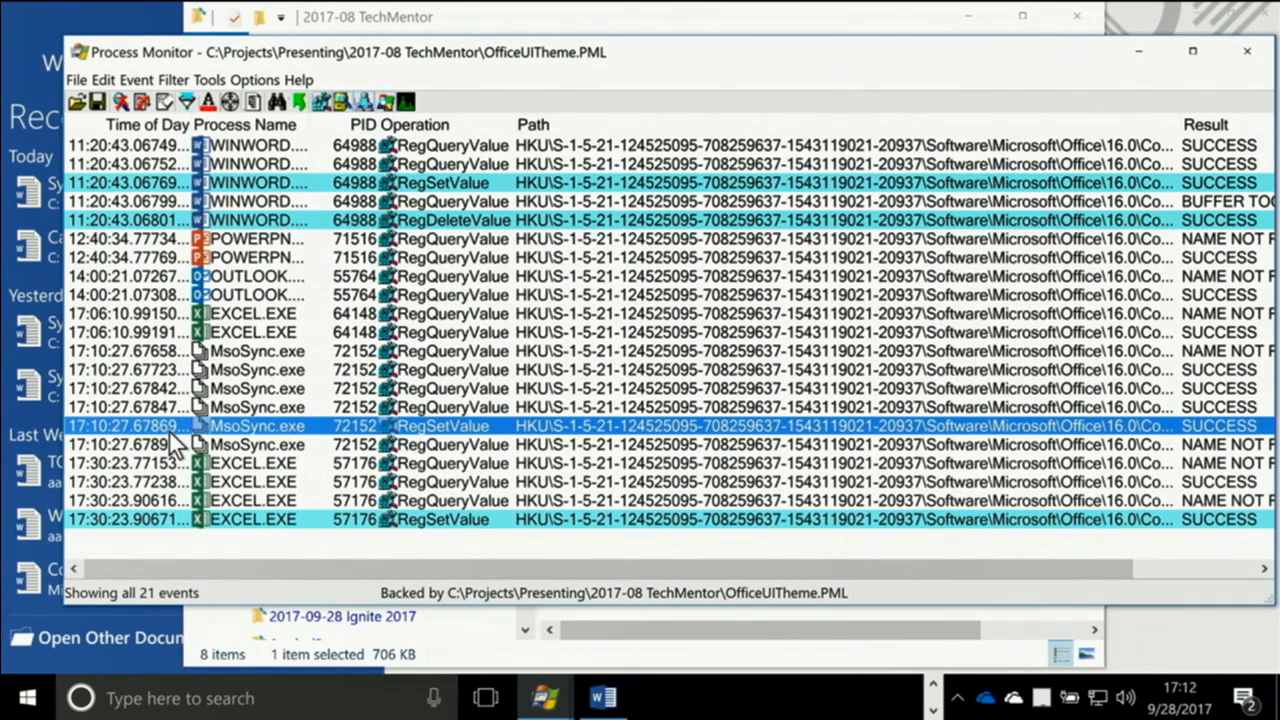
pyautogui.doubleClick(171, 427)
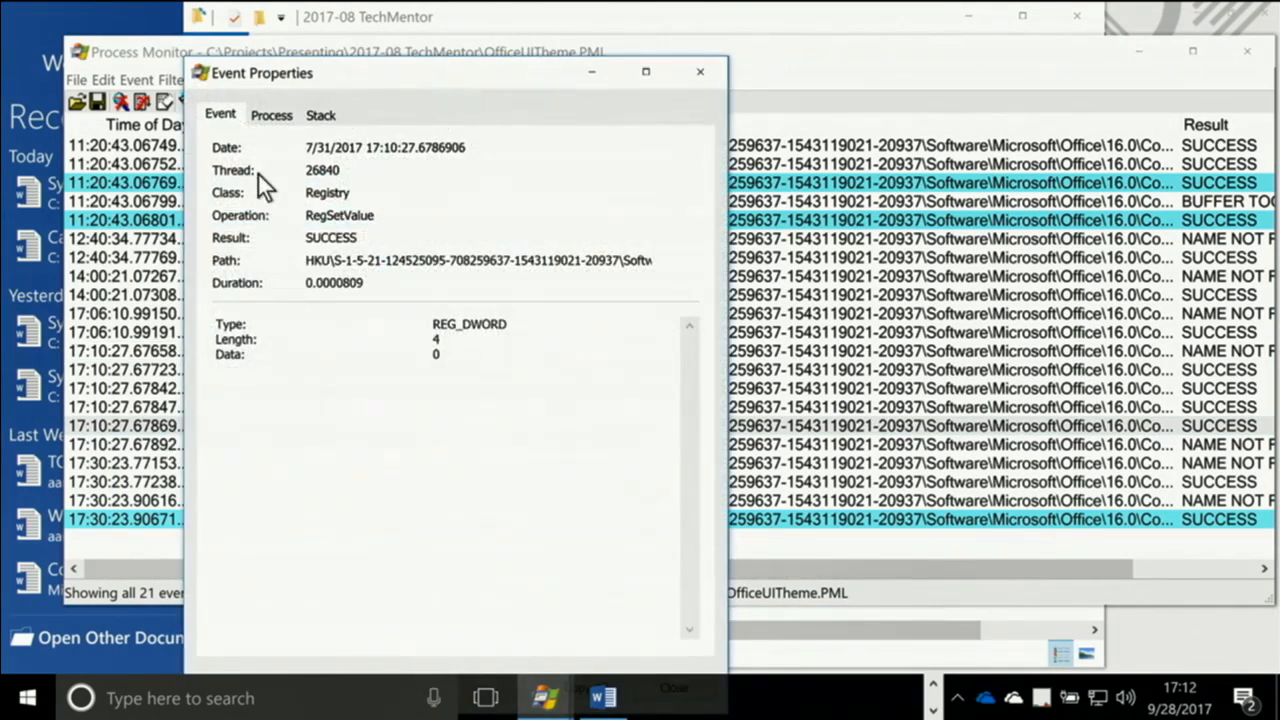
pyautogui.click(320, 114)
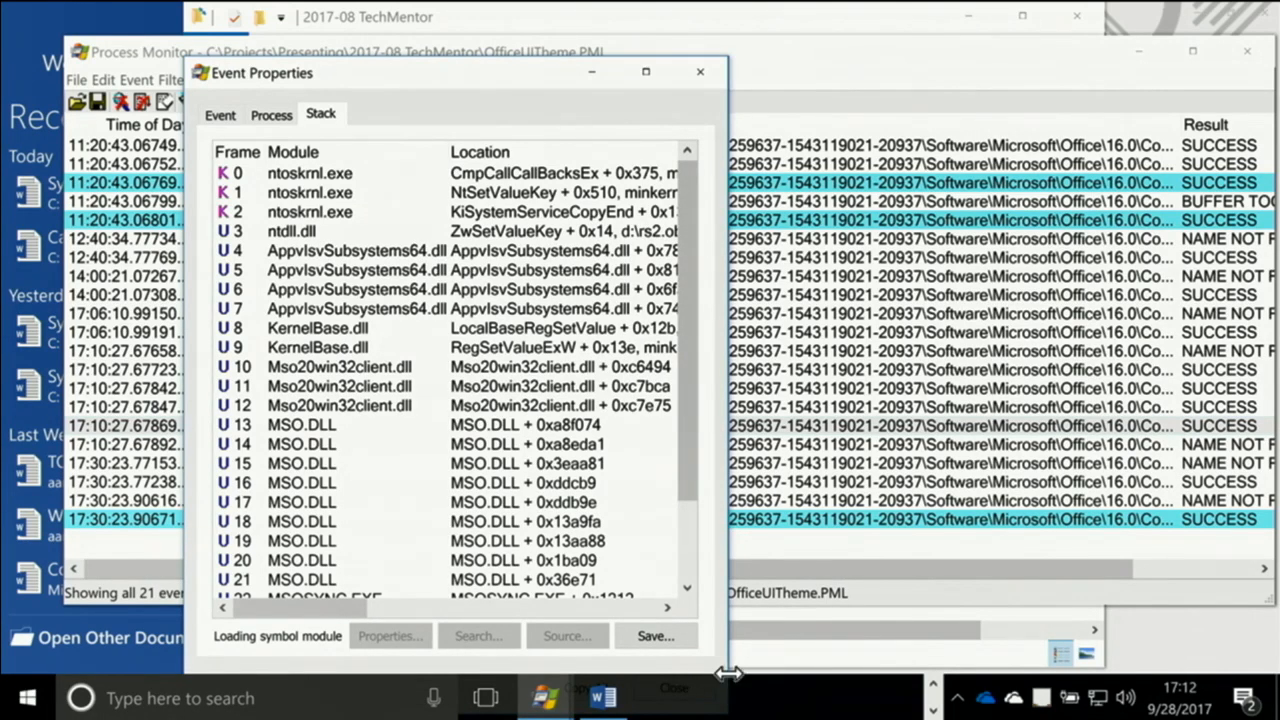
pyautogui.moveTo(687, 471); pyautogui.dragTo(698, 584)
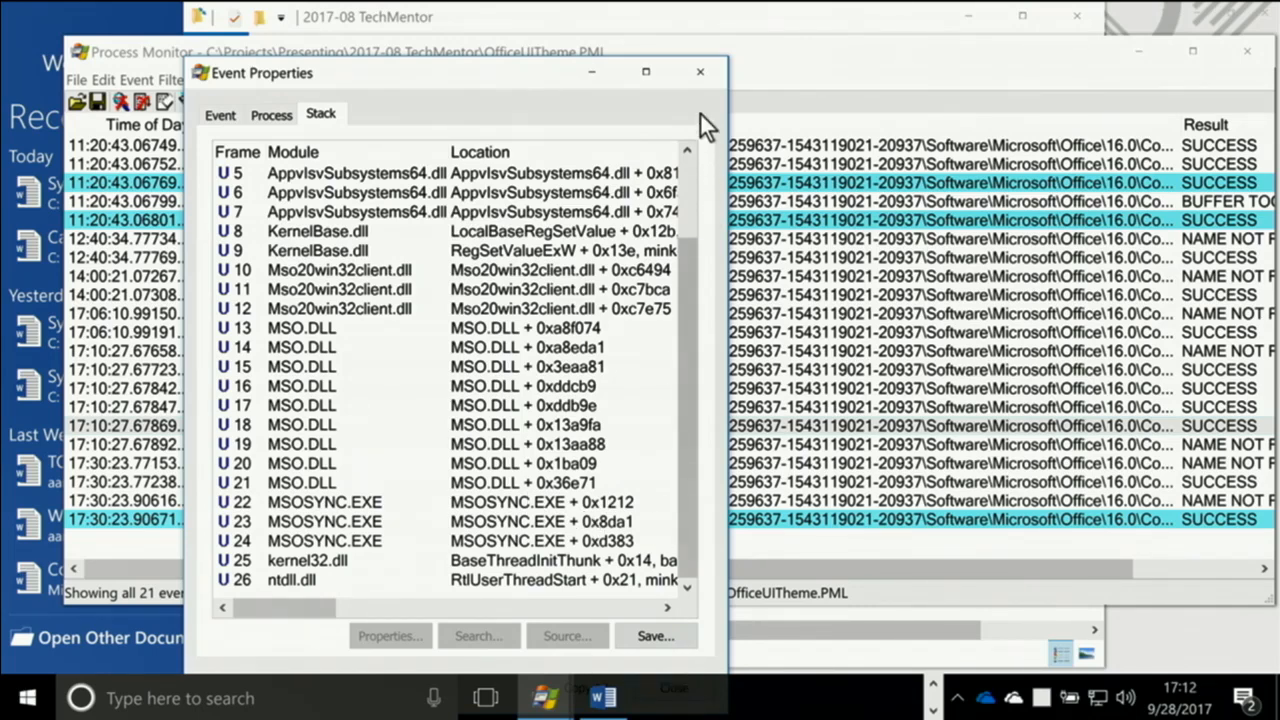
pyautogui.click(700, 71)
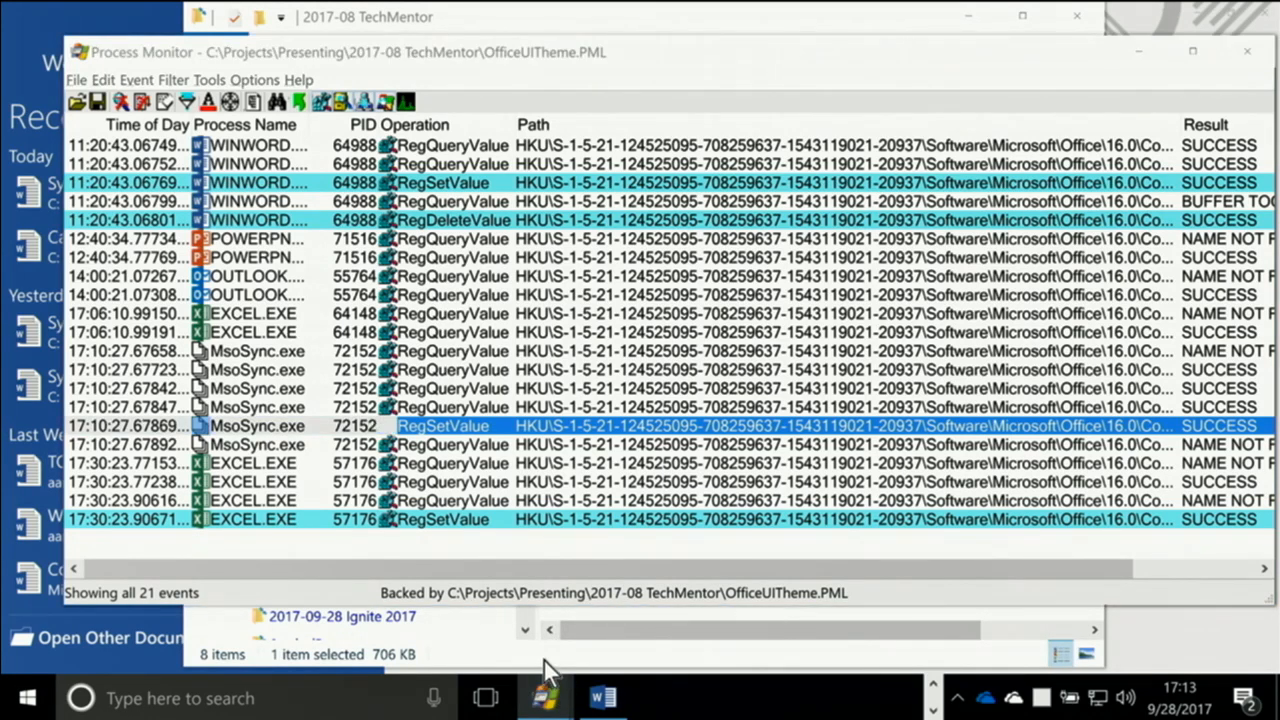
# Open the OfficeUITheme-3days.PML trace from the 2017-08 TechMentor folder with the filter reset to its defaults
pyautogui.hotkey('alt', 'Tab')
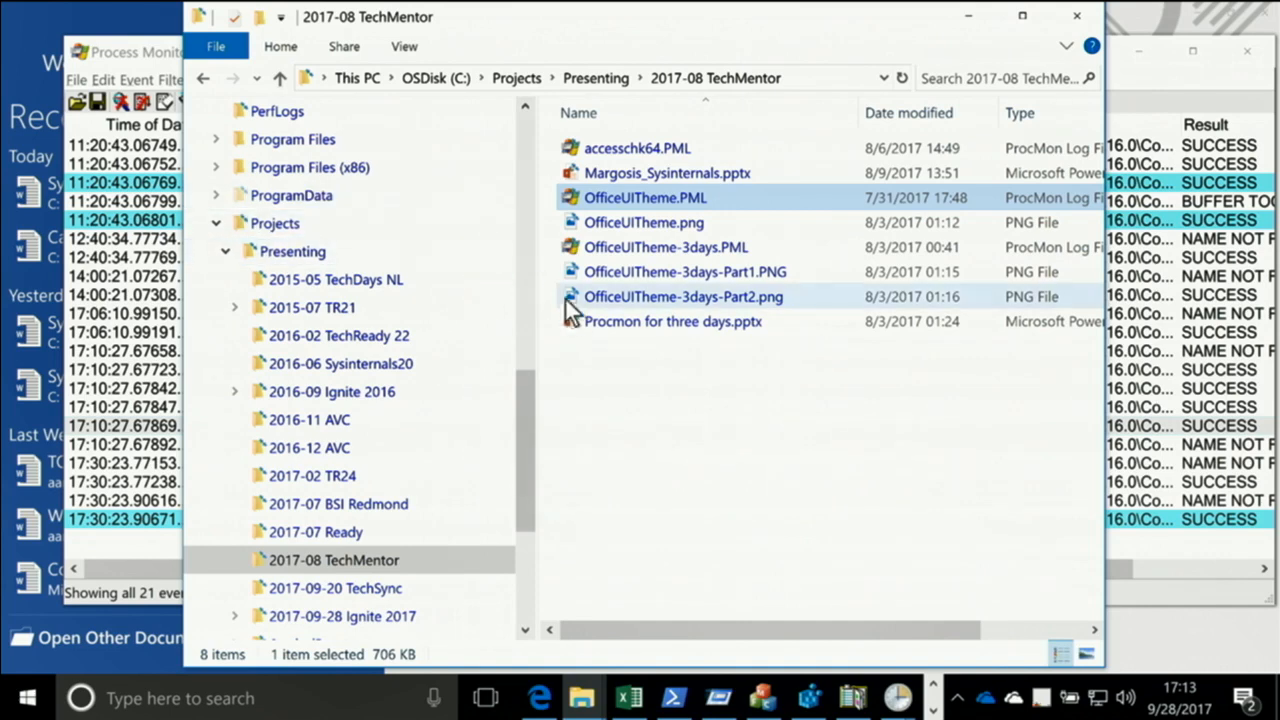
pyautogui.doubleClick(668, 257)
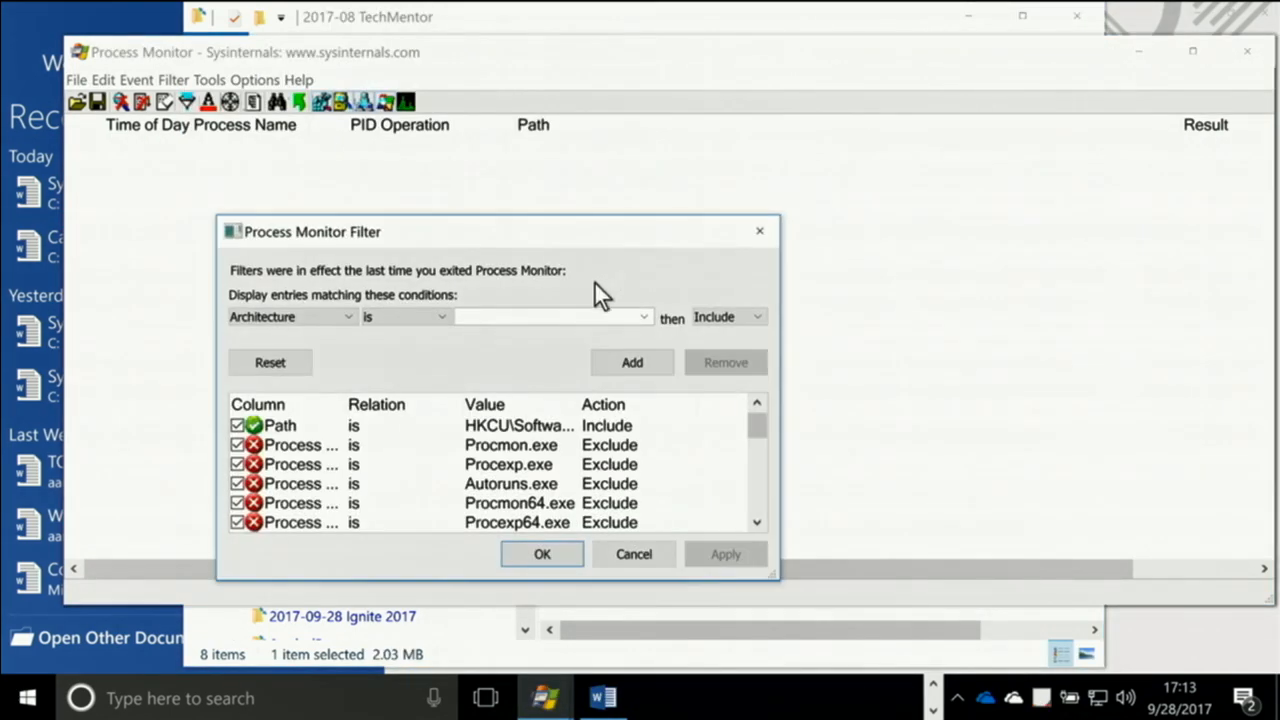
pyautogui.click(285, 363)
pyautogui.click(555, 560)
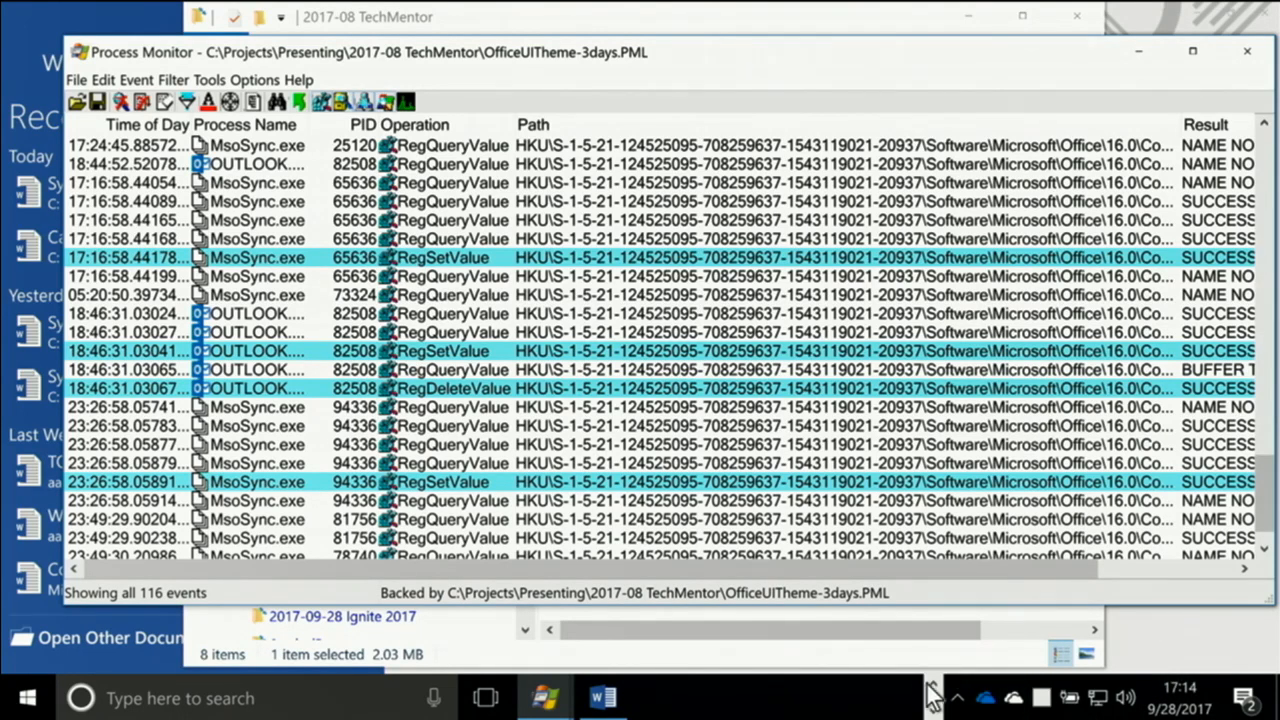
# Switch to the administrator PowerShell window and change to the directory .\Projects\Presenting\
pyautogui.click(673, 697)
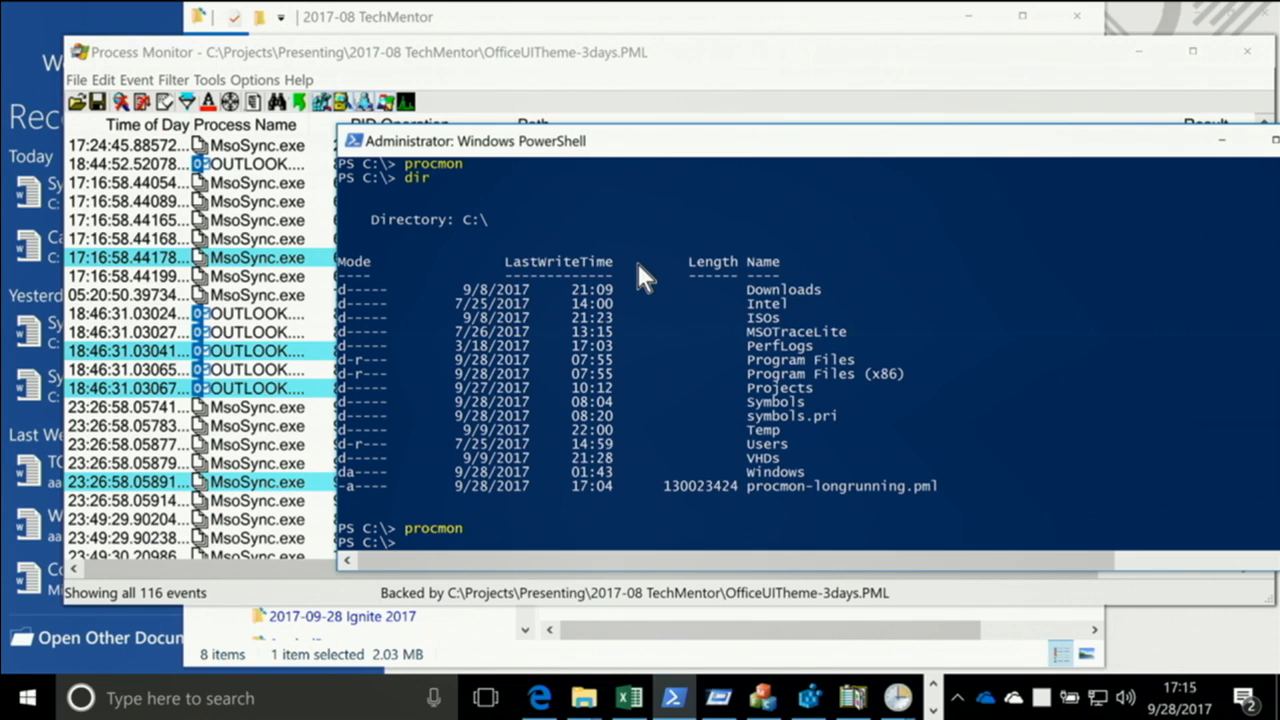
pyautogui.write('cd proj')
pyautogui.press('Tab')
pyautogui.write('pres')
pyautogui.press('Tab')
pyautogui.press('Return')
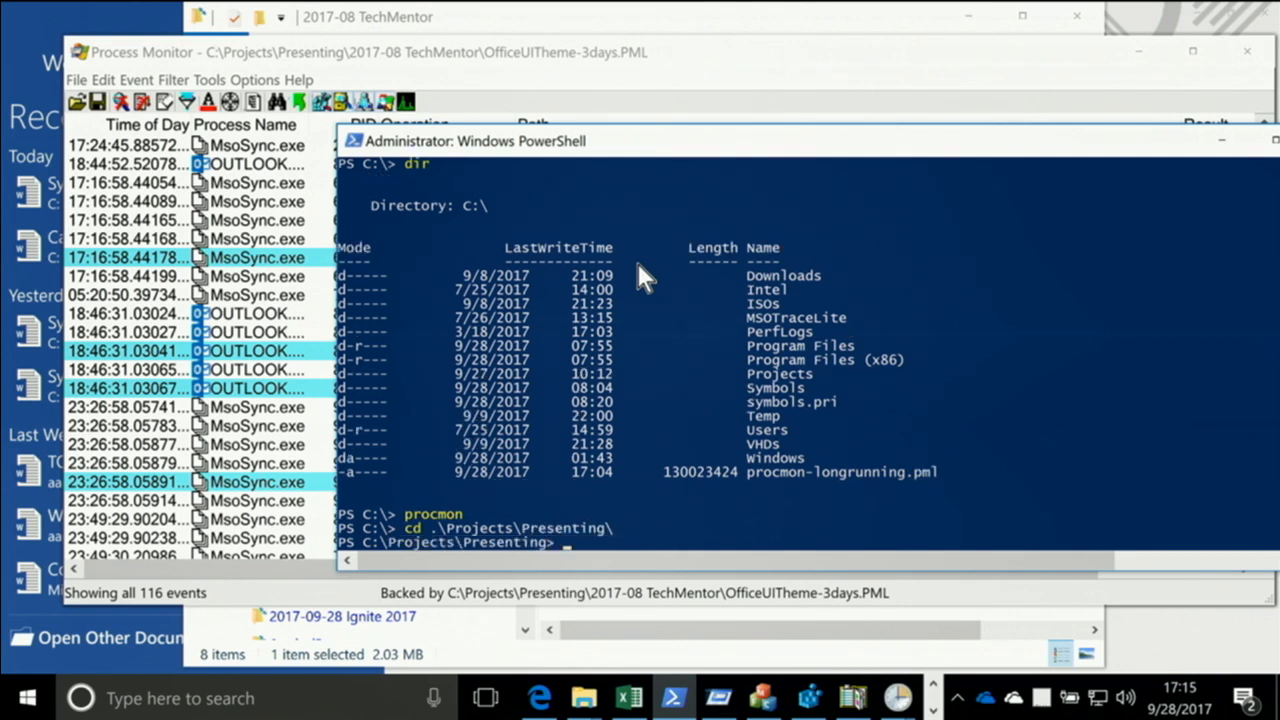
# Change the PowerShell directory to the 2017-09-28 Ignite 2017 subfolder
pyautogui.write('cd *ignite8')
pyautogui.press('BackSpace')
pyautogui.write('*')
pyautogui.press('Tab')
pyautogui.press('Return')
# Clear the PowerShell console with cls and switch the window to full screen
pyautogui.write('cls')
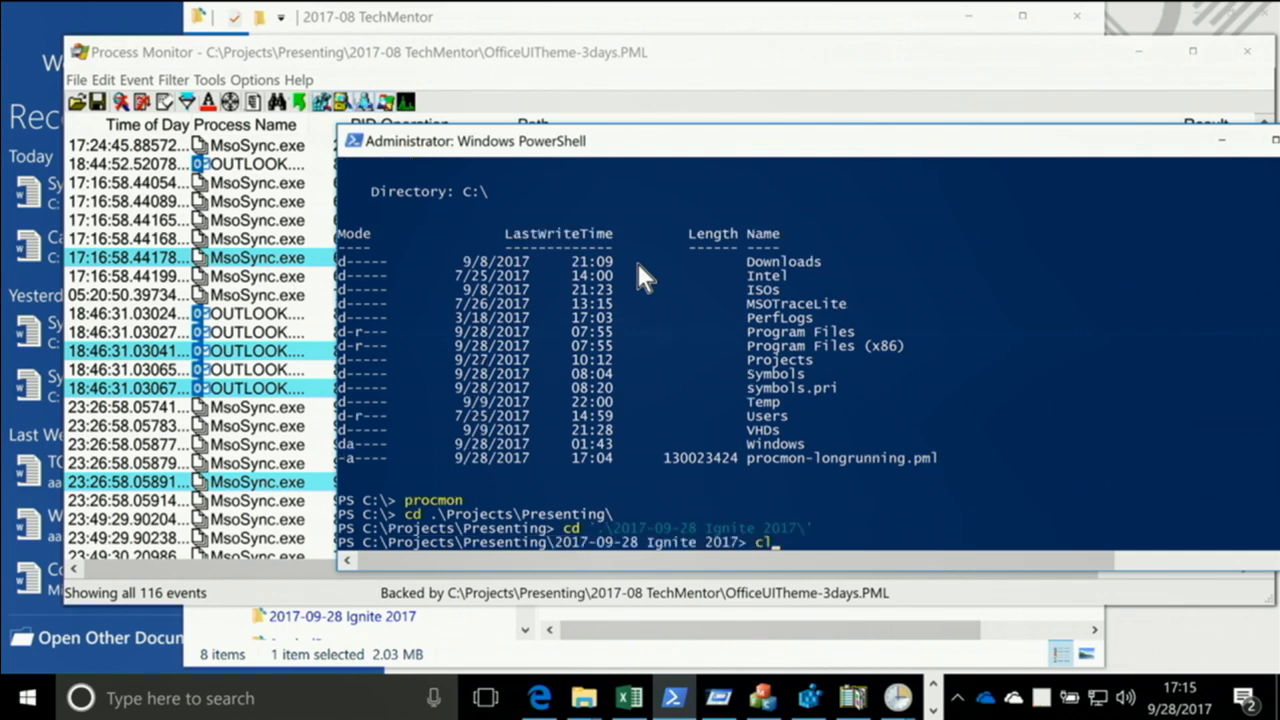
pyautogui.press('Return')
pyautogui.hotkey('alt', 'Return')
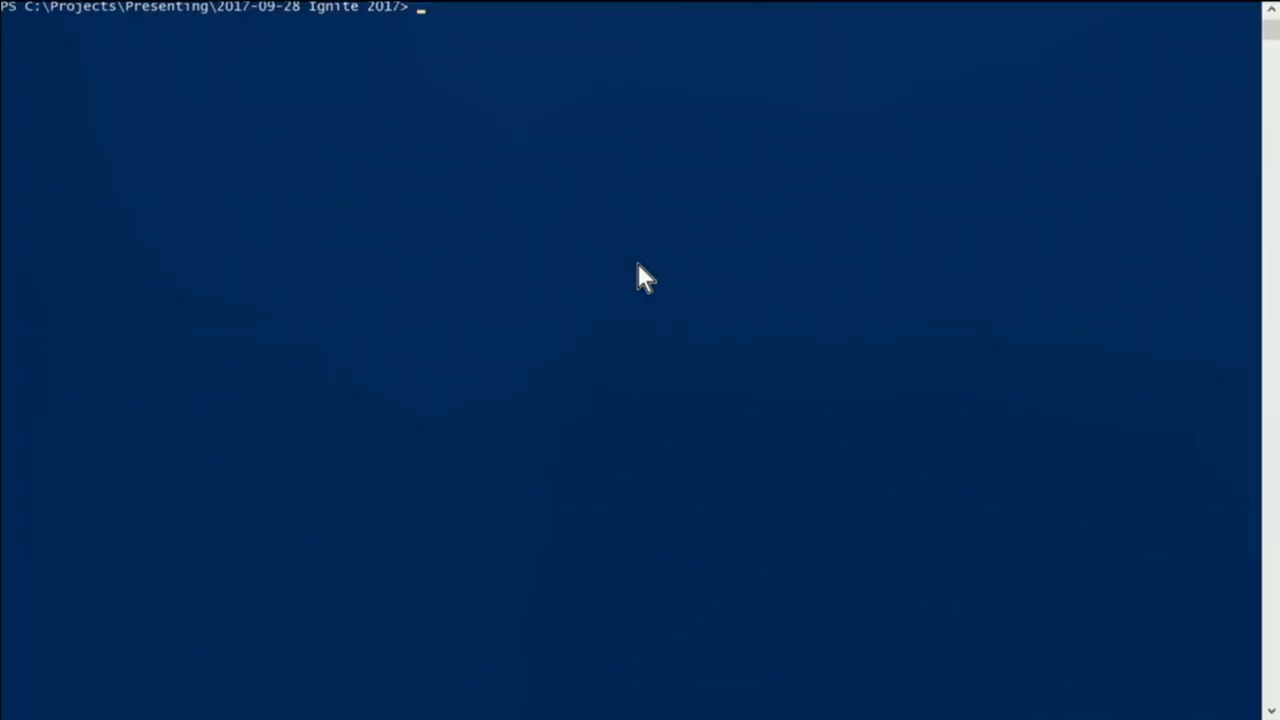
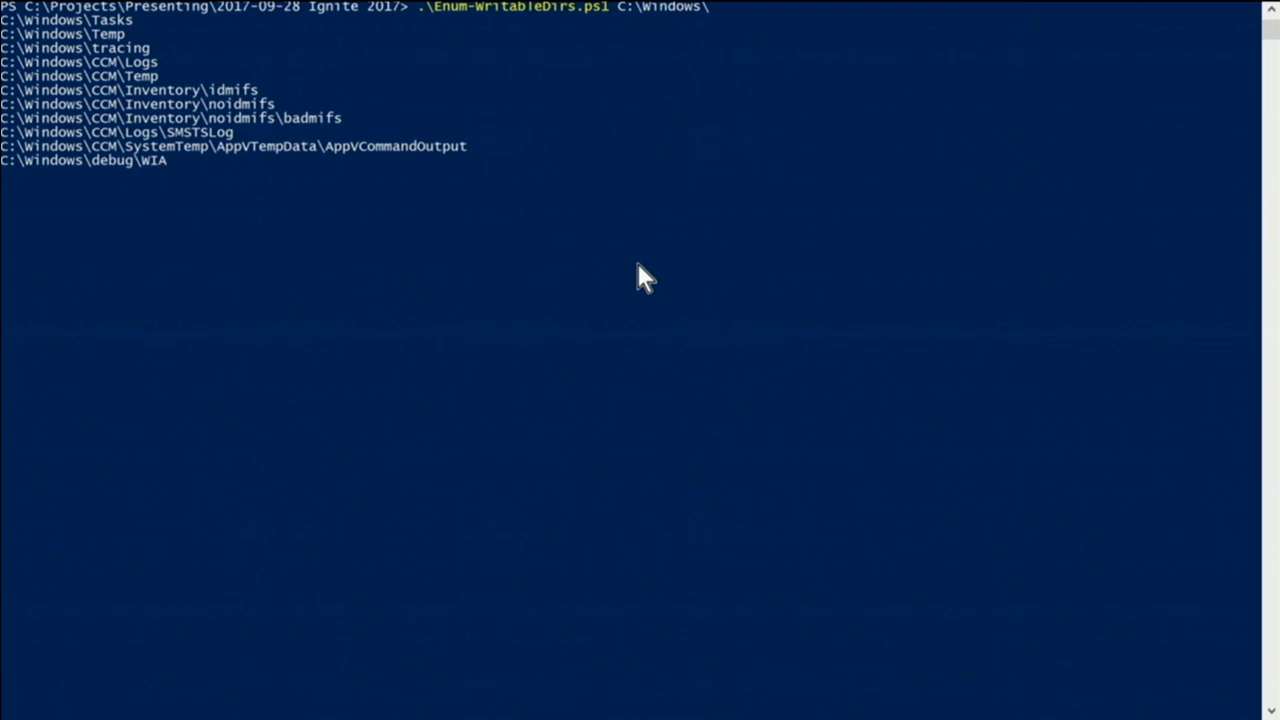
# Switch from the PowerShell console to the second of the open Process Monitor trace windows while the script runs
pyautogui.hotkey('alt', 'Tab')
pyautogui.hotkey('alt', 'Tab')
pyautogui.hotkey('alt', 'Tab')
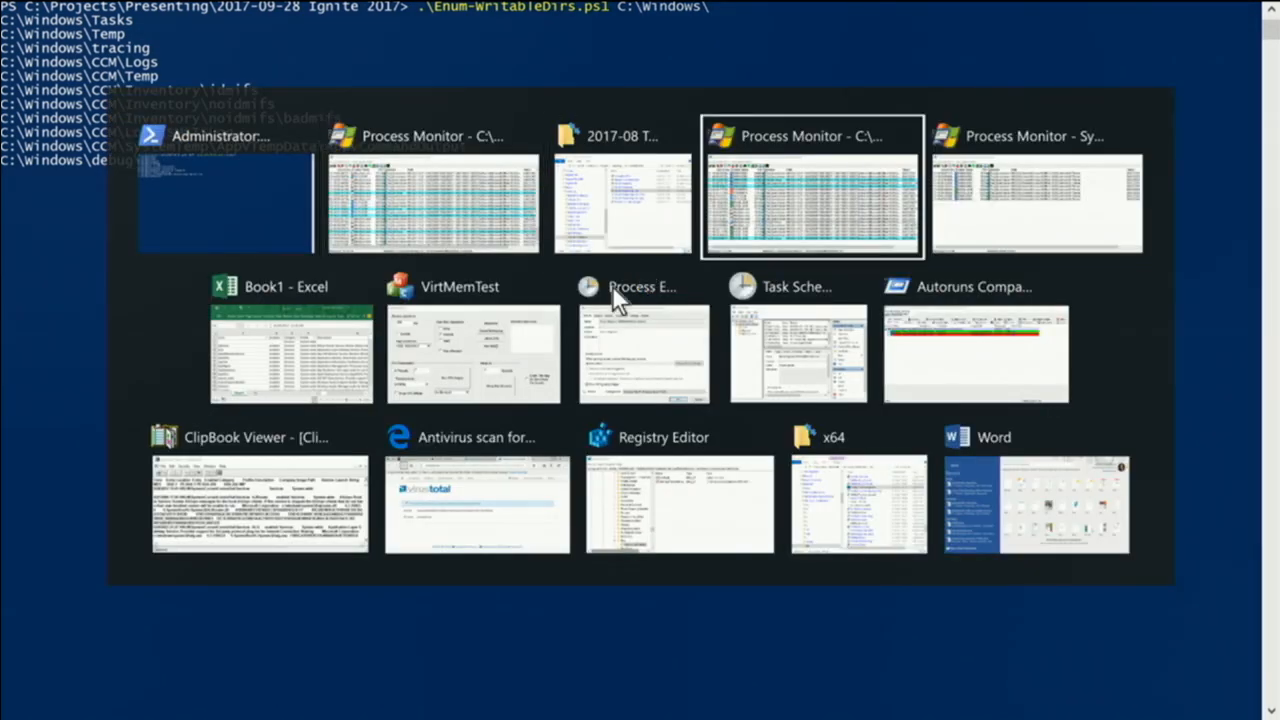
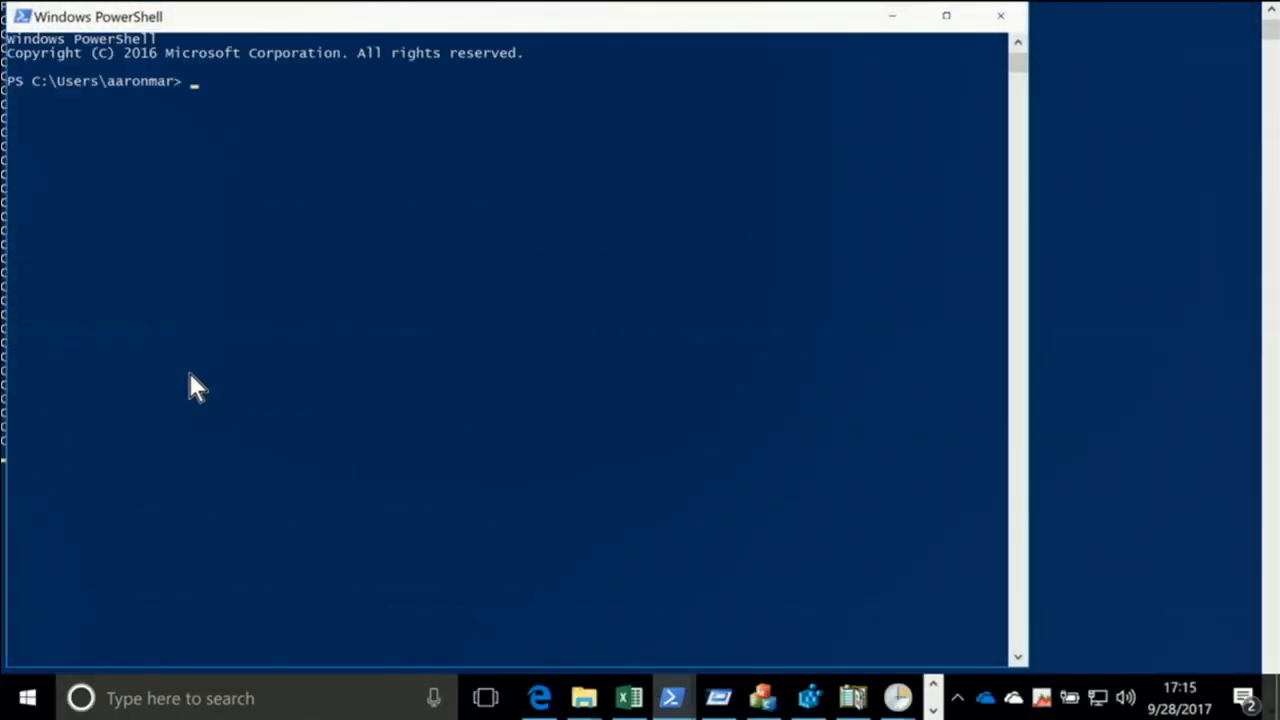
# Change the working directory to C:\Projects\Presenting and into its "2017-09-28 Ignite 2017" subfolder
pyautogui.write('cd \\pro')
pyautogui.press('Tab')
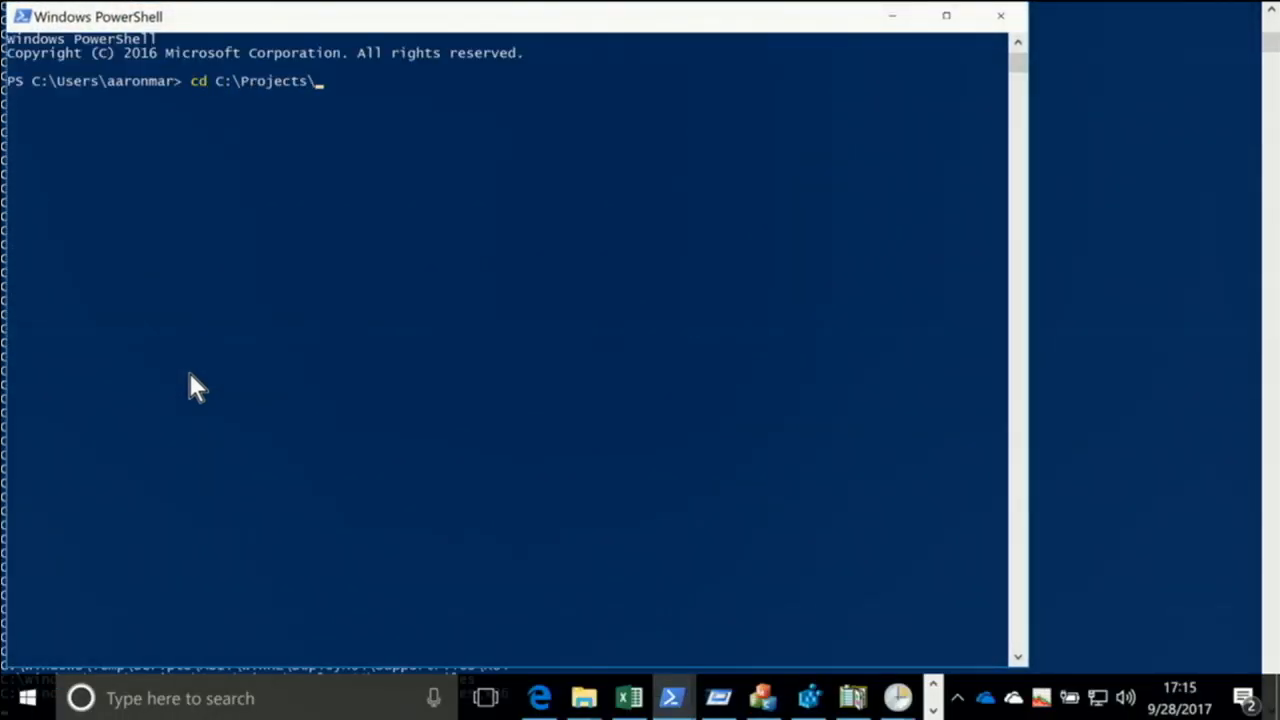
pyautogui.write('pre')
pyautogui.press('Tab')
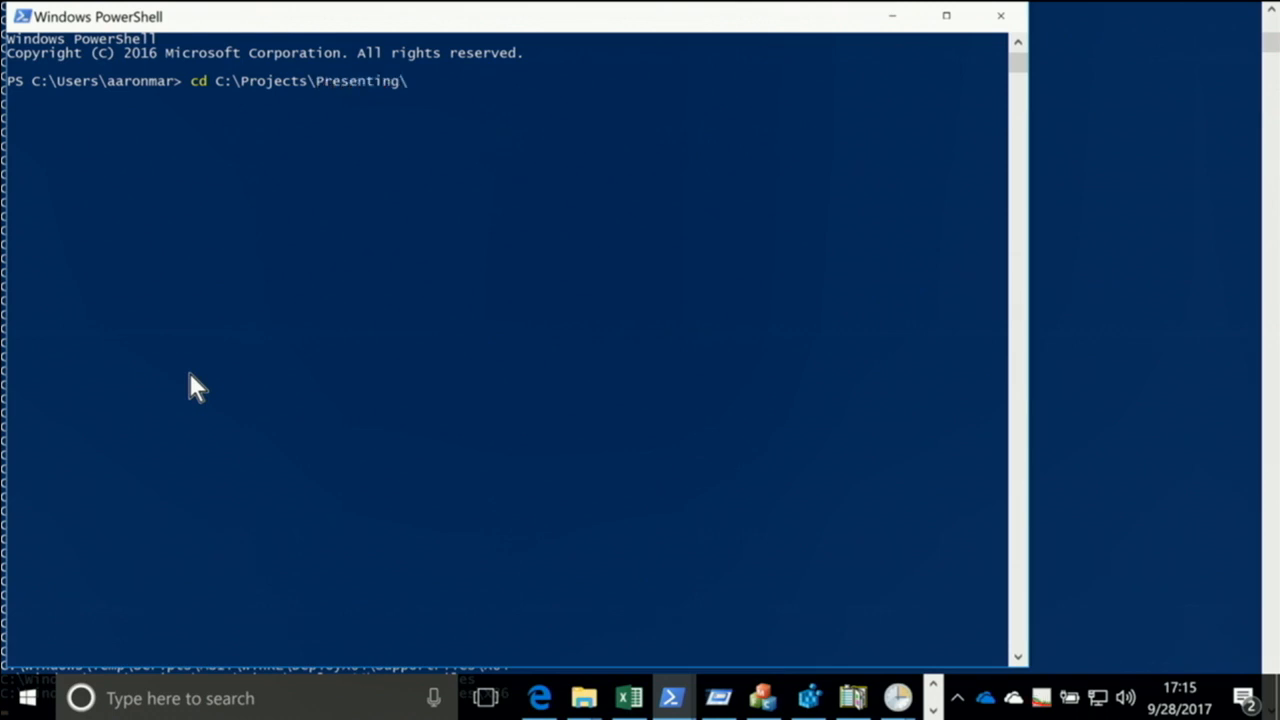
pyautogui.press('Return')
pyautogui.write('cd *ignite')
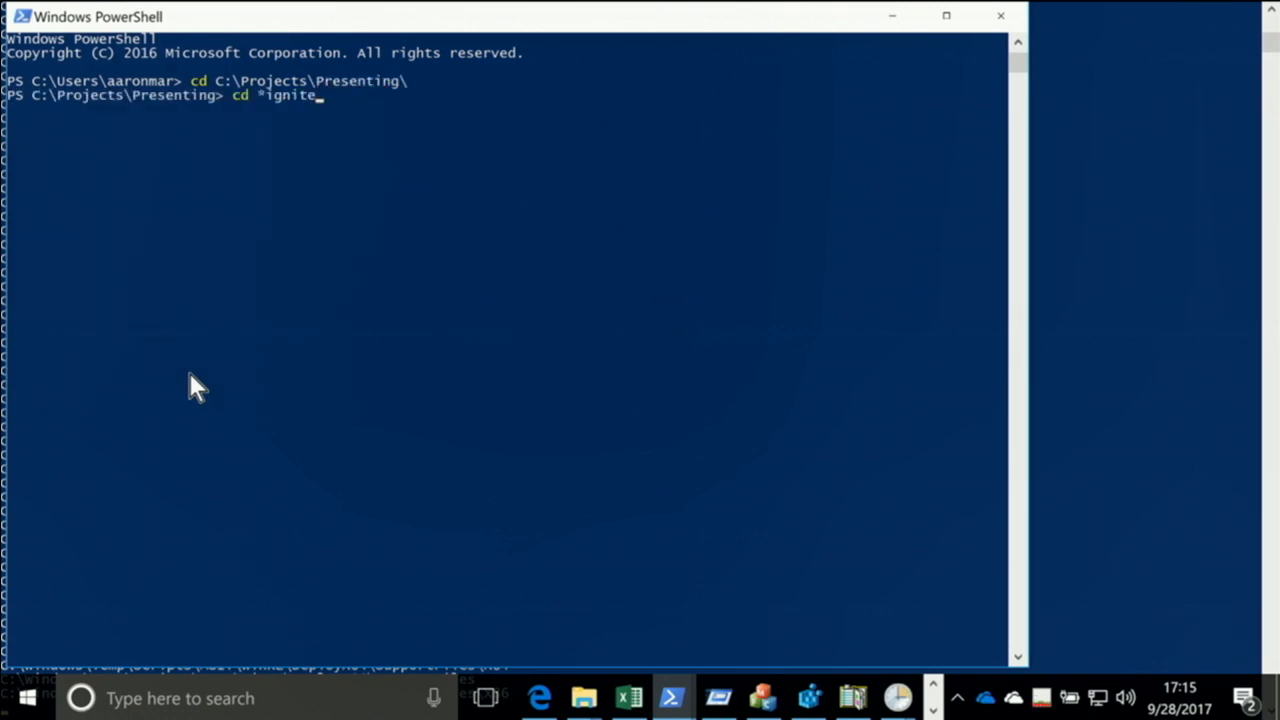
pyautogui.press('Tab')
# Open the script Enum-WritableDirs.ps1 from the current folder in Windows PowerShell ISE using the ise command
pyautogui.press('Tab')
pyautogui.press('Return')
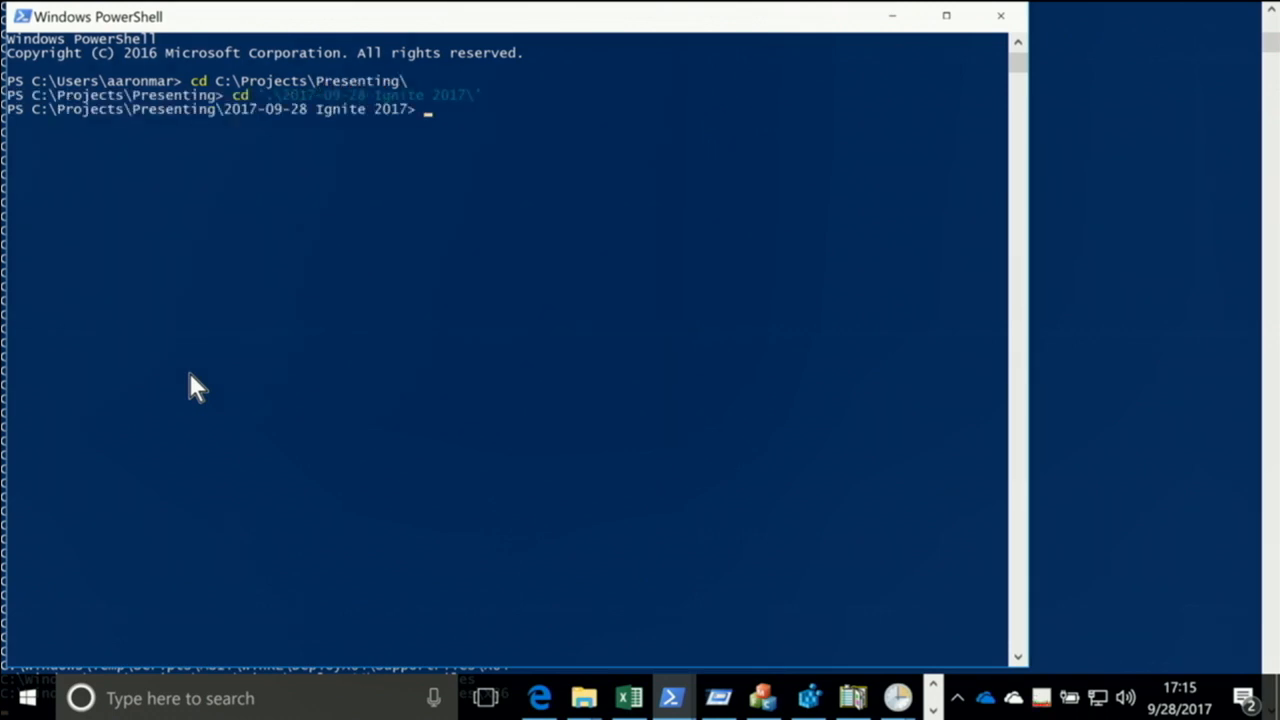
pyautogui.write('ise .\\e')
pyautogui.press('Tab')
pyautogui.press('Return')
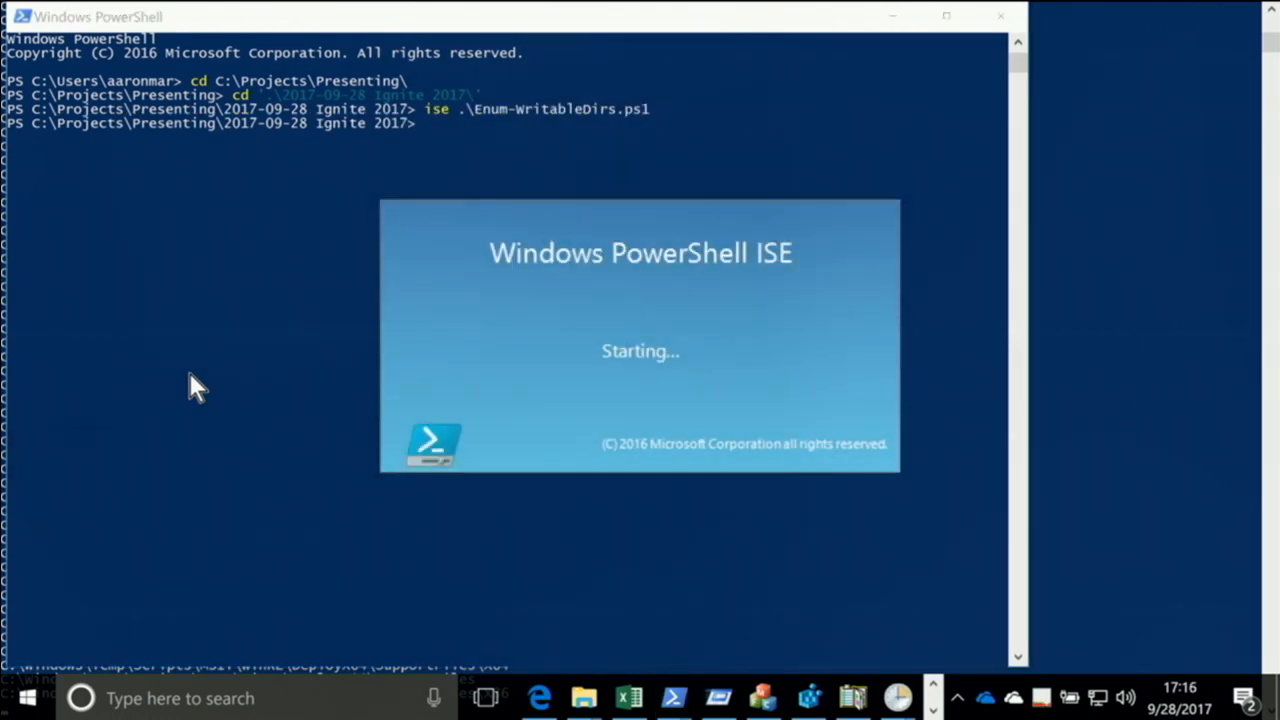
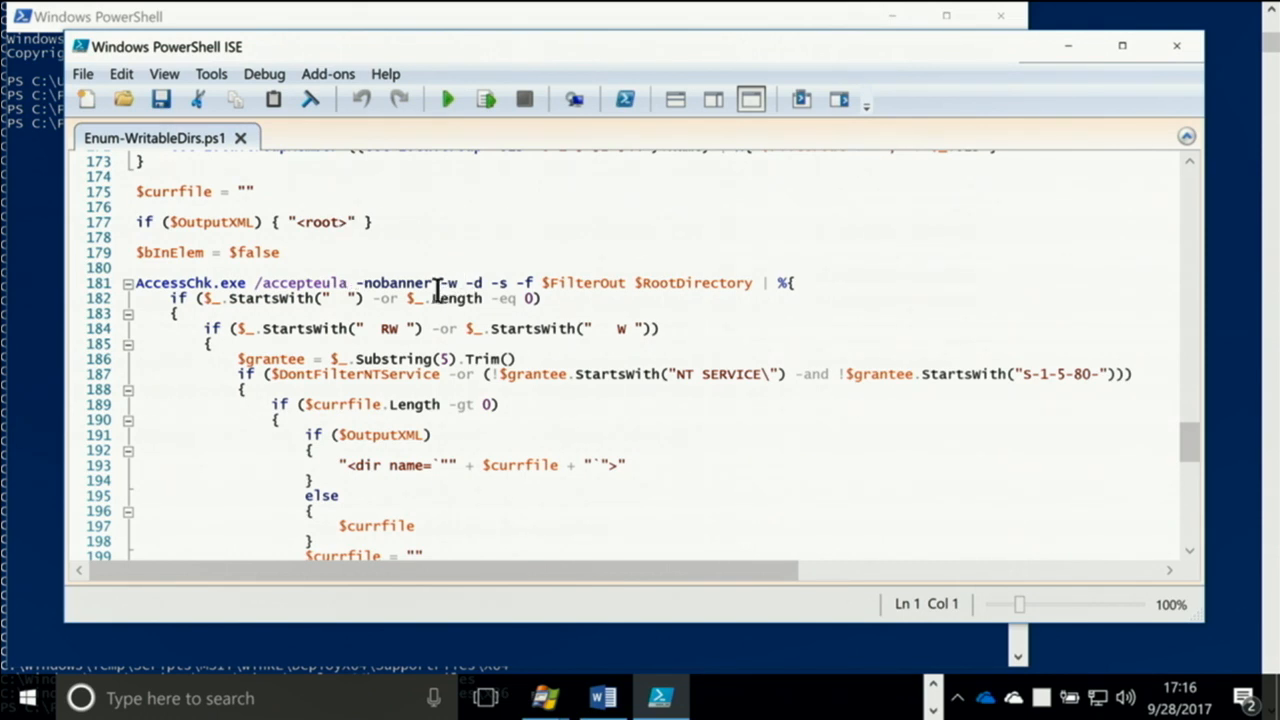
# Highlight the -w switch and the -f switch in turn in the AccessChk.exe command on line 181 of Enum-WritableDirs.ps1
pyautogui.moveTo(439, 283); pyautogui.dragTo(458, 283)
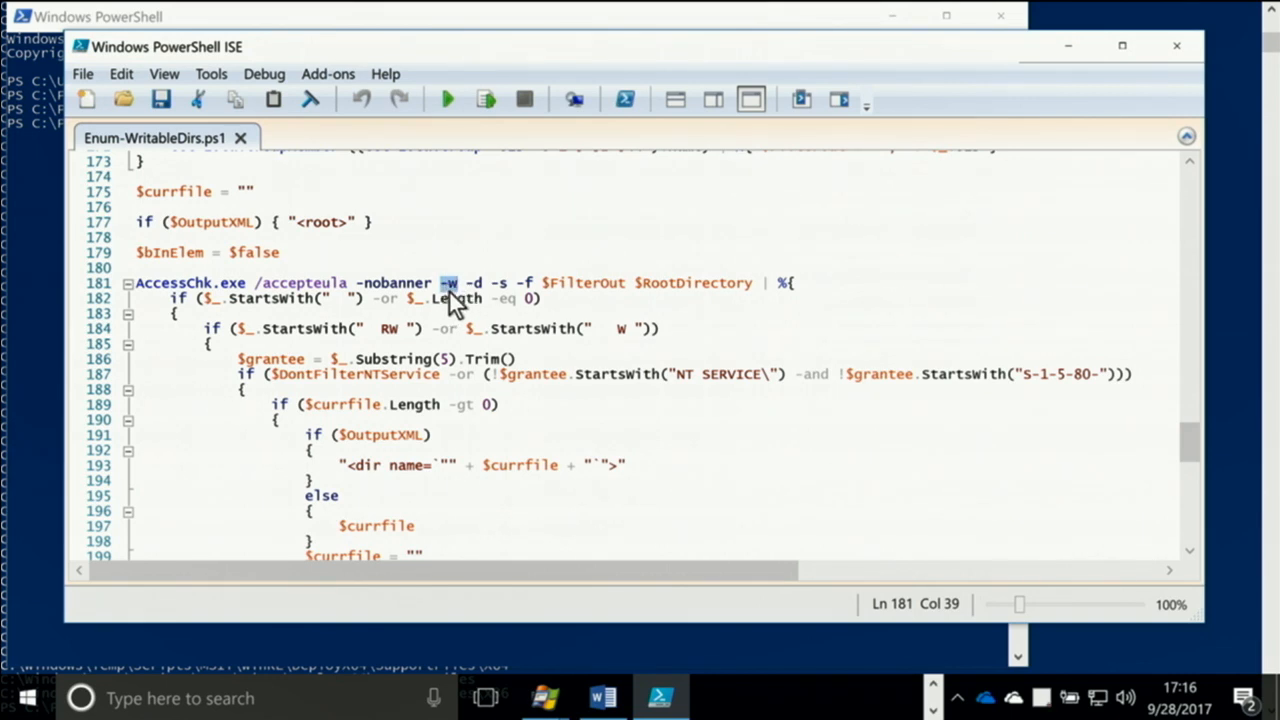
pyautogui.moveTo(463, 284); pyautogui.dragTo(532, 286)
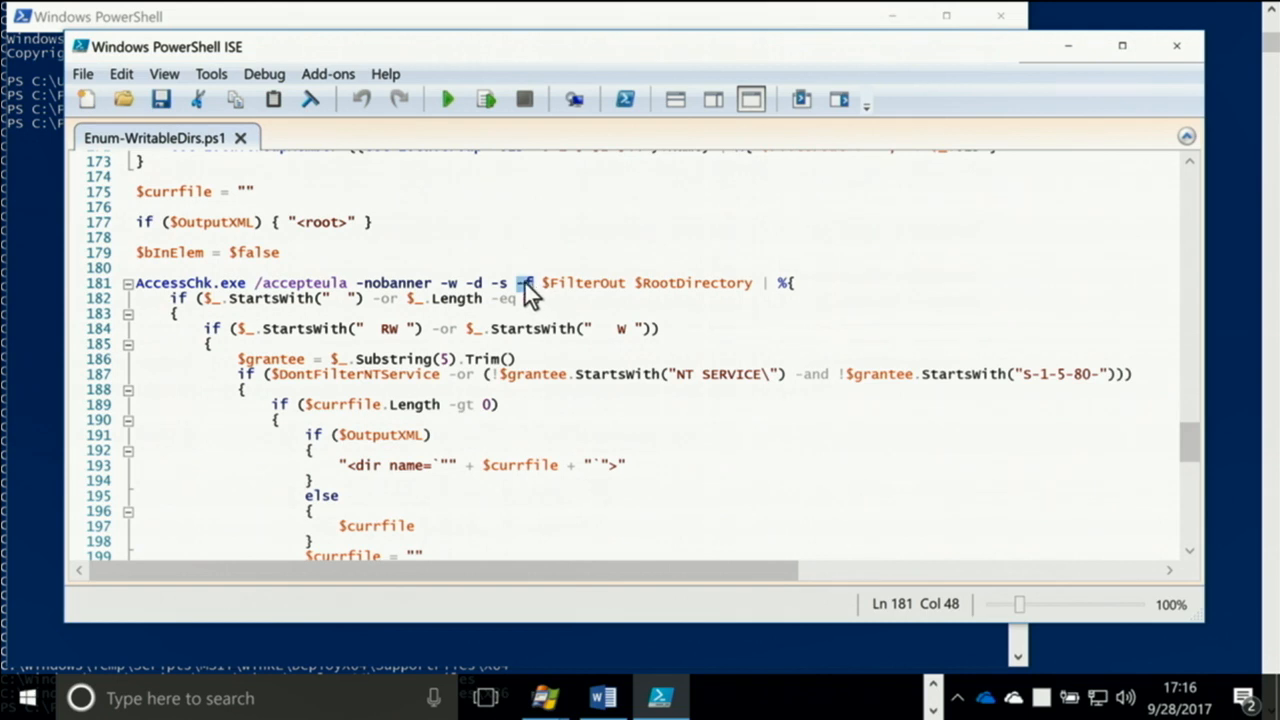
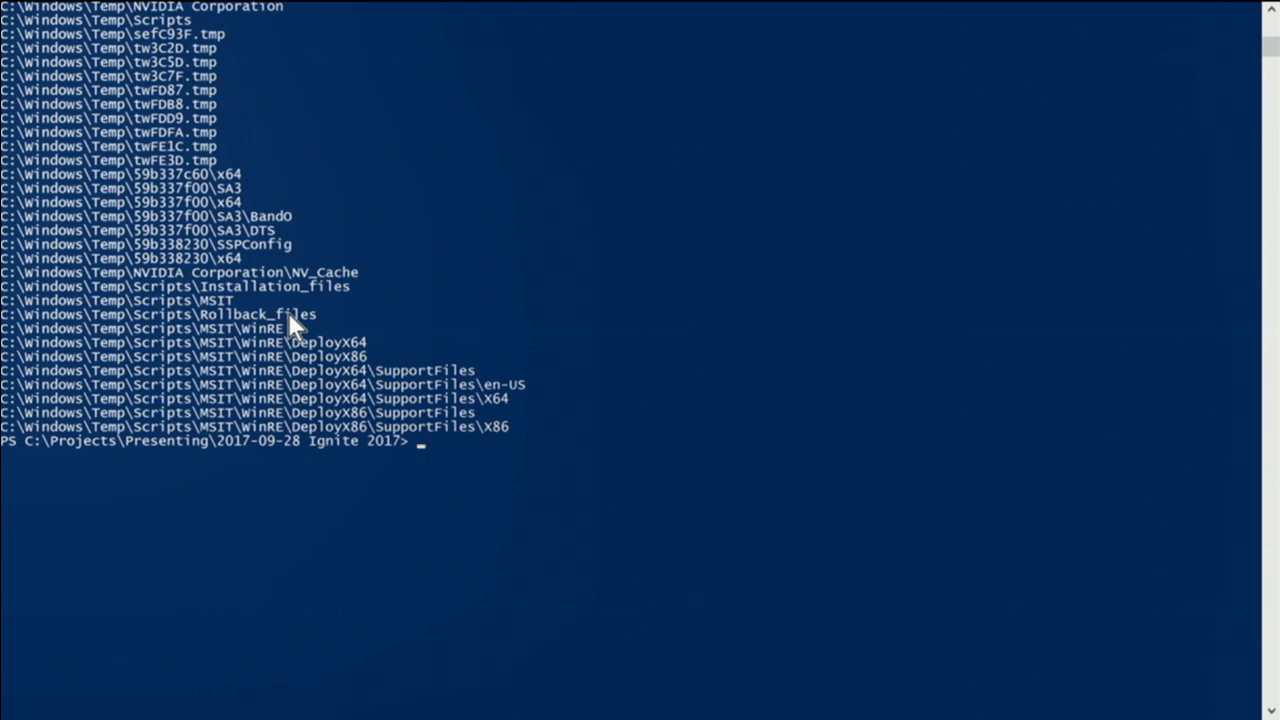
# Switch to Enum-WritableDirs.ps1 in PowerShell ISE and examine the $FilterOut0 SID list, the local Administrators handling and the AccessChk.exe output parsing
pyautogui.hotkey('alt', 'Tab')
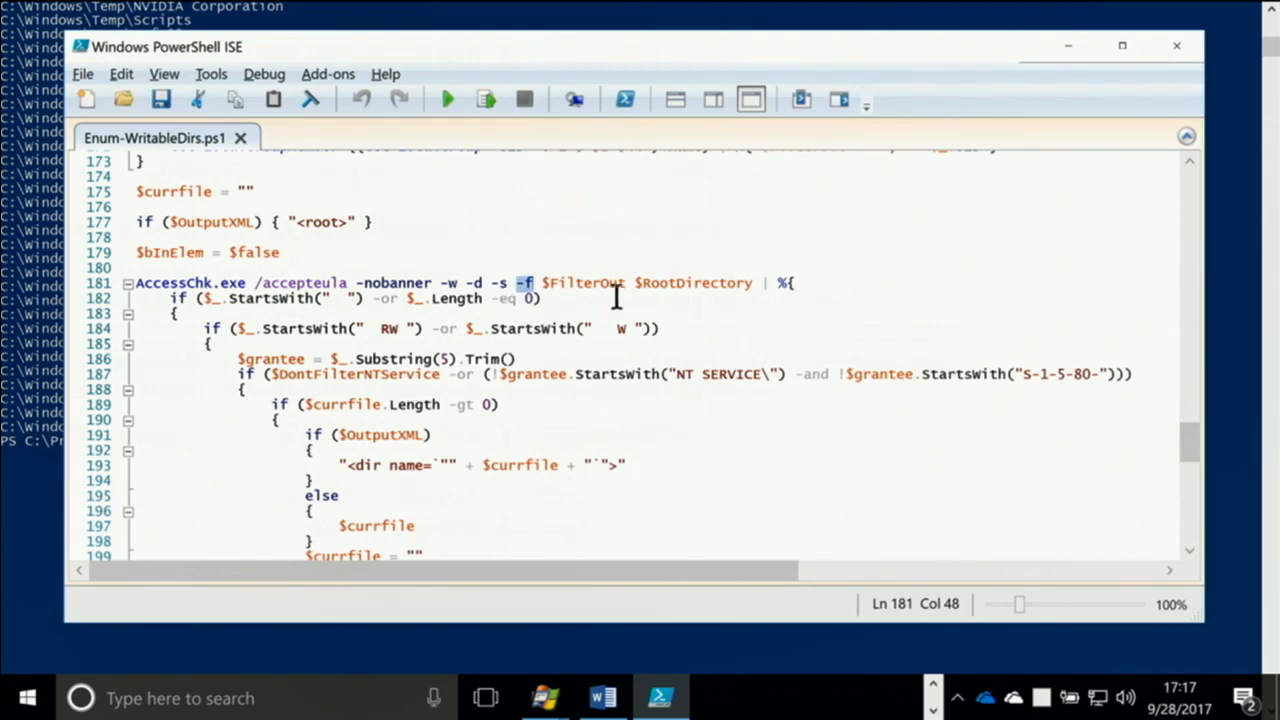
pyautogui.scroll(8, 491, 306)
pyautogui.scroll(1, 476, 306)
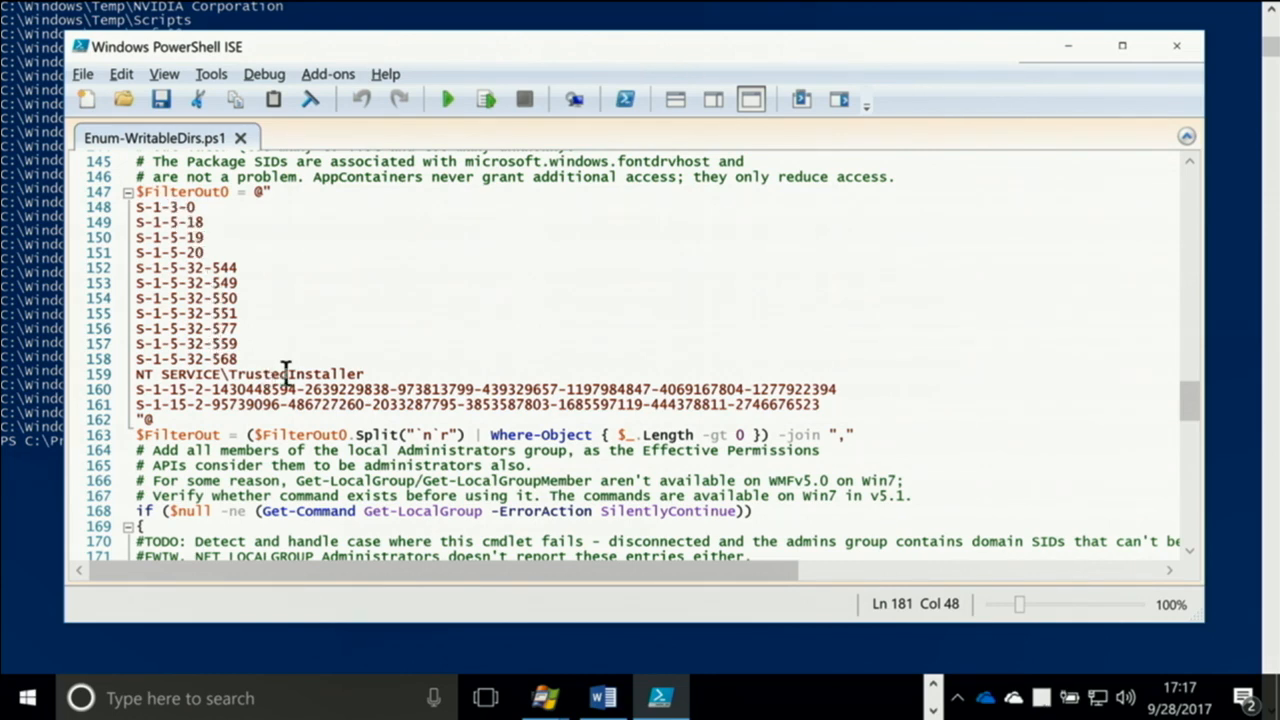
pyautogui.scroll(-3, 323, 378)
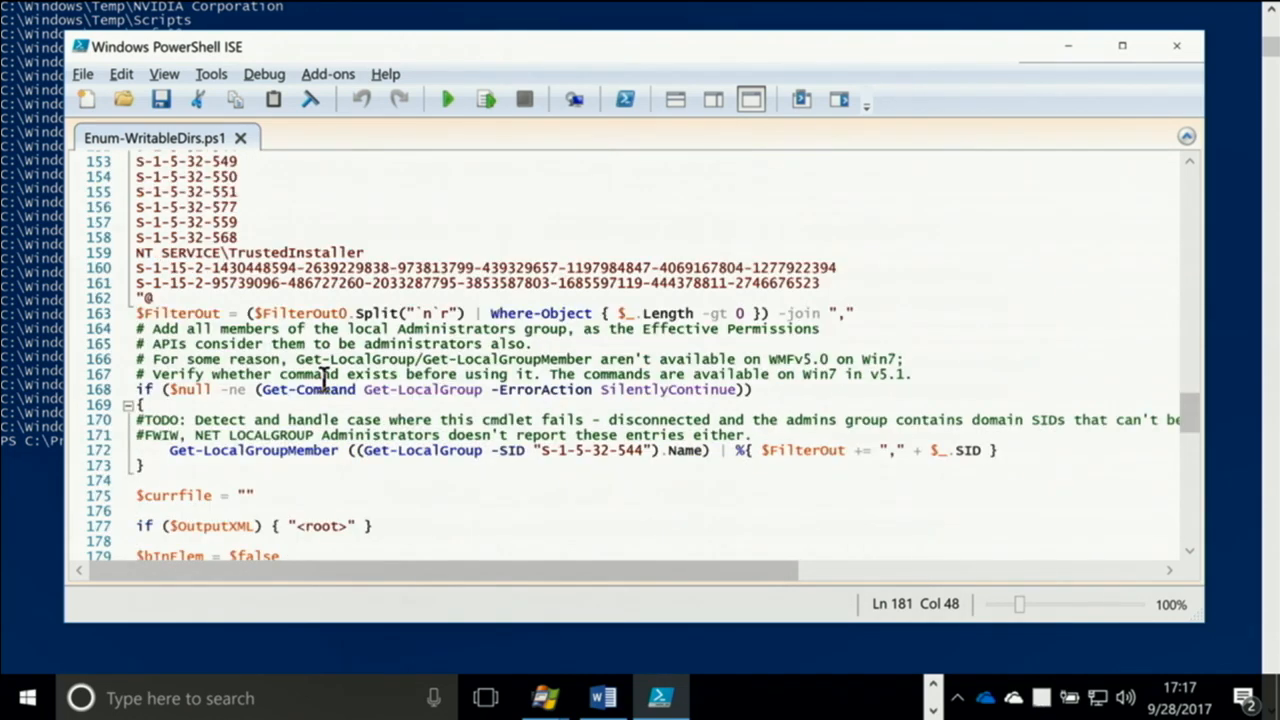
pyautogui.scroll(-5, 323, 378)
pyautogui.scroll(-3, 323, 378)
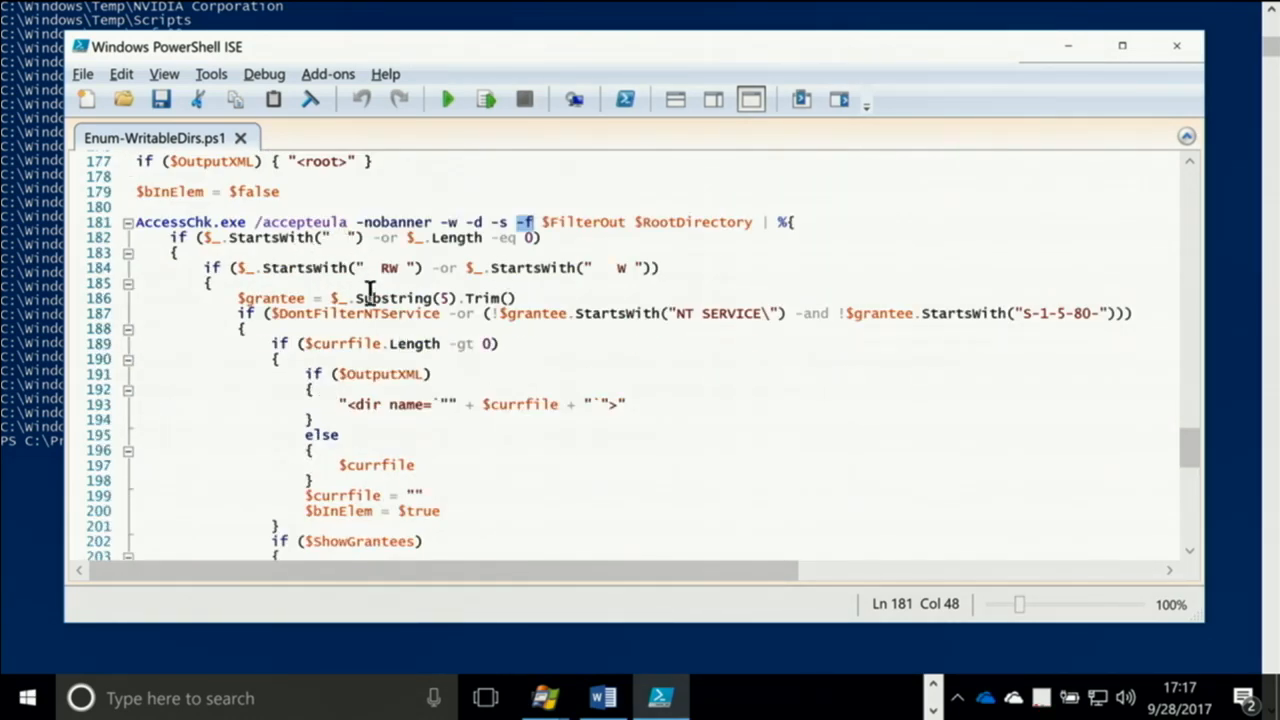
pyautogui.hotkey('alt', 'Tab')
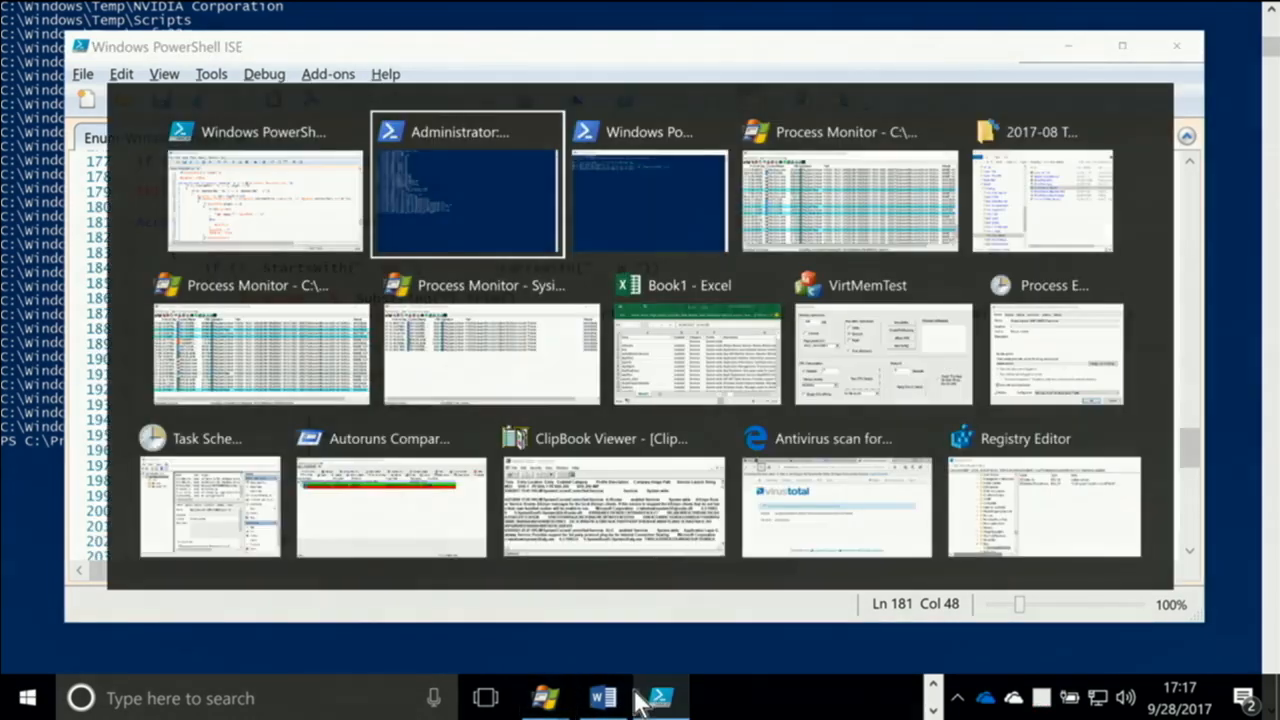
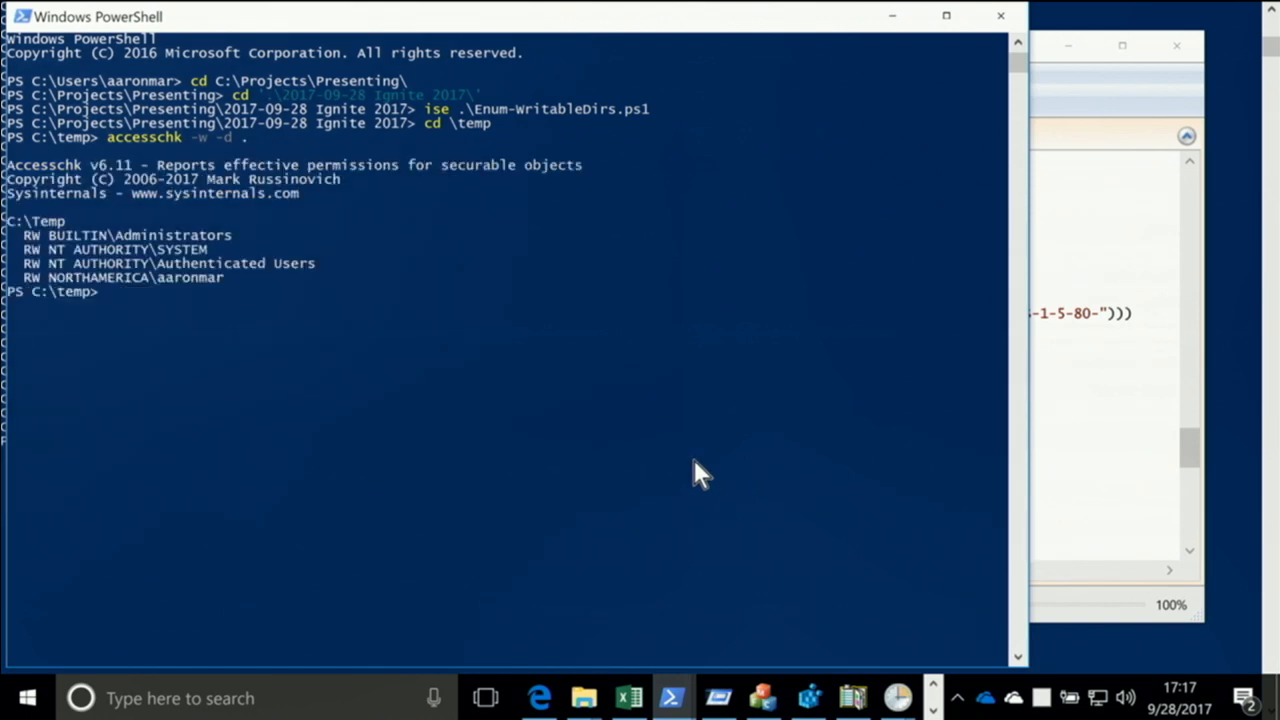
# Rerun the previous accesschk command on the current directory without the -w option, as accesschk -d
pyautogui.press('Up')
pyautogui.press('Left')
pyautogui.press('Left')
pyautogui.press('Left')
pyautogui.press('Left')
pyautogui.press('BackSpace')
pyautogui.press('BackSpace')
pyautogui.press('Return')
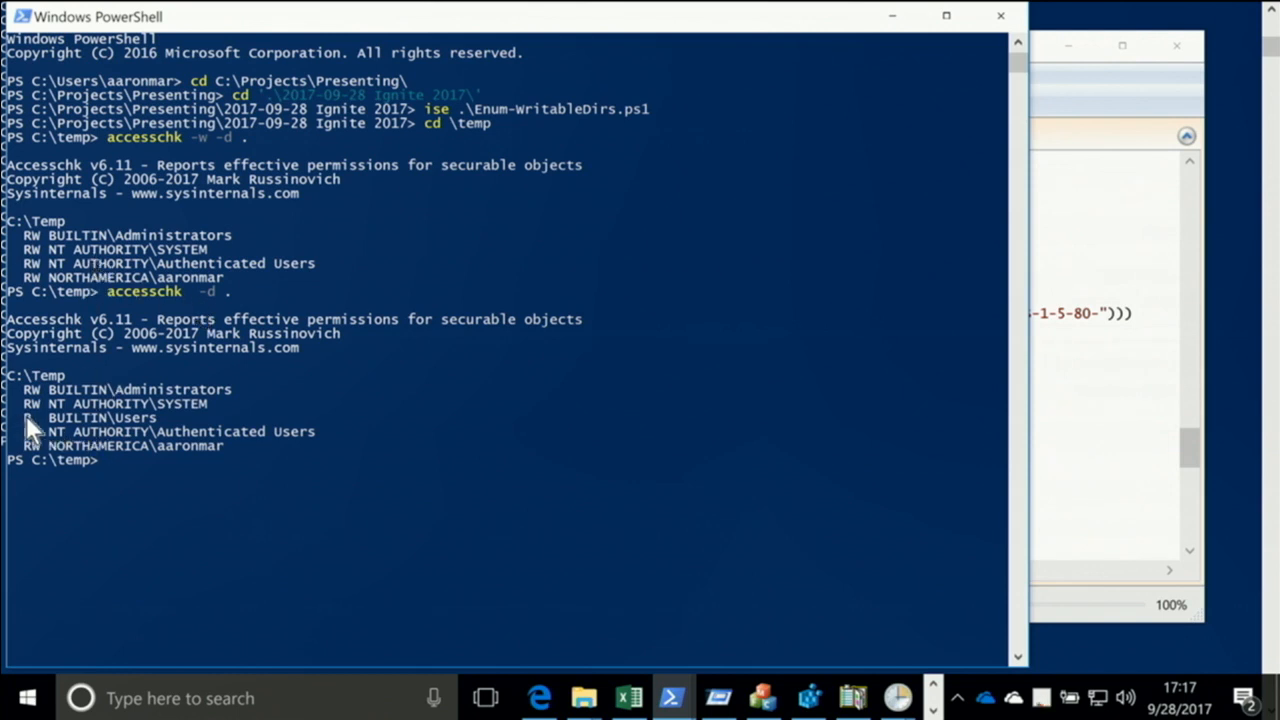
# Recall the accesschk -d . command at the C:\temp prompt for another run
pyautogui.press('Up')
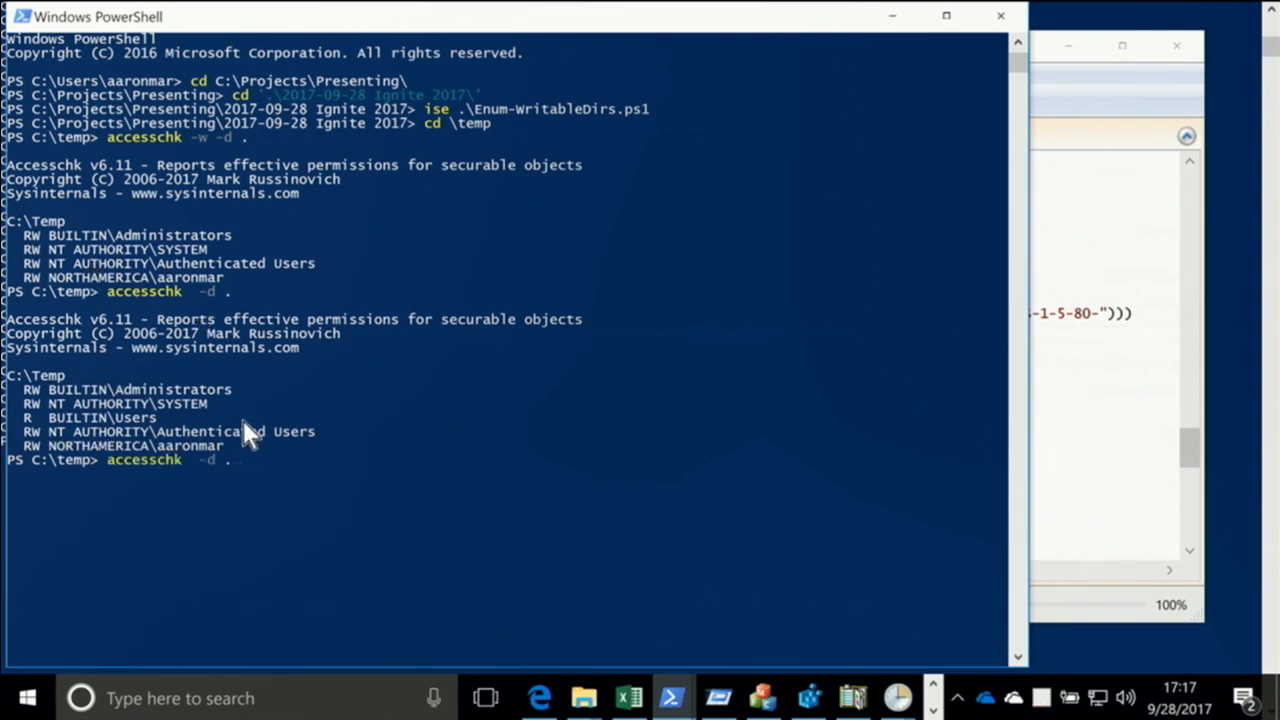
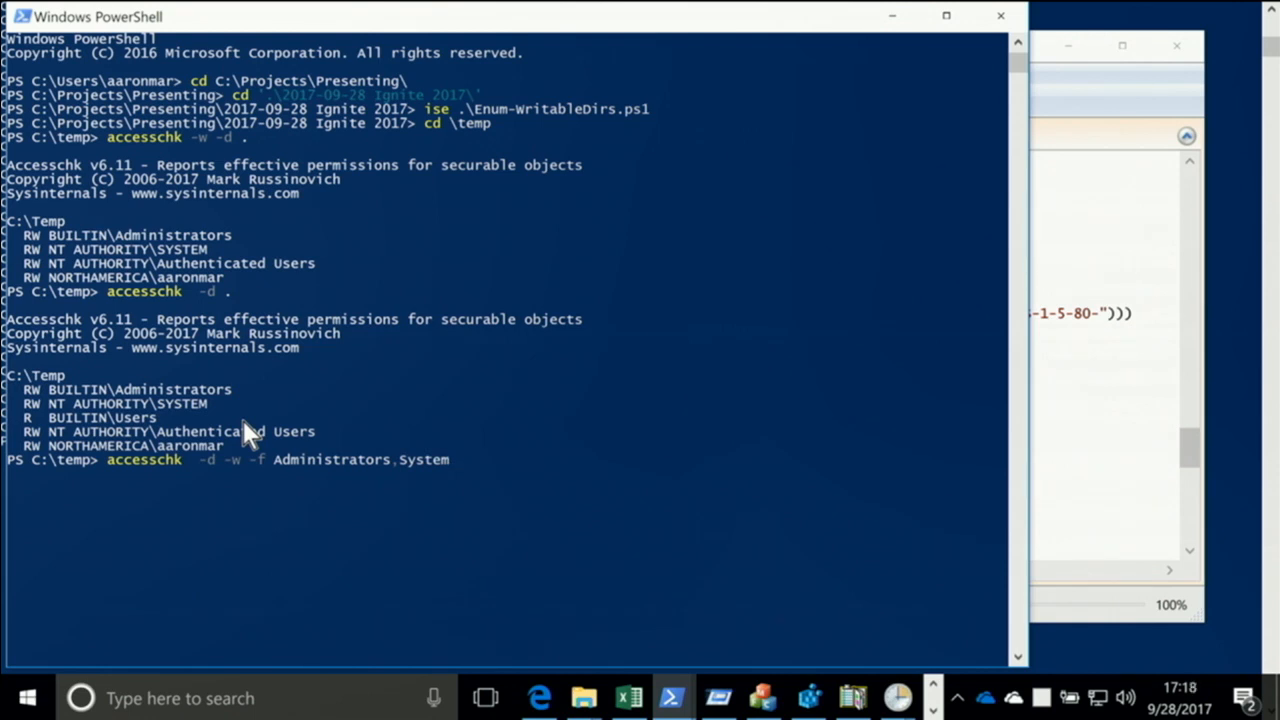
# Run accesschk -d -w -f Administrators,System . to list write access to the current directory with those two accounts filtered out
pyautogui.press('Return')
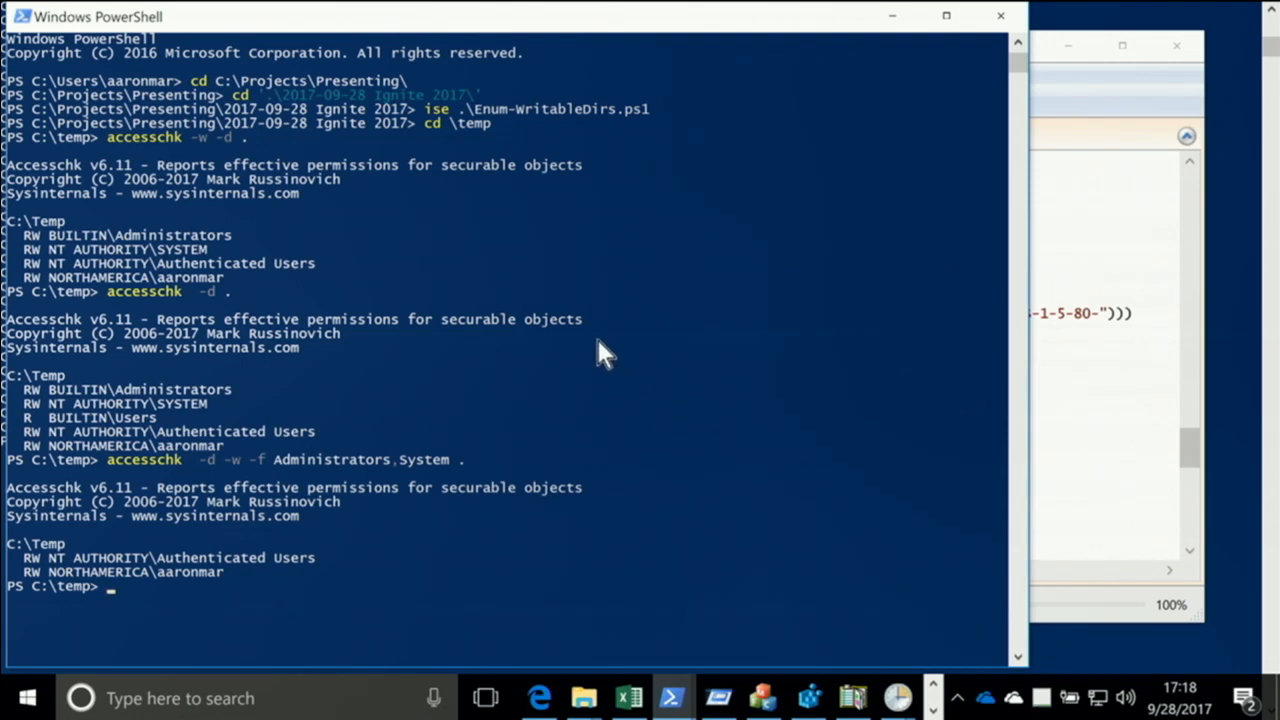
# Switch to PowerShell ISE and examine Enum-WritableDirs.ps1: the output handling after the AccessChk call, the FilterOut SID list and the help examples
pyautogui.hotkey('alt', 'Tab')
pyautogui.hotkey('alt', 'Tab')
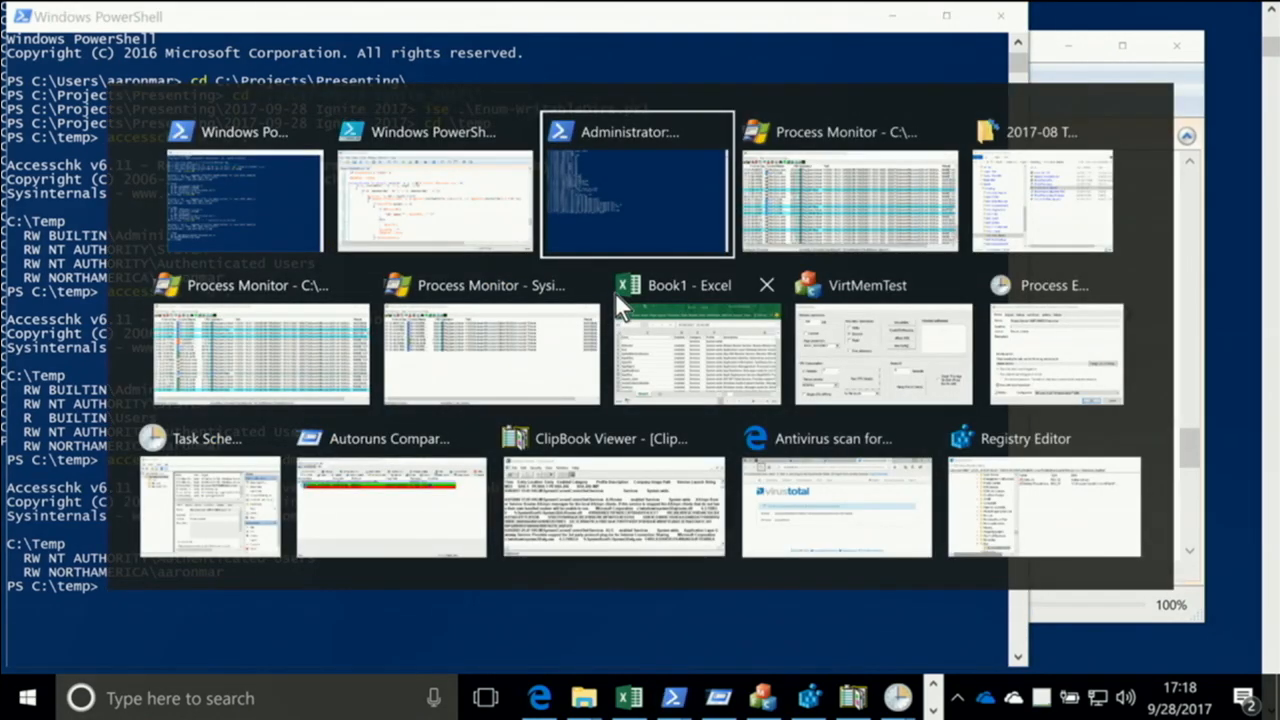
pyautogui.hotkey('alt', 'Tab')
pyautogui.hotkey('alt', 'Tab')
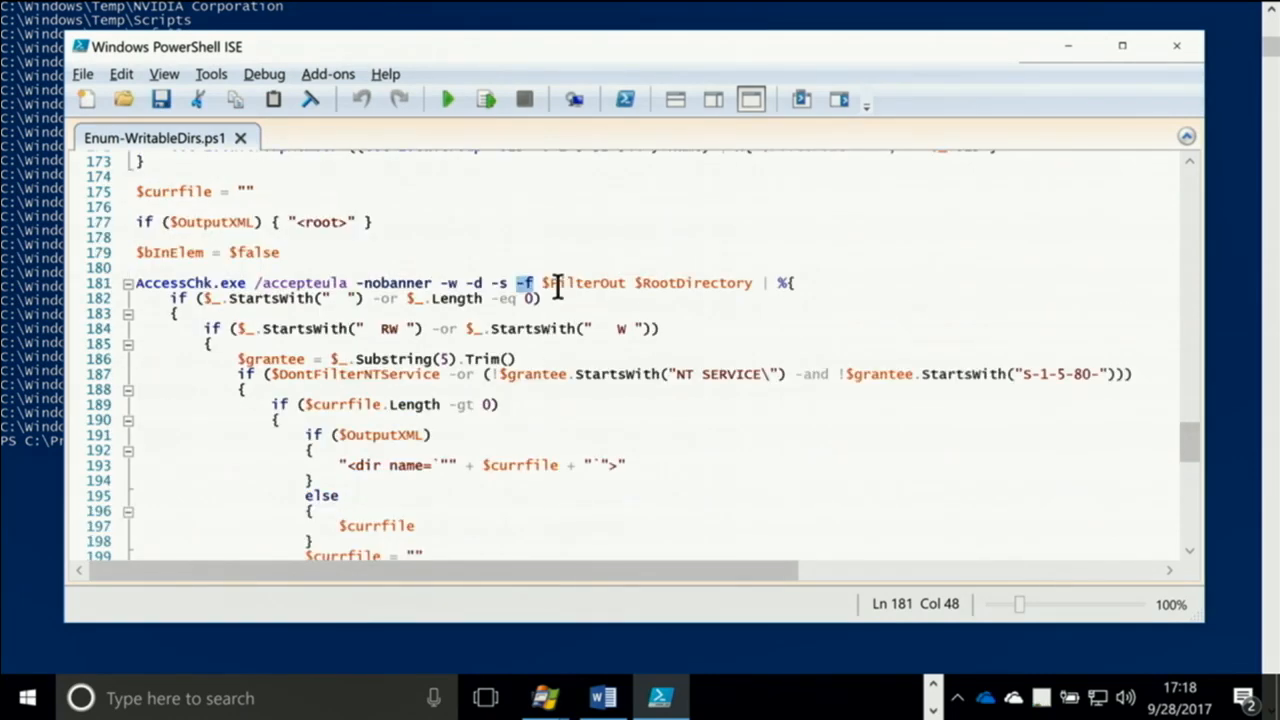
pyautogui.scroll(-3, 549, 297)
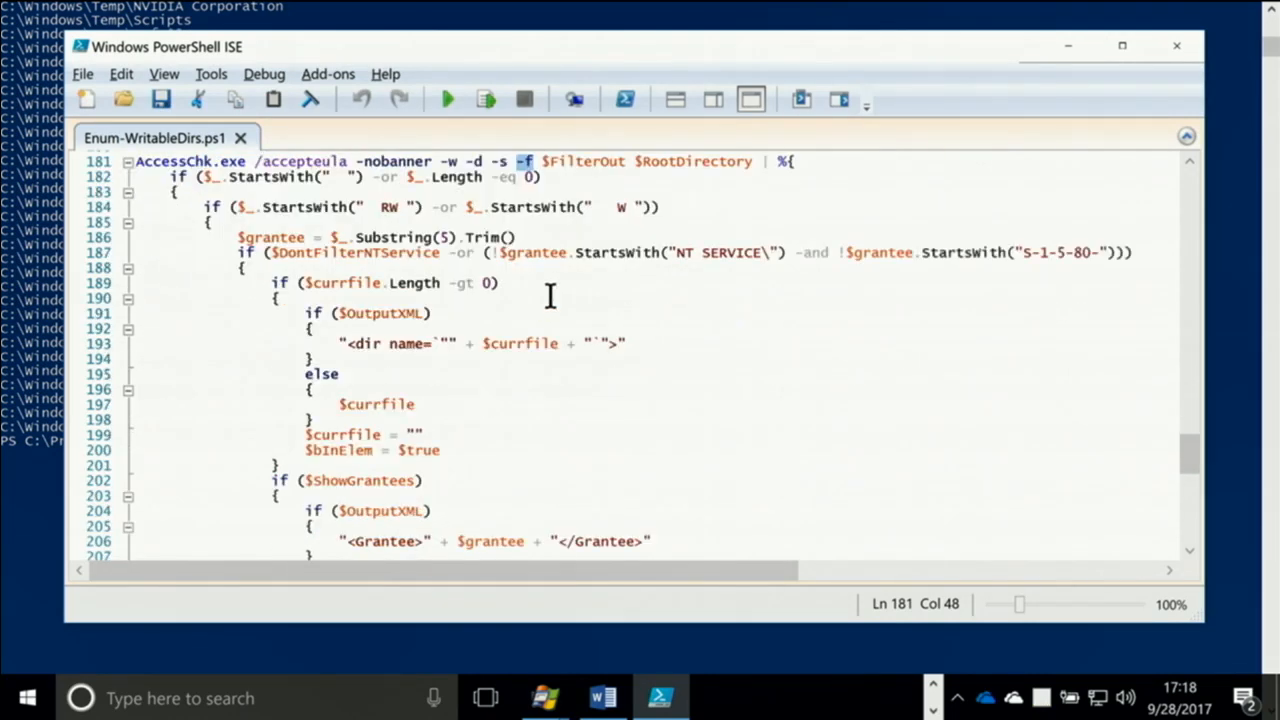
pyautogui.scroll(-6, 423, 237)
pyautogui.scroll(-2, 423, 237)
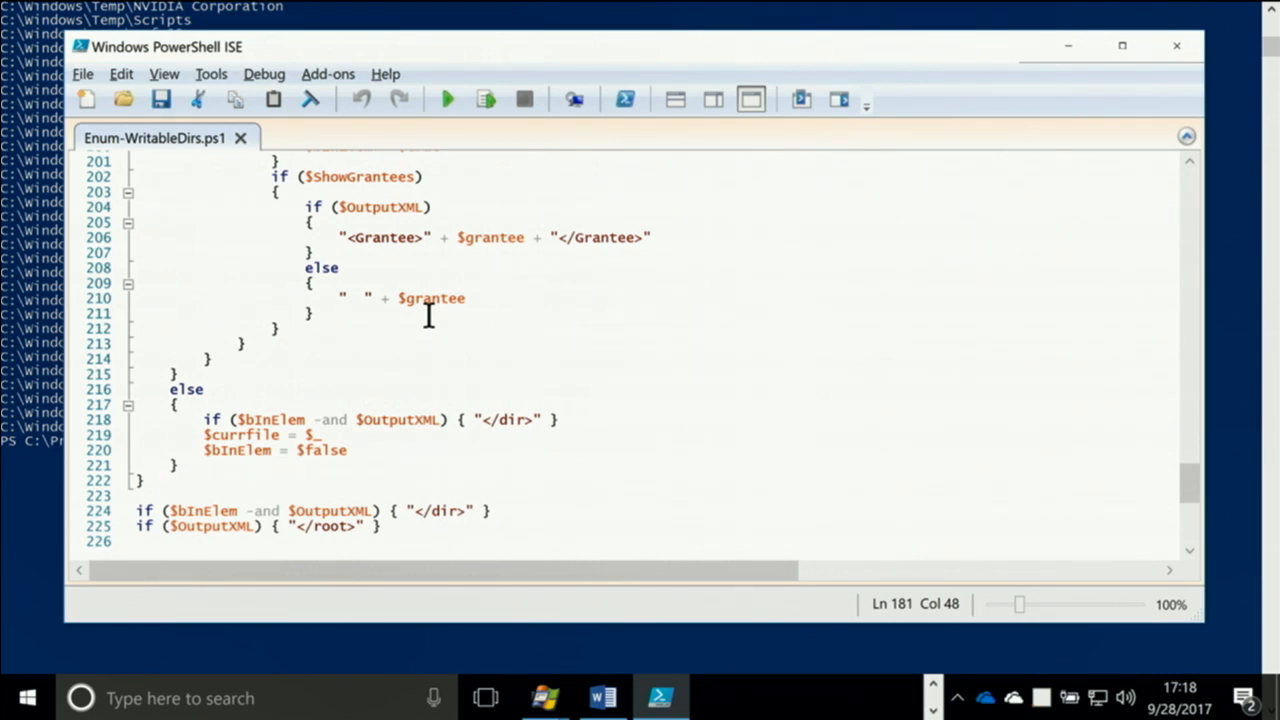
pyautogui.scroll(20, 620, 305)
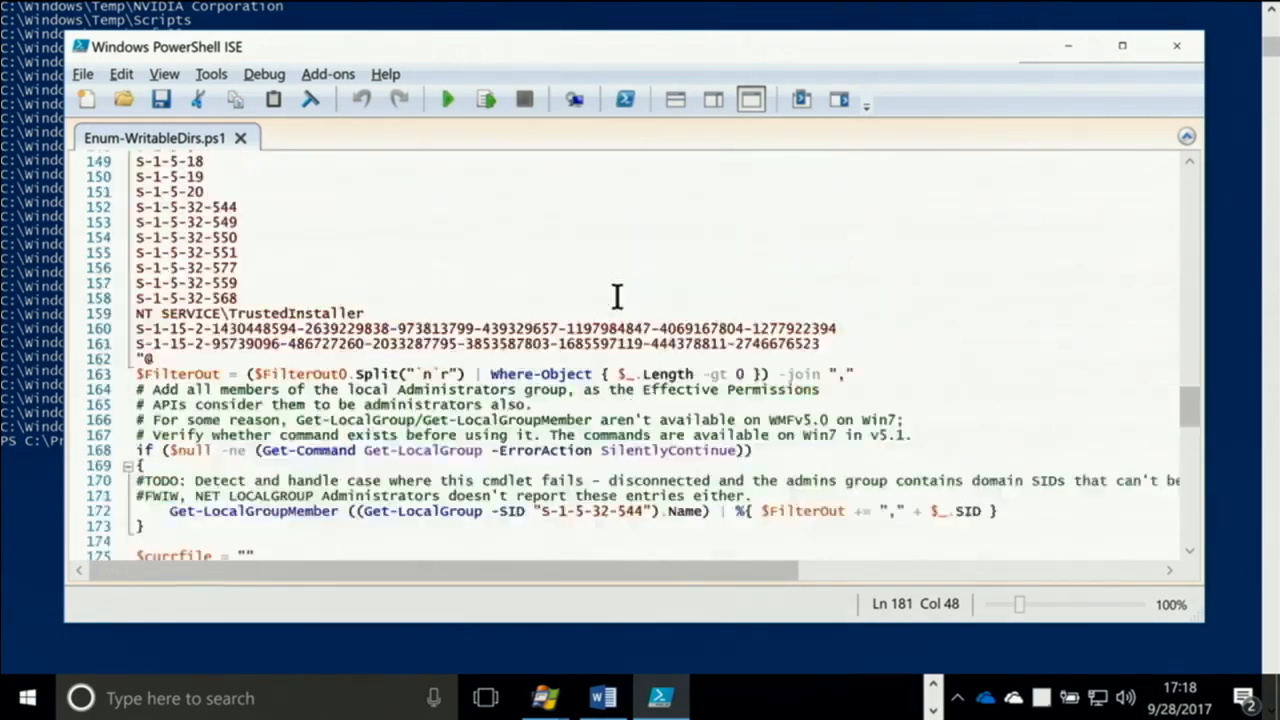
pyautogui.scroll(20, 614, 297)
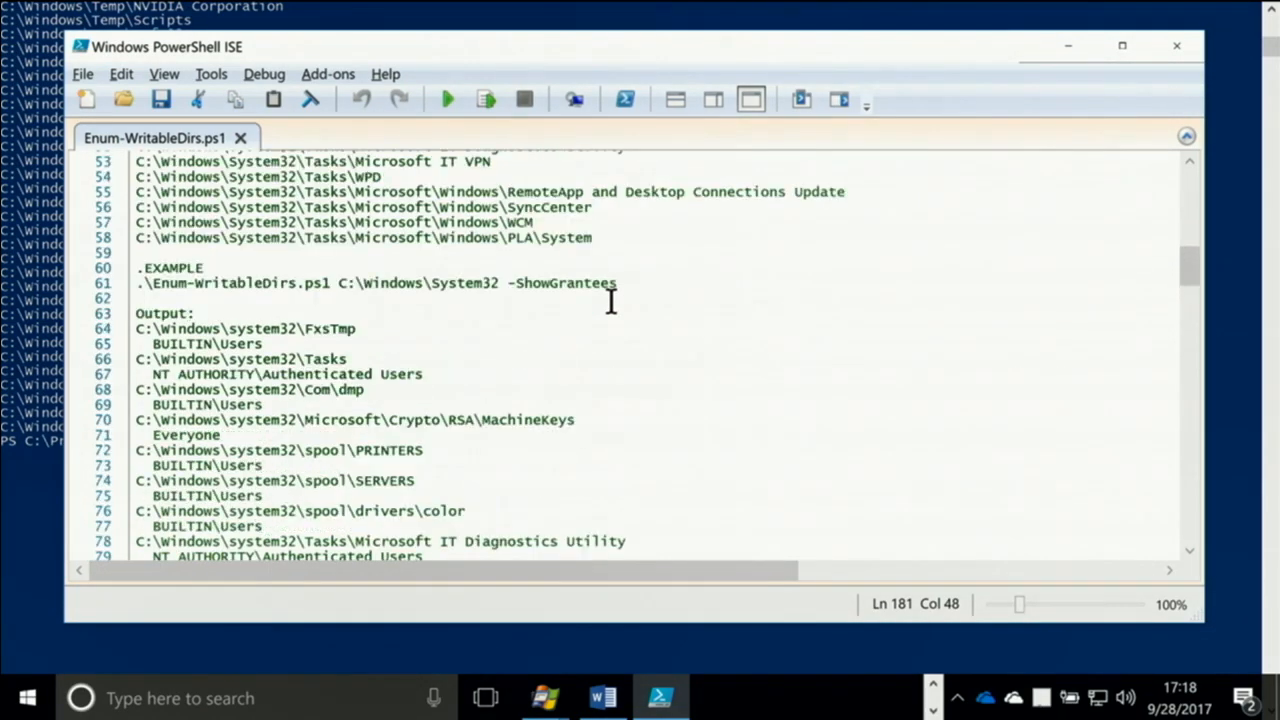
pyautogui.scroll(15, 611, 302)
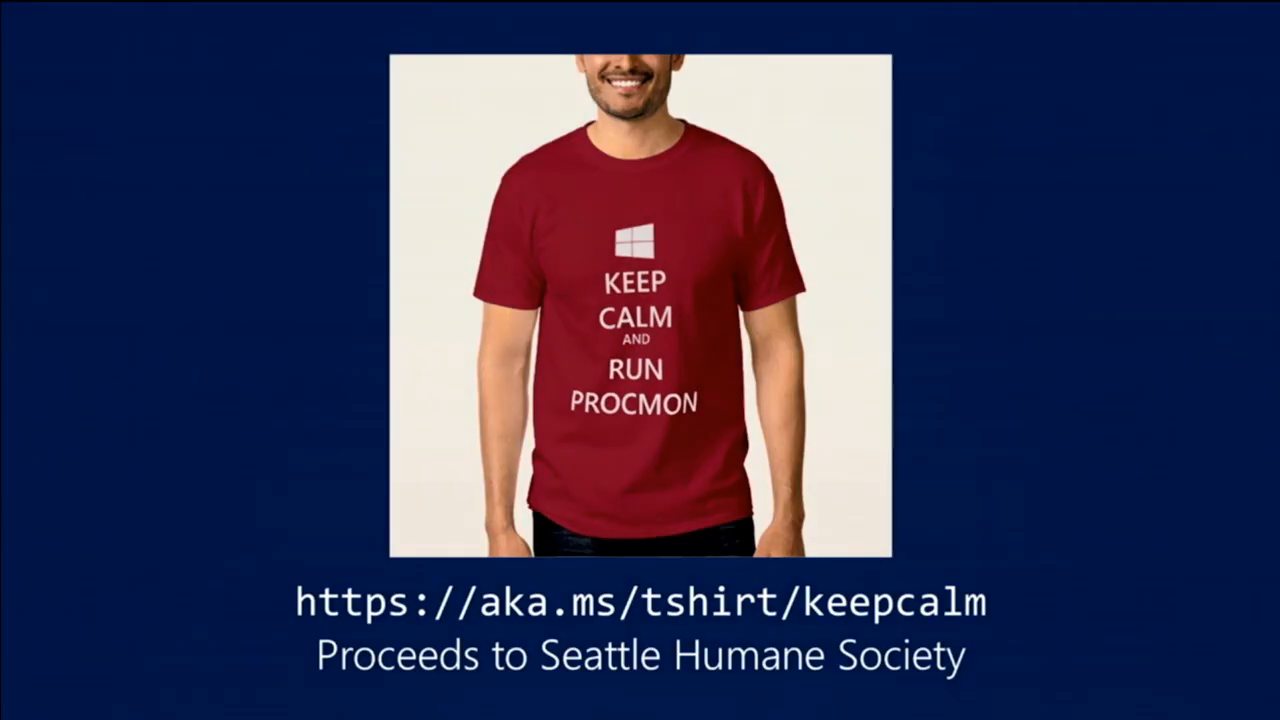
pyautogui.press('Right')
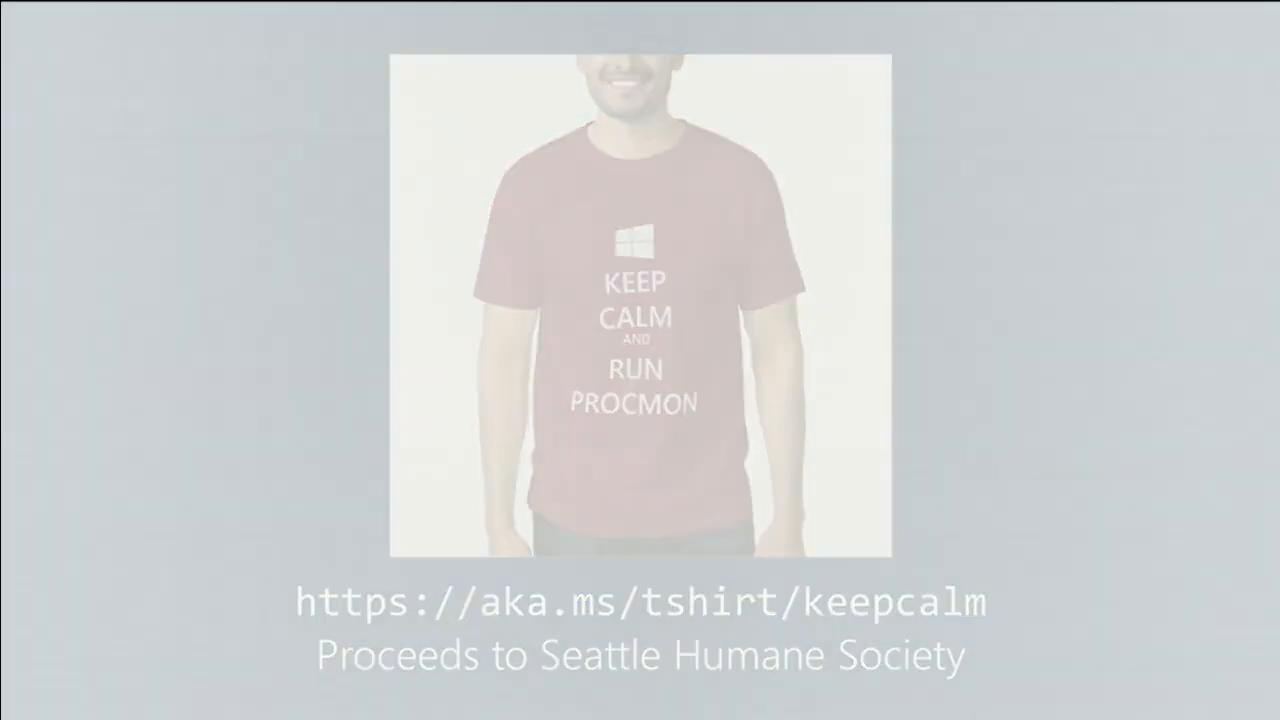